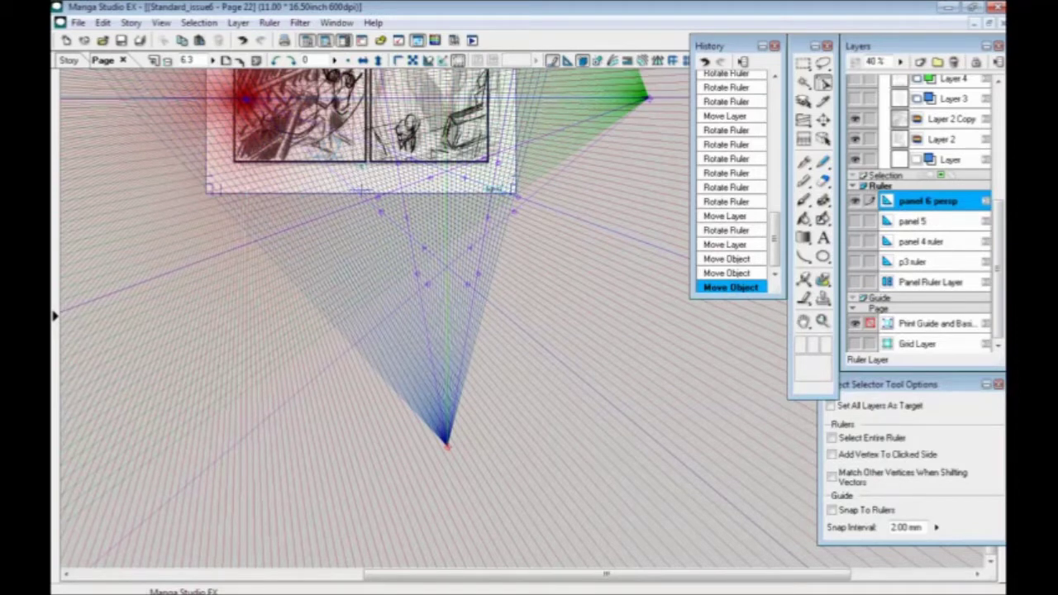
Step: Raise the left vanishing point of the panel 6 perspective ruler to the middle panel's level and shift its right vanishing point up and farther out
key(space)
drag(321, 245, 375, 347)
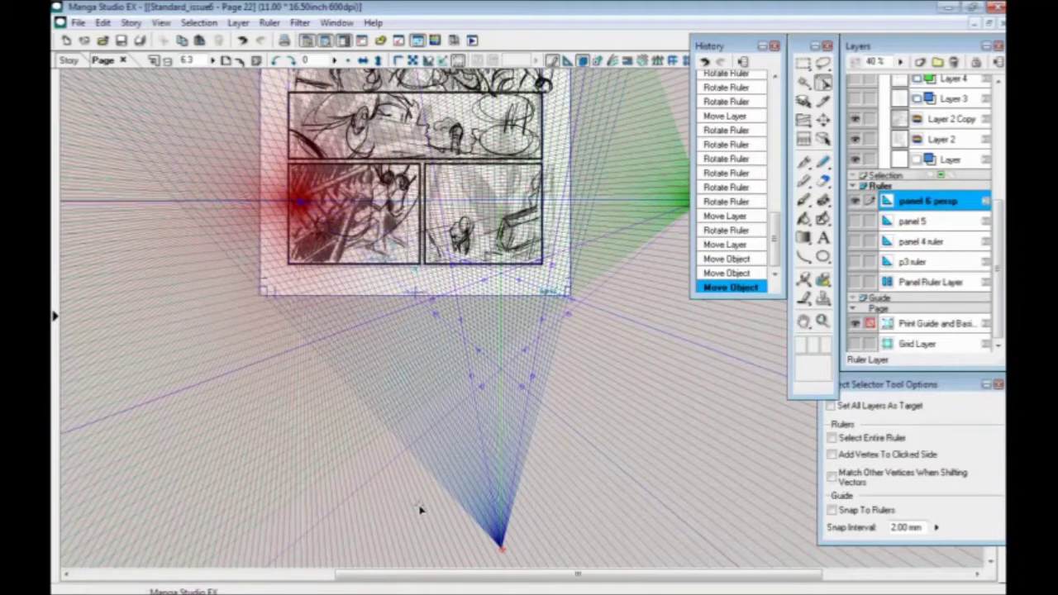
drag(379, 319, 294, 358)
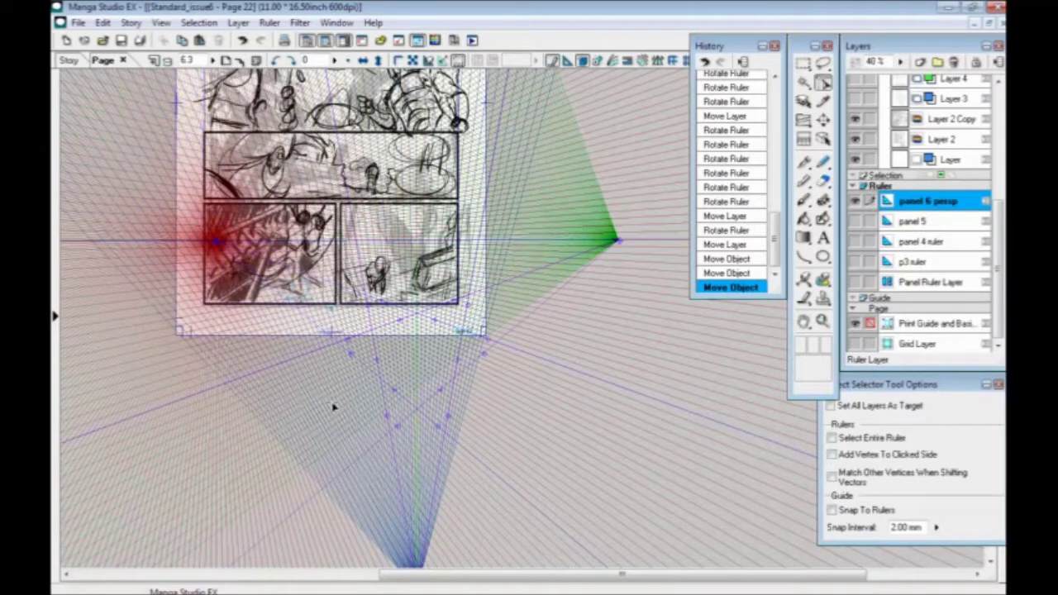
scroll(394, 380, left, 2)
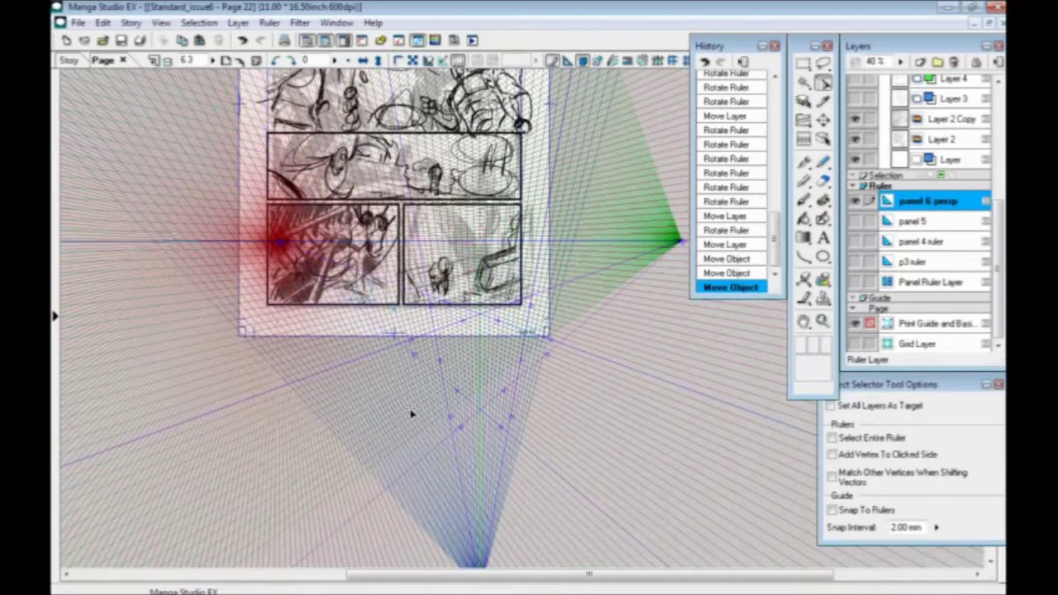
drag(255, 343, 276, 350)
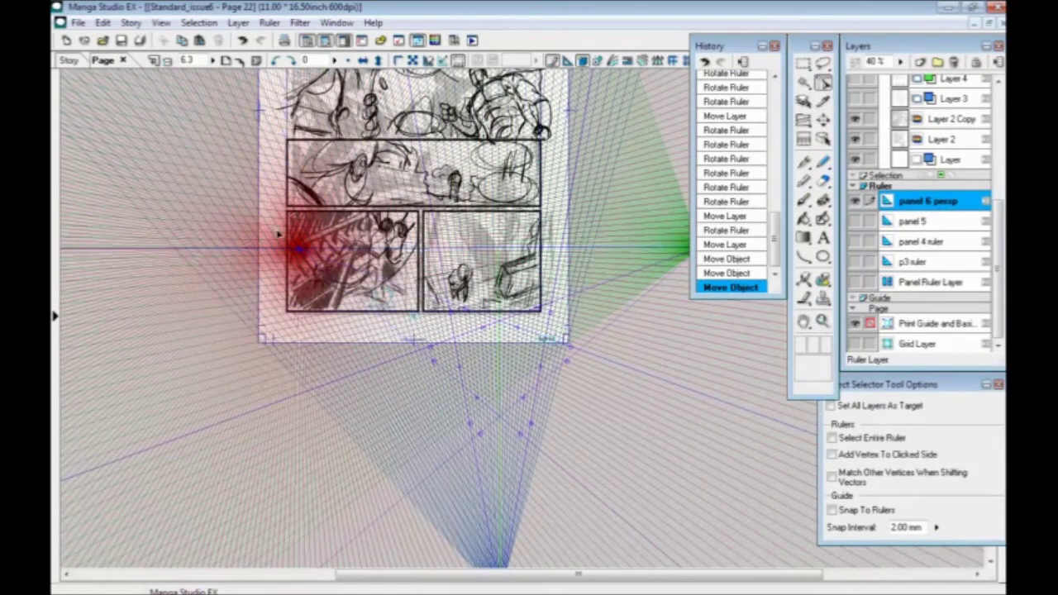
drag(297, 250, 307, 93)
drag(400, 204, 264, 282)
drag(567, 325, 921, 157)
Step: Move the lower vanishing point of the panel 6 perspective ruler up, closer to the page's bottom edge
drag(296, 433, 262, 499)
drag(233, 441, 266, 402)
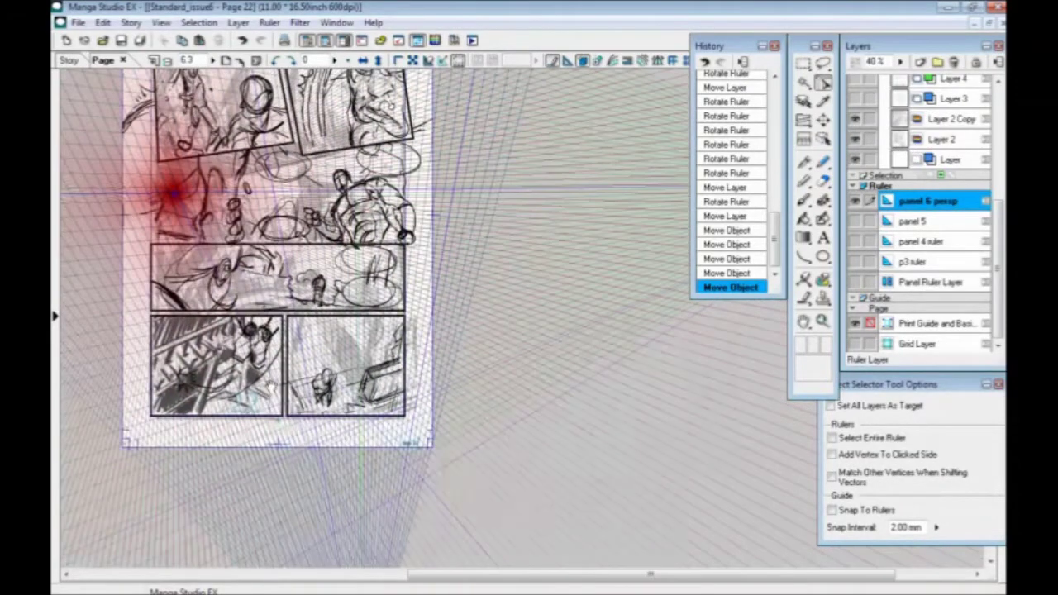
drag(267, 448, 287, 309)
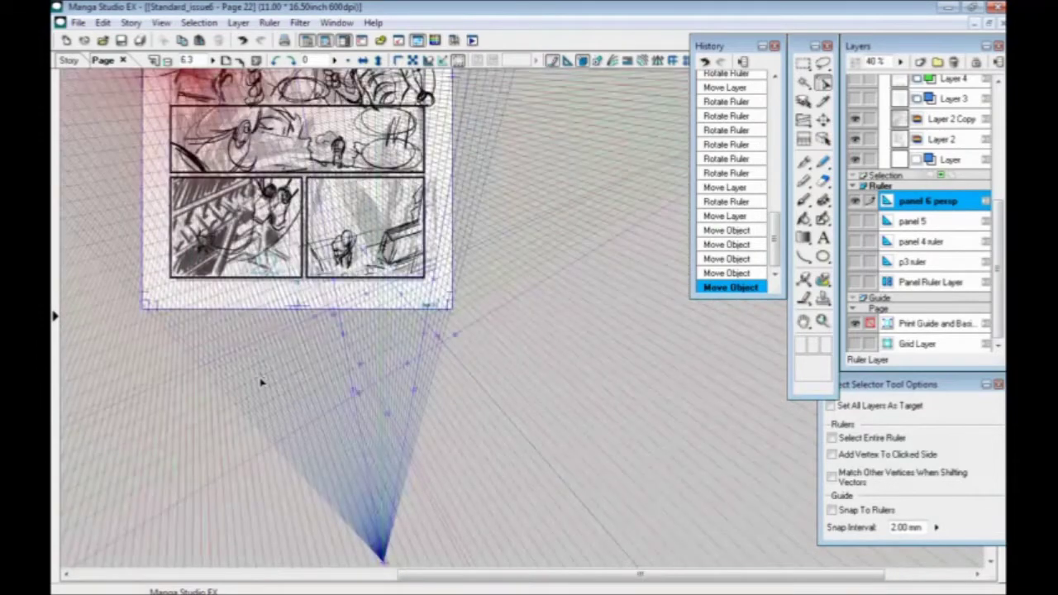
drag(279, 406, 321, 357)
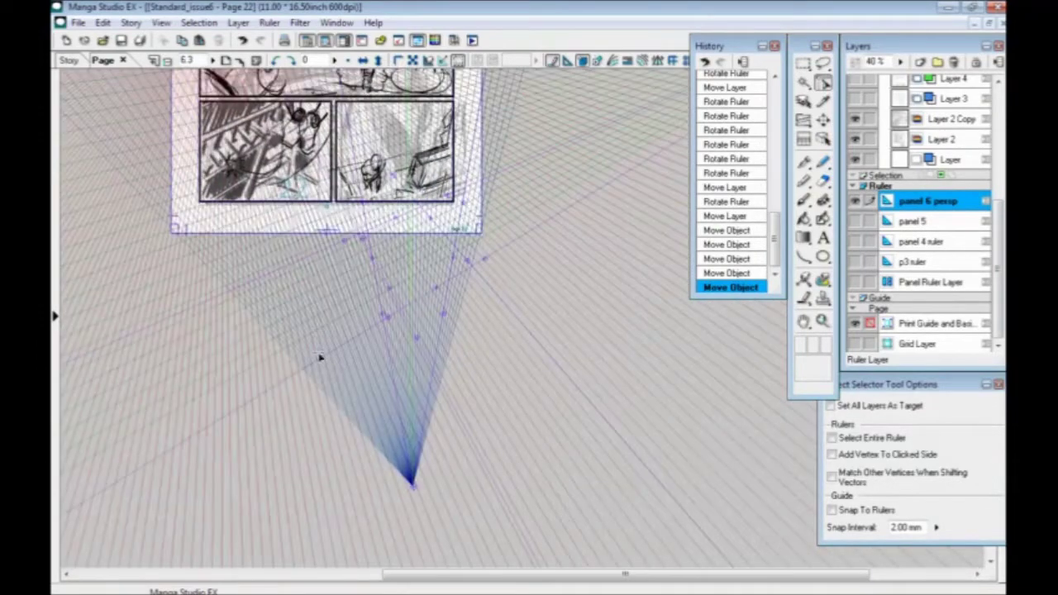
drag(412, 486, 395, 346)
key(ctrl+plus)
drag(298, 278, 436, 495)
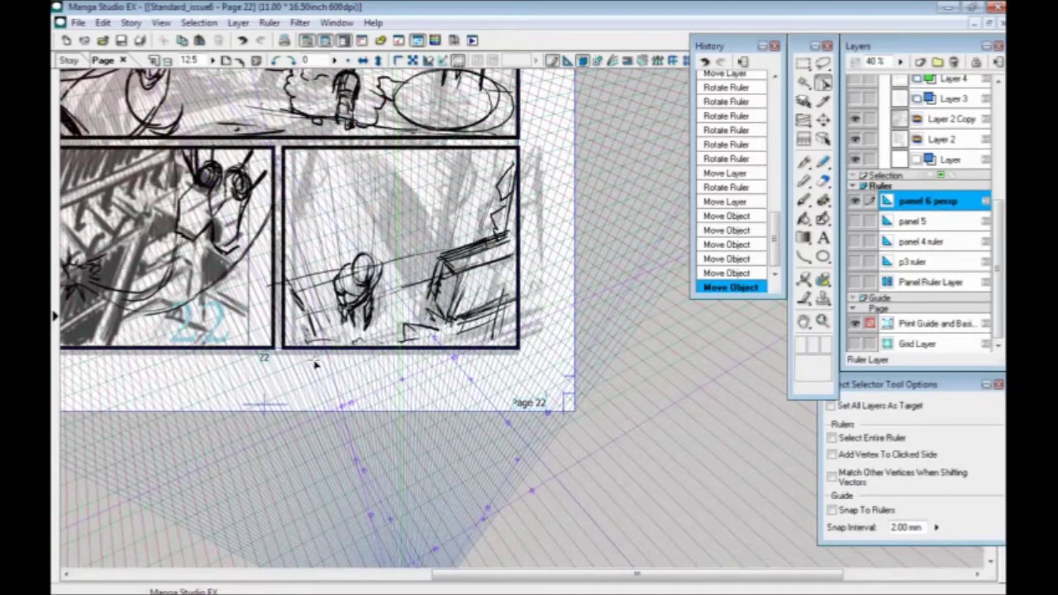
drag(354, 368, 372, 341)
key(ctrl+minus)
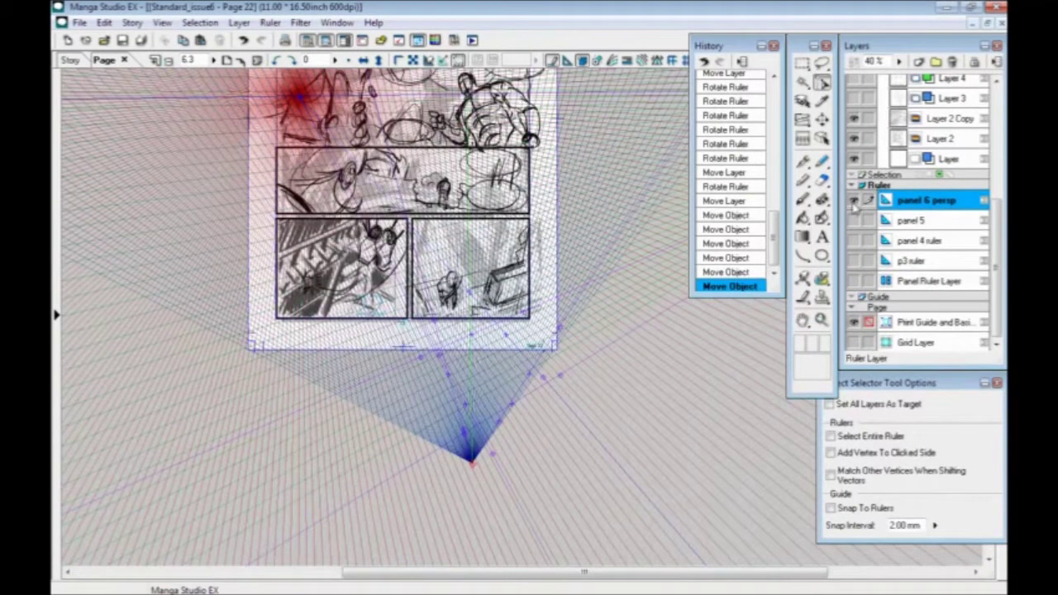
Step: Hide the panel 6 persp ruler layer and save the page
click(687, 369)
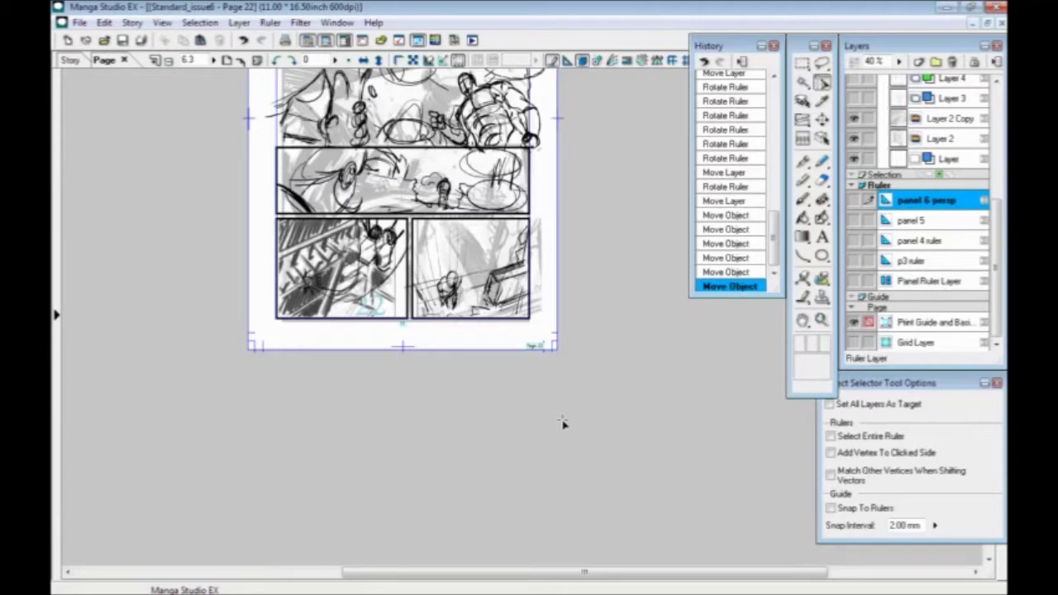
drag(323, 223, 328, 412)
key(ctrl+s)
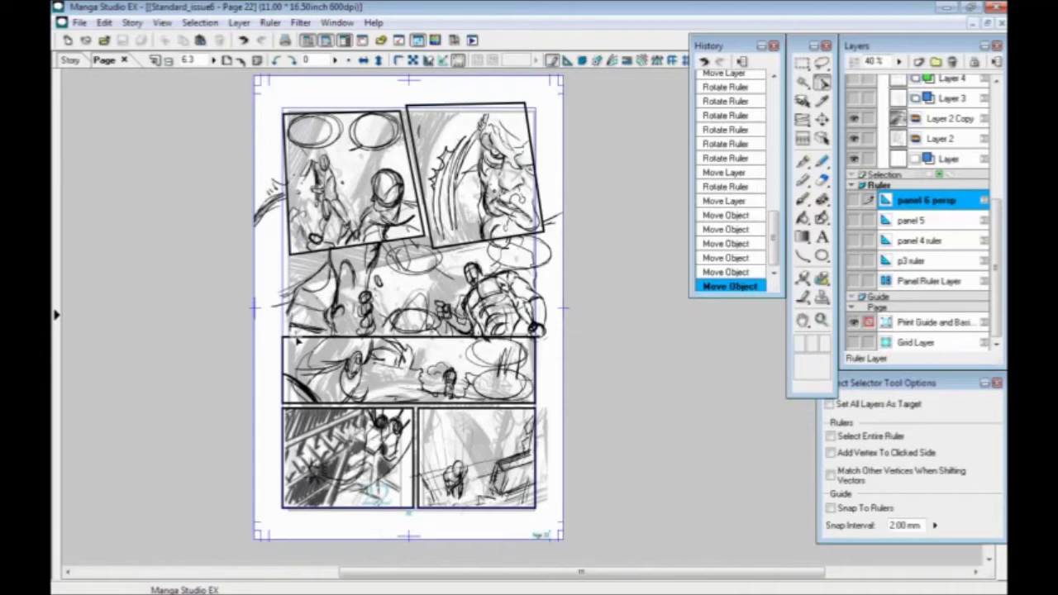
Step: Examine the rough sketches in all panels of the page up close
drag(355, 309, 383, 304)
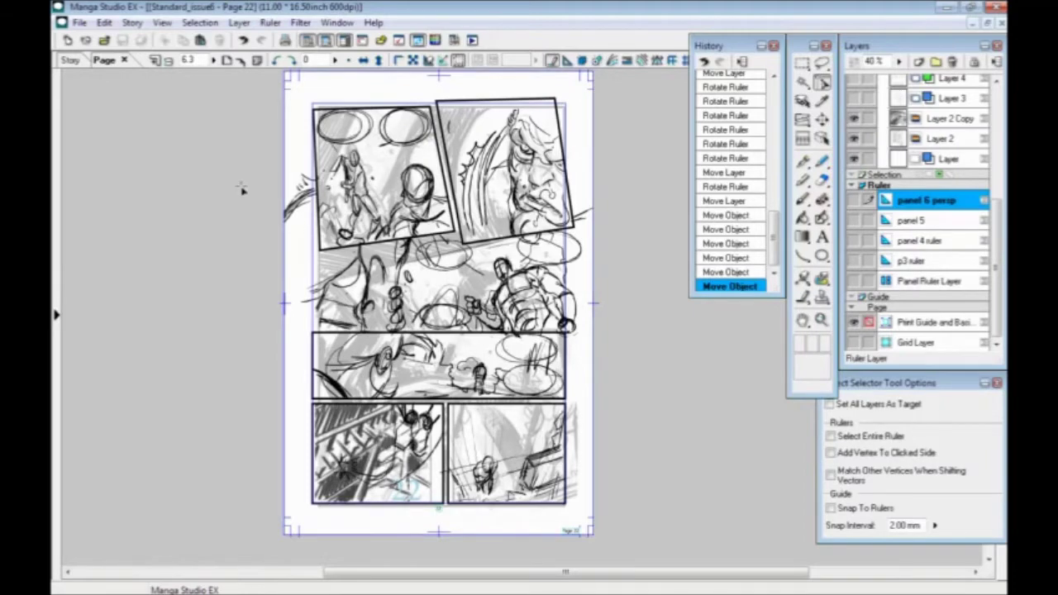
key(ctrl+plus)
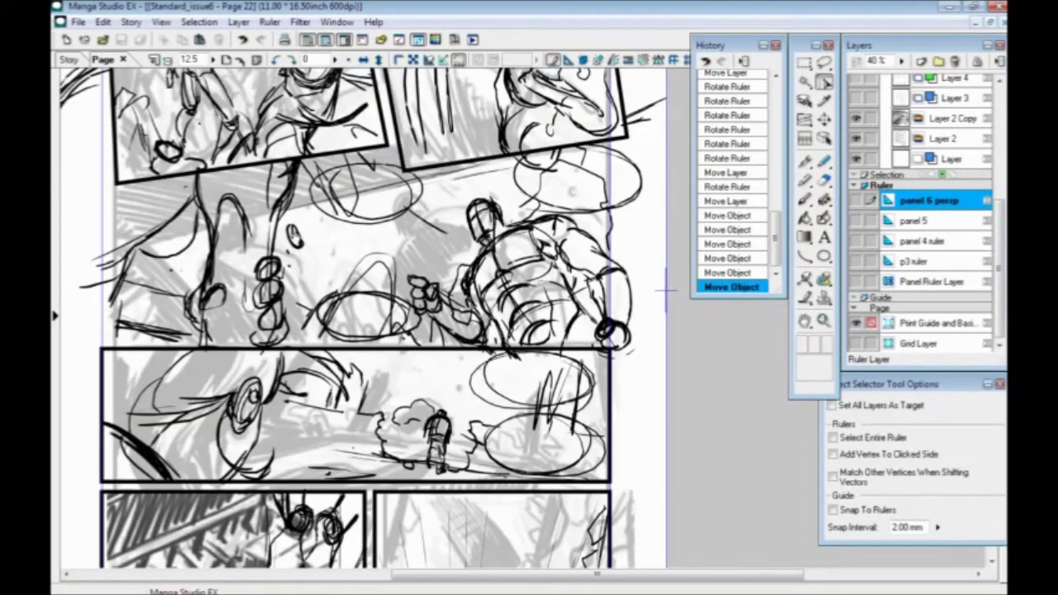
drag(286, 238, 388, 462)
drag(404, 410, 340, 330)
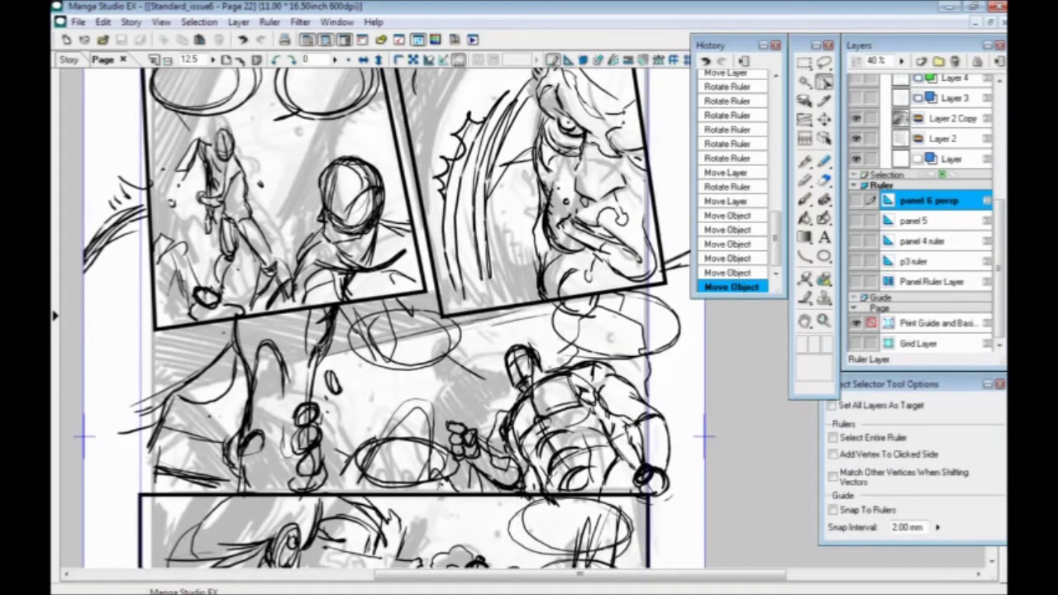
scroll(320, 488, down, 8)
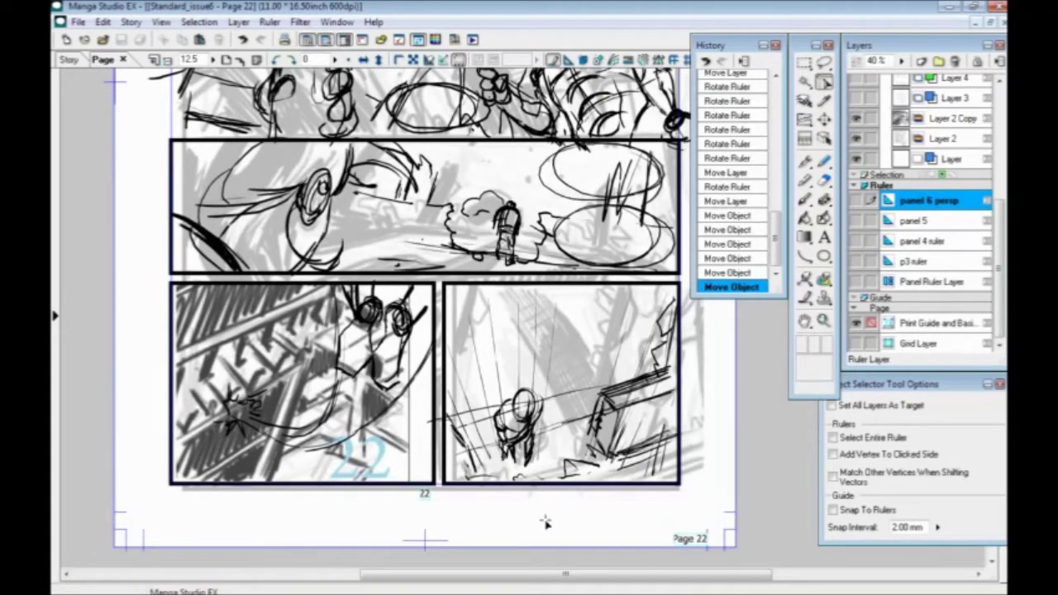
drag(421, 244, 395, 389)
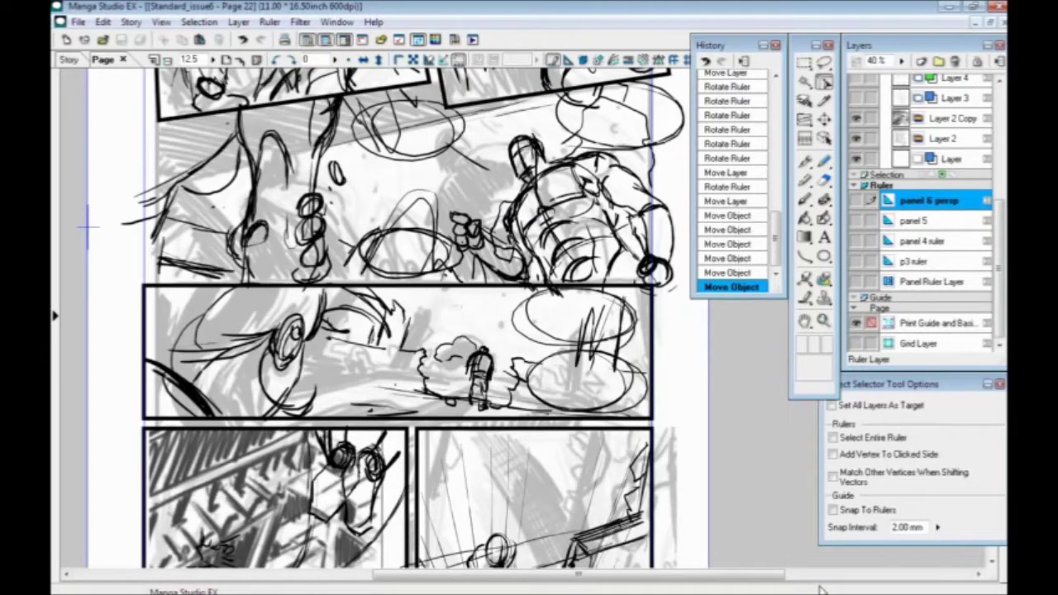
drag(348, 258, 377, 447)
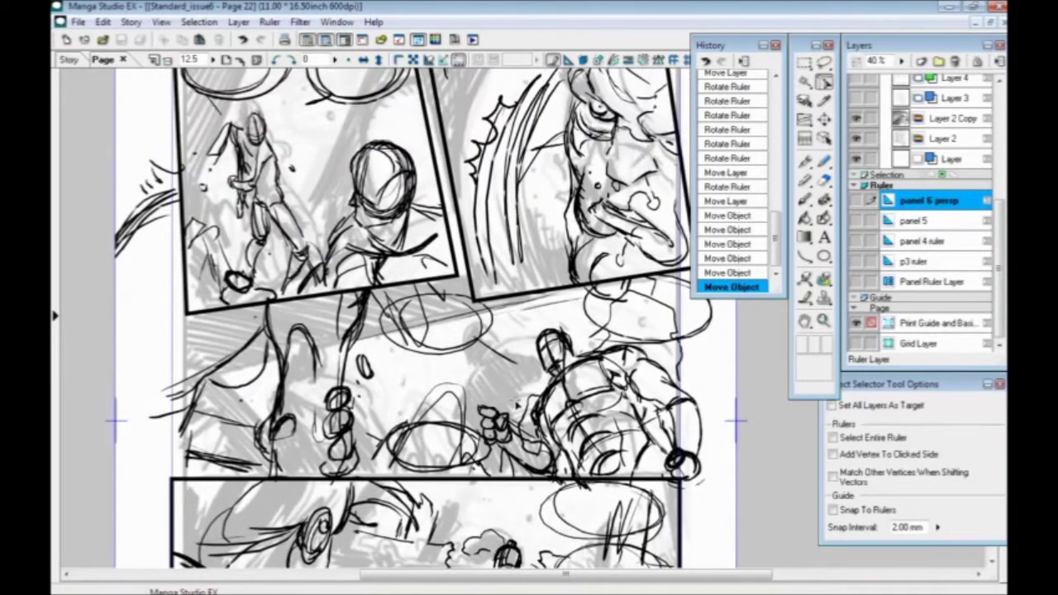
Step: Collapse the Ruler group in the layer list
click(856, 188)
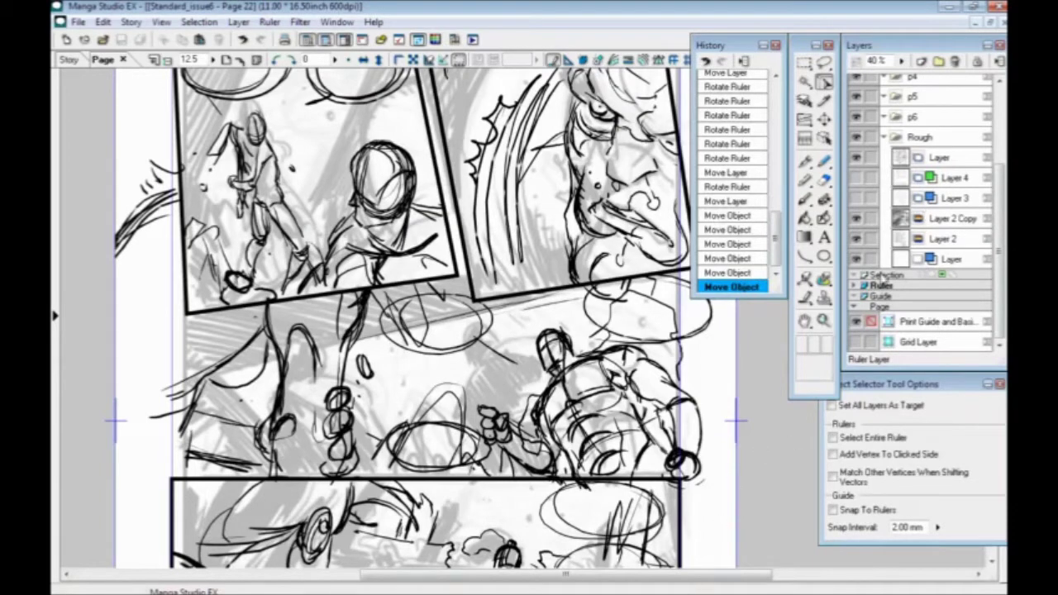
drag(341, 468, 320, 445)
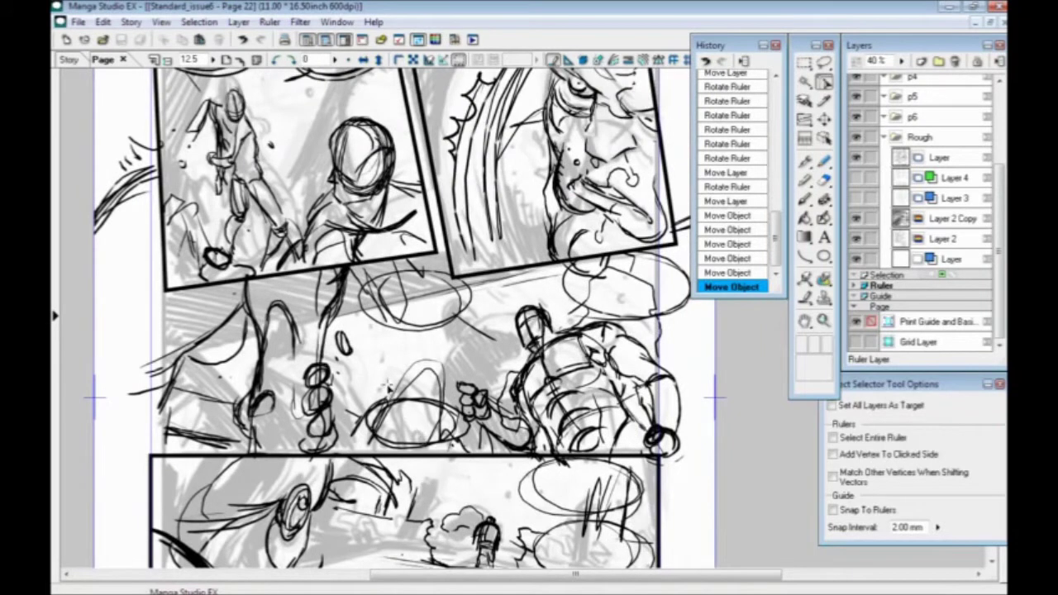
drag(458, 352, 448, 323)
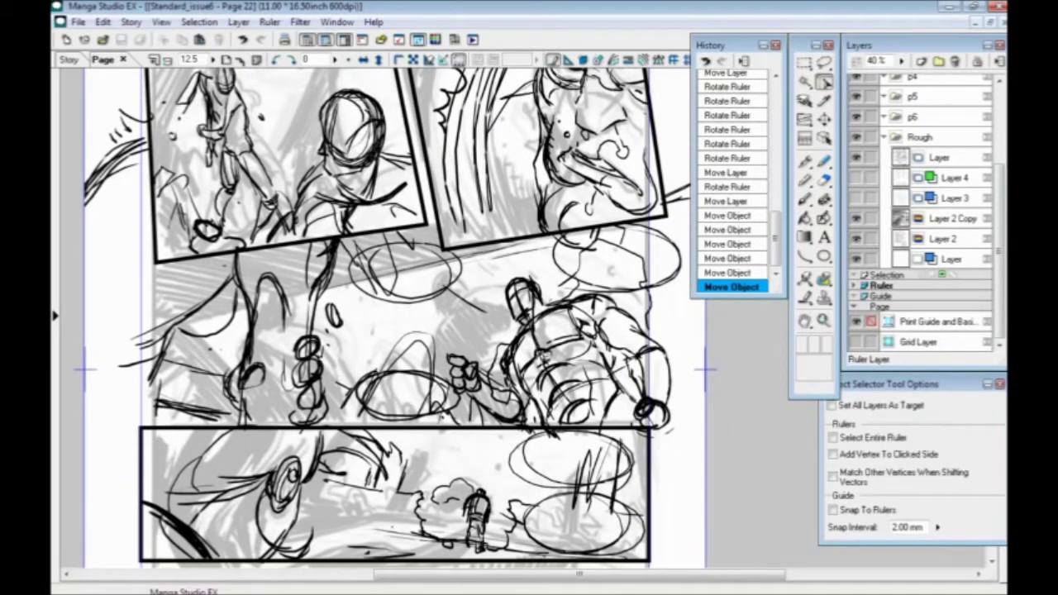
Step: Lower the opacity of the topmost raster layer in the Rough folder to 48%
click(916, 139)
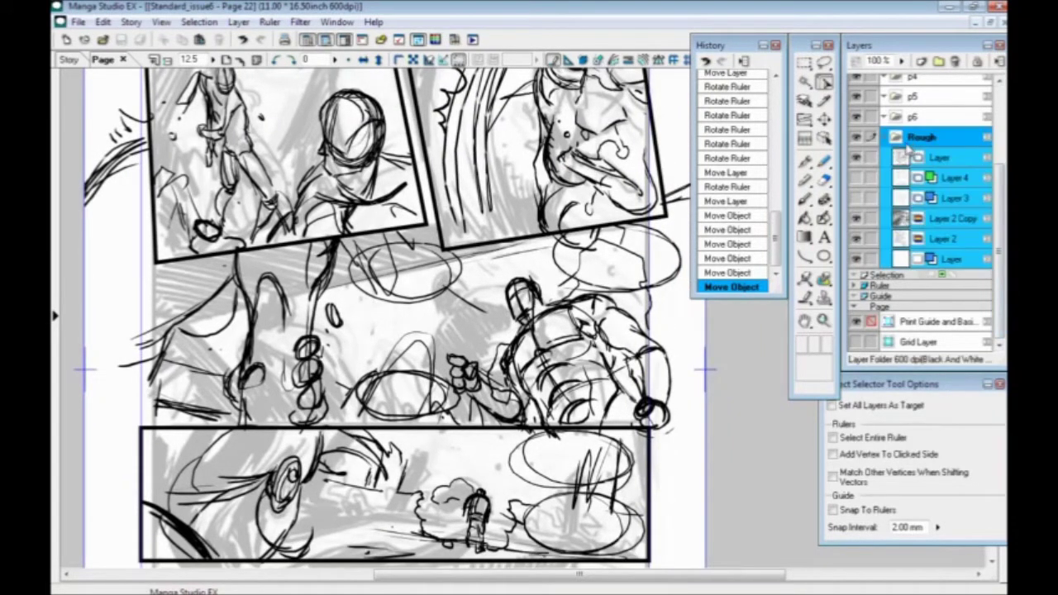
click(941, 159)
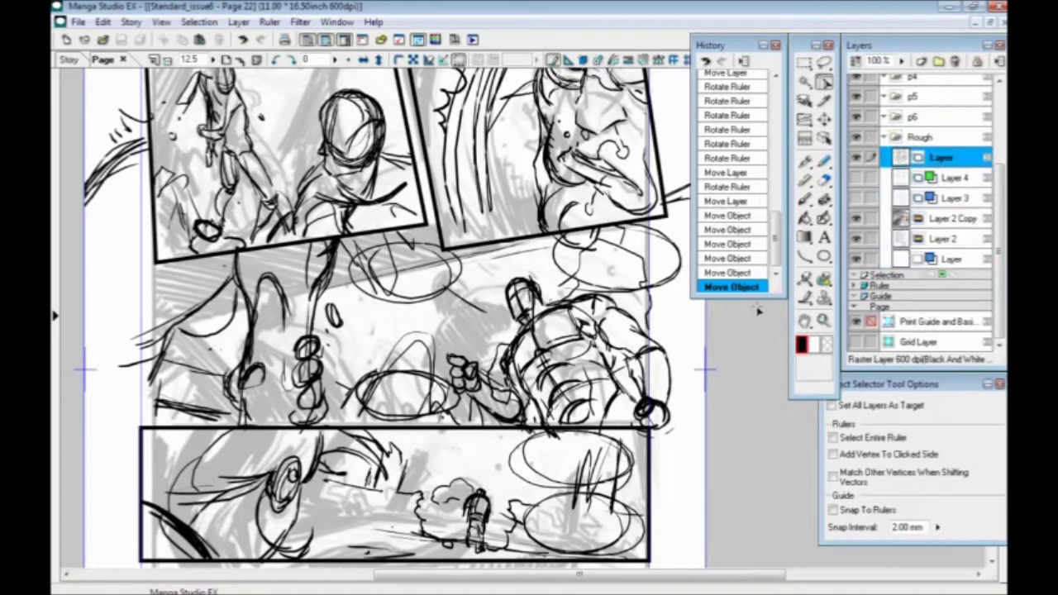
click(918, 139)
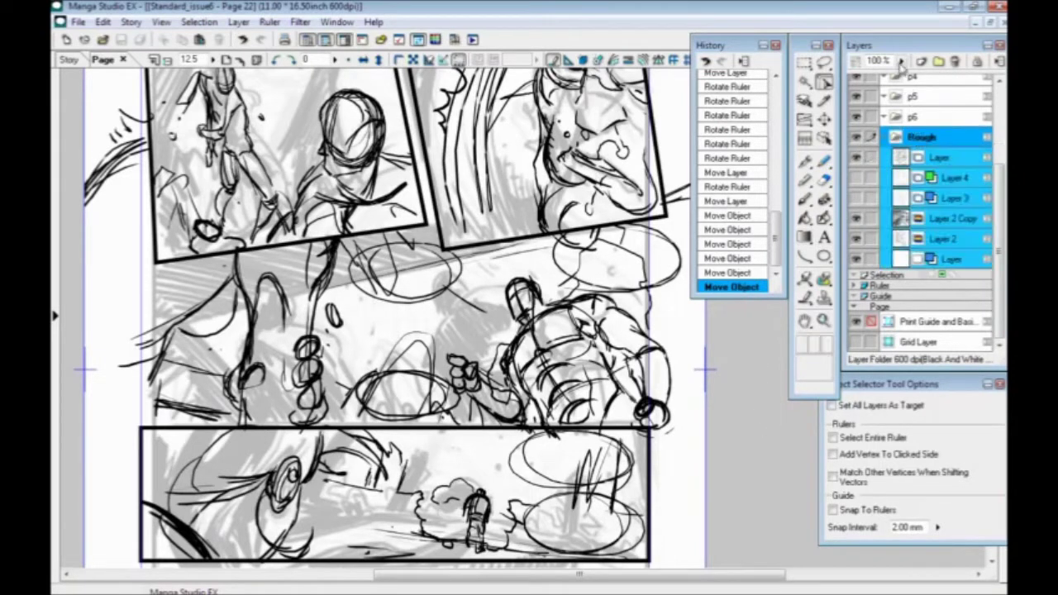
click(940, 157)
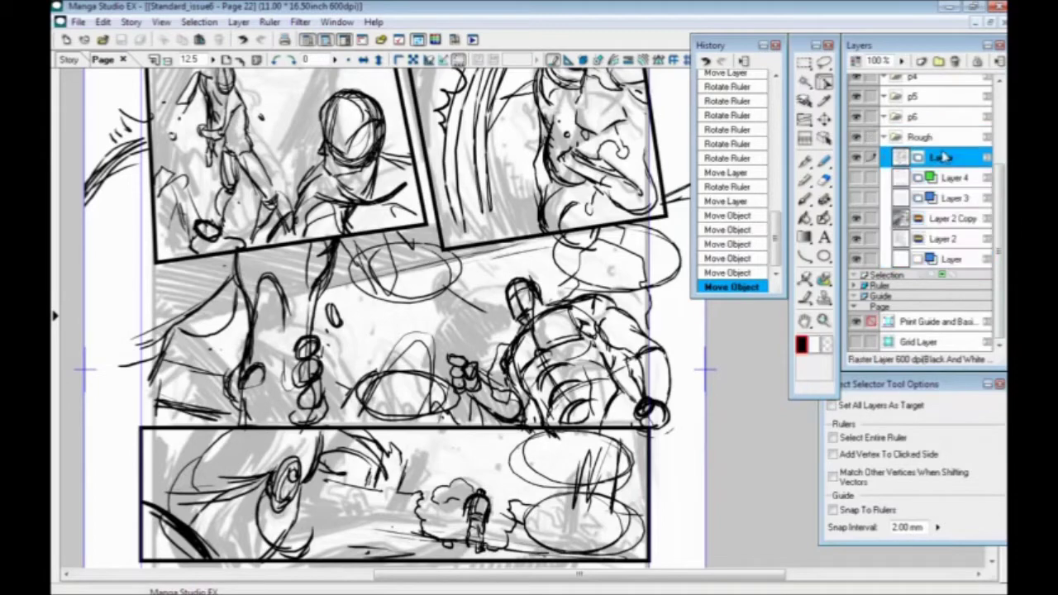
click(857, 158)
click(857, 158)
click(901, 62)
drag(902, 76, 901, 100)
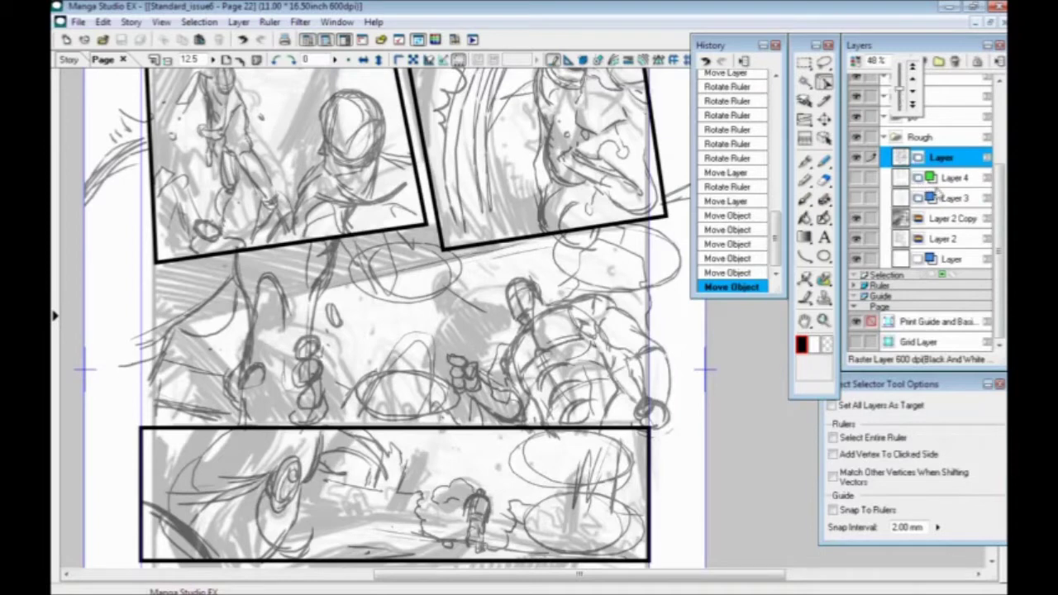
Step: Try lowering the opacity of Layer 2 Copy to about 21%
click(943, 218)
click(901, 63)
drag(900, 86, 899, 92)
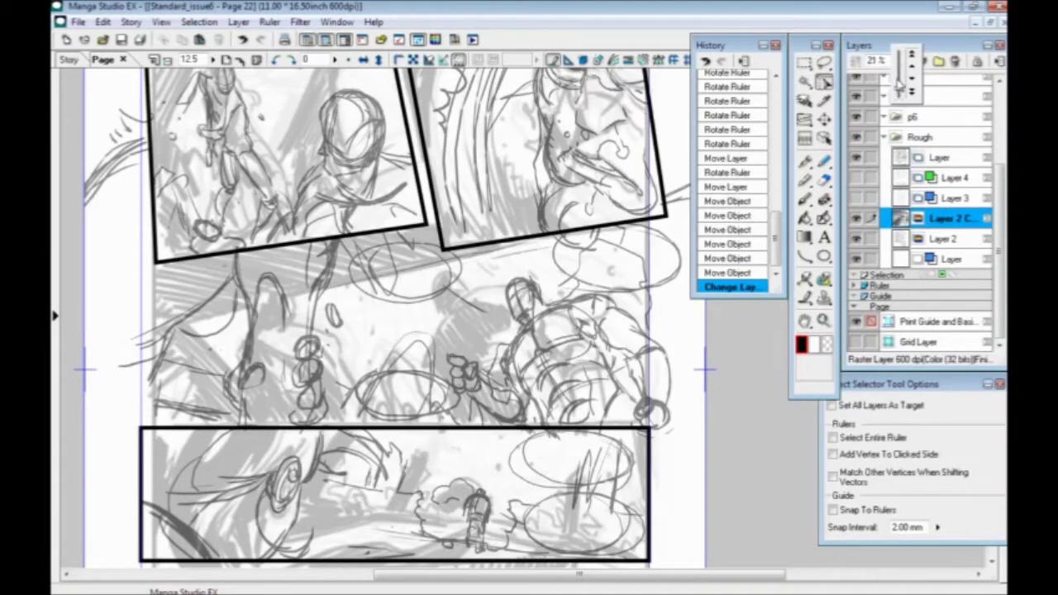
drag(900, 91, 900, 94)
Step: Raise the opacity of Layer 2 to 100% and merge Layer 2 Copy down into it
click(942, 239)
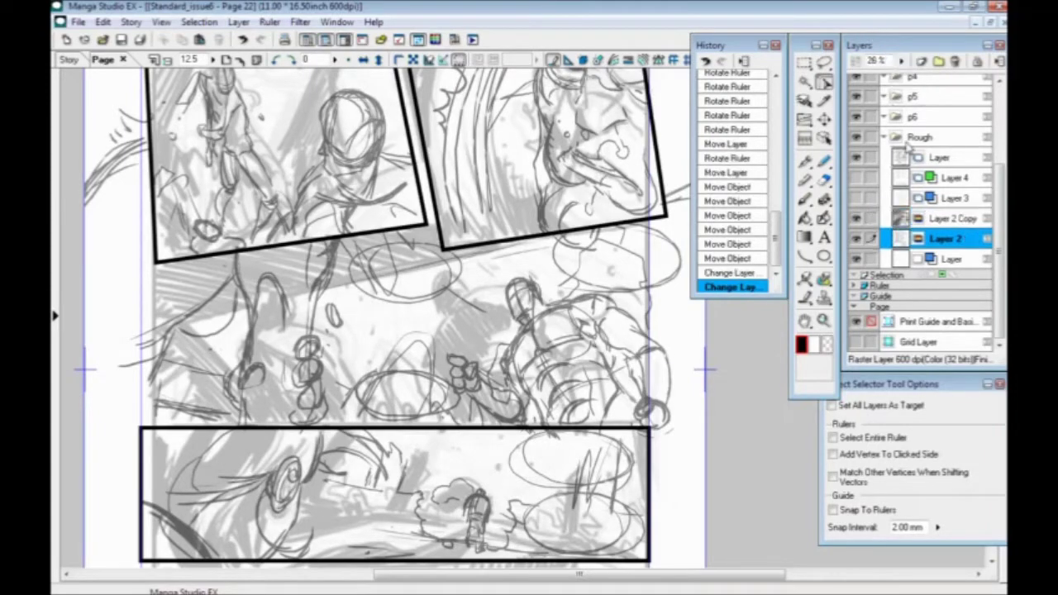
click(901, 61)
drag(898, 62, 894, 14)
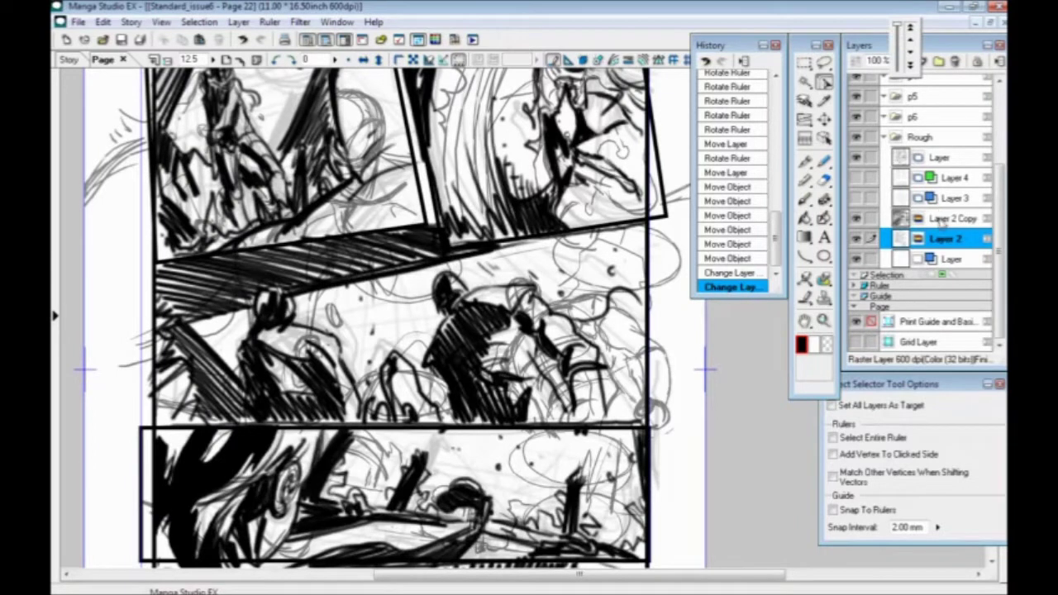
click(940, 219)
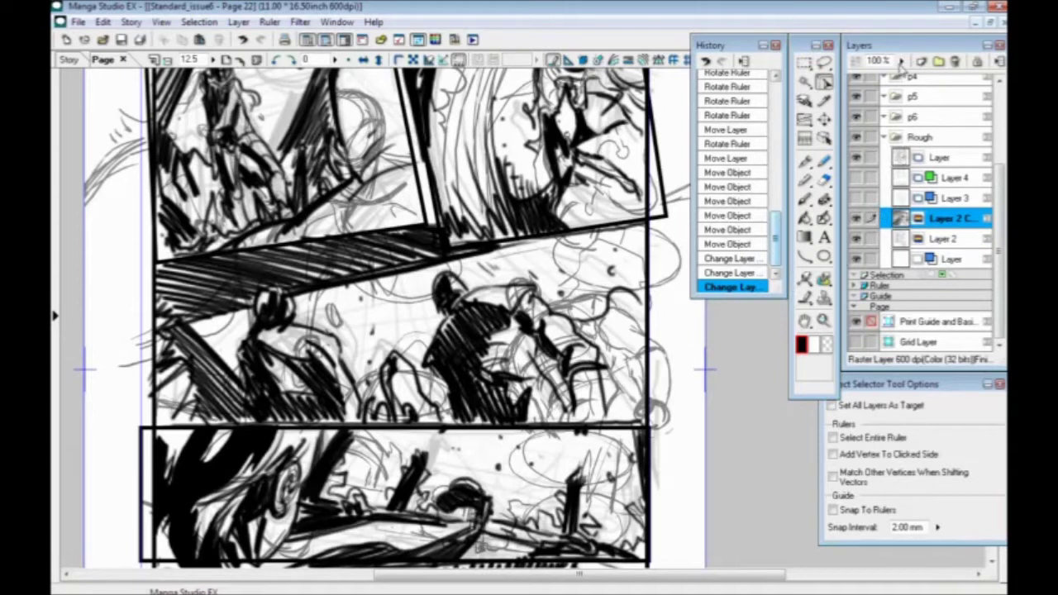
key(ctrl+e)
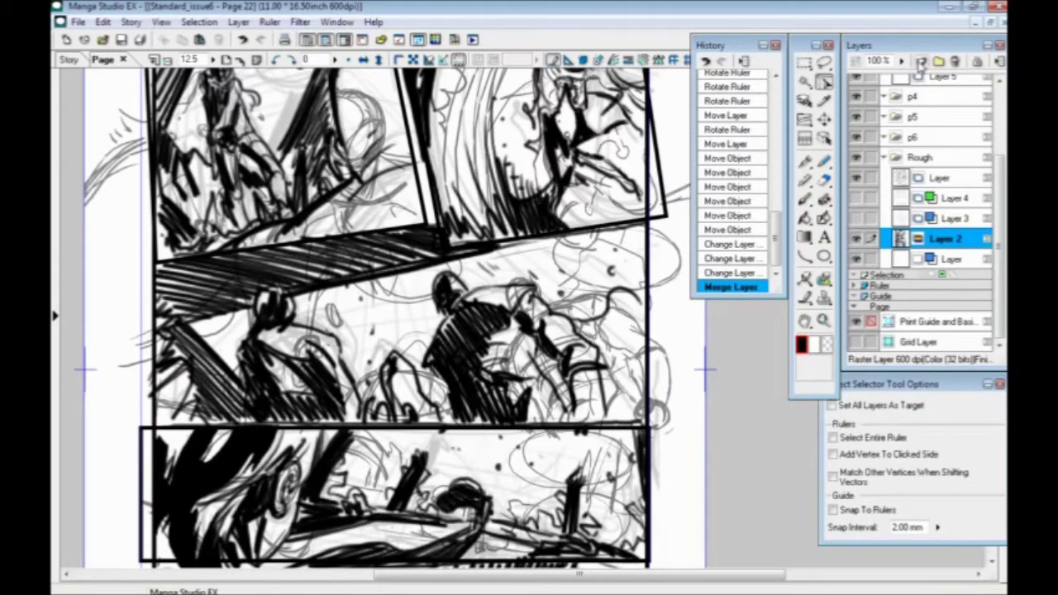
Step: Fade the merged Layer 2 in the Rough folder to 12% opacity
click(890, 59)
drag(903, 97, 899, 100)
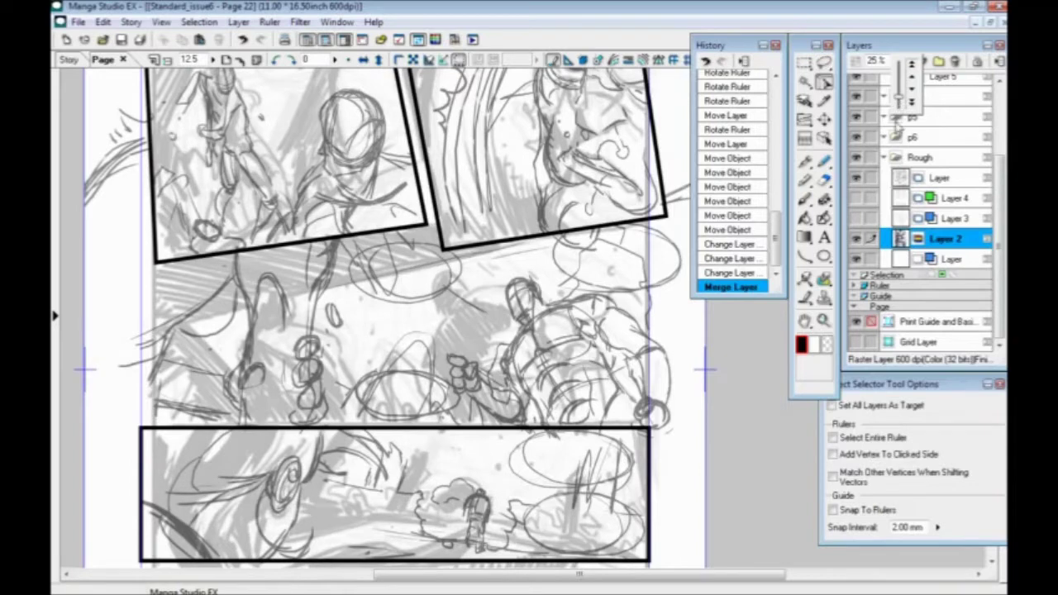
click(941, 178)
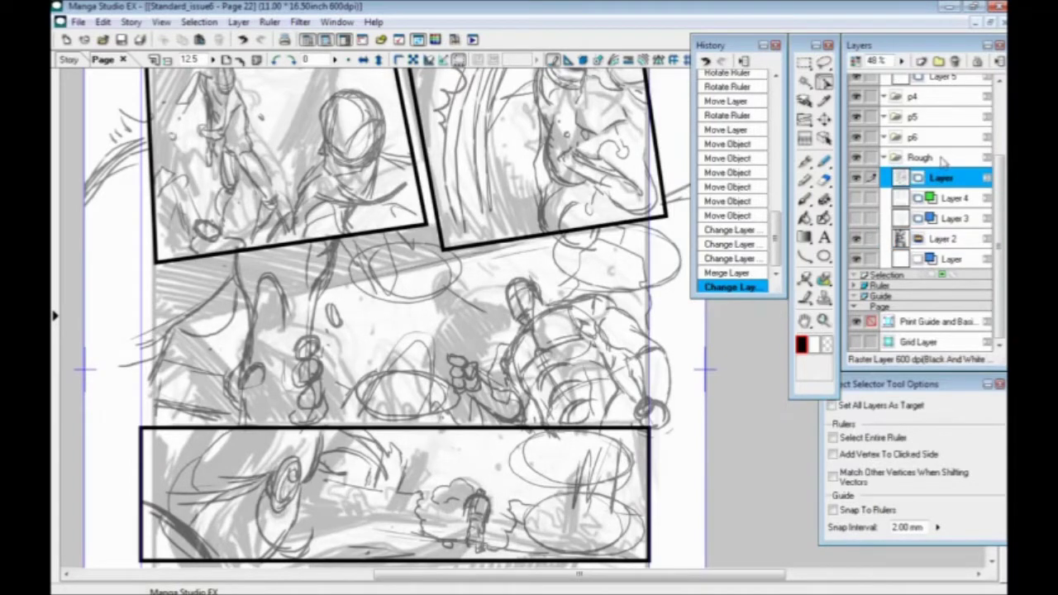
click(942, 237)
click(902, 62)
drag(900, 65, 900, 71)
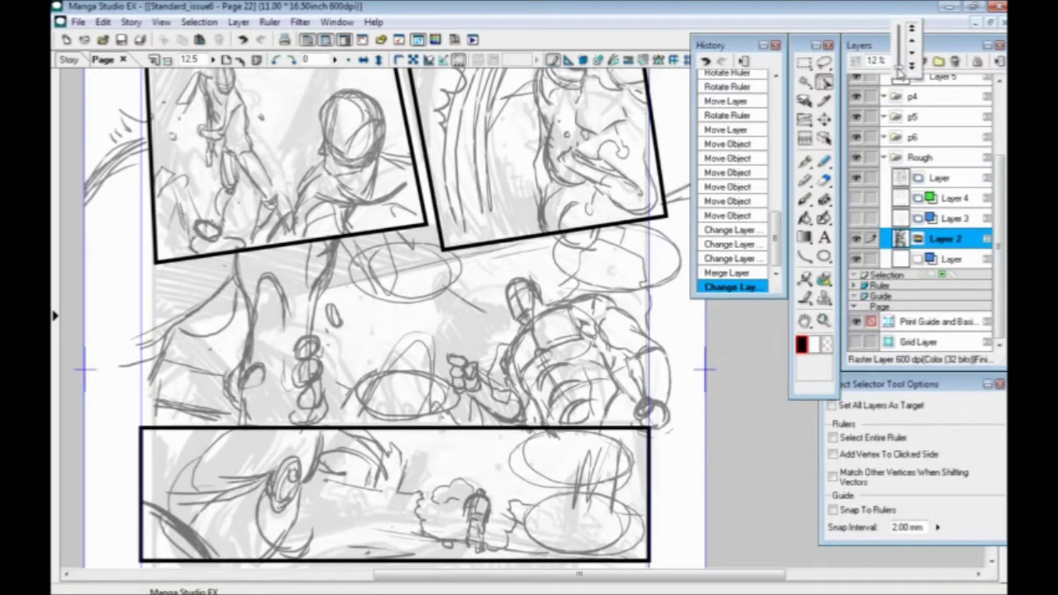
Step: Add a new layer at the top of the Rough folder and switch to the pen tool for drawing
click(942, 178)
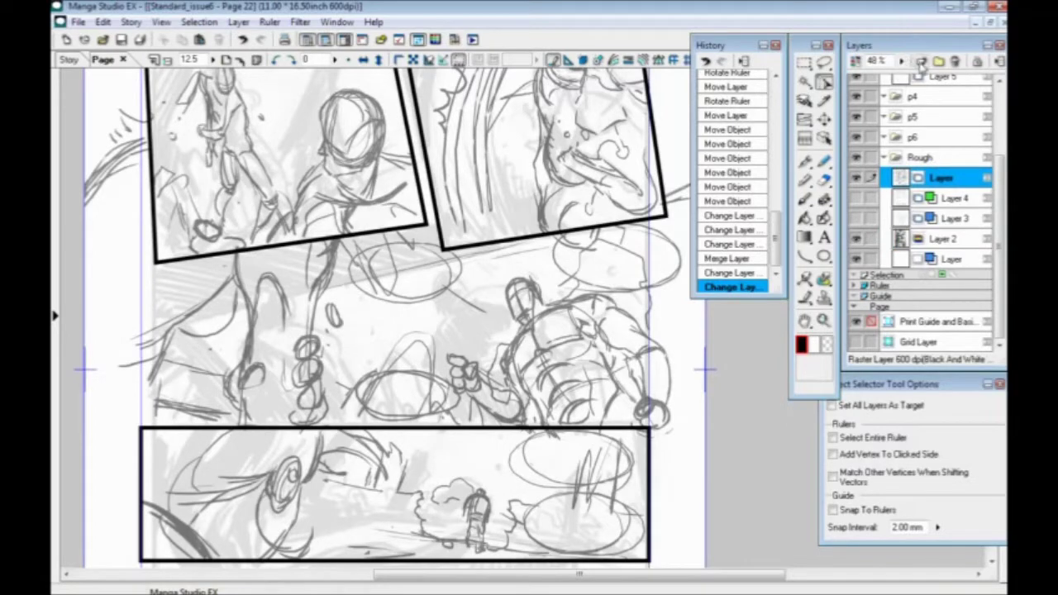
click(920, 63)
click(579, 399)
key(p)
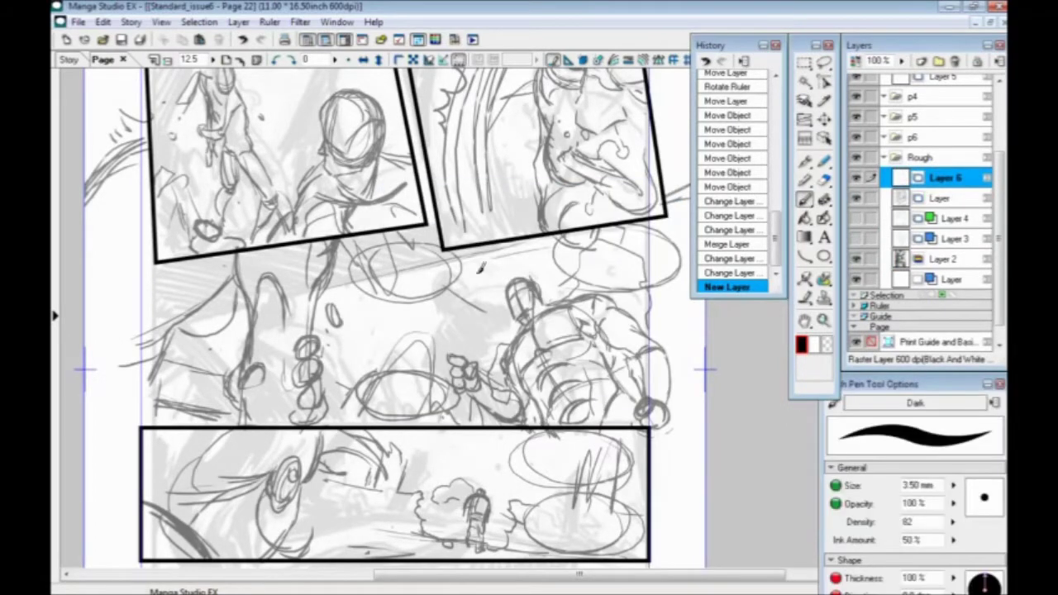
Step: Draw the muscular figure's clenched fist in brush strokes at the lower panel corner, following the faded rough
key(ctrl+plus)
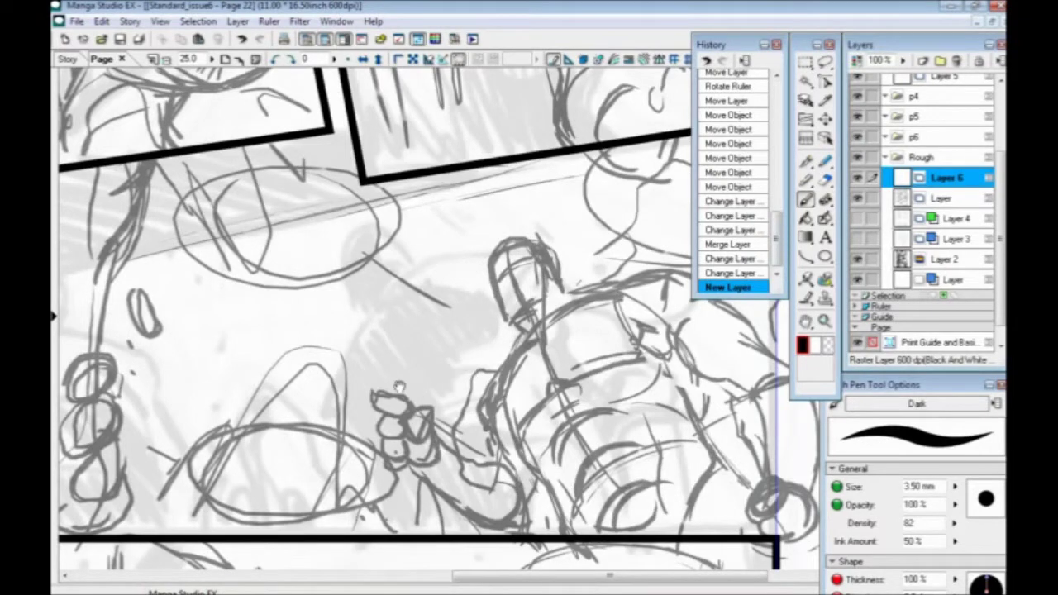
drag(400, 386, 283, 310)
mouse_move(634, 394)
mouse_down()
mouse_move(626, 353)
mouse_move(674, 358)
mouse_move(663, 372)
mouse_move(667, 353)
mouse_move(688, 381)
mouse_up()
drag(685, 381, 690, 392)
mouse_move(690, 391)
mouse_down()
mouse_move(691, 406)
mouse_move(685, 399)
mouse_up()
drag(684, 394, 670, 412)
mouse_move(659, 407)
mouse_down()
mouse_move(636, 384)
mouse_move(645, 394)
mouse_up()
mouse_move(670, 355)
mouse_down()
mouse_move(691, 377)
mouse_move(647, 368)
mouse_move(676, 426)
mouse_move(654, 446)
mouse_up()
mouse_move(638, 398)
mouse_down()
mouse_move(631, 443)
mouse_move(612, 436)
mouse_move(645, 442)
mouse_move(623, 376)
mouse_move(623, 408)
mouse_up()
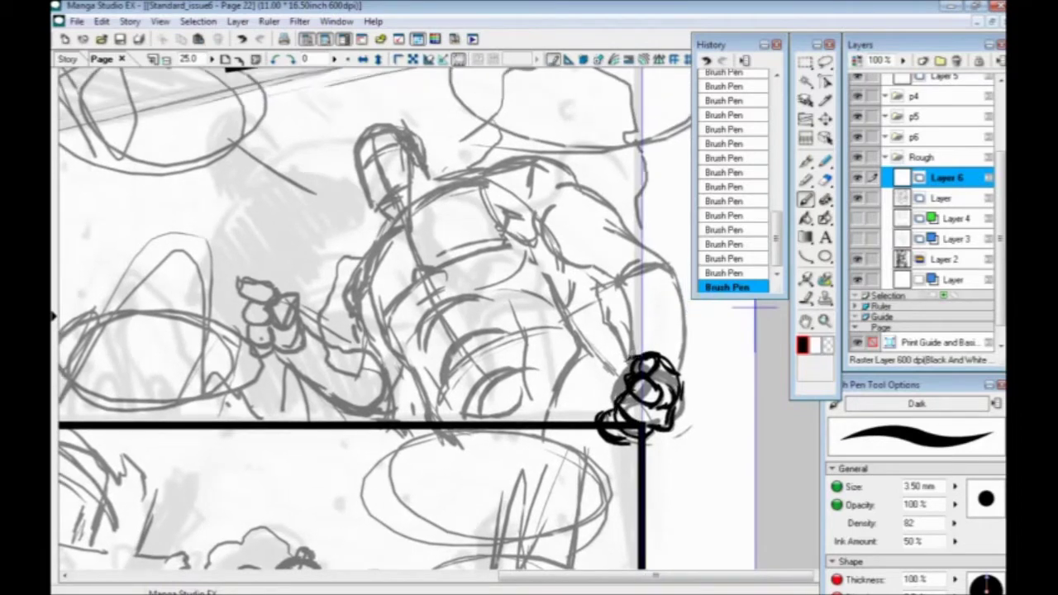
Step: Draw the forearm contours rising from the clenched fist over the faded rough
mouse_move(611, 363)
mouse_down()
mouse_move(592, 389)
mouse_move(602, 306)
mouse_move(653, 286)
mouse_move(659, 334)
mouse_move(649, 371)
mouse_up()
mouse_move(644, 306)
mouse_down()
mouse_move(651, 392)
mouse_move(663, 337)
mouse_up()
mouse_move(663, 388)
mouse_down()
mouse_move(657, 296)
mouse_move(668, 350)
mouse_up()
drag(575, 277, 571, 303)
mouse_move(592, 368)
mouse_down()
mouse_move(608, 404)
mouse_move(576, 336)
mouse_up()
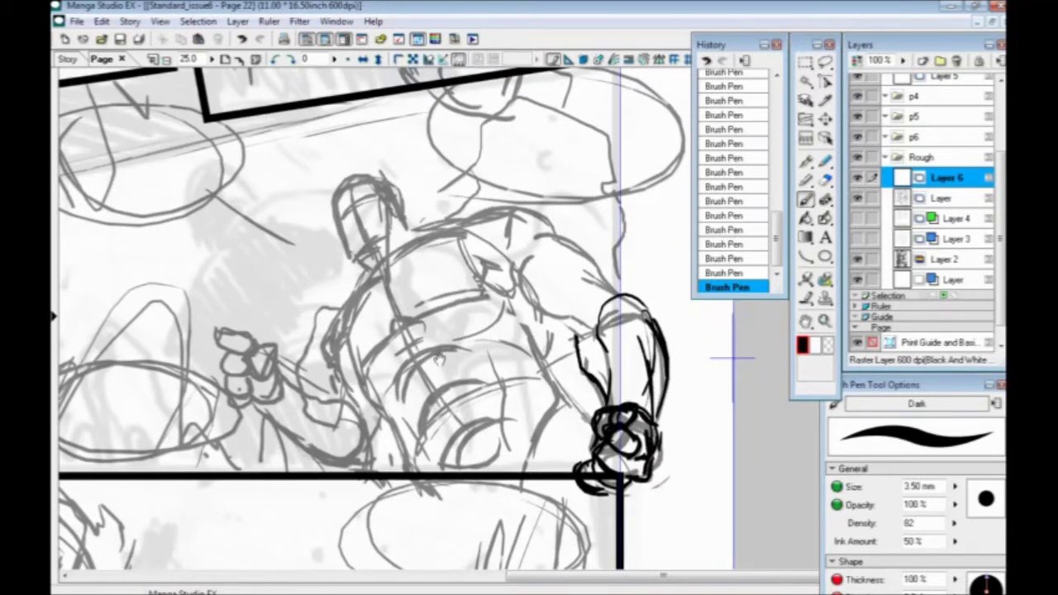
Step: Undo the stray strokes near the elbow and outline the rounded upper arm above the forearm
drag(480, 391, 543, 419)
mouse_move(642, 356)
mouse_down()
mouse_move(580, 297)
mouse_move(601, 356)
mouse_move(642, 356)
mouse_move(622, 295)
mouse_up()
drag(658, 334, 620, 290)
key(ctrl+z)
key(ctrl+z)
drag(655, 341, 588, 292)
drag(476, 342, 437, 311)
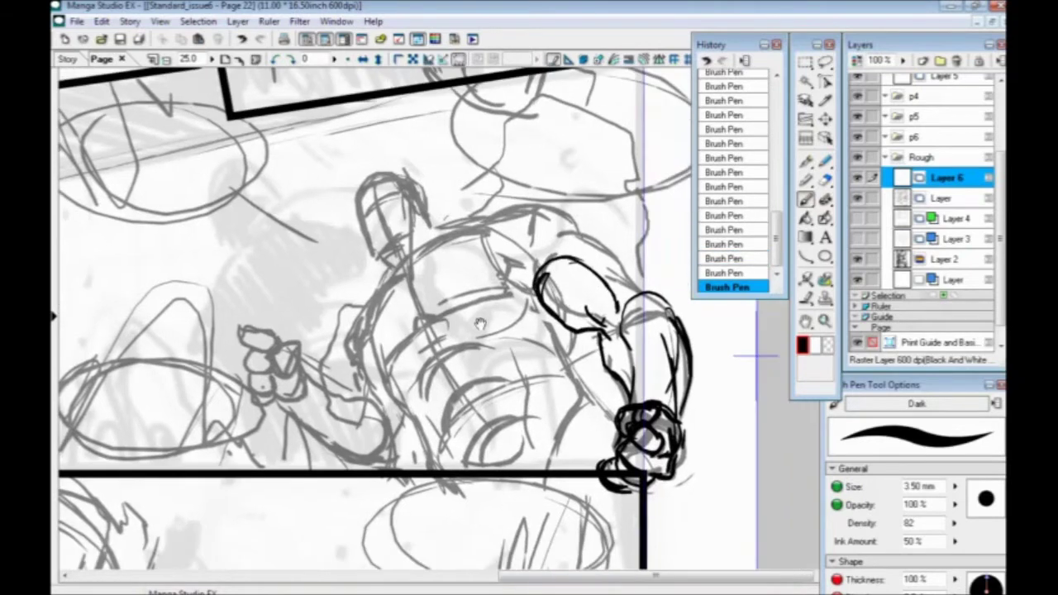
Step: Add contour strokes to the forearm and draw the rounded shoulder above the upper arm
drag(663, 372, 638, 384)
drag(663, 343, 676, 389)
drag(623, 321, 653, 310)
mouse_move(618, 275)
mouse_down()
mouse_move(620, 337)
mouse_move(601, 332)
mouse_move(618, 320)
mouse_move(613, 306)
mouse_move(577, 293)
mouse_up()
drag(456, 316, 498, 319)
mouse_move(622, 295)
mouse_down()
mouse_move(604, 260)
mouse_move(576, 261)
mouse_move(585, 265)
mouse_move(532, 288)
mouse_move(582, 289)
mouse_move(589, 316)
mouse_up()
Step: Outline the figure's chest muscle from the collar line down to its lower edge
mouse_move(582, 321)
mouse_down()
mouse_move(504, 280)
mouse_move(452, 327)
mouse_up()
mouse_move(501, 303)
mouse_down()
mouse_move(458, 337)
mouse_move(450, 364)
mouse_up()
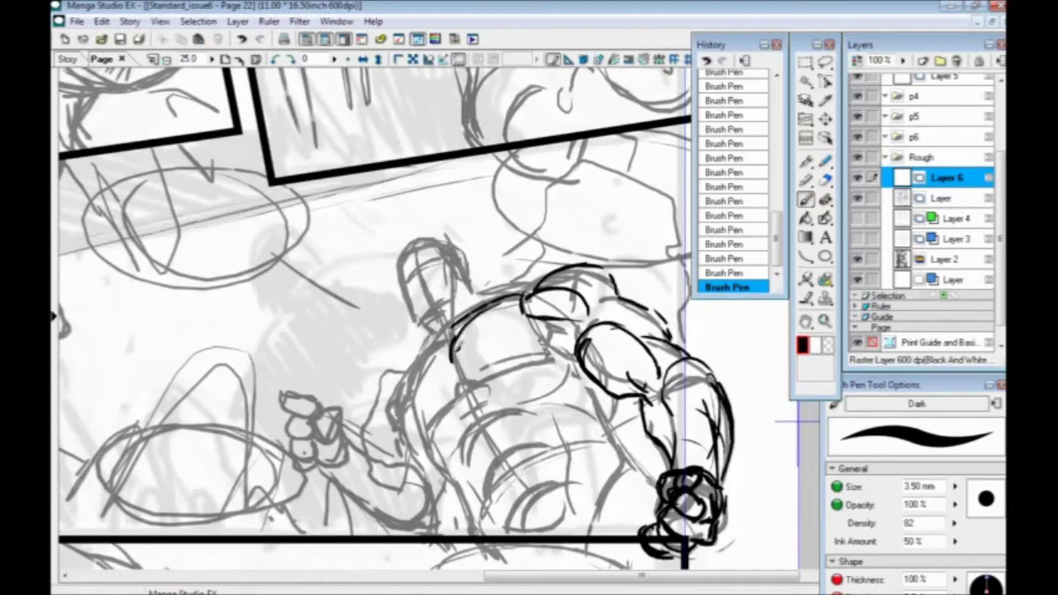
mouse_move(554, 309)
mouse_down()
mouse_move(530, 368)
mouse_move(479, 381)
mouse_move(455, 359)
mouse_up()
drag(540, 317, 483, 369)
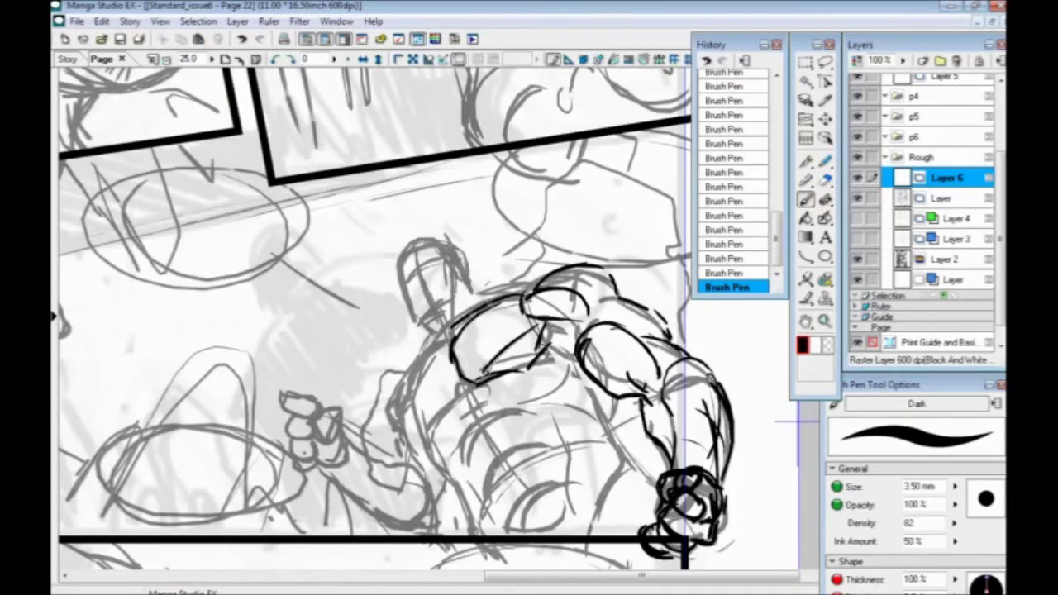
Step: Lasso the arm with the clenched fist, move it slightly up and closer to the torso, and deselect it
drag(398, 340, 311, 245)
key(ctrl+minus)
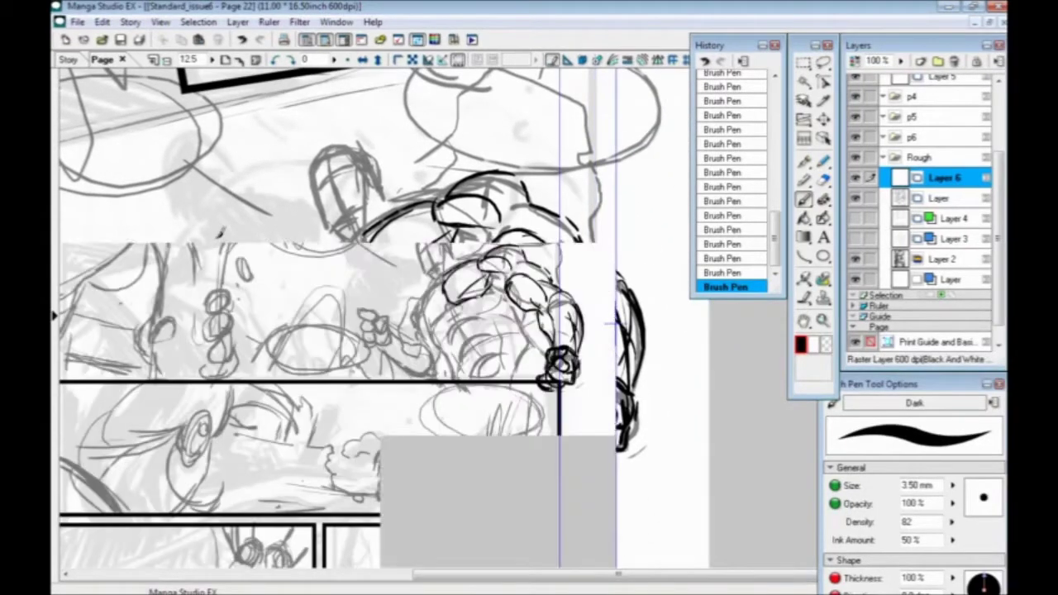
scroll(616, 322, up, 2)
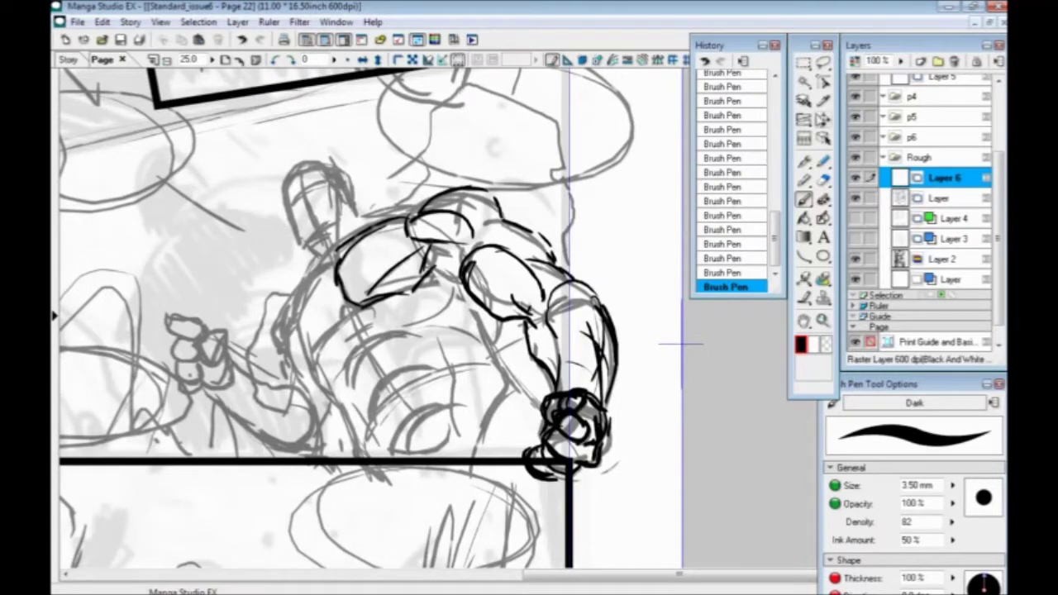
click(824, 64)
mouse_move(494, 219)
mouse_down()
mouse_move(650, 359)
mouse_move(533, 504)
mouse_move(447, 263)
mouse_move(496, 217)
mouse_move(591, 258)
mouse_up()
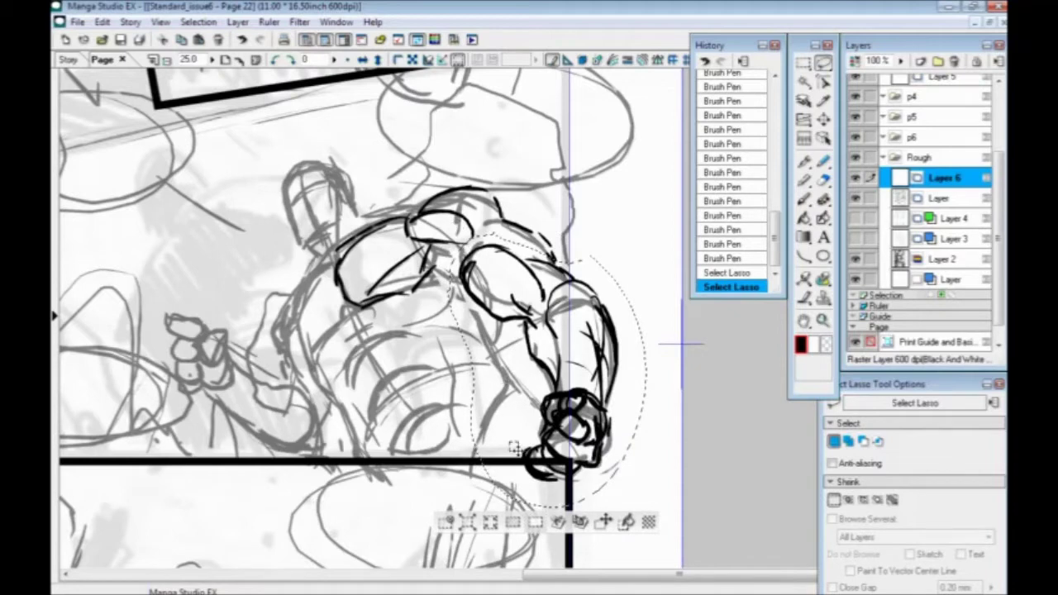
click(581, 521)
mouse_move(512, 378)
mouse_down()
mouse_move(488, 362)
mouse_move(498, 369)
mouse_up()
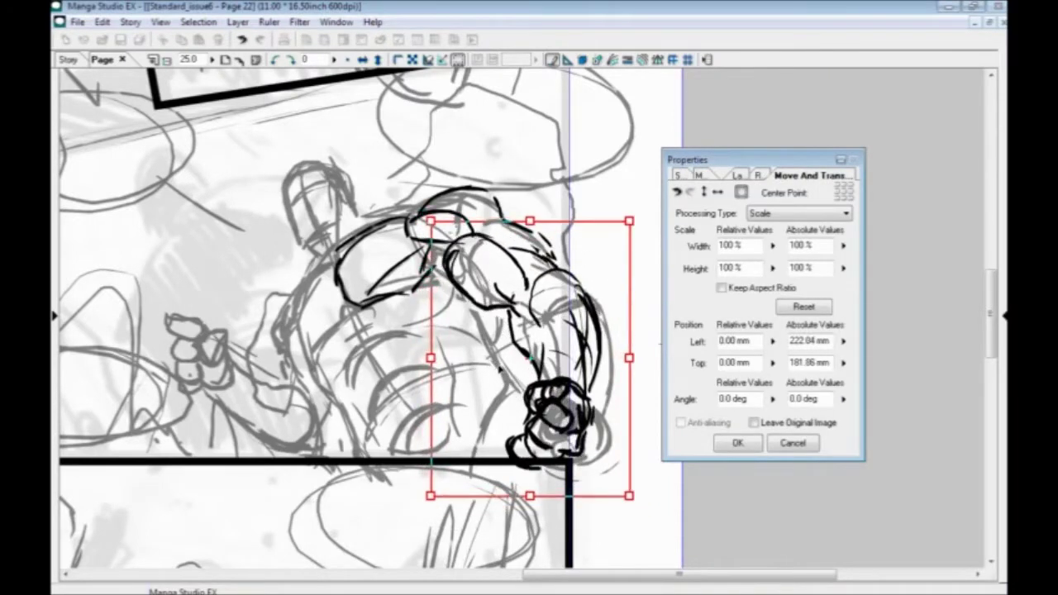
click(738, 443)
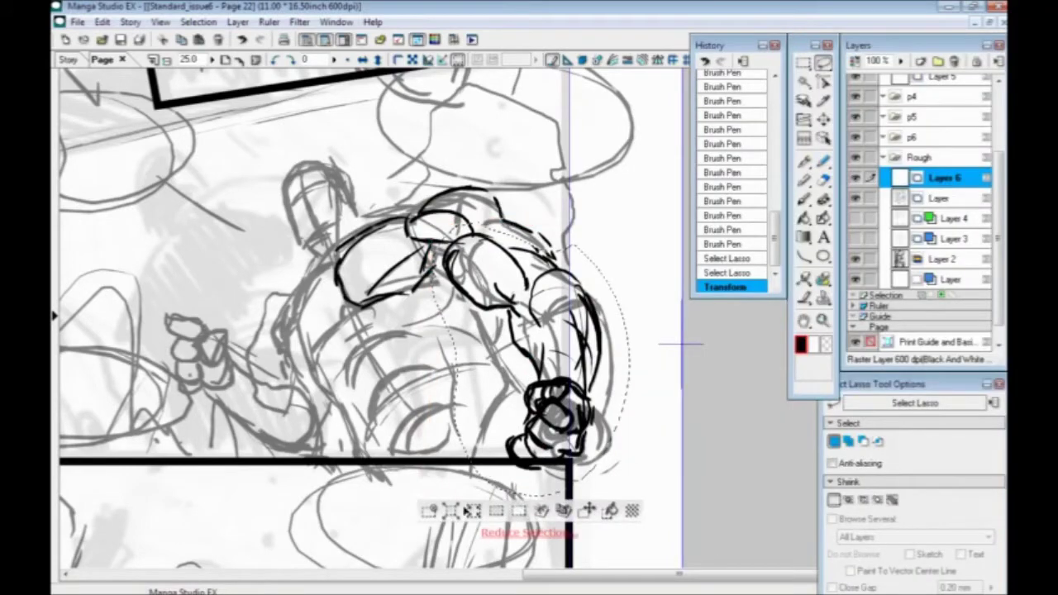
click(429, 511)
key(ctrl+minus)
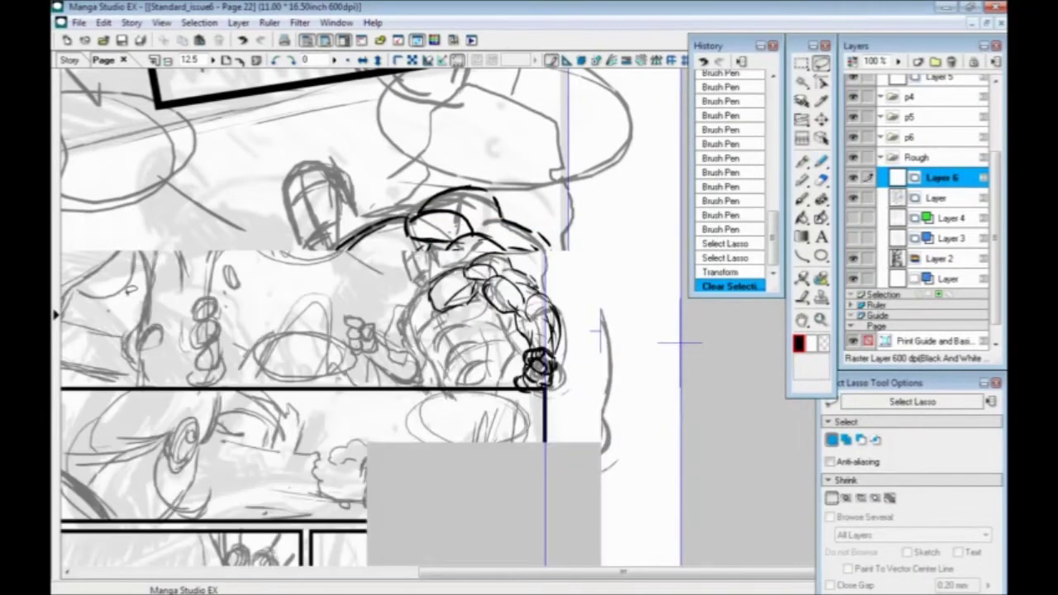
Step: Show the green guide lines of Layer 4 to check the page composition and hide them again
drag(336, 422, 506, 430)
drag(562, 380, 497, 392)
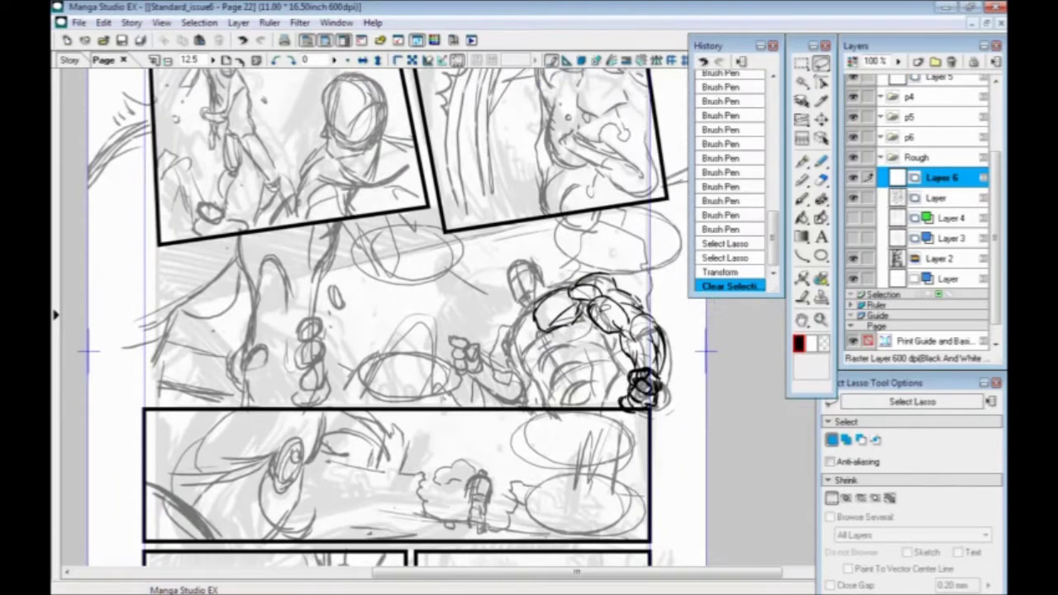
click(854, 219)
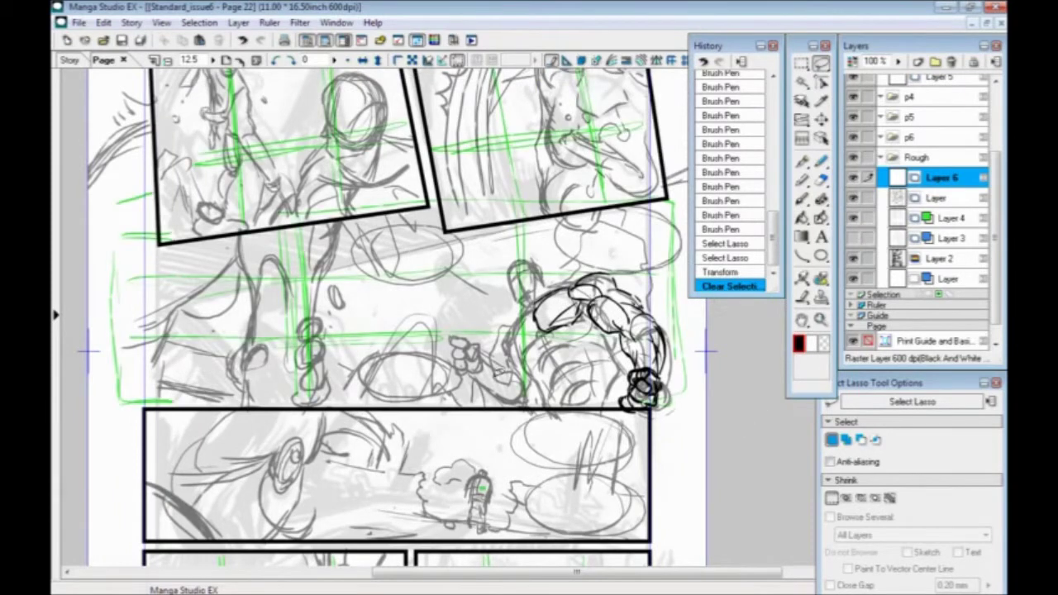
drag(431, 418, 429, 520)
drag(457, 332, 401, 356)
mouse_move(450, 321)
mouse_down()
mouse_move(462, 393)
mouse_move(472, 284)
mouse_up()
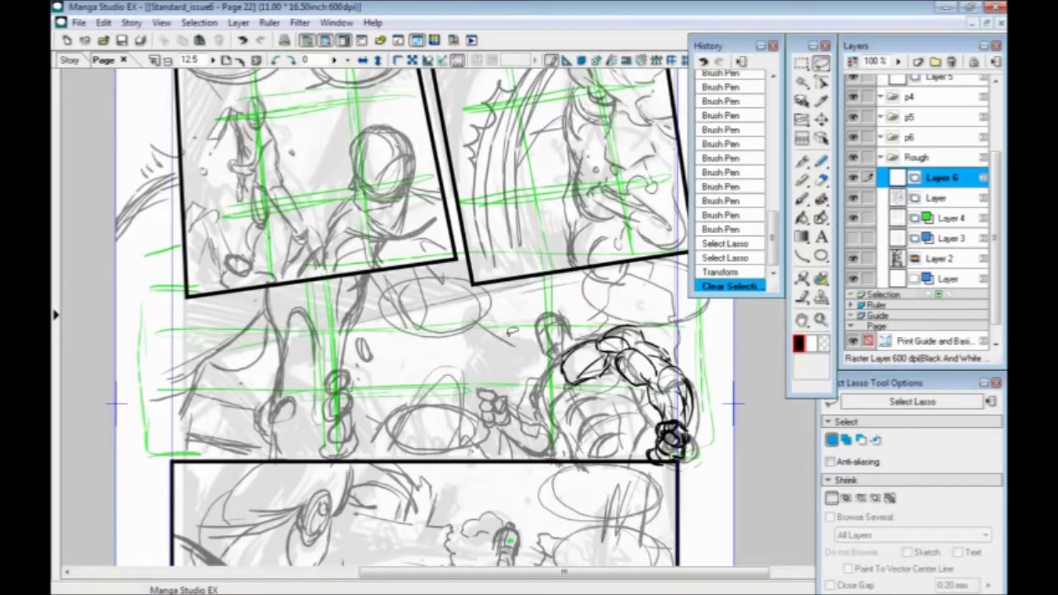
click(853, 217)
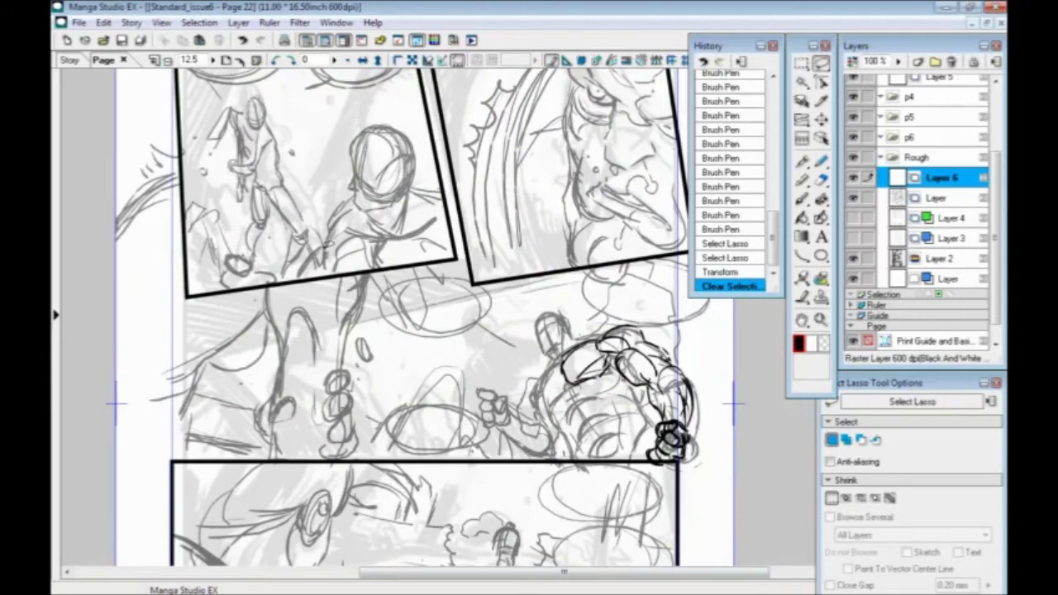
Step: Draw the lower edge of the chest and the armpit folds with the brush pen
scroll(506, 329, up, 2)
drag(603, 345, 531, 325)
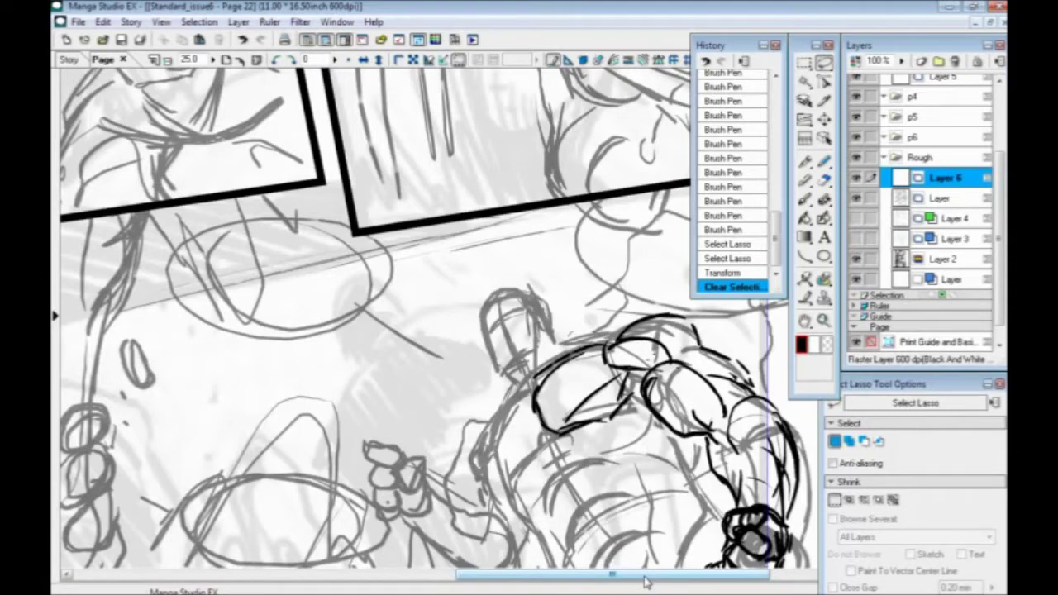
drag(567, 339, 558, 303)
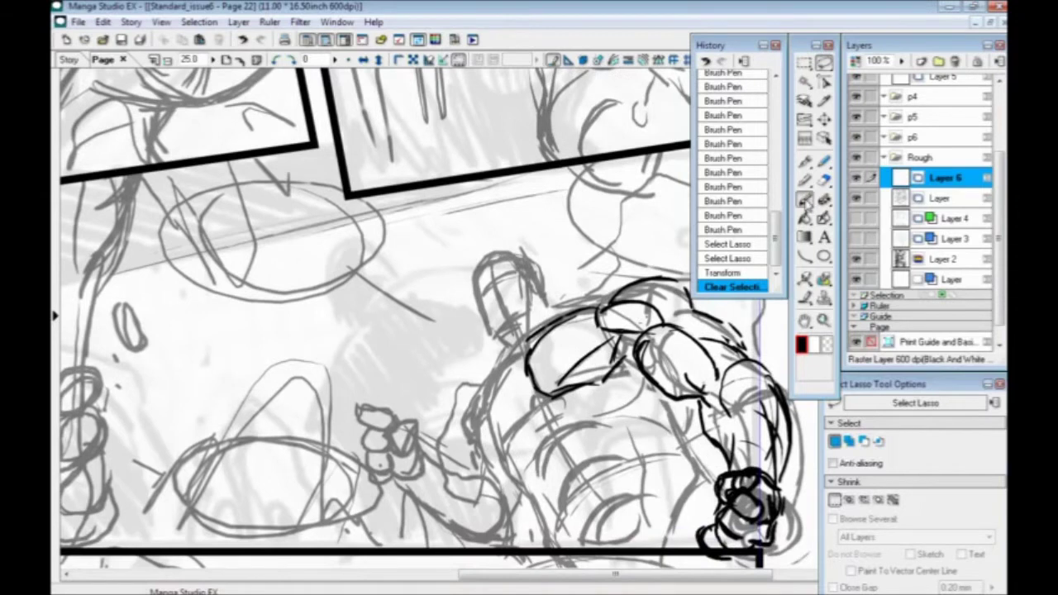
click(805, 200)
mouse_move(505, 411)
mouse_down()
mouse_move(464, 366)
mouse_move(524, 356)
mouse_move(506, 364)
mouse_up()
drag(531, 360, 592, 357)
mouse_move(593, 328)
mouse_down()
mouse_move(585, 355)
mouse_move(619, 363)
mouse_up()
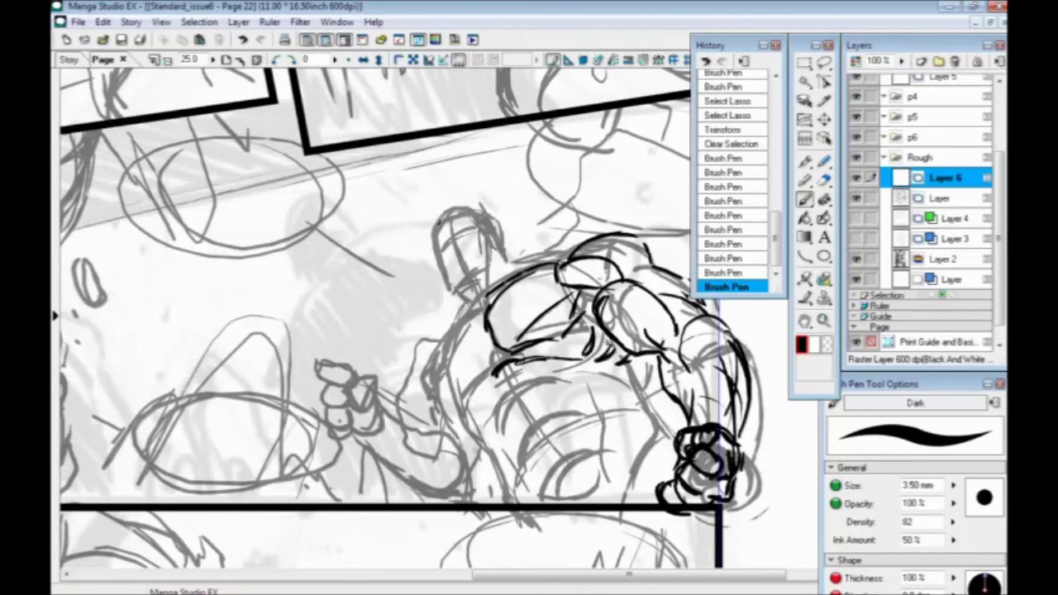
Step: Draw the shoulder contour of the pointing arm beside the chest
drag(495, 375, 477, 399)
drag(502, 363, 480, 378)
mouse_move(490, 336)
mouse_down()
mouse_move(493, 357)
mouse_move(464, 393)
mouse_move(473, 379)
mouse_up()
drag(488, 318, 438, 373)
Step: Draw the pointing hand with its extended finger and curled fingers over the rough
drag(361, 421, 393, 356)
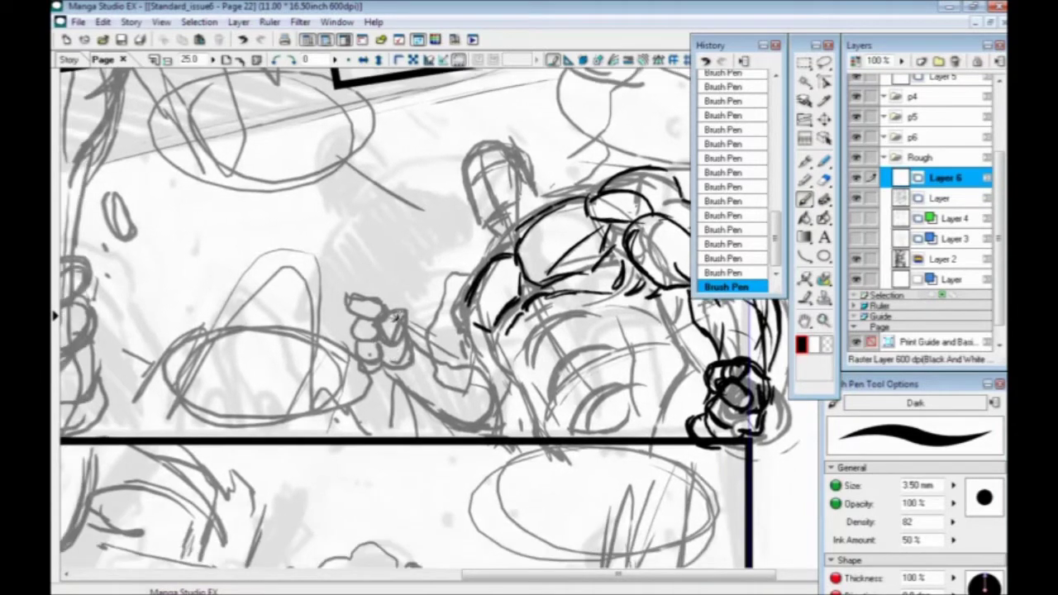
mouse_move(400, 314)
mouse_down()
mouse_move(382, 324)
mouse_move(395, 347)
mouse_up()
mouse_move(385, 297)
mouse_down()
mouse_move(372, 308)
mouse_move(355, 281)
mouse_move(344, 307)
mouse_move(372, 289)
mouse_move(381, 322)
mouse_move(352, 335)
mouse_move(388, 339)
mouse_move(372, 327)
mouse_move(360, 351)
mouse_move(376, 364)
mouse_move(367, 379)
mouse_move(387, 377)
mouse_move(395, 334)
mouse_move(406, 355)
mouse_move(391, 380)
mouse_up()
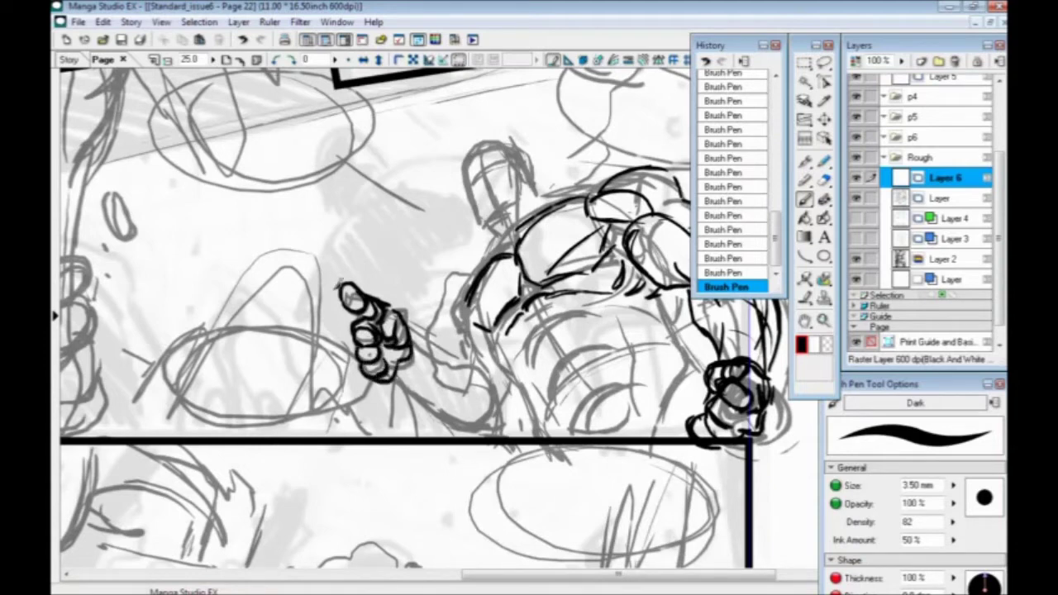
Step: Draw the forearm contours from the pointing hand back to the elbow
mouse_move(417, 345)
mouse_down()
mouse_move(500, 409)
mouse_move(486, 437)
mouse_up()
mouse_move(386, 379)
mouse_down()
mouse_move(483, 438)
mouse_move(451, 426)
mouse_move(482, 435)
mouse_up()
drag(358, 334, 381, 380)
Step: Lasso the pointing hand, scale it to 120% width and 105% height, adjust its position, and deselect it
click(824, 63)
mouse_move(413, 432)
mouse_down()
mouse_move(342, 318)
mouse_move(407, 439)
mouse_up()
click(446, 456)
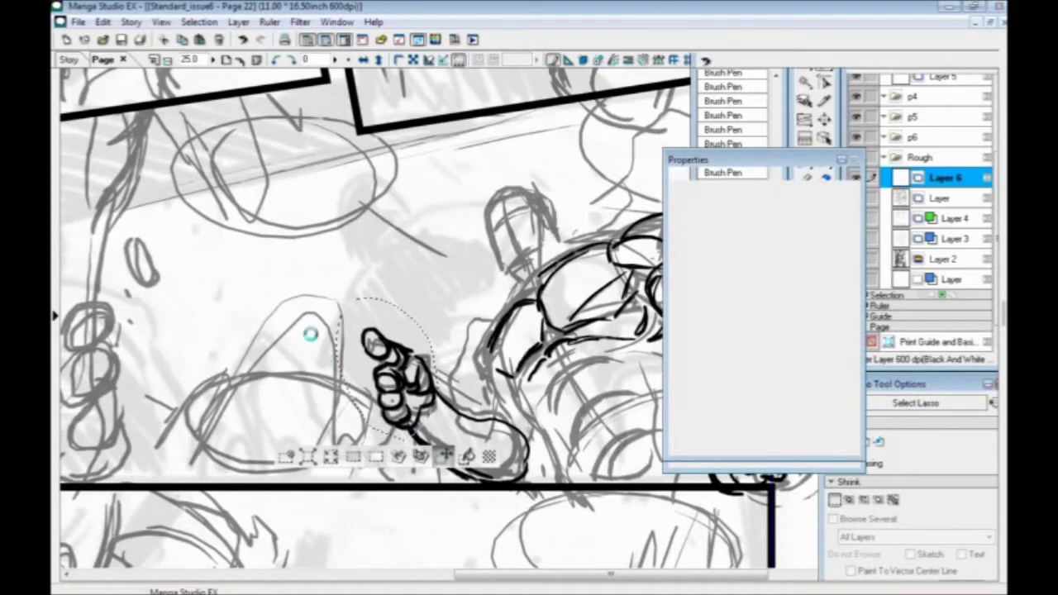
drag(336, 299, 317, 294)
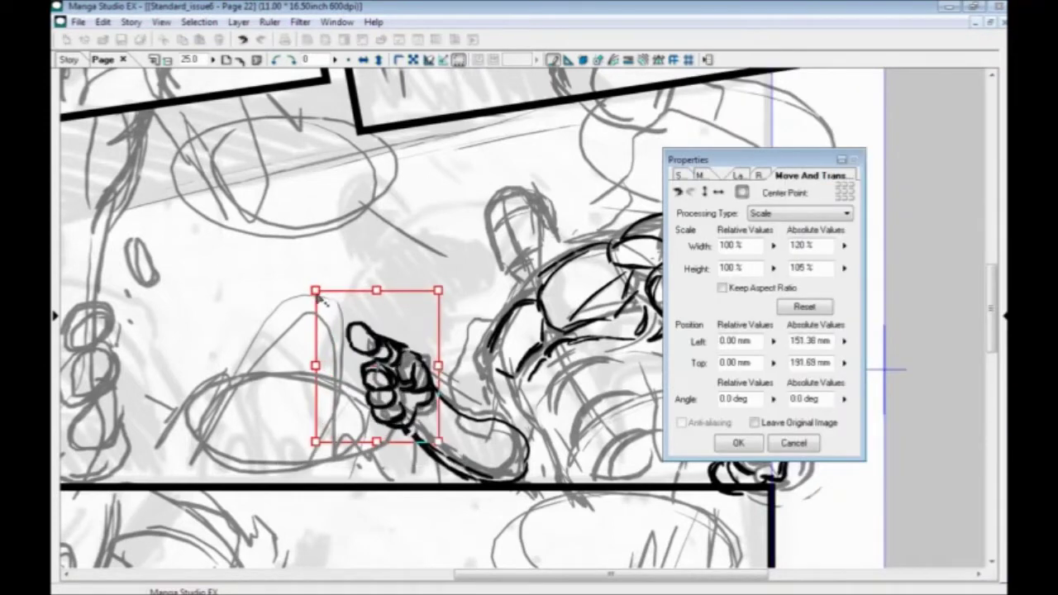
drag(351, 359, 359, 365)
click(737, 443)
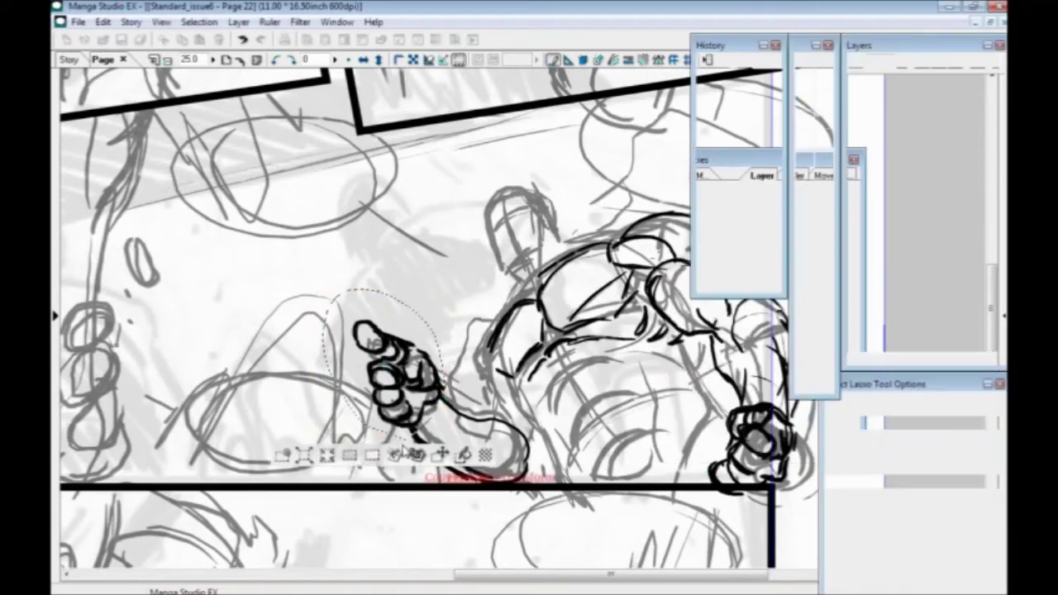
key(ctrl+d)
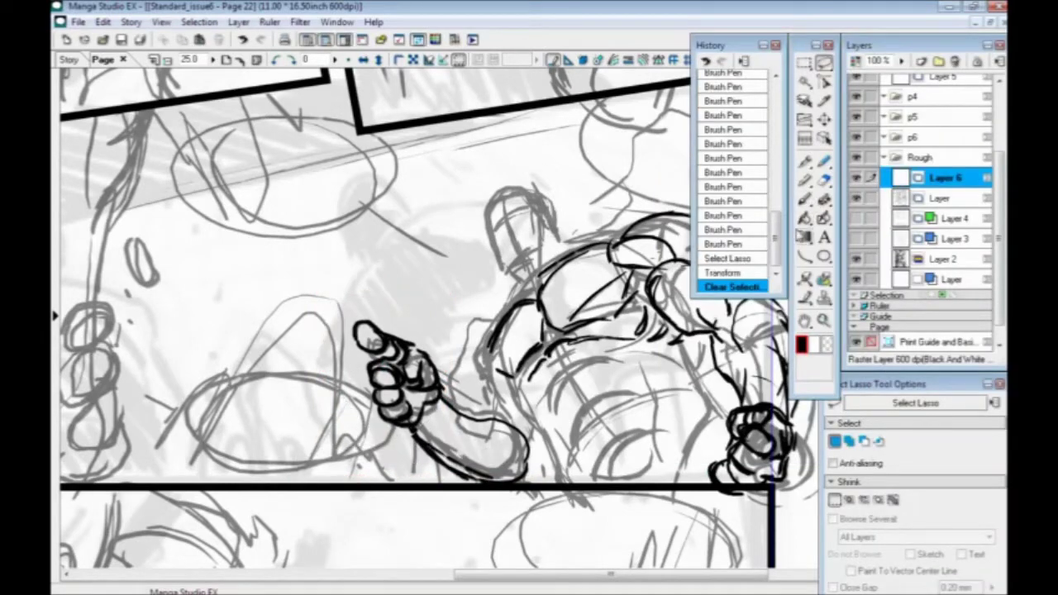
Step: Erase the drawn forearm lines behind the pointing hand
mouse_move(420, 435)
mouse_down()
mouse_move(438, 456)
mouse_move(494, 473)
mouse_up()
mouse_move(465, 415)
mouse_down()
mouse_move(452, 398)
mouse_move(518, 438)
mouse_up()
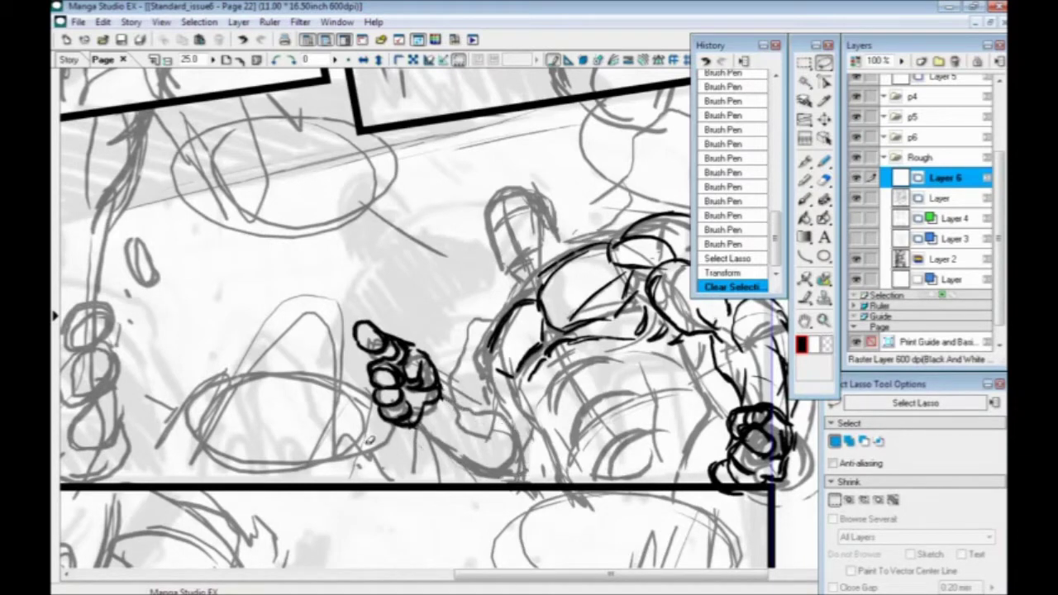
click(466, 454)
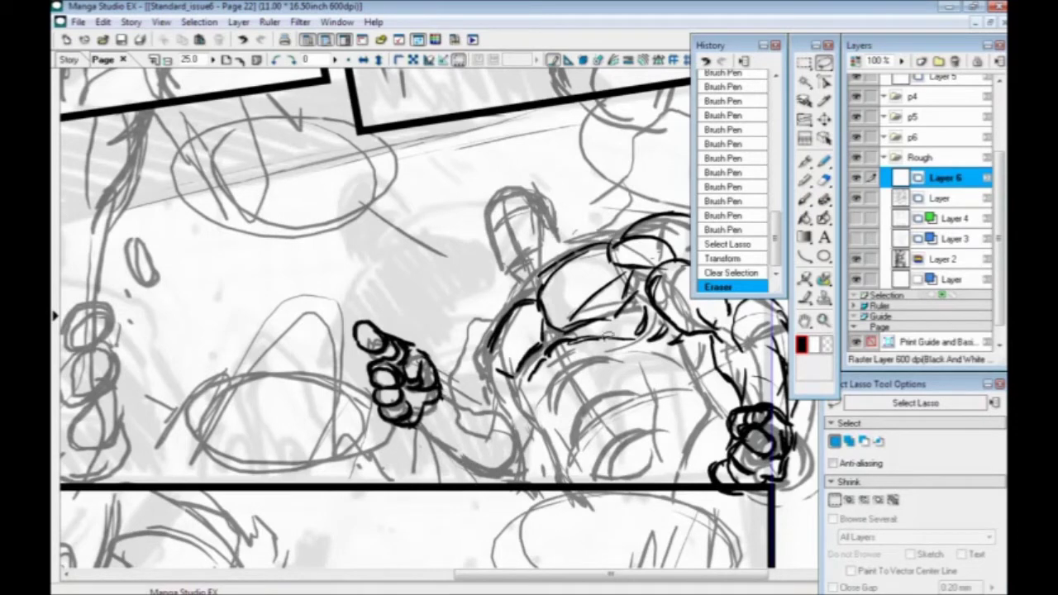
Step: Redraw the pointing arm's forearm and elbow with the brush pen and start the torso's side line beside it
click(805, 198)
mouse_move(442, 389)
mouse_down()
mouse_move(460, 410)
mouse_move(497, 414)
mouse_up()
mouse_move(494, 413)
mouse_down()
mouse_move(528, 446)
mouse_move(506, 483)
mouse_up()
mouse_move(417, 424)
mouse_down()
mouse_move(491, 474)
mouse_move(424, 427)
mouse_move(465, 456)
mouse_up()
drag(467, 454, 477, 459)
drag(542, 449, 541, 478)
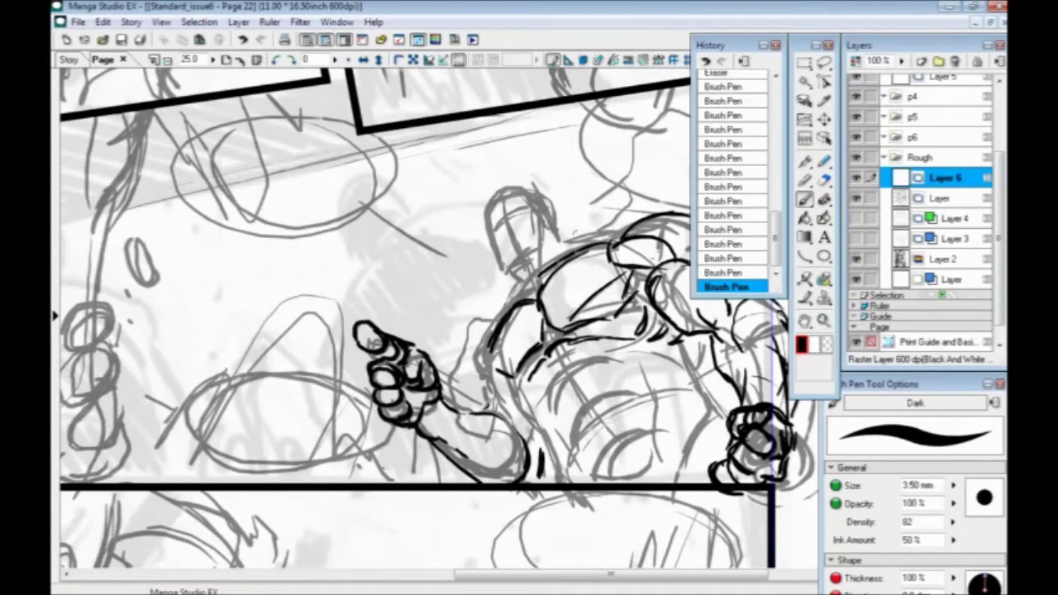
Step: Draw the pointing arm's upper-arm contours and both sides of the torso down to the panel border
drag(500, 383, 473, 412)
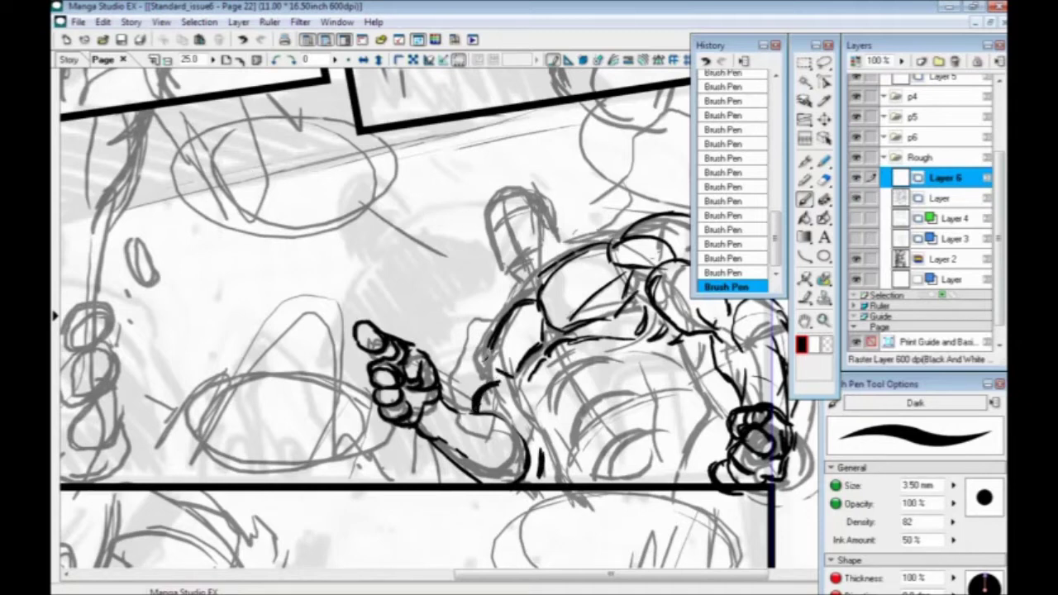
drag(493, 326, 475, 378)
drag(419, 320, 306, 339)
mouse_move(382, 347)
mouse_down()
mouse_move(359, 399)
mouse_move(405, 415)
mouse_move(457, 501)
mouse_up()
mouse_move(582, 354)
mouse_down()
mouse_move(574, 445)
mouse_move(612, 420)
mouse_move(583, 374)
mouse_move(570, 497)
mouse_up()
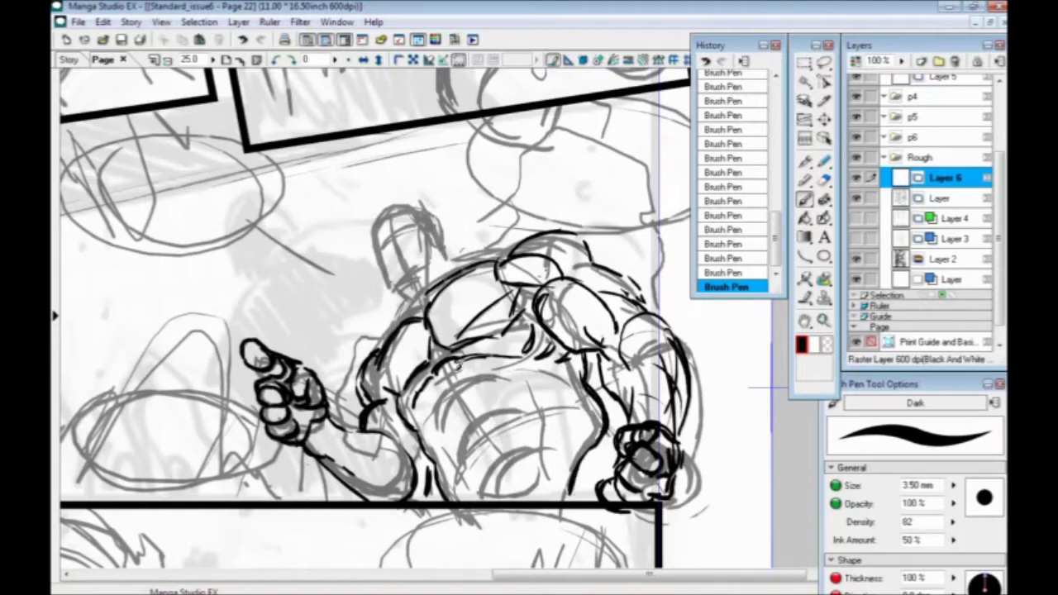
Step: Draw the vertical abdomen folds beside the waist and the first rib line below the chest
drag(552, 381, 549, 460)
drag(559, 410, 546, 488)
drag(557, 440, 555, 492)
drag(459, 462, 481, 498)
mouse_move(502, 374)
mouse_down()
mouse_move(439, 404)
mouse_move(432, 420)
mouse_up()
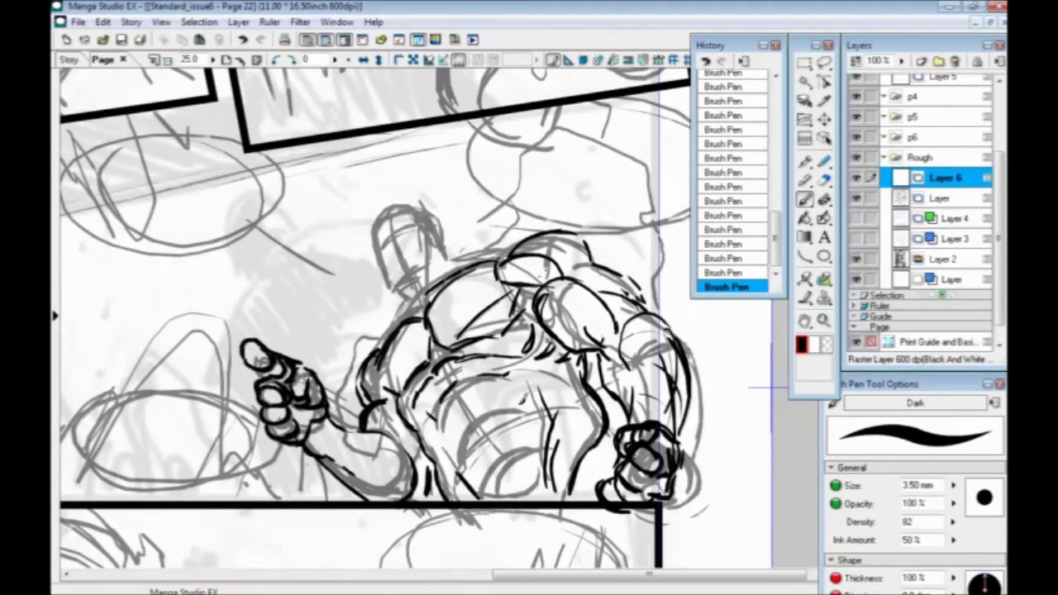
Step: Draw the curved abdominal muscle lines across the torso and the centre line down to the panel border
drag(546, 363, 534, 386)
mouse_move(529, 392)
mouse_down()
mouse_move(473, 397)
mouse_move(478, 405)
mouse_up()
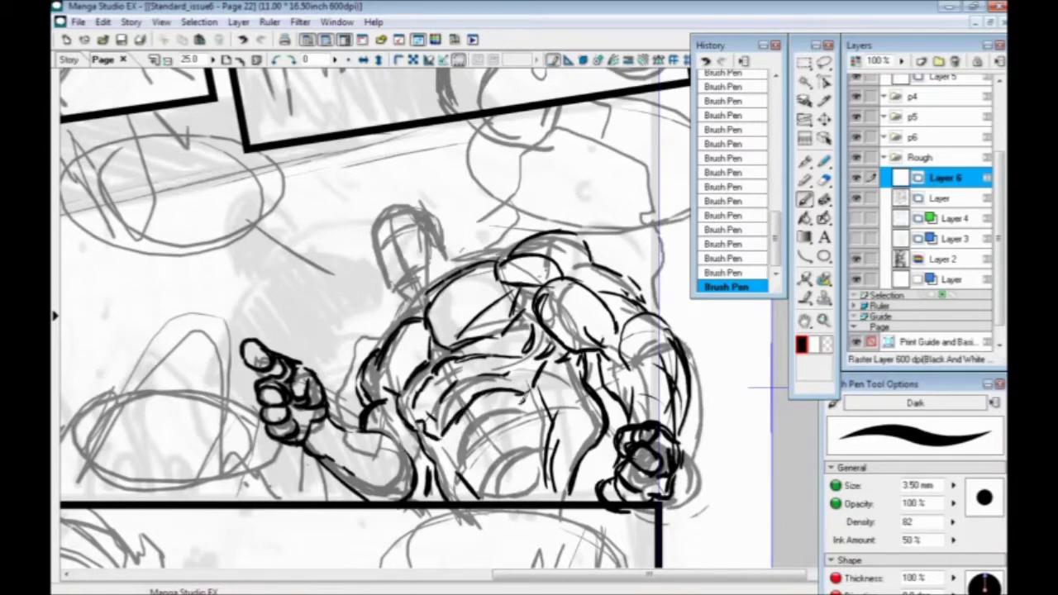
drag(544, 390, 458, 452)
mouse_move(455, 383)
mouse_down()
mouse_move(467, 415)
mouse_move(519, 498)
mouse_up()
Step: Thicken the torso's side contours and add short accent strokes around the armpit, elbow and shoulder
drag(590, 380, 607, 413)
drag(591, 355, 596, 380)
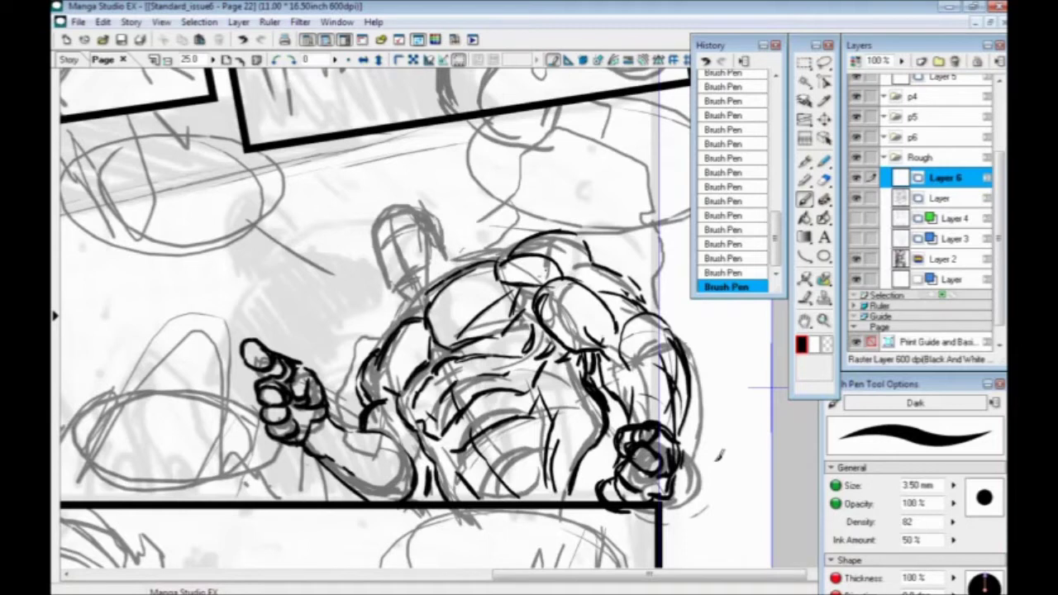
drag(584, 377, 540, 365)
drag(613, 410, 628, 425)
drag(431, 456, 424, 486)
drag(432, 467, 423, 494)
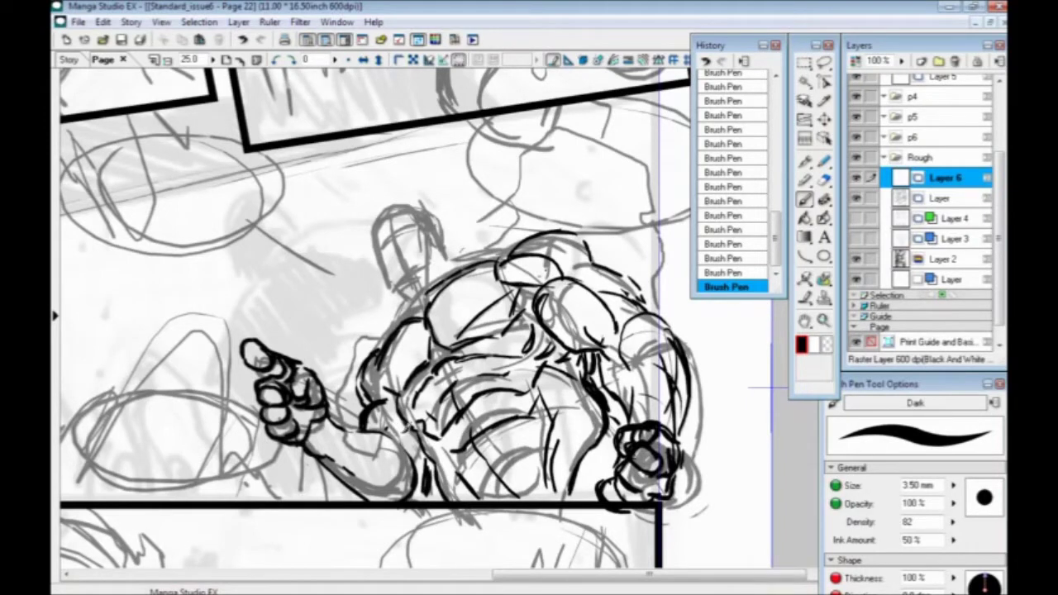
mouse_move(432, 350)
mouse_down()
mouse_move(393, 383)
mouse_move(390, 376)
mouse_up()
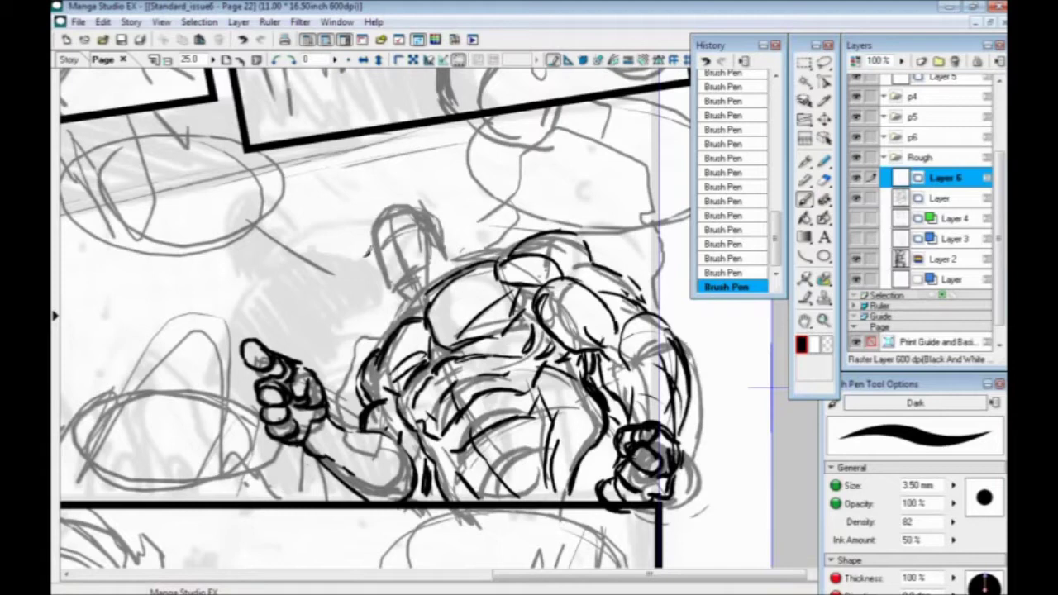
Step: Draw the head's outline over the rough, with the curved skull, the jaw side and the collar line beneath it
mouse_move(414, 283)
mouse_down()
mouse_move(400, 310)
mouse_move(394, 296)
mouse_up()
mouse_move(430, 248)
mouse_down()
mouse_move(390, 273)
mouse_move(387, 288)
mouse_move(444, 251)
mouse_up()
mouse_move(425, 227)
mouse_down()
mouse_move(443, 250)
mouse_move(440, 243)
mouse_up()
mouse_move(410, 209)
mouse_down()
mouse_move(438, 238)
mouse_move(378, 213)
mouse_up()
mouse_move(399, 199)
mouse_down()
mouse_move(379, 210)
mouse_move(374, 271)
mouse_move(389, 288)
mouse_up()
drag(380, 223, 369, 241)
drag(402, 273, 389, 291)
Step: Draw the neck lines and strengthen the contours running from the neck across both shoulders
mouse_move(442, 246)
mouse_down()
mouse_move(404, 284)
mouse_move(428, 259)
mouse_up()
drag(452, 246, 440, 286)
mouse_move(461, 253)
mouse_down()
mouse_move(438, 272)
mouse_move(500, 258)
mouse_up()
drag(408, 311, 381, 349)
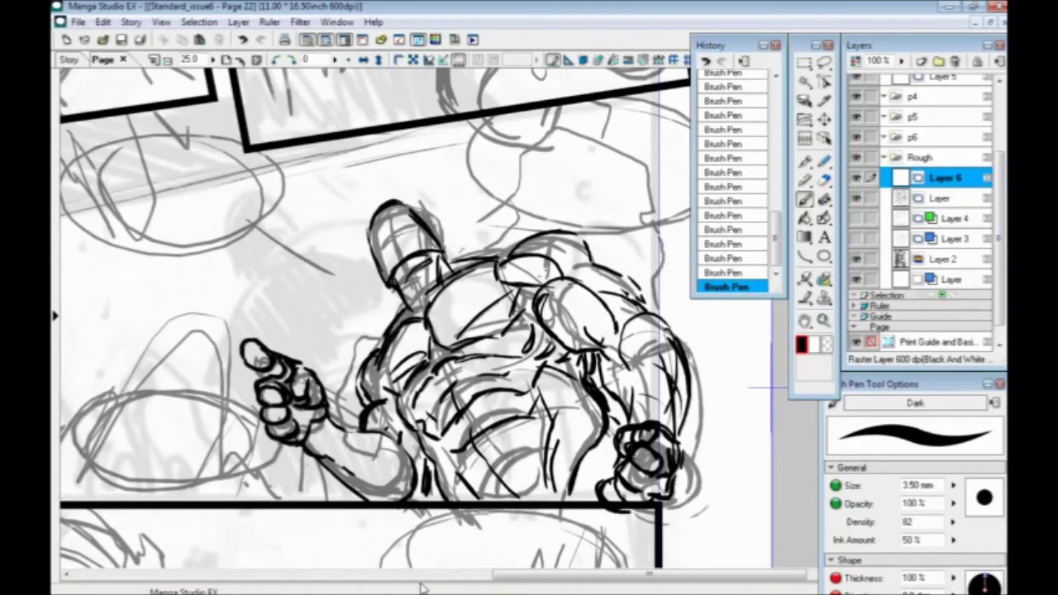
mouse_move(521, 251)
mouse_down()
mouse_move(575, 236)
mouse_move(591, 255)
mouse_up()
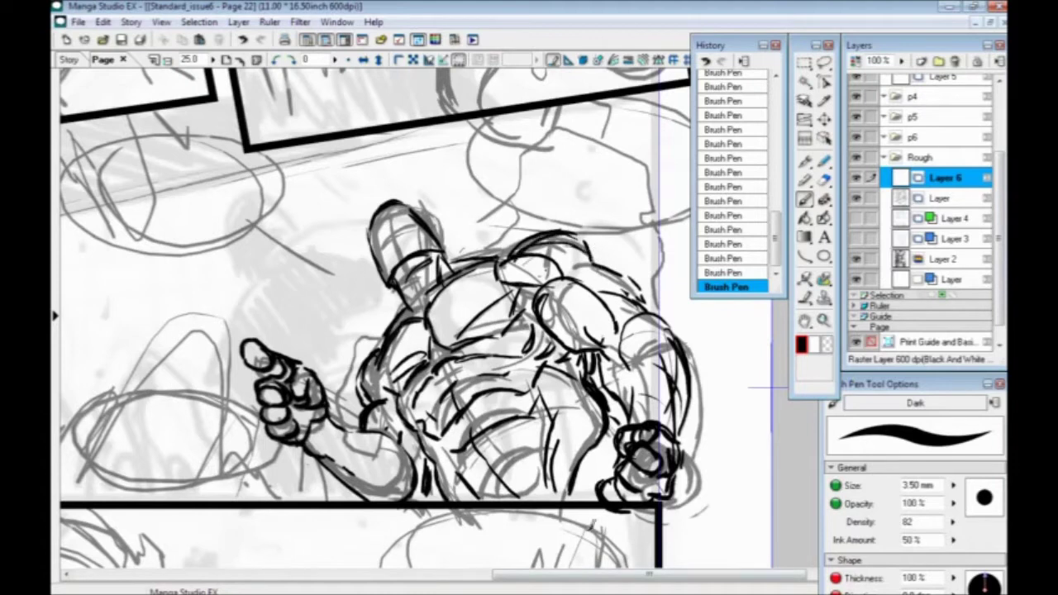
drag(521, 240, 498, 270)
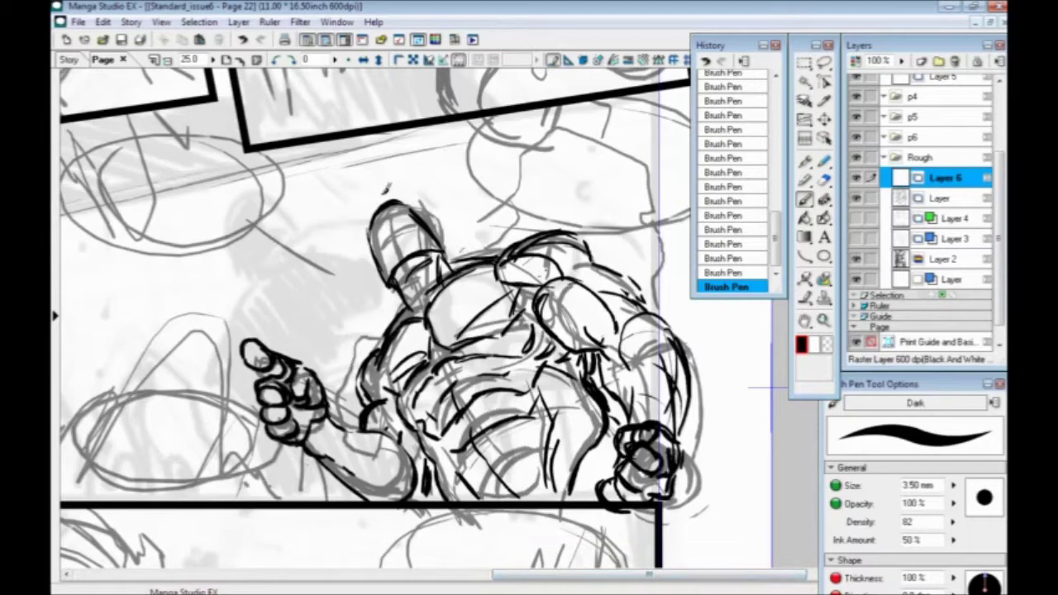
Step: Mirror the canvas view horizontally and sketch the brow, eyes, nose and mouth on the figure's face
click(364, 59)
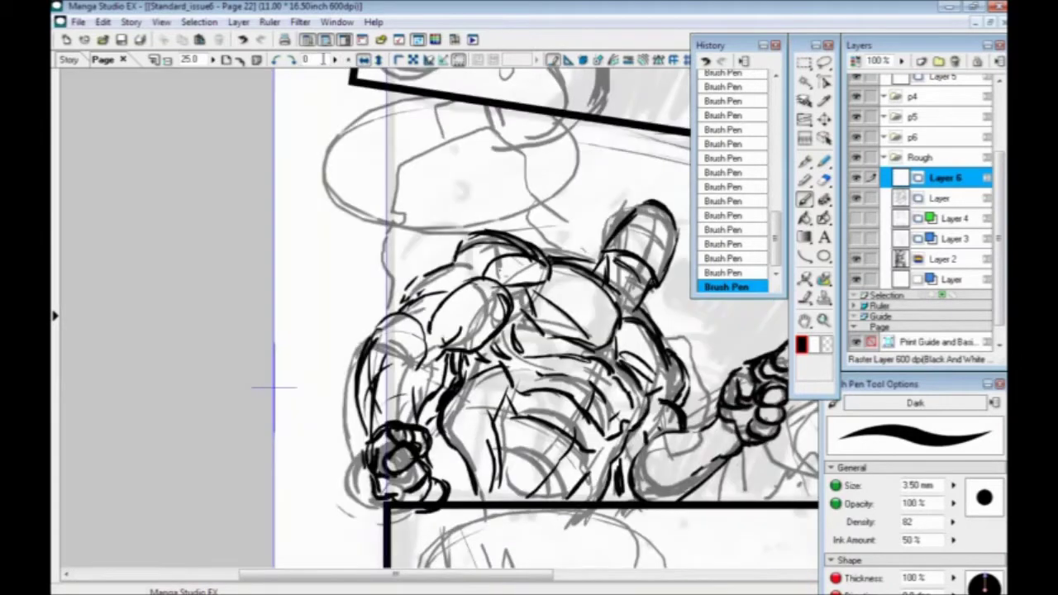
key(ctrl+plus)
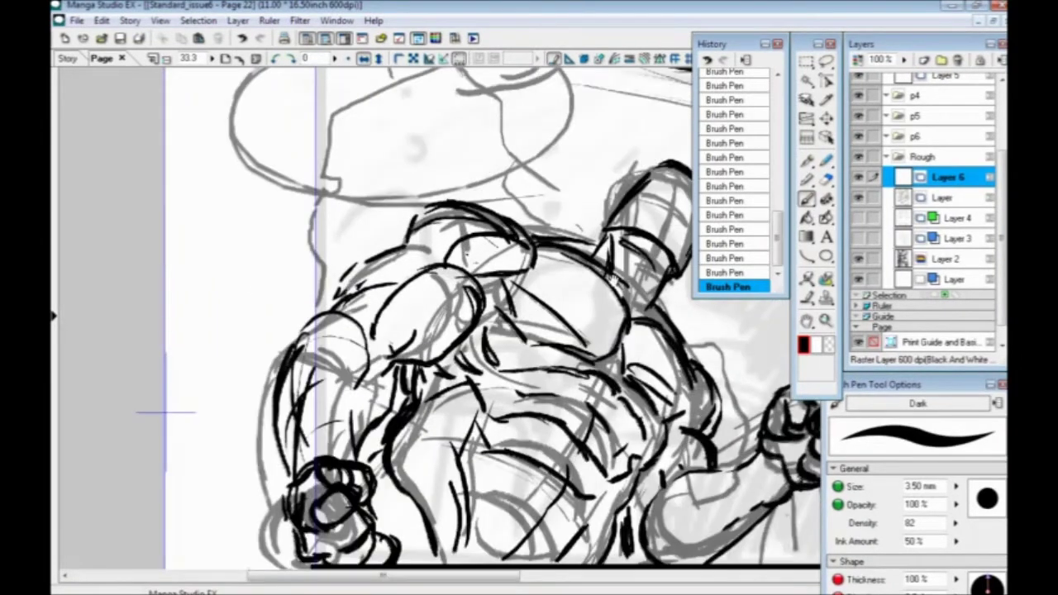
drag(595, 283, 504, 408)
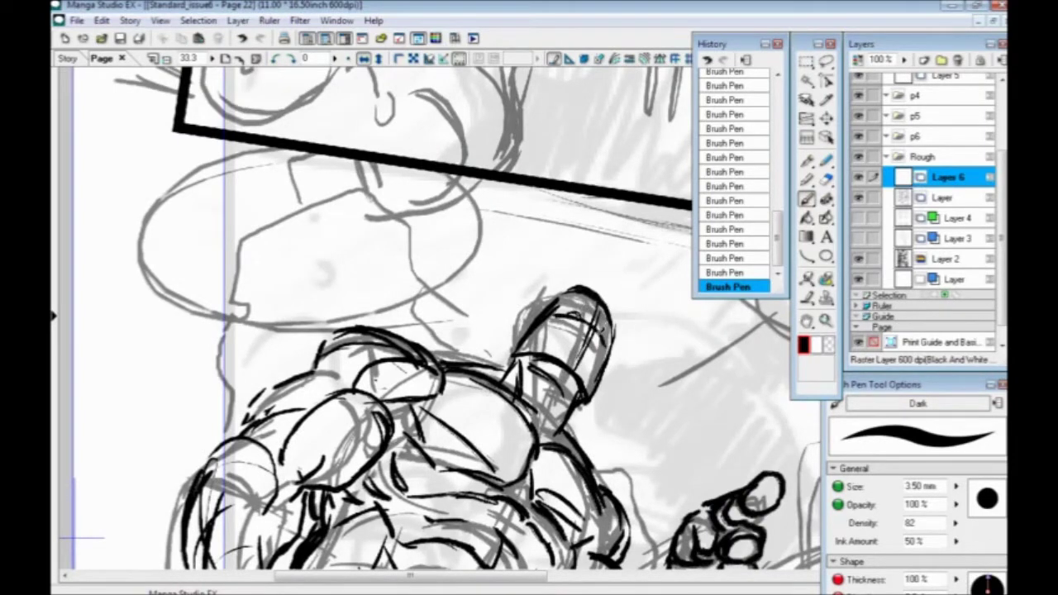
mouse_move(598, 322)
mouse_down()
mouse_move(604, 343)
mouse_move(579, 356)
mouse_move(577, 344)
mouse_move(586, 346)
mouse_move(580, 367)
mouse_move(514, 217)
mouse_move(509, 284)
mouse_up()
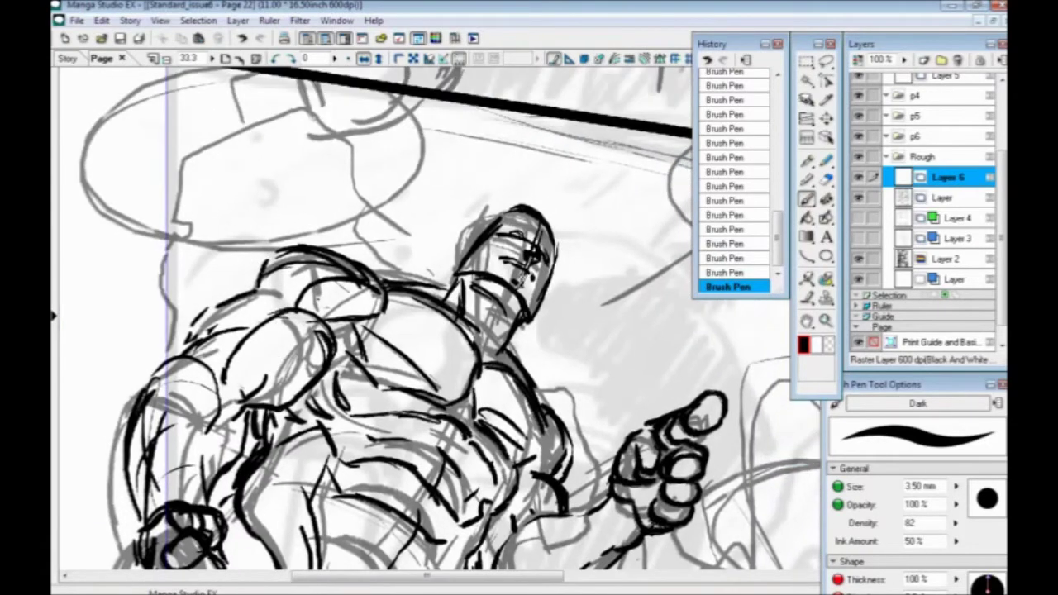
Step: Expand the ruler layers and show the p3 ruler's perspective grid over the page
click(1002, 345)
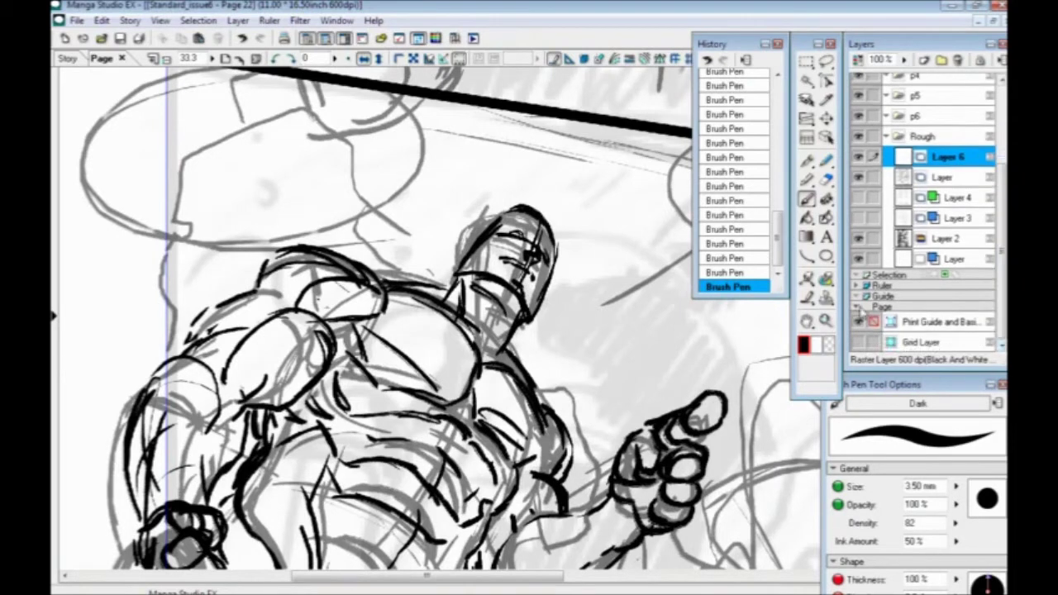
click(859, 286)
drag(1003, 285, 1001, 327)
click(859, 275)
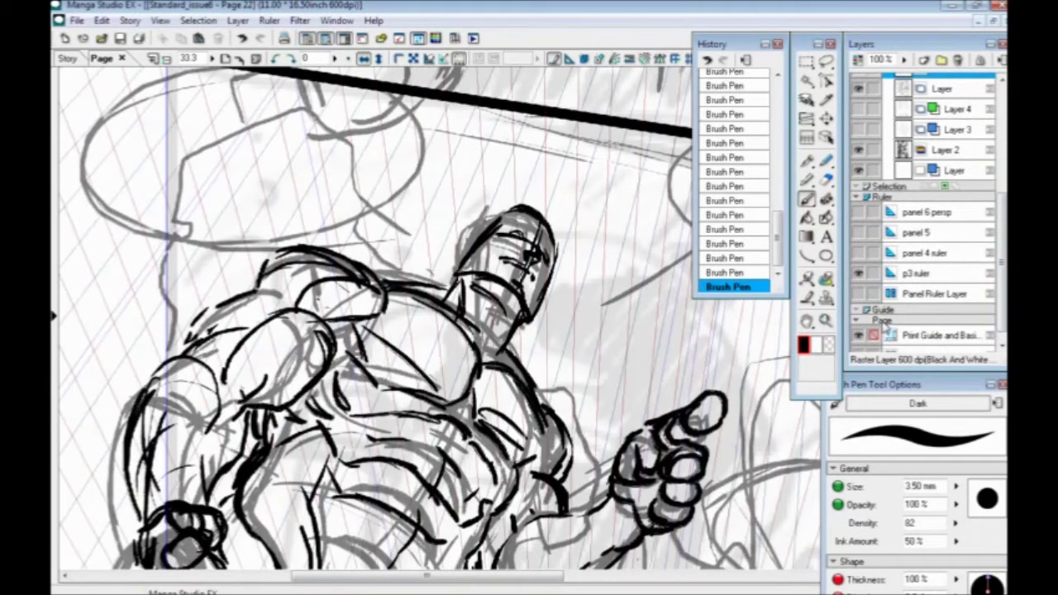
scroll(871, 168, up, 3)
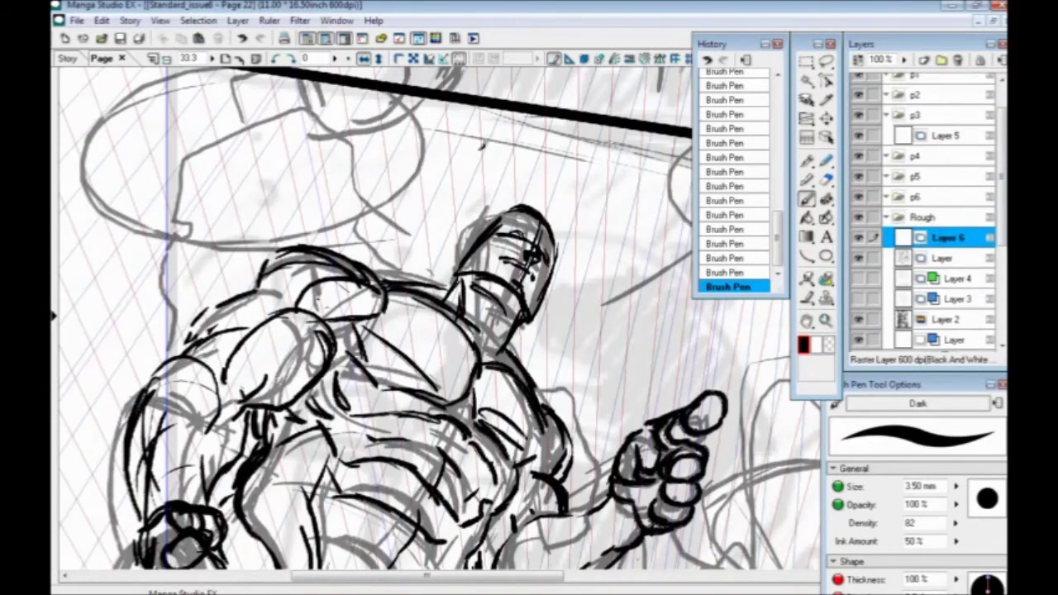
Step: Turn off perspective ruler snapping and draw the ears on both sides of the head
click(585, 59)
drag(463, 319, 470, 354)
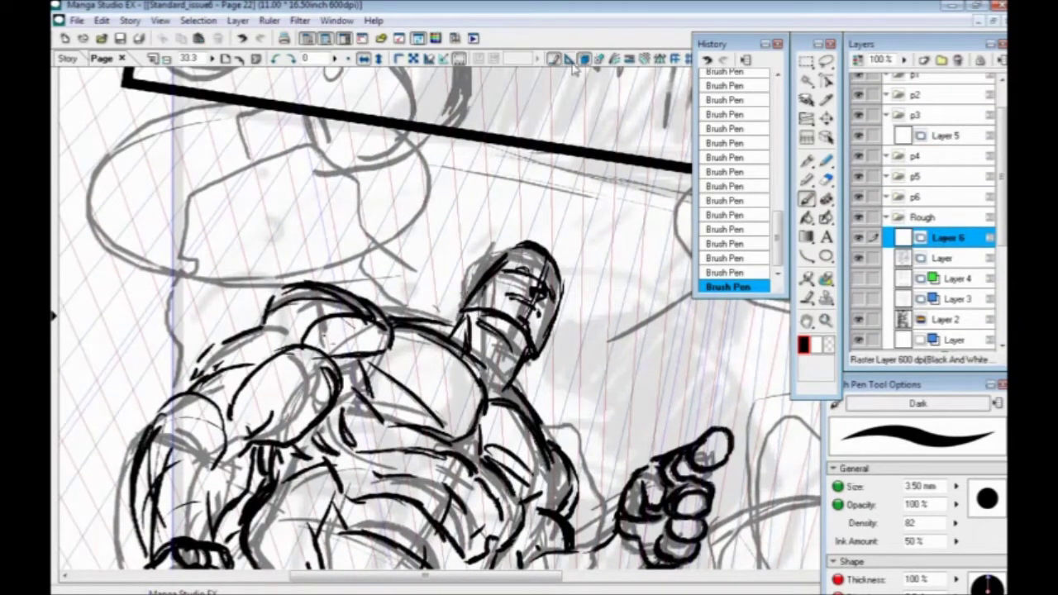
drag(460, 291, 468, 308)
drag(544, 338, 543, 355)
Step: Lasso the head, enlarge and reposition it slightly with a transform, and clear the selection
key(l)
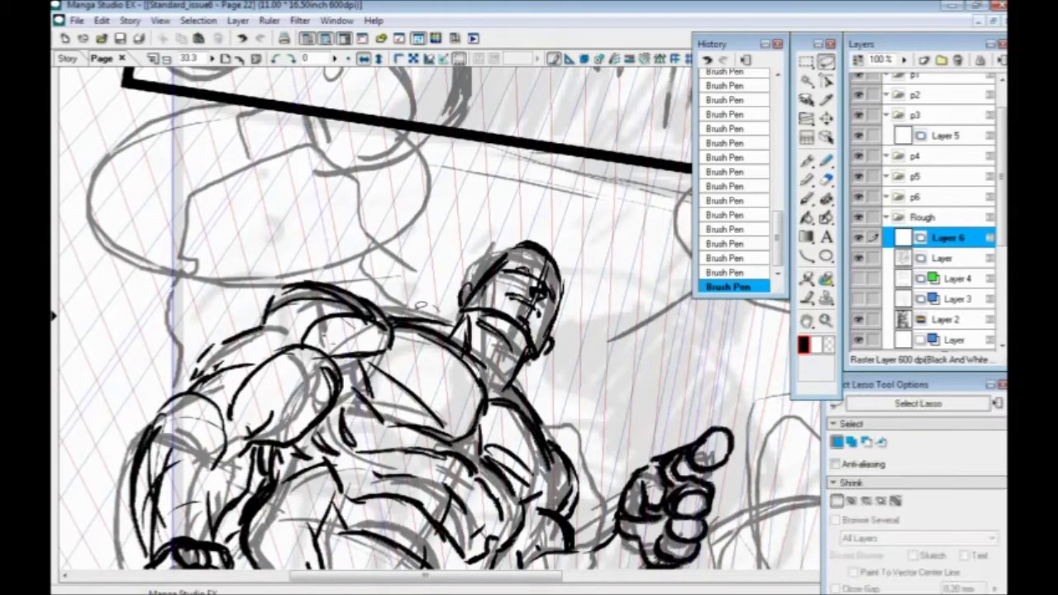
mouse_move(450, 318)
mouse_down()
mouse_move(513, 221)
mouse_move(546, 355)
mouse_move(496, 376)
mouse_move(442, 321)
mouse_up()
click(563, 401)
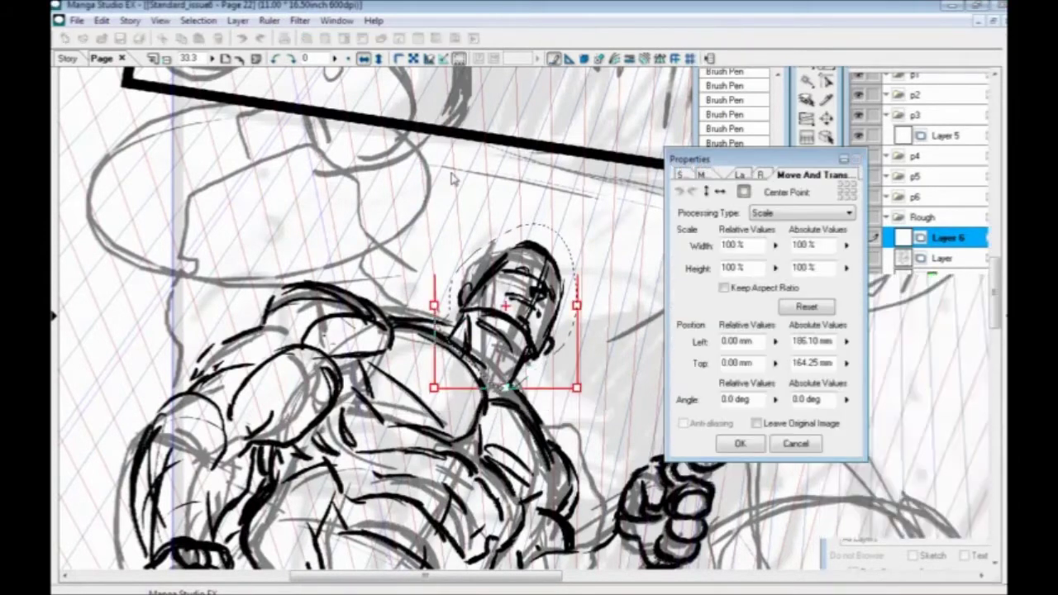
drag(435, 225, 419, 205)
drag(448, 256, 459, 263)
click(739, 444)
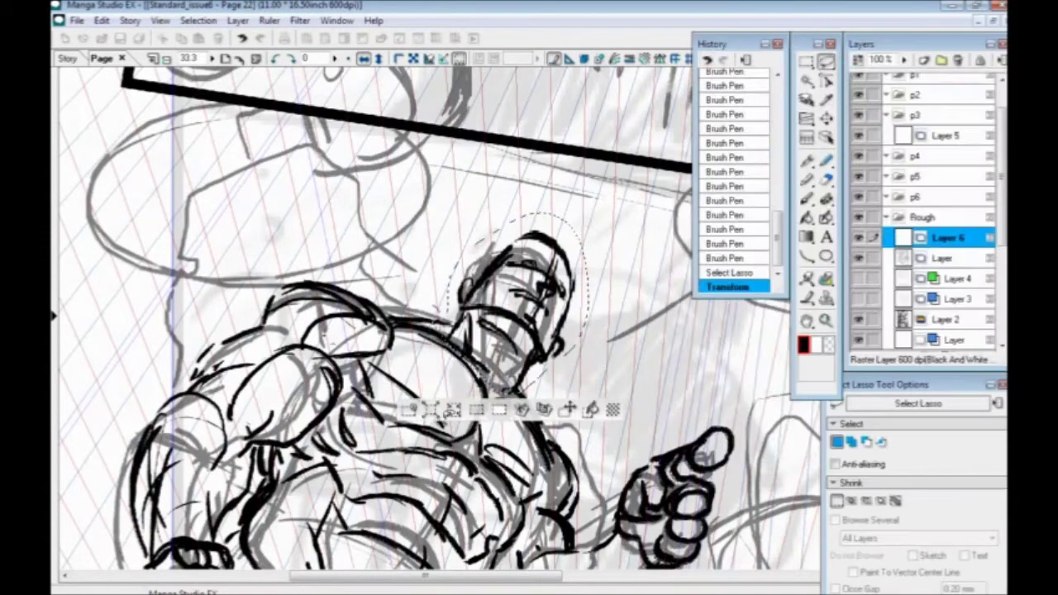
click(403, 409)
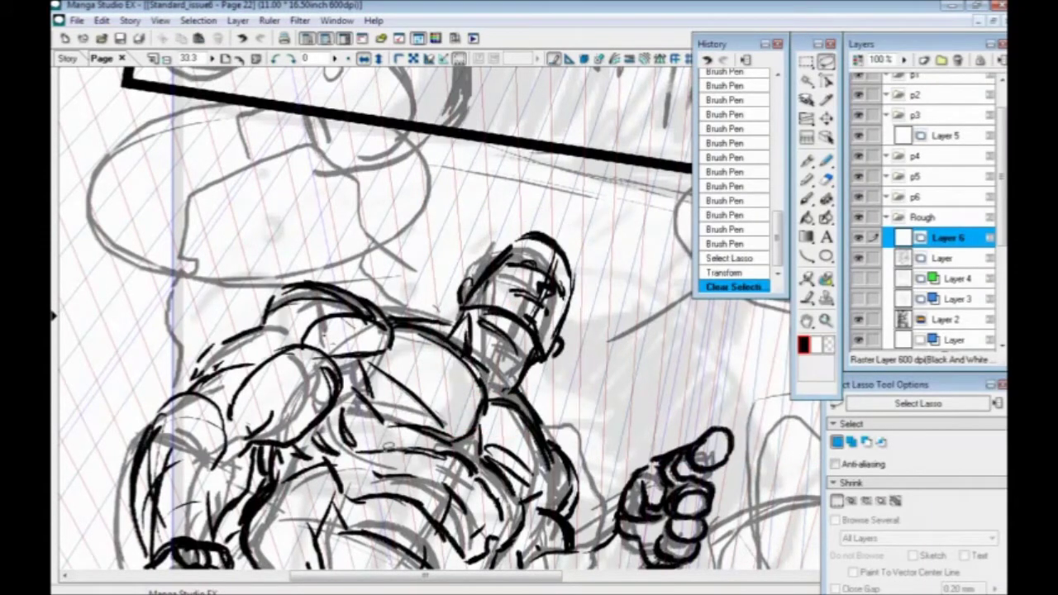
Step: Thicken the skull's outline with the Brush Pen and redraw the contours around both ears
click(806, 198)
drag(529, 235, 506, 254)
drag(524, 239, 497, 262)
drag(514, 243, 454, 300)
drag(539, 328, 567, 347)
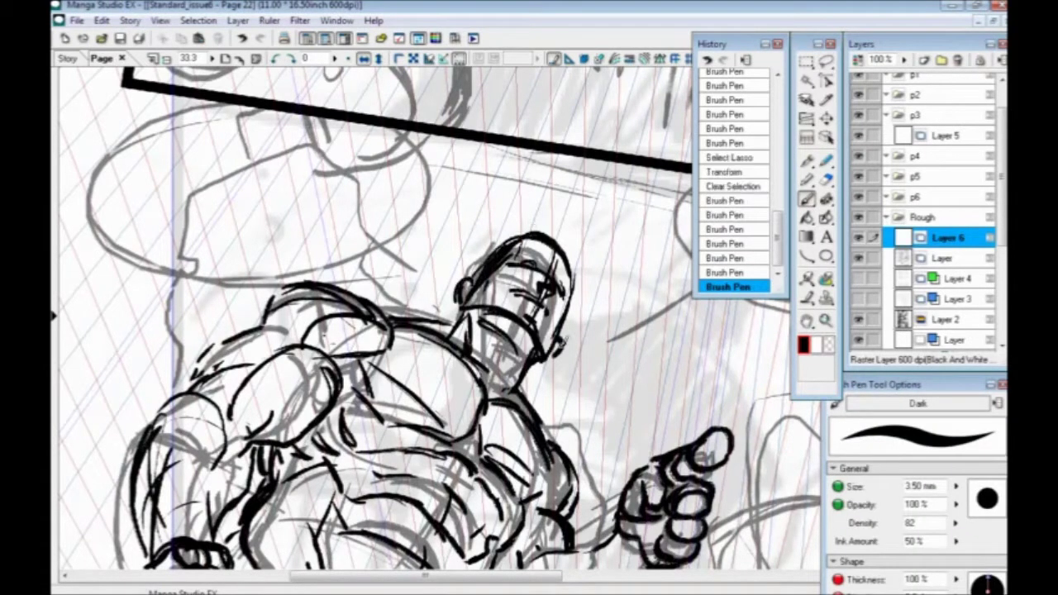
Step: Add brush strokes to the neck, the jaw underside and the shoulder lines where they meet the neck
mouse_move(499, 336)
mouse_down()
mouse_move(516, 357)
mouse_move(501, 376)
mouse_up()
drag(526, 374, 501, 396)
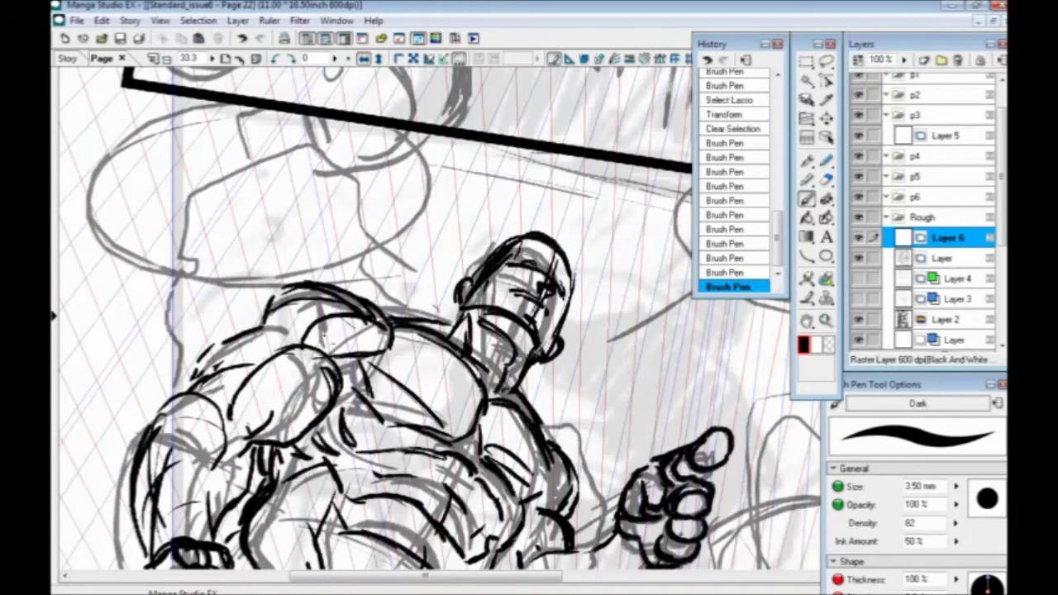
mouse_move(477, 329)
mouse_down()
mouse_move(476, 364)
mouse_move(448, 337)
mouse_up()
mouse_move(381, 306)
mouse_down()
mouse_move(449, 323)
mouse_move(419, 316)
mouse_up()
drag(523, 384, 541, 419)
Step: Restore the unmirrored view and reinforce the contours between the chest and the lowered arm's shoulder
click(363, 59)
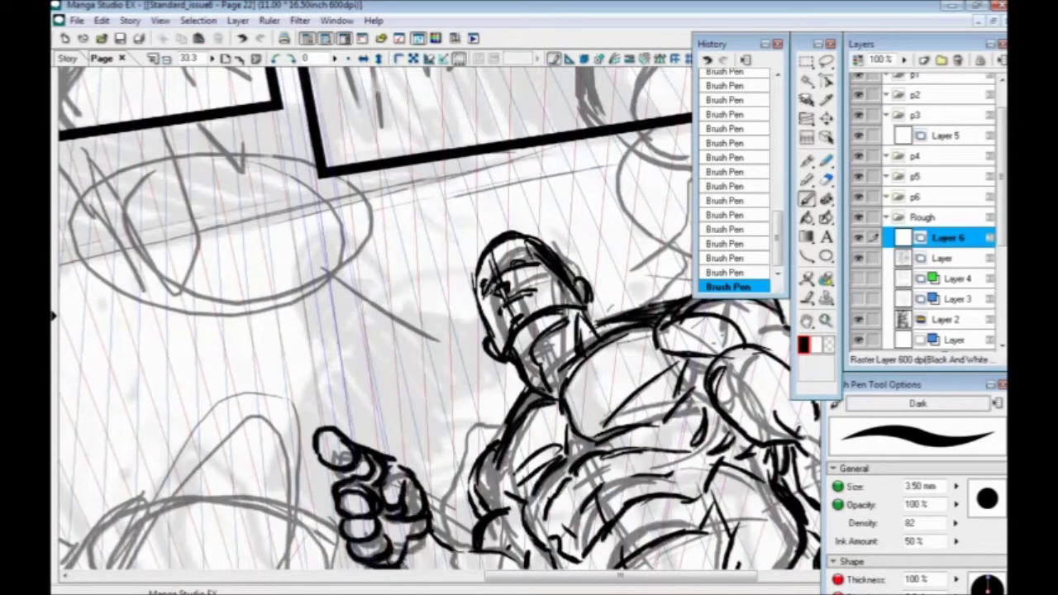
drag(468, 439, 376, 372)
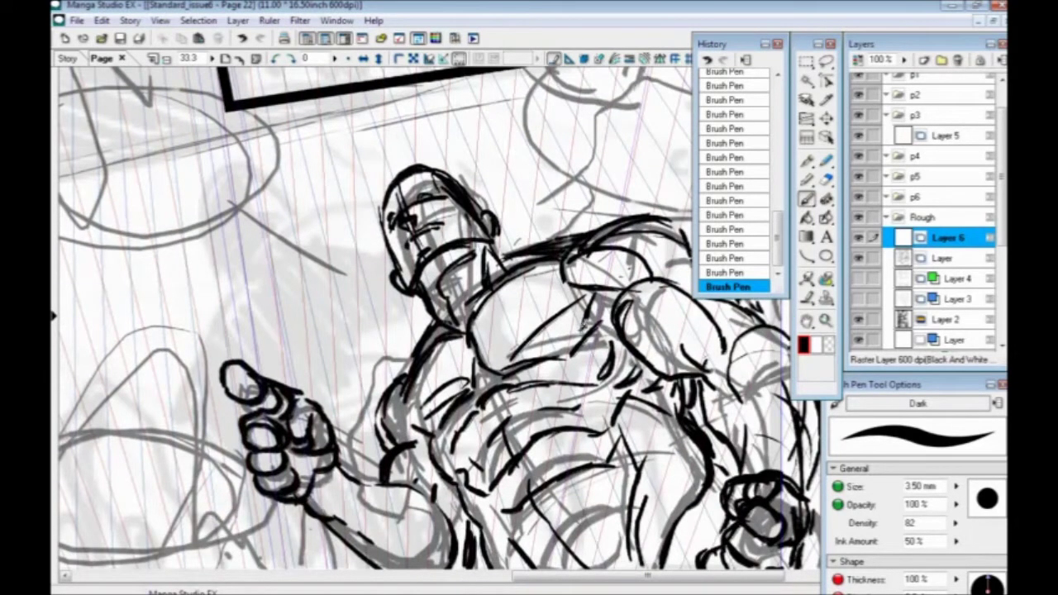
mouse_move(638, 302)
mouse_down()
mouse_move(666, 364)
mouse_move(681, 362)
mouse_move(691, 382)
mouse_up()
drag(561, 399, 437, 389)
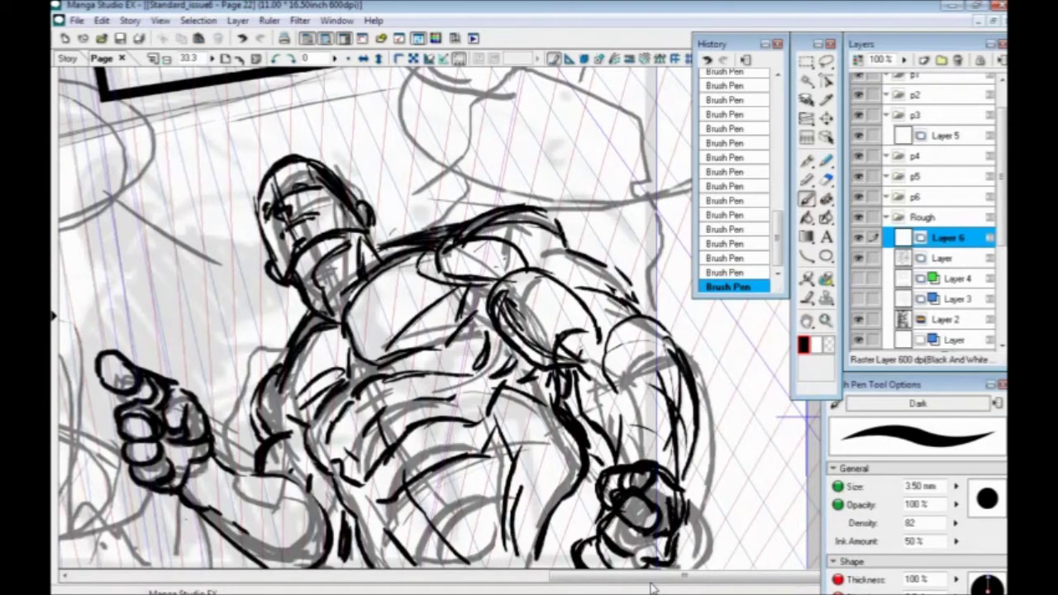
drag(267, 402, 296, 316)
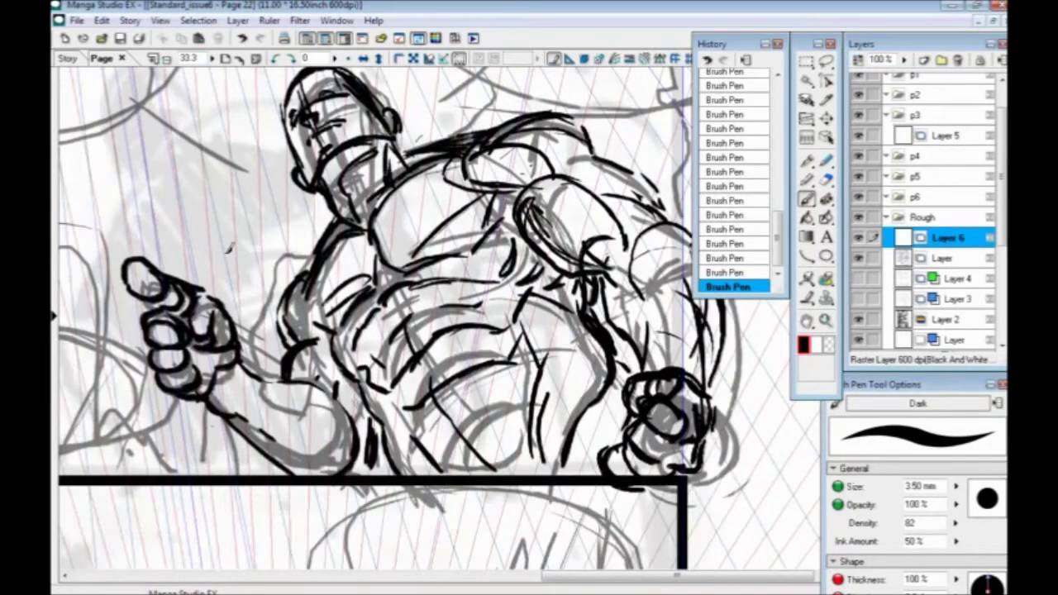
key(ctrl+minus)
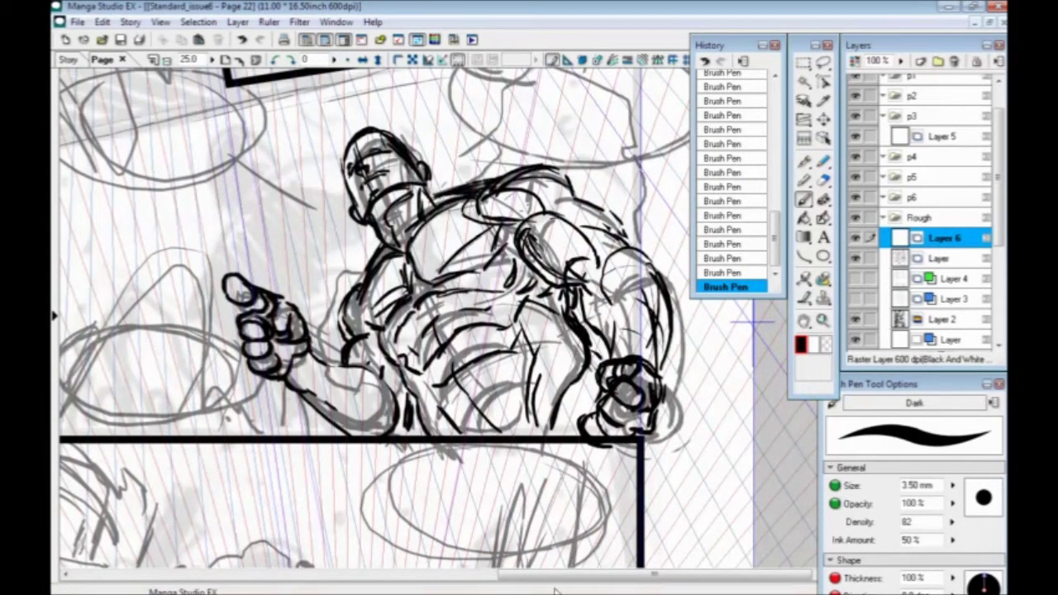
Step: Lasso the chest and the pointing arm's shoulder, transform them to adjust their position, and clear the selection
click(824, 63)
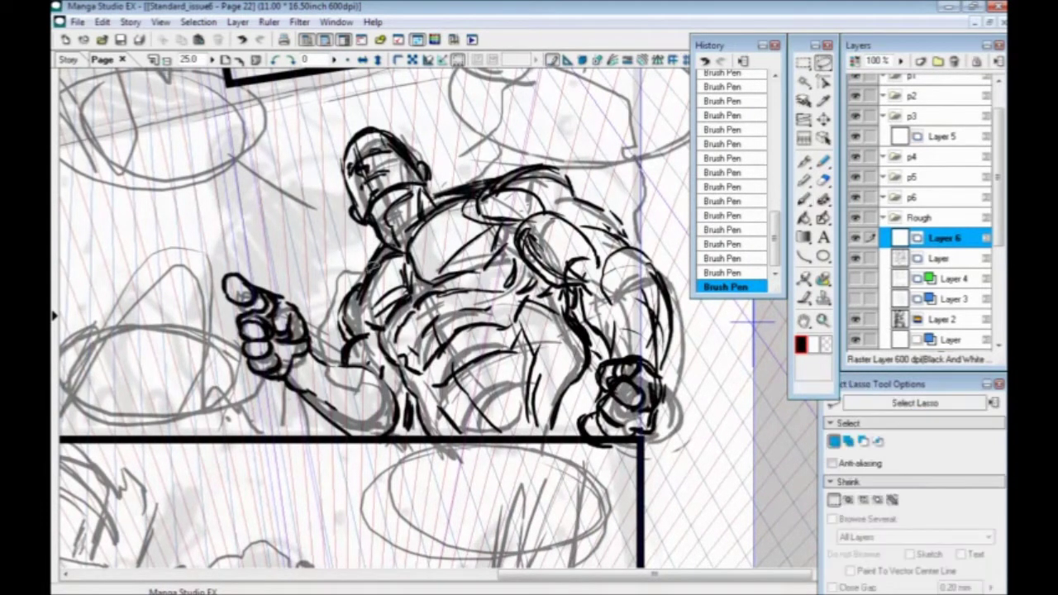
mouse_move(372, 324)
mouse_down()
mouse_move(376, 339)
mouse_move(364, 306)
mouse_up()
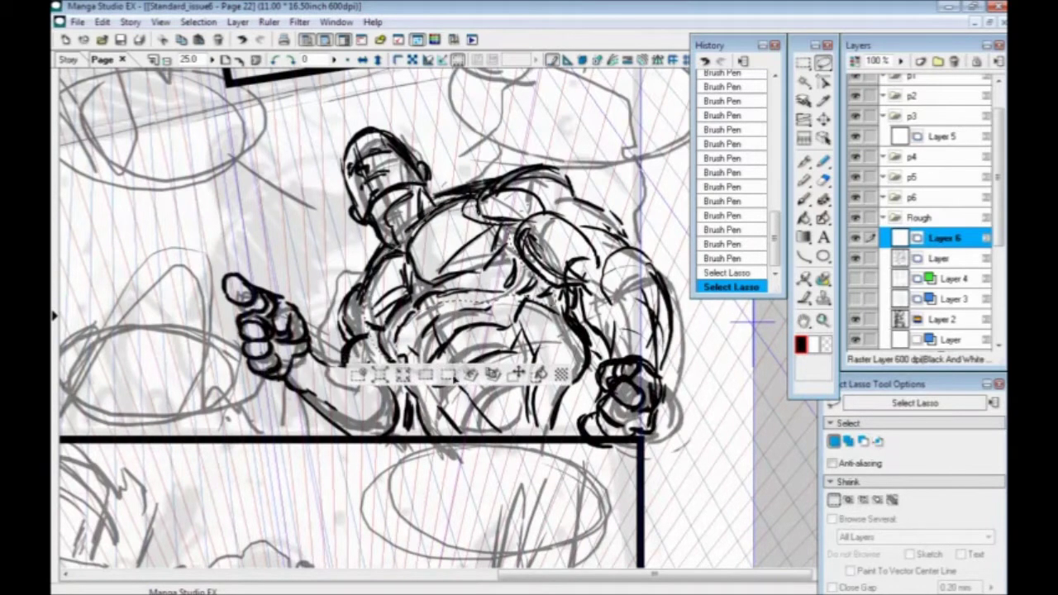
click(518, 377)
mouse_move(392, 311)
mouse_down()
mouse_move(397, 324)
mouse_move(383, 310)
mouse_move(420, 312)
mouse_up()
click(727, 441)
click(361, 383)
Step: Redraw the upper chest contour and the pointing arm's shoulder lines with the Brush Pen
click(805, 200)
drag(473, 200, 396, 247)
drag(386, 225, 396, 251)
drag(393, 239, 377, 263)
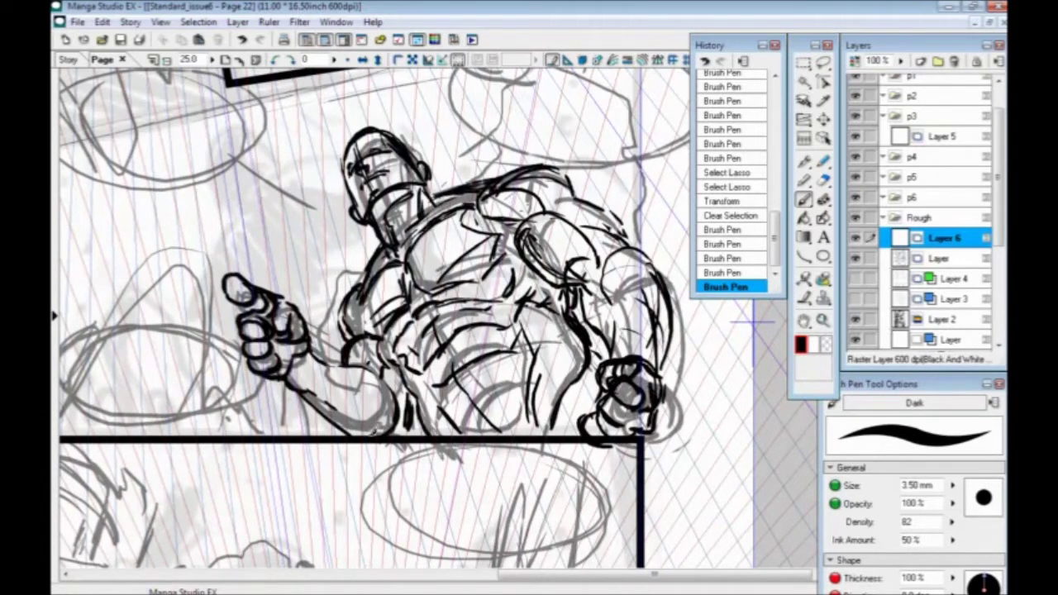
key(ctrl+minus)
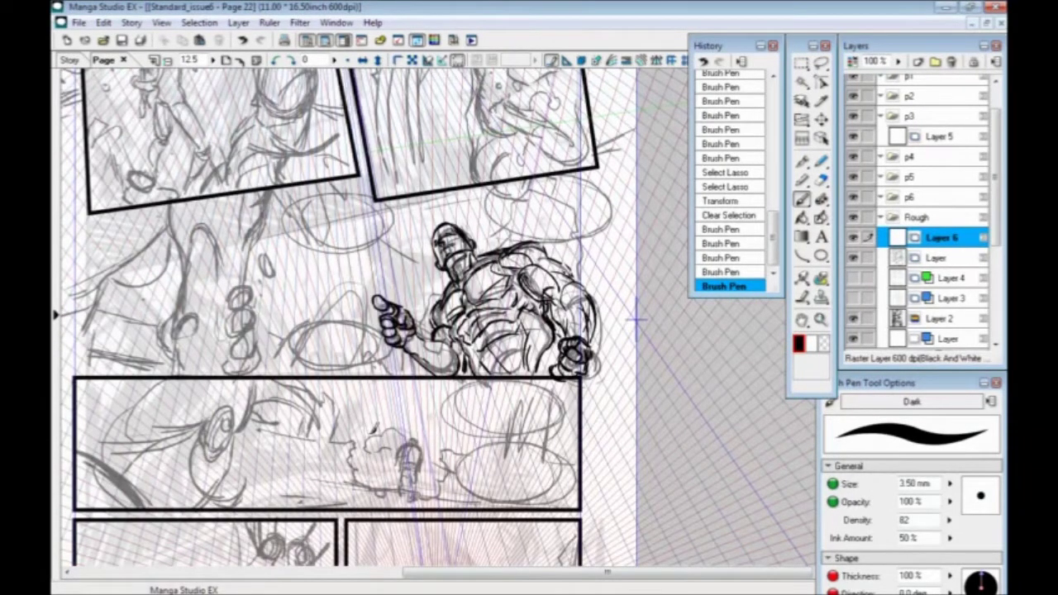
mouse_move(334, 356)
mouse_down()
mouse_move(361, 389)
mouse_move(313, 338)
mouse_up()
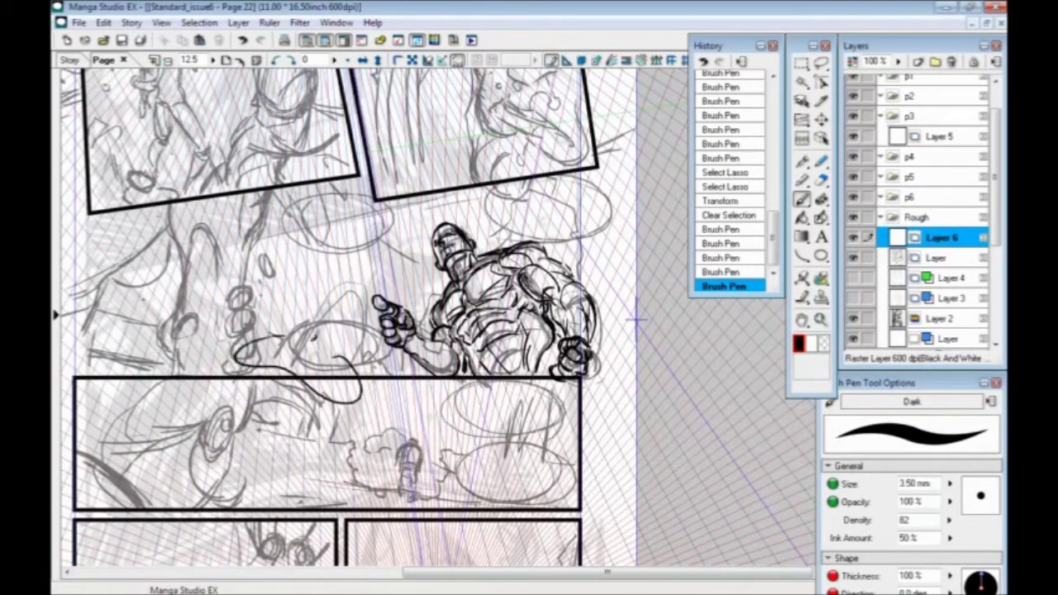
key(ctrl+z)
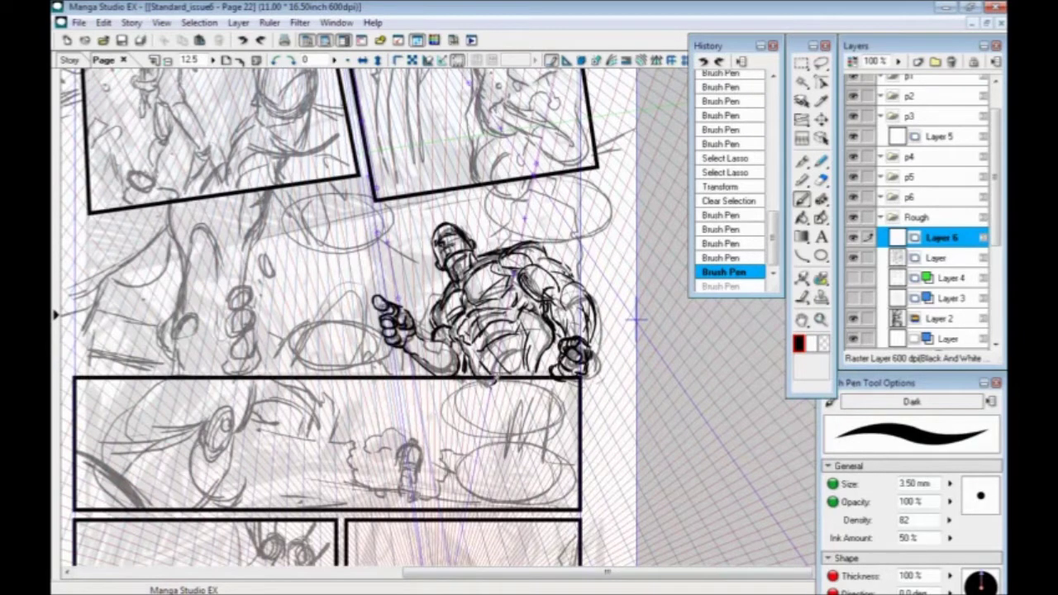
mouse_move(561, 328)
mouse_down()
mouse_move(572, 388)
mouse_move(533, 330)
mouse_up()
key(ctrl+z)
Step: Set the p3 ruler layer's opacity to 20%
drag(994, 241, 994, 317)
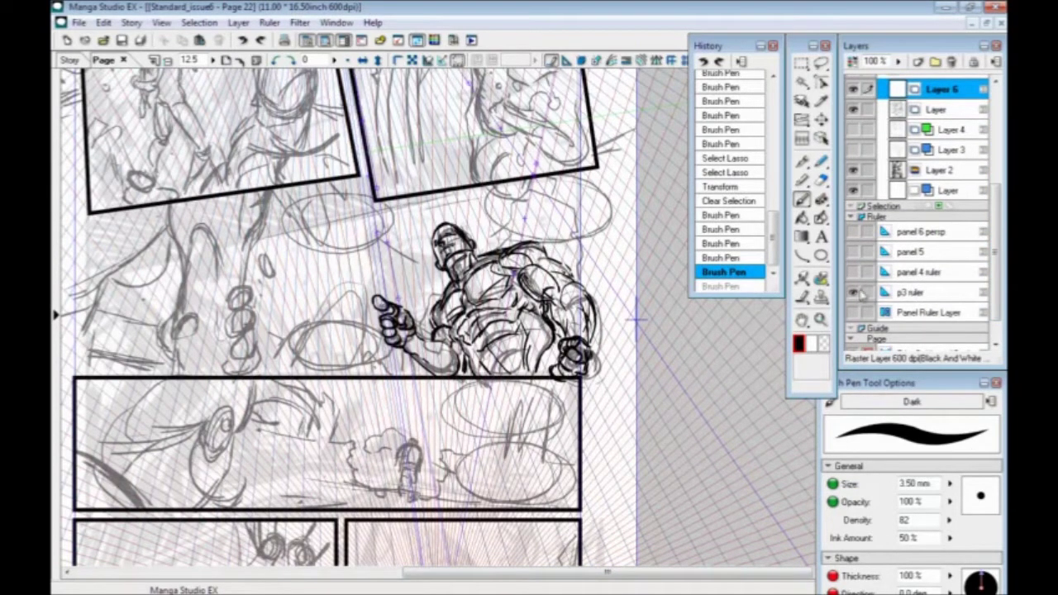
click(914, 294)
click(899, 64)
drag(902, 76, 902, 81)
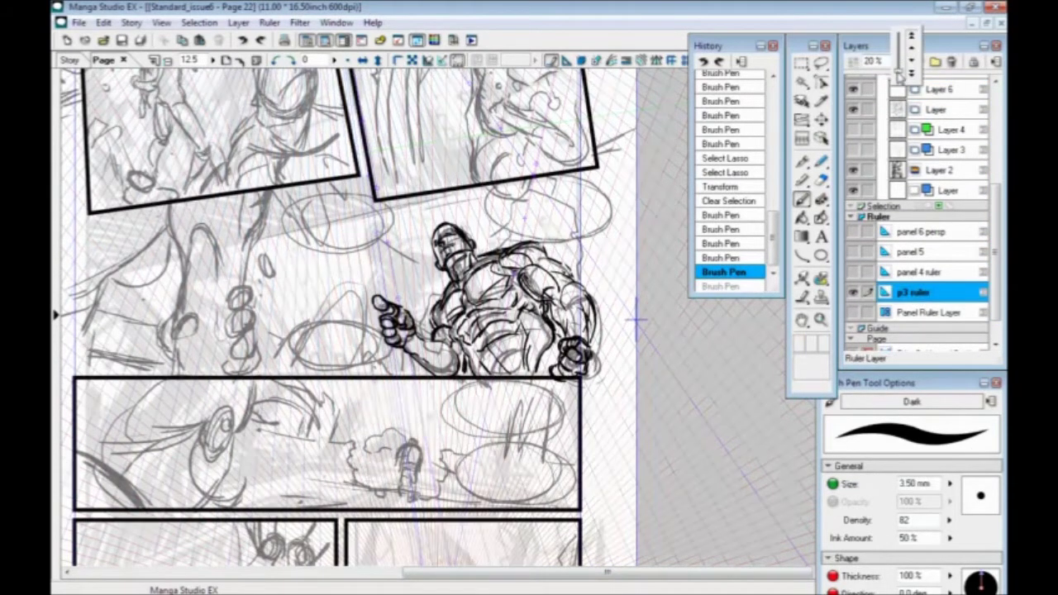
Step: Make Layer 6 the active layer again and save the page
drag(996, 284, 996, 205)
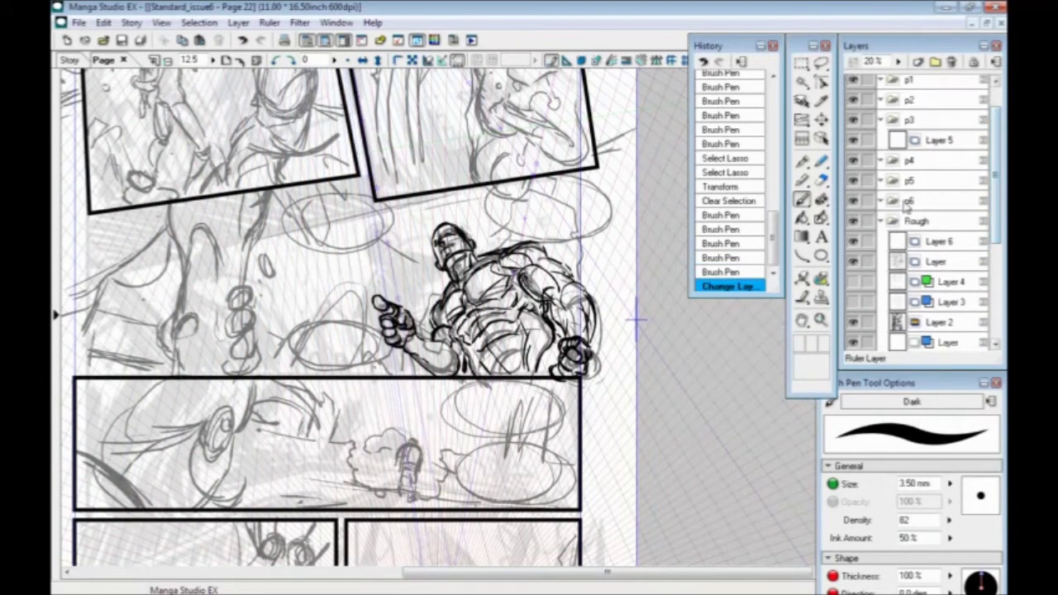
click(929, 246)
drag(320, 376, 342, 348)
key(ctrl+s)
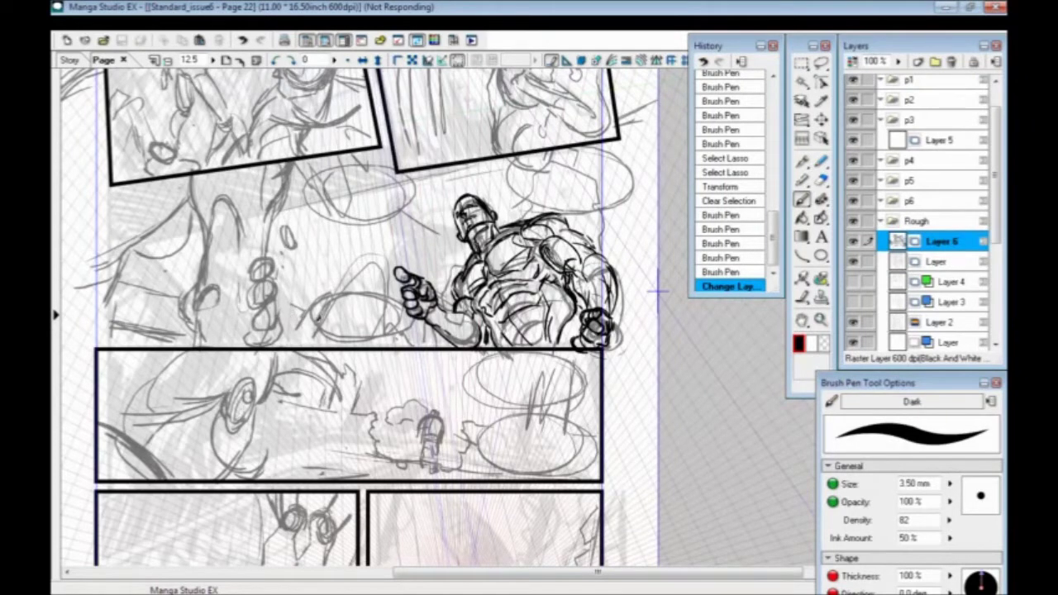
drag(404, 196, 442, 216)
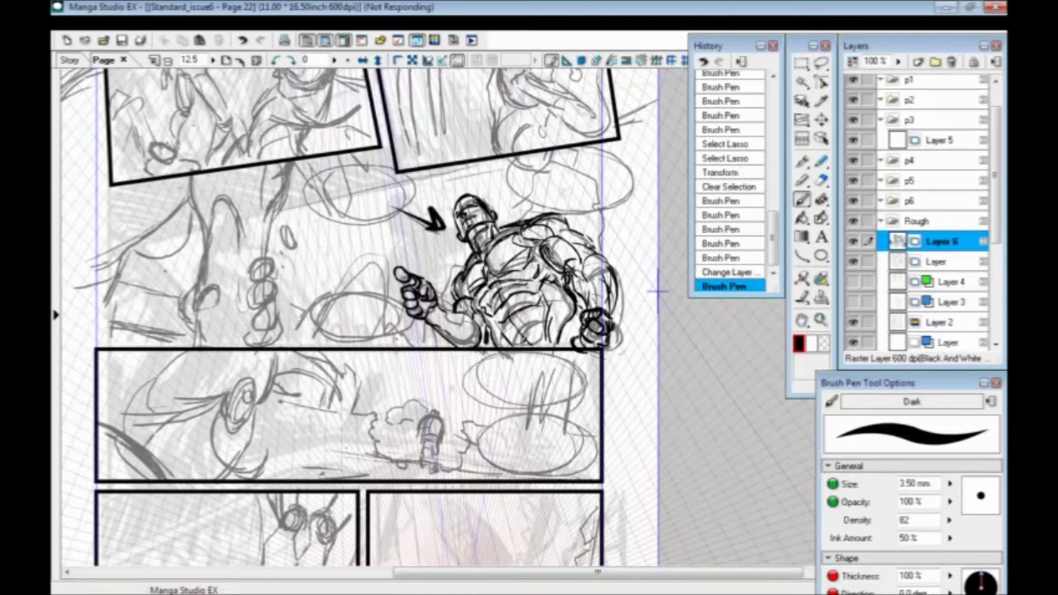
mouse_move(618, 294)
mouse_down()
mouse_move(559, 366)
mouse_move(574, 289)
mouse_up()
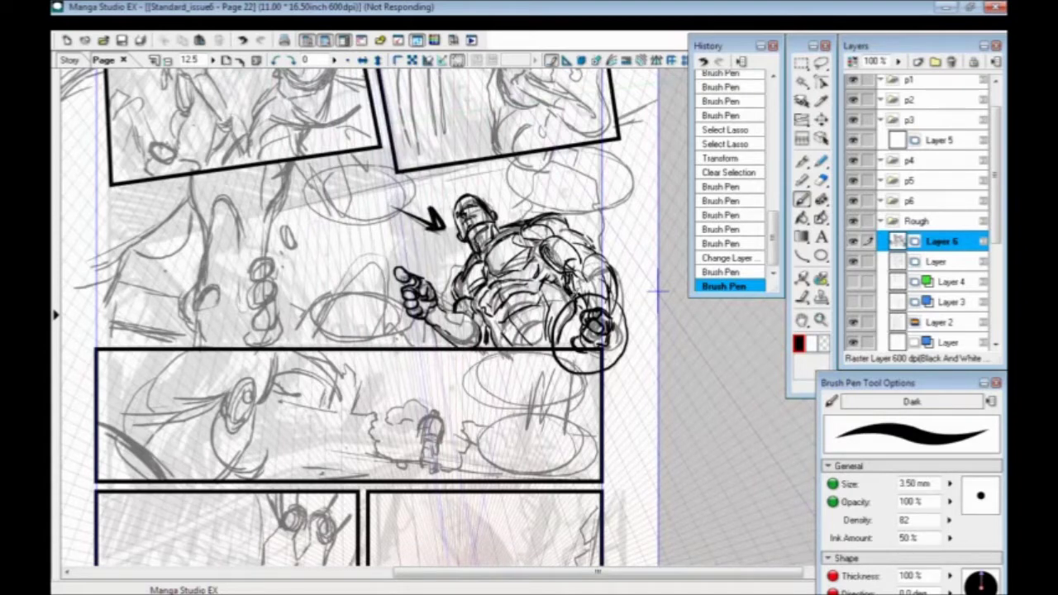
key(ctrl+z)
mouse_move(256, 378)
mouse_down()
mouse_move(397, 377)
mouse_move(342, 336)
mouse_move(282, 355)
mouse_move(271, 489)
mouse_up()
key(ctrl+z)
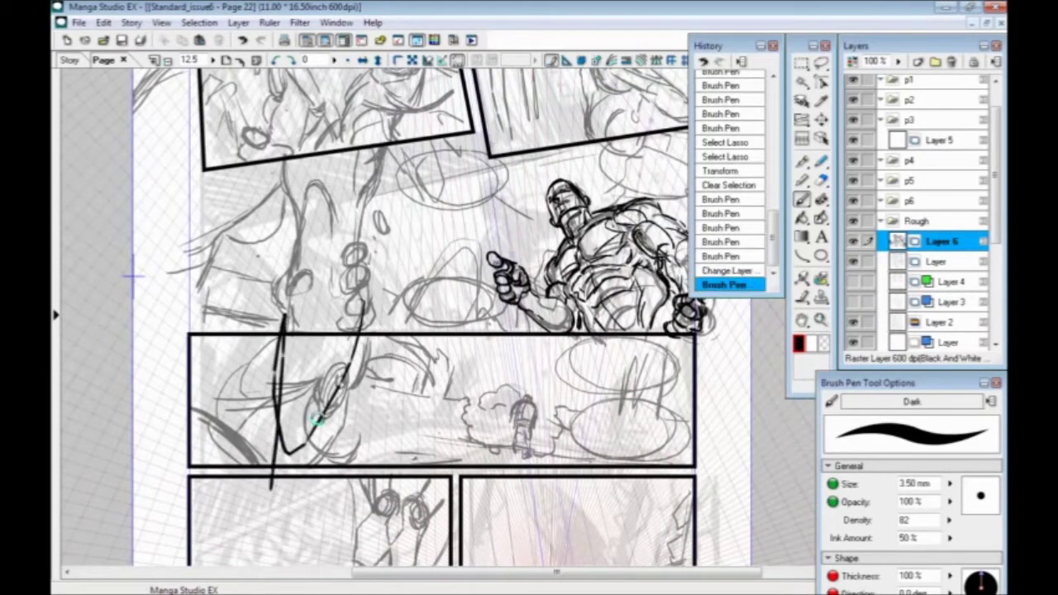
Step: Undo the last Brush Pen stroke across the rough in the wide panel below the pointing figure
key(ctrl+z)
scroll(316, 420, right, 2)
scroll(317, 420, up, 1)
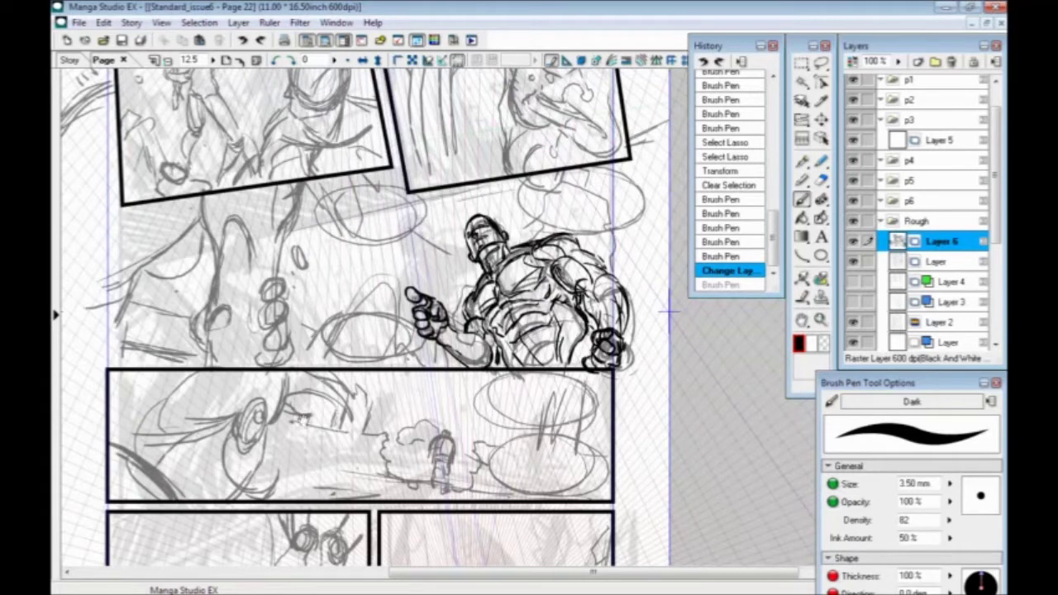
Step: Examine the roughs in the wide panel and the two bottom panels of the page up close
drag(304, 401, 359, 272)
drag(321, 390, 323, 460)
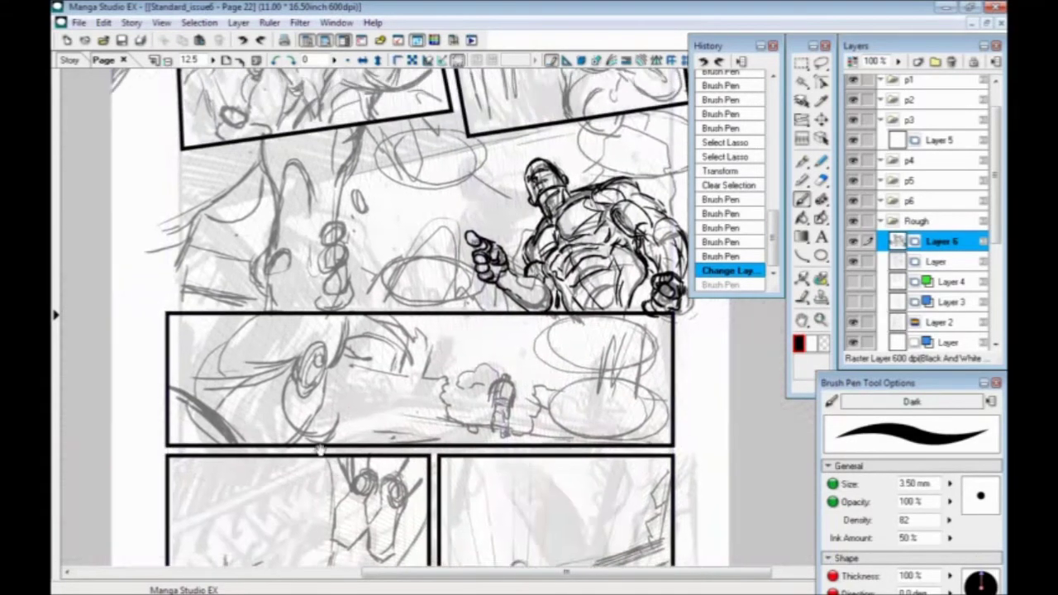
key(ctrl+plus)
drag(311, 409, 393, 295)
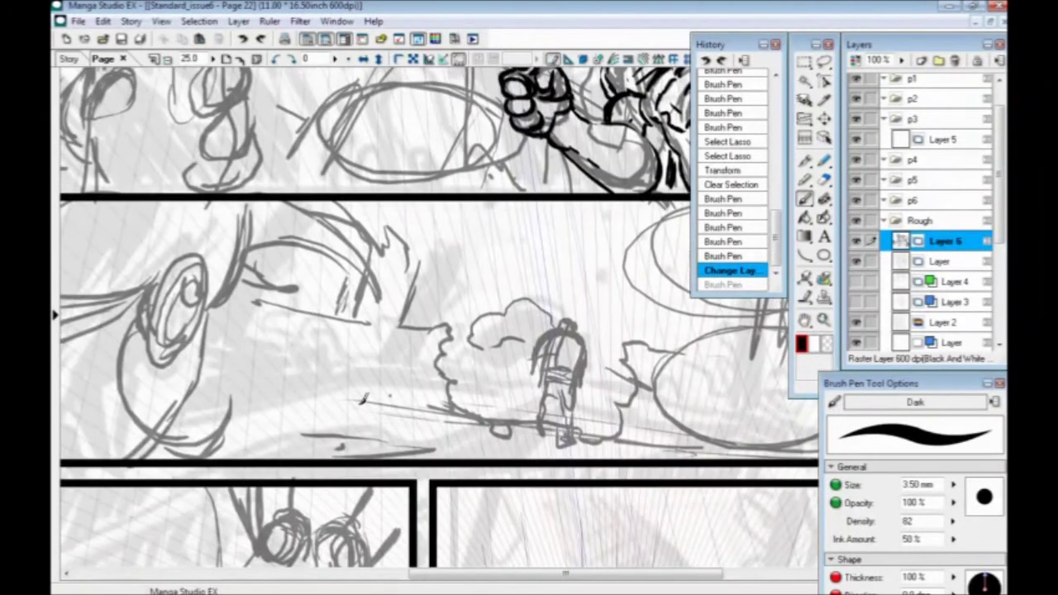
key(Tab)
drag(323, 451, 515, 480)
drag(577, 394, 553, 376)
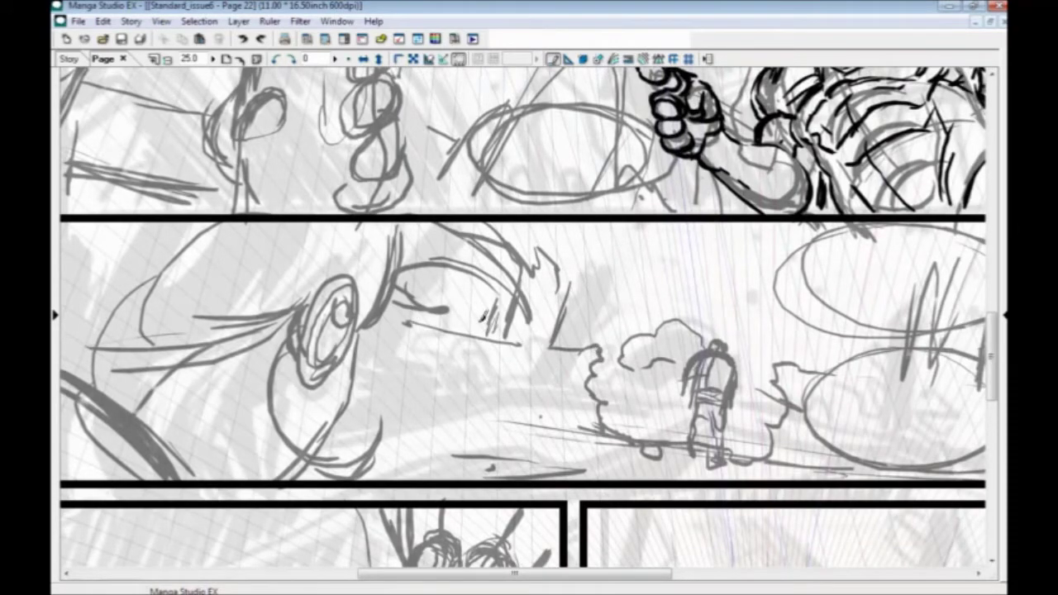
drag(338, 461, 413, 133)
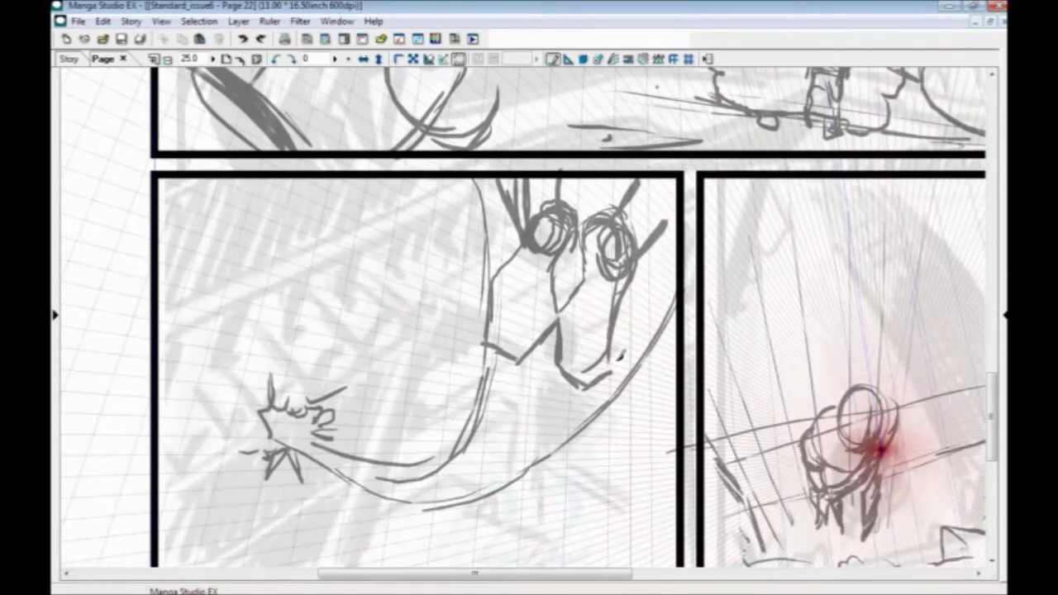
drag(574, 410, 256, 346)
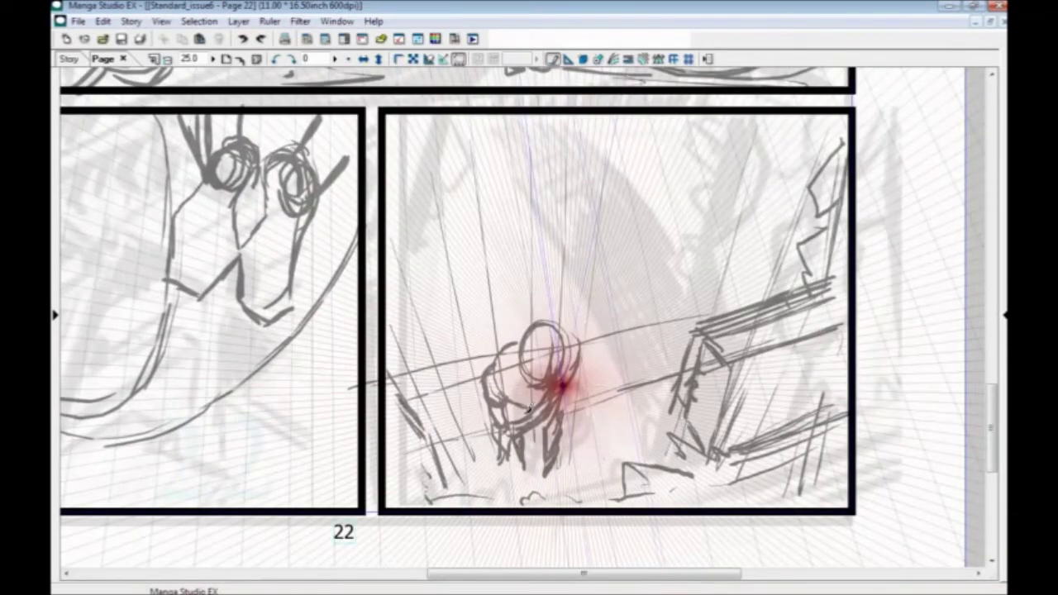
key(Tab)
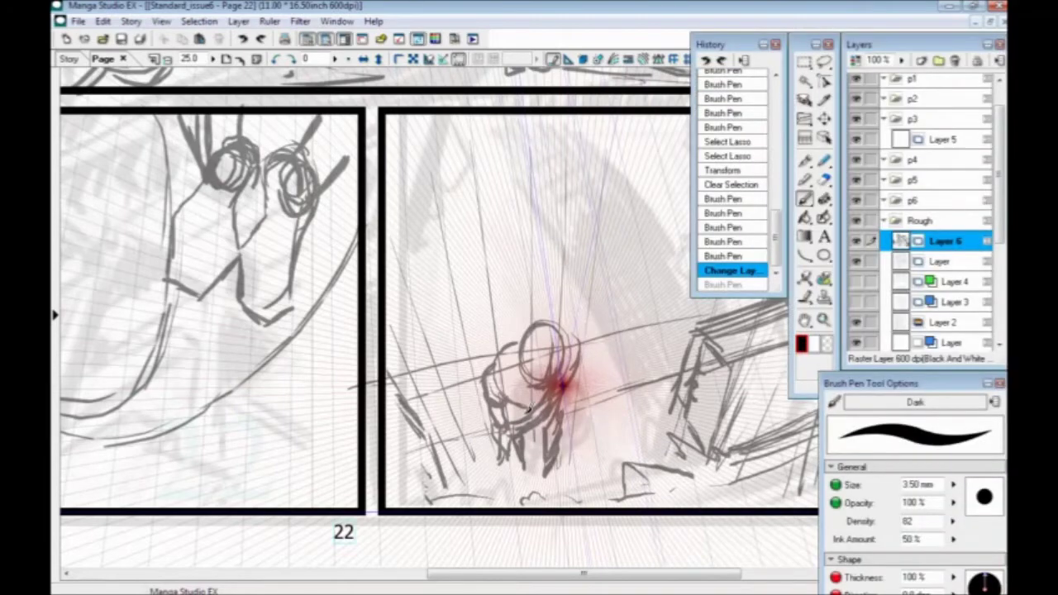
key(ctrl+minus)
drag(527, 407, 466, 464)
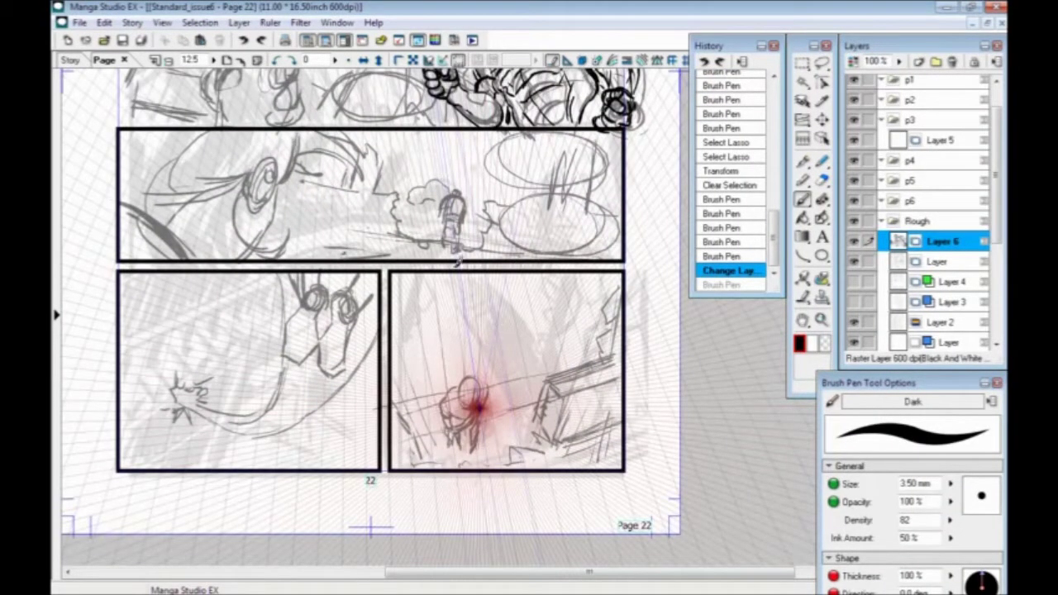
Step: Sketch Brush Pen pointer arrows over the wide panel, the last bottom panel and the close-up face panel, and undo them
drag(551, 288, 561, 351)
mouse_move(651, 281)
mouse_down()
mouse_move(525, 243)
mouse_move(546, 266)
mouse_up()
mouse_move(669, 352)
mouse_down()
mouse_move(592, 414)
mouse_move(638, 425)
mouse_up()
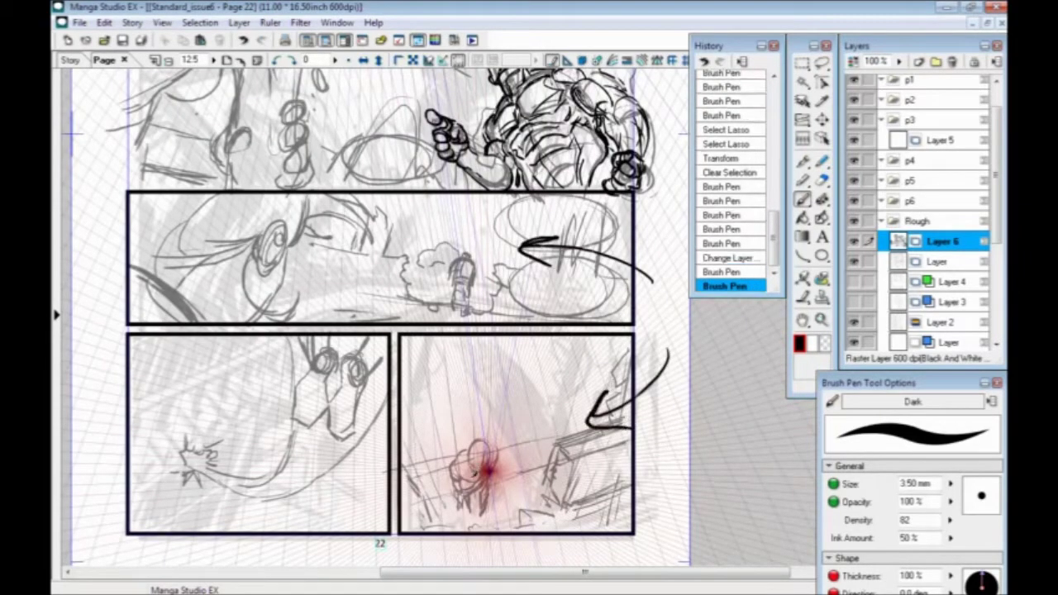
key(ctrl+z)
key(ctrl+z)
drag(449, 278, 462, 391)
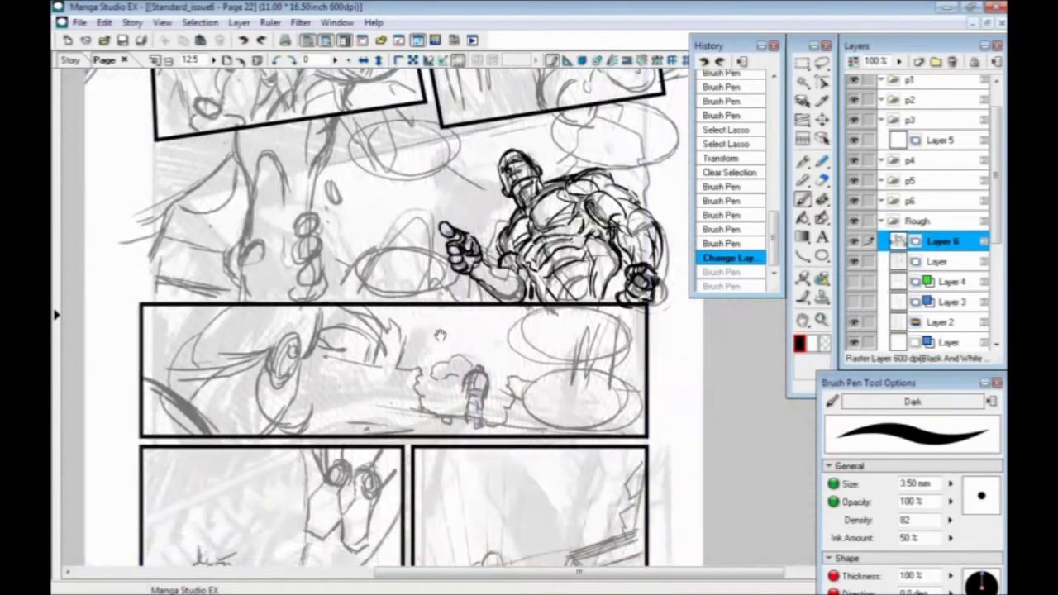
drag(579, 116, 609, 378)
drag(706, 409, 618, 329)
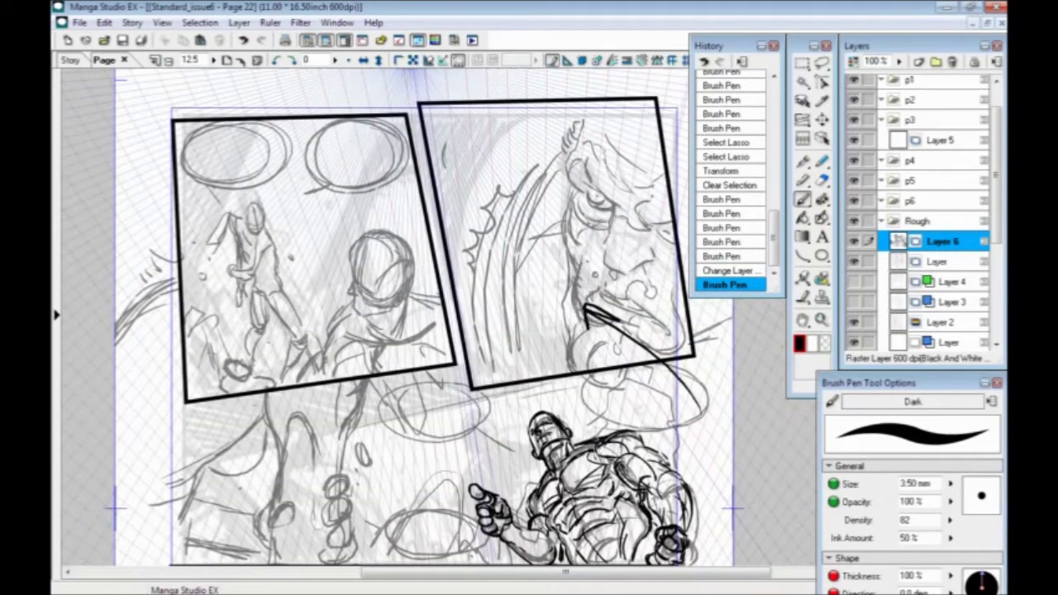
key(ctrl+z)
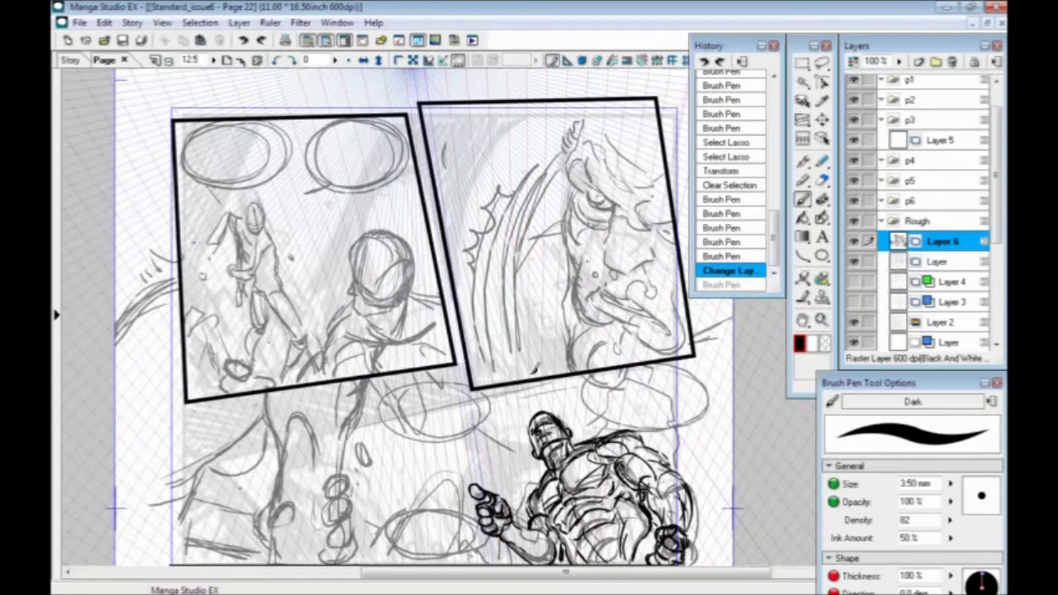
Step: Lower Layer 6's opacity to 31% to compare the figure with the rough beneath, and restore it to 100%
scroll(465, 344, down, 3)
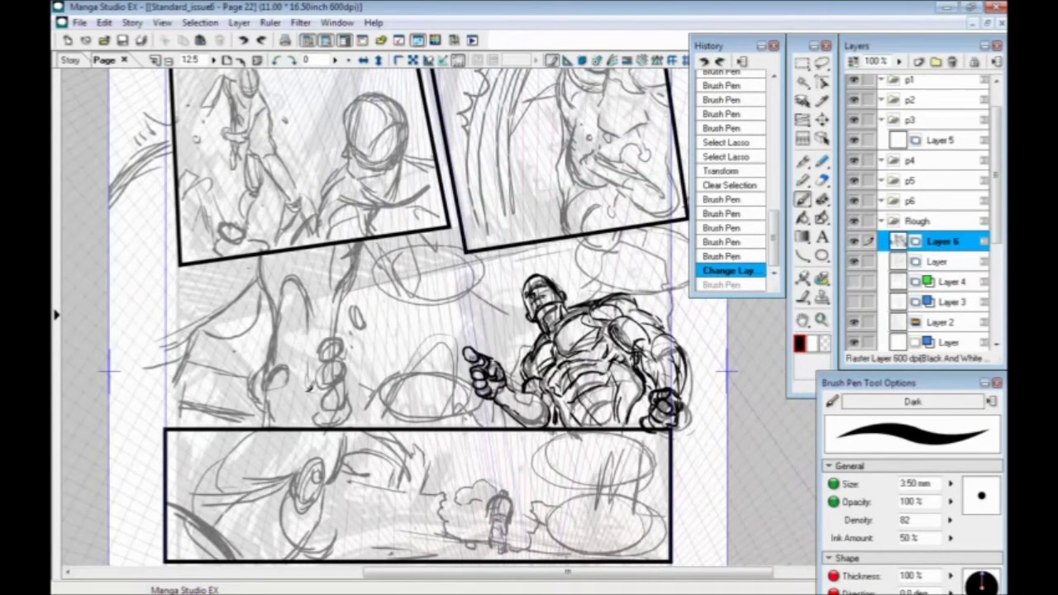
key(ctrl+plus)
drag(516, 345, 478, 313)
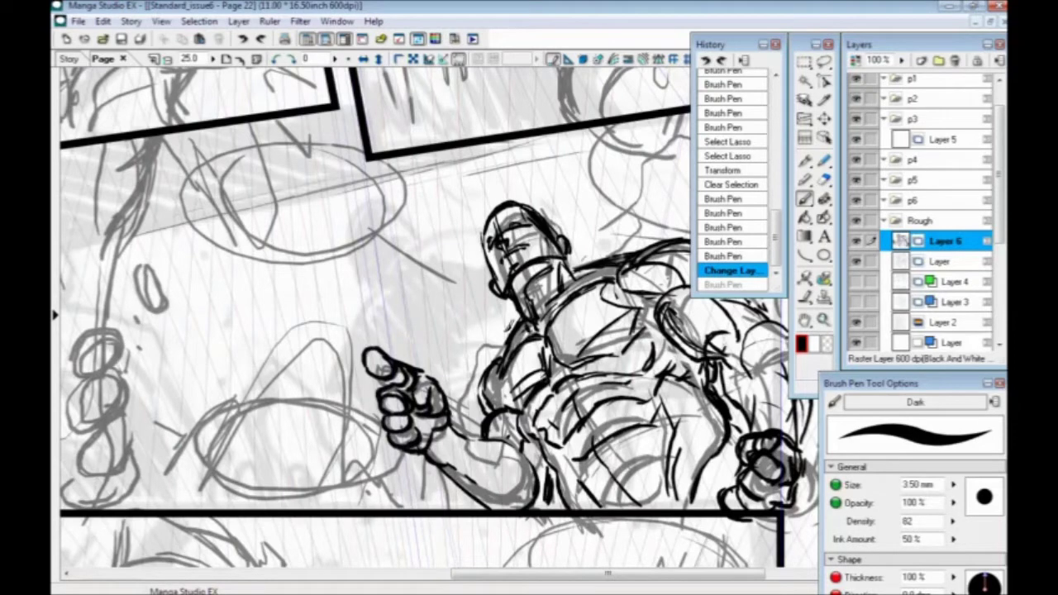
key(ctrl+minus)
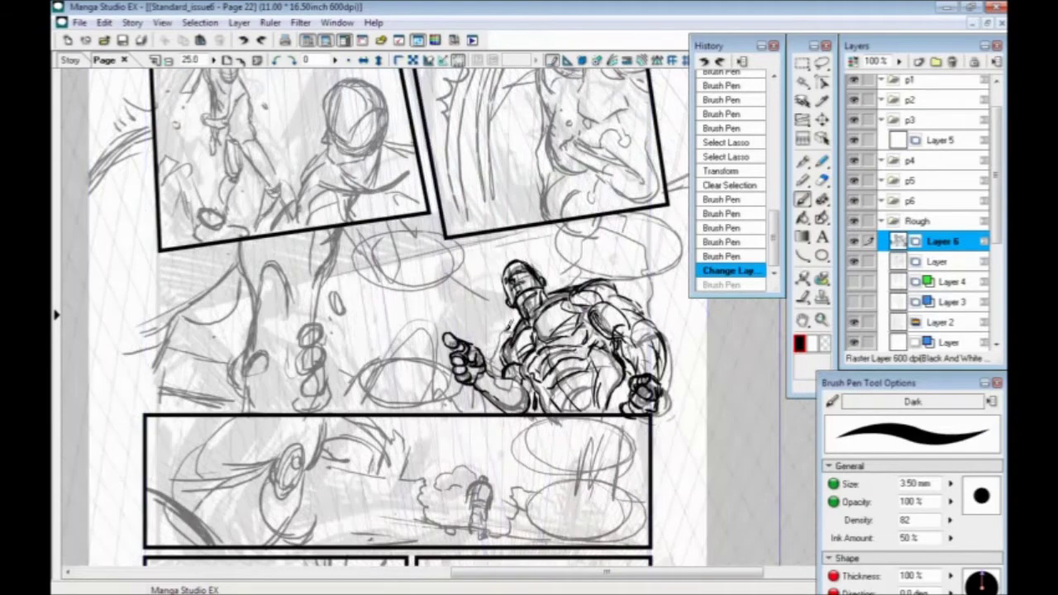
key(ctrl+plus)
click(899, 62)
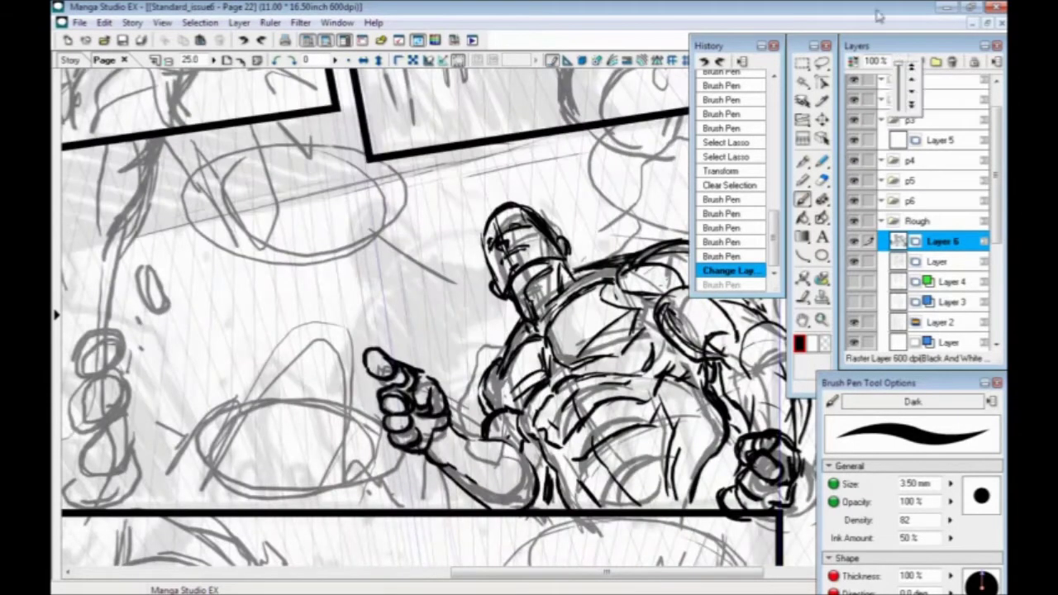
click(899, 97)
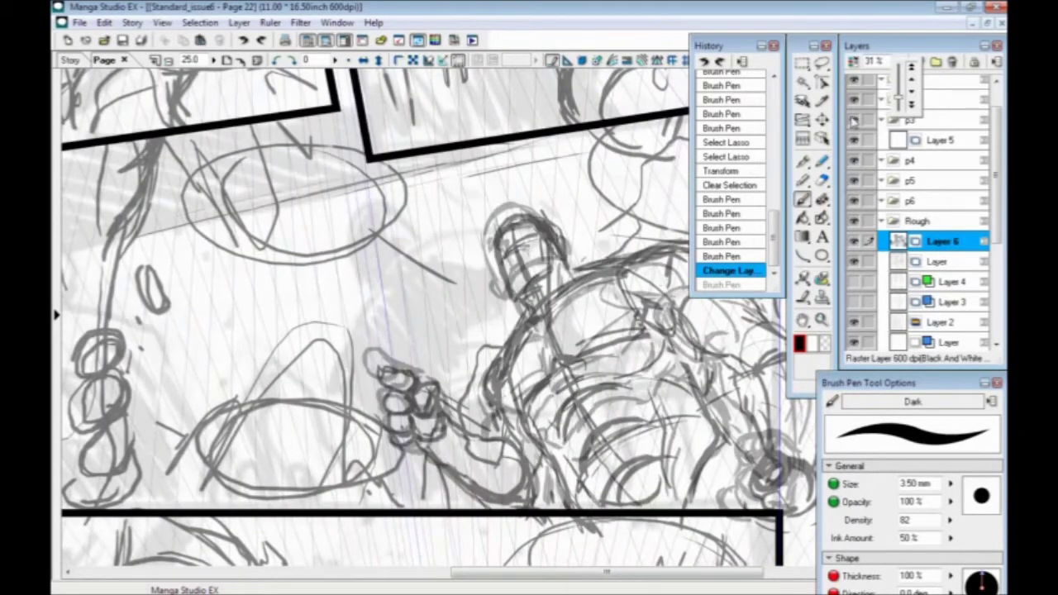
drag(903, 89, 897, 70)
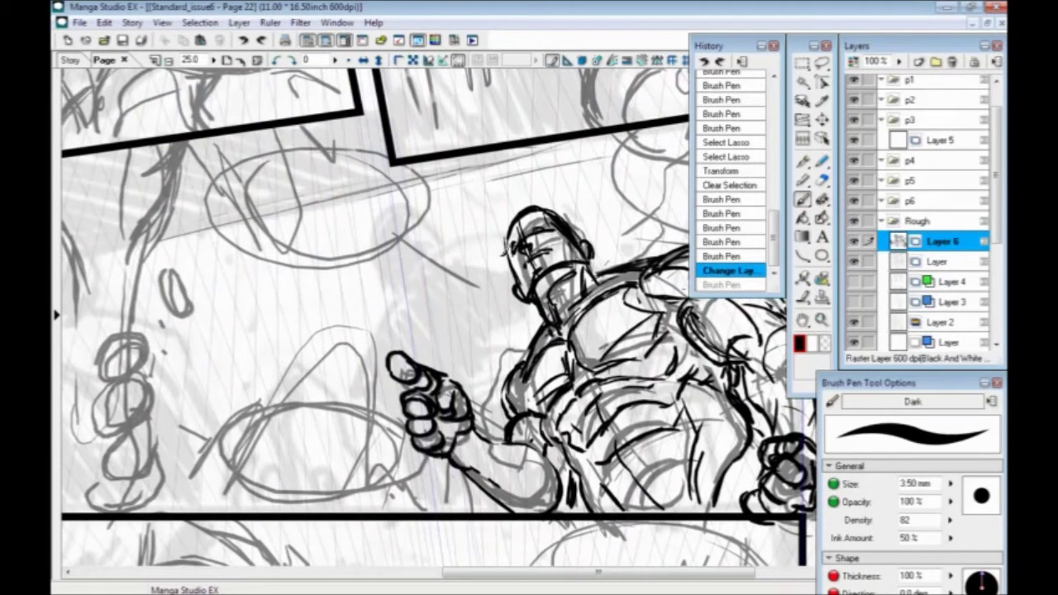
Step: Draw the outline of a new head with skull, jaw and chin beside the figure's current head using the Brush Pen
key(ctrl+plus)
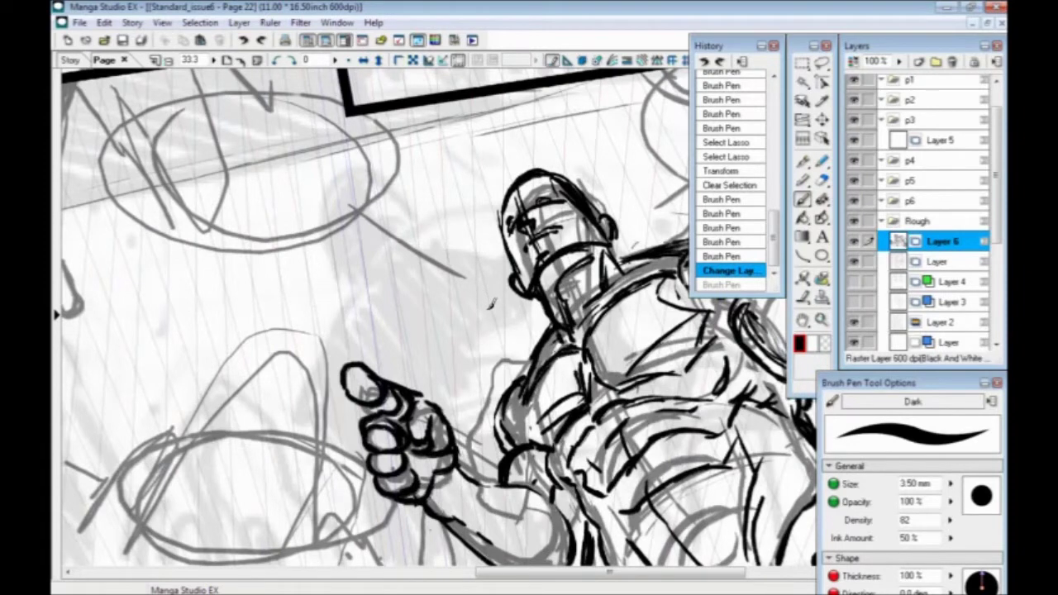
mouse_move(451, 295)
mouse_down()
mouse_move(524, 333)
mouse_move(544, 318)
mouse_move(527, 272)
mouse_up()
drag(542, 315, 529, 283)
mouse_move(527, 275)
mouse_down()
mouse_move(458, 271)
mouse_move(456, 340)
mouse_move(472, 368)
mouse_up()
mouse_move(556, 341)
mouse_down()
mouse_move(482, 372)
mouse_move(514, 356)
mouse_up()
drag(534, 348, 477, 362)
drag(468, 327, 474, 344)
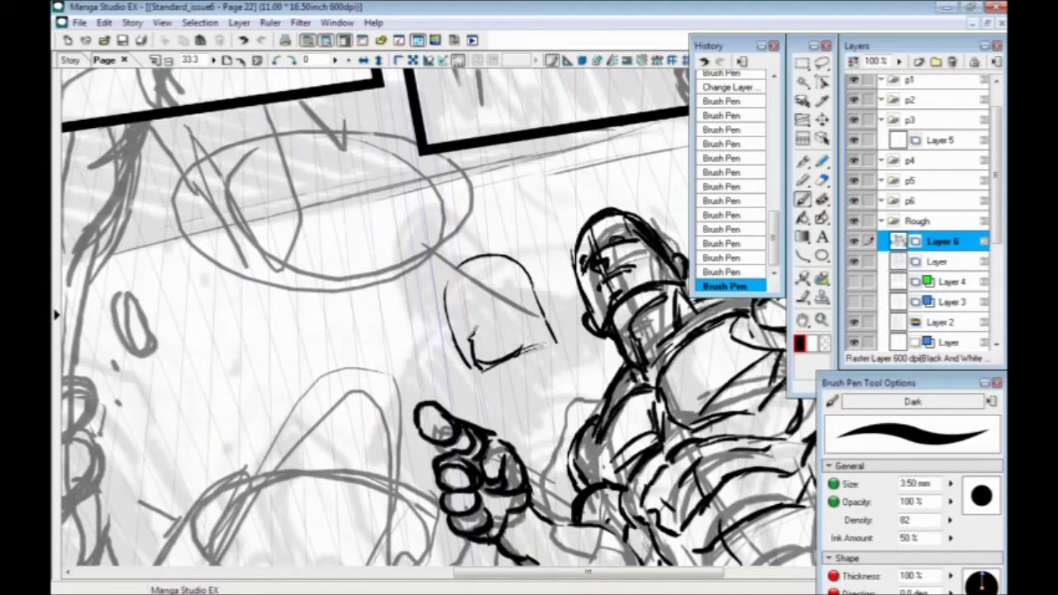
Step: Add the eyes, nose and brow to the new head and strengthen the top of its skull
mouse_move(481, 303)
mouse_down()
mouse_move(497, 302)
mouse_move(478, 310)
mouse_move(478, 279)
mouse_move(477, 301)
mouse_up()
drag(470, 293, 449, 317)
mouse_move(453, 305)
mouse_down()
mouse_move(463, 293)
mouse_move(456, 276)
mouse_up()
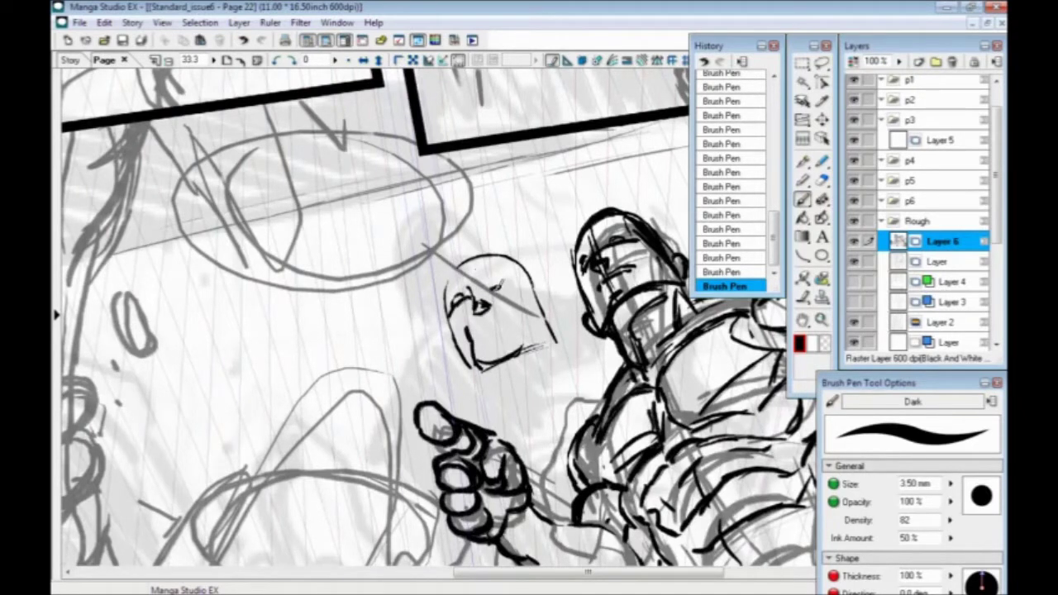
drag(490, 281, 509, 283)
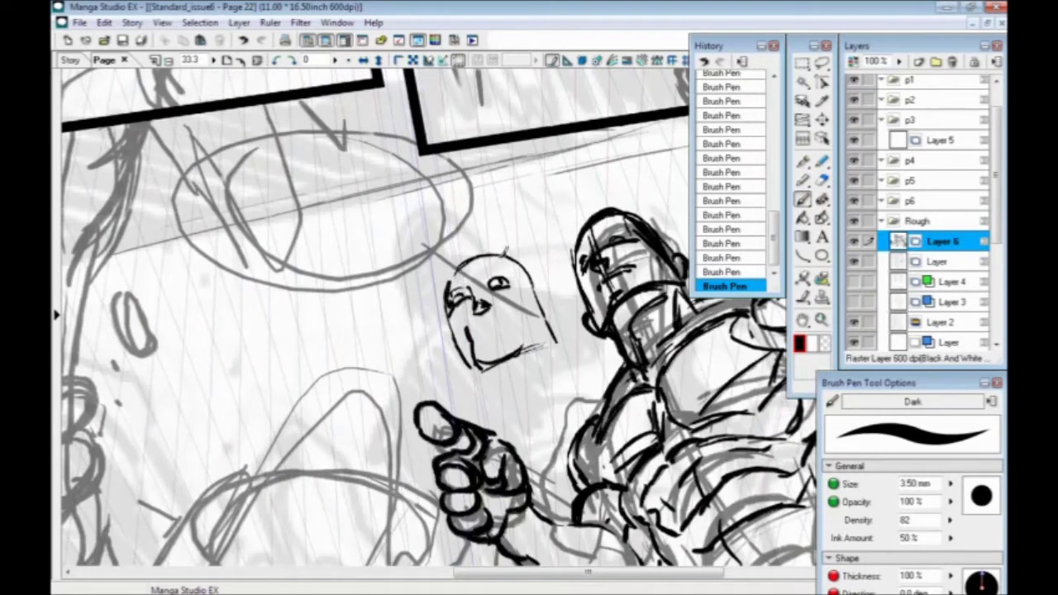
mouse_move(498, 204)
mouse_down()
mouse_move(563, 225)
mouse_move(547, 228)
mouse_up()
key(ctrl+z)
drag(506, 257, 510, 282)
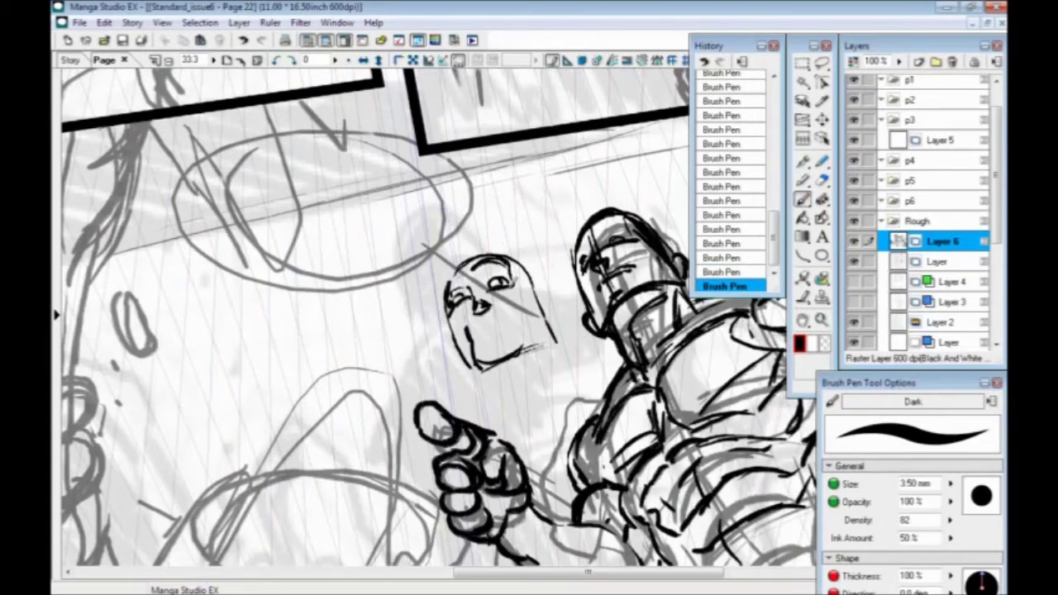
Step: Draw the new head's mouth, cheek lines and ear, and thicken its jaw contour
mouse_move(478, 310)
mouse_down()
mouse_move(535, 347)
mouse_move(524, 354)
mouse_up()
mouse_move(528, 300)
mouse_down()
mouse_move(517, 329)
mouse_move(546, 304)
mouse_move(541, 269)
mouse_move(459, 257)
mouse_move(446, 317)
mouse_move(491, 370)
mouse_up()
drag(452, 324, 477, 372)
mouse_move(501, 324)
mouse_down()
mouse_move(509, 336)
mouse_move(477, 340)
mouse_move(473, 323)
mouse_up()
drag(542, 283, 547, 329)
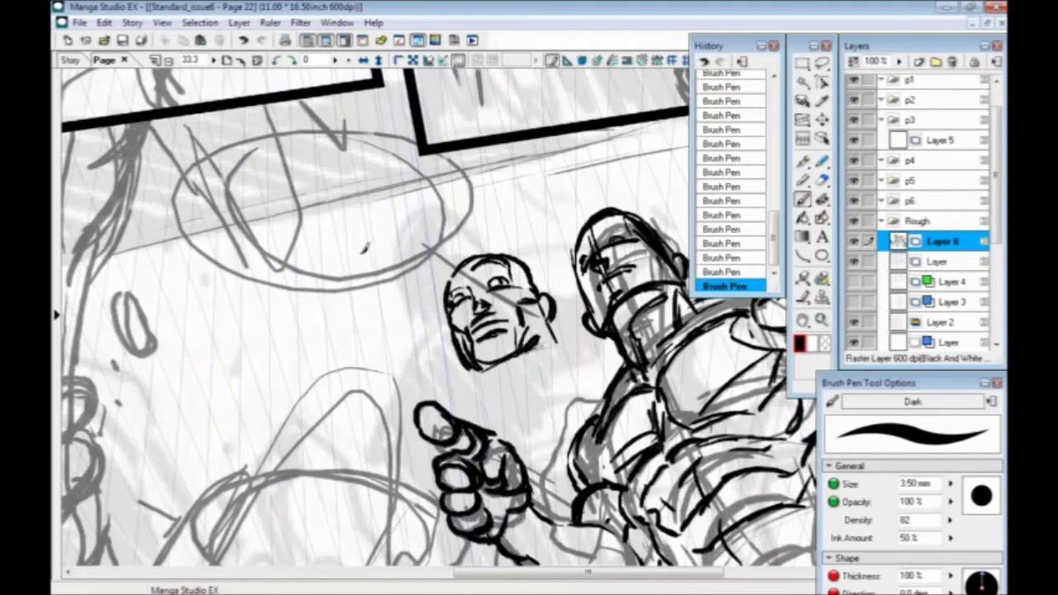
Step: Lasso the figure's old head and clear it from Layer 6
drag(487, 384, 376, 394)
key(l)
key(l)
mouse_move(512, 206)
mouse_down()
mouse_move(582, 300)
mouse_move(542, 328)
mouse_move(455, 273)
mouse_move(463, 218)
mouse_up()
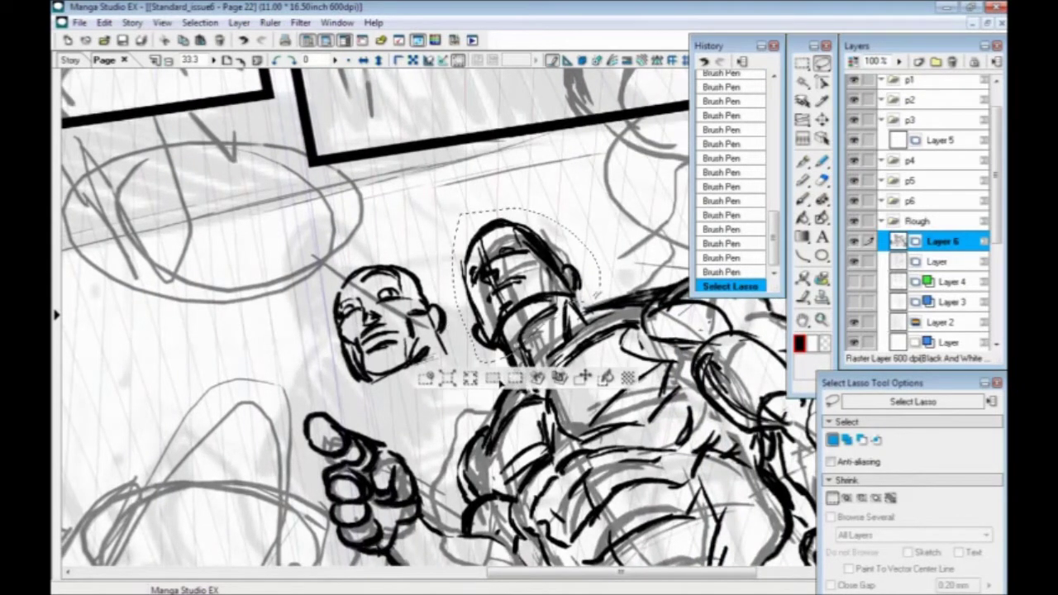
click(493, 379)
Step: Lasso the new head, transform it onto the figure's neck with a 10.7 degree rotation, and clear the selection
mouse_move(430, 251)
mouse_down()
mouse_move(465, 370)
mouse_move(367, 251)
mouse_up()
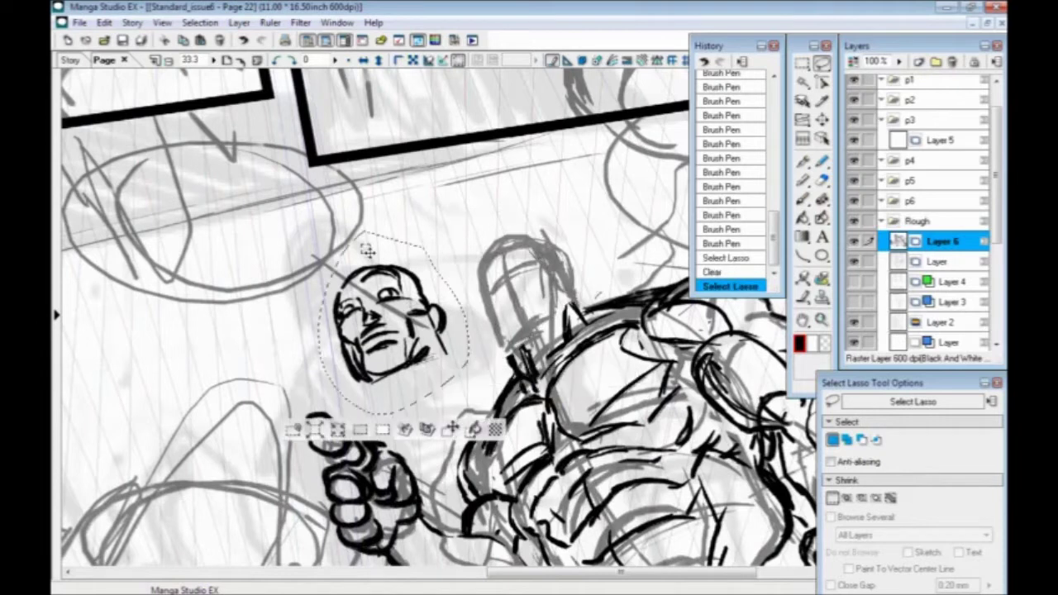
mouse_move(451, 429)
mouse_down()
mouse_move(580, 372)
mouse_move(495, 412)
mouse_up()
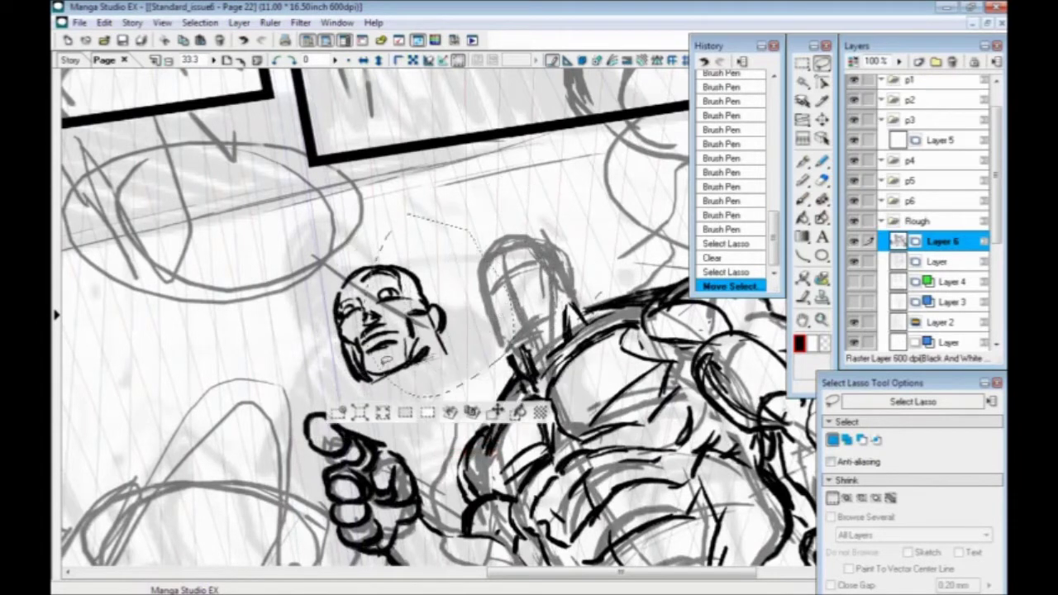
click(413, 412)
drag(394, 378, 529, 336)
drag(442, 380, 459, 398)
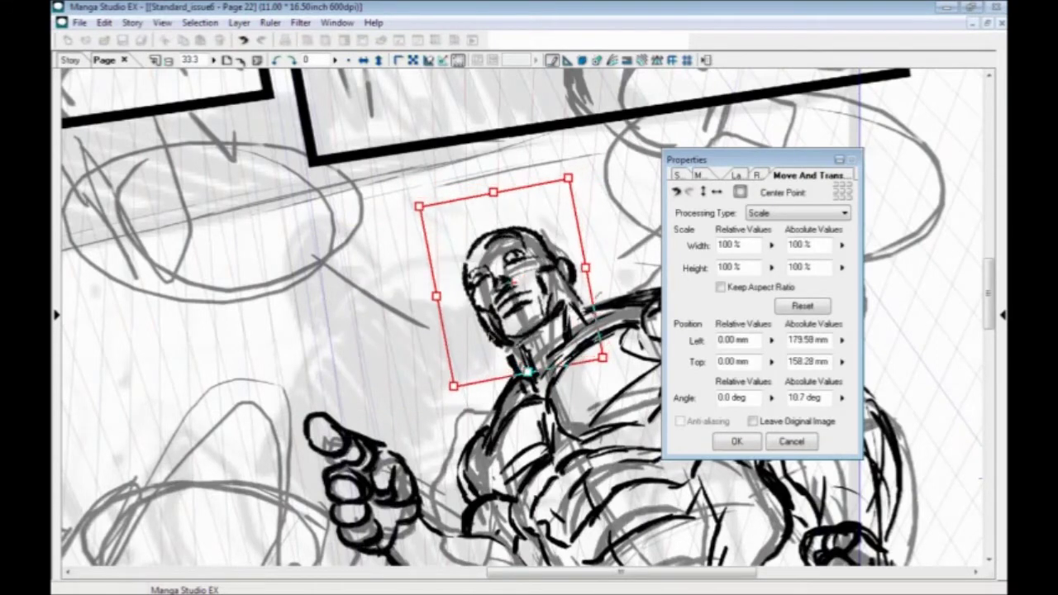
drag(484, 337, 489, 337)
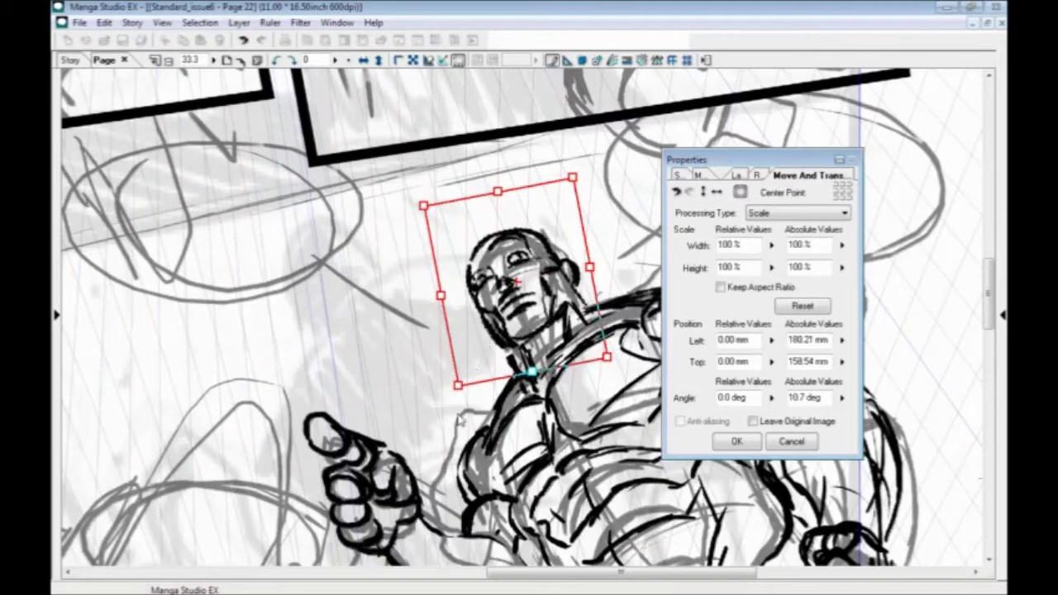
click(736, 442)
key(ctrl+d)
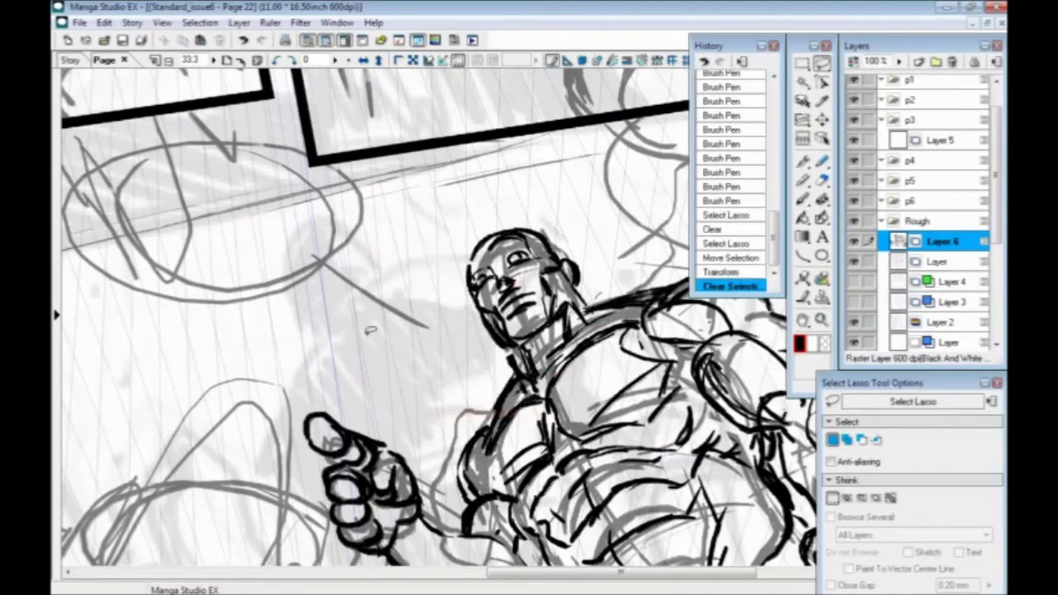
Step: Clear the stray lasso selection and switch back to the Brush Pen
key(ctrl+minus)
key(ctrl+minus)
key(ctrl+minus)
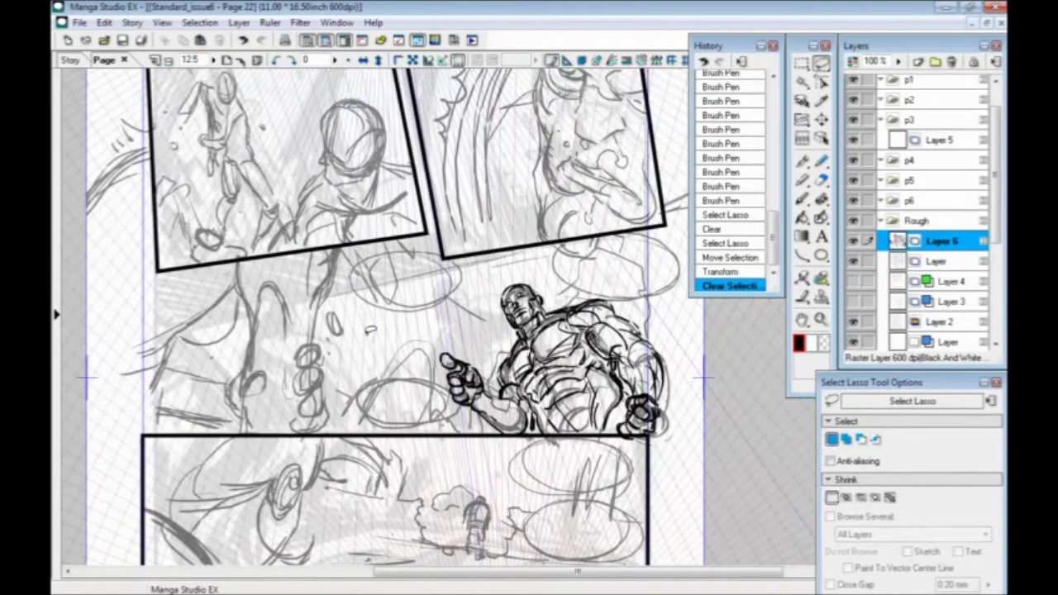
drag(374, 408, 430, 444)
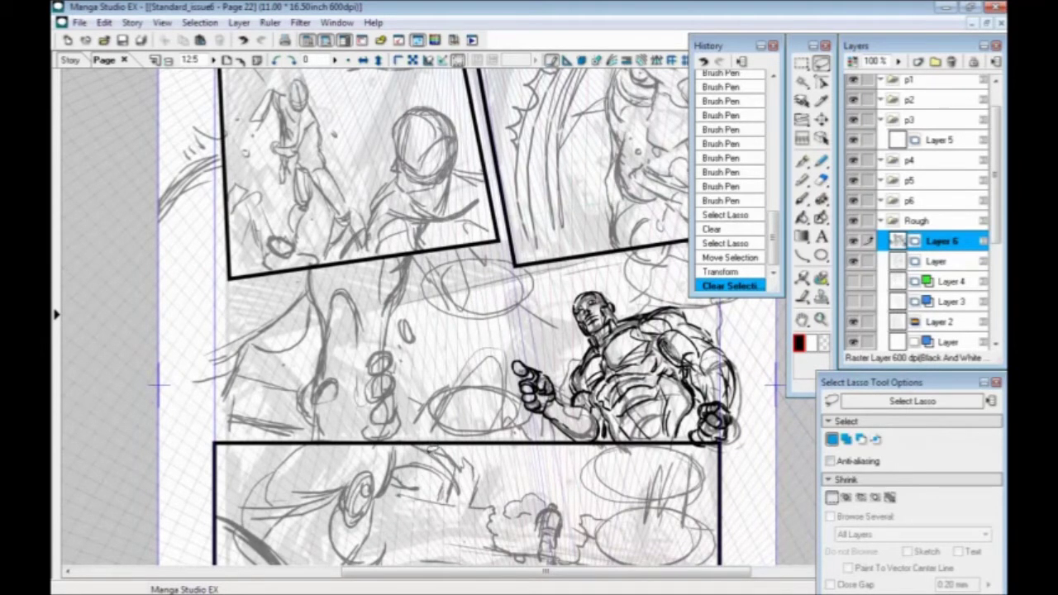
drag(428, 455, 437, 456)
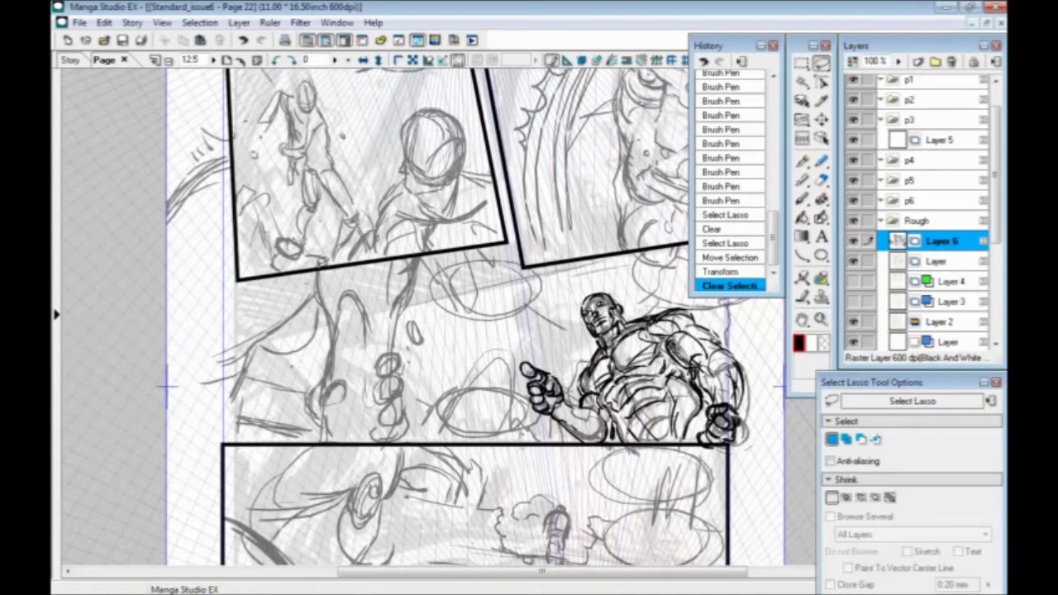
click(322, 271)
drag(317, 367, 395, 353)
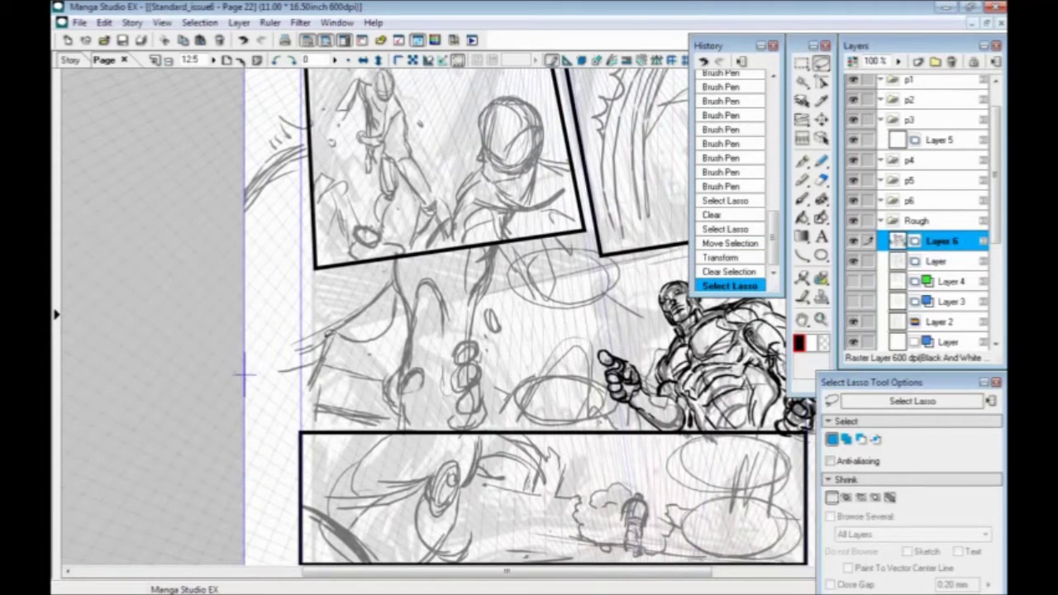
key(ctrl+d)
click(803, 199)
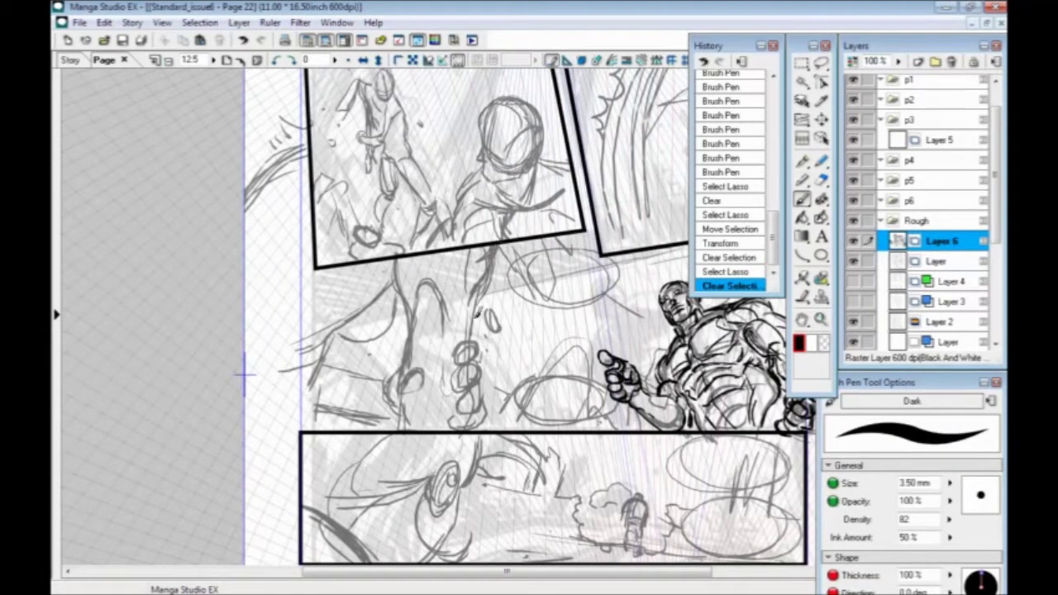
Step: Draw dark brush pen contours along the large foreground figure's limbs and its rounded hand shape in the wide middle panel
drag(482, 290, 476, 322)
drag(475, 324, 465, 362)
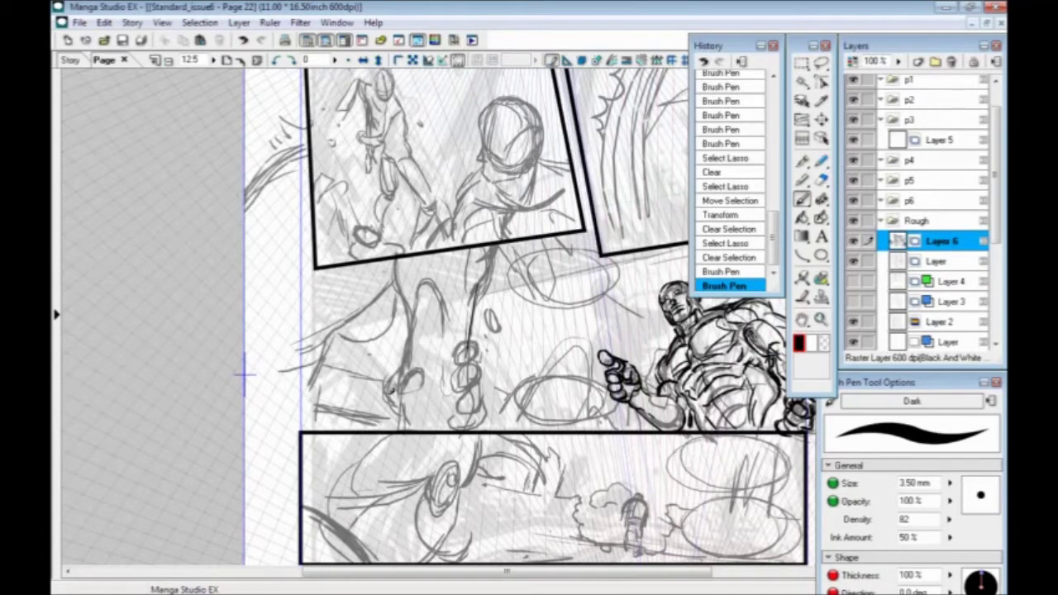
drag(430, 374, 427, 384)
mouse_move(410, 365)
mouse_down()
mouse_move(424, 356)
mouse_move(429, 374)
mouse_up()
mouse_move(430, 377)
mouse_down()
mouse_move(409, 384)
mouse_move(426, 390)
mouse_move(402, 406)
mouse_up()
drag(401, 405, 406, 429)
drag(427, 392, 430, 429)
mouse_move(408, 365)
mouse_down()
mouse_move(424, 283)
mouse_move(446, 357)
mouse_move(438, 381)
mouse_up()
mouse_move(480, 263)
mouse_down()
mouse_move(459, 299)
mouse_move(421, 256)
mouse_up()
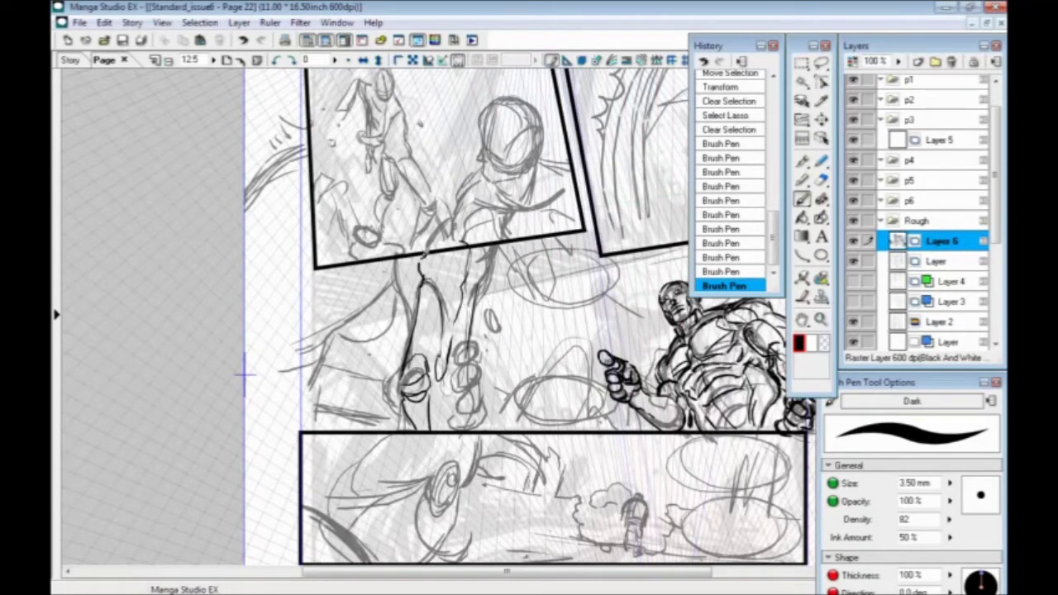
Step: Thicken both long limb contours of the foreground figure up to the slanted border of the panel above
mouse_move(412, 301)
mouse_down()
mouse_move(407, 349)
mouse_move(408, 256)
mouse_up()
drag(479, 279, 469, 344)
drag(472, 303, 467, 355)
drag(470, 321, 493, 264)
drag(494, 247, 482, 286)
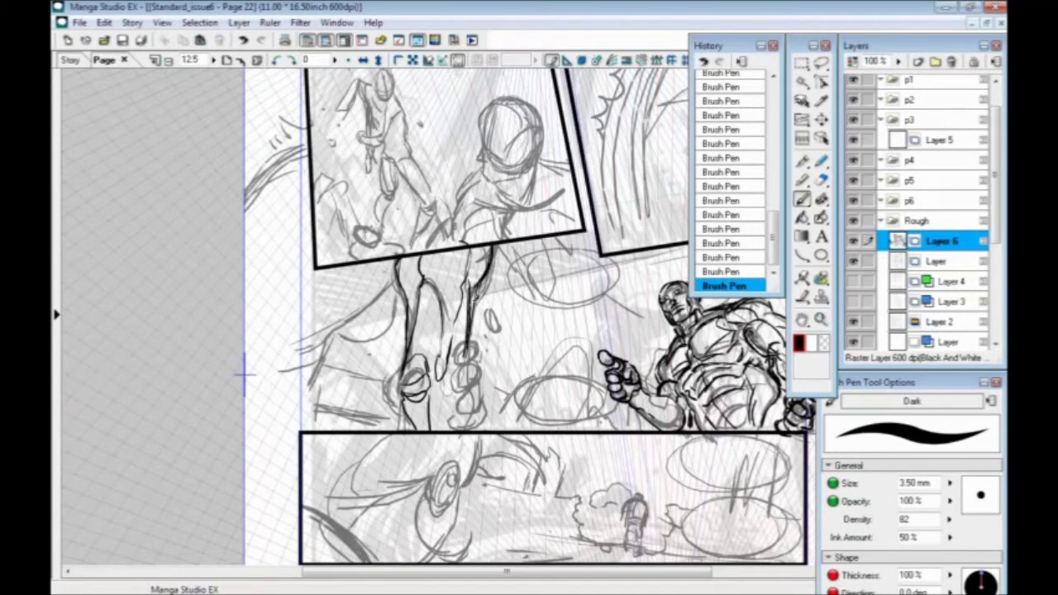
Step: Draw the foreground figure's diagonal contour, the sagging curve beneath it and the outer edge down to the panel border
drag(398, 280, 345, 325)
mouse_move(402, 289)
mouse_down()
mouse_move(370, 338)
mouse_move(347, 320)
mouse_up()
drag(335, 299, 328, 309)
mouse_move(389, 322)
mouse_down()
mouse_move(347, 340)
mouse_move(318, 326)
mouse_move(329, 349)
mouse_move(321, 356)
mouse_up()
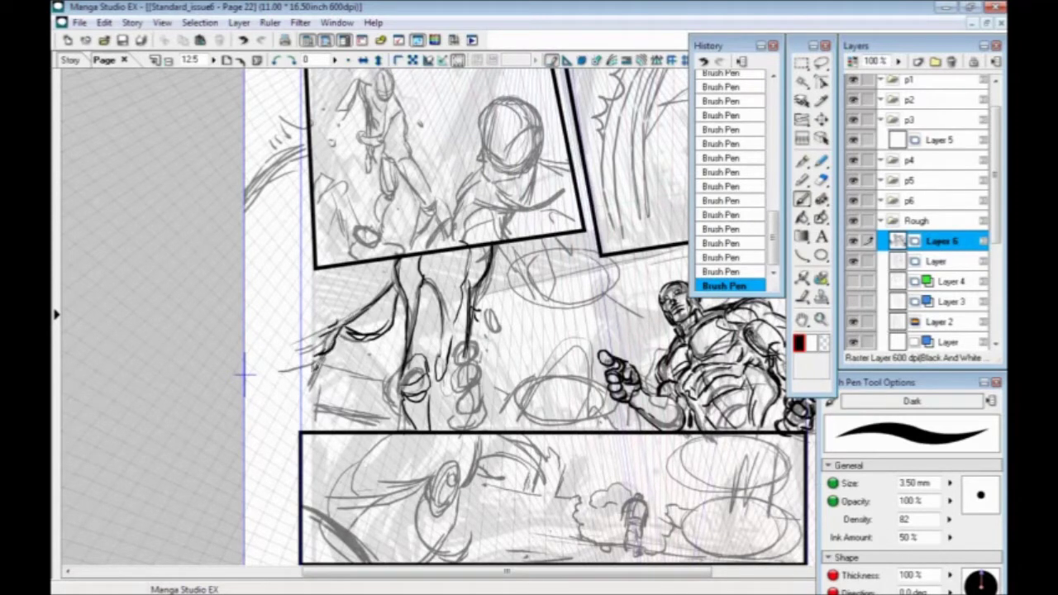
mouse_move(348, 321)
mouse_down()
mouse_move(312, 372)
mouse_move(306, 417)
mouse_up()
drag(312, 371, 315, 429)
mouse_move(305, 400)
mouse_down()
mouse_move(304, 349)
mouse_move(265, 333)
mouse_move(313, 393)
mouse_up()
Step: Draw a series of sweeping curved lines across the page margin beside the foreground figure
drag(244, 319, 316, 362)
drag(247, 296, 326, 363)
drag(246, 276, 323, 325)
mouse_move(247, 241)
mouse_down()
mouse_move(330, 308)
mouse_move(359, 296)
mouse_up()
mouse_move(245, 213)
mouse_down()
mouse_move(367, 254)
mouse_move(310, 179)
mouse_up()
drag(245, 177, 306, 152)
drag(245, 231, 301, 175)
drag(246, 354, 301, 277)
drag(276, 360, 250, 538)
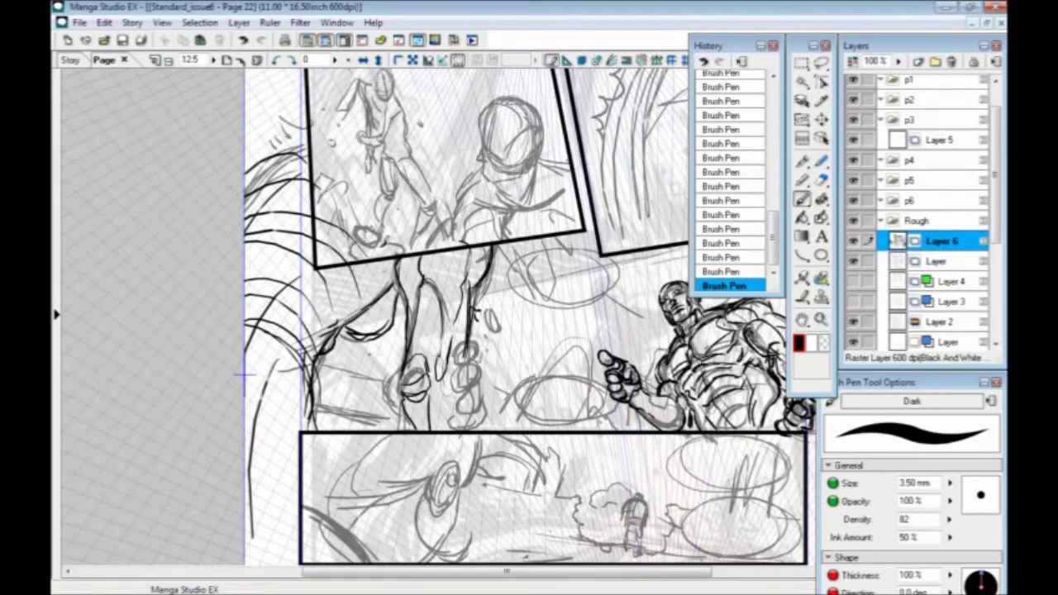
Step: Redraw the foreground figure's second hand with stacked curled fingers and a bottom edge in brush pen
key(ctrl+plus)
drag(351, 404, 412, 334)
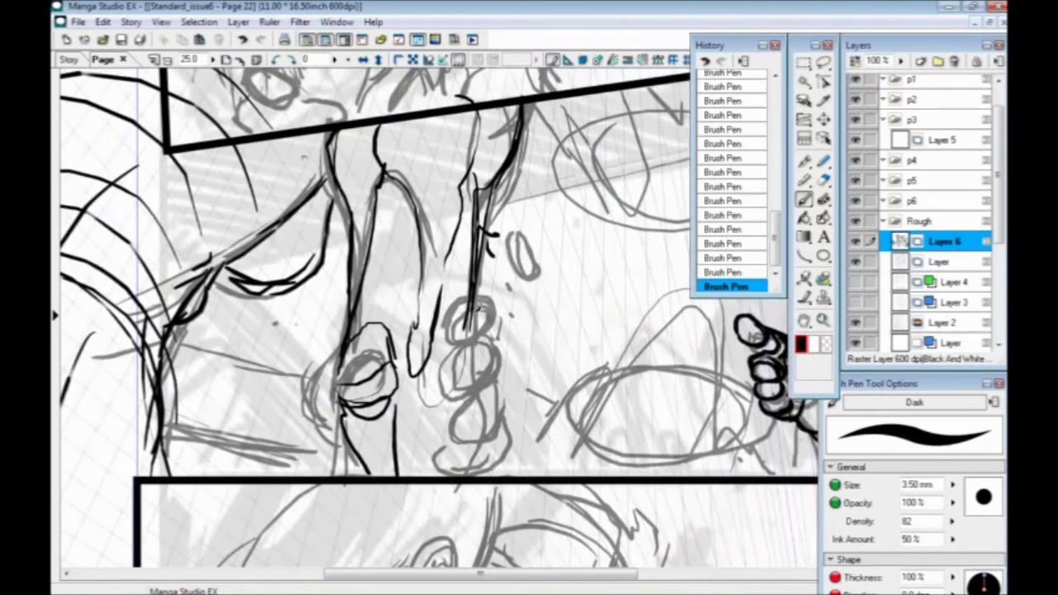
mouse_move(483, 305)
mouse_down()
mouse_move(498, 339)
mouse_move(481, 360)
mouse_move(455, 357)
mouse_move(474, 307)
mouse_move(486, 306)
mouse_move(491, 339)
mouse_move(453, 350)
mouse_move(467, 313)
mouse_move(500, 376)
mouse_move(472, 397)
mouse_move(458, 369)
mouse_move(503, 415)
mouse_move(477, 444)
mouse_move(473, 402)
mouse_move(485, 390)
mouse_up()
mouse_move(498, 425)
mouse_down()
mouse_move(506, 434)
mouse_move(495, 467)
mouse_move(446, 462)
mouse_up()
drag(456, 436, 451, 461)
mouse_move(474, 332)
mouse_down()
mouse_move(475, 350)
mouse_move(457, 348)
mouse_move(474, 386)
mouse_move(463, 392)
mouse_move(460, 383)
mouse_move(483, 424)
mouse_move(468, 432)
mouse_up()
mouse_move(469, 417)
mouse_down()
mouse_move(461, 451)
mouse_move(438, 450)
mouse_move(453, 441)
mouse_up()
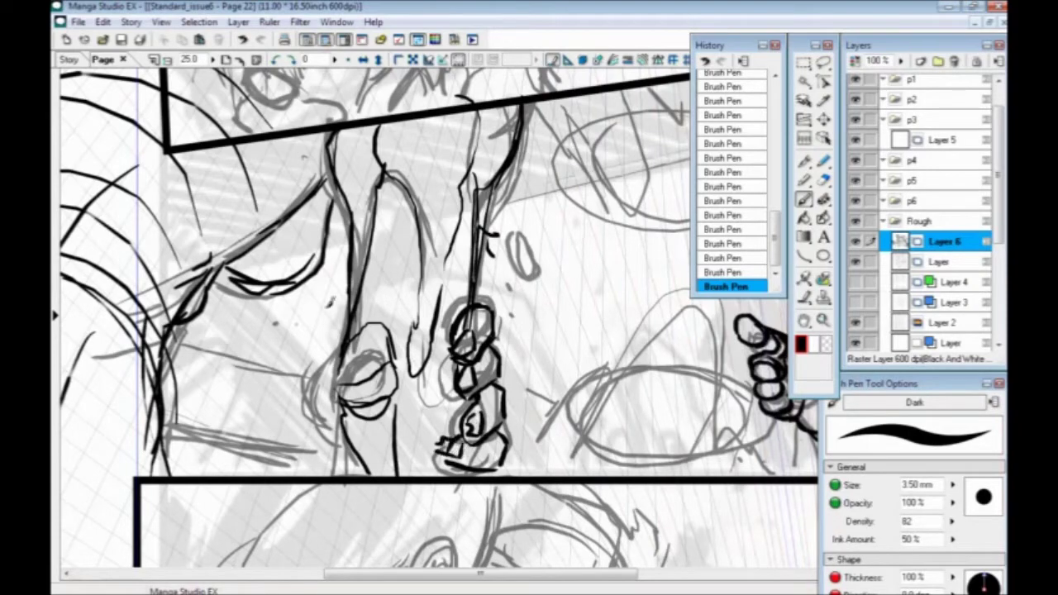
Step: Collapse the Rough layer folder and fade the whole folder to 28% opacity
key(ctrl+minus)
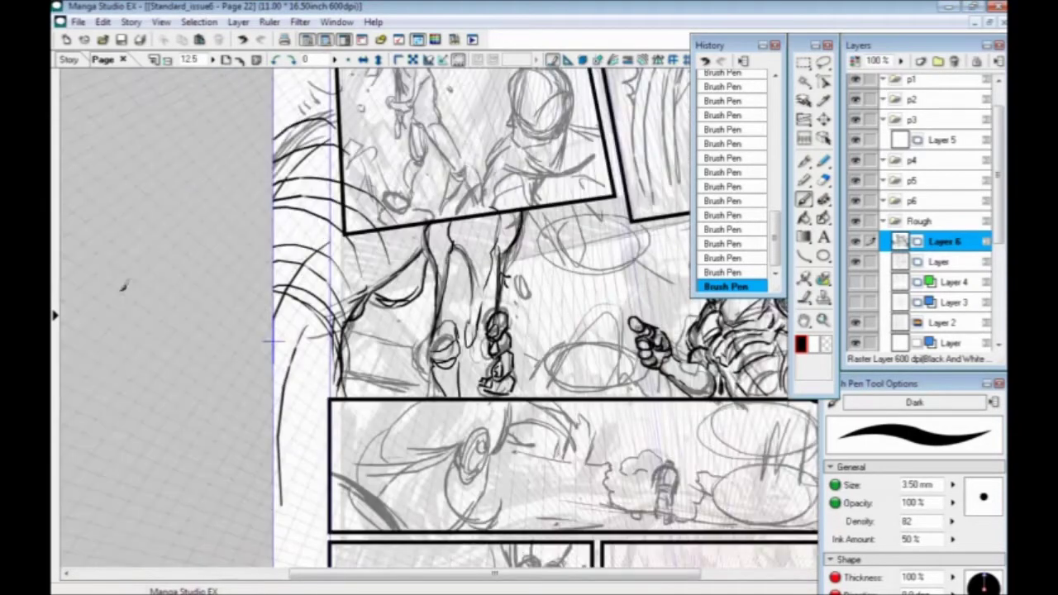
drag(486, 390, 378, 432)
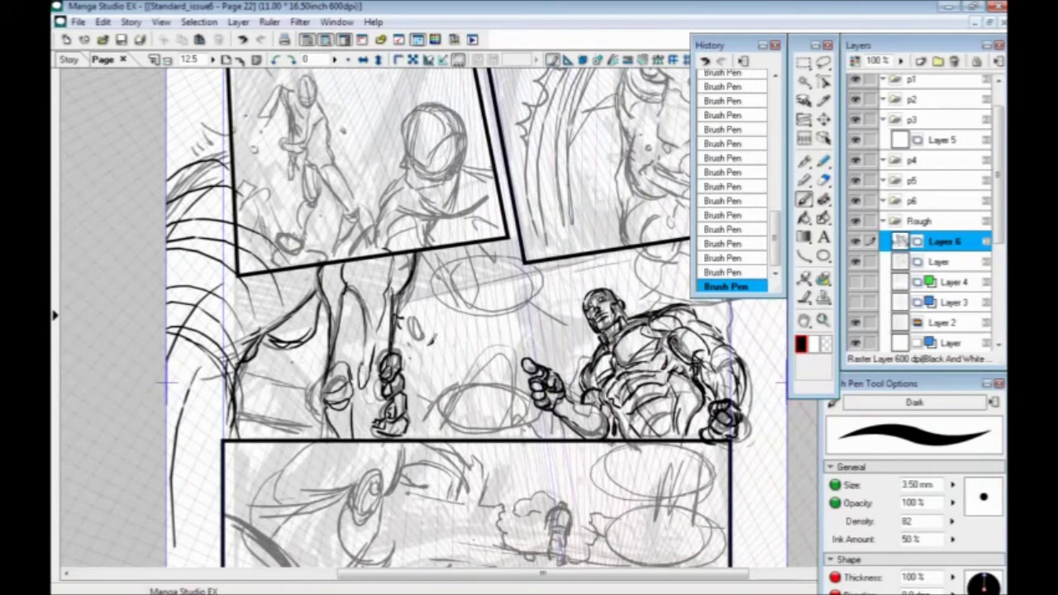
click(925, 221)
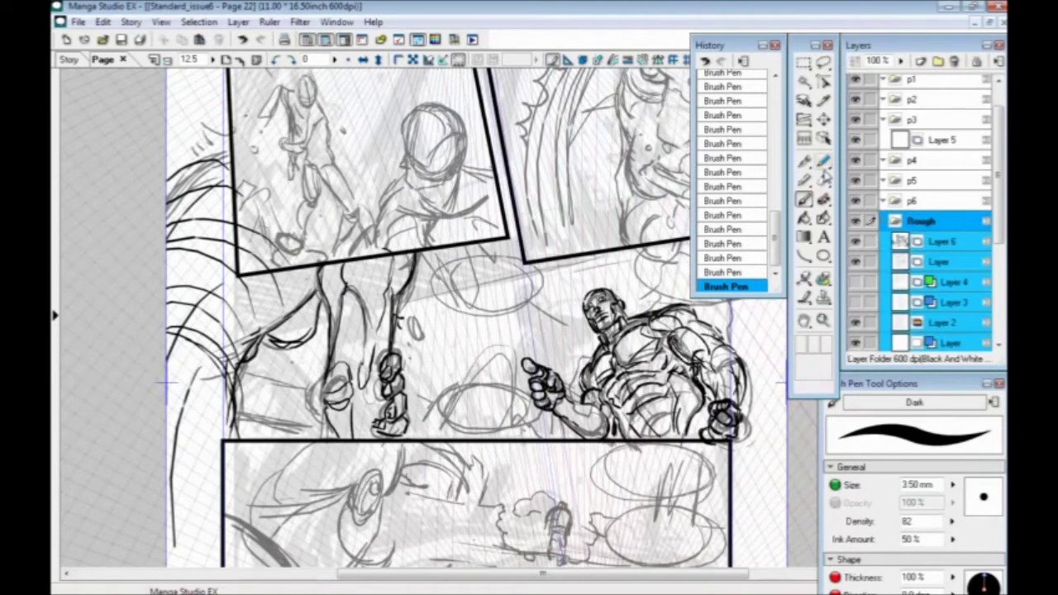
click(885, 221)
click(900, 61)
drag(900, 70, 900, 101)
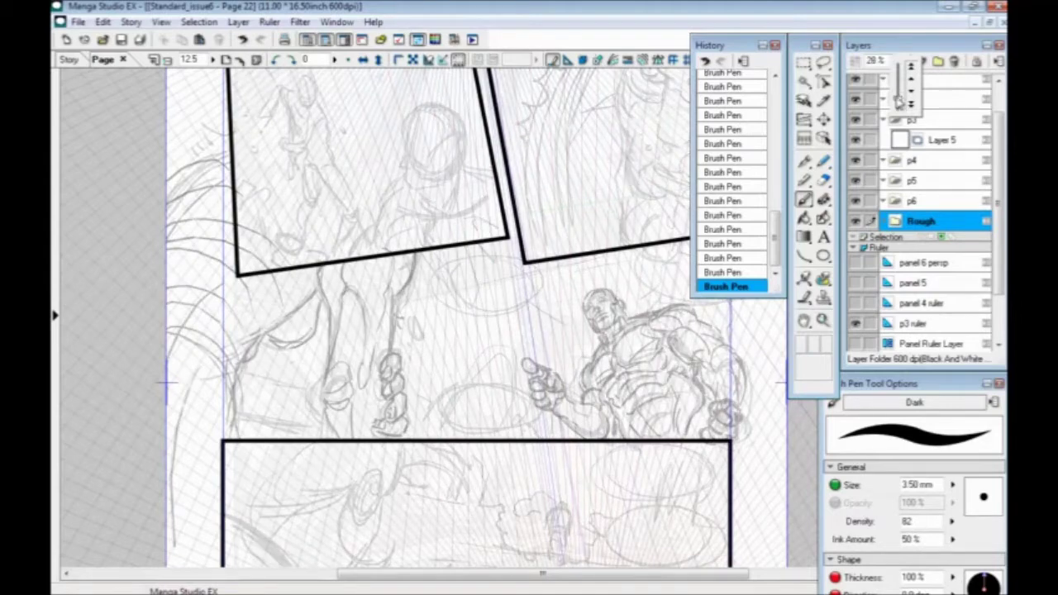
Step: Make Layer 5 in the p3 folder active, switch to the Maru pen and undo the stray pen stroke
drag(999, 207, 997, 99)
click(939, 178)
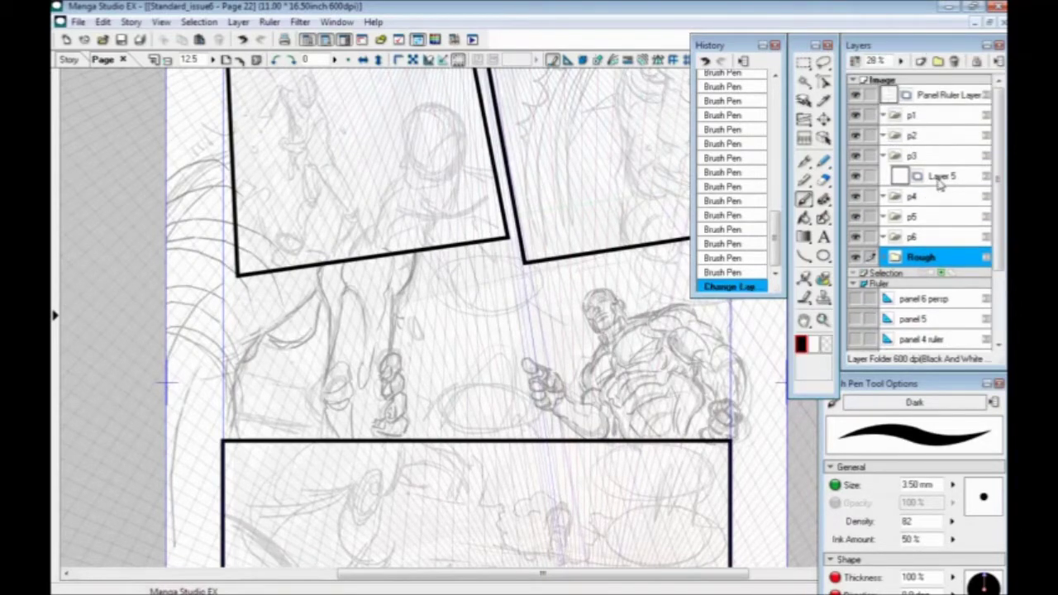
click(804, 163)
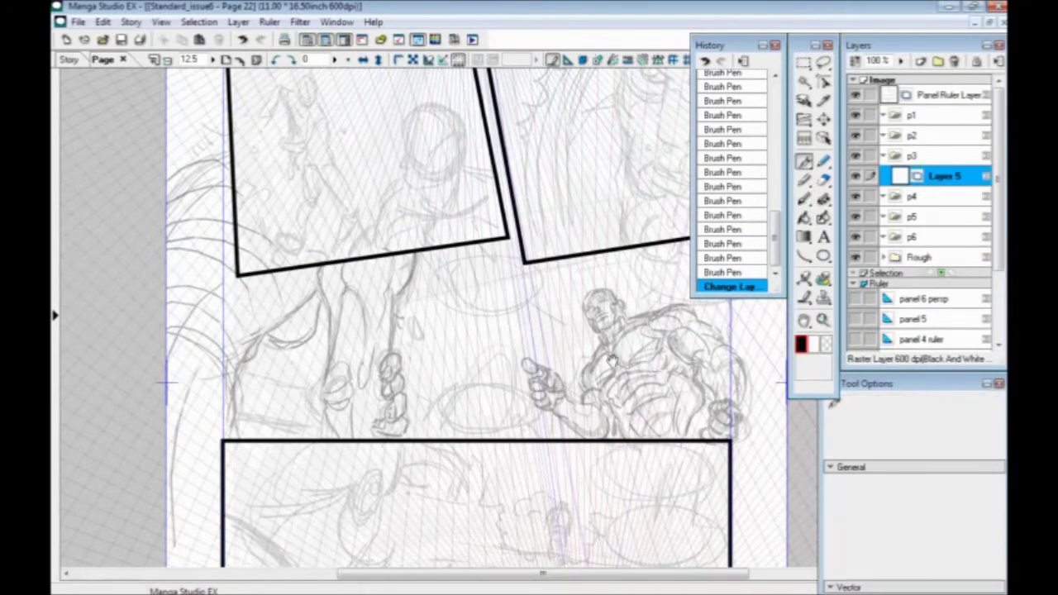
drag(482, 318, 413, 304)
key(ctrl+plus)
key(ctrl+plus)
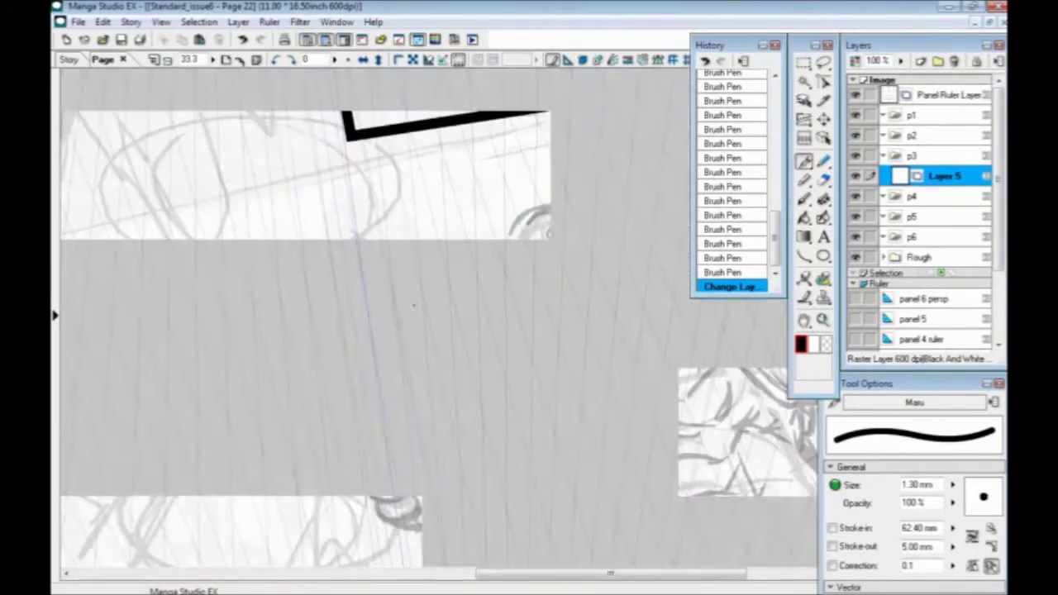
drag(531, 370, 433, 387)
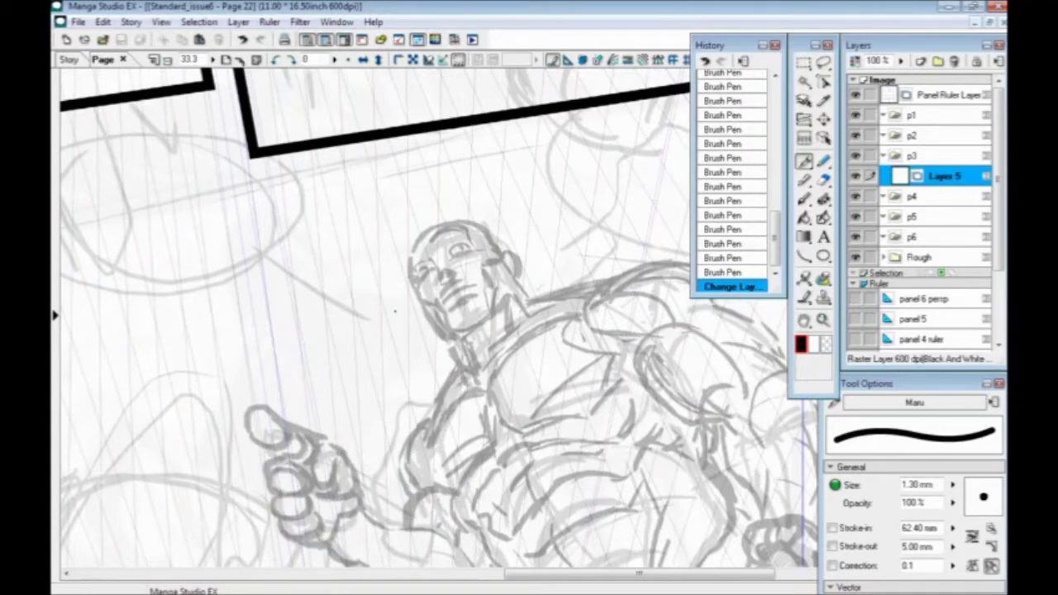
mouse_move(348, 375)
mouse_down()
mouse_move(330, 356)
mouse_move(438, 336)
mouse_move(382, 335)
mouse_move(395, 360)
mouse_up()
key(ctrl+plus)
key(ctrl+z)
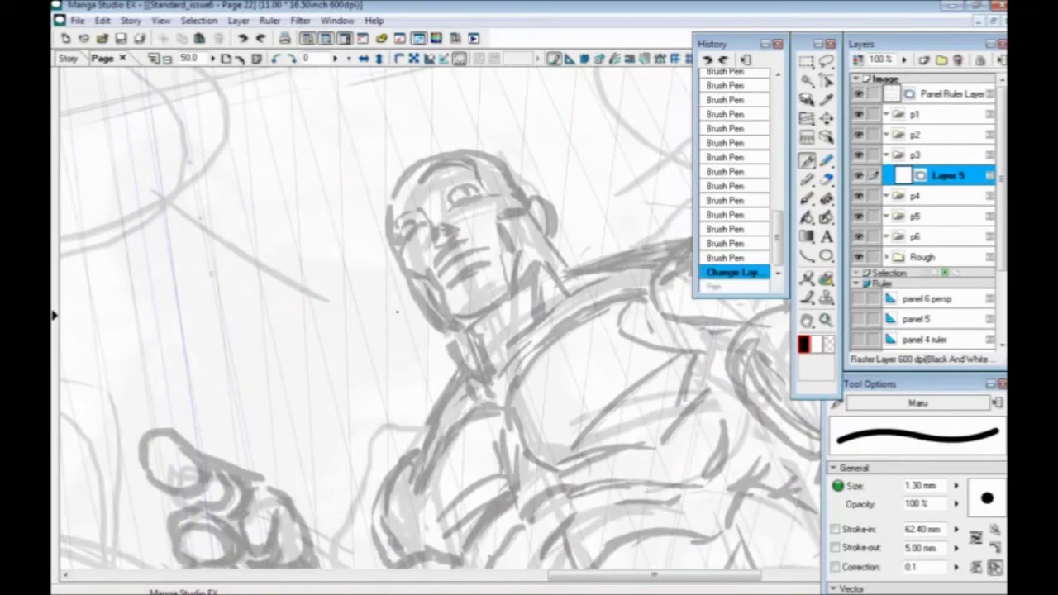
Step: Hide the Panel Ruler Layer and clear the palettes off the canvas around the muscular figure's lowered fist
key(Tab)
mouse_move(453, 421)
mouse_down()
mouse_move(381, 298)
mouse_move(348, 323)
mouse_up()
mouse_move(609, 433)
mouse_down()
mouse_move(371, 264)
mouse_move(504, 326)
mouse_move(592, 281)
mouse_up()
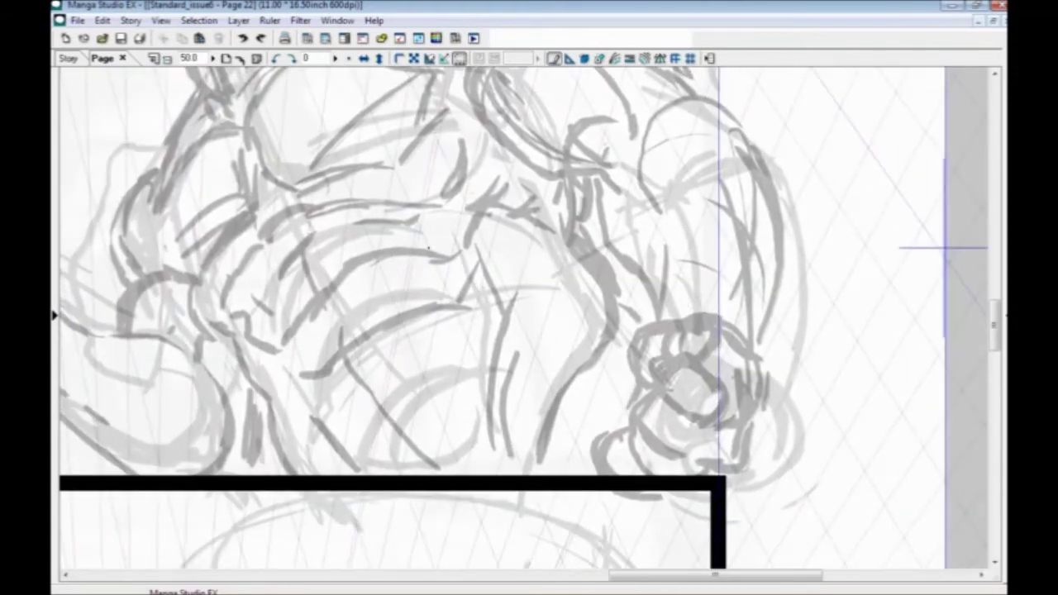
key(Tab)
click(858, 94)
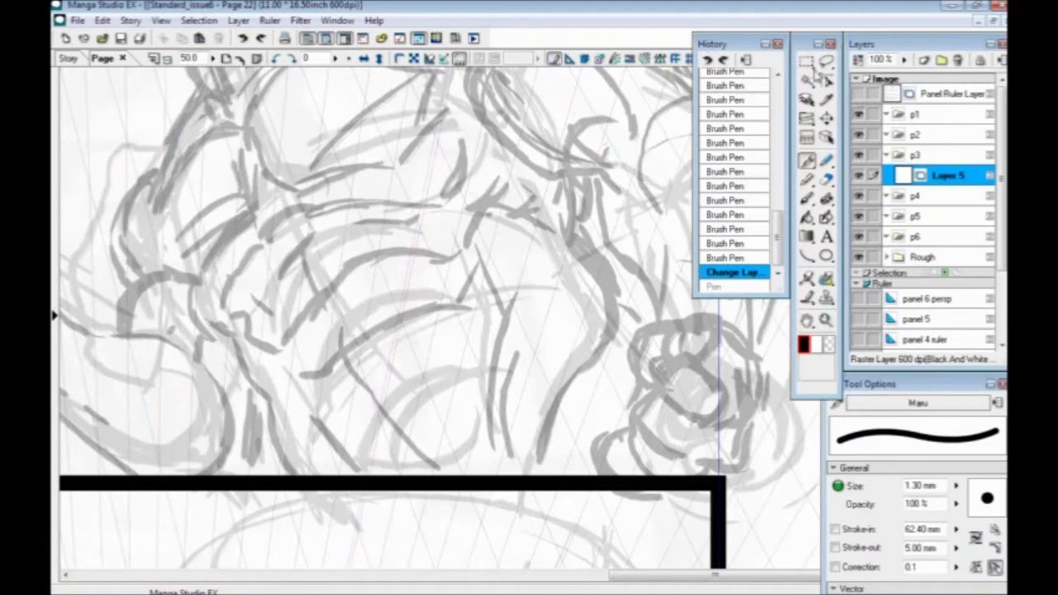
key(Tab)
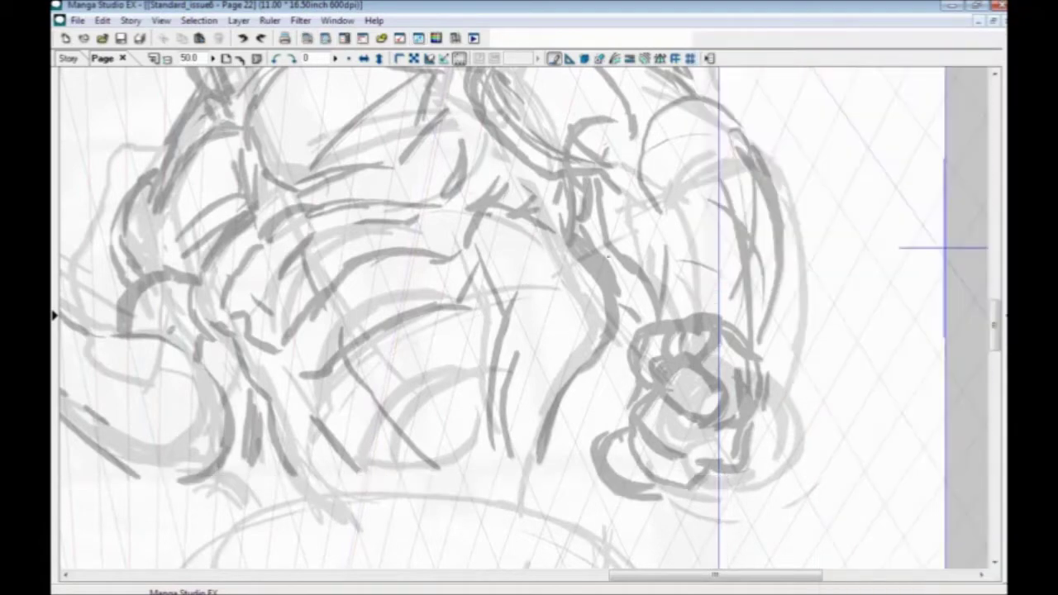
Step: With the page turned 180 degrees, ink the lowered fist's thumb and its wrist-side contour
click(276, 59)
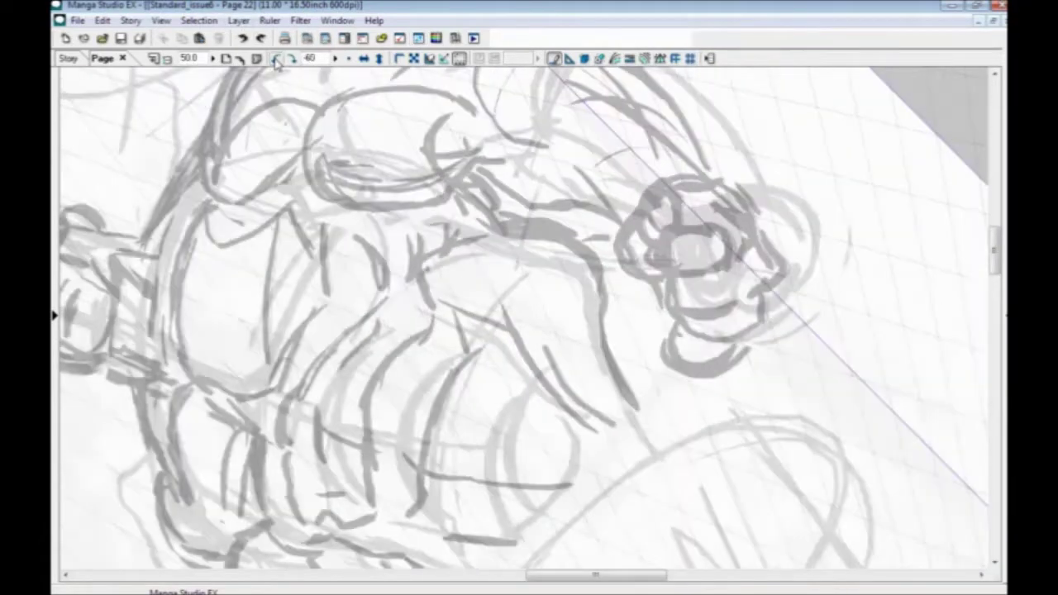
click(276, 59)
click(276, 58)
click(276, 59)
click(276, 59)
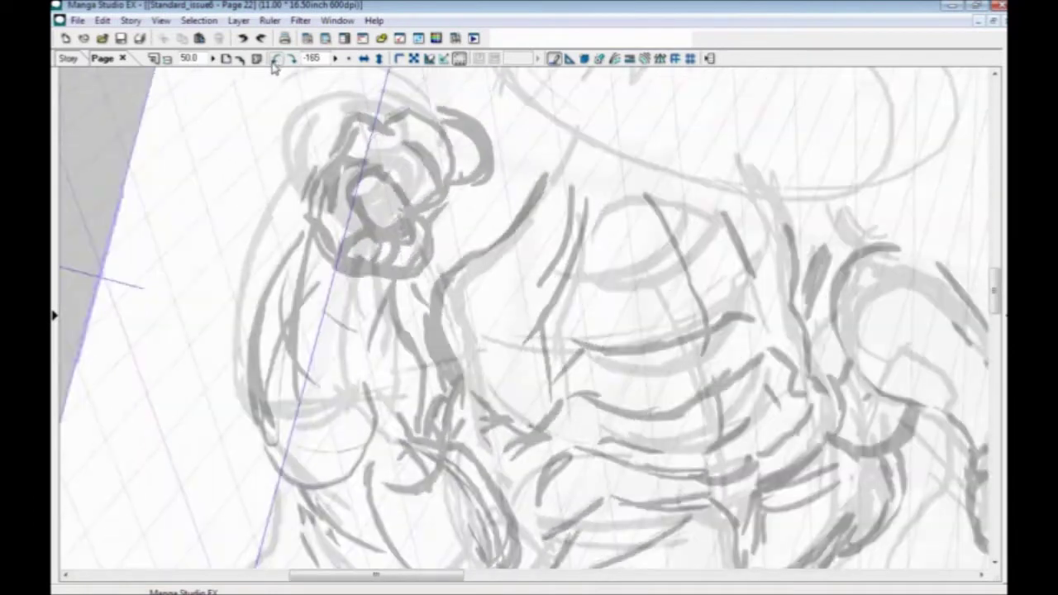
click(276, 58)
drag(305, 305, 413, 346)
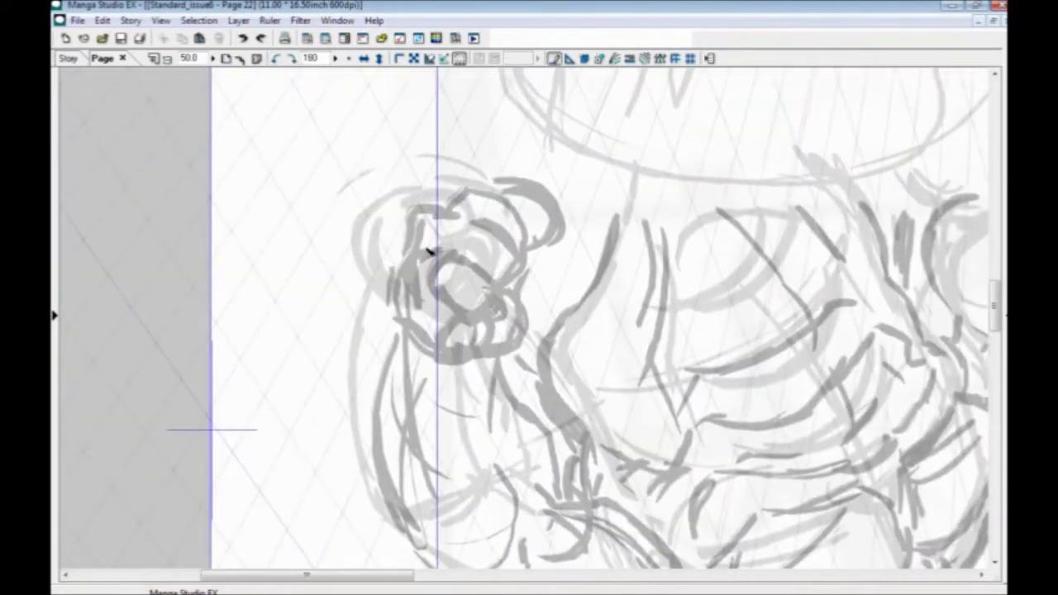
mouse_move(476, 266)
mouse_down()
mouse_move(506, 293)
mouse_move(473, 324)
mouse_up()
key(ctrl+z)
drag(490, 323, 444, 294)
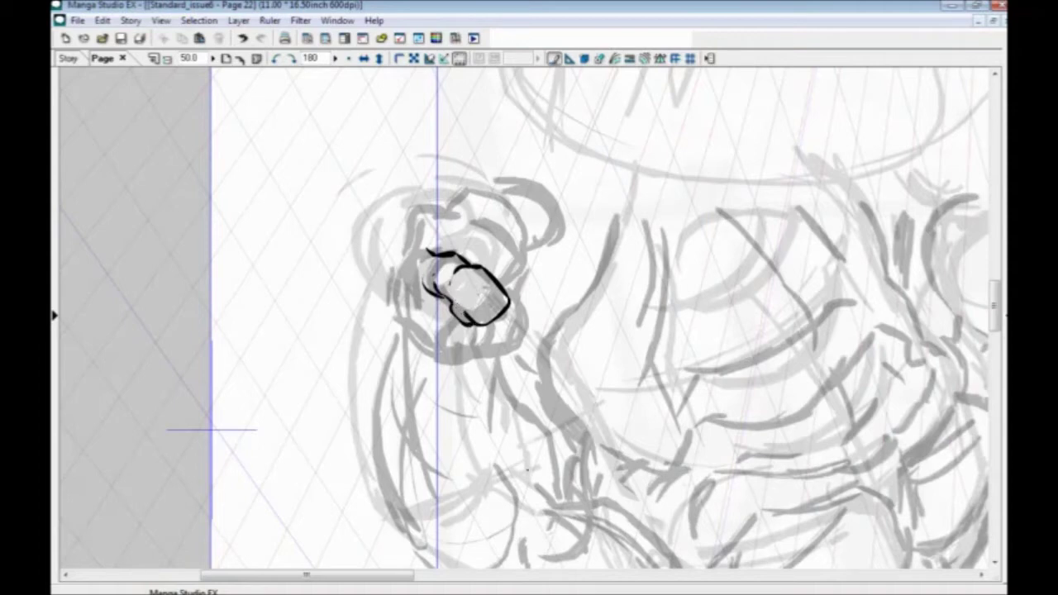
key(ctrl+z)
mouse_move(437, 301)
mouse_down()
mouse_move(451, 311)
mouse_move(420, 348)
mouse_move(466, 361)
mouse_move(507, 335)
mouse_move(533, 300)
mouse_move(525, 288)
mouse_move(382, 385)
mouse_up()
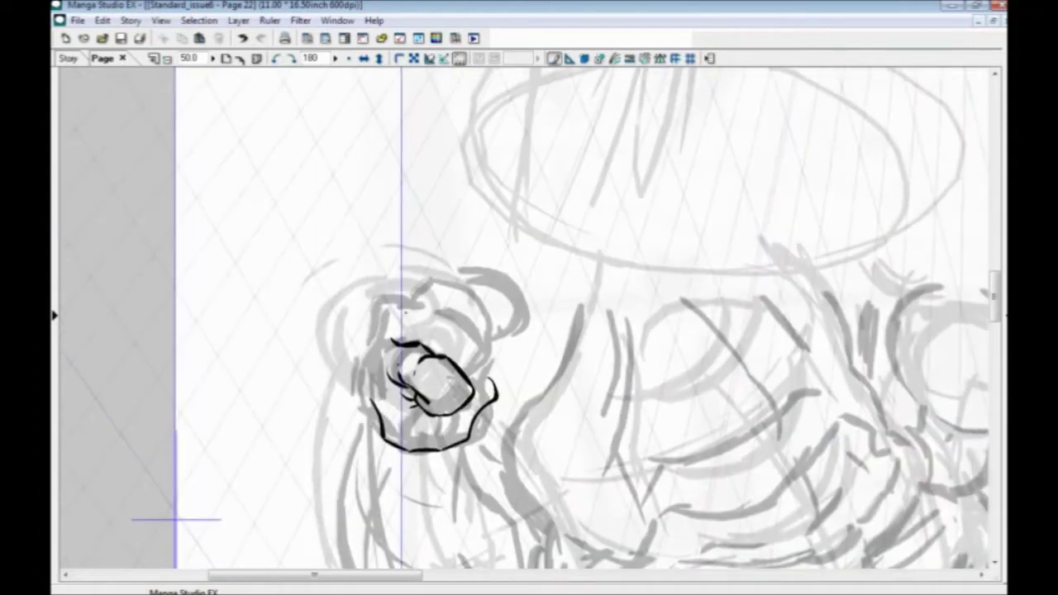
Step: Ink the curled fingers of the fist as nested contours with short knuckle creases
mouse_move(420, 313)
mouse_down()
mouse_move(444, 309)
mouse_move(486, 329)
mouse_move(491, 363)
mouse_move(478, 385)
mouse_up()
key(ctrl+z)
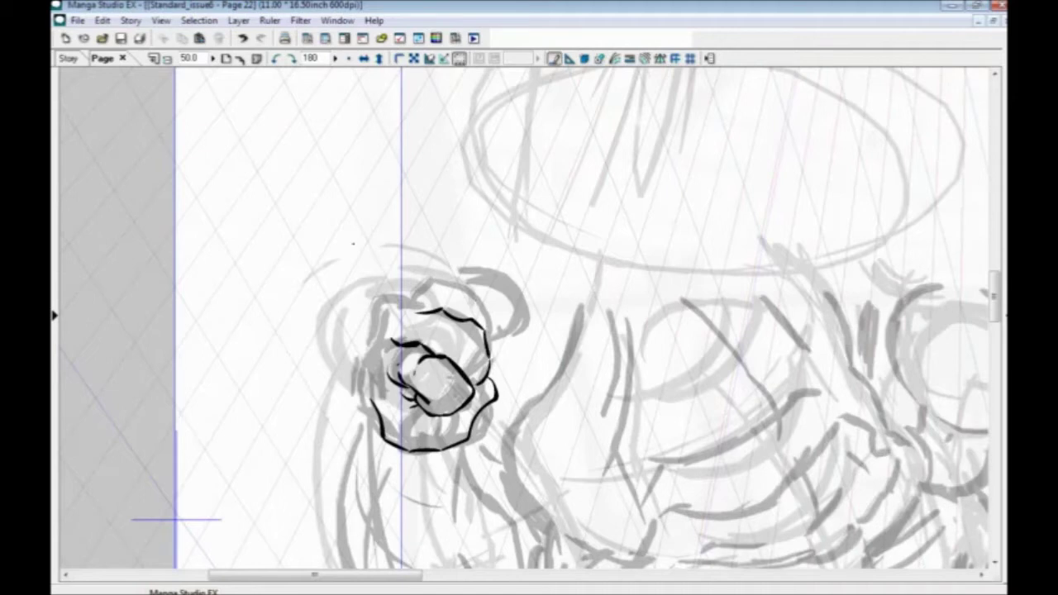
drag(473, 327, 429, 379)
mouse_move(422, 303)
mouse_down()
mouse_move(476, 294)
mouse_move(501, 370)
mouse_move(470, 284)
mouse_move(509, 334)
mouse_move(506, 352)
mouse_up()
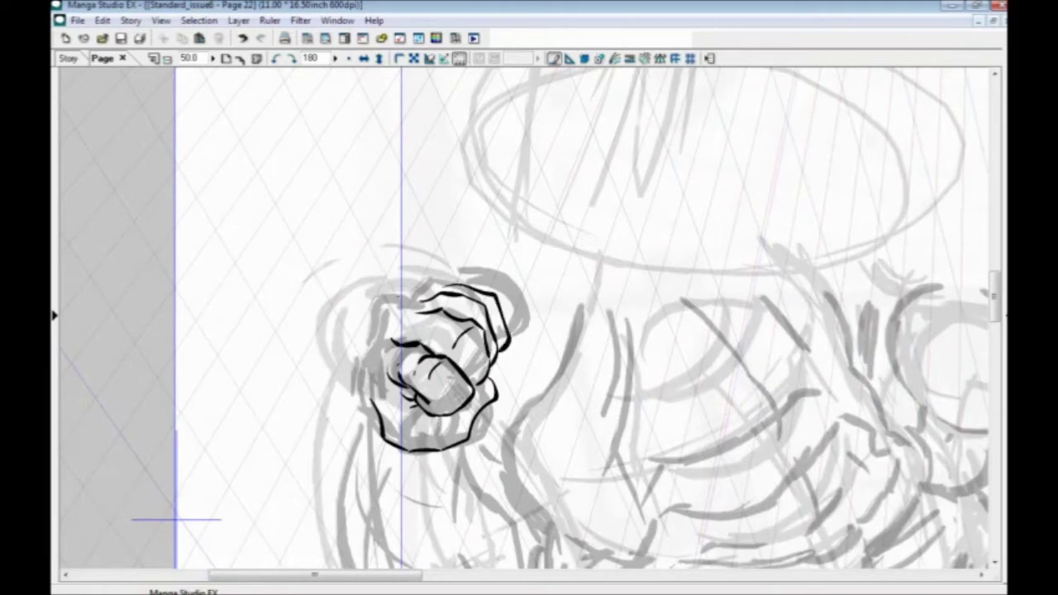
Step: Ink the outer edge of the fist from the curled fingers round to the wrist
mouse_move(413, 308)
mouse_down()
mouse_move(390, 312)
mouse_move(364, 353)
mouse_up()
drag(366, 355, 368, 390)
drag(376, 302, 379, 141)
drag(393, 269, 384, 309)
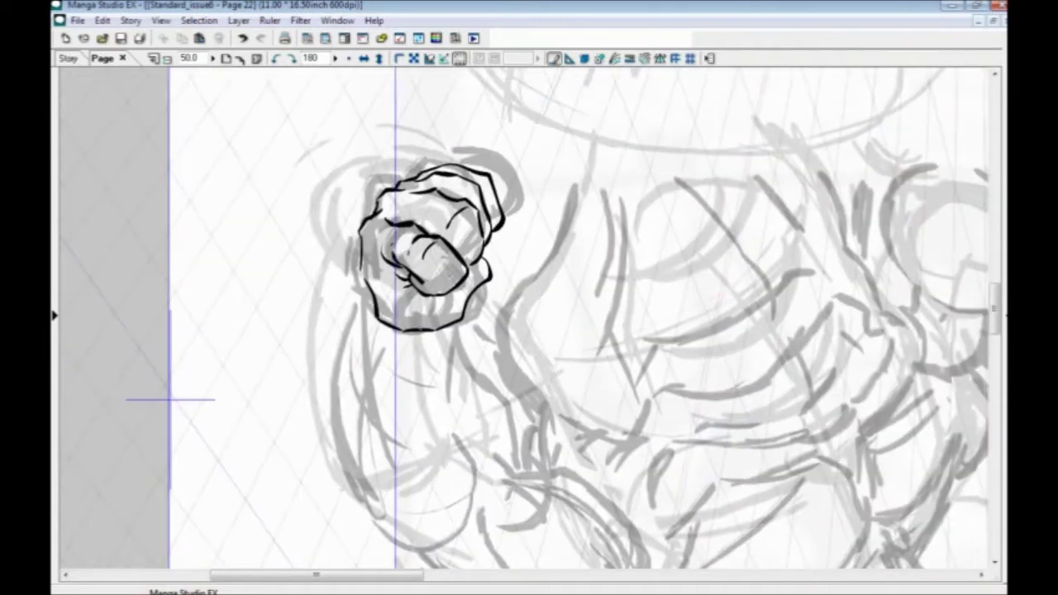
Step: Remove the fist's wrist-side contour and re-ink it with the page rotated to -135 degrees
mouse_move(489, 276)
mouse_down()
mouse_move(464, 322)
mouse_move(386, 327)
mouse_up()
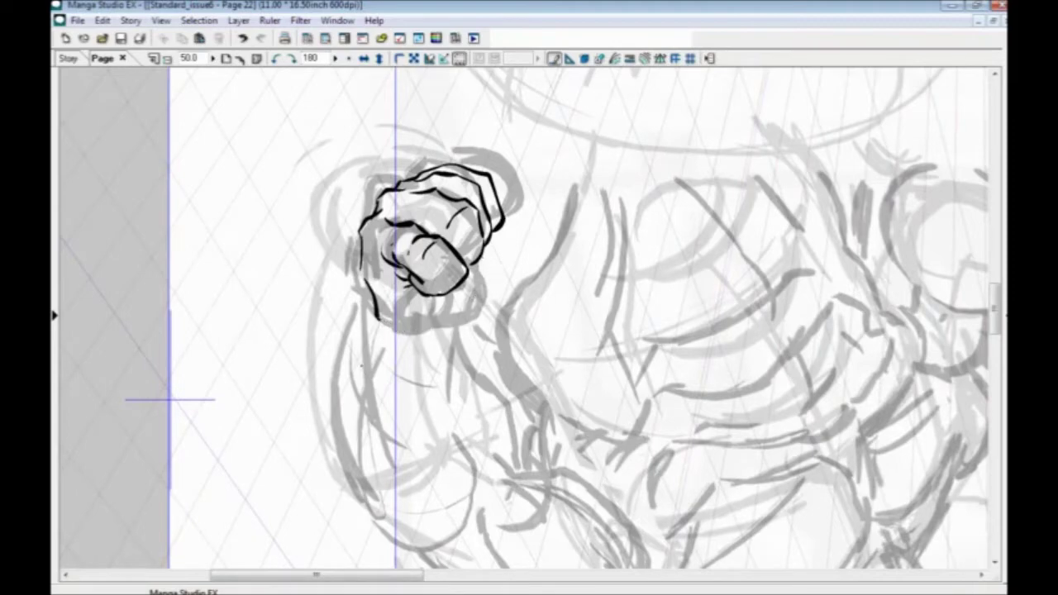
click(293, 59)
click(294, 60)
click(294, 59)
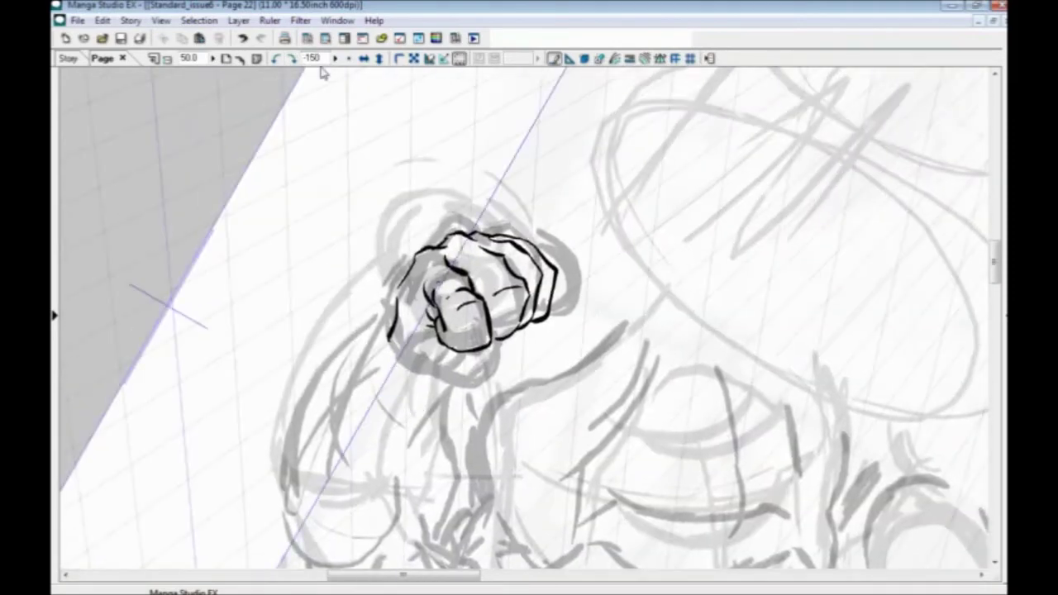
click(293, 59)
click(294, 60)
mouse_move(430, 312)
mouse_down()
mouse_move(432, 345)
mouse_move(459, 378)
mouse_move(510, 373)
mouse_move(519, 347)
mouse_up()
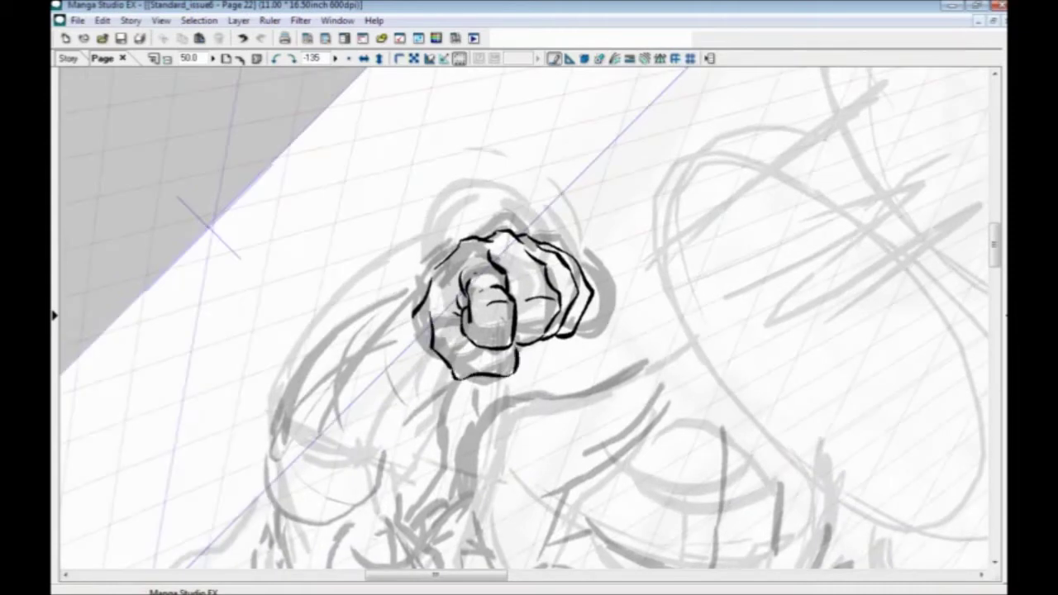
Step: Ink the start of the forearm's contour line running from the fist's wrist
drag(414, 318, 405, 338)
drag(331, 347, 352, 278)
drag(426, 267, 399, 300)
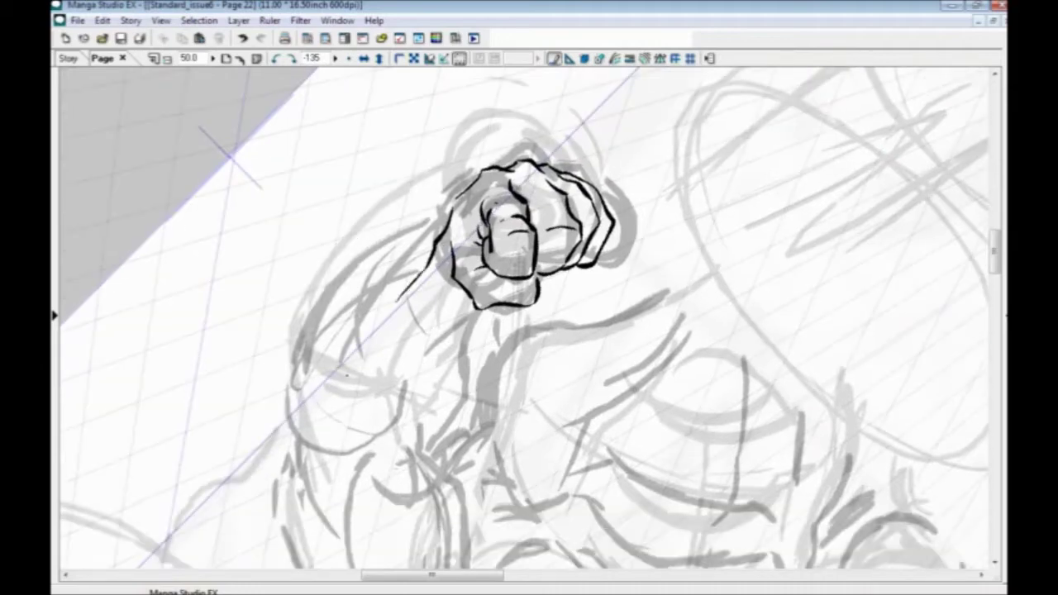
Step: Return the page rotation to 0 degrees and lasso the inked fist on Layer 5
click(293, 60)
click(294, 60)
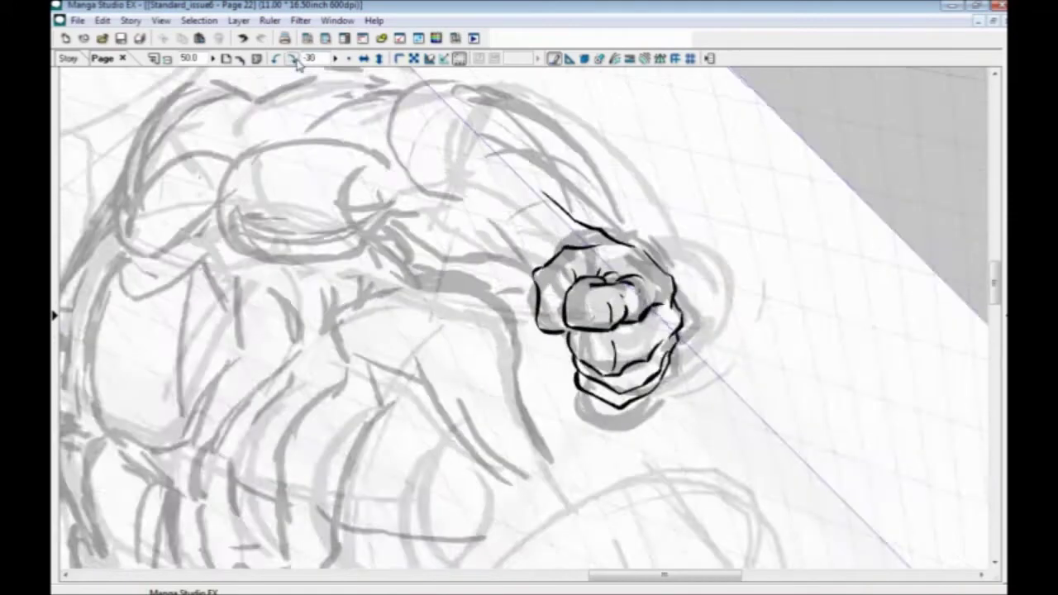
click(294, 59)
key(ctrl+minus)
key(ctrl+minus)
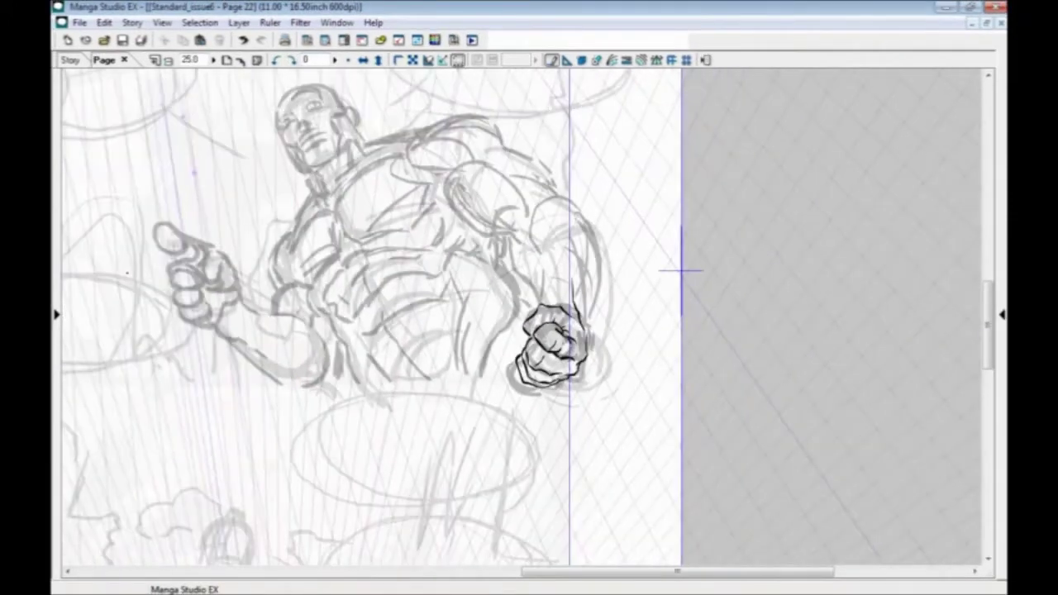
key(ctrl+plus)
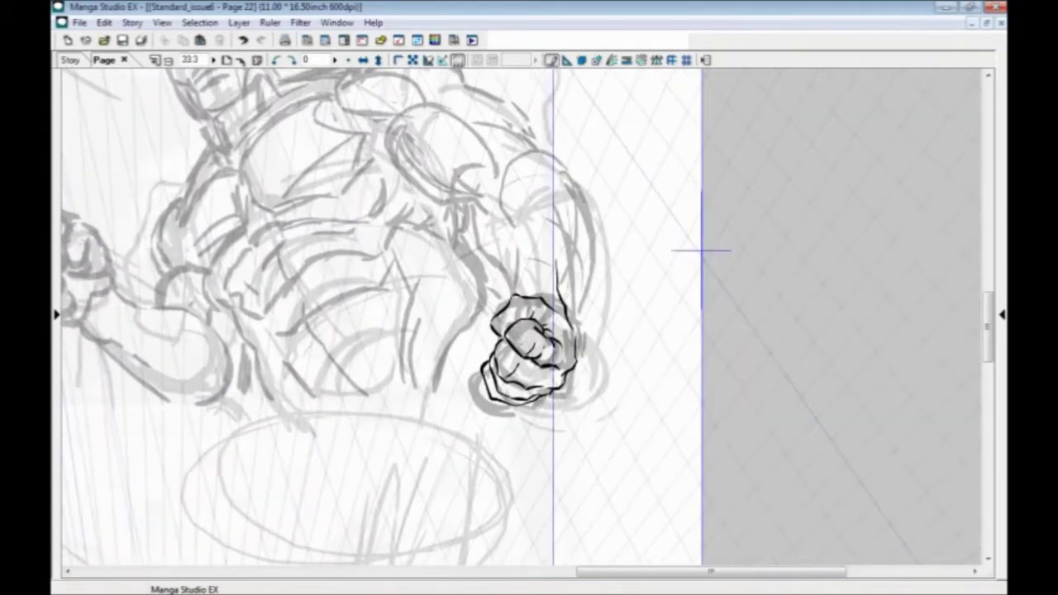
mouse_move(554, 235)
mouse_down()
mouse_move(547, 437)
mouse_move(482, 252)
mouse_up()
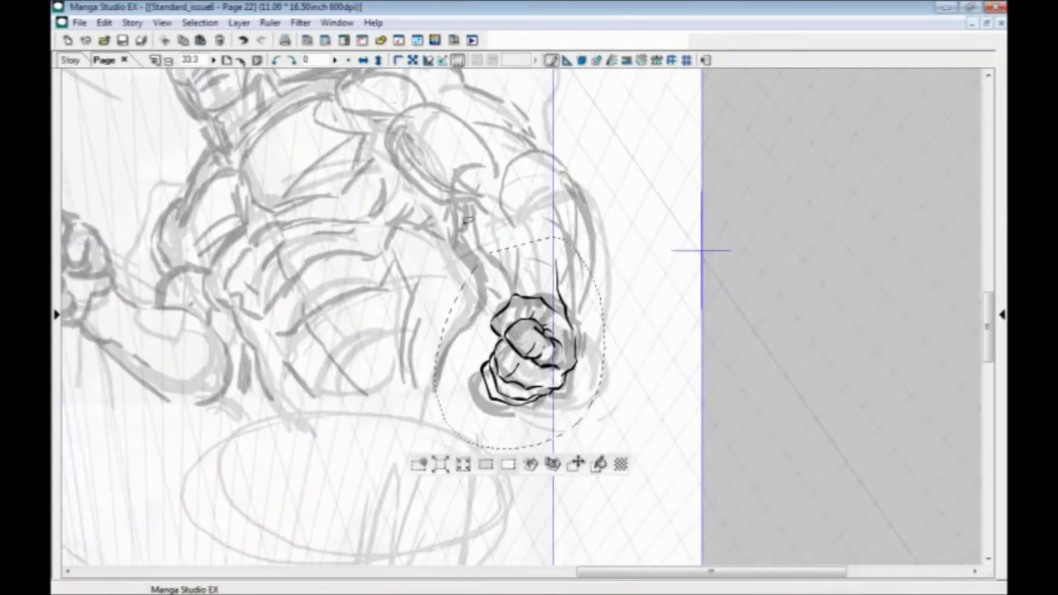
Step: Scale the lassoed fist to 120%, reposition it over the roughed hand, and clear the selection
key(ctrl+t)
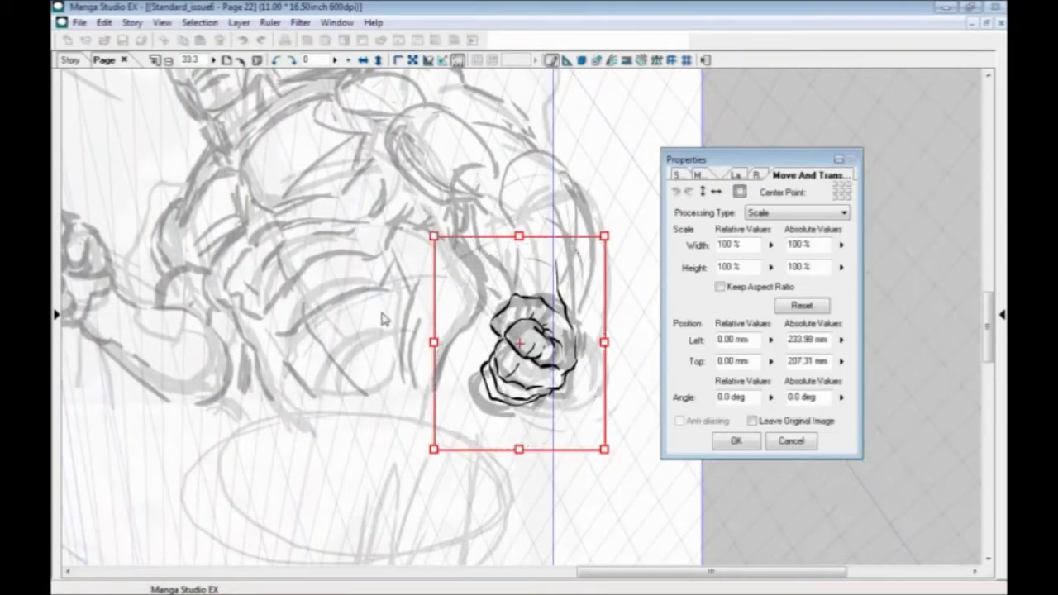
drag(434, 449, 414, 475)
drag(430, 430, 447, 417)
drag(341, 427, 358, 477)
mouse_move(446, 273)
mouse_down()
mouse_move(410, 227)
mouse_move(446, 260)
mouse_up()
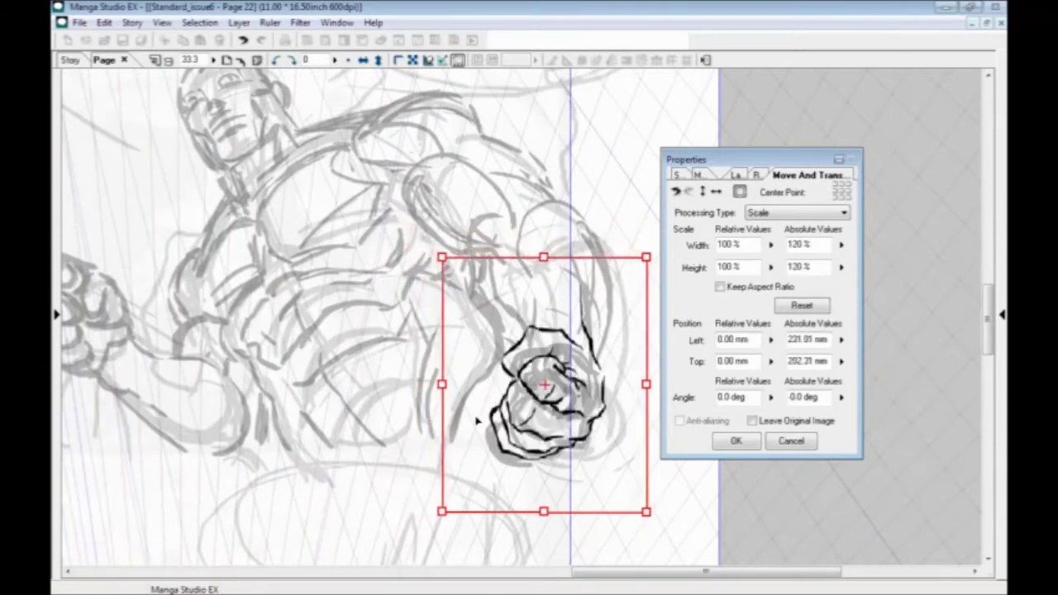
click(735, 440)
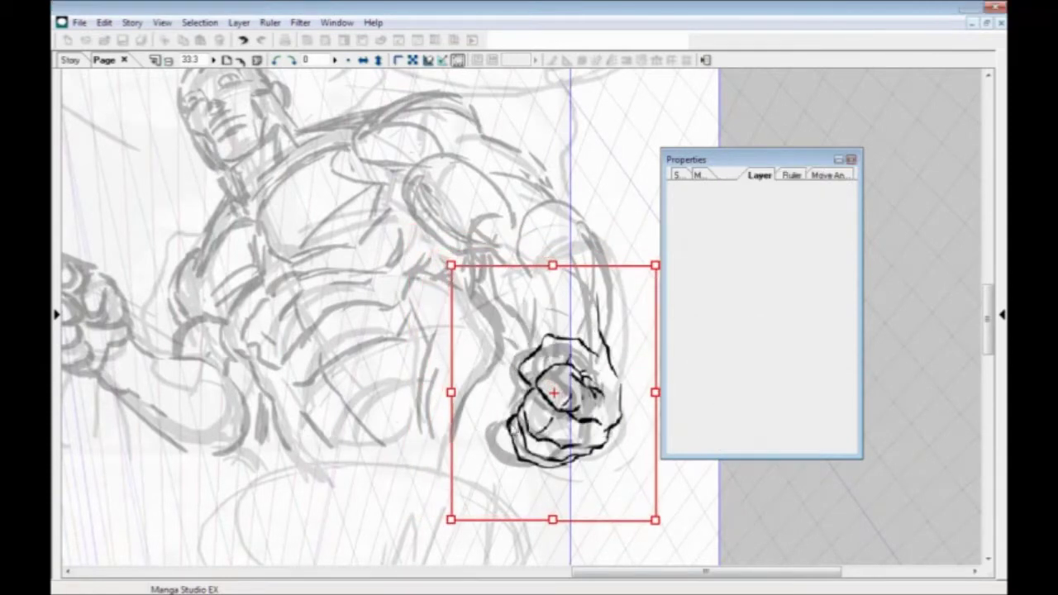
click(453, 536)
Step: Save the comic page with the enlarged fist
drag(320, 458, 380, 484)
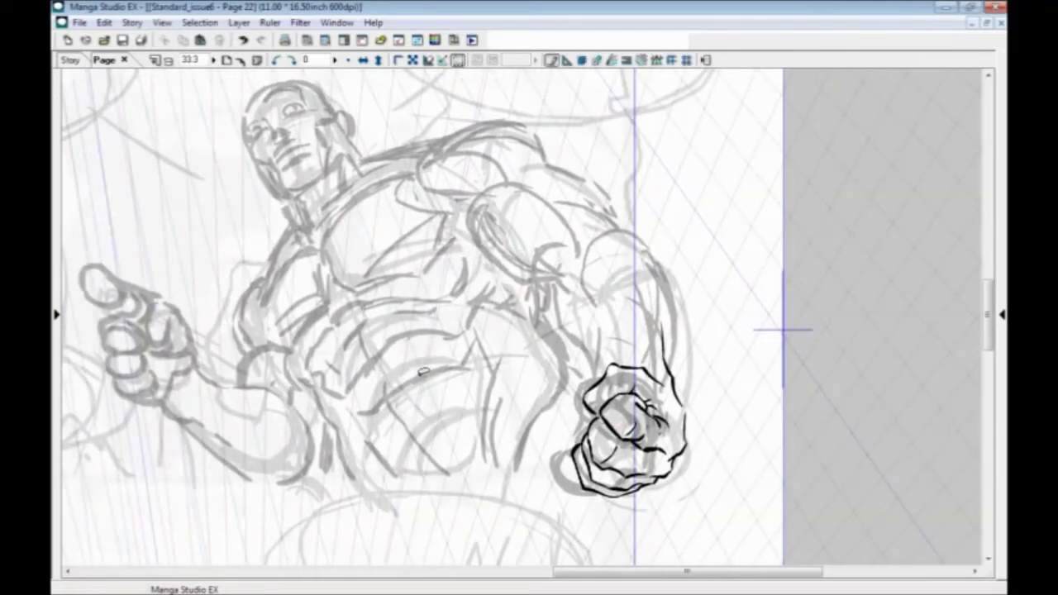
key(Tab)
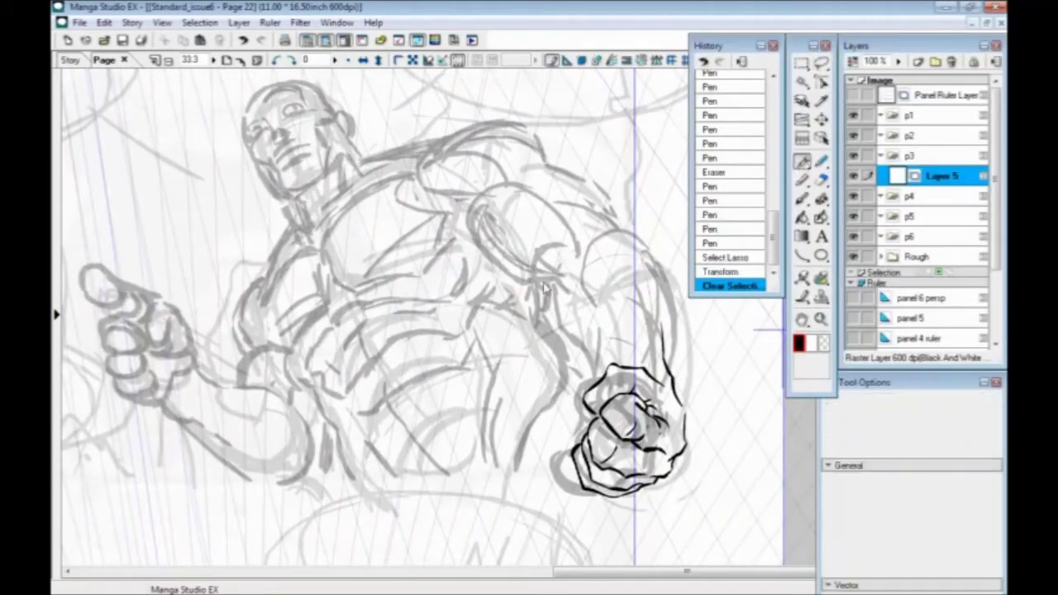
key(Tab)
drag(529, 353, 509, 355)
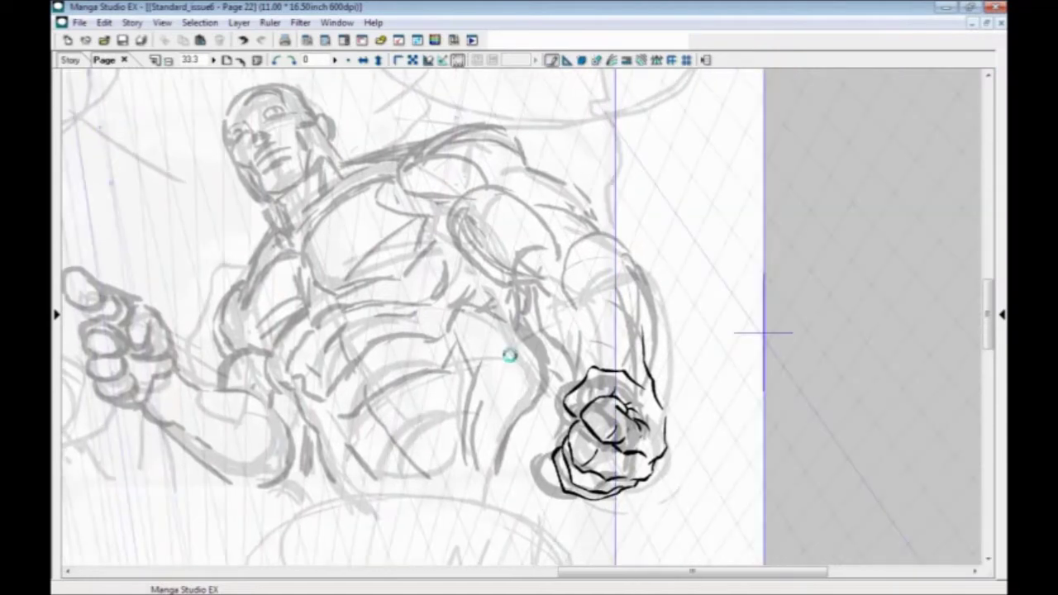
key(ctrl+s)
Step: Ink the forearm's rounded top at the elbow, its outer edge, and the tendon lines running down to the wrist
drag(489, 352, 437, 282)
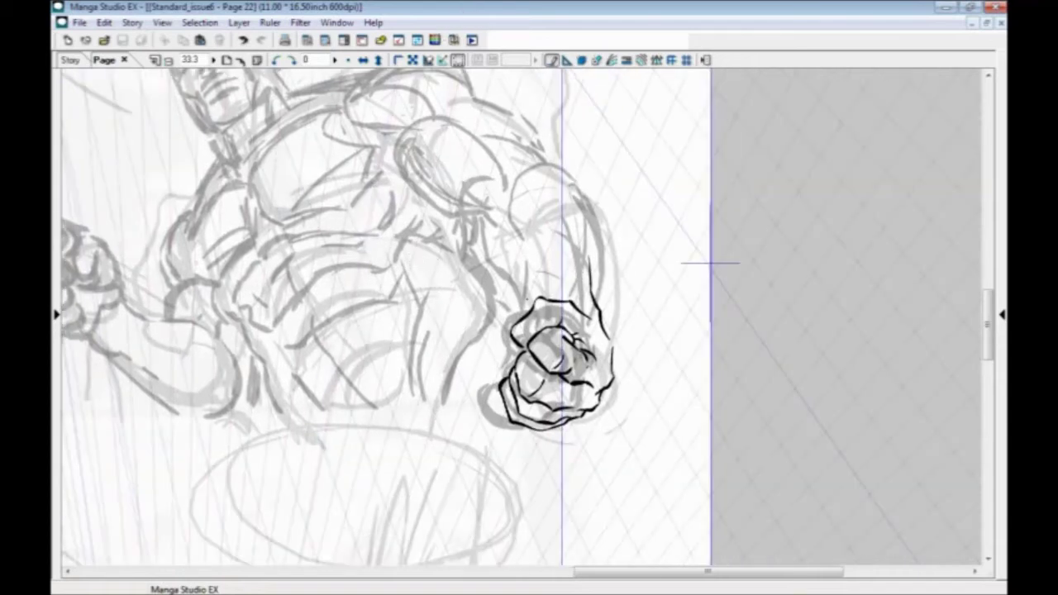
key(ctrl+plus)
drag(474, 315, 432, 353)
drag(612, 384, 618, 403)
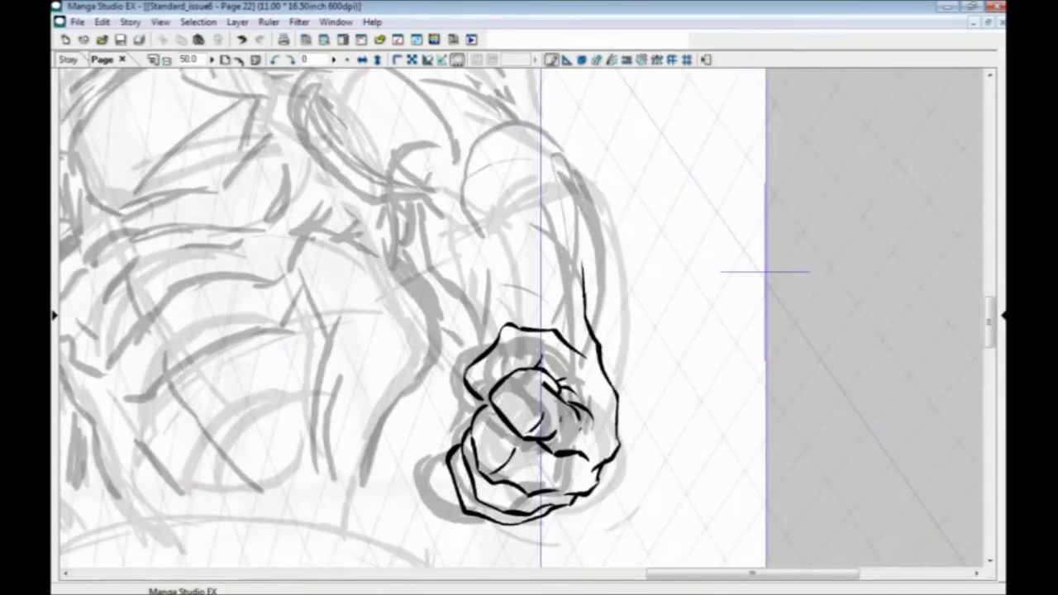
drag(453, 282, 454, 357)
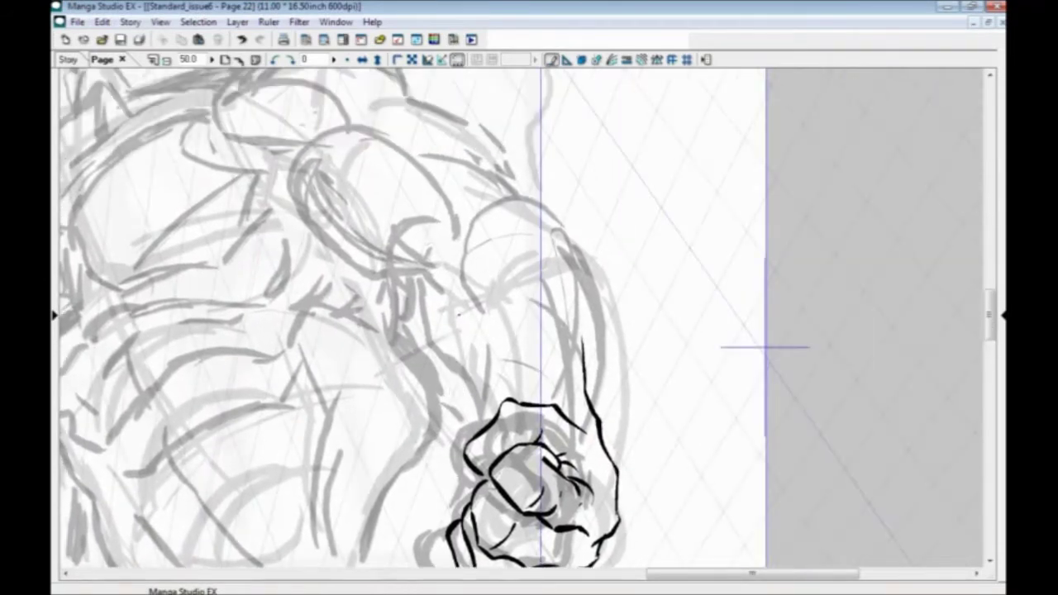
mouse_move(483, 312)
mouse_down()
mouse_move(459, 277)
mouse_move(503, 195)
mouse_move(584, 270)
mouse_move(569, 332)
mouse_up()
mouse_move(545, 273)
mouse_down()
mouse_move(564, 315)
mouse_move(574, 414)
mouse_up()
drag(582, 332, 577, 291)
drag(591, 409, 582, 283)
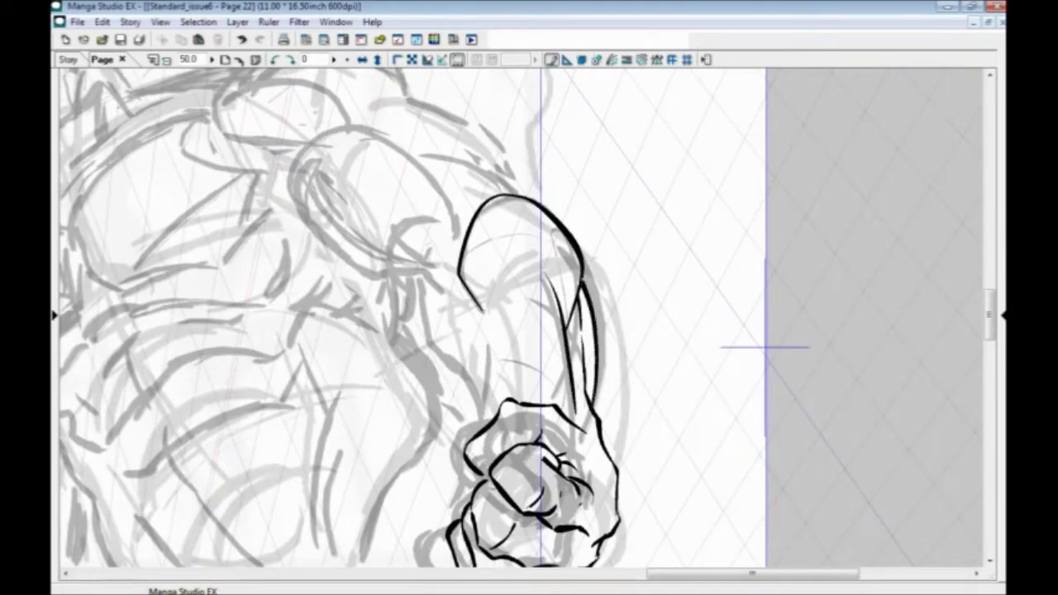
Step: Ink the inner forearm contour from the elbow crease to the wrist, with the short muscle line beside it
drag(489, 328, 486, 426)
drag(409, 340, 419, 311)
mouse_move(421, 252)
mouse_down()
mouse_move(430, 312)
mouse_move(496, 379)
mouse_up()
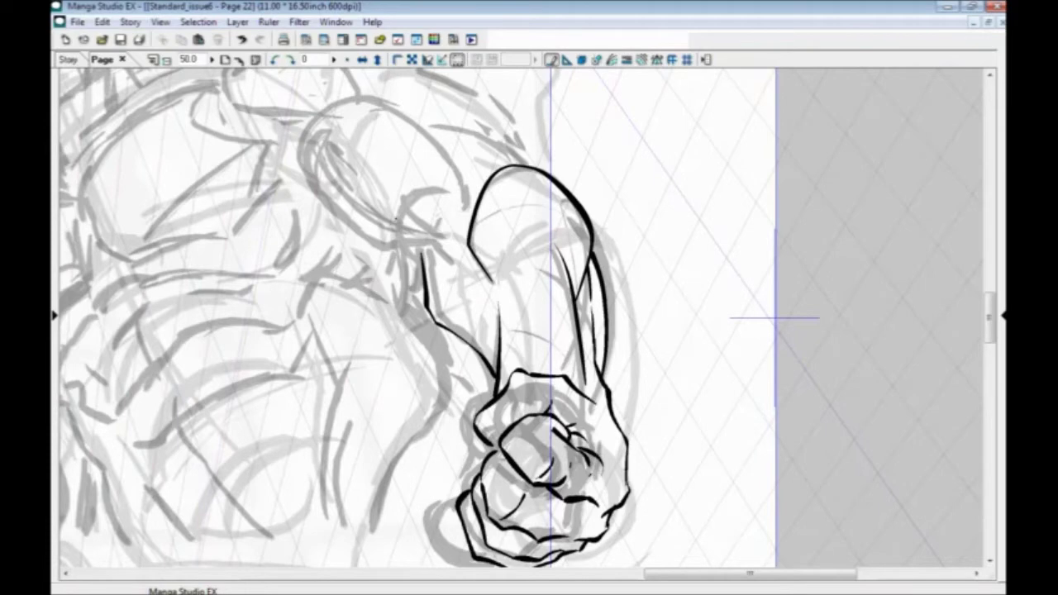
Step: Ink the outline of the biceps from the inner elbow around its top to where it meets the forearm
drag(360, 142, 369, 179)
drag(423, 344, 505, 447)
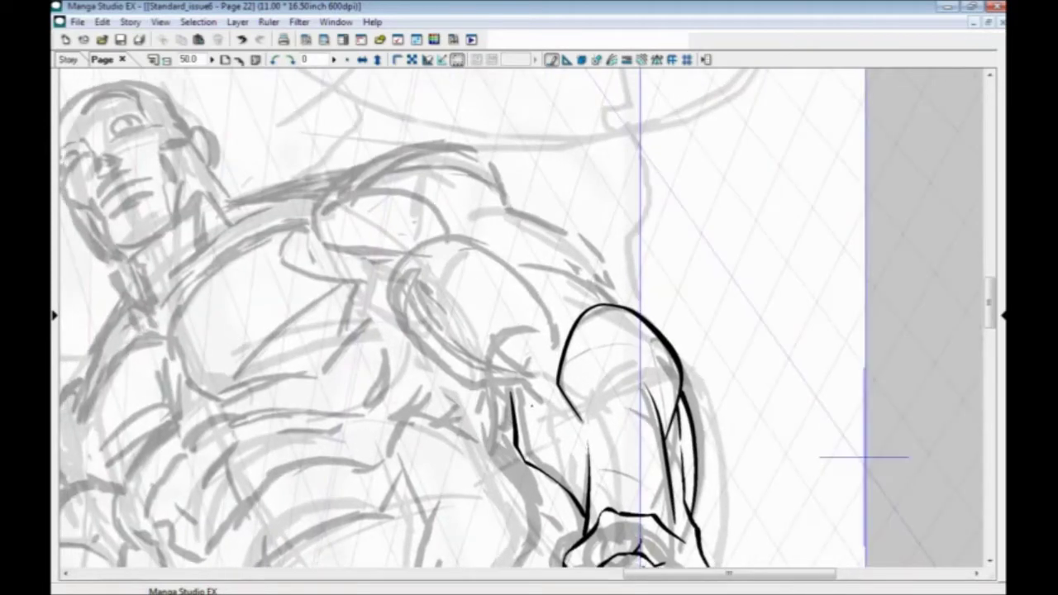
mouse_move(529, 408)
mouse_down()
mouse_move(453, 380)
mouse_move(400, 326)
mouse_move(386, 278)
mouse_move(441, 238)
mouse_move(473, 241)
mouse_up()
mouse_move(472, 307)
mouse_down()
mouse_move(416, 331)
mouse_move(506, 352)
mouse_move(508, 389)
mouse_up()
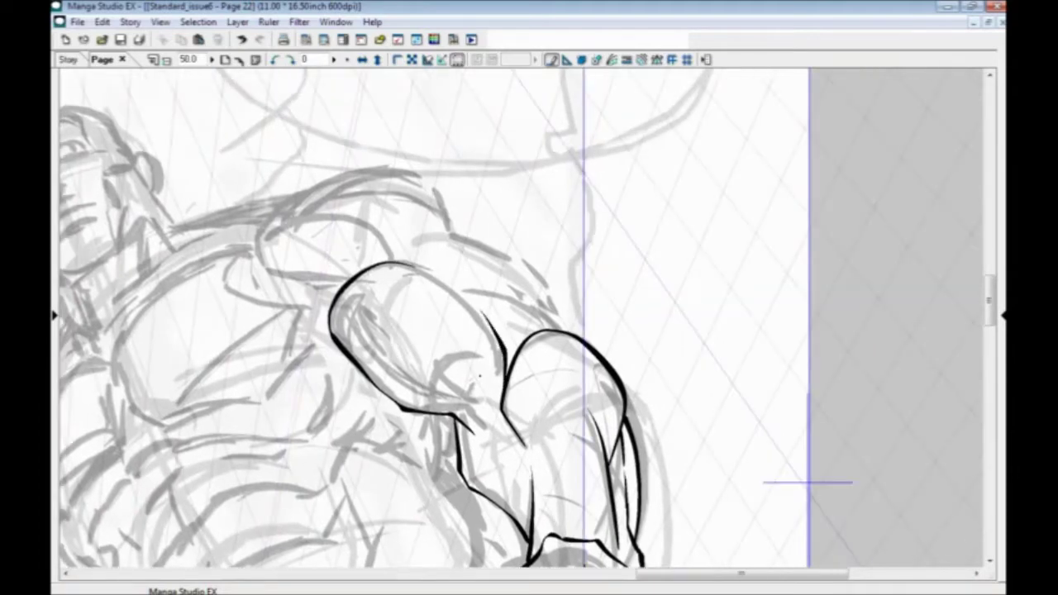
mouse_move(432, 367)
mouse_down()
mouse_move(472, 394)
mouse_move(497, 372)
mouse_up()
drag(394, 361, 364, 284)
mouse_move(460, 300)
mouse_down()
mouse_move(416, 329)
mouse_move(427, 311)
mouse_move(449, 339)
mouse_move(438, 346)
mouse_move(452, 330)
mouse_move(463, 352)
mouse_up()
key(ctrl+z)
key(ctrl+z)
key(ctrl+z)
Step: Ink the small round knob and creases at the inner elbow, and add the missing contour on the fist's inner side
mouse_move(462, 350)
mouse_down()
mouse_move(473, 376)
mouse_move(472, 337)
mouse_up()
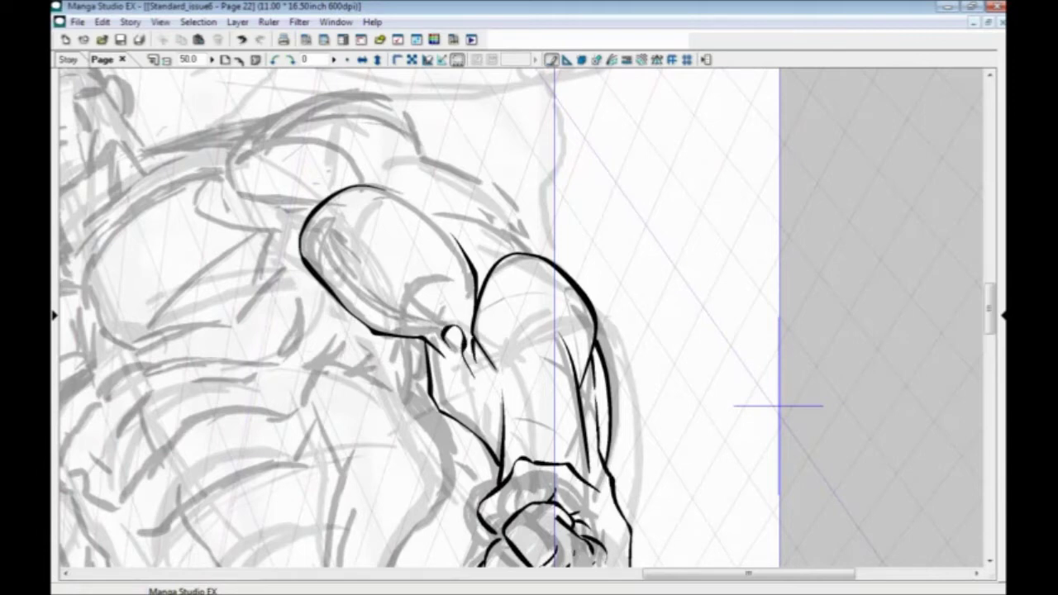
drag(387, 378, 337, 270)
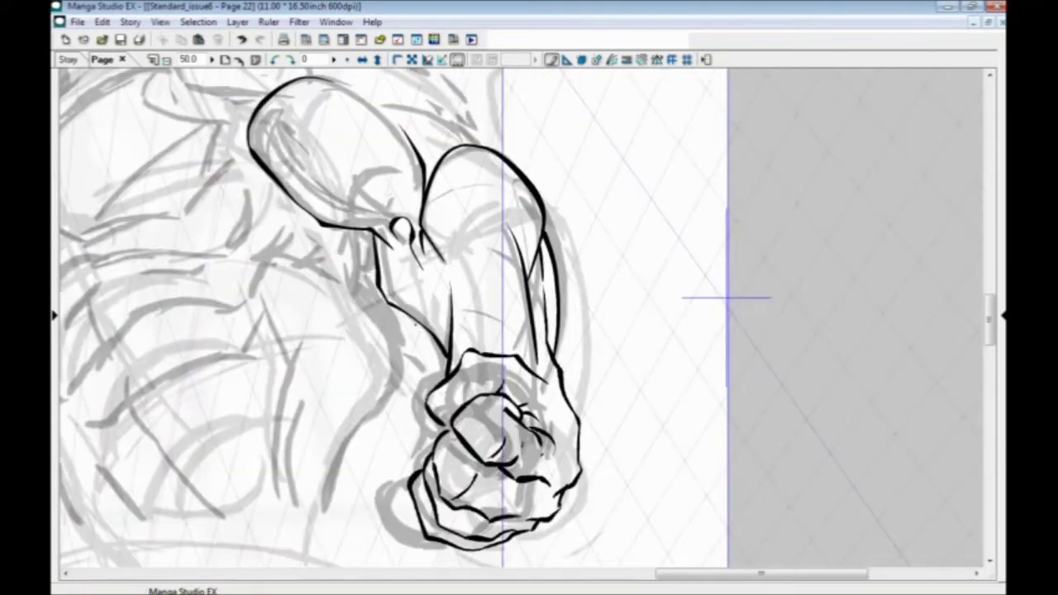
drag(384, 357, 382, 317)
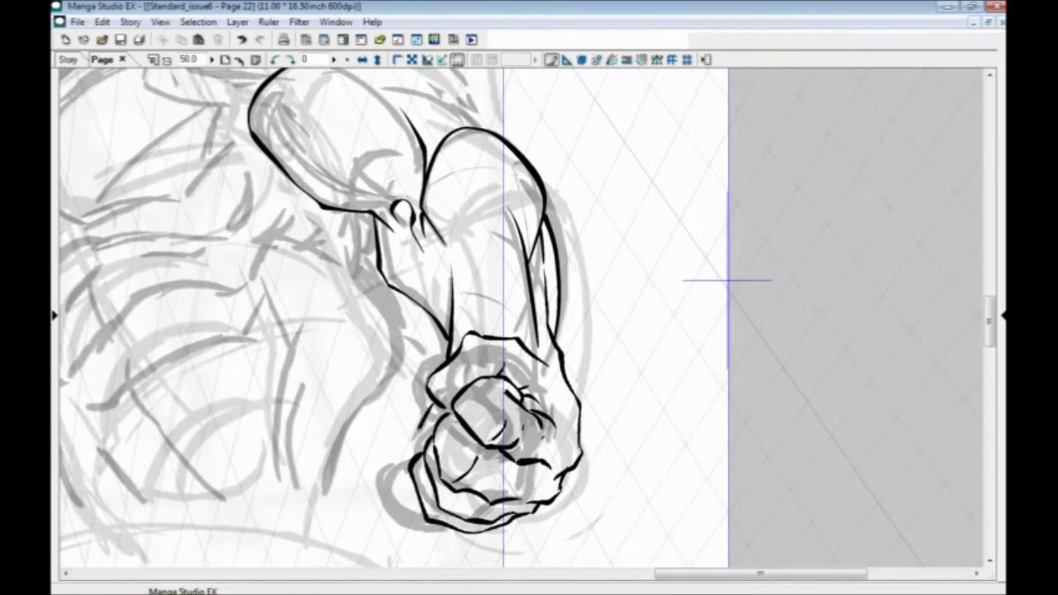
drag(396, 420, 451, 311)
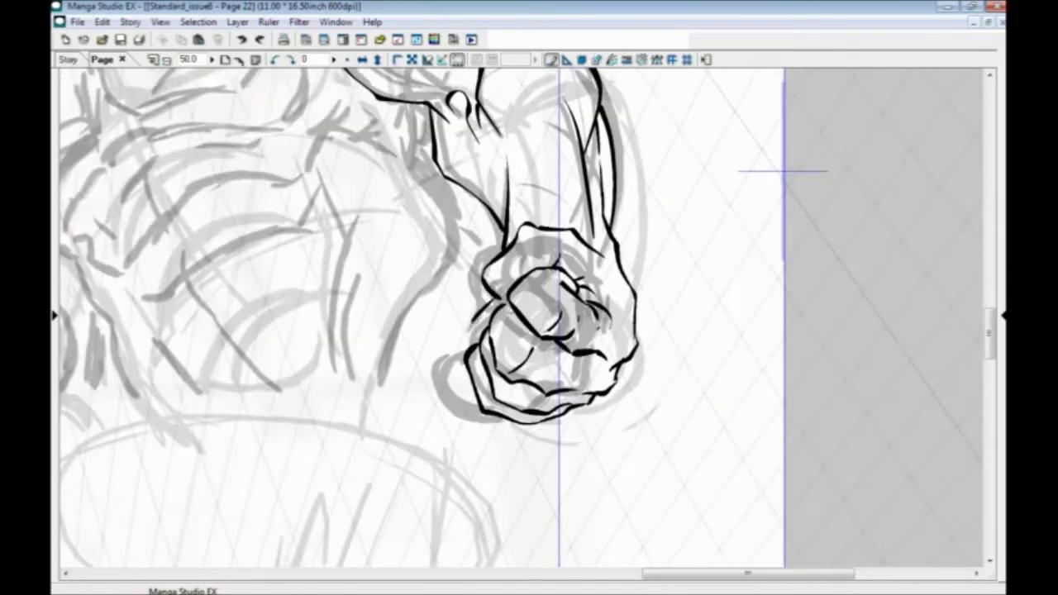
drag(329, 293, 328, 355)
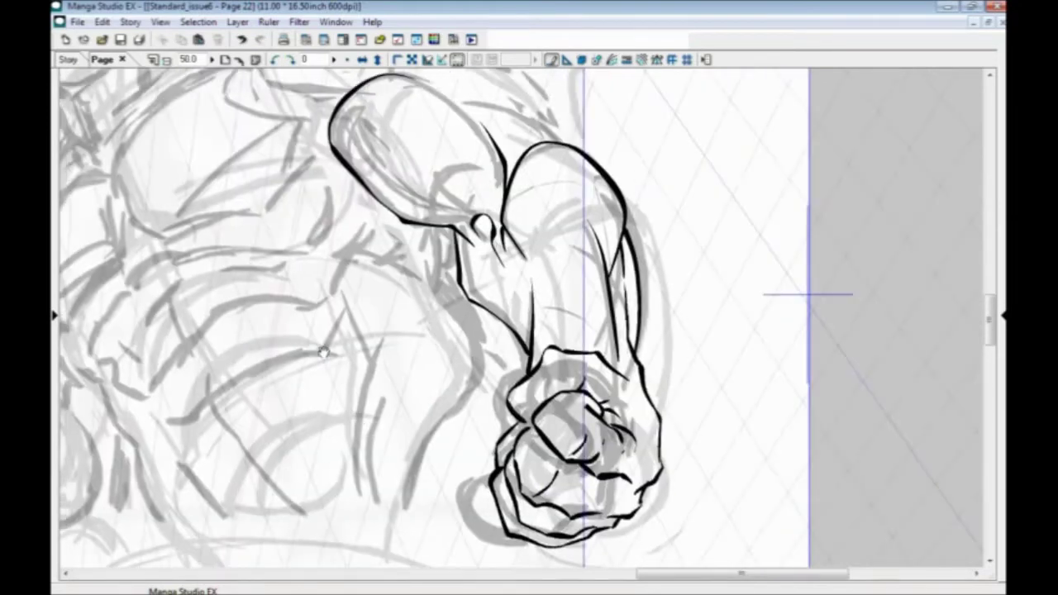
Step: Ink the back of the upper arm between the elbow and the shoulder, undoing the last stroke
drag(436, 348, 461, 546)
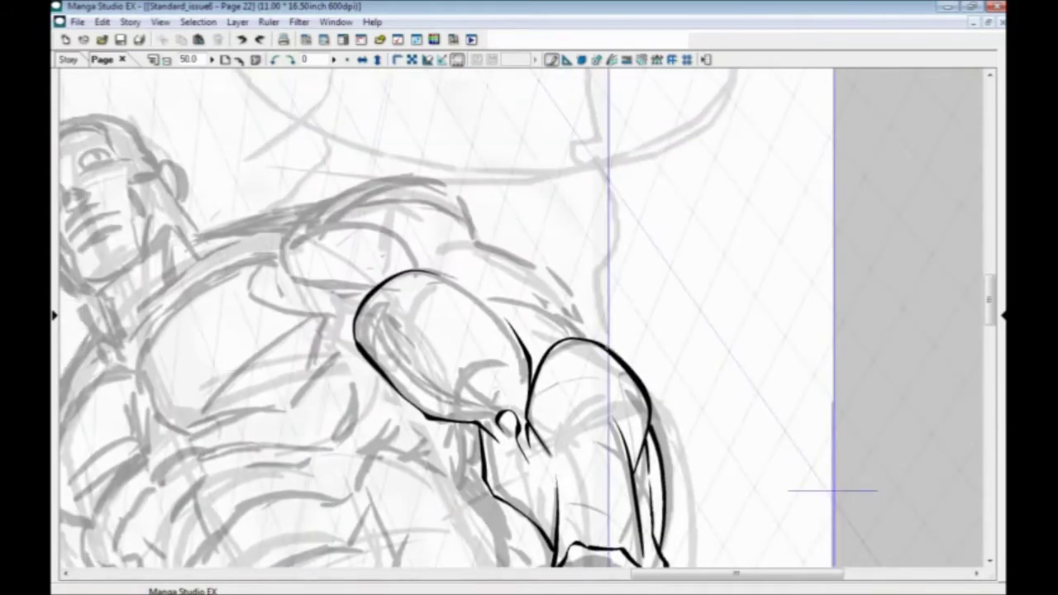
drag(596, 333, 606, 346)
drag(556, 306, 579, 328)
mouse_move(549, 296)
mouse_down()
mouse_move(523, 274)
mouse_move(444, 261)
mouse_move(566, 338)
mouse_move(572, 311)
mouse_move(494, 243)
mouse_move(459, 237)
mouse_up()
drag(244, 303, 455, 313)
mouse_move(621, 278)
mouse_down()
mouse_move(599, 242)
mouse_move(511, 233)
mouse_move(483, 269)
mouse_move(491, 238)
mouse_move(567, 225)
mouse_move(634, 273)
mouse_move(666, 243)
mouse_move(570, 202)
mouse_move(507, 230)
mouse_up()
key(ctrl+z)
Step: Ink the overlapping shoulder muscles above the biceps and the outline of the adjoining chest muscle
mouse_move(559, 201)
mouse_down()
mouse_move(648, 209)
mouse_move(680, 242)
mouse_up()
drag(447, 323, 540, 248)
mouse_move(630, 192)
mouse_down()
mouse_move(572, 188)
mouse_move(534, 220)
mouse_move(534, 200)
mouse_move(491, 226)
mouse_move(451, 283)
mouse_up()
key(ctrl+z)
key(ctrl+z)
mouse_move(573, 192)
mouse_down()
mouse_move(496, 226)
mouse_move(446, 291)
mouse_move(381, 264)
mouse_move(371, 300)
mouse_move(408, 326)
mouse_move(523, 300)
mouse_move(565, 249)
mouse_up()
drag(419, 181, 416, 257)
drag(577, 285, 428, 282)
mouse_move(483, 317)
mouse_down()
mouse_move(466, 285)
mouse_move(514, 255)
mouse_up()
mouse_move(286, 379)
mouse_down()
mouse_move(269, 307)
mouse_move(131, 261)
mouse_up()
Step: Check the figure in a horizontally mirrored page view, restore the normal view, and save the page
key(ctrl+minus)
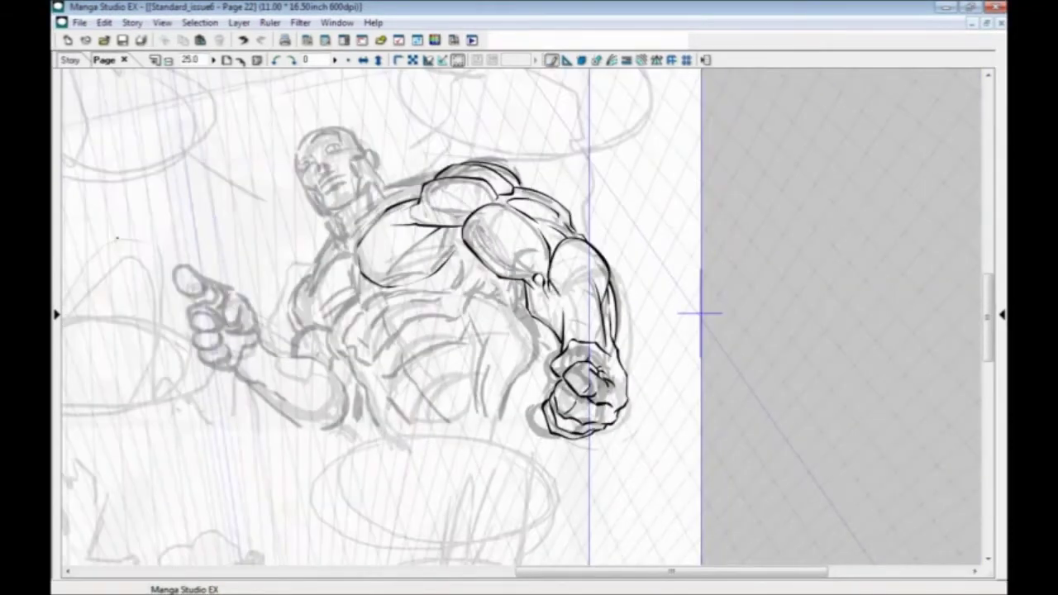
drag(314, 252, 385, 294)
click(363, 60)
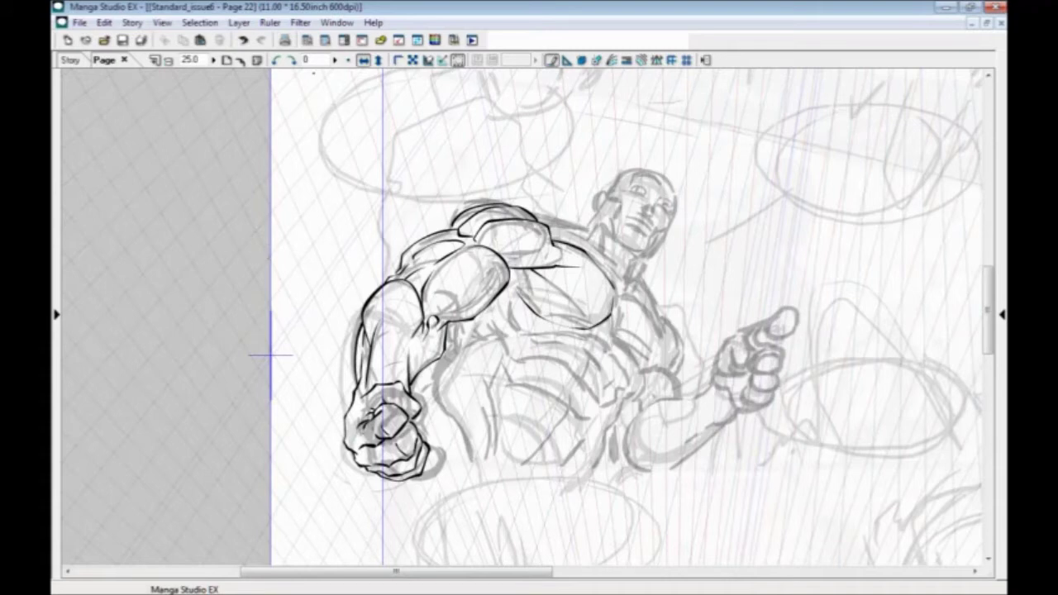
click(364, 59)
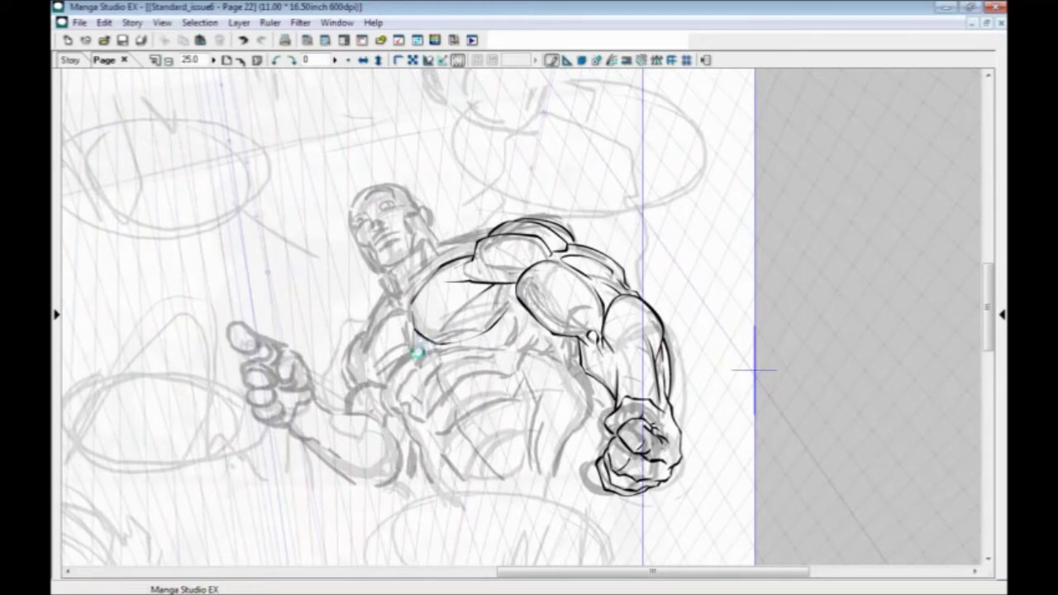
key(ctrl+s)
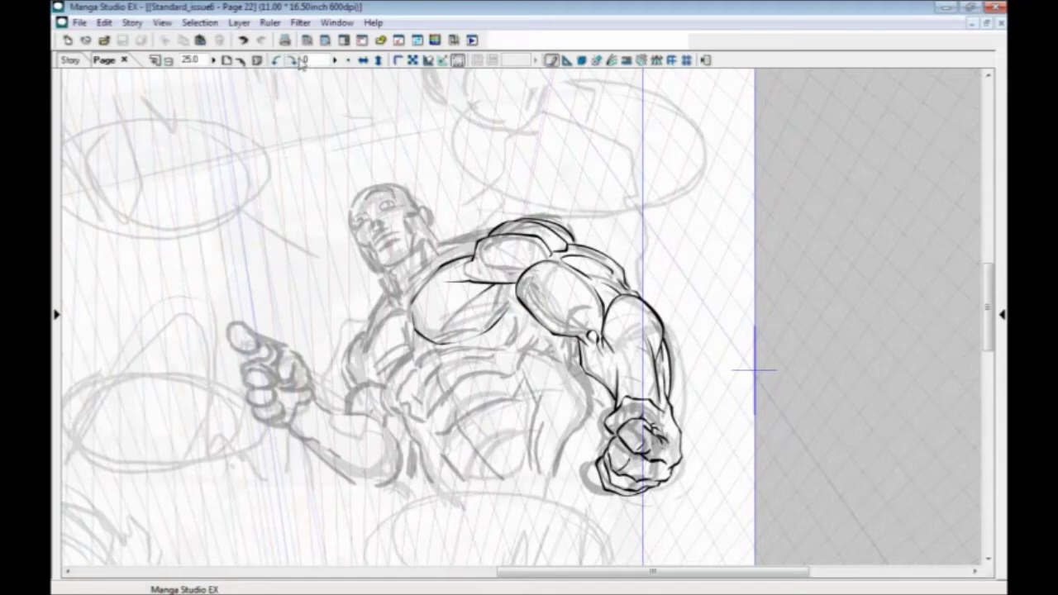
Step: Examine the inked figure with the page view rotated to -90 degrees, and return the rotation to 0 degrees
click(276, 60)
click(276, 60)
click(276, 61)
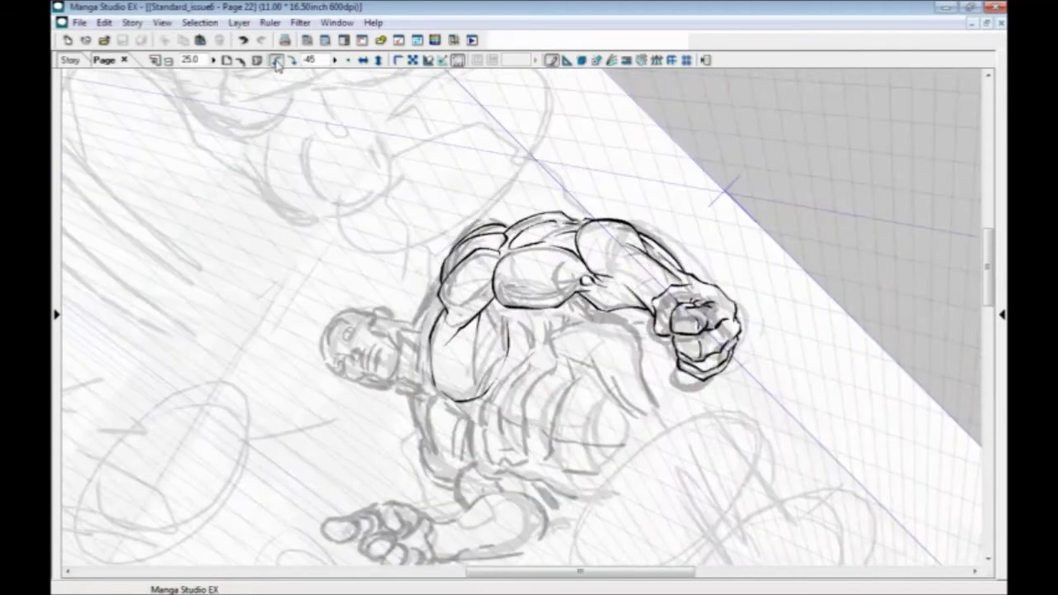
click(276, 61)
click(276, 61)
click(276, 61)
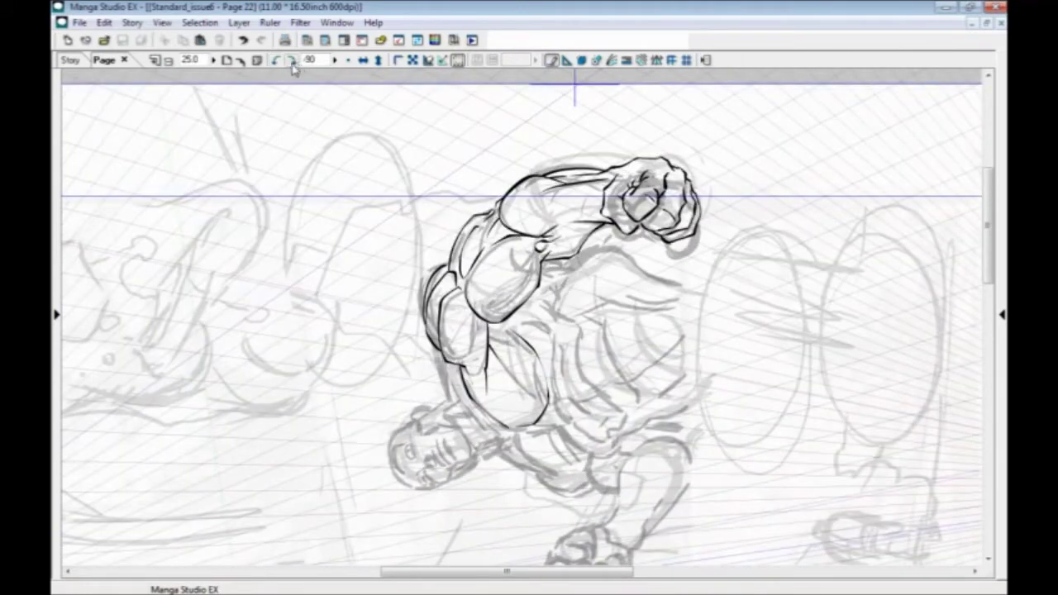
click(292, 62)
click(292, 61)
click(292, 61)
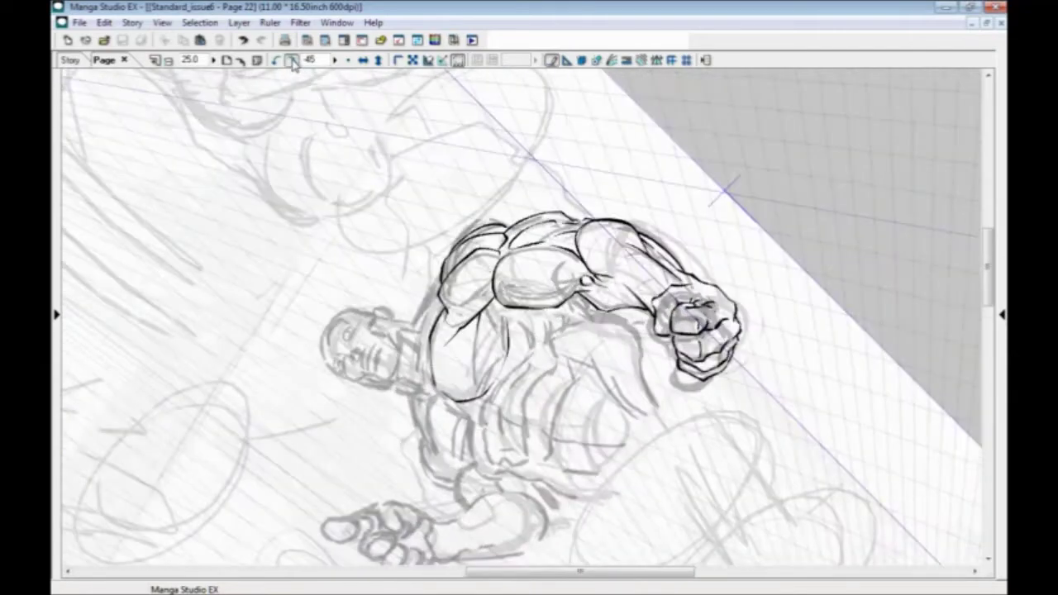
click(292, 61)
click(292, 61)
click(292, 61)
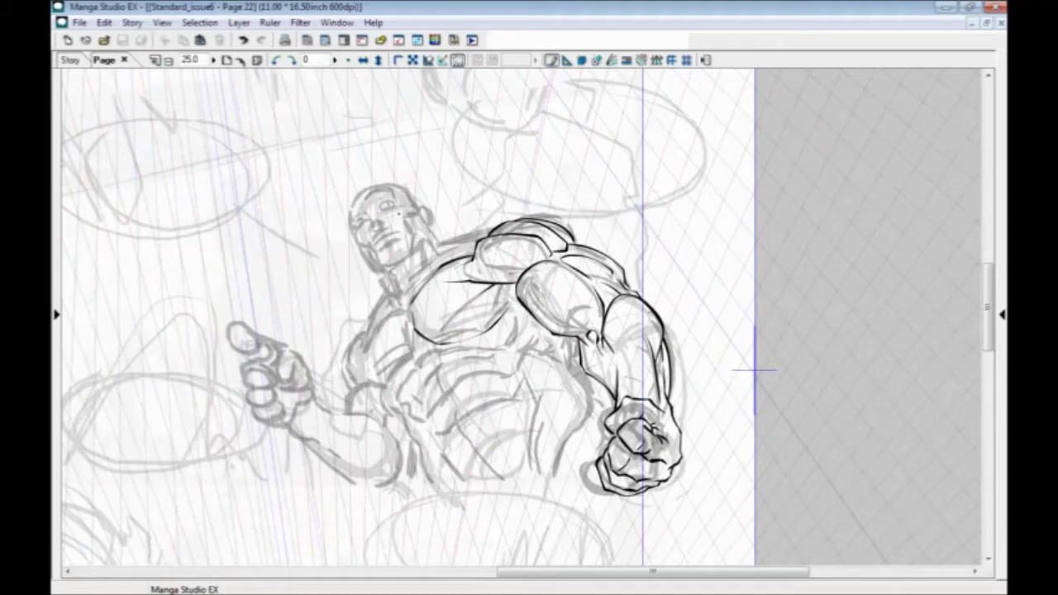
Step: Ink the oval shoulder muscle of the pointing arm, on the far side of the chest
drag(365, 317, 376, 248)
key(ctrl+plus)
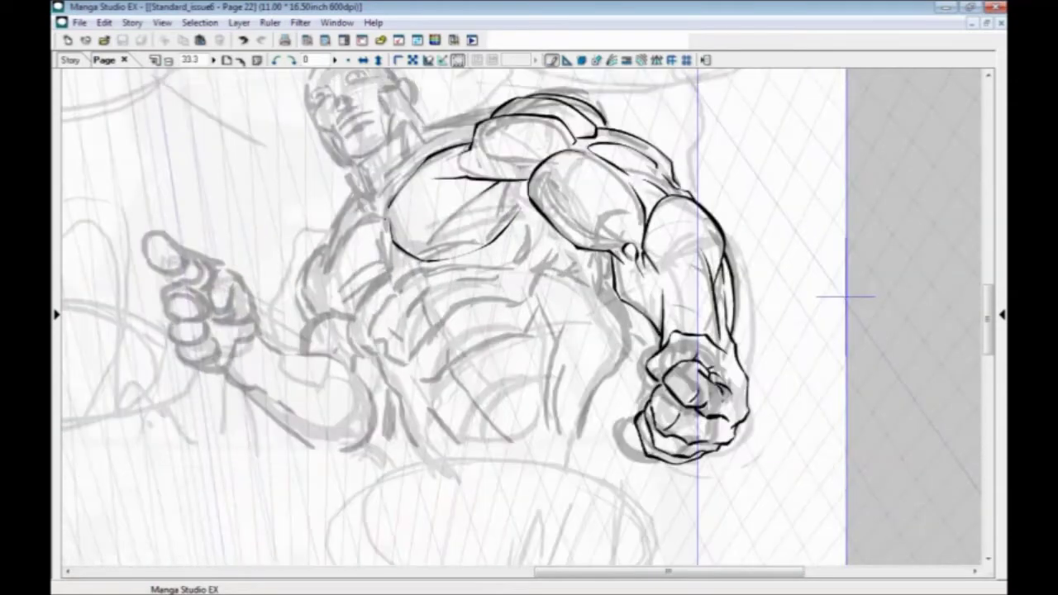
drag(342, 549, 443, 465)
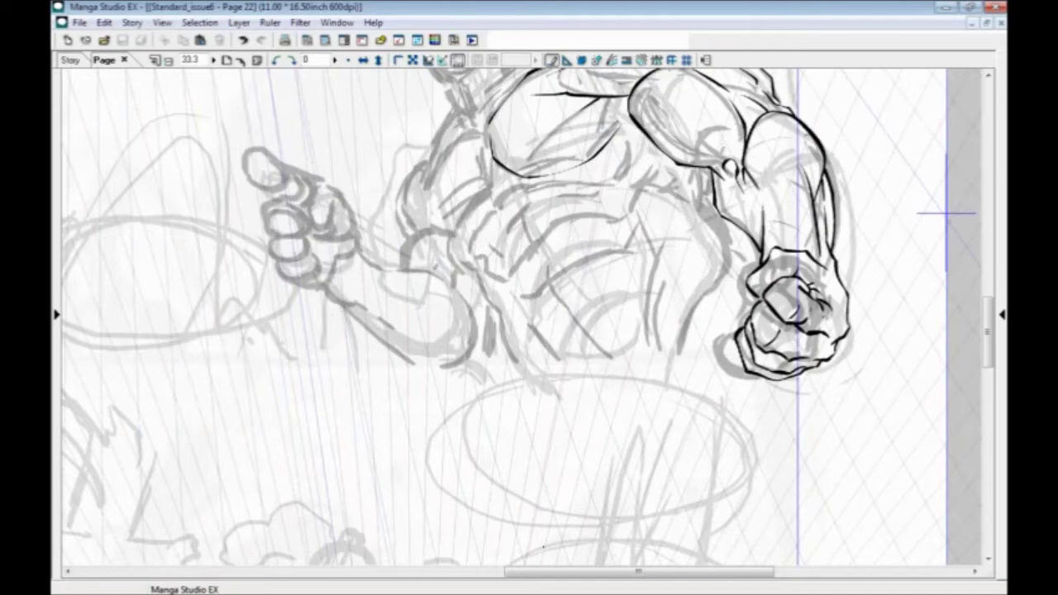
drag(329, 278, 386, 313)
drag(337, 216, 339, 365)
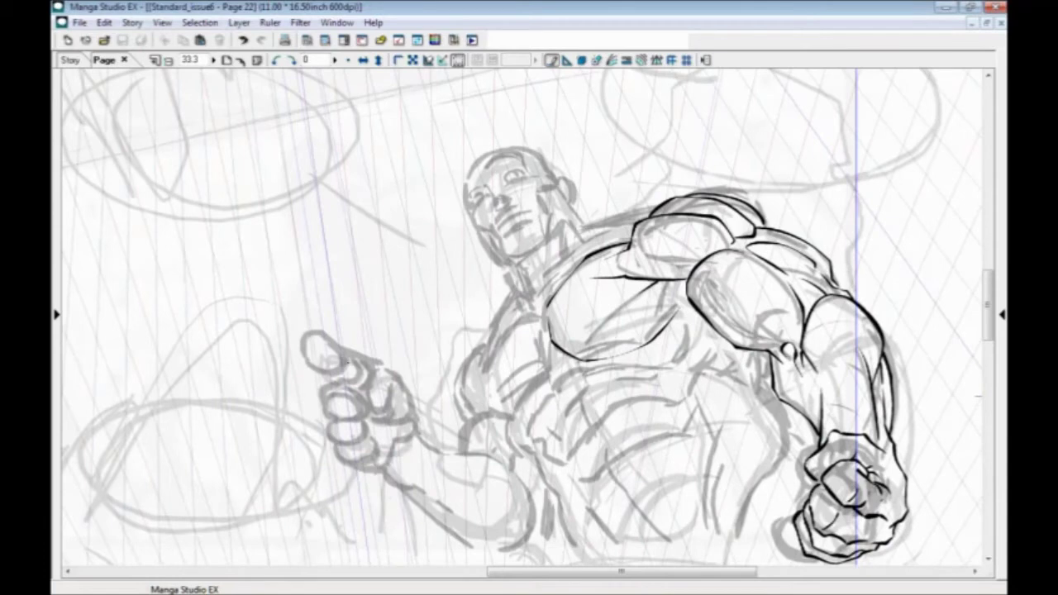
drag(382, 378, 374, 351)
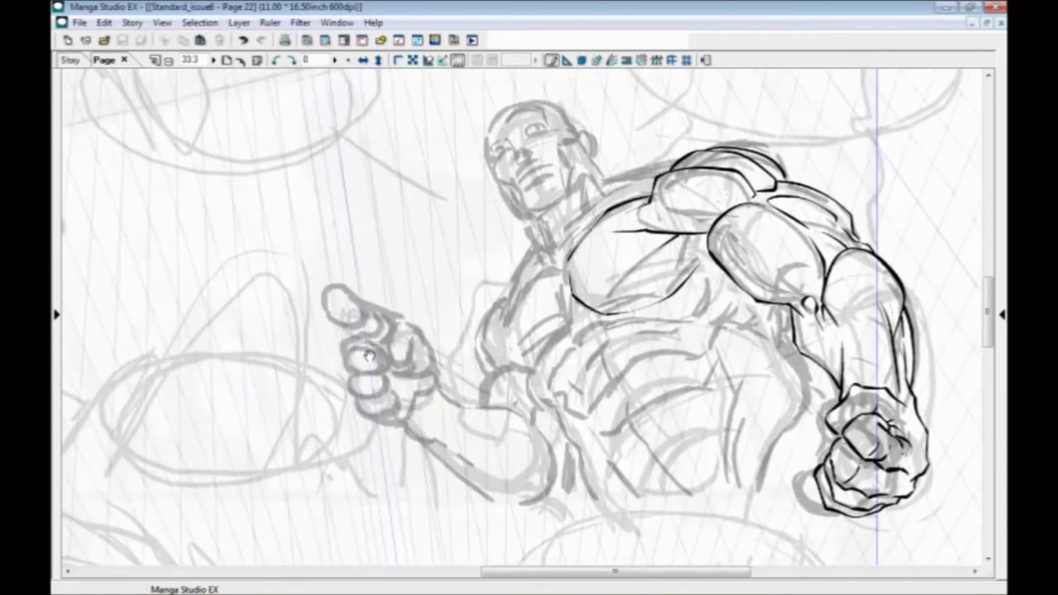
drag(475, 334, 459, 300)
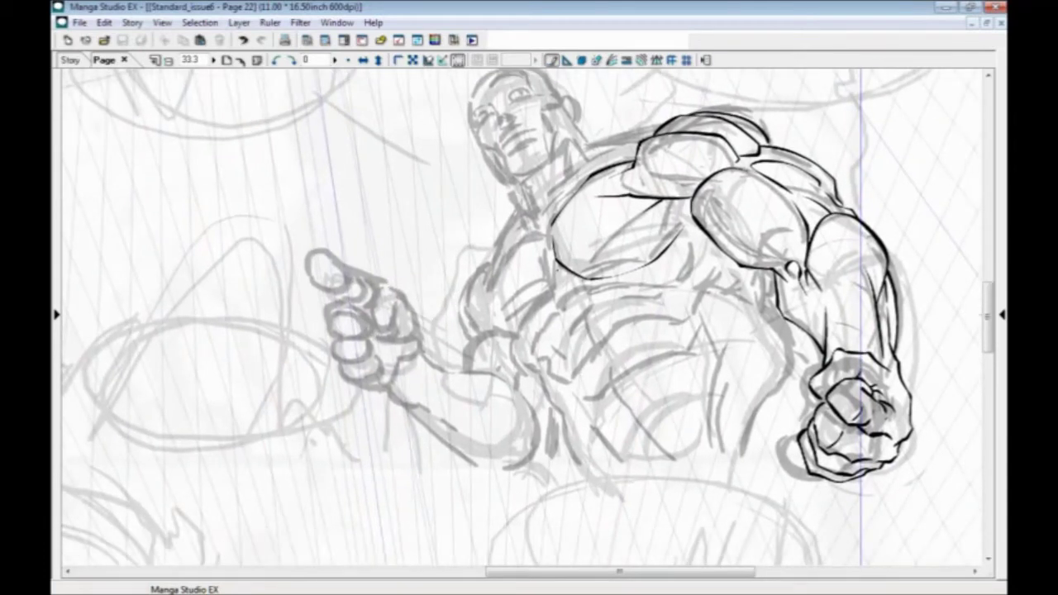
mouse_move(555, 266)
mouse_down()
mouse_move(522, 332)
mouse_move(487, 329)
mouse_move(484, 304)
mouse_move(511, 248)
mouse_move(553, 234)
mouse_up()
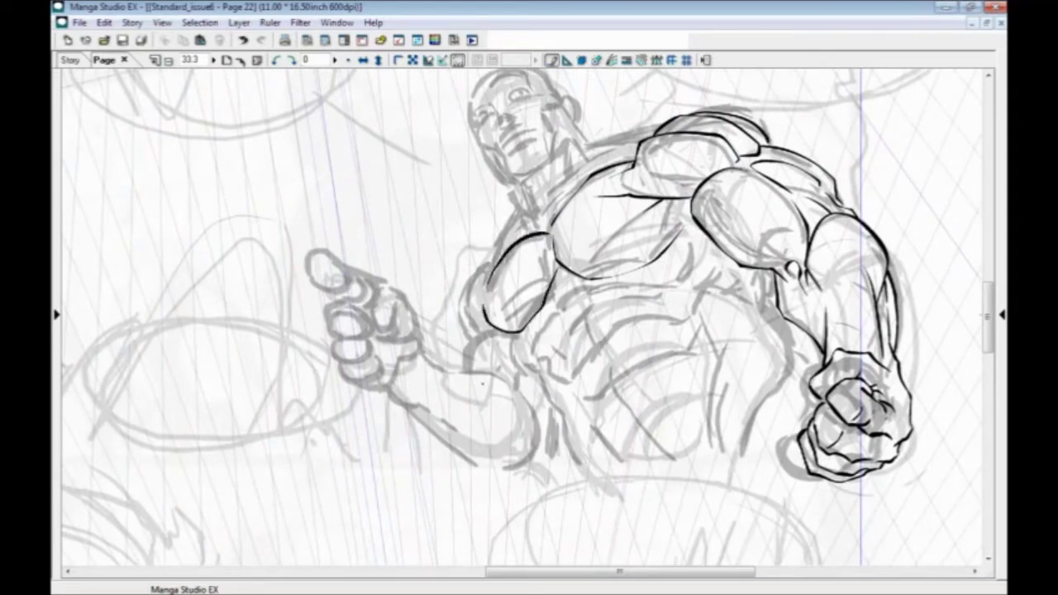
Step: Ink the underarm rib folds, the line beneath the chest, and the upper side of the rib cage, undoing the last stray stroke
drag(474, 284, 506, 267)
drag(503, 305, 460, 371)
mouse_move(427, 323)
mouse_down()
mouse_move(438, 369)
mouse_move(394, 261)
mouse_up()
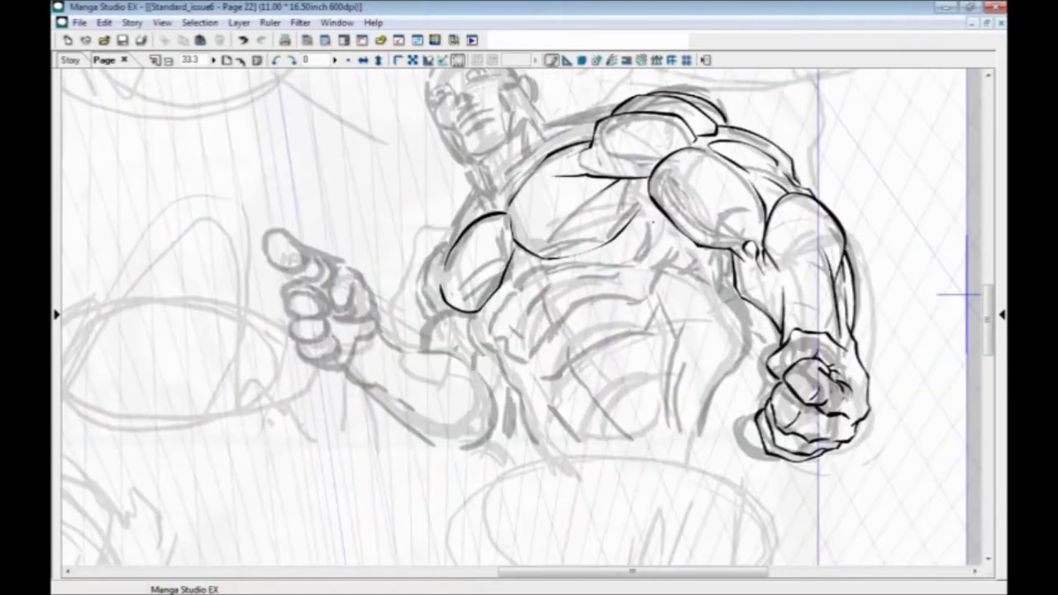
mouse_move(653, 213)
mouse_down()
mouse_move(629, 243)
mouse_move(662, 238)
mouse_move(650, 249)
mouse_up()
mouse_move(653, 242)
mouse_down()
mouse_move(638, 264)
mouse_move(538, 276)
mouse_move(493, 342)
mouse_up()
drag(645, 410, 589, 388)
mouse_move(807, 277)
mouse_down()
mouse_move(838, 378)
mouse_move(785, 281)
mouse_up()
key(ctrl+z)
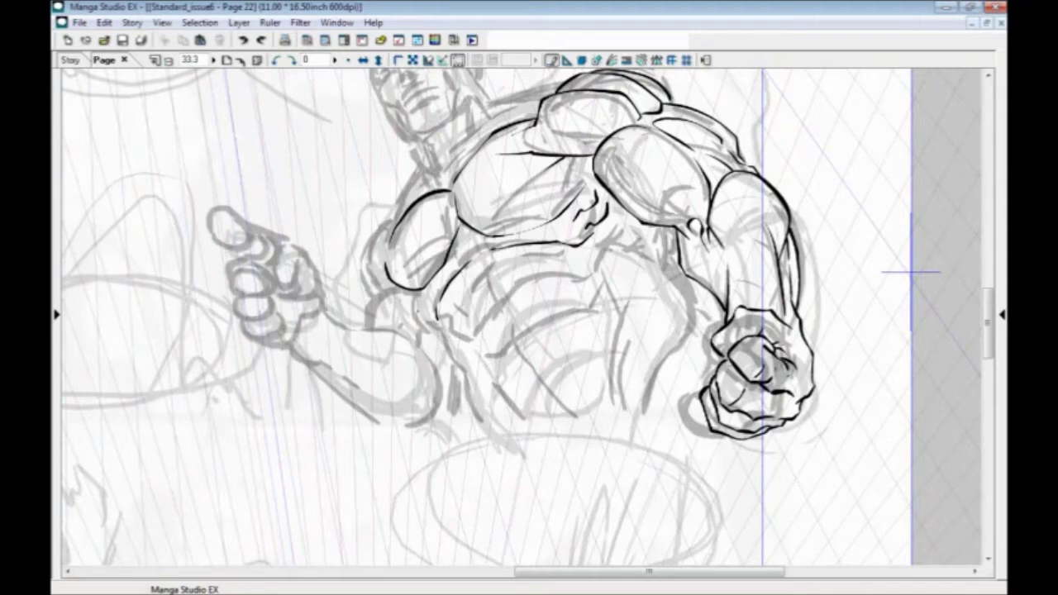
Step: Ink the torso's side contour down to the waist below the pointing arm, plus the rib fold and the line beneath the chest
mouse_move(413, 289)
mouse_down()
mouse_move(449, 353)
mouse_move(400, 288)
mouse_move(432, 372)
mouse_move(488, 405)
mouse_up()
drag(410, 369, 401, 454)
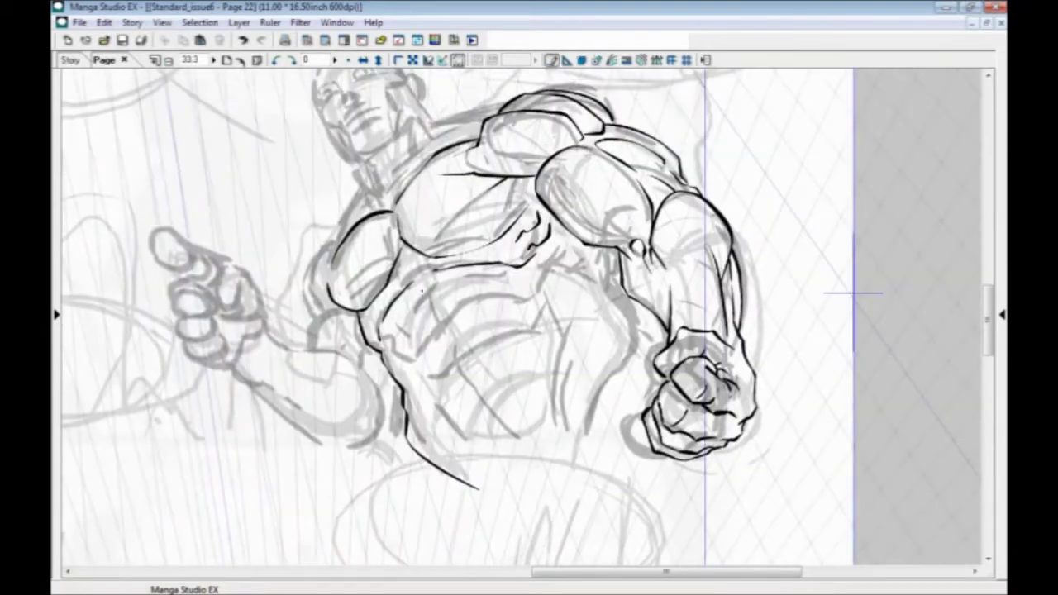
drag(418, 285, 446, 332)
mouse_move(552, 264)
mouse_down()
mouse_move(534, 299)
mouse_move(491, 308)
mouse_move(397, 357)
mouse_up()
Step: Ink the abdomen's centre line and the torso's outer contour beside the lowered fist arm
drag(554, 301, 564, 327)
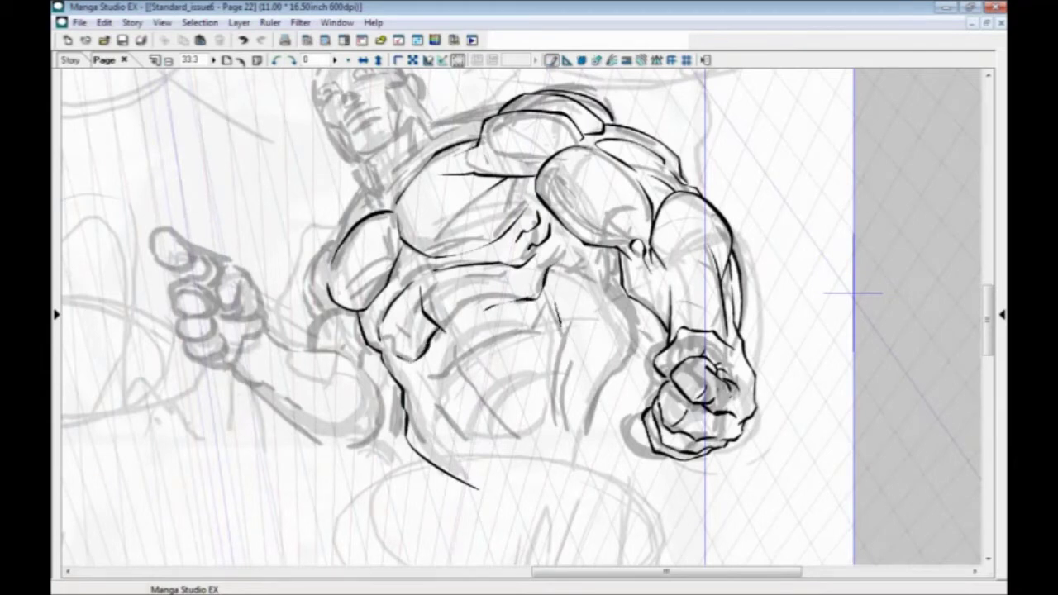
mouse_move(561, 365)
mouse_down()
mouse_move(560, 419)
mouse_move(522, 459)
mouse_up()
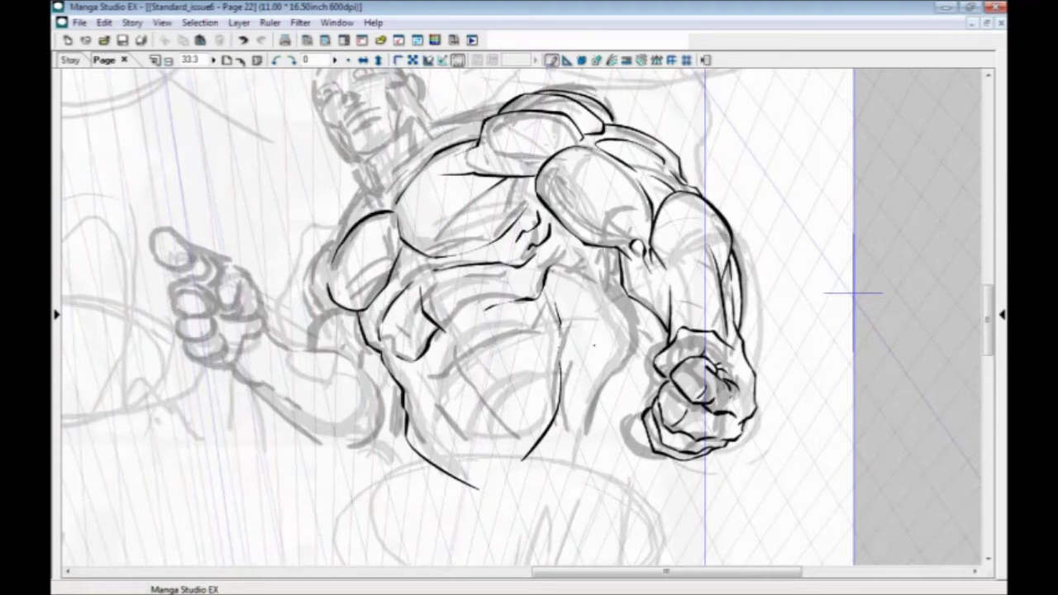
mouse_move(629, 401)
mouse_down()
mouse_move(643, 348)
mouse_move(605, 288)
mouse_move(565, 265)
mouse_up()
drag(614, 298, 604, 248)
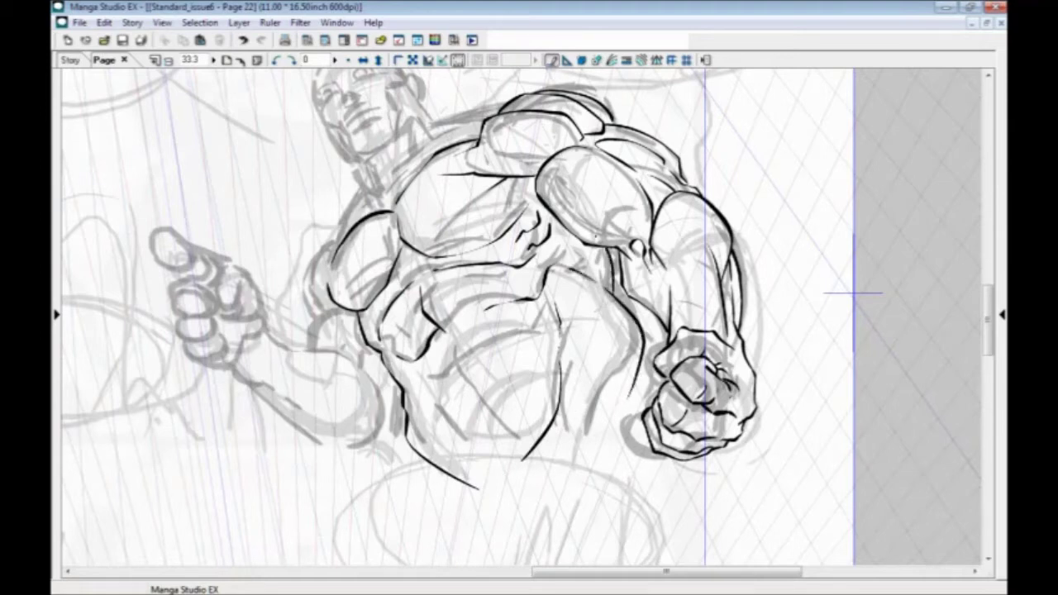
Step: Ink the pointing hand, with its palm, extended digit and curled fingers
drag(343, 344, 386, 408)
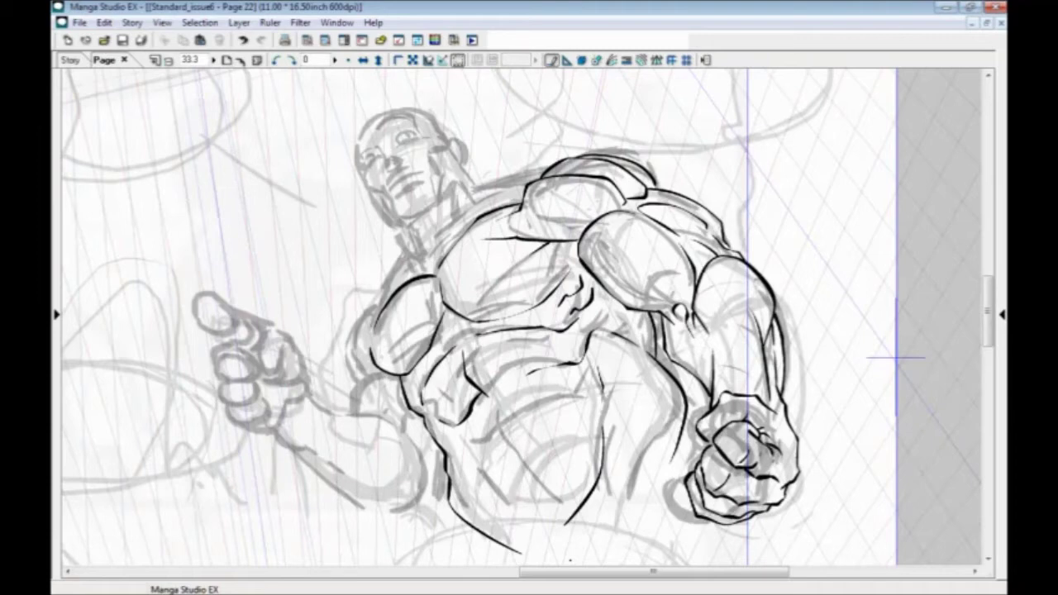
drag(354, 463, 439, 421)
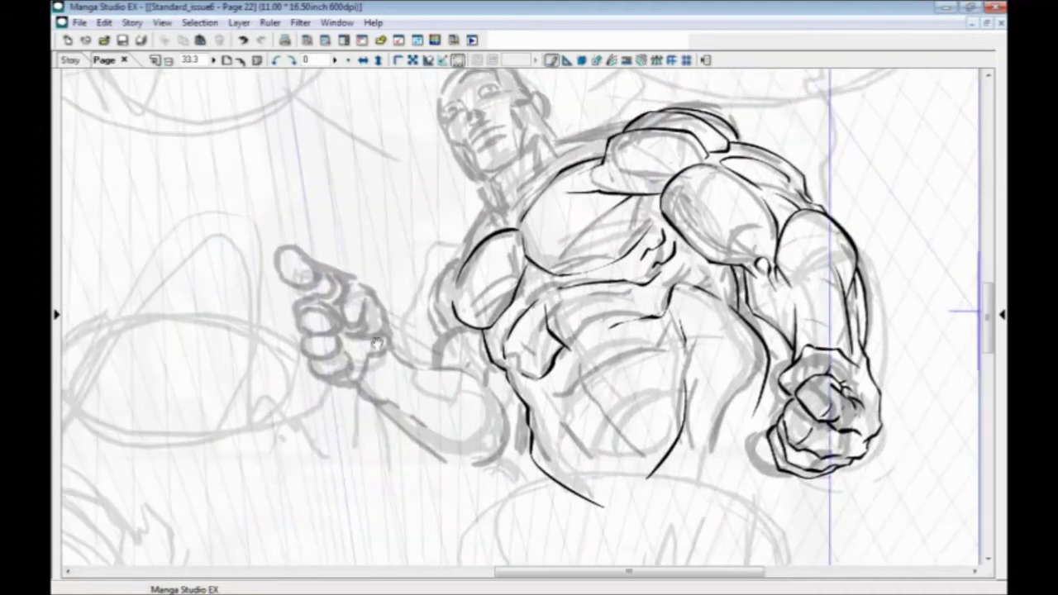
drag(354, 351, 391, 390)
mouse_move(407, 334)
mouse_down()
mouse_move(387, 318)
mouse_move(372, 327)
mouse_move(369, 365)
mouse_move(395, 371)
mouse_move(400, 339)
mouse_move(427, 361)
mouse_move(405, 385)
mouse_move(399, 362)
mouse_up()
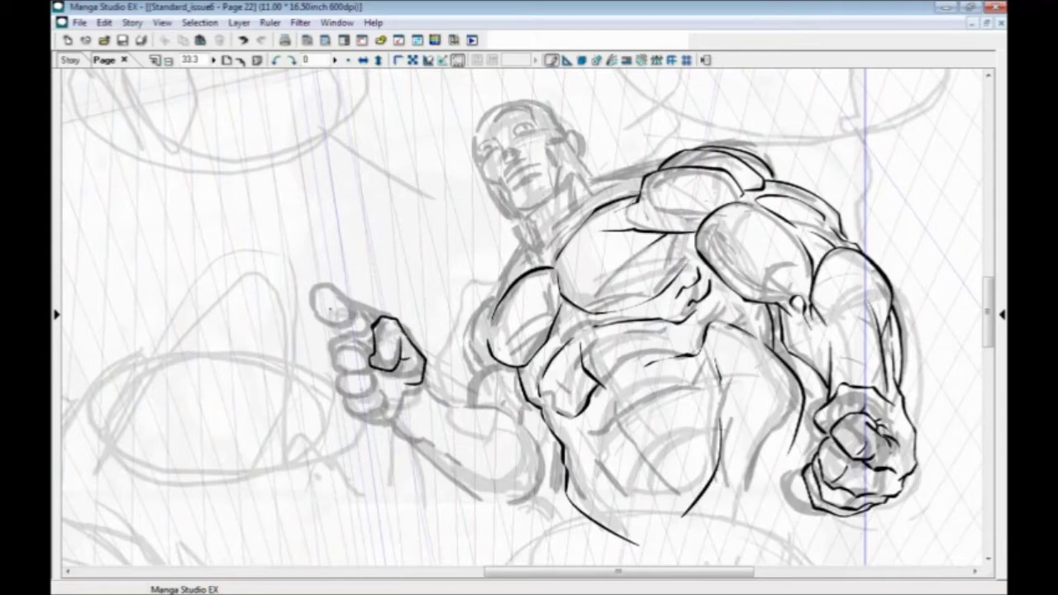
mouse_move(383, 320)
mouse_down()
mouse_move(312, 291)
mouse_move(329, 325)
mouse_move(361, 321)
mouse_move(354, 334)
mouse_move(370, 338)
mouse_move(332, 345)
mouse_move(333, 368)
mouse_move(350, 377)
mouse_move(373, 367)
mouse_move(369, 352)
mouse_move(339, 348)
mouse_move(342, 397)
mouse_move(379, 392)
mouse_move(375, 372)
mouse_move(346, 416)
mouse_move(377, 416)
mouse_move(382, 379)
mouse_move(394, 422)
mouse_move(360, 415)
mouse_up()
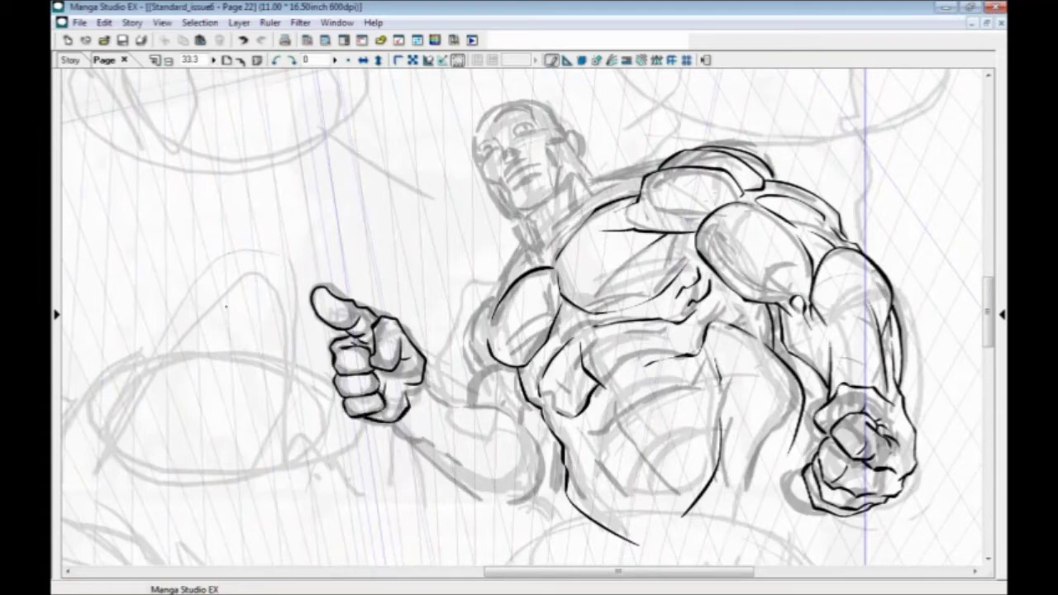
Step: Ink the pointing arm's wrist, forearm and elbow contours, undoing the stray stroke above the forearm
drag(404, 458, 319, 411)
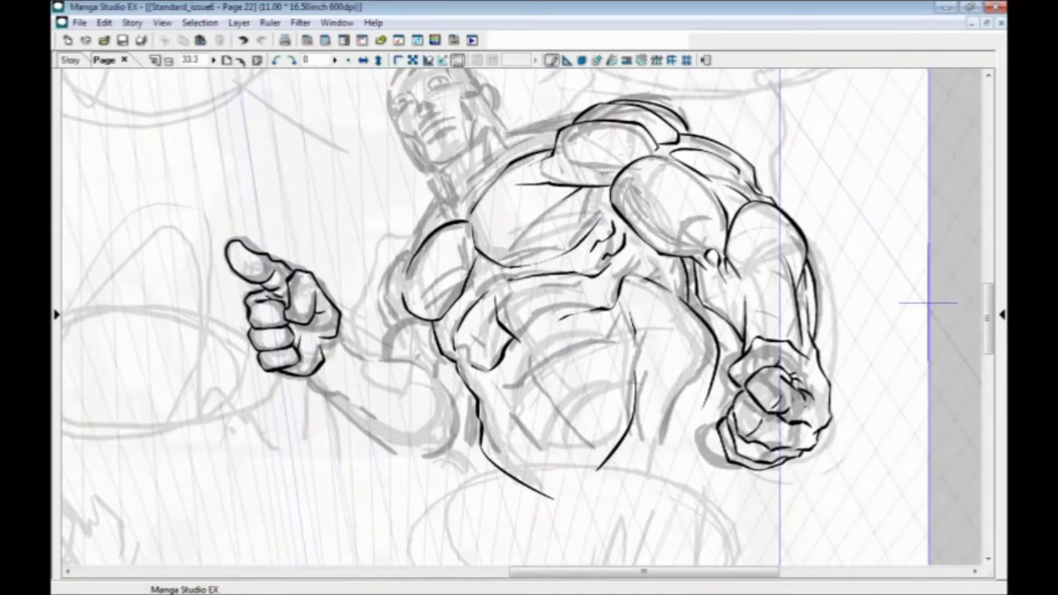
drag(336, 332, 383, 378)
drag(322, 342, 381, 392)
mouse_move(339, 362)
mouse_down()
mouse_move(353, 382)
mouse_move(328, 398)
mouse_move(361, 406)
mouse_move(352, 424)
mouse_move(403, 456)
mouse_move(470, 464)
mouse_up()
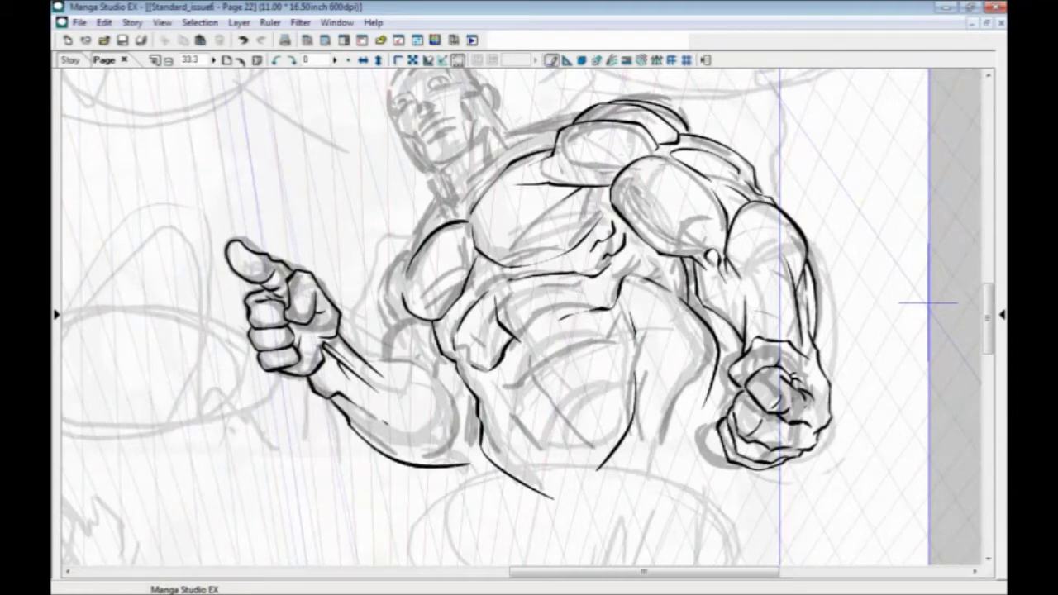
mouse_move(410, 382)
mouse_down()
mouse_move(381, 368)
mouse_move(410, 321)
mouse_up()
key(ctrl+z)
drag(366, 355, 461, 409)
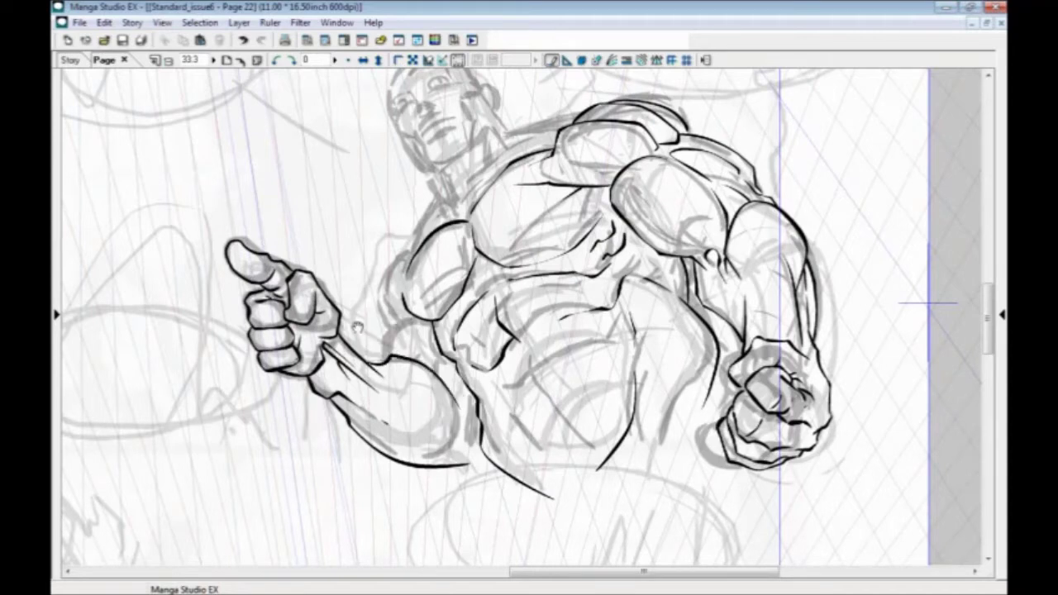
Step: Ink the upper-arm muscles between the shoulder and the forearm of the pointing arm
drag(358, 328, 362, 384)
mouse_move(384, 418)
mouse_down()
mouse_move(412, 367)
mouse_move(378, 340)
mouse_move(417, 309)
mouse_move(395, 342)
mouse_up()
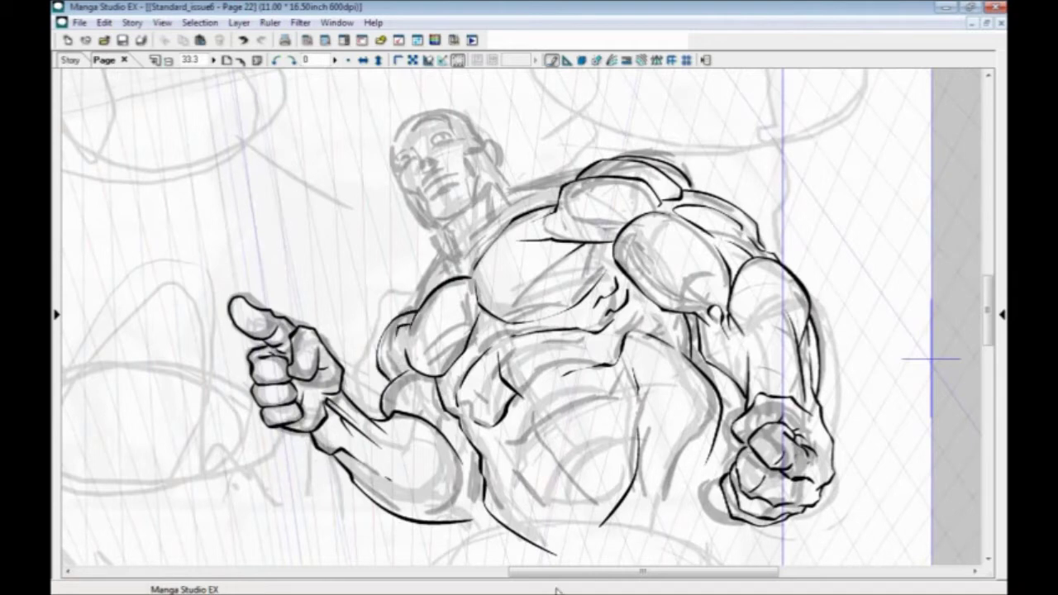
drag(403, 479, 356, 401)
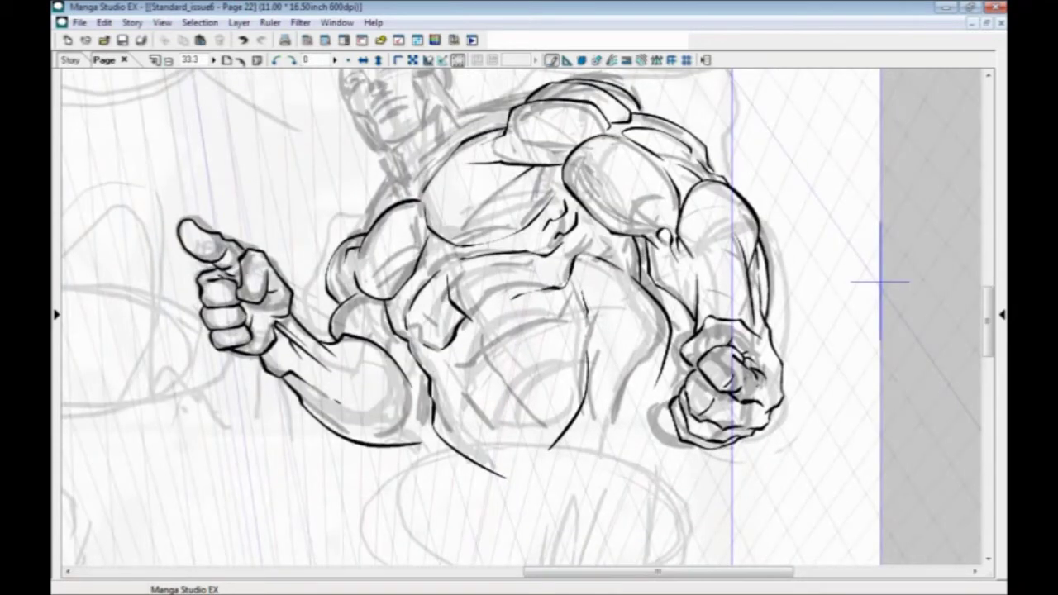
Step: Mirror the page view horizontally, enlarge it to 50% around the figure's head, and save the page
key(Tab)
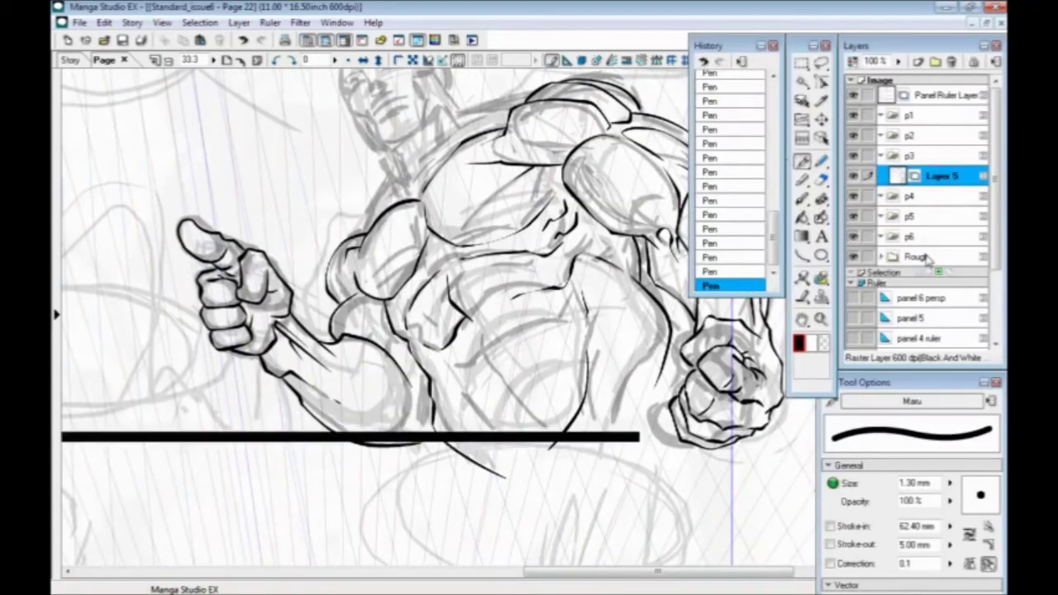
key(Tab)
scroll(522, 317, up, 3)
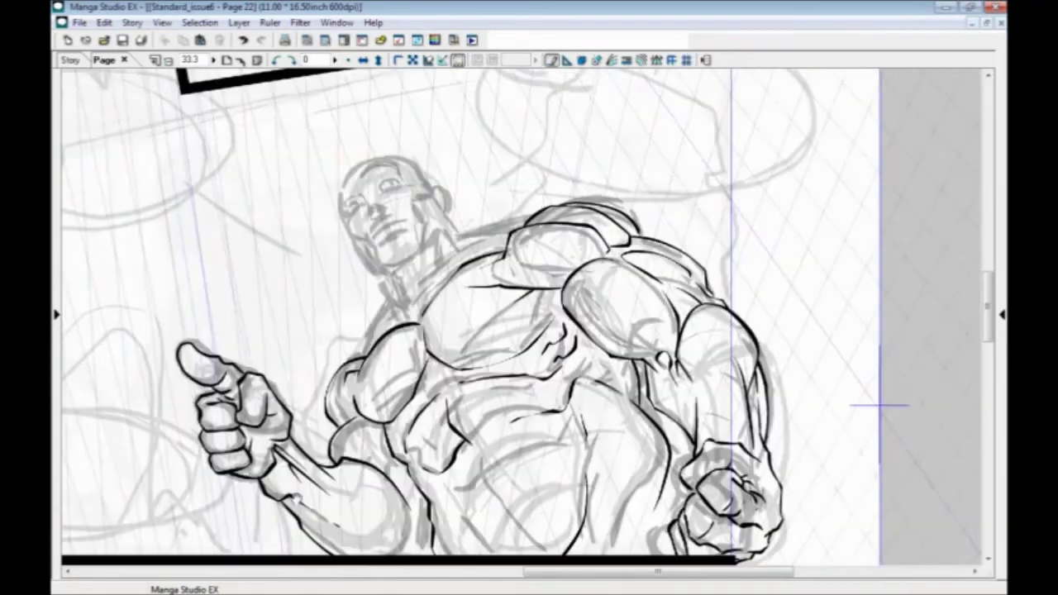
click(364, 61)
drag(293, 409, 290, 372)
drag(333, 327, 308, 390)
drag(556, 281, 480, 360)
key(ctrl+plus)
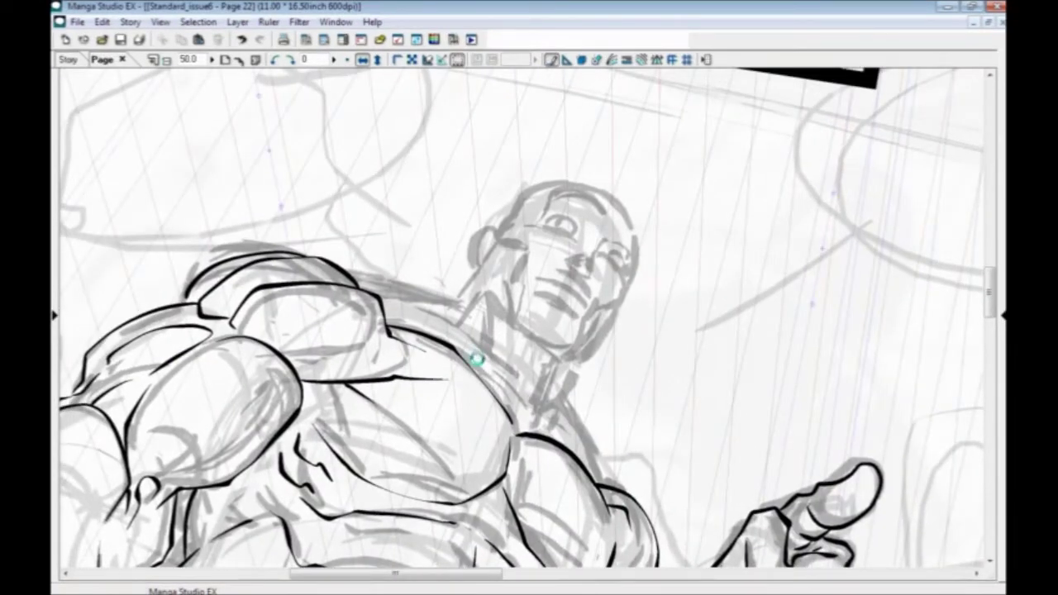
key(ctrl+s)
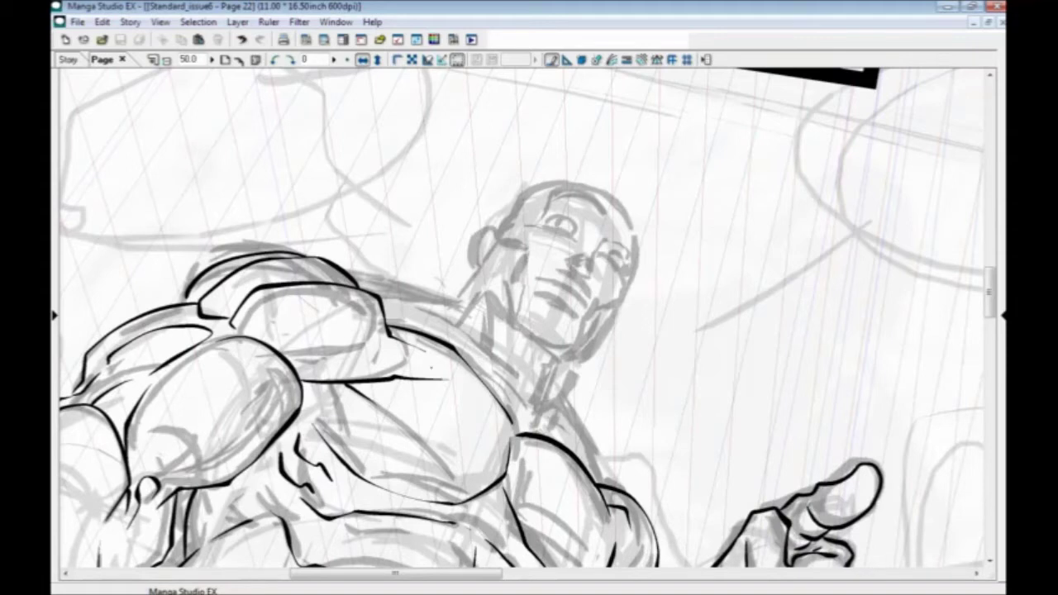
Step: Ink the nose, both eyes and the near brow in the mirrored view at 66.7%, undoing the strokes that miss
mouse_move(519, 326)
mouse_down()
mouse_move(502, 347)
mouse_move(513, 323)
mouse_move(514, 341)
mouse_up()
key(ctrl+plus)
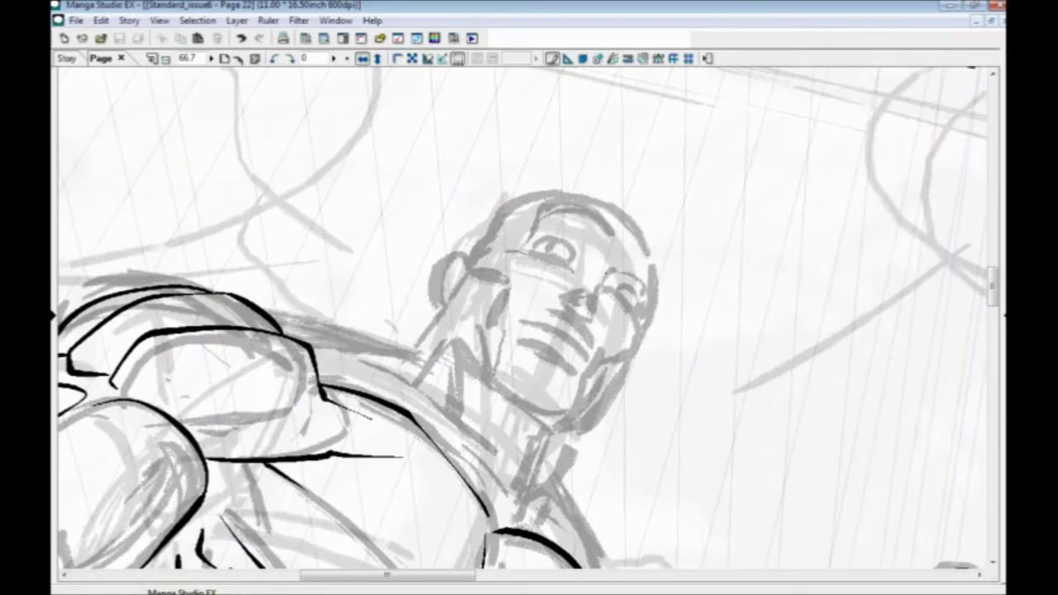
mouse_move(608, 272)
mouse_down()
mouse_move(597, 311)
mouse_move(577, 317)
mouse_move(582, 300)
mouse_up()
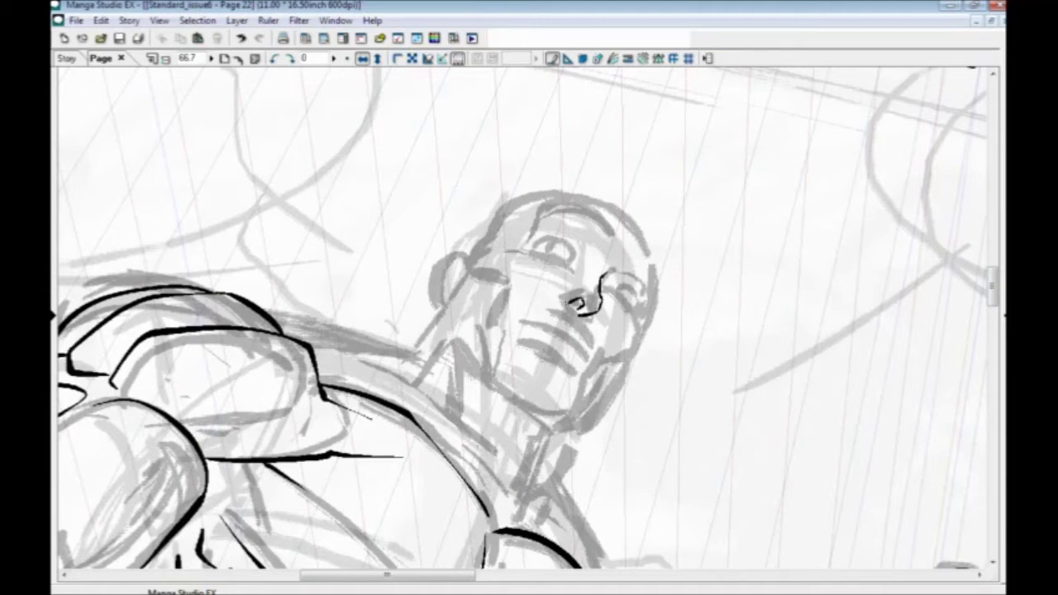
key(ctrl+z)
mouse_move(576, 306)
mouse_down()
mouse_move(565, 301)
mouse_move(595, 322)
mouse_move(549, 261)
mouse_move(507, 243)
mouse_up()
key(ctrl+z)
mouse_move(570, 278)
mouse_down()
mouse_move(524, 266)
mouse_move(570, 263)
mouse_move(567, 274)
mouse_move(561, 248)
mouse_move(531, 238)
mouse_move(547, 226)
mouse_move(597, 279)
mouse_move(577, 297)
mouse_move(617, 309)
mouse_up()
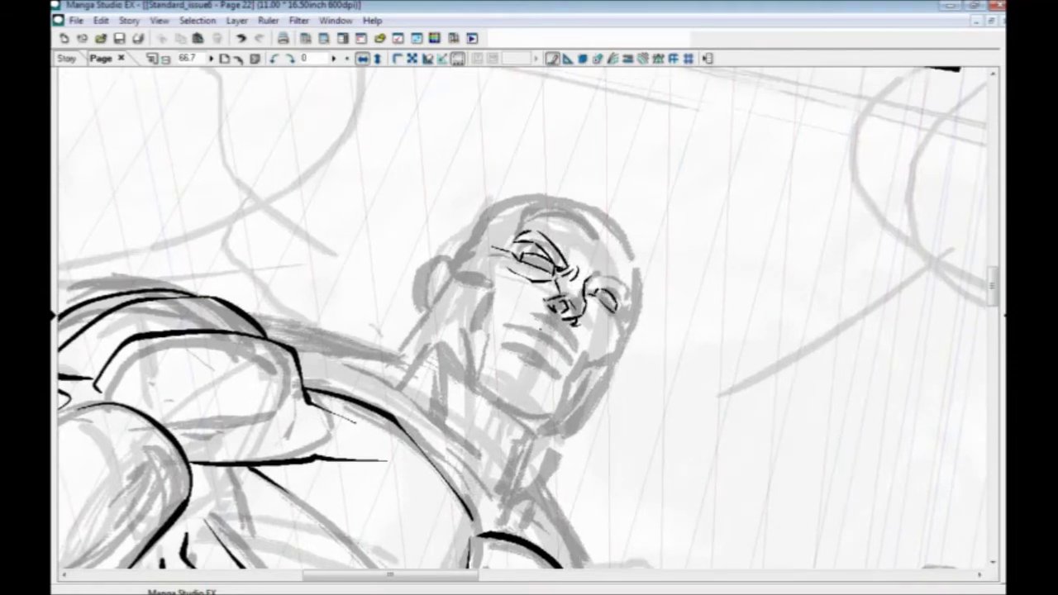
Step: Ink the scowling mouth with its upper lip line and corners
drag(549, 337, 548, 328)
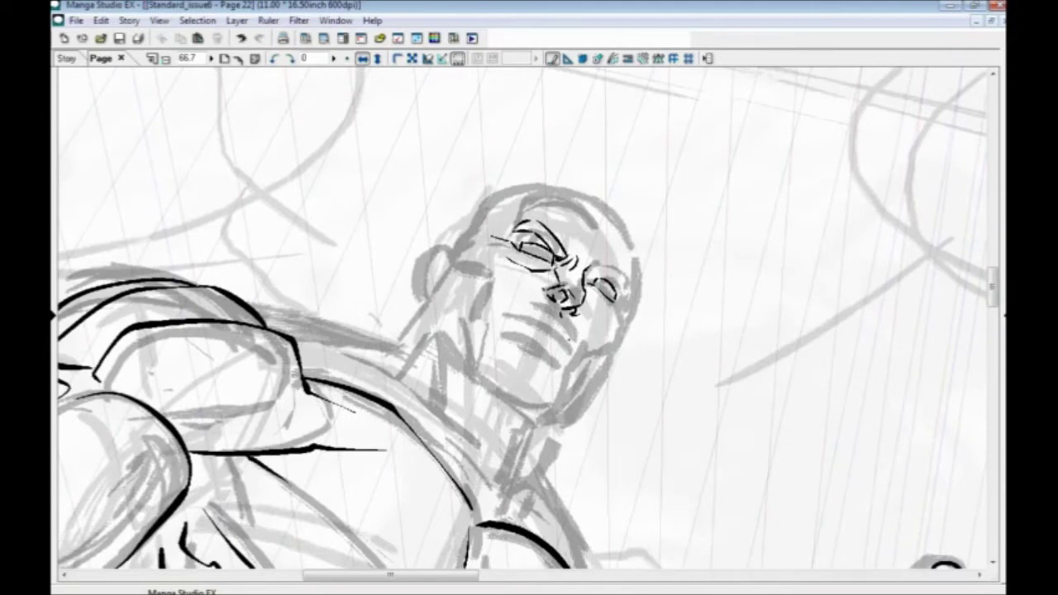
mouse_move(566, 339)
mouse_down()
mouse_move(571, 350)
mouse_move(533, 316)
mouse_move(501, 311)
mouse_move(565, 329)
mouse_move(572, 345)
mouse_up()
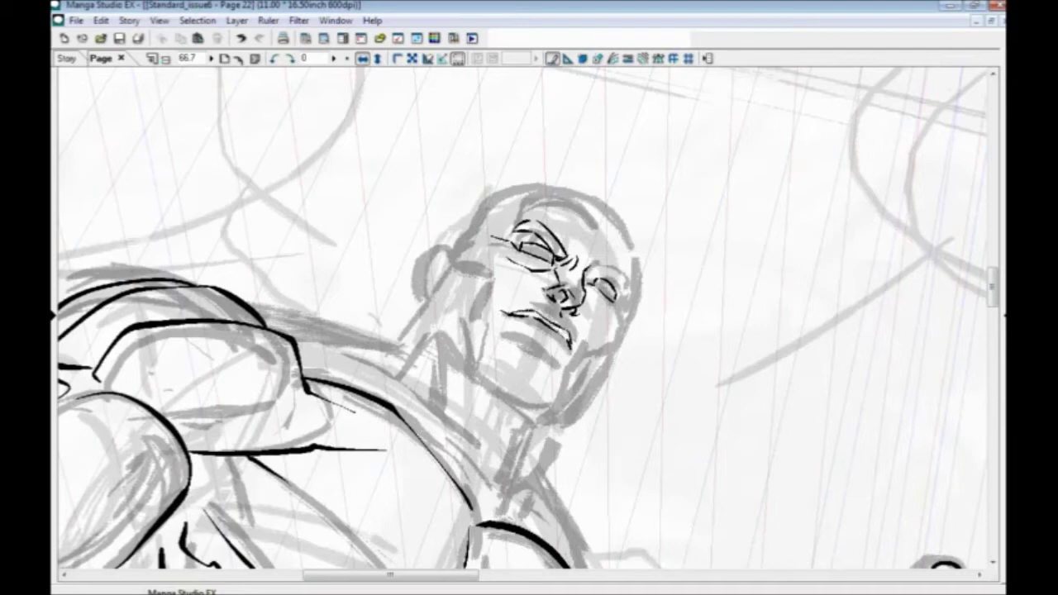
mouse_move(516, 307)
mouse_down()
mouse_move(544, 309)
mouse_move(577, 349)
mouse_up()
mouse_move(503, 311)
mouse_down()
mouse_move(518, 314)
mouse_move(507, 316)
mouse_up()
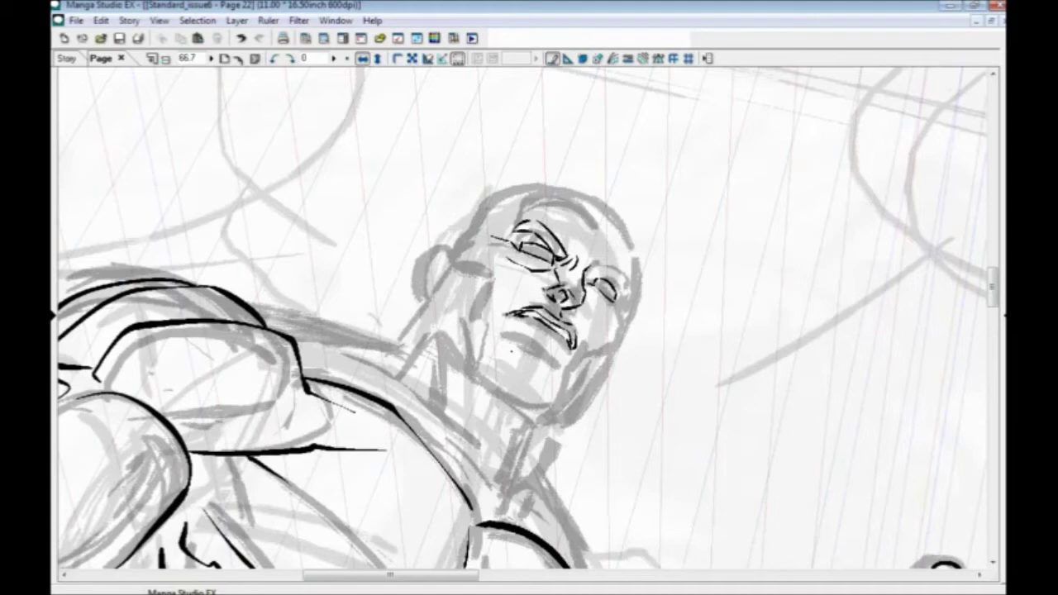
Step: Restore the unmirrored view and ink the brow and socket around the far eye, undoing the first stroke
click(362, 59)
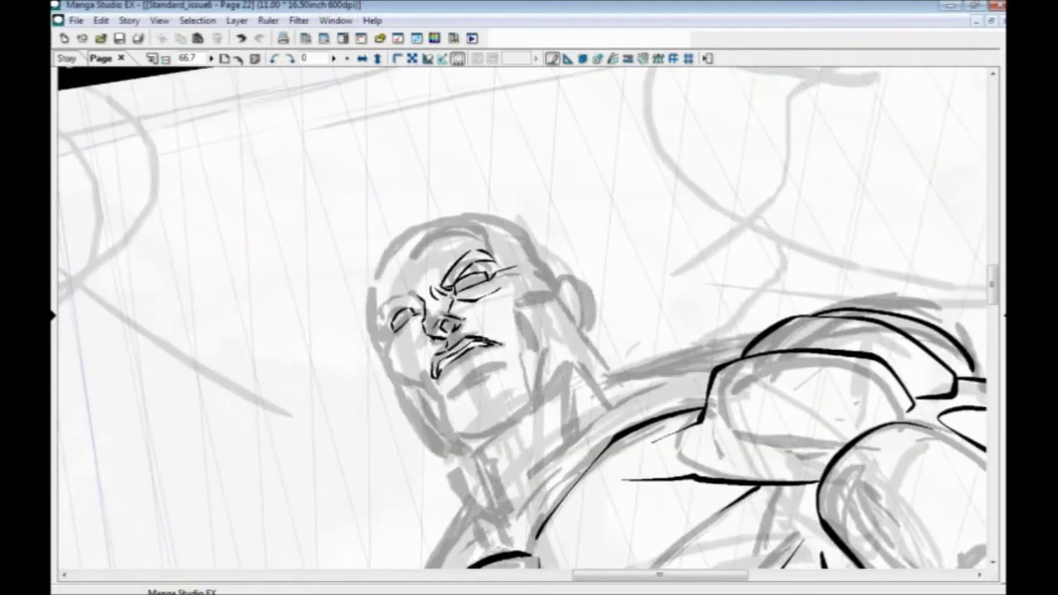
mouse_move(426, 336)
mouse_down()
mouse_move(434, 342)
mouse_move(413, 340)
mouse_up()
key(ctrl+z)
mouse_move(399, 307)
mouse_down()
mouse_move(414, 312)
mouse_move(395, 339)
mouse_move(416, 313)
mouse_move(385, 338)
mouse_up()
mouse_move(410, 299)
mouse_down()
mouse_move(400, 312)
mouse_move(396, 302)
mouse_move(374, 310)
mouse_move(371, 326)
mouse_up()
mouse_move(369, 320)
mouse_down()
mouse_move(379, 331)
mouse_move(381, 319)
mouse_up()
drag(388, 320, 379, 331)
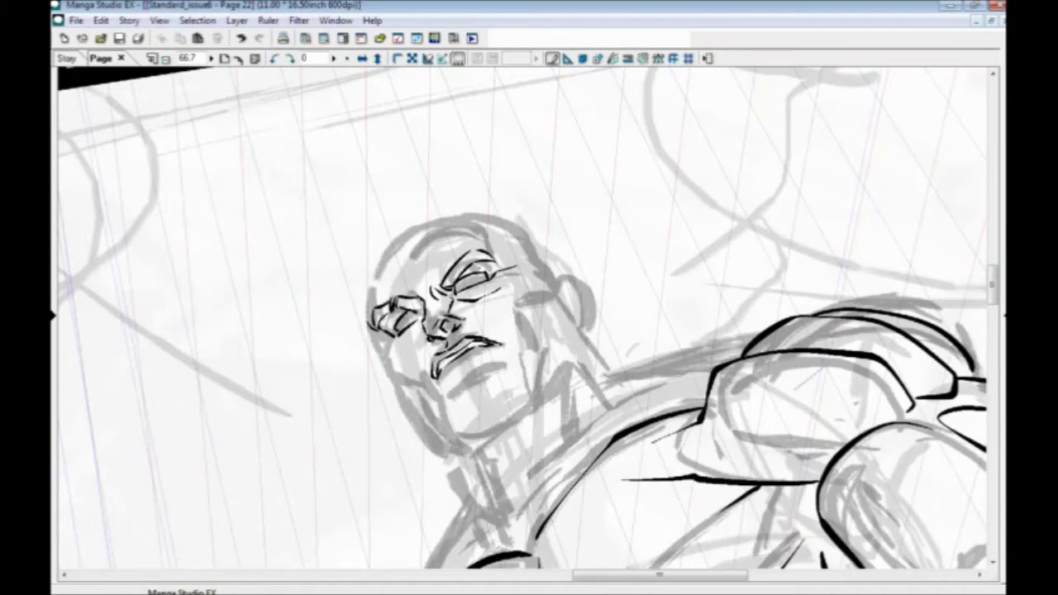
Step: Ink the wrinkles around the near eye and the cheek fold beside the nose
mouse_move(515, 268)
mouse_down()
mouse_move(468, 286)
mouse_move(512, 278)
mouse_move(510, 257)
mouse_move(507, 268)
mouse_move(522, 276)
mouse_move(454, 286)
mouse_move(493, 263)
mouse_up()
mouse_move(450, 304)
mouse_down()
mouse_move(464, 326)
mouse_move(493, 320)
mouse_up()
mouse_move(493, 323)
mouse_down()
mouse_move(507, 338)
mouse_move(496, 344)
mouse_up()
drag(504, 342, 511, 354)
drag(496, 354, 506, 353)
Step: Ink the shadow under the lower lip, the fold at the mouth corner and the near cheekbone
drag(460, 378, 502, 364)
drag(487, 365, 503, 350)
mouse_move(475, 357)
mouse_down()
mouse_move(527, 357)
mouse_move(519, 345)
mouse_up()
mouse_move(533, 353)
mouse_down()
mouse_move(544, 338)
mouse_move(517, 323)
mouse_up()
drag(520, 325, 502, 310)
Step: Ink the chin and the near side of the jaw, undoing the last stroke
drag(403, 354, 374, 277)
mouse_move(443, 305)
mouse_down()
mouse_move(424, 362)
mouse_move(439, 378)
mouse_move(473, 361)
mouse_up()
mouse_move(448, 326)
mouse_down()
mouse_move(476, 362)
mouse_move(468, 358)
mouse_move(499, 345)
mouse_move(514, 319)
mouse_move(529, 274)
mouse_move(482, 226)
mouse_up()
key(ctrl+z)
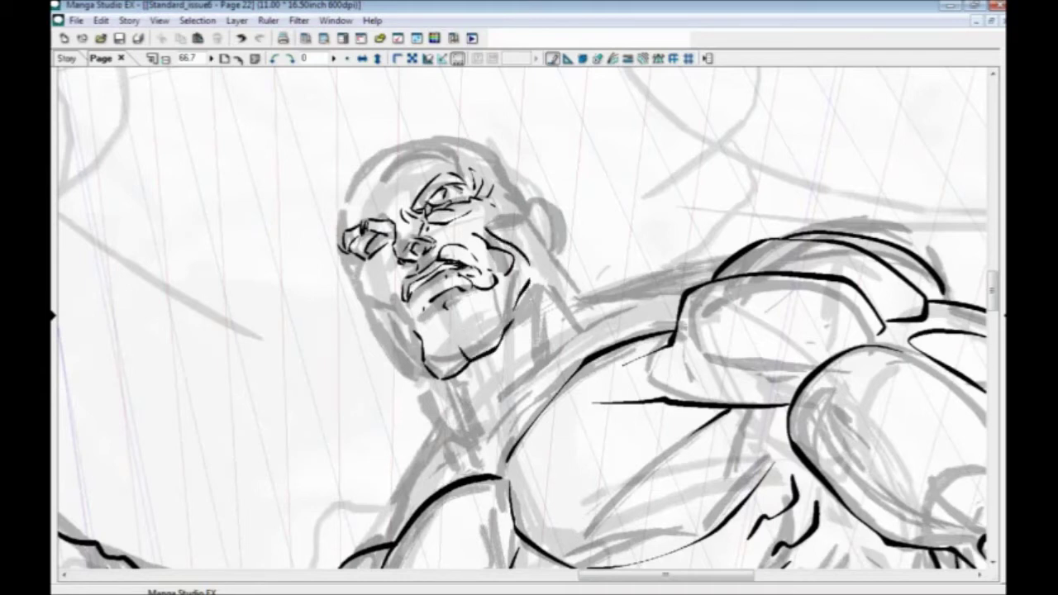
Step: Ink the creases under the near eye and the far cheek and jaw contour down to the chin
drag(463, 341, 469, 362)
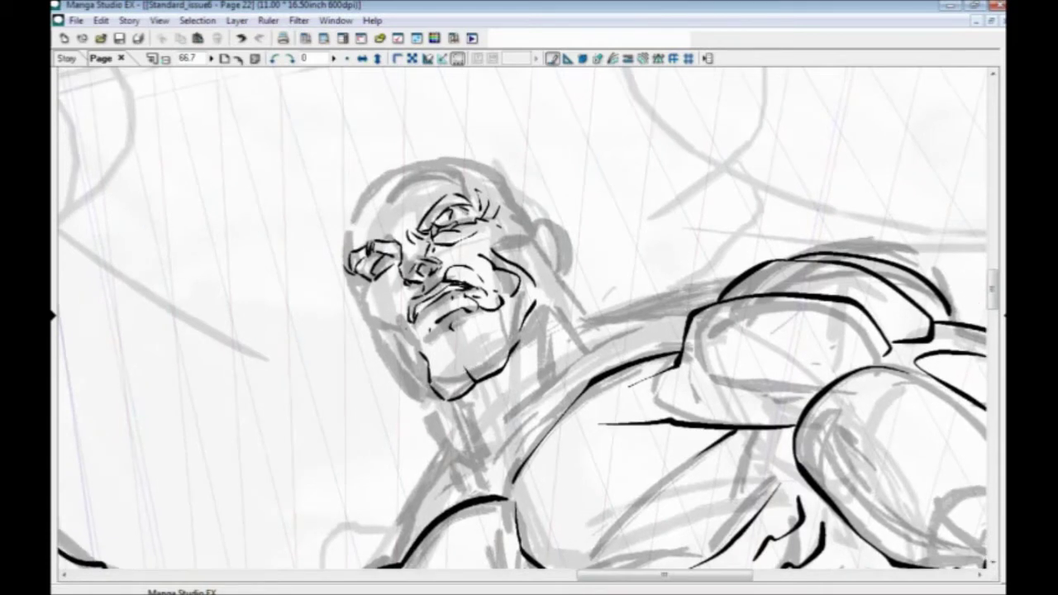
drag(445, 256, 494, 245)
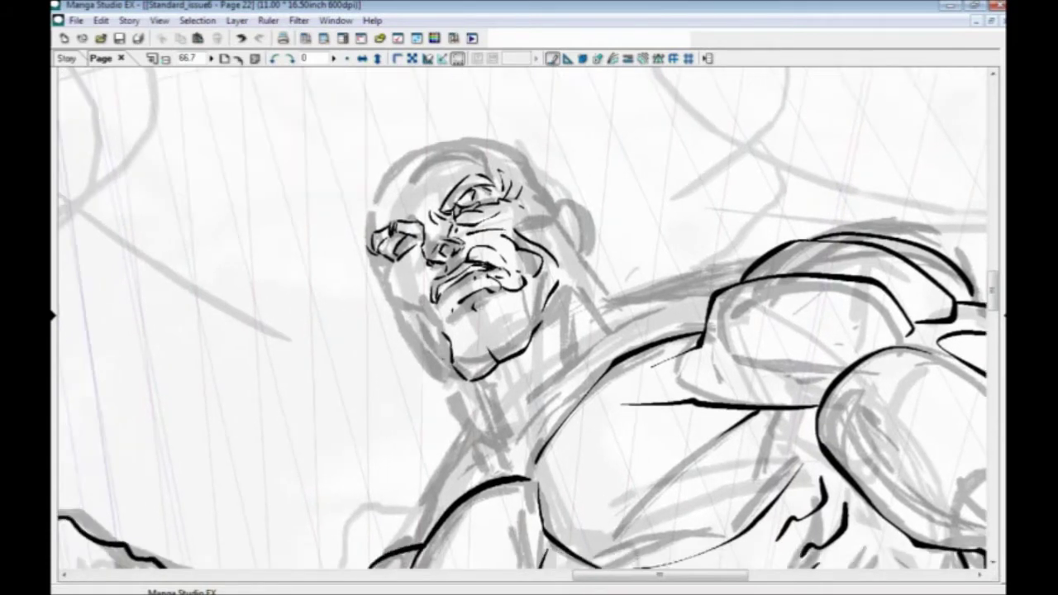
mouse_move(443, 347)
mouse_down()
mouse_move(392, 290)
mouse_move(385, 262)
mouse_up()
mouse_move(404, 302)
mouse_down()
mouse_move(429, 359)
mouse_move(471, 394)
mouse_up()
drag(422, 340, 436, 390)
drag(435, 318, 448, 383)
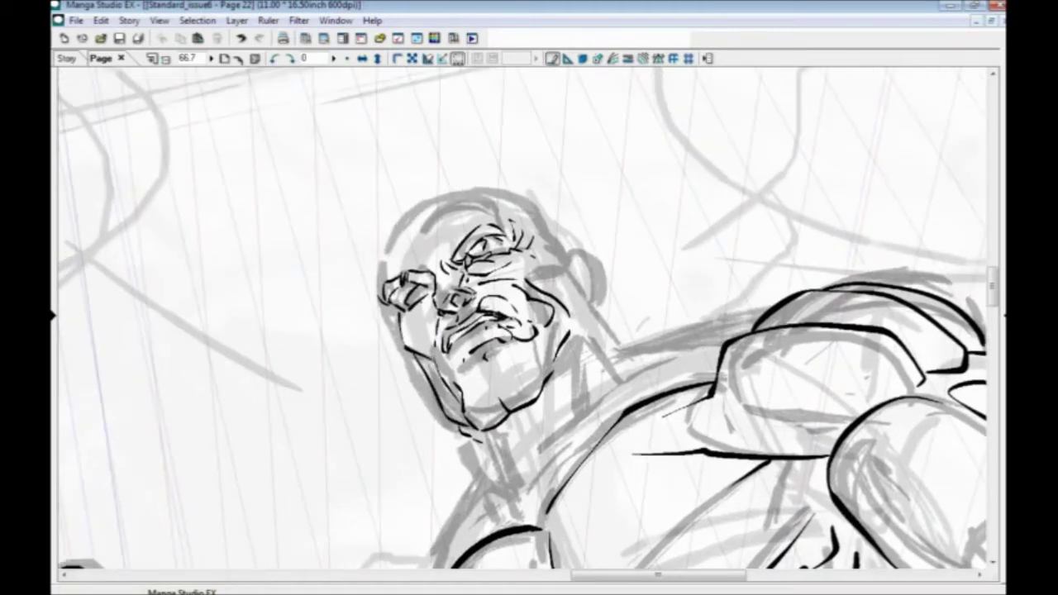
Step: Ink the far cheek details and the bald skull's outline, undoing the last stray stroke
mouse_move(433, 299)
mouse_down()
mouse_move(405, 319)
mouse_move(415, 351)
mouse_up()
drag(463, 330, 454, 388)
mouse_move(380, 340)
mouse_down()
mouse_move(386, 299)
mouse_move(417, 263)
mouse_move(477, 251)
mouse_move(527, 269)
mouse_move(566, 312)
mouse_up()
drag(425, 410, 421, 404)
key(ctrl+z)
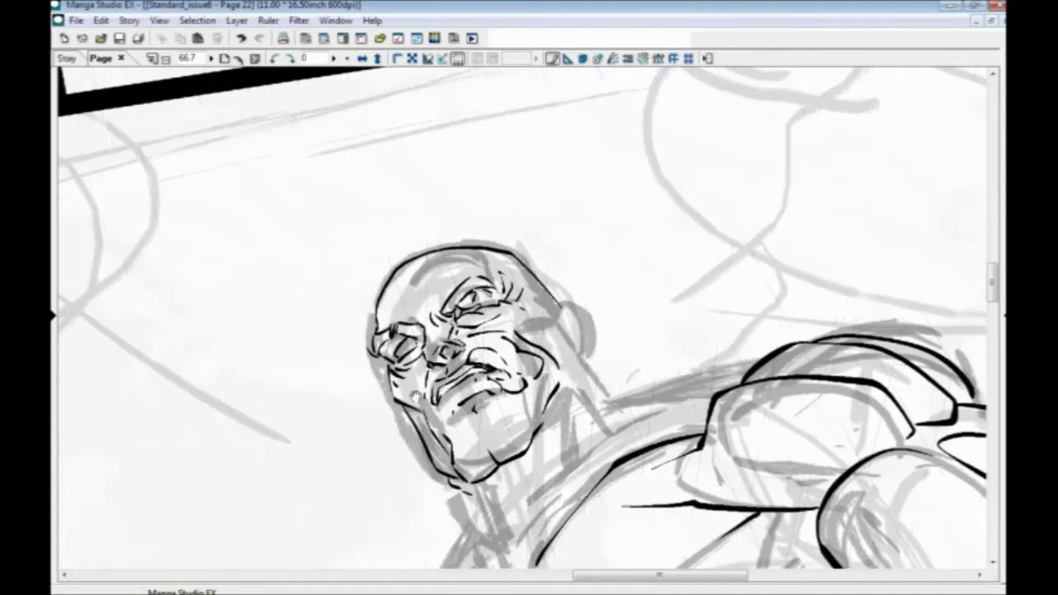
Step: Refine the skull's top outline and ink the brow ridges, forehead creases and near temple
mouse_move(552, 306)
mouse_down()
mouse_move(531, 273)
mouse_move(468, 242)
mouse_move(400, 264)
mouse_move(374, 319)
mouse_up()
mouse_move(465, 273)
mouse_down()
mouse_move(426, 302)
mouse_move(385, 311)
mouse_up()
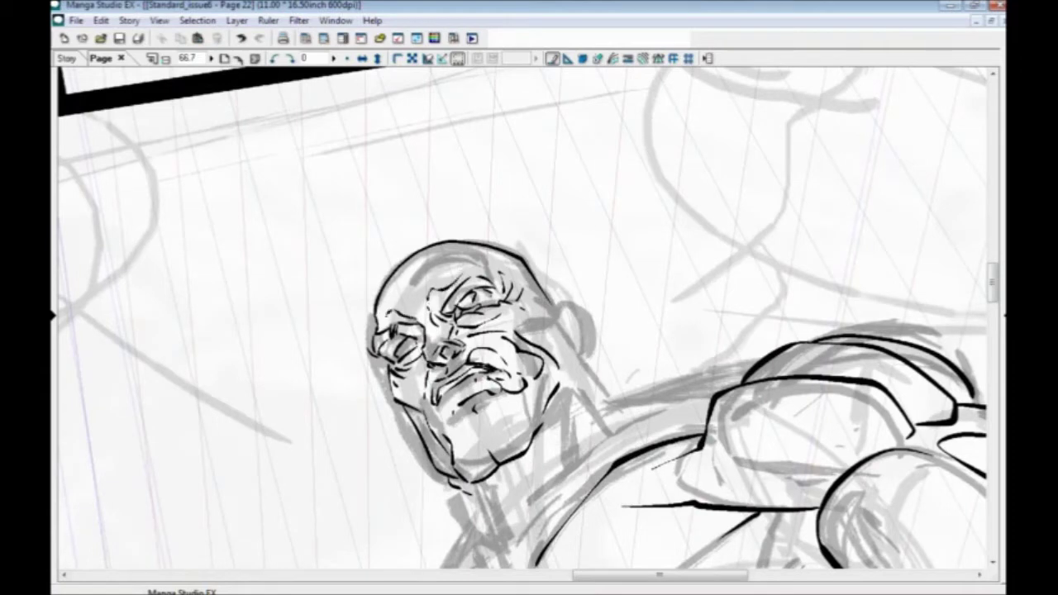
mouse_move(458, 276)
mouse_down()
mouse_move(427, 289)
mouse_move(443, 314)
mouse_up()
mouse_move(537, 331)
mouse_down()
mouse_move(499, 298)
mouse_move(510, 290)
mouse_up()
drag(529, 331, 499, 281)
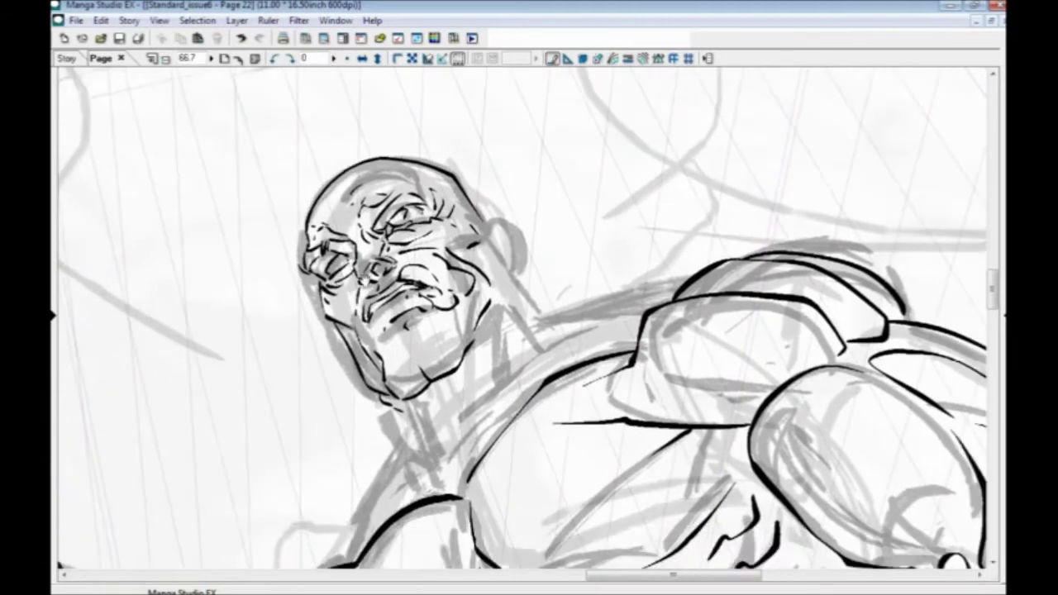
Step: Ink the ear and the first neck muscle lines below the jaw
mouse_move(489, 237)
mouse_down()
mouse_move(491, 221)
mouse_move(526, 238)
mouse_move(520, 271)
mouse_move(508, 274)
mouse_move(500, 227)
mouse_move(515, 235)
mouse_move(514, 256)
mouse_move(503, 258)
mouse_move(485, 331)
mouse_up()
mouse_move(518, 297)
mouse_down()
mouse_move(518, 312)
mouse_move(425, 417)
mouse_up()
scroll(522, 319, down, 1)
drag(443, 376, 419, 406)
drag(420, 407, 453, 468)
drag(469, 364, 463, 446)
Step: Ink the remaining neck tendons and the trapezius lines running from the neck to both shoulders
mouse_move(501, 412)
mouse_down()
mouse_move(524, 280)
mouse_move(544, 299)
mouse_move(557, 355)
mouse_up()
drag(369, 438, 345, 351)
drag(347, 283, 402, 378)
drag(391, 249, 344, 360)
drag(476, 320, 605, 296)
mouse_move(324, 454)
mouse_down()
mouse_move(475, 303)
mouse_move(431, 405)
mouse_up()
Step: Check the inked head and upper body in a horizontally mirrored view at 50%
key(ctrl+minus)
key(ctrl+minus)
key(ctrl+minus)
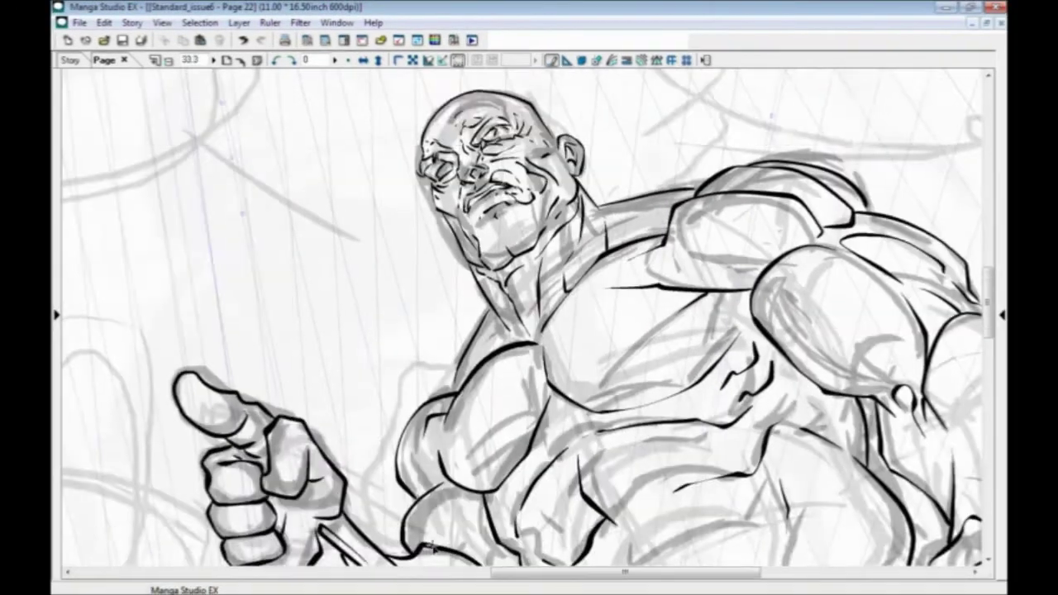
key(ctrl+plus)
key(ctrl+plus)
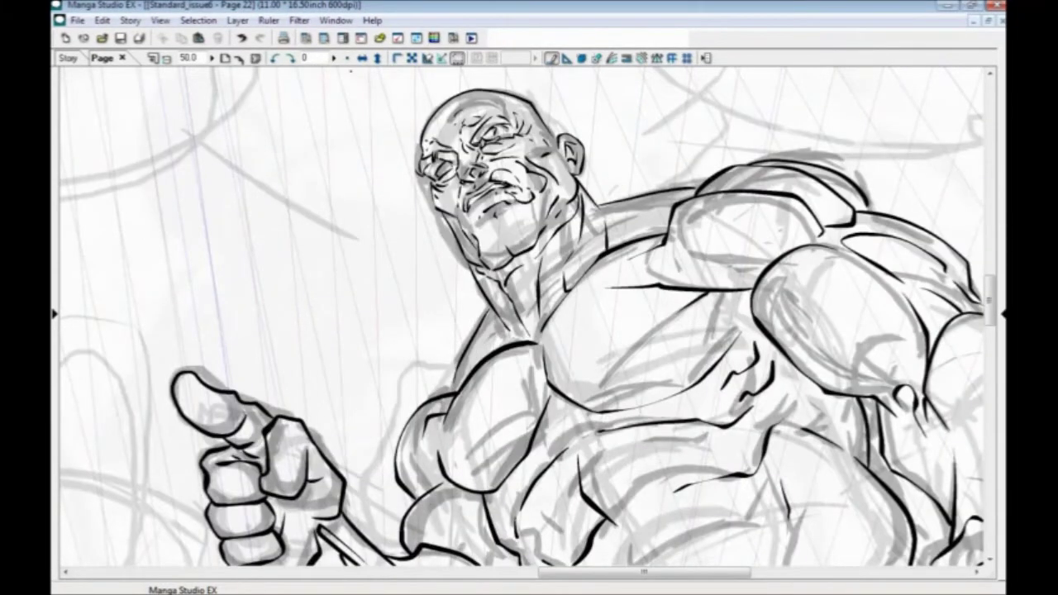
click(362, 58)
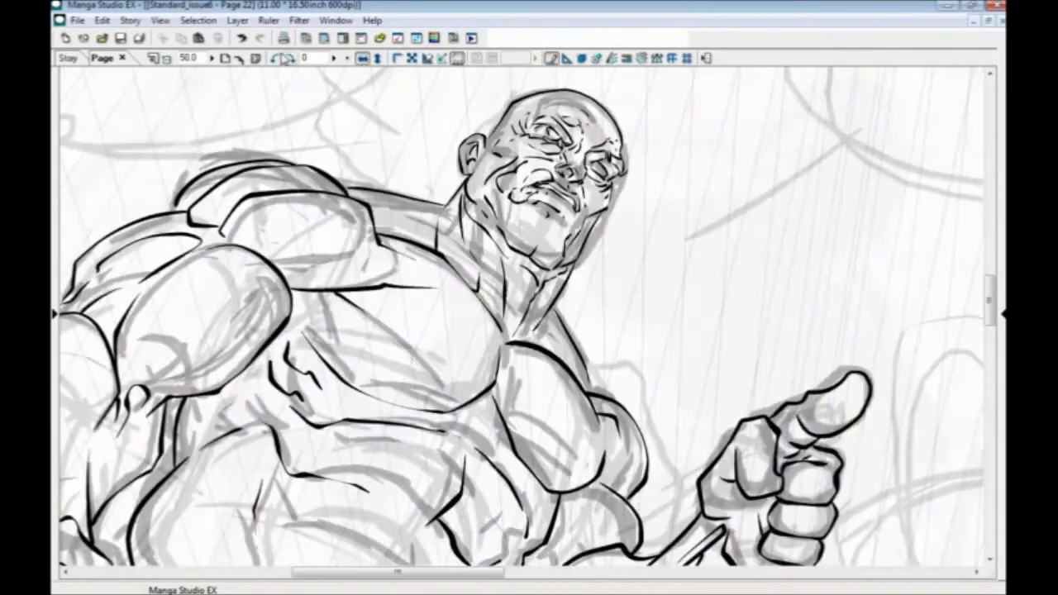
Step: Touch up the far eye with a small pen stroke and switch the canvas back from the mirrored view
scroll(351, 339, up, 2)
key(ctrl+plus)
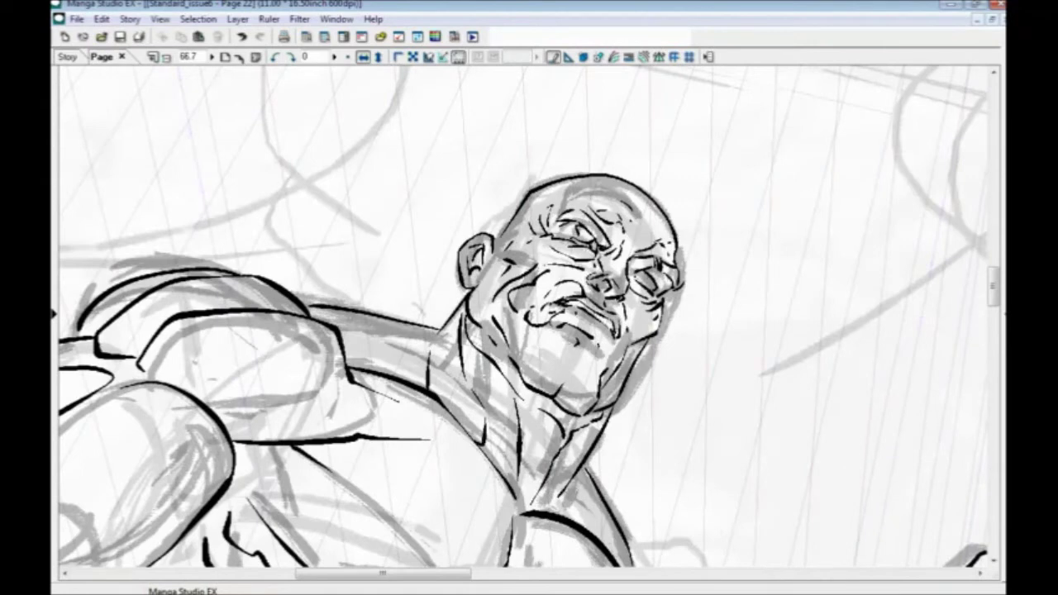
drag(651, 279, 638, 278)
key(ctrl+z)
key(ctrl+y)
click(364, 59)
key(ctrl+minus)
key(ctrl+minus)
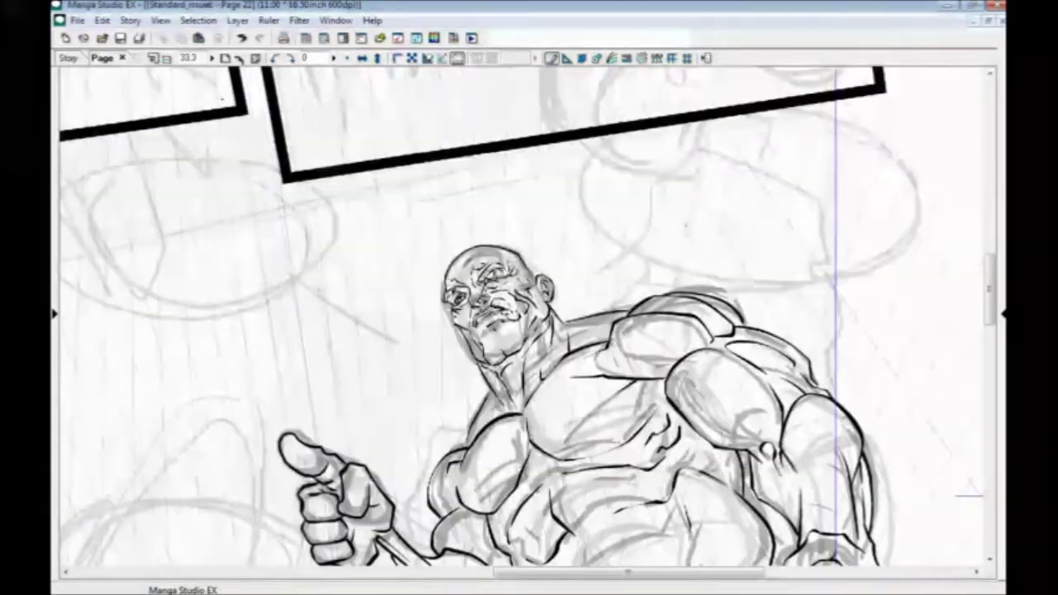
Step: Ink short tufts of hair and sideburn strokes around the near ear and behind the temple
key(ctrl+plus)
key(ctrl+plus)
drag(521, 159, 511, 220)
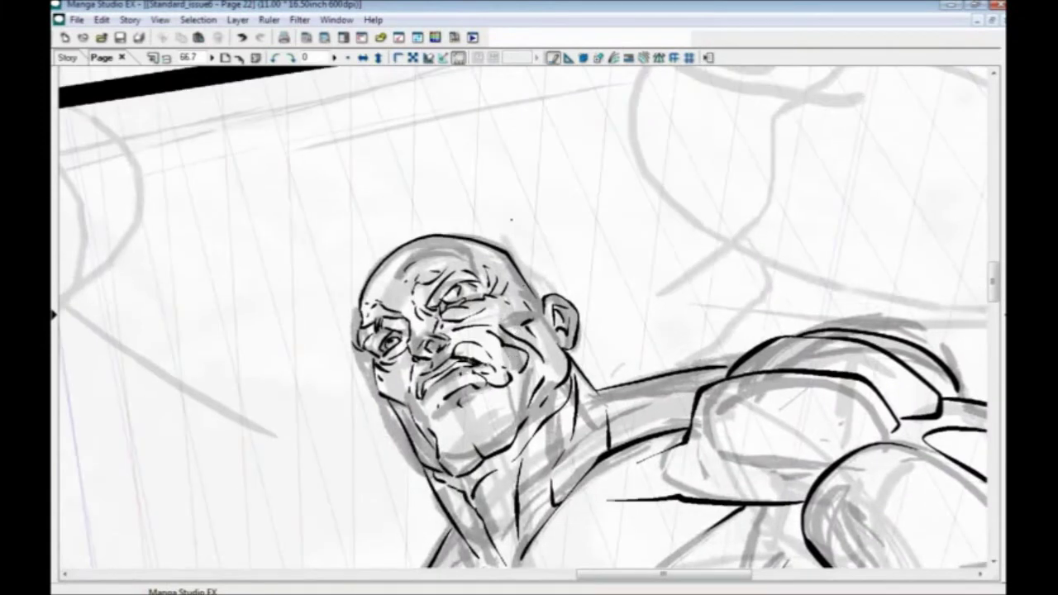
drag(517, 278, 529, 287)
drag(517, 285, 534, 294)
drag(522, 291, 541, 301)
drag(527, 299, 545, 313)
drag(537, 310, 546, 329)
drag(540, 323, 544, 332)
mouse_move(521, 267)
mouse_down()
mouse_move(566, 291)
mouse_move(593, 336)
mouse_move(595, 354)
mouse_move(579, 358)
mouse_up()
Step: Ink a small hair tuft at the far side of the jaw and short stubble along the near jaw and chin
drag(370, 390, 383, 353)
drag(412, 391, 412, 416)
mouse_move(411, 409)
mouse_down()
mouse_move(425, 420)
mouse_move(401, 424)
mouse_up()
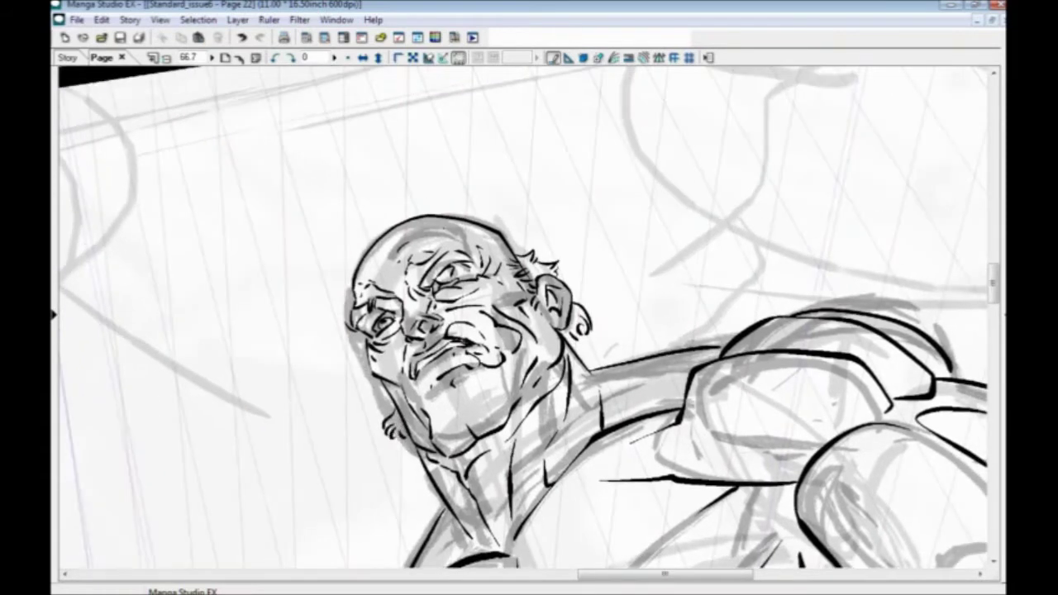
mouse_move(513, 295)
mouse_down()
mouse_move(556, 336)
mouse_move(561, 356)
mouse_move(529, 393)
mouse_move(478, 420)
mouse_move(496, 440)
mouse_move(511, 420)
mouse_move(500, 400)
mouse_up()
drag(506, 405, 498, 413)
drag(495, 414, 440, 427)
drag(446, 424, 437, 444)
drag(453, 444, 444, 454)
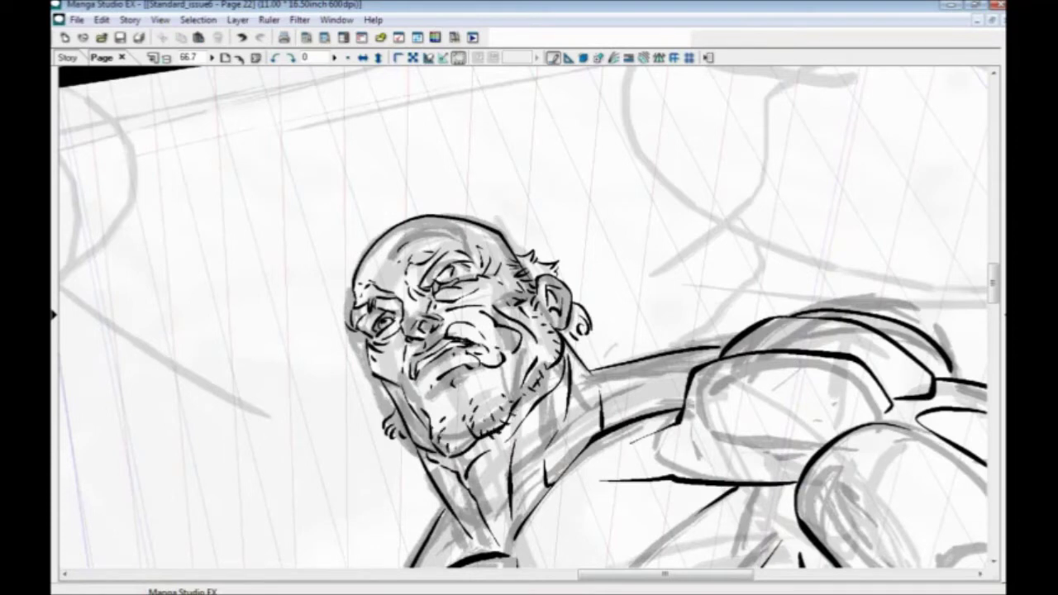
Step: Extend the beard stubble over the cheek, the far jaw and the upper neck with short strokes
drag(502, 376, 494, 388)
drag(505, 371, 509, 386)
mouse_move(518, 367)
mouse_down()
mouse_move(512, 376)
mouse_move(530, 366)
mouse_up()
drag(414, 413, 420, 419)
drag(415, 427, 415, 438)
drag(406, 424, 412, 428)
drag(399, 408, 398, 400)
drag(527, 417, 524, 423)
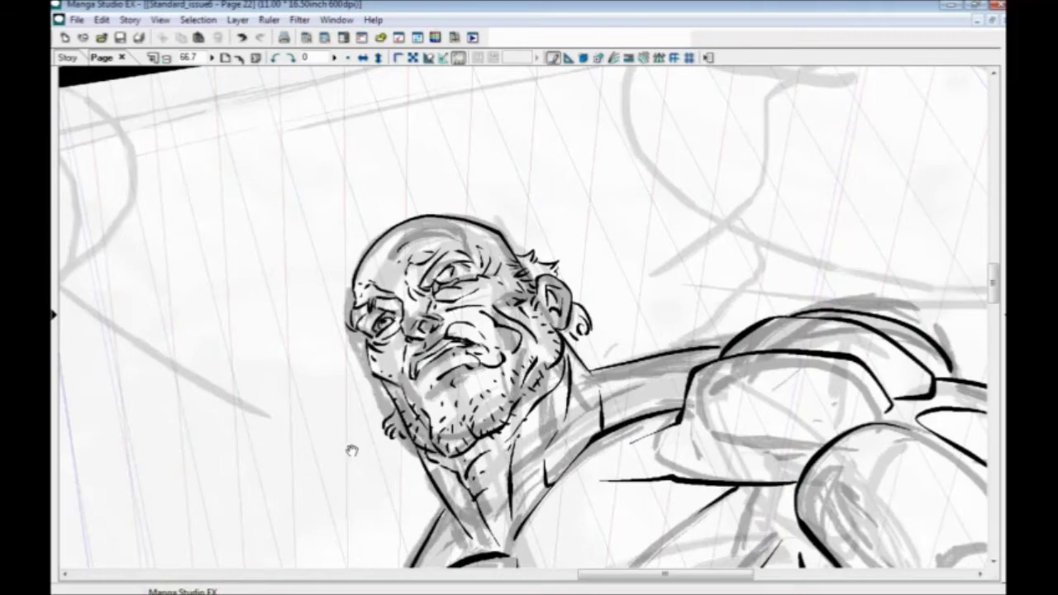
Step: Undo the last pen stroke and check the whole figure at 33.3% zoom
drag(353, 449, 309, 247)
key(ctrl+z)
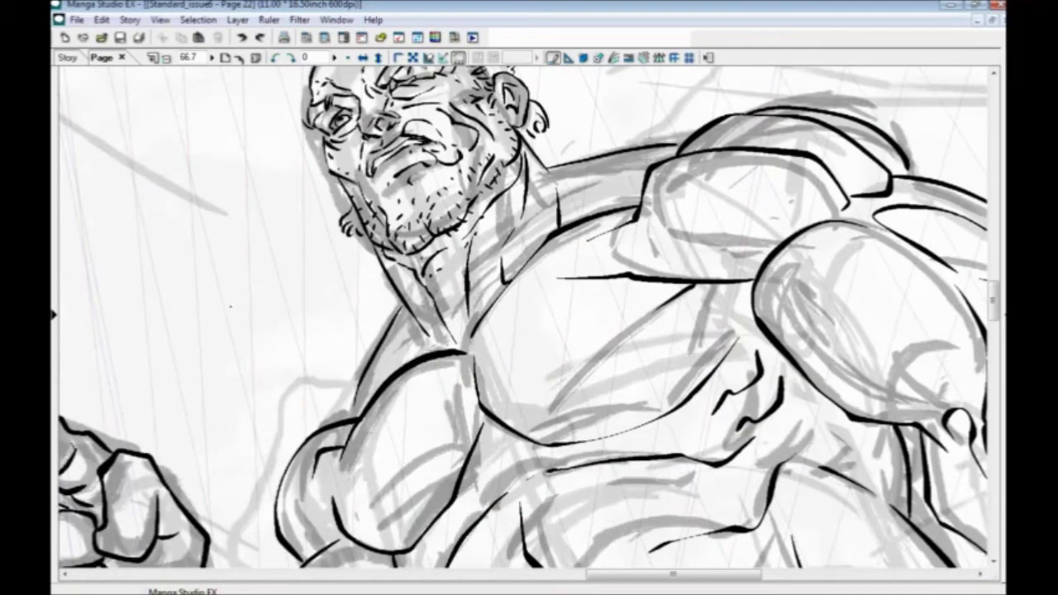
key(ctrl+minus)
key(ctrl+minus)
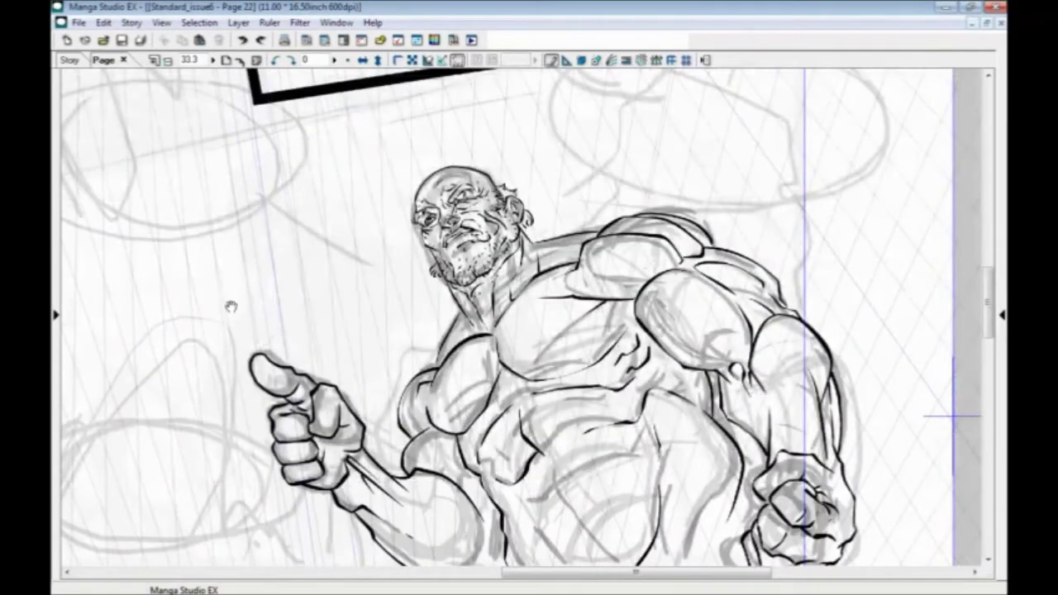
drag(311, 372, 265, 292)
drag(340, 343, 342, 418)
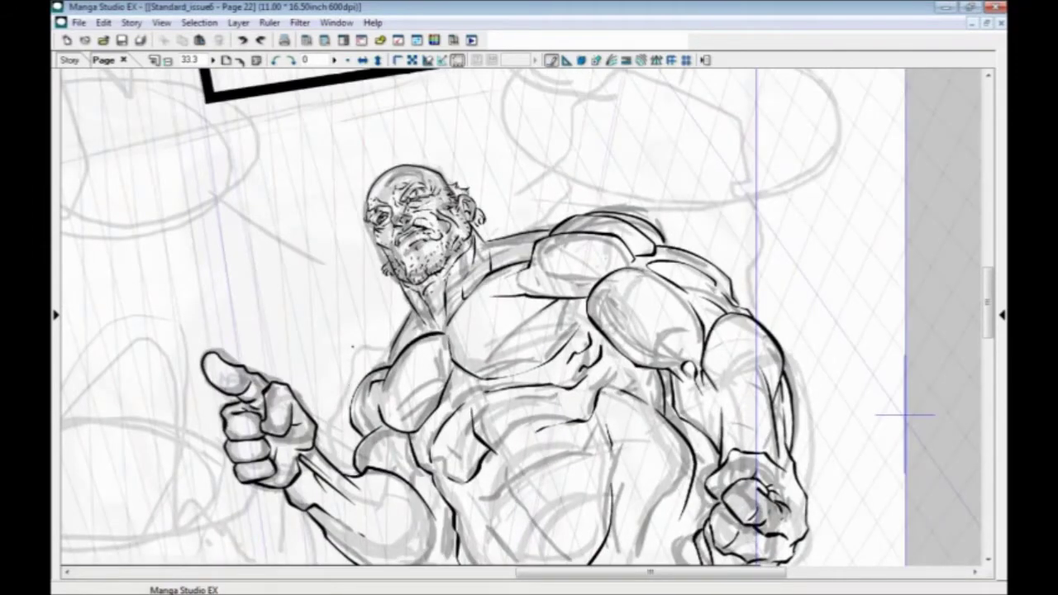
Step: Create a new black-and-white raster layer above Layer 5 in folder p3 and set its layer colour to red
key(Tab)
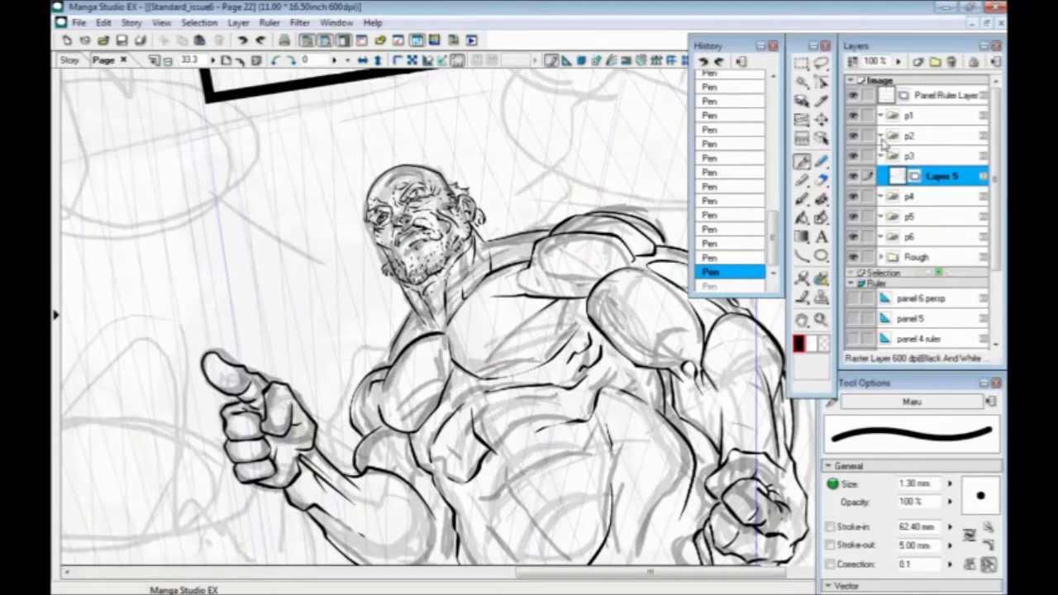
click(917, 61)
click(557, 398)
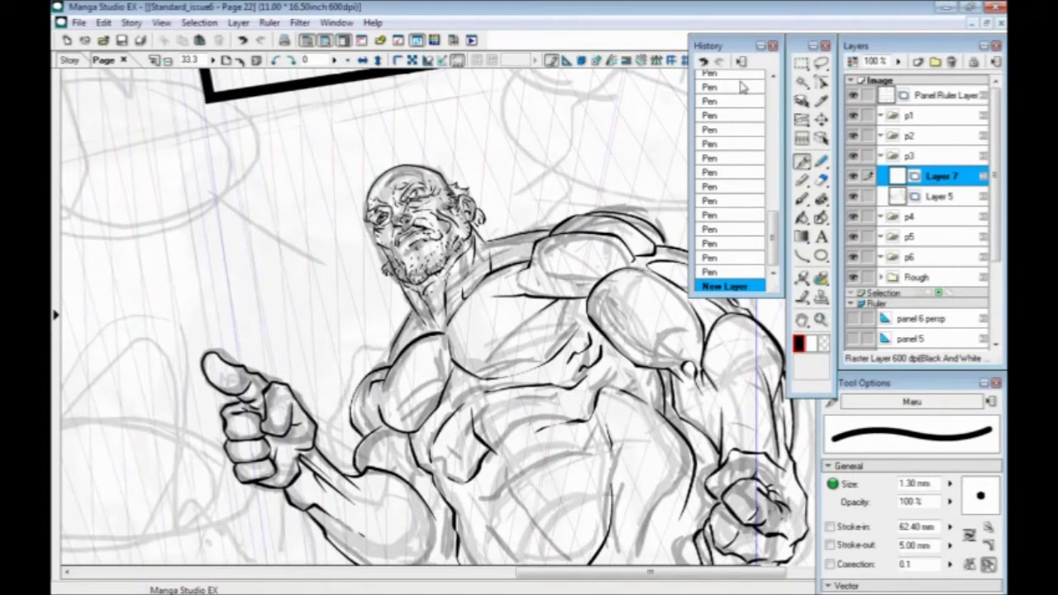
click(852, 62)
double_click(799, 344)
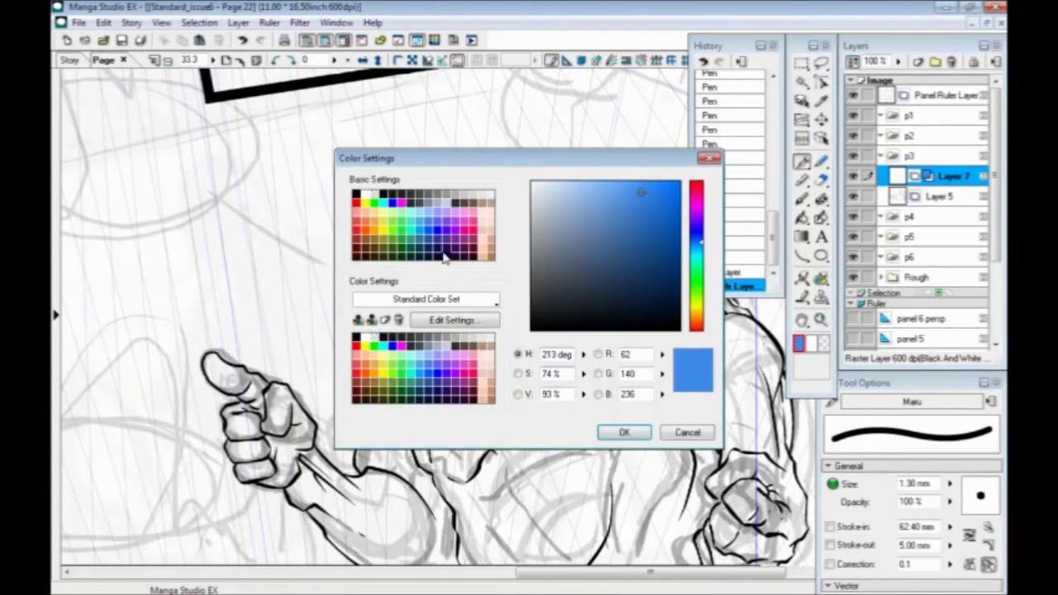
click(696, 182)
click(622, 433)
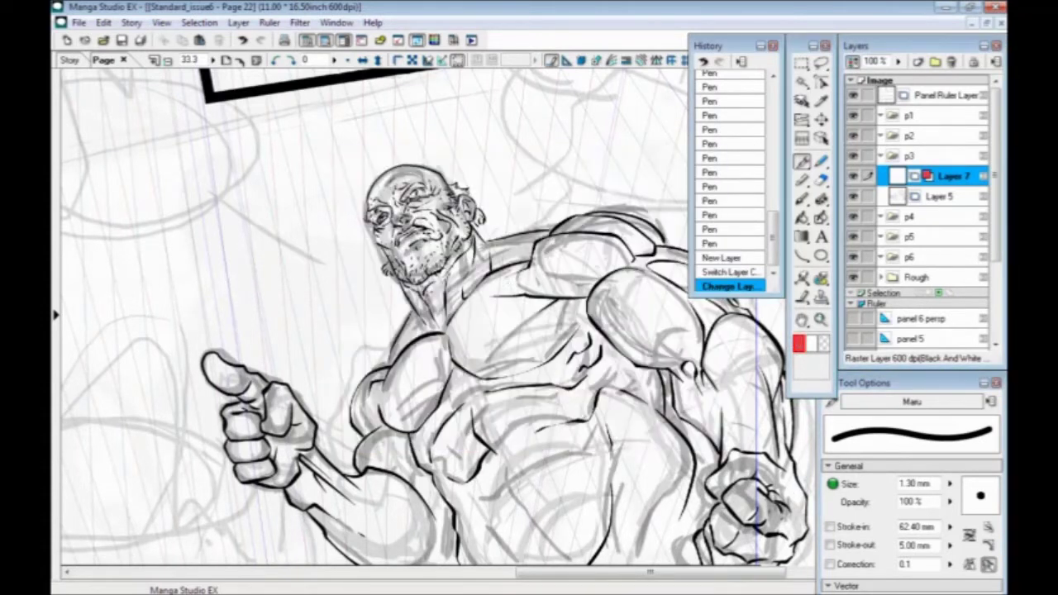
Step: Sketch a ragged neckline across the base of the neck in red and compare it with the layer colour off and on
drag(406, 342, 356, 387)
key(ctrl+plus)
click(356, 387)
mouse_move(428, 260)
mouse_down()
mouse_move(400, 349)
mouse_move(387, 342)
mouse_move(360, 379)
mouse_move(346, 366)
mouse_move(322, 379)
mouse_up()
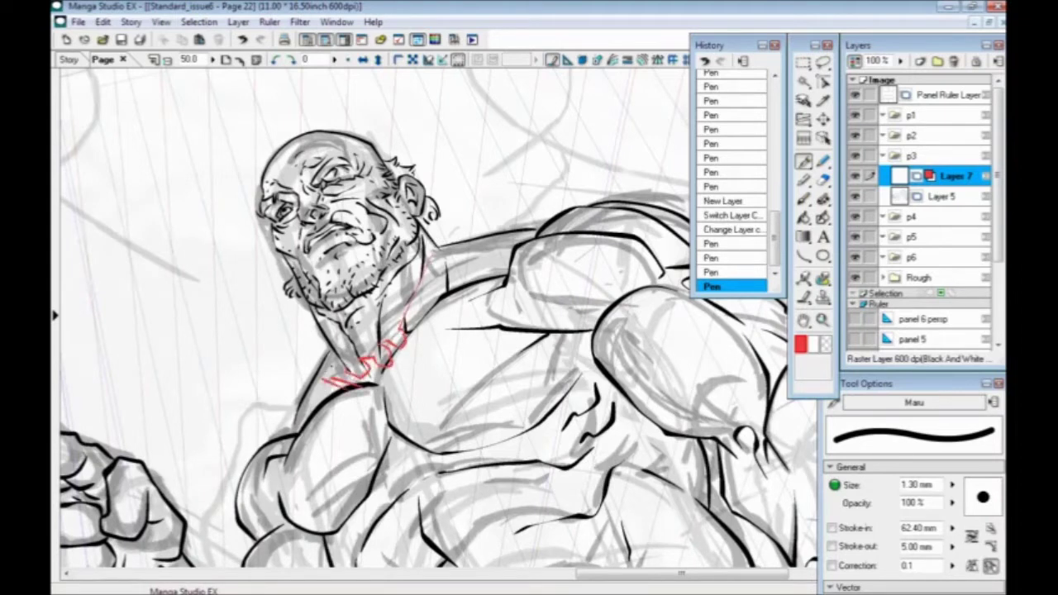
click(854, 65)
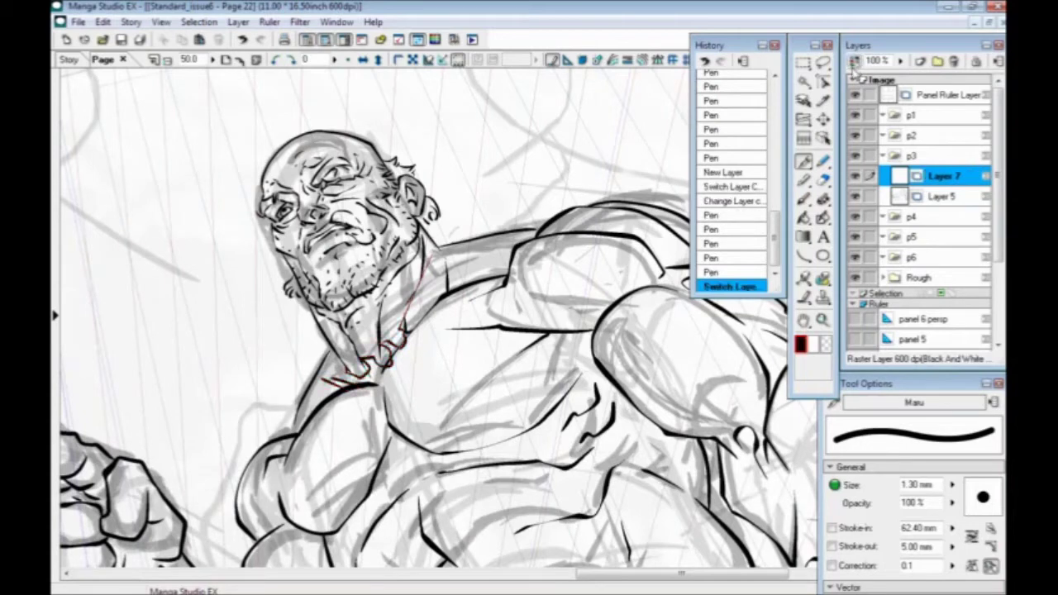
click(855, 65)
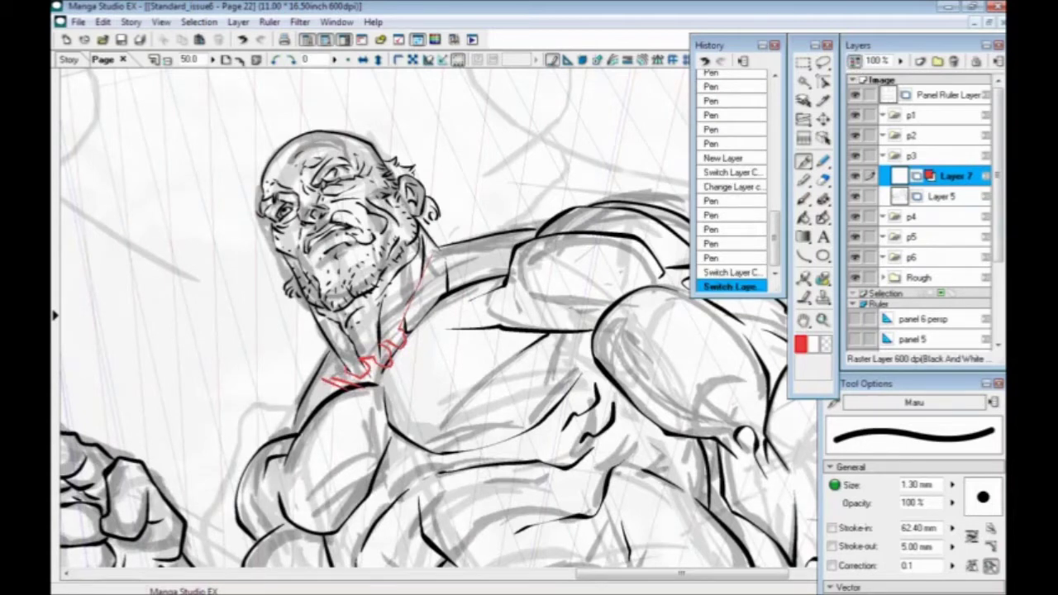
Step: Add jagged, flame-like flaps sticking out on both sides of the neck to the ragged neckline
drag(342, 357, 328, 368)
mouse_move(326, 329)
mouse_down()
mouse_move(319, 359)
mouse_move(299, 340)
mouse_move(315, 364)
mouse_move(303, 370)
mouse_up()
drag(383, 294, 343, 367)
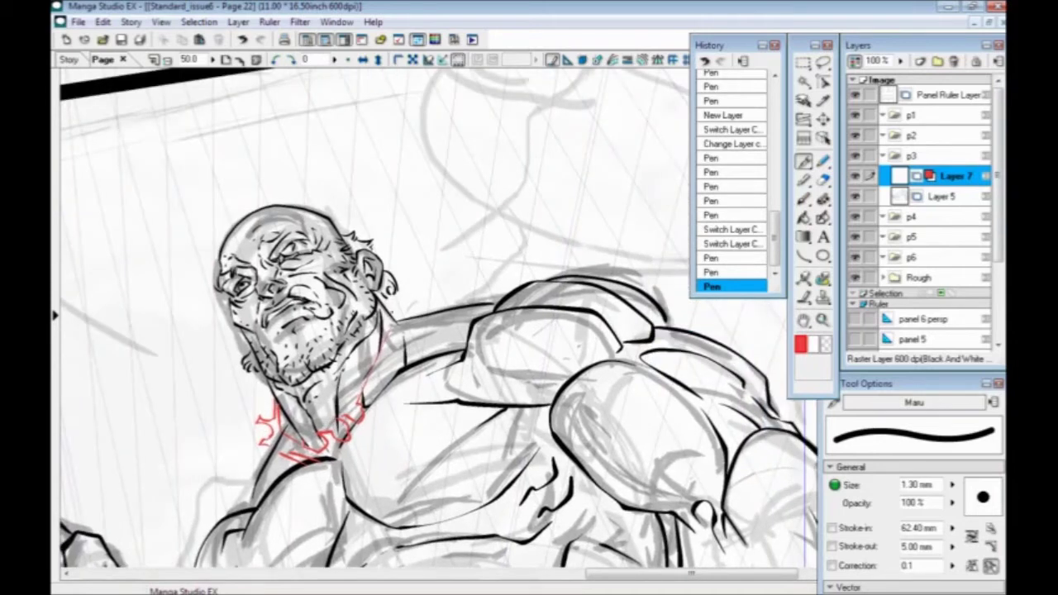
mouse_move(398, 308)
mouse_down()
mouse_move(392, 324)
mouse_move(435, 314)
mouse_move(388, 311)
mouse_move(422, 309)
mouse_up()
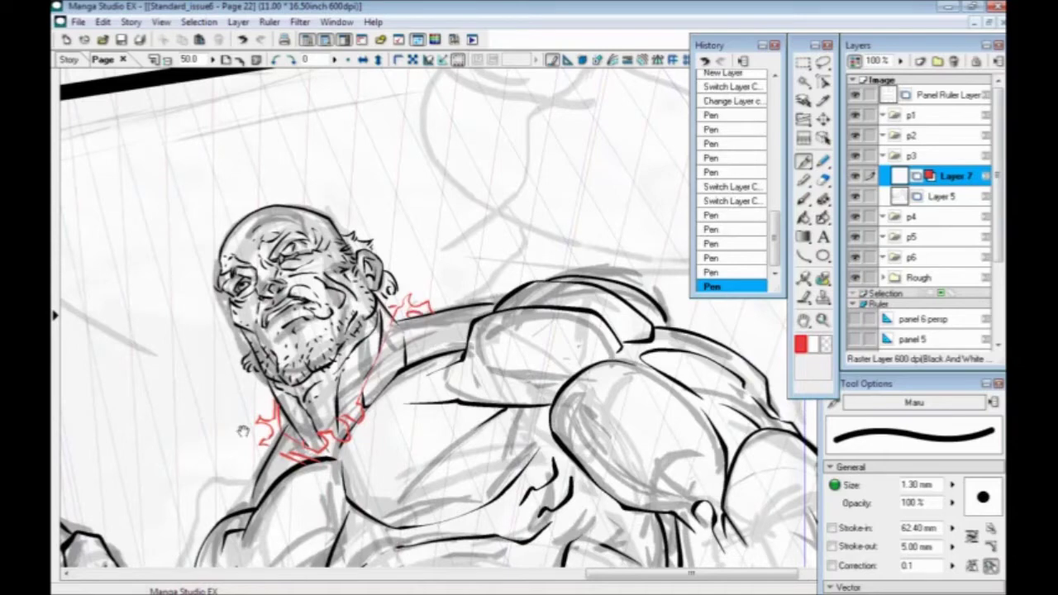
Step: Draw a jagged red line from the armpit up over the shoulder muscle, ending in a pointed spike above the shoulder
drag(243, 432, 257, 323)
drag(397, 487, 349, 497)
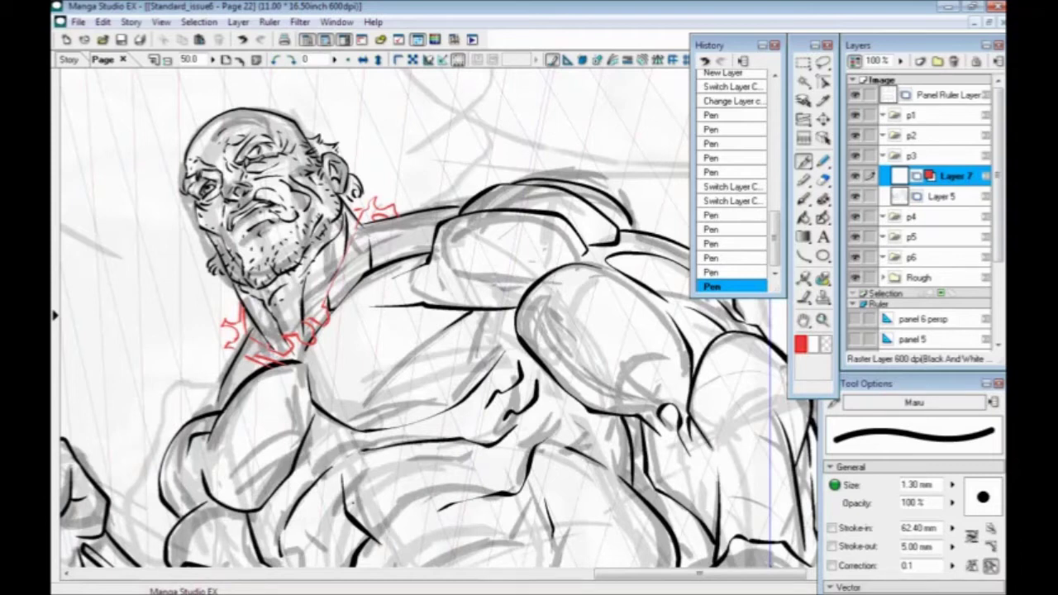
drag(380, 382, 302, 420)
mouse_move(460, 411)
mouse_down()
mouse_move(475, 419)
mouse_move(432, 400)
mouse_move(416, 368)
mouse_move(427, 356)
mouse_move(416, 327)
mouse_move(429, 269)
mouse_move(420, 259)
mouse_move(467, 200)
mouse_move(453, 157)
mouse_move(496, 216)
mouse_up()
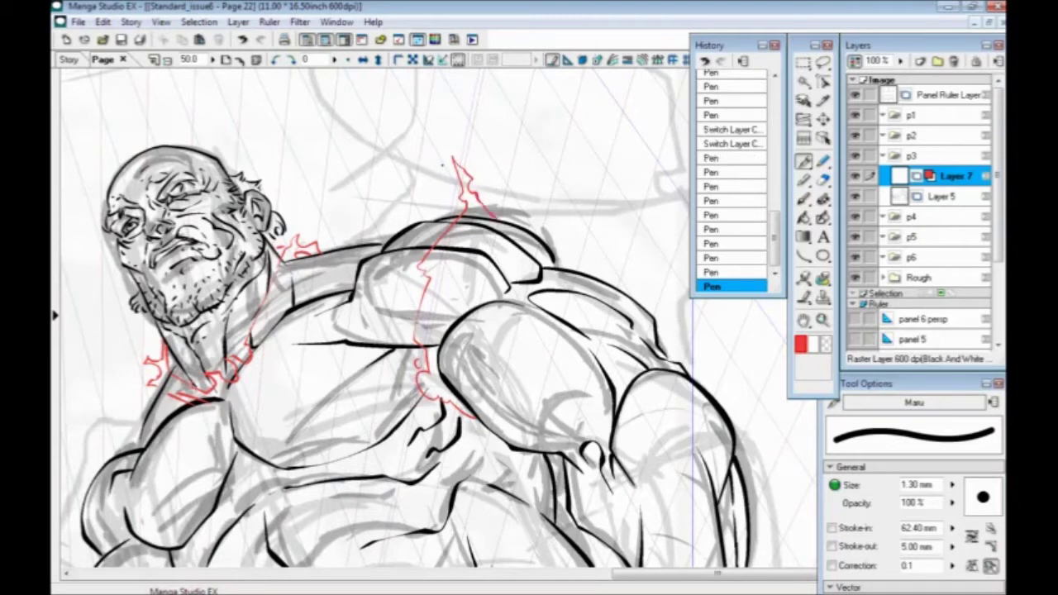
Step: Complete the shoulder spike with flared edges and add small oval holes along the jagged line down to below the armpit
mouse_move(451, 159)
mouse_down()
mouse_move(441, 198)
mouse_move(402, 221)
mouse_up()
mouse_move(457, 192)
mouse_down()
mouse_move(452, 174)
mouse_move(453, 212)
mouse_up()
mouse_move(405, 315)
mouse_down()
mouse_move(418, 286)
mouse_move(396, 330)
mouse_up()
drag(386, 416, 334, 365)
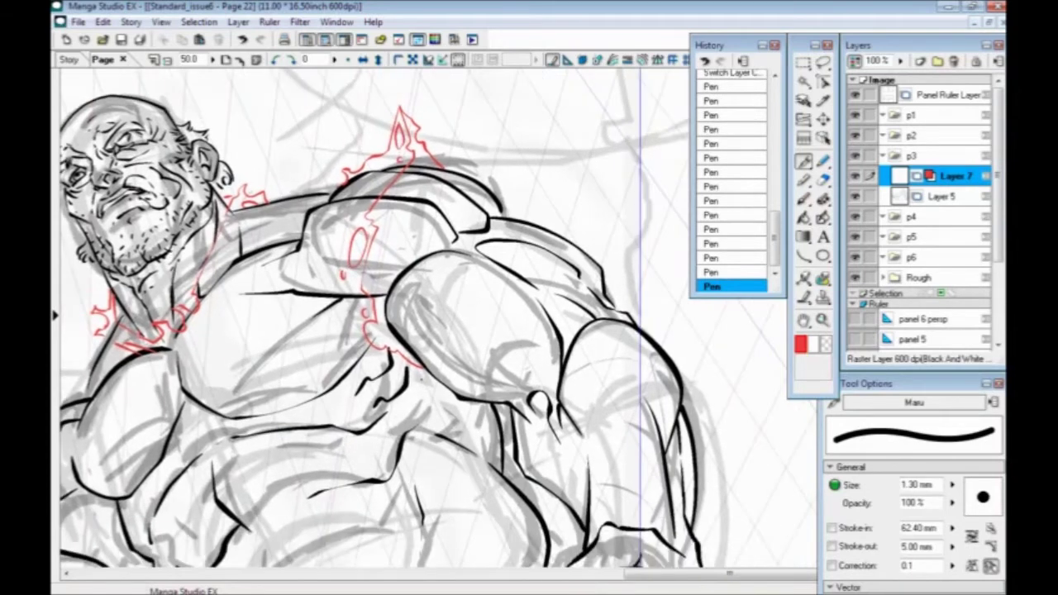
drag(420, 377, 451, 417)
mouse_move(339, 372)
mouse_down()
mouse_move(338, 421)
mouse_move(374, 445)
mouse_up()
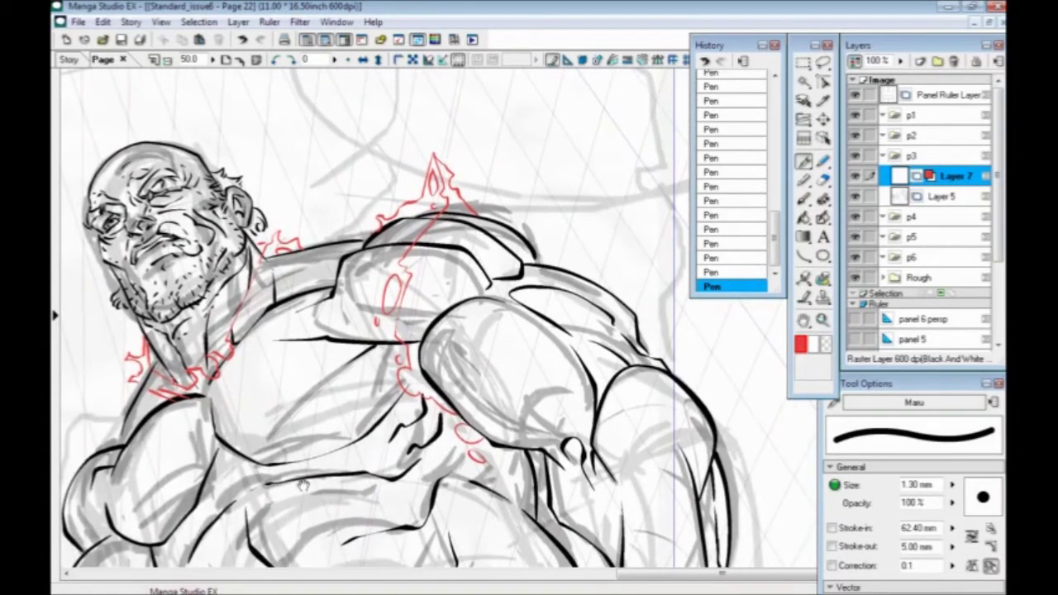
Step: Draw a jagged flap on the rear shoulder outline and an irregular oval hole on the upper arm
drag(303, 486, 272, 476)
mouse_move(504, 311)
mouse_down()
mouse_move(539, 360)
mouse_move(498, 355)
mouse_move(478, 307)
mouse_move(514, 310)
mouse_move(439, 384)
mouse_move(508, 324)
mouse_move(510, 290)
mouse_move(536, 339)
mouse_up()
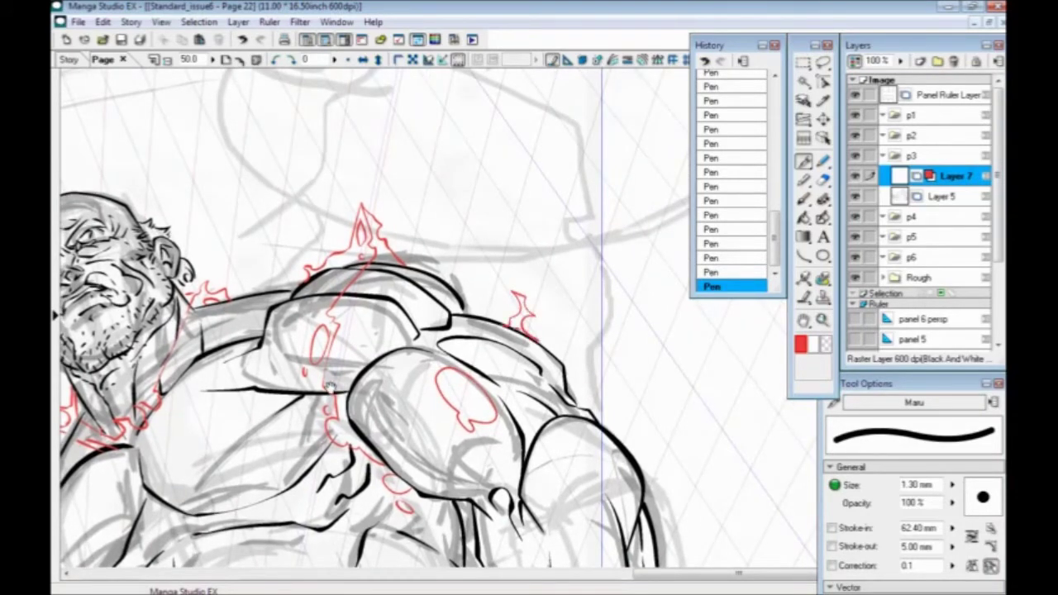
drag(350, 445, 362, 319)
mouse_move(325, 420)
mouse_down()
mouse_move(338, 385)
mouse_move(413, 461)
mouse_up()
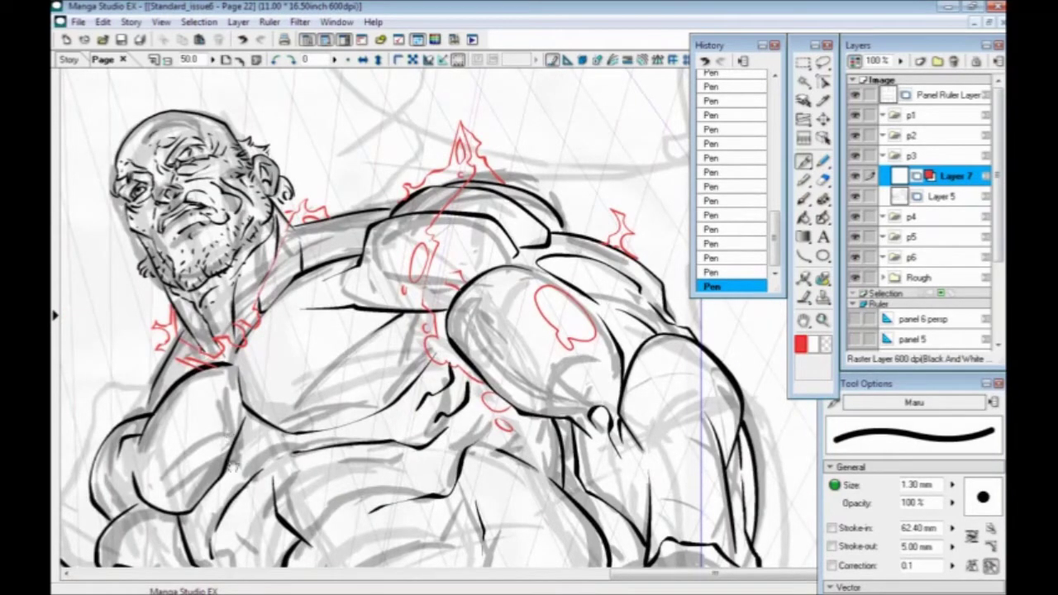
Step: Outline a large ragged red area running from the neckline over the chest and pointing-arm shoulder down to the abdomen
drag(234, 466, 426, 383)
mouse_move(478, 234)
mouse_down()
mouse_move(440, 282)
mouse_move(375, 323)
mouse_move(387, 361)
mouse_up()
mouse_move(486, 232)
mouse_down()
mouse_move(538, 246)
mouse_move(546, 306)
mouse_move(568, 320)
mouse_move(575, 375)
mouse_up()
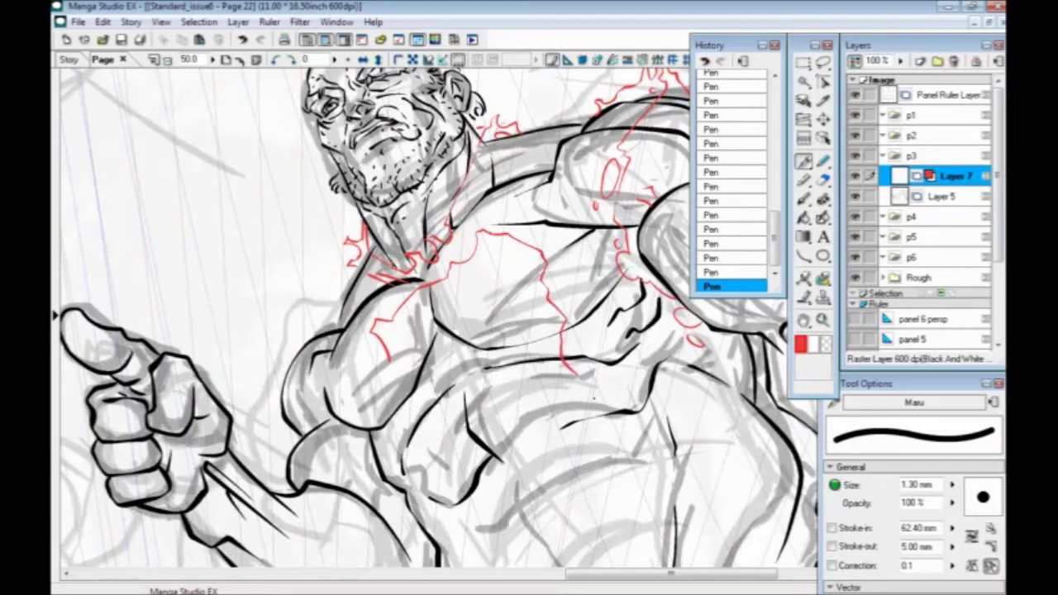
drag(538, 435, 464, 325)
mouse_move(506, 266)
mouse_down()
mouse_move(519, 349)
mouse_move(459, 362)
mouse_move(382, 415)
mouse_move(379, 382)
mouse_move(338, 346)
mouse_move(331, 286)
mouse_move(319, 270)
mouse_move(312, 279)
mouse_move(306, 241)
mouse_move(276, 228)
mouse_up()
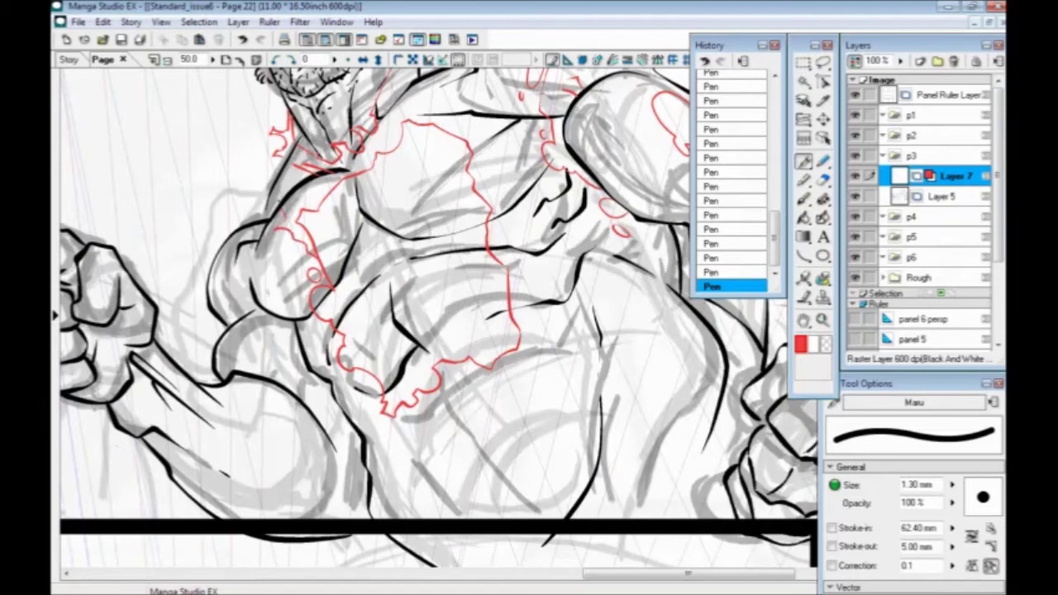
mouse_move(398, 120)
mouse_down()
mouse_move(382, 269)
mouse_move(388, 252)
mouse_move(443, 269)
mouse_move(442, 285)
mouse_up()
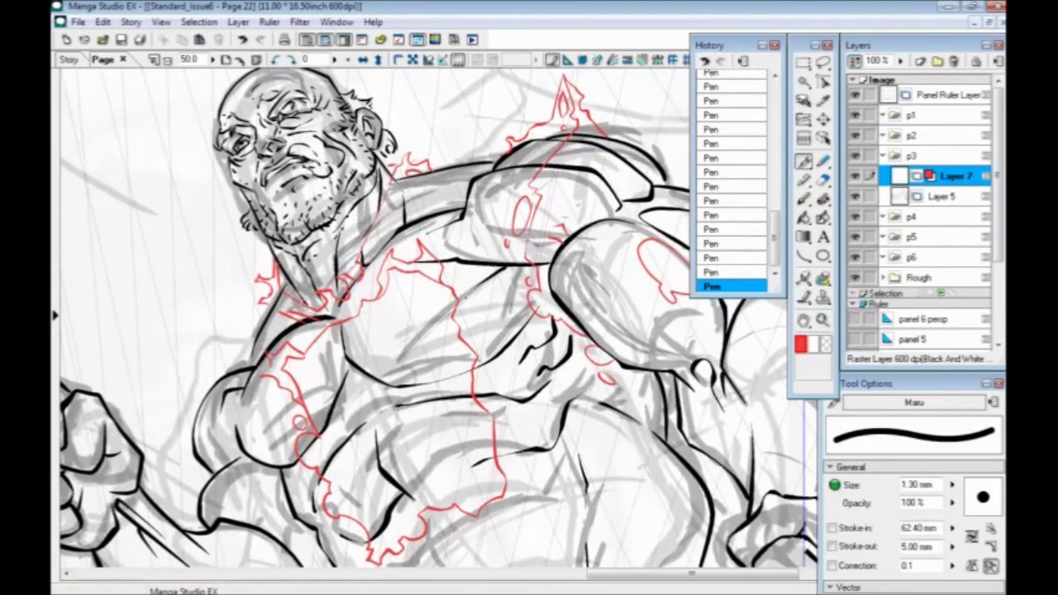
Step: Add pointed tips to the chest side of the ragged outline and small oval holes beside it
mouse_move(461, 329)
mouse_down()
mouse_move(474, 334)
mouse_move(473, 349)
mouse_up()
drag(482, 392, 492, 389)
drag(490, 391, 459, 268)
drag(490, 340, 491, 373)
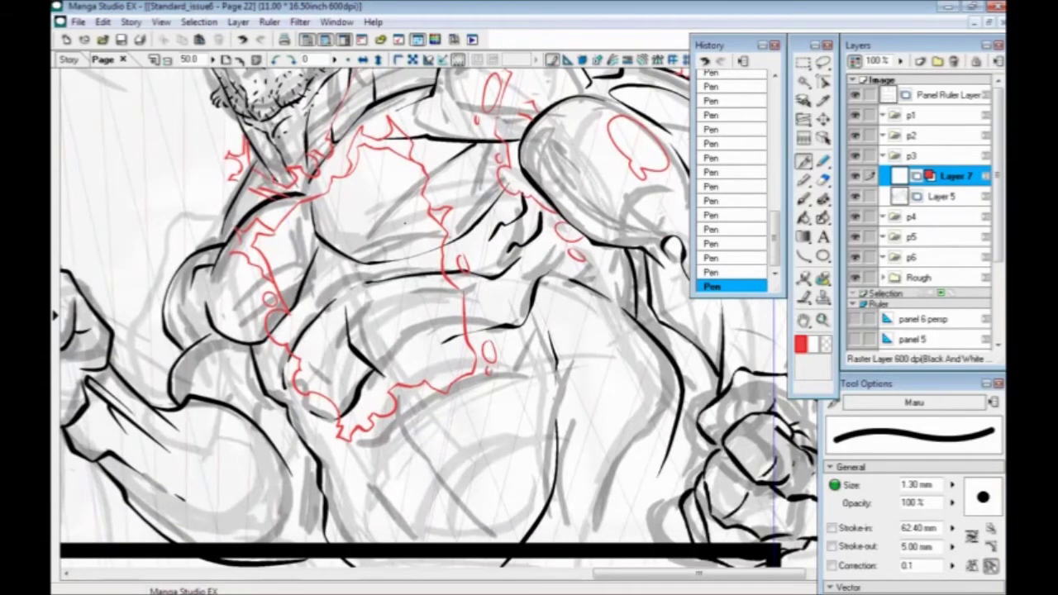
Step: Draw a rounded rectangular band with a small centre mark below the lower tip of the ragged outline
scroll(347, 405, down, 3)
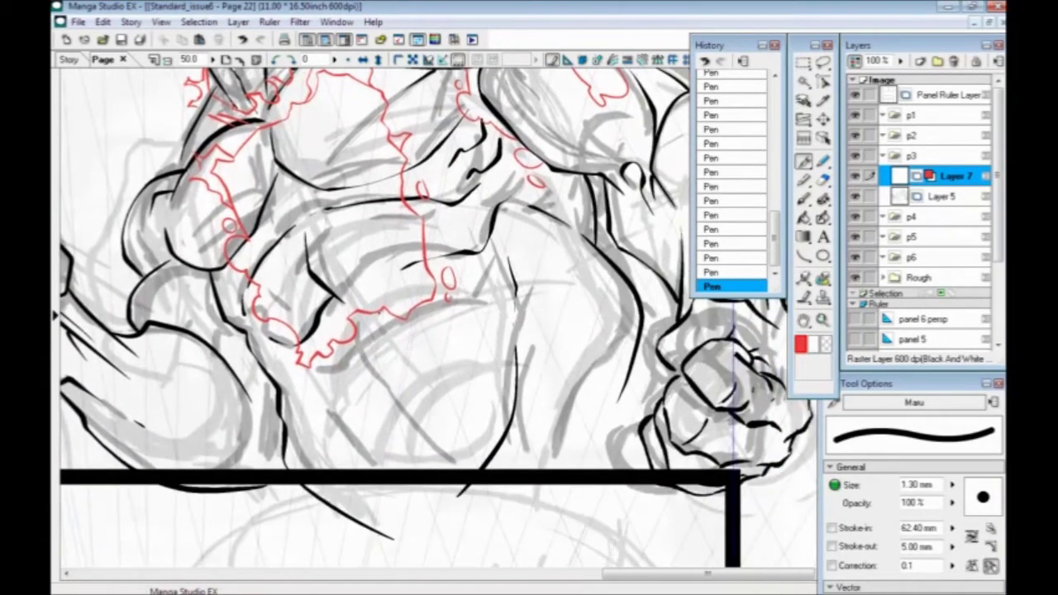
mouse_move(377, 318)
mouse_down()
mouse_move(399, 346)
mouse_move(385, 372)
mouse_move(352, 401)
mouse_move(320, 385)
mouse_move(313, 372)
mouse_move(328, 358)
mouse_move(341, 374)
mouse_move(364, 346)
mouse_up()
drag(272, 333, 308, 397)
click(411, 409)
drag(308, 290, 383, 393)
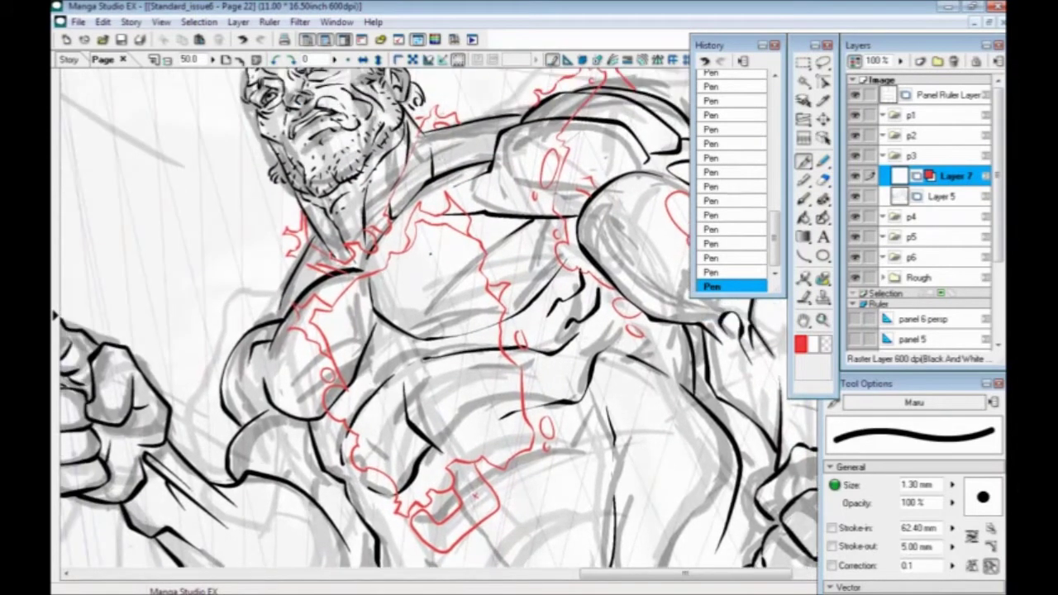
Step: Fill the chest part of the ragged area with rows of short red hatch strokes following the pectoral's form
mouse_move(458, 301)
mouse_down()
mouse_move(433, 306)
mouse_move(427, 324)
mouse_up()
mouse_move(430, 316)
mouse_down()
mouse_move(410, 330)
mouse_move(405, 323)
mouse_up()
mouse_move(438, 291)
mouse_down()
mouse_move(423, 303)
mouse_move(428, 282)
mouse_up()
drag(425, 291, 391, 324)
drag(405, 305, 380, 316)
drag(389, 298, 370, 308)
mouse_move(384, 286)
mouse_down()
mouse_move(369, 301)
mouse_move(403, 298)
mouse_move(385, 294)
mouse_up()
drag(392, 278, 378, 288)
drag(440, 259, 425, 271)
mouse_move(443, 246)
mouse_down()
mouse_move(427, 258)
mouse_move(423, 245)
mouse_move(410, 278)
mouse_up()
mouse_move(421, 255)
mouse_down()
mouse_move(409, 269)
mouse_move(405, 260)
mouse_up()
drag(405, 270, 385, 276)
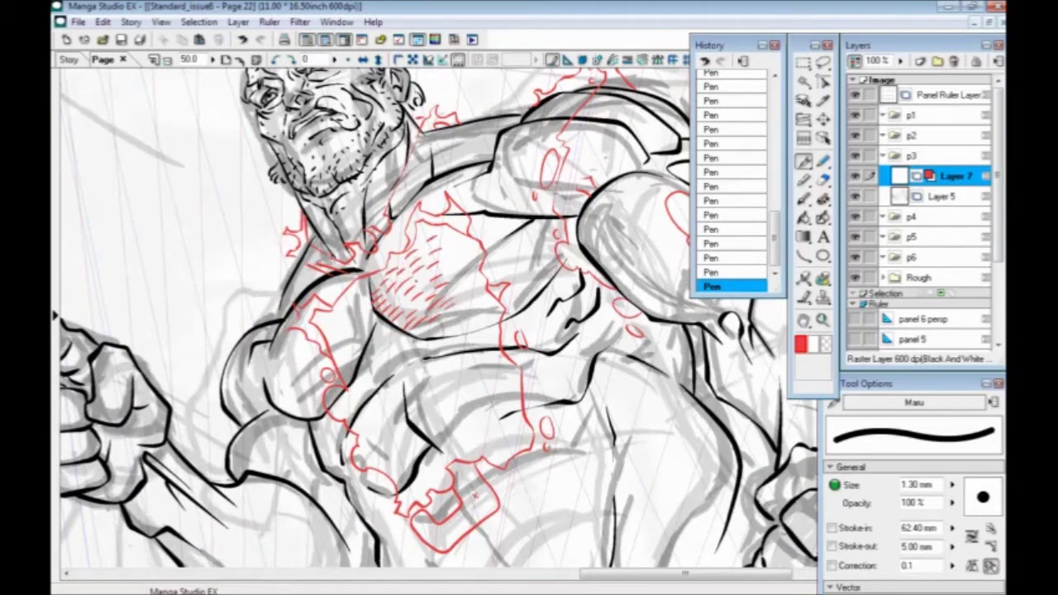
drag(462, 241, 452, 251)
mouse_move(458, 256)
mouse_down()
mouse_move(443, 268)
mouse_move(460, 259)
mouse_up()
drag(458, 271, 456, 286)
drag(479, 281, 461, 306)
drag(483, 313, 470, 319)
Step: Hatch the pointing-arm shoulder part of the ragged area with short red strokes
drag(333, 251, 346, 215)
drag(372, 319, 360, 327)
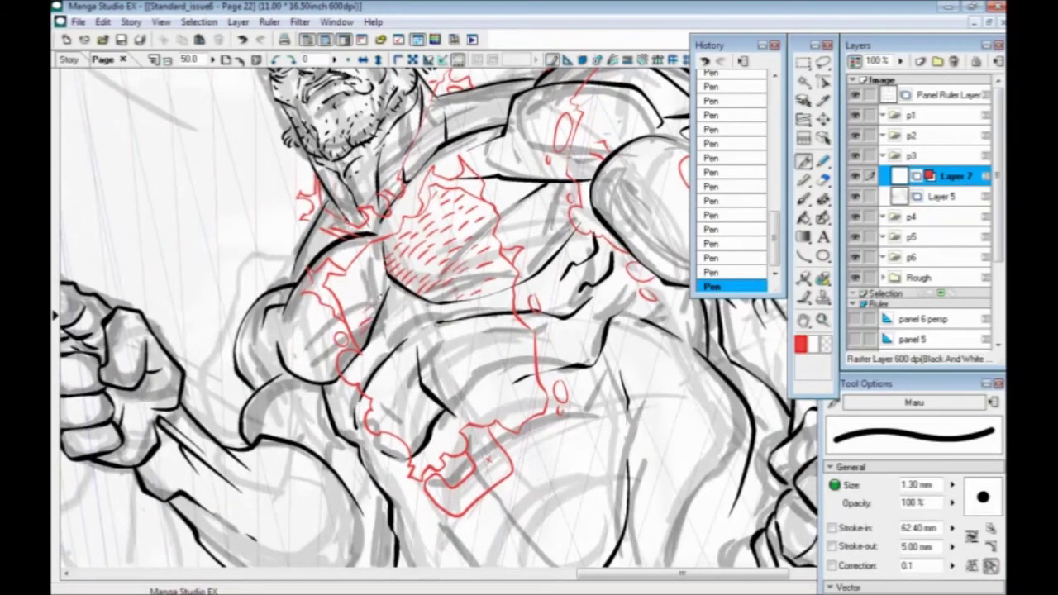
mouse_move(364, 290)
mouse_down()
mouse_move(351, 306)
mouse_move(350, 290)
mouse_up()
mouse_move(381, 263)
mouse_down()
mouse_move(367, 283)
mouse_move(365, 265)
mouse_up()
drag(381, 245, 367, 258)
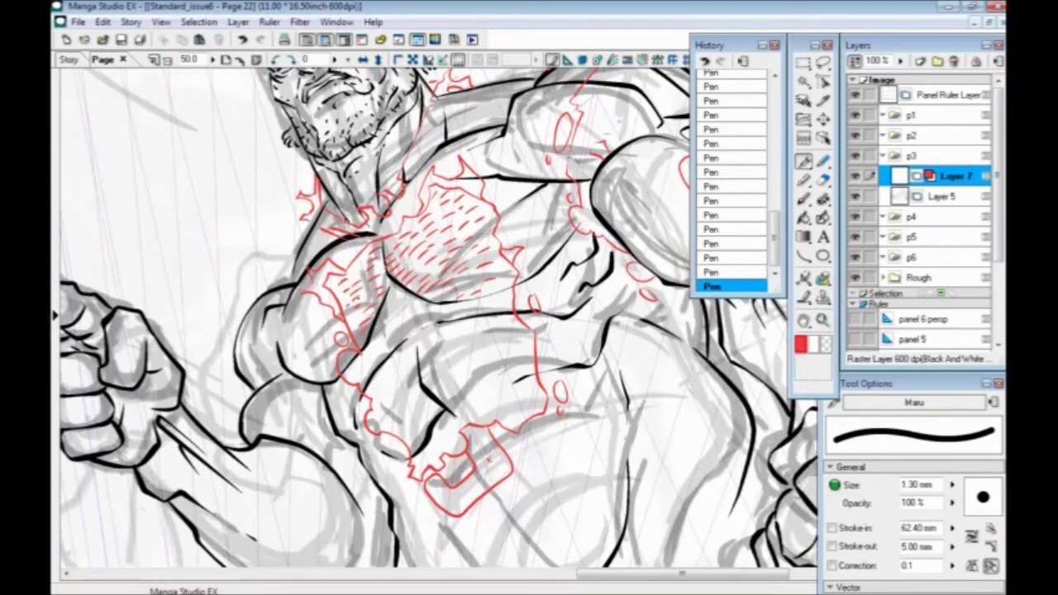
Step: Hatch the abdomen part of the ragged area below the pectoral with short red strokes
drag(396, 348, 317, 363)
drag(432, 406, 422, 412)
drag(429, 395, 419, 400)
drag(440, 383, 415, 391)
drag(411, 384, 404, 381)
mouse_move(425, 357)
mouse_down()
mouse_move(412, 367)
mouse_move(409, 356)
mouse_up()
mouse_move(423, 333)
mouse_down()
mouse_move(403, 349)
mouse_move(409, 337)
mouse_up()
drag(424, 316, 394, 316)
drag(395, 319, 376, 346)
drag(394, 344, 367, 370)
drag(386, 372, 372, 386)
mouse_move(404, 356)
mouse_down()
mouse_move(385, 366)
mouse_move(382, 387)
mouse_up()
mouse_move(398, 386)
mouse_down()
mouse_move(379, 398)
mouse_move(395, 414)
mouse_up()
mouse_move(431, 413)
mouse_down()
mouse_move(420, 419)
mouse_move(442, 419)
mouse_up()
drag(411, 422, 398, 429)
drag(315, 383, 301, 418)
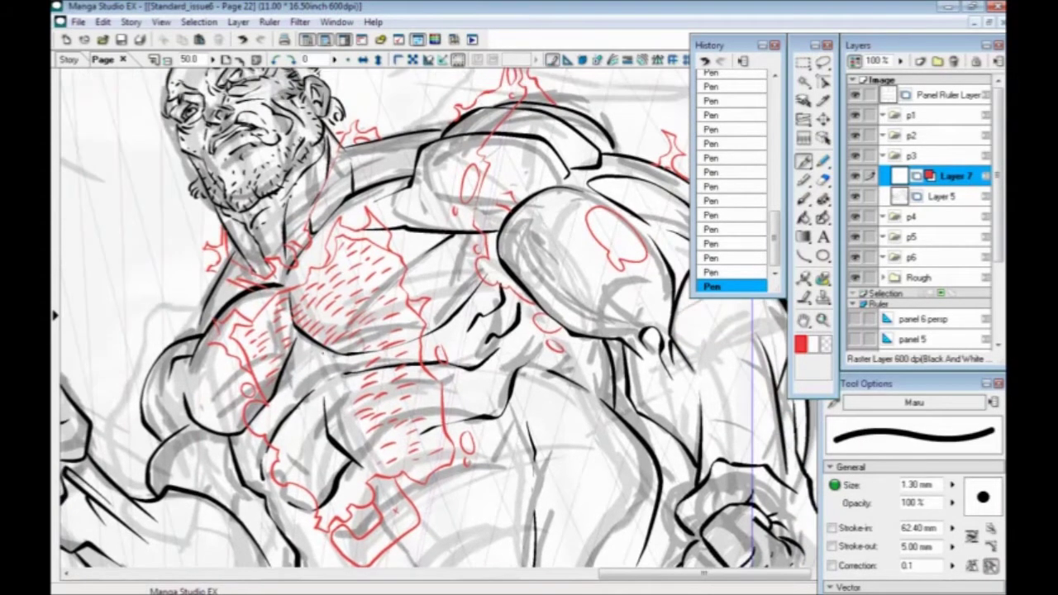
Step: Hatch the remaining ribs and flank inside the ragged outline down to its lower tip with short red strokes
drag(299, 379, 288, 388)
drag(303, 387, 281, 432)
drag(293, 434, 287, 449)
drag(296, 451, 308, 471)
drag(313, 470, 323, 485)
drag(325, 481, 338, 497)
drag(328, 500, 325, 510)
drag(319, 457, 323, 469)
drag(343, 454, 336, 467)
mouse_move(370, 433)
mouse_down()
mouse_move(355, 442)
mouse_move(342, 421)
mouse_up()
mouse_move(352, 399)
mouse_down()
mouse_move(341, 407)
mouse_move(337, 397)
mouse_up()
mouse_move(346, 380)
mouse_down()
mouse_move(334, 388)
mouse_move(342, 369)
mouse_up()
drag(356, 356, 319, 376)
drag(330, 380, 319, 389)
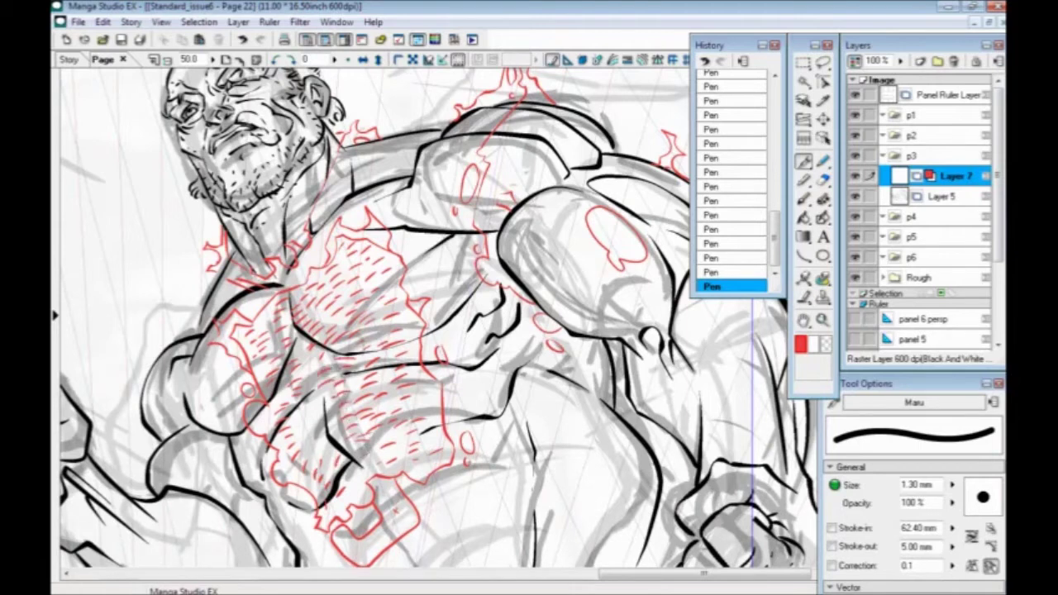
Step: Add a few more short red hatch strokes along the lower ribs on the pointing-arm side of the torn area
drag(331, 446, 322, 460)
drag(321, 432, 301, 454)
mouse_move(316, 420)
mouse_down()
mouse_move(304, 432)
mouse_move(312, 417)
mouse_up()
drag(316, 412, 297, 421)
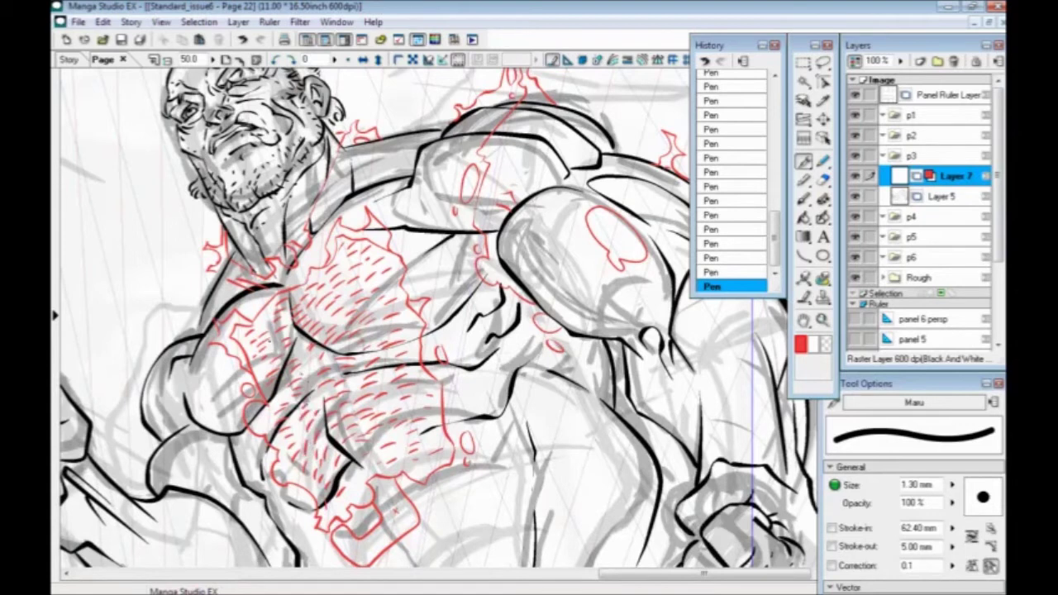
Step: Examine the red costume sketch on the whole figure and up close, from head and shoulders to waist and pointing arm
drag(224, 409, 252, 397)
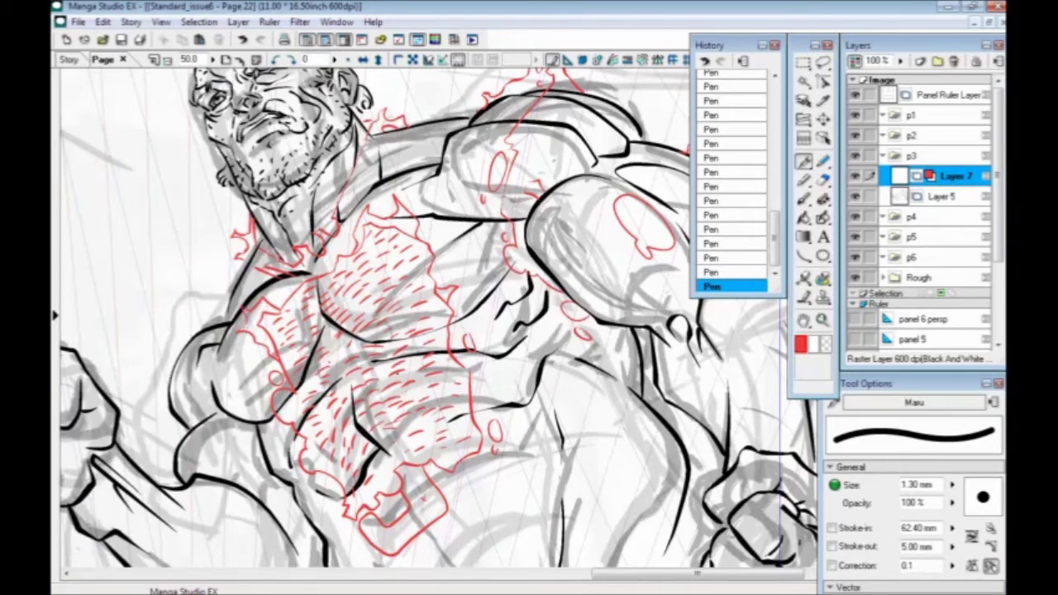
key(ctrl+minus)
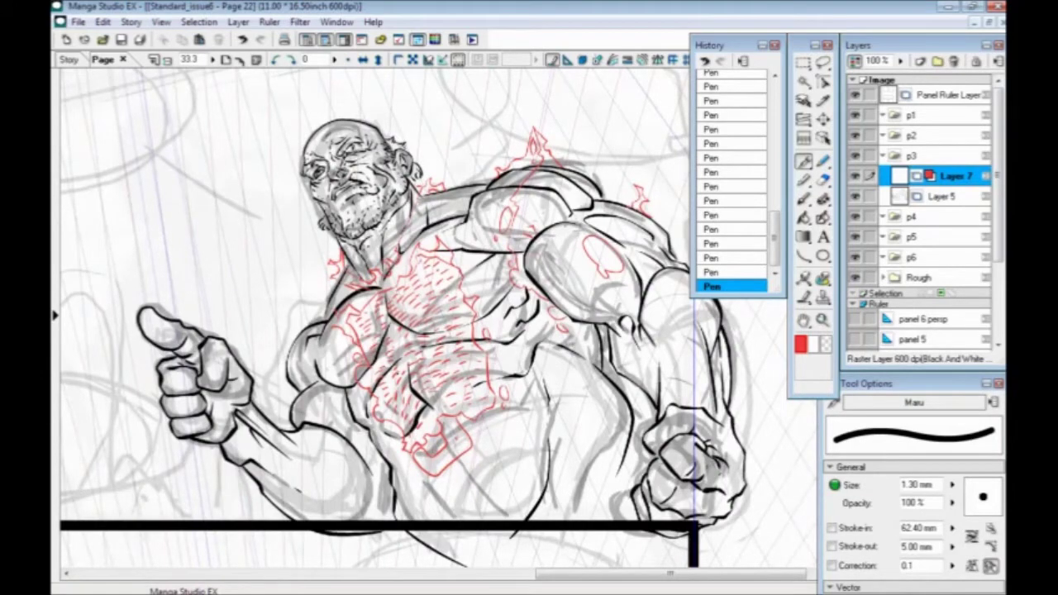
key(ctrl+minus)
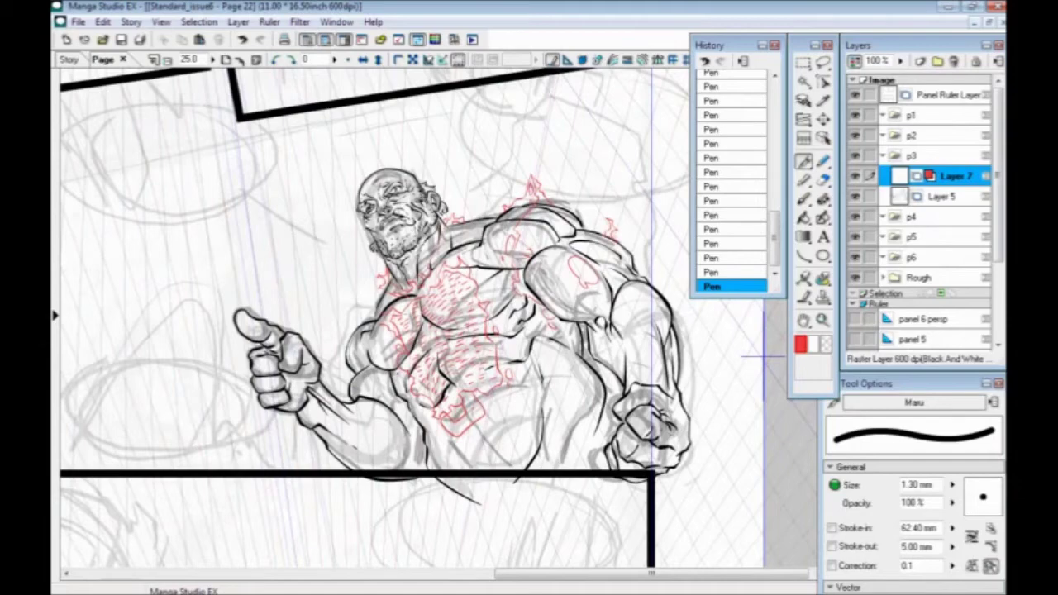
key(ctrl+plus)
key(ctrl+plus)
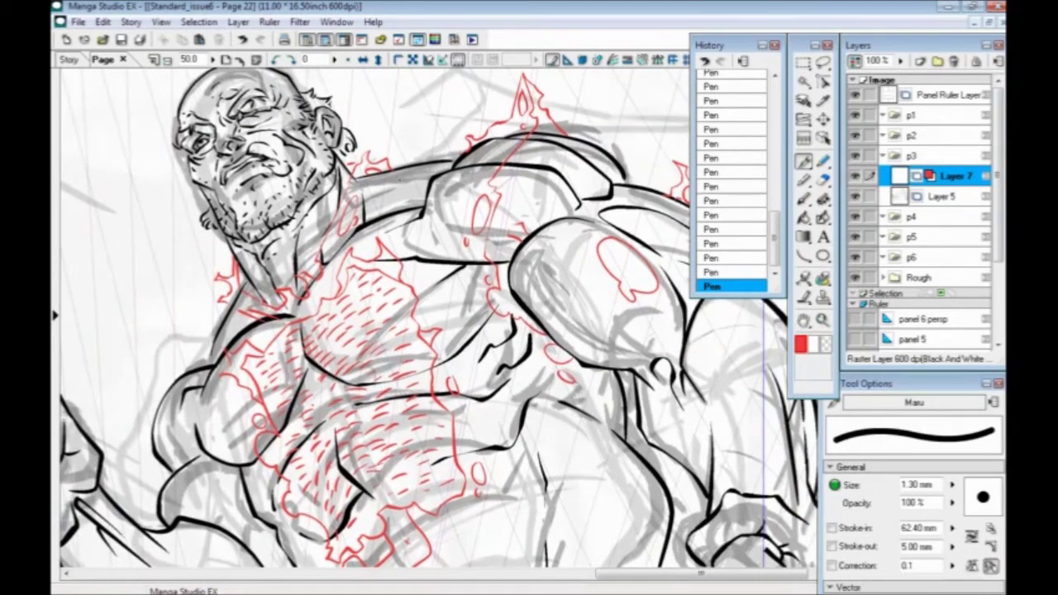
drag(247, 405, 368, 353)
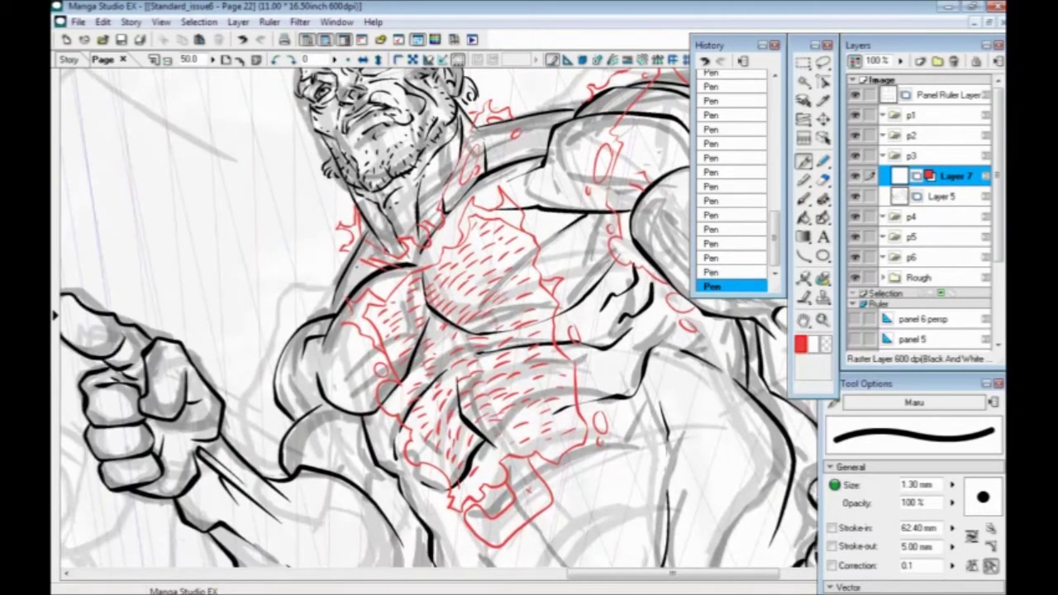
drag(364, 430, 256, 341)
mouse_move(282, 288)
mouse_down()
mouse_move(323, 430)
mouse_move(356, 467)
mouse_up()
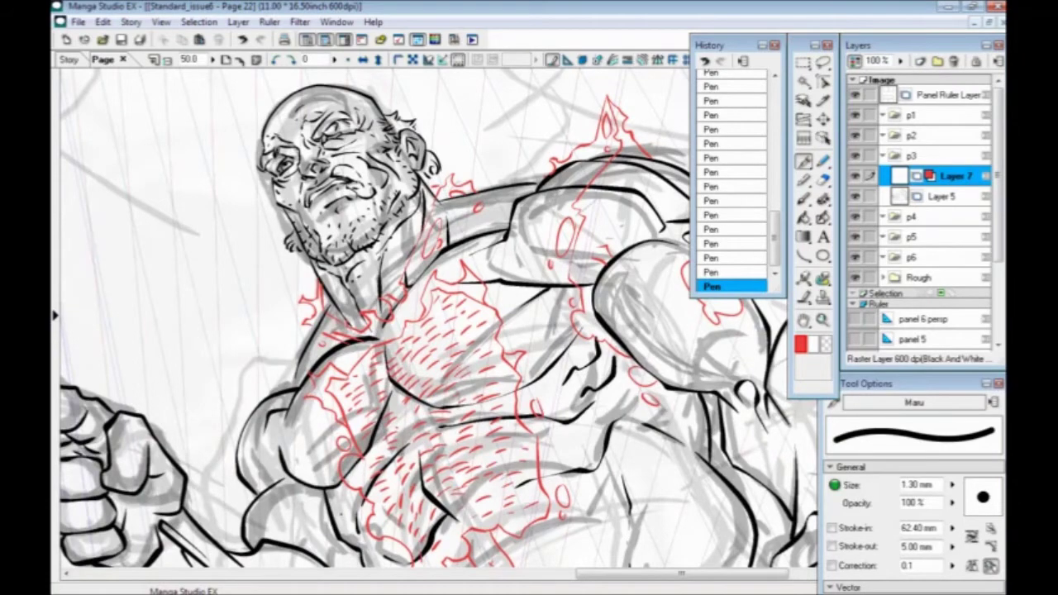
drag(298, 457, 312, 279)
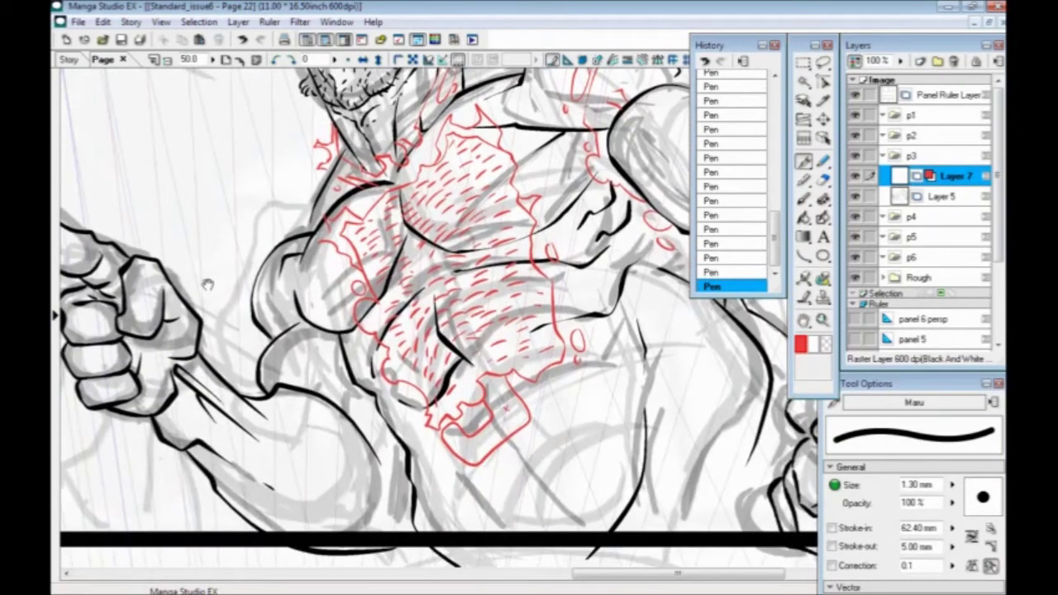
drag(209, 286, 263, 358)
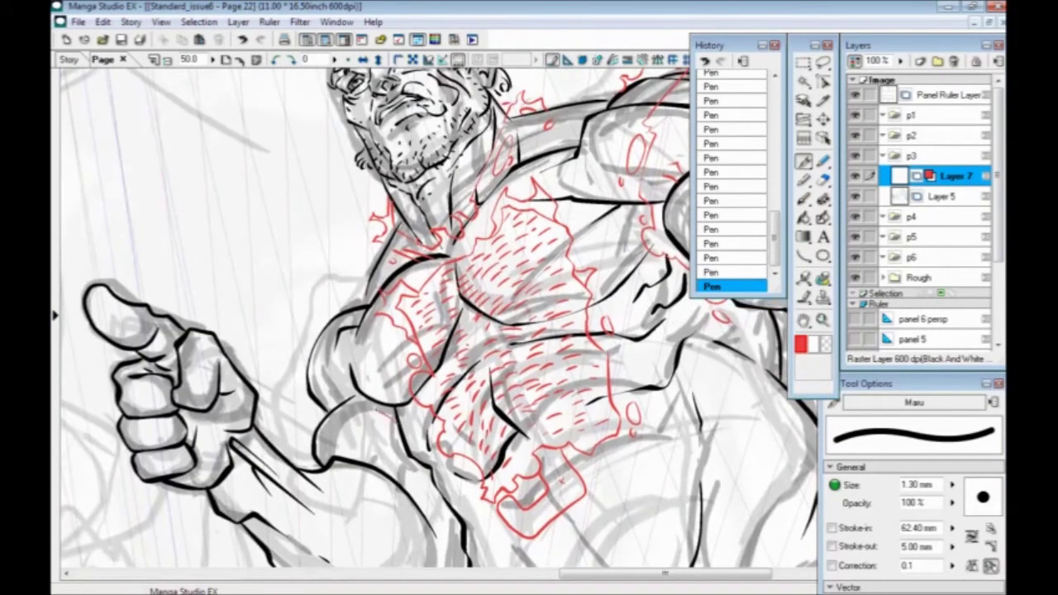
Step: Sketch a jagged red torn edge around the pointing arm's upper-arm muscle, with small oval holes and a rounded patch near the elbow
mouse_move(347, 393)
mouse_down()
mouse_move(276, 356)
mouse_move(311, 331)
mouse_up()
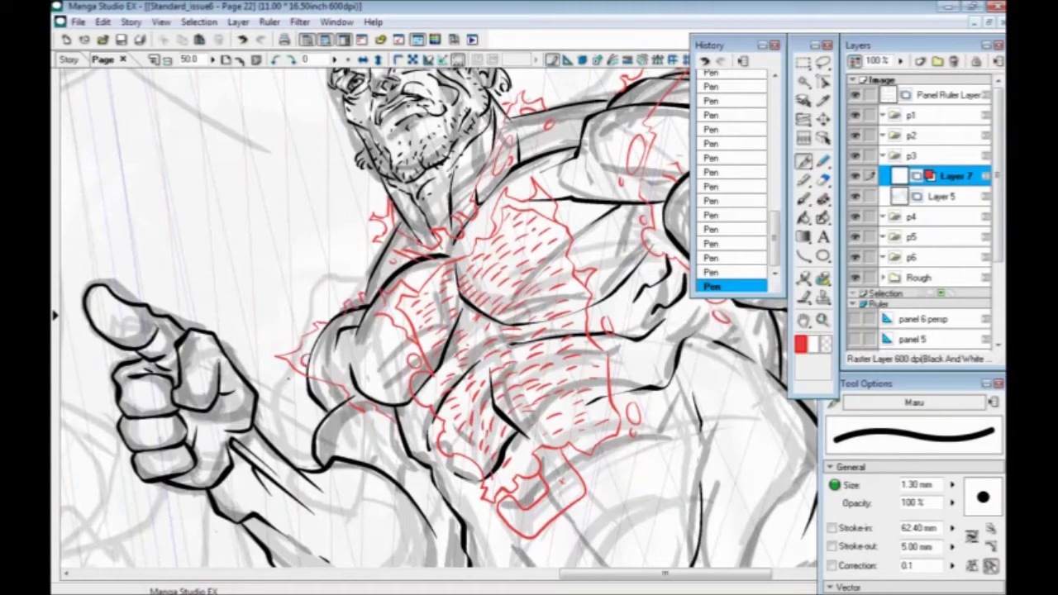
mouse_move(286, 360)
mouse_down()
mouse_move(299, 393)
mouse_move(321, 402)
mouse_move(339, 370)
mouse_up()
drag(331, 413, 323, 273)
mouse_move(348, 369)
mouse_down()
mouse_move(369, 340)
mouse_move(374, 376)
mouse_up()
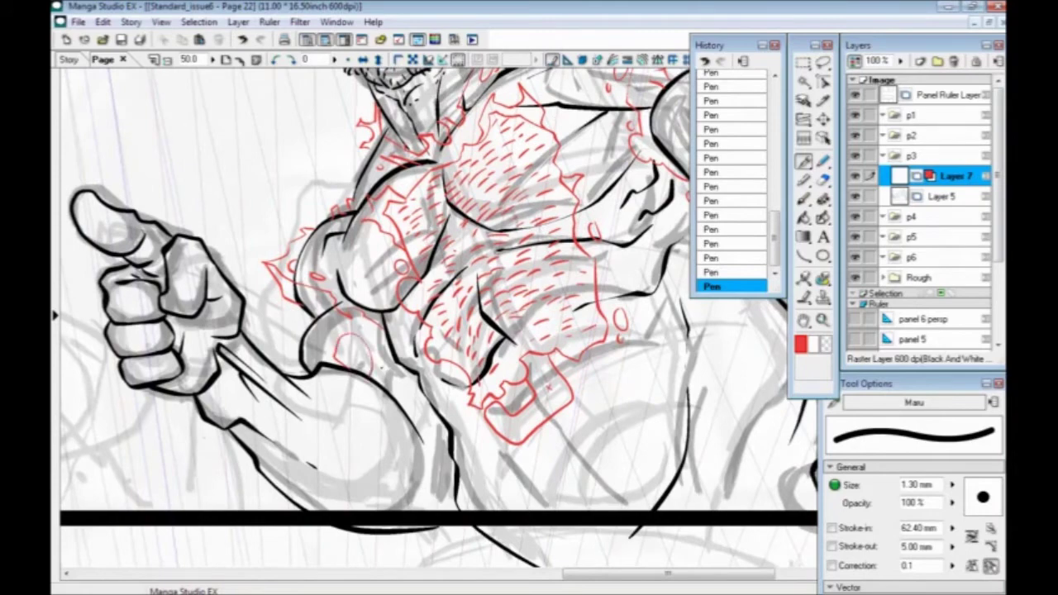
Step: Draw a bold red letter S below the far end of the collarbone and another on the pointing arm's shoulder
drag(358, 417, 283, 503)
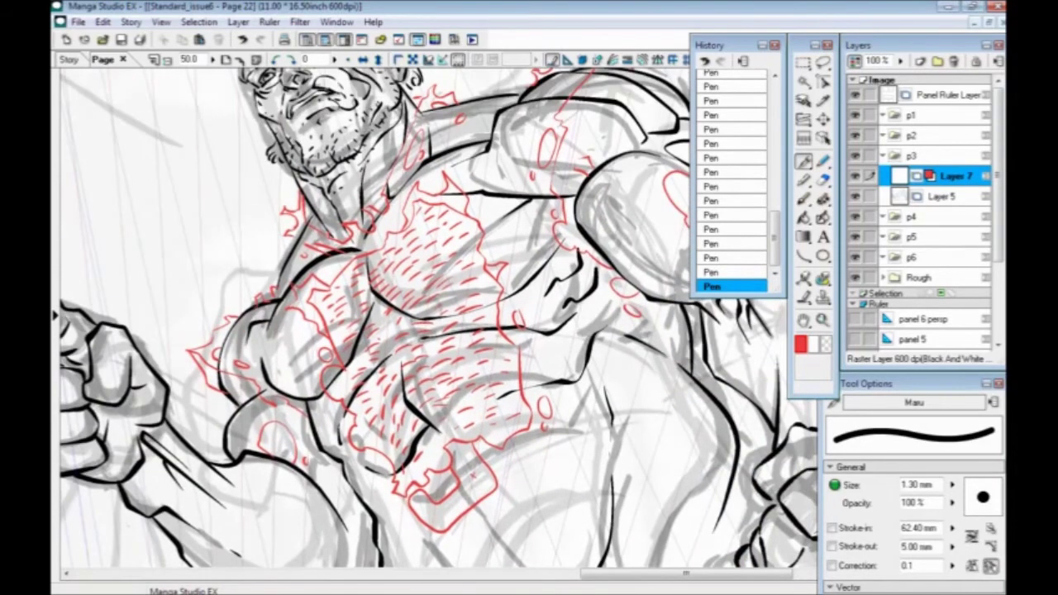
drag(351, 418, 309, 519)
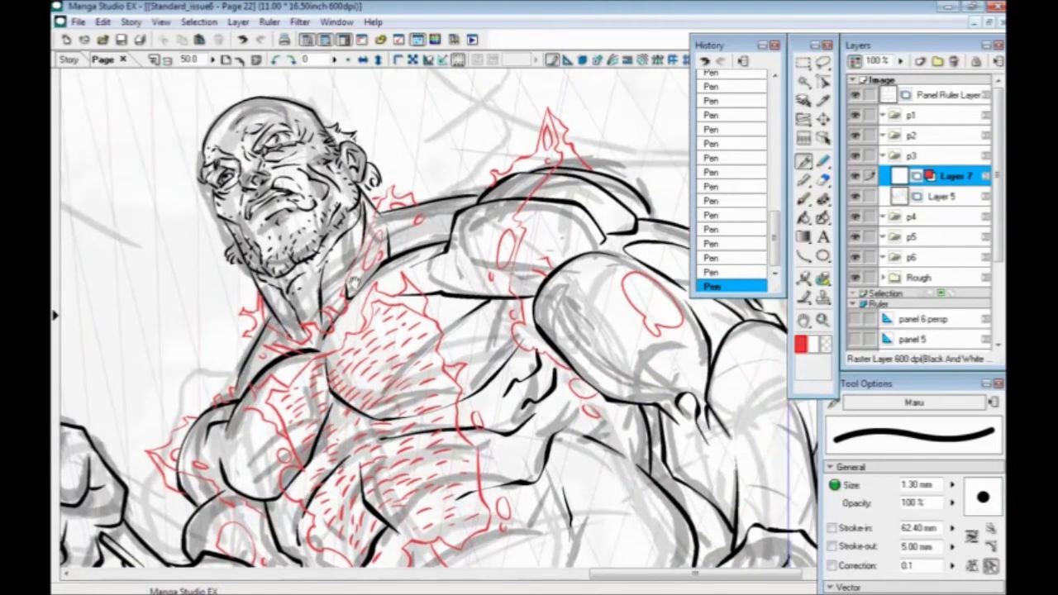
drag(398, 326, 355, 429)
drag(483, 382, 459, 375)
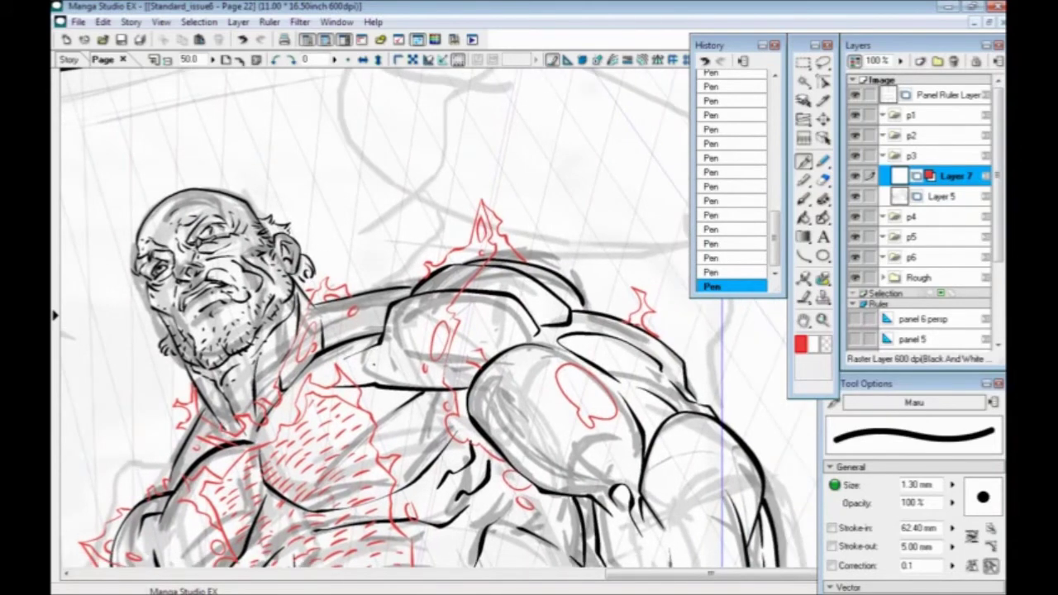
mouse_move(371, 351)
mouse_down()
mouse_move(358, 360)
mouse_move(380, 374)
mouse_move(365, 390)
mouse_up()
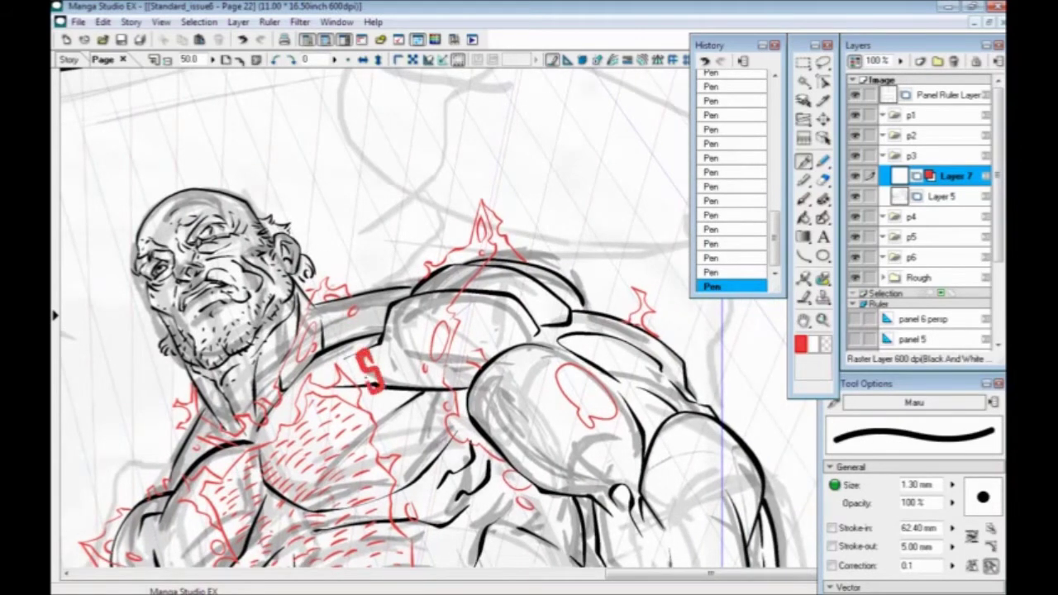
mouse_move(230, 490)
mouse_down()
mouse_move(319, 369)
mouse_move(264, 405)
mouse_move(283, 415)
mouse_move(269, 428)
mouse_up()
drag(422, 257, 423, 327)
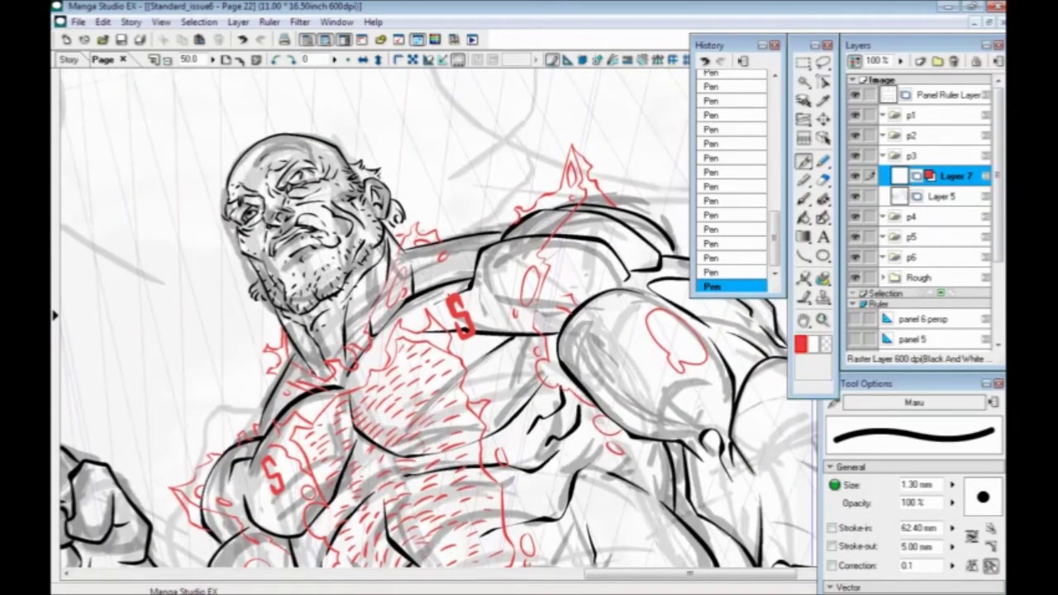
Step: Sketch a ragged red strap over the shoulder ending around the S beside the collarbone, erasing stray lines and redrawing its edges
mouse_move(471, 283)
mouse_down()
mouse_move(484, 319)
mouse_move(468, 351)
mouse_move(437, 307)
mouse_move(438, 275)
mouse_move(462, 213)
mouse_move(528, 192)
mouse_up()
mouse_move(472, 277)
mouse_down()
mouse_move(478, 244)
mouse_move(501, 213)
mouse_move(512, 219)
mouse_move(491, 203)
mouse_move(438, 307)
mouse_up()
drag(513, 206, 506, 201)
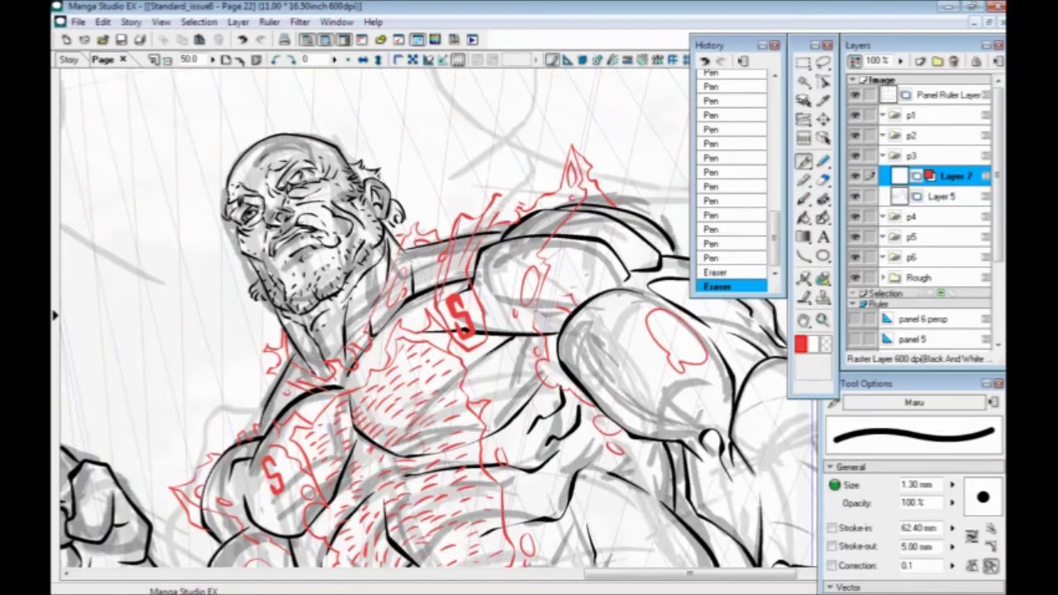
drag(438, 272, 433, 283)
mouse_move(488, 324)
mouse_down()
mouse_move(485, 307)
mouse_move(486, 323)
mouse_up()
mouse_move(499, 197)
mouse_down()
mouse_move(516, 208)
mouse_move(436, 286)
mouse_up()
drag(248, 363, 321, 257)
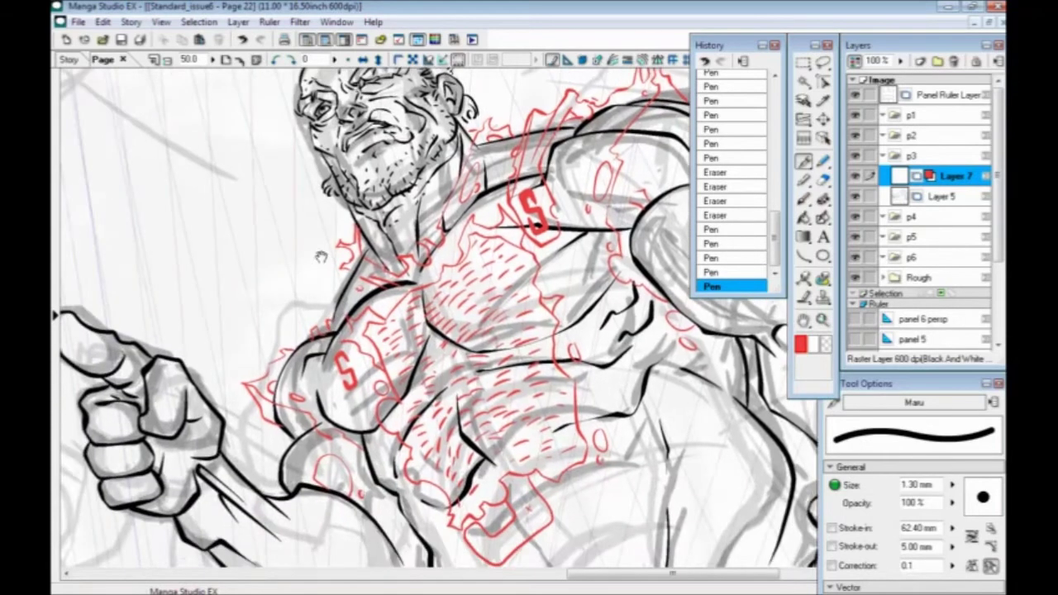
Step: Draw small red flame outlines along the shoulder slope beside the neck on the pointing-hand side of the muscular figure
drag(331, 359, 334, 389)
mouse_move(342, 305)
mouse_down()
mouse_move(333, 324)
mouse_move(329, 306)
mouse_move(331, 355)
mouse_up()
mouse_move(329, 293)
mouse_down()
mouse_move(319, 273)
mouse_move(346, 280)
mouse_move(312, 342)
mouse_up()
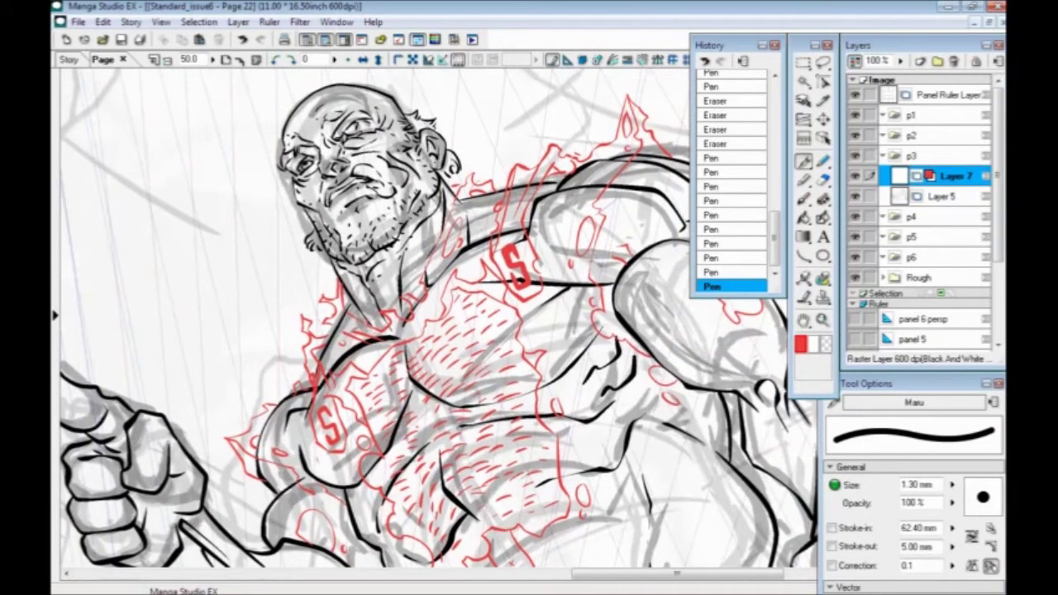
drag(316, 329, 355, 326)
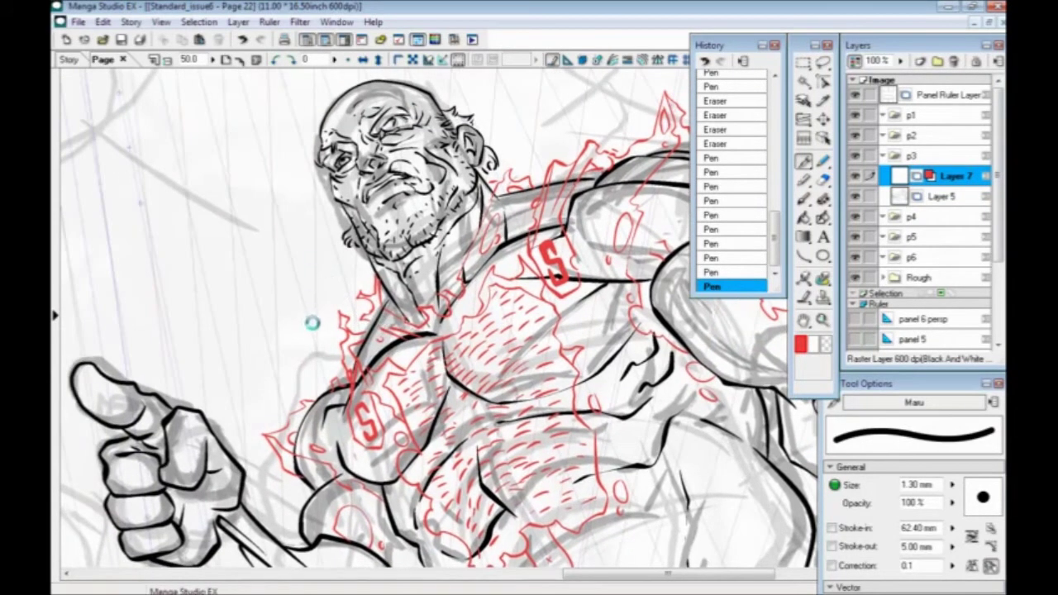
drag(350, 363, 371, 345)
Step: Check the whole figure within its panel on page 22, then examine the finished inks on page 21
key(ctrl+minus)
key(ctrl+minus)
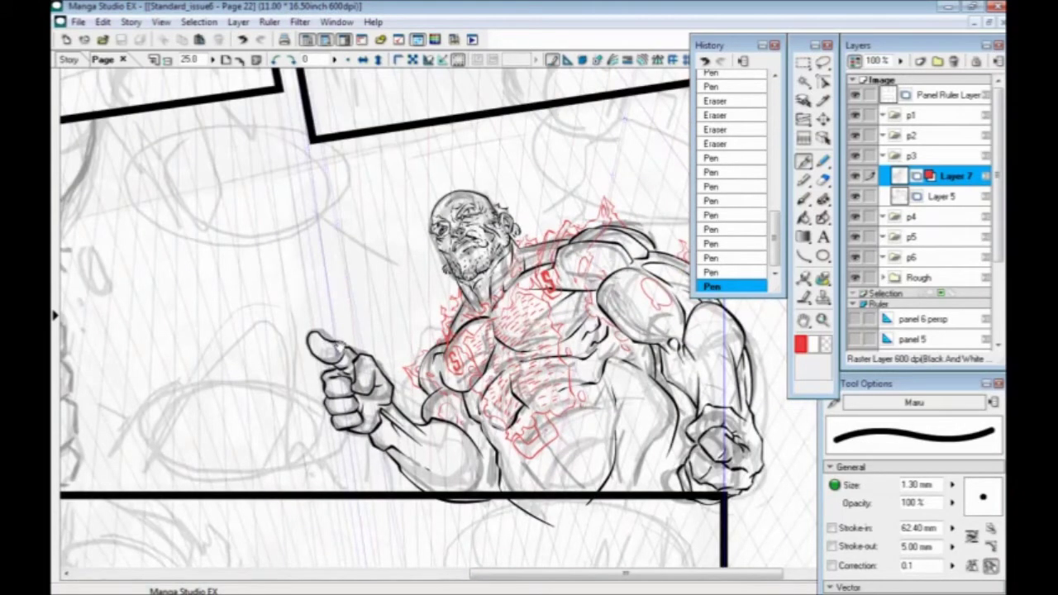
drag(340, 347, 412, 419)
key(ctrl+minus)
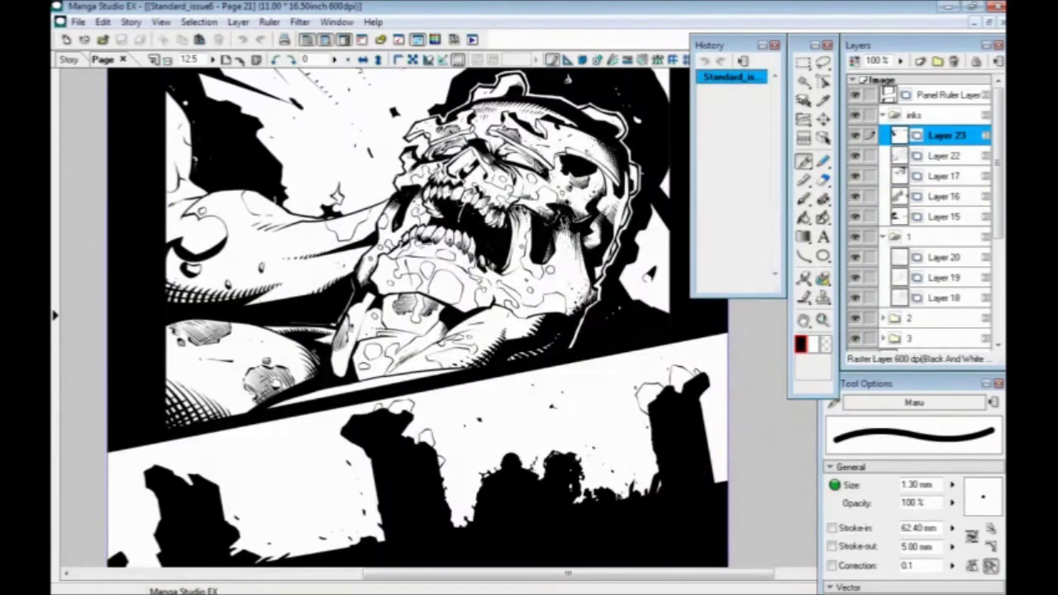
drag(329, 424, 276, 210)
Step: Open page 20 and examine its inked panels, including the rooftop and the falling figure up close
key(ctrl+Page_Down)
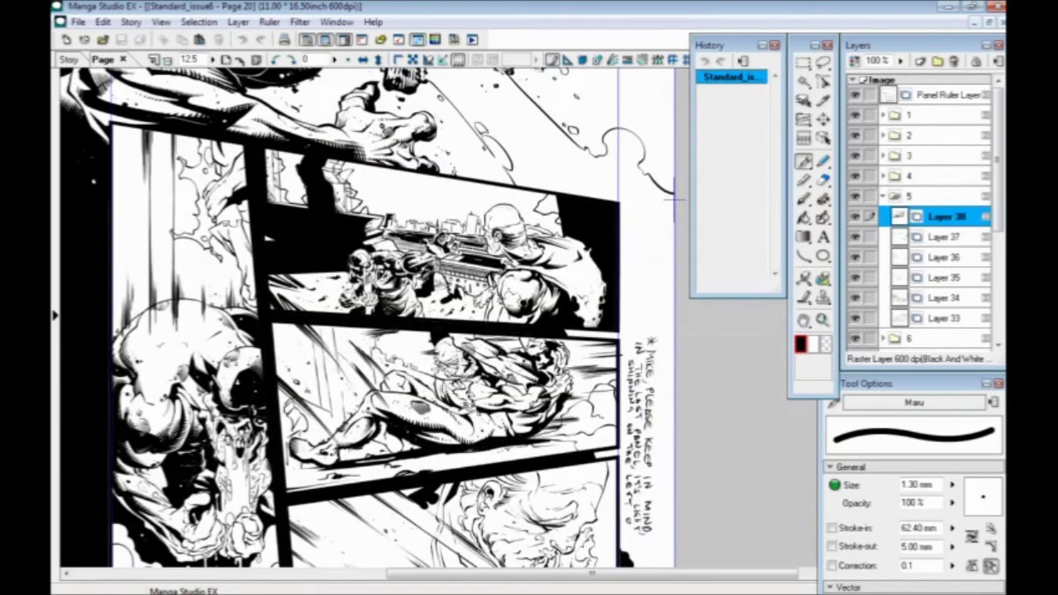
drag(300, 350, 338, 482)
drag(253, 411, 298, 171)
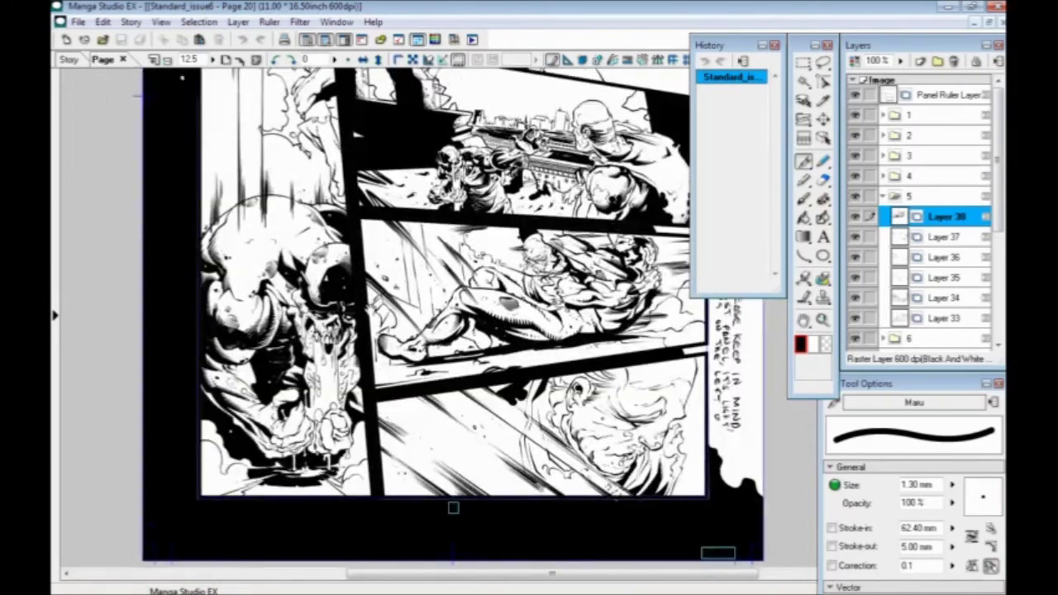
drag(379, 329, 323, 336)
drag(363, 240, 335, 381)
drag(347, 190, 364, 520)
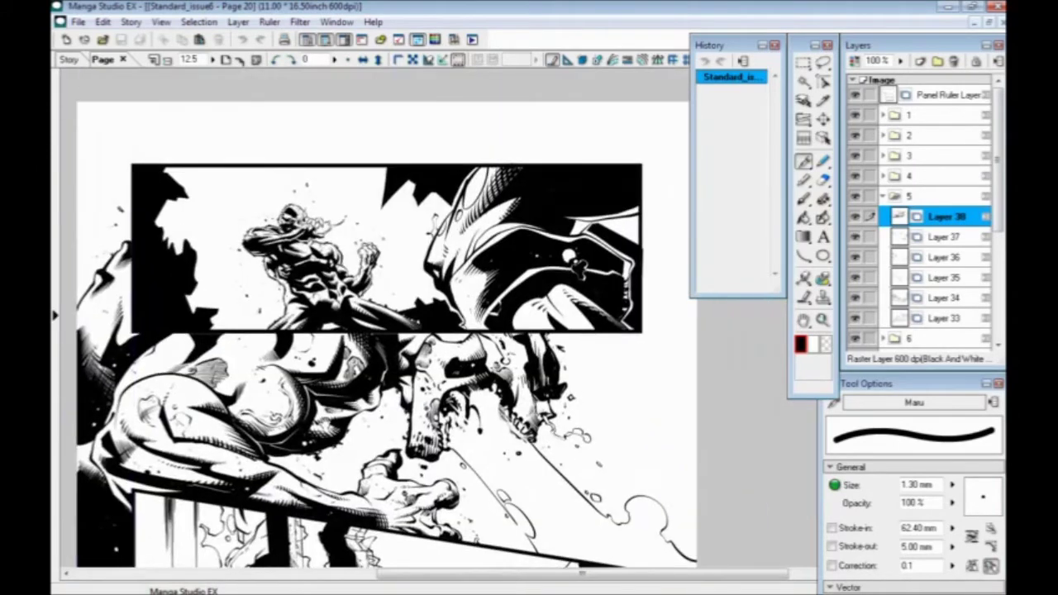
drag(364, 430, 350, 288)
drag(229, 215, 202, 84)
key(ctrl+plus)
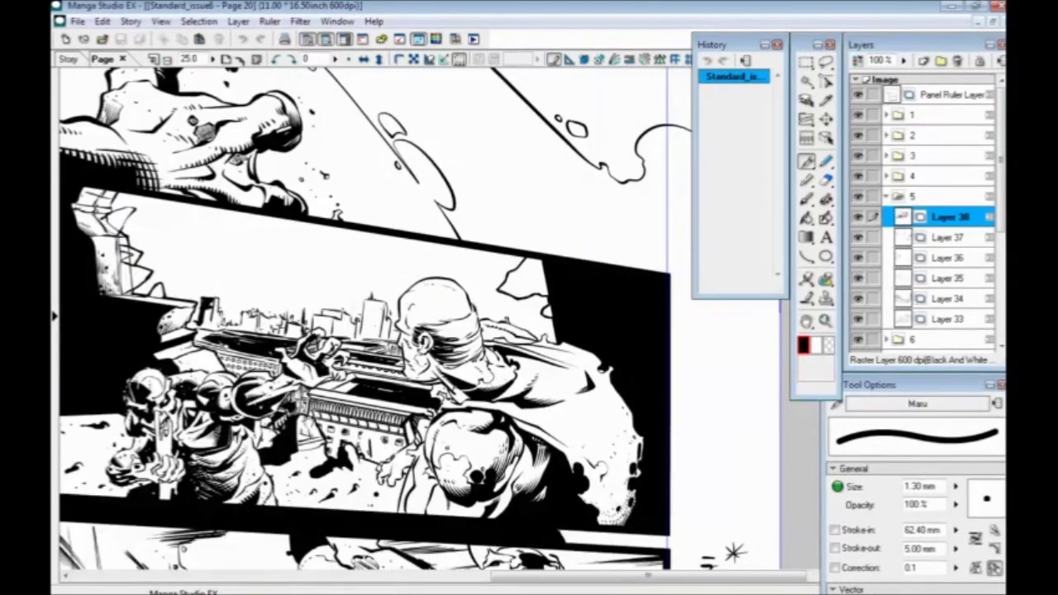
drag(309, 422, 323, 402)
scroll(304, 357, down, 7)
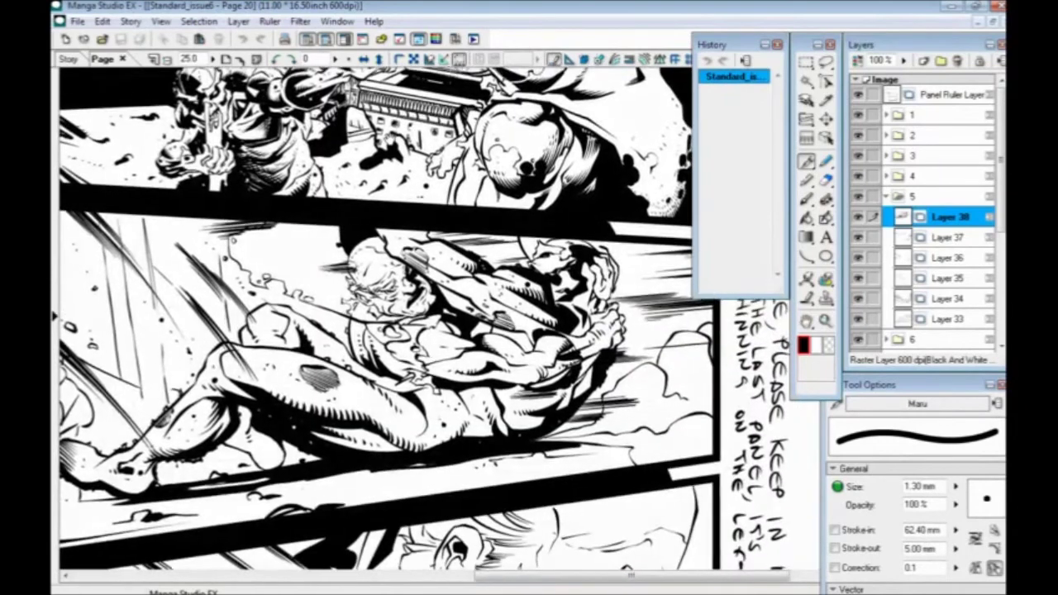
scroll(250, 353, down, 2)
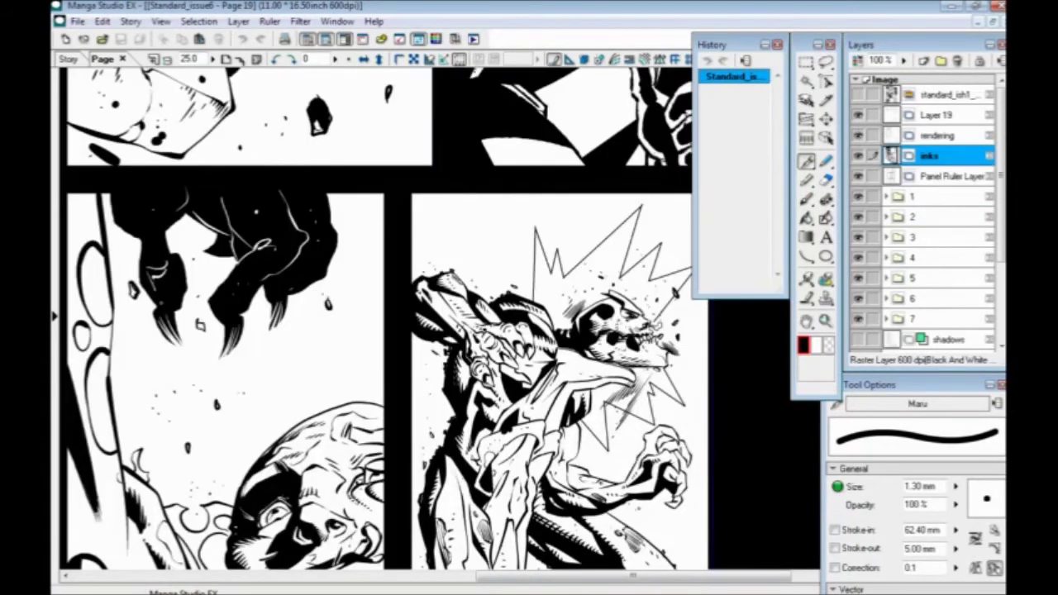
Step: Examine the finished inks across the panels of page 19
key(ctrl+minus)
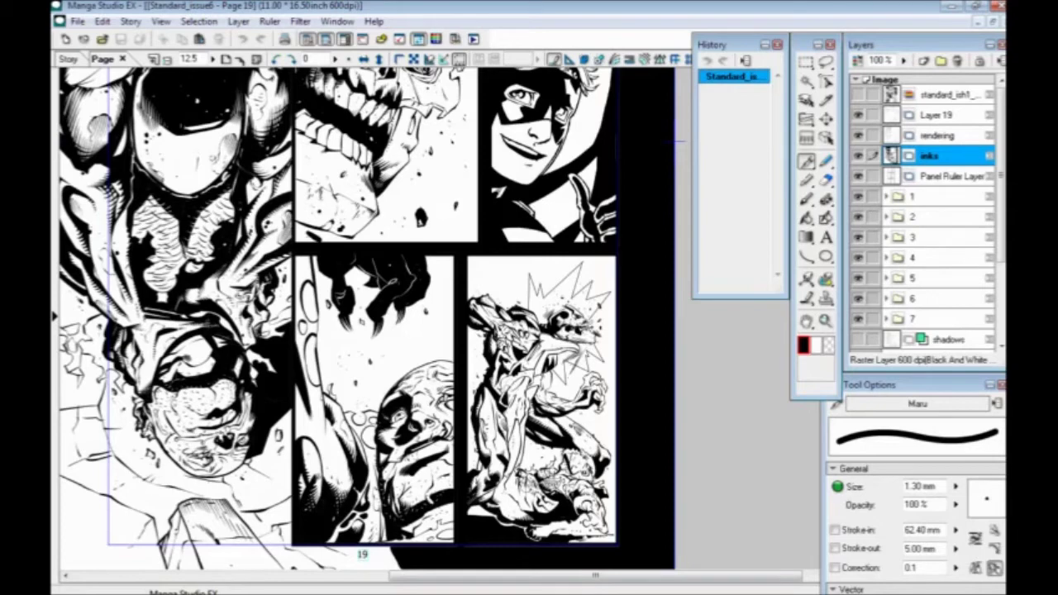
drag(154, 320, 170, 418)
drag(183, 241, 199, 557)
drag(208, 402, 274, 84)
drag(275, 395, 256, 384)
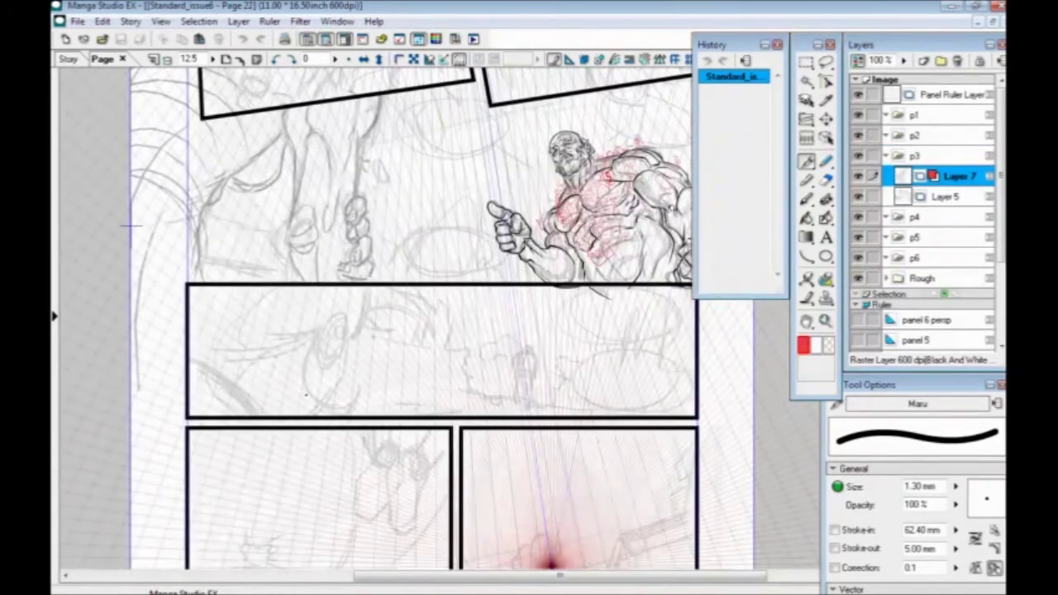
Step: Return to panel 3 of page 22 and draw a red ragged edge with small blobs and spikes down the pointing arm's forearm
drag(357, 195, 203, 340)
key(ctrl+plus)
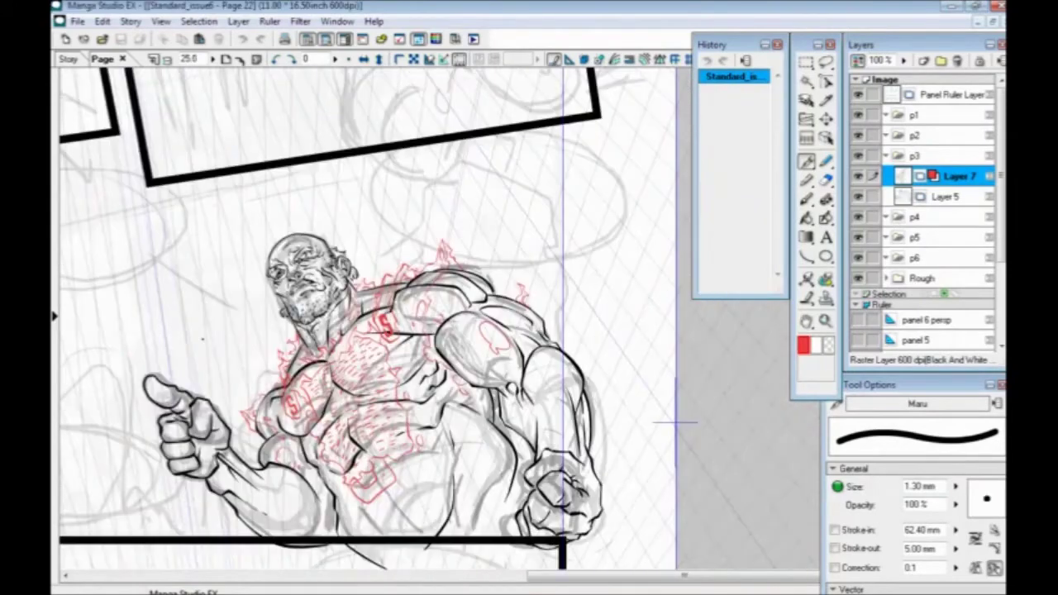
key(ctrl+plus)
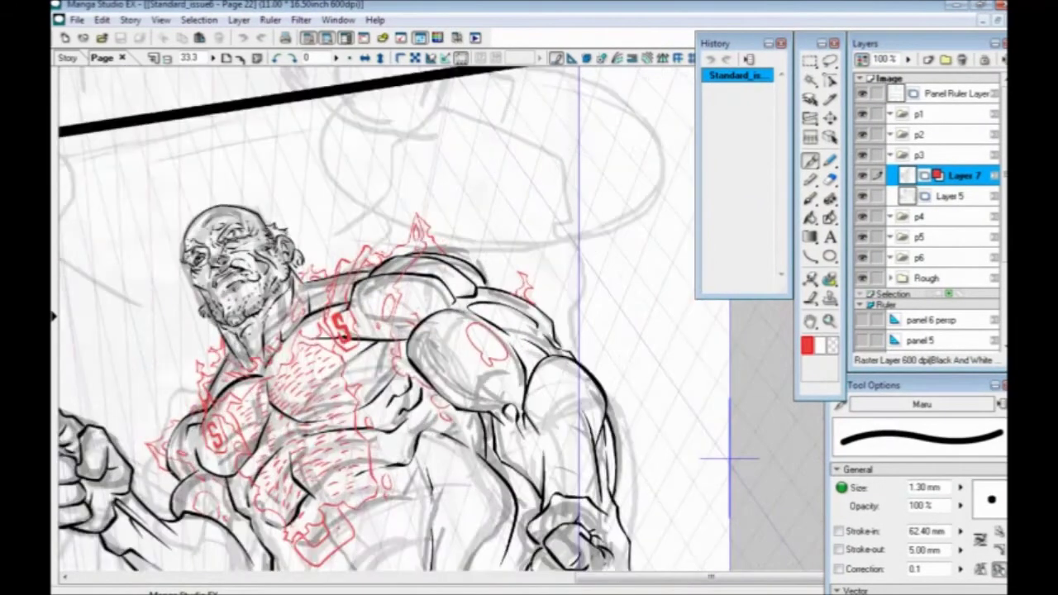
drag(335, 467, 464, 406)
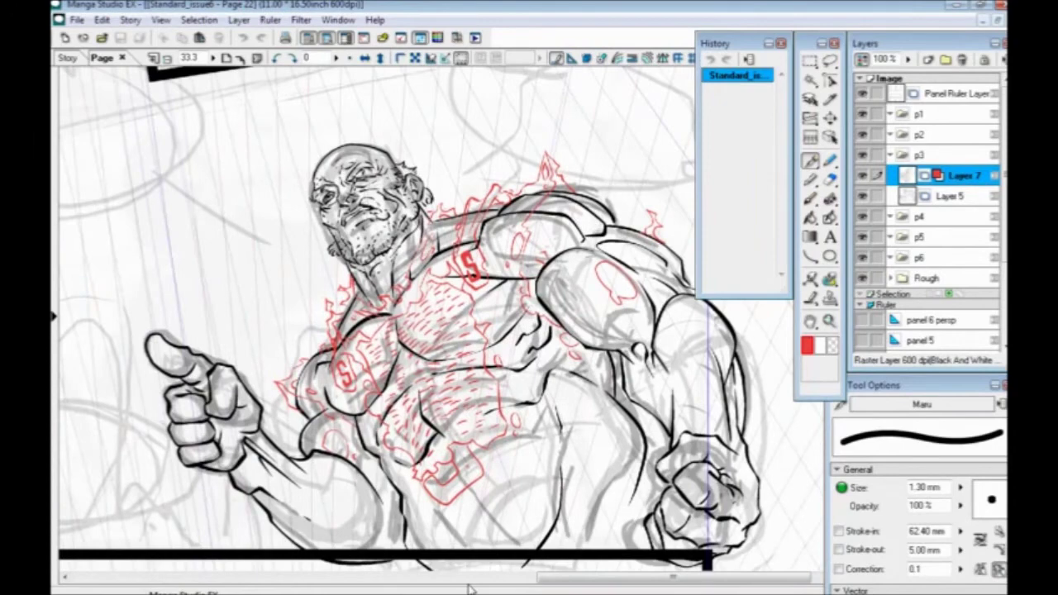
drag(285, 477, 310, 403)
key(ctrl+plus)
drag(247, 315, 315, 232)
mouse_move(376, 320)
mouse_down()
mouse_move(420, 377)
mouse_move(421, 395)
mouse_move(393, 386)
mouse_move(419, 415)
mouse_move(405, 466)
mouse_up()
drag(392, 386, 396, 401)
drag(401, 362, 403, 374)
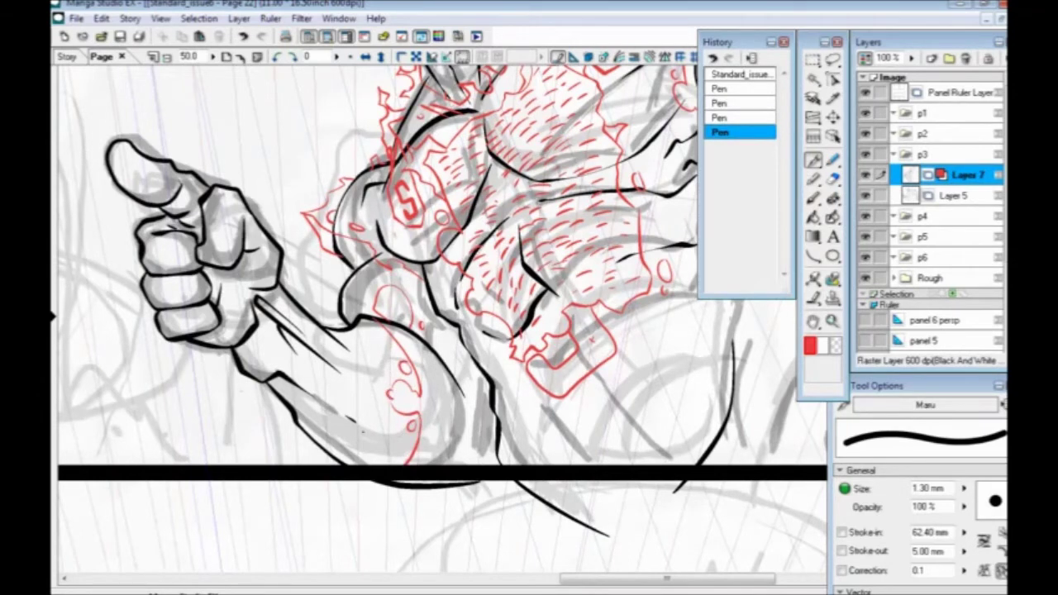
mouse_move(330, 442)
mouse_down()
mouse_move(377, 429)
mouse_move(385, 448)
mouse_move(364, 435)
mouse_move(361, 415)
mouse_move(412, 474)
mouse_up()
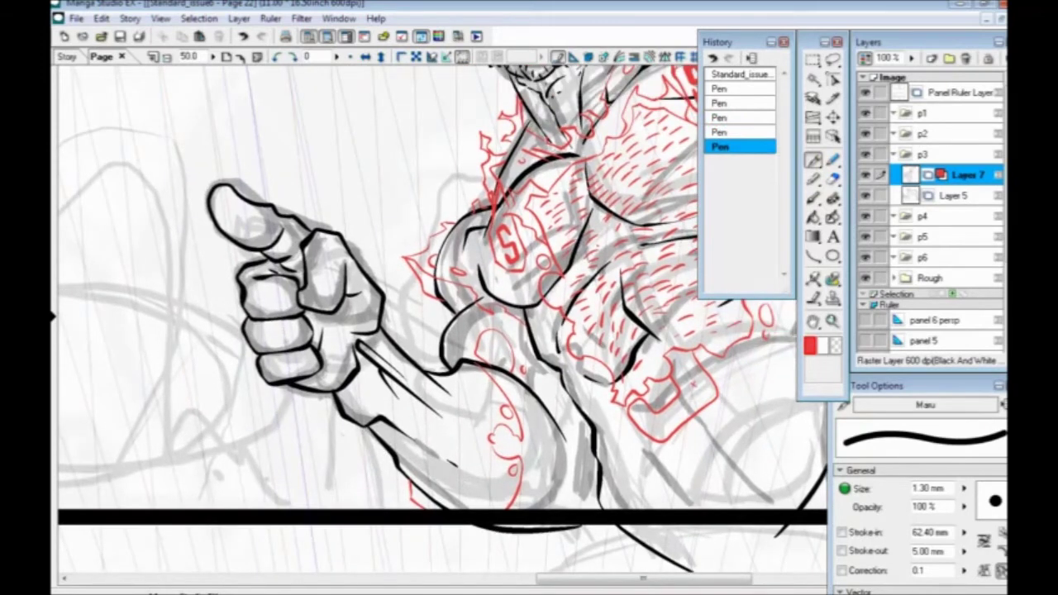
Step: Draw red blotches on the back, thumb and fingers of the pointing hand, with small spikes along its outline
mouse_move(335, 252)
mouse_down()
mouse_move(330, 287)
mouse_move(308, 292)
mouse_move(307, 275)
mouse_up()
key(ctrl+z)
drag(243, 240, 298, 280)
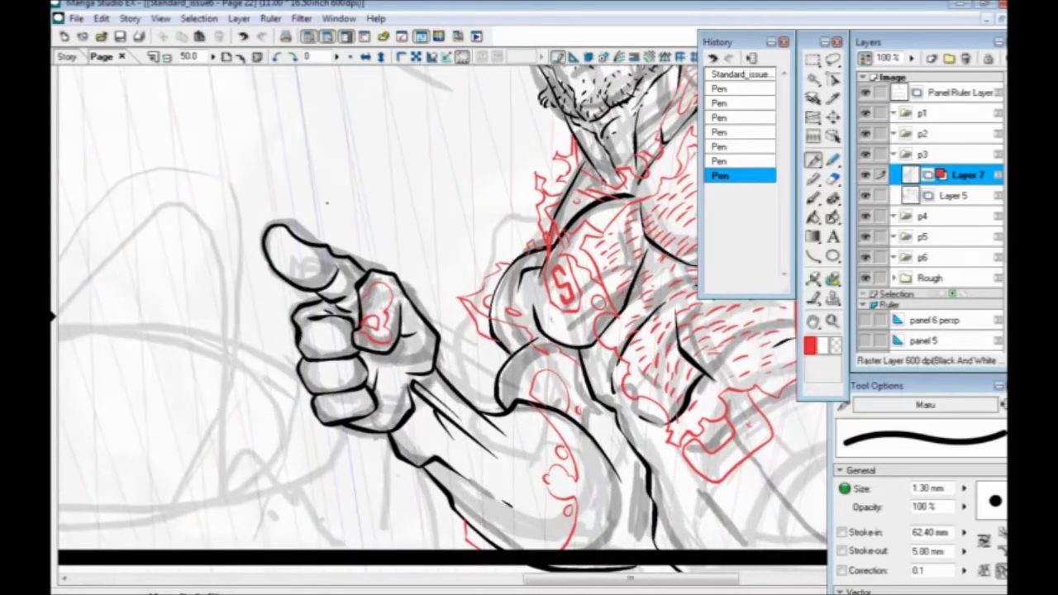
drag(311, 230, 300, 282)
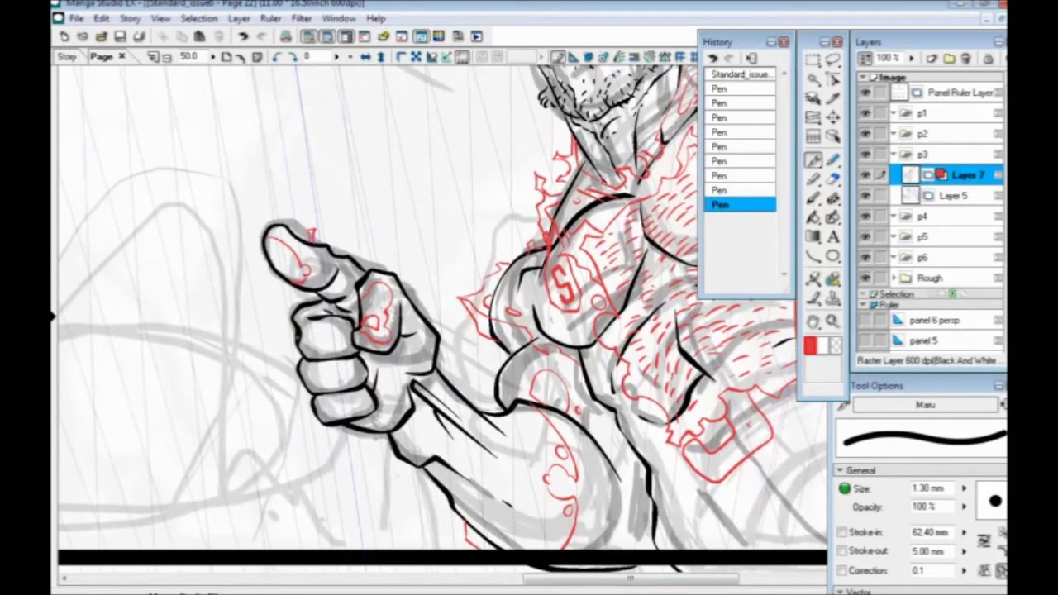
mouse_move(346, 392)
mouse_down()
mouse_move(312, 377)
mouse_move(332, 395)
mouse_up()
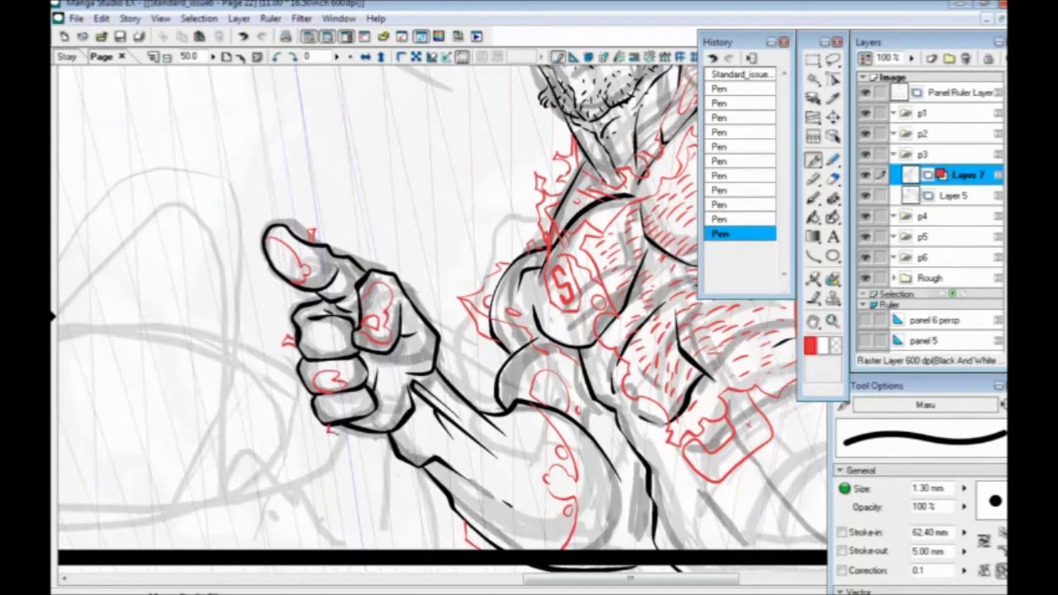
drag(338, 433, 336, 425)
drag(336, 425, 290, 440)
drag(419, 390, 408, 401)
Step: Draw red edge lines from the chest's S badge across the waist to the far side and down the near side of the abdomen
mouse_move(525, 514)
mouse_down()
mouse_move(305, 391)
mouse_move(304, 436)
mouse_up()
drag(382, 451, 298, 482)
drag(493, 452, 347, 459)
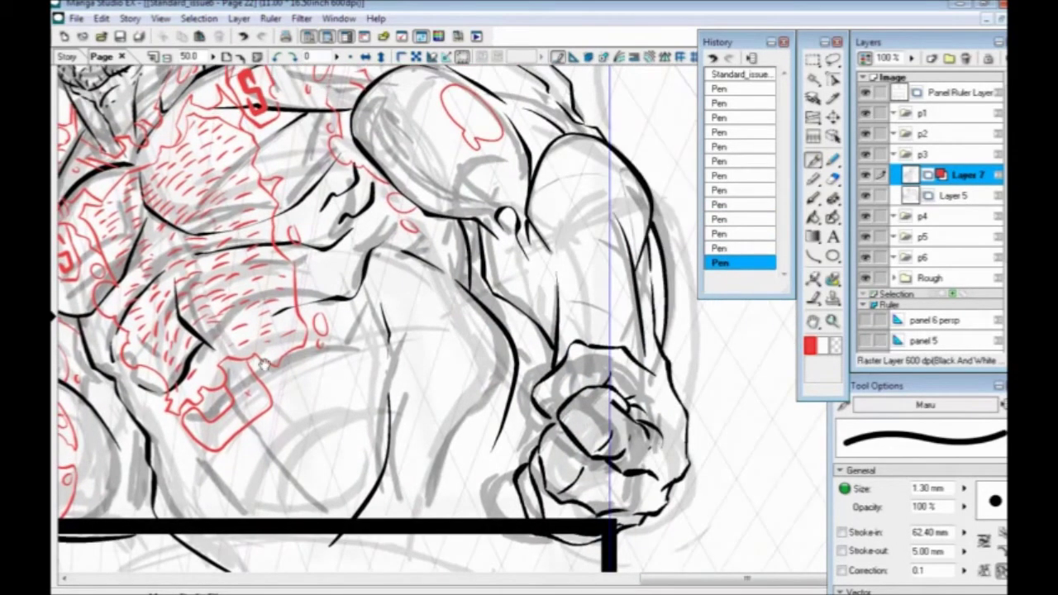
drag(267, 452, 342, 427)
drag(342, 332, 344, 423)
mouse_move(346, 133)
mouse_down()
mouse_move(315, 216)
mouse_move(314, 196)
mouse_move(346, 230)
mouse_move(332, 314)
mouse_move(373, 425)
mouse_move(404, 423)
mouse_move(447, 468)
mouse_move(530, 439)
mouse_up()
drag(214, 511, 280, 418)
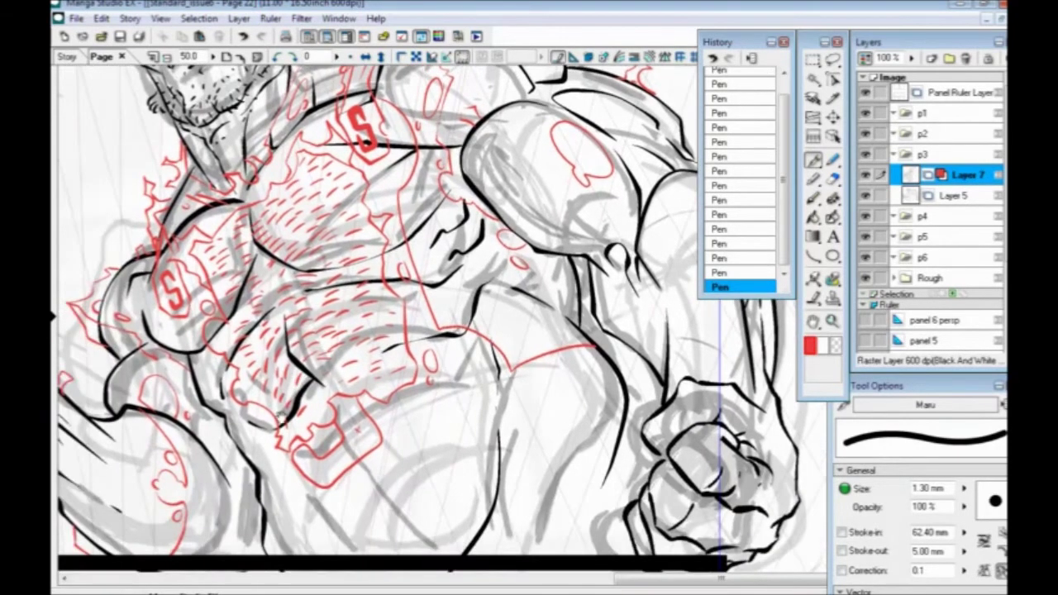
mouse_move(276, 503)
mouse_down()
mouse_move(266, 435)
mouse_move(216, 355)
mouse_up()
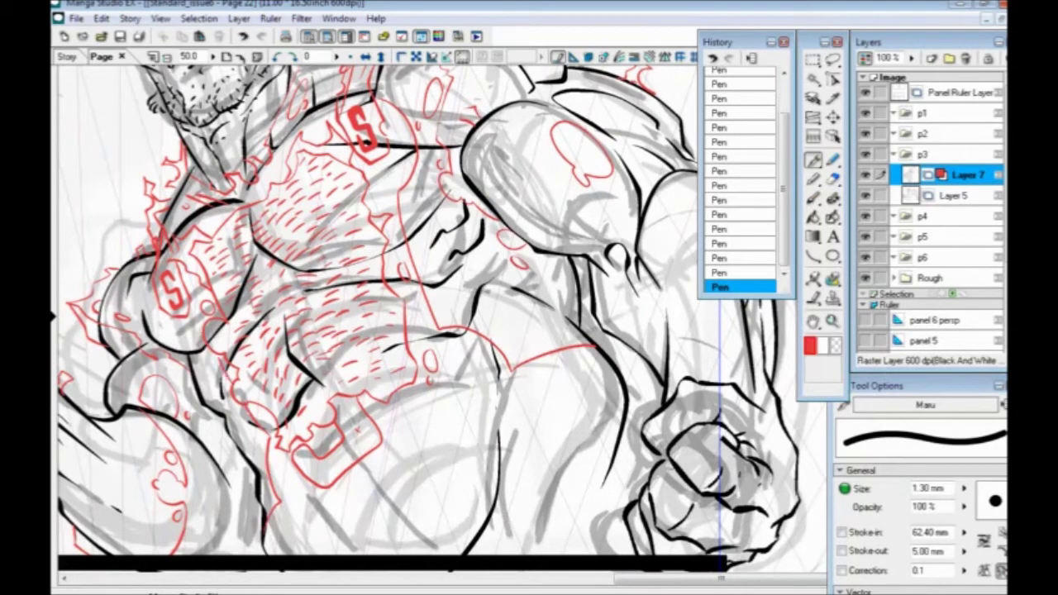
Step: Draw a large red curve around the lowered arm's elbow and forearm, then erase gaps in it
mouse_move(377, 456)
mouse_down()
mouse_move(306, 378)
mouse_move(266, 391)
mouse_move(186, 477)
mouse_up()
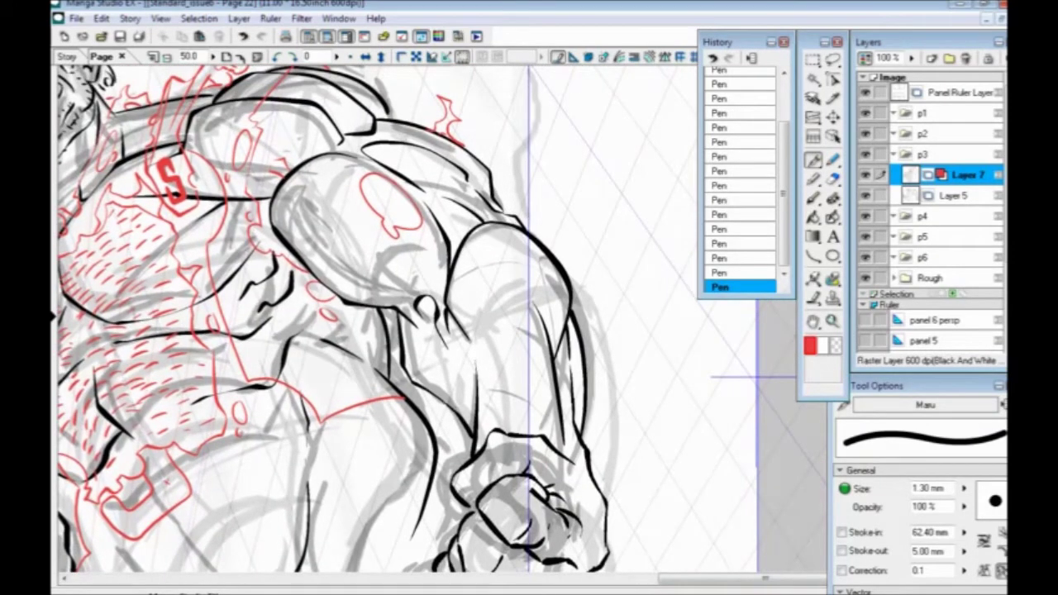
mouse_move(423, 390)
mouse_down()
mouse_move(423, 347)
mouse_move(568, 210)
mouse_move(607, 319)
mouse_move(584, 440)
mouse_up()
drag(486, 263, 501, 250)
drag(555, 213, 572, 212)
drag(605, 311, 602, 340)
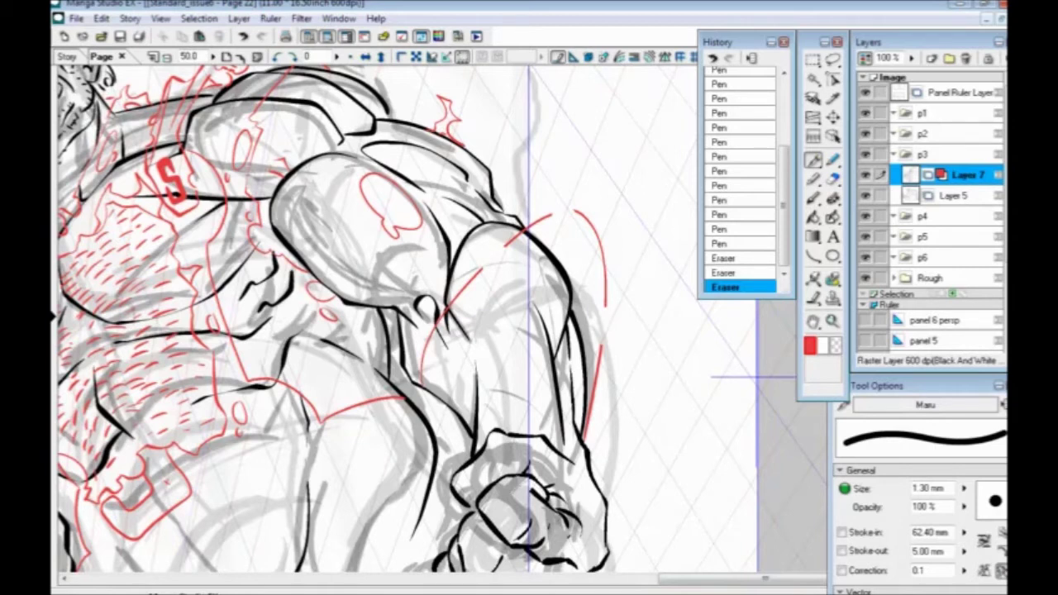
Step: Fill the gaps in the lowered arm's red outline with a flame tip, notches and rounded blobs
mouse_move(486, 279)
mouse_down()
mouse_move(506, 299)
mouse_move(501, 257)
mouse_move(511, 250)
mouse_up()
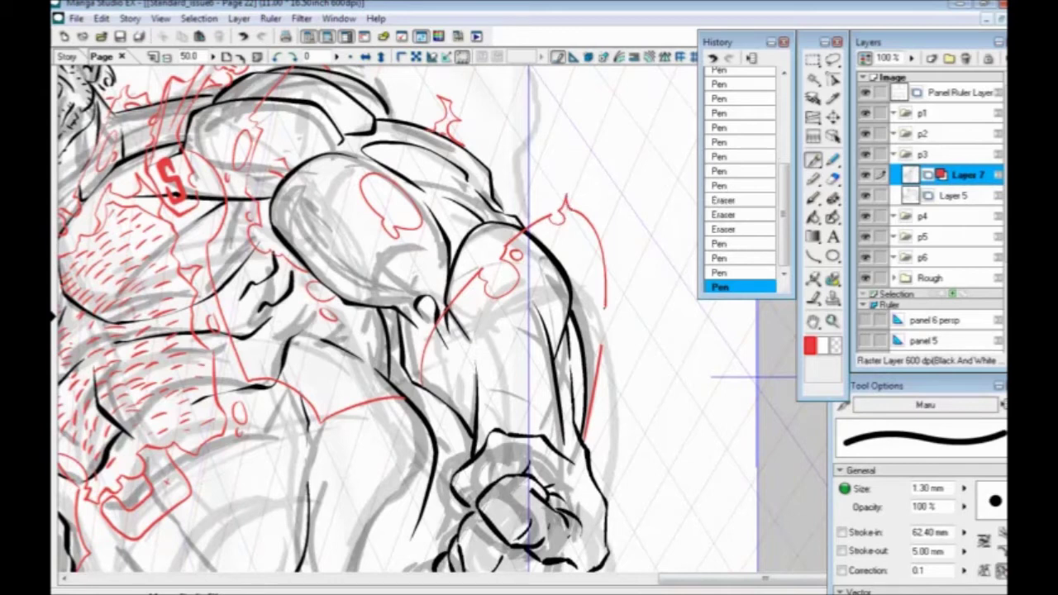
mouse_move(605, 306)
mouse_down()
mouse_move(600, 342)
mouse_move(593, 291)
mouse_up()
drag(454, 347, 475, 321)
mouse_move(534, 277)
mouse_down()
mouse_move(550, 309)
mouse_move(518, 334)
mouse_move(528, 286)
mouse_up()
Step: Draw small red spikes around the clenched fist's outline and rounded blobs on its fingers and knuckles
mouse_move(611, 460)
mouse_down()
mouse_move(525, 335)
mouse_move(540, 345)
mouse_up()
drag(562, 388, 550, 347)
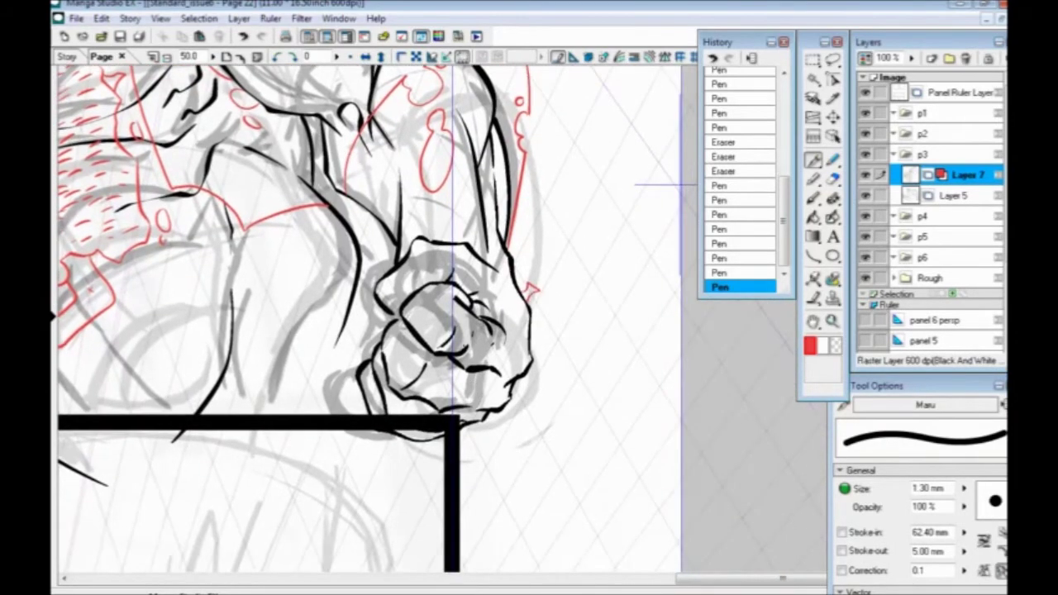
drag(513, 398, 524, 410)
drag(351, 433, 422, 455)
drag(419, 413, 434, 419)
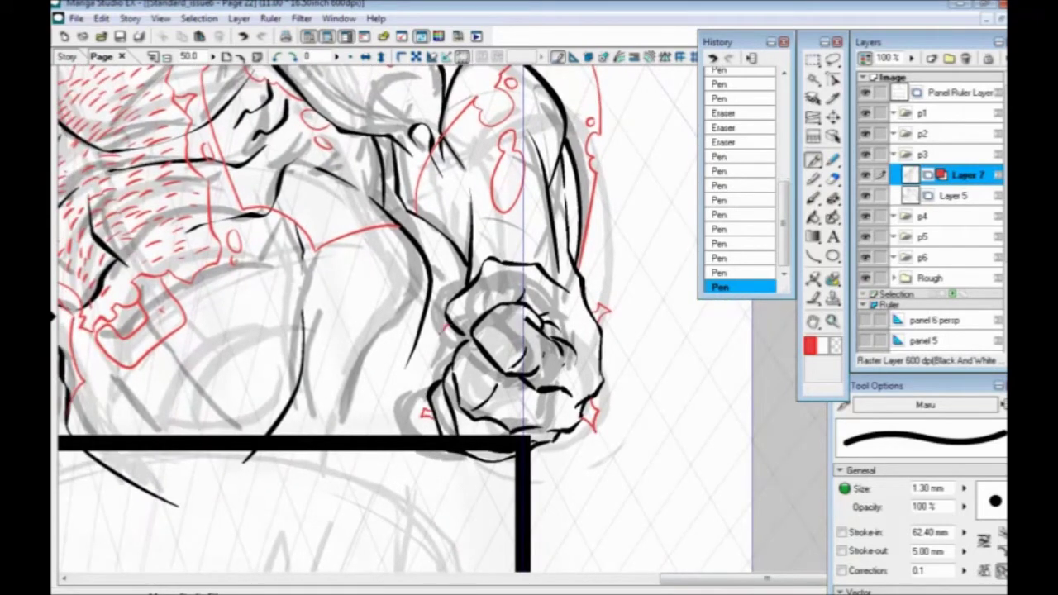
mouse_move(442, 334)
mouse_down()
mouse_move(457, 339)
mouse_move(462, 325)
mouse_move(510, 367)
mouse_move(483, 369)
mouse_up()
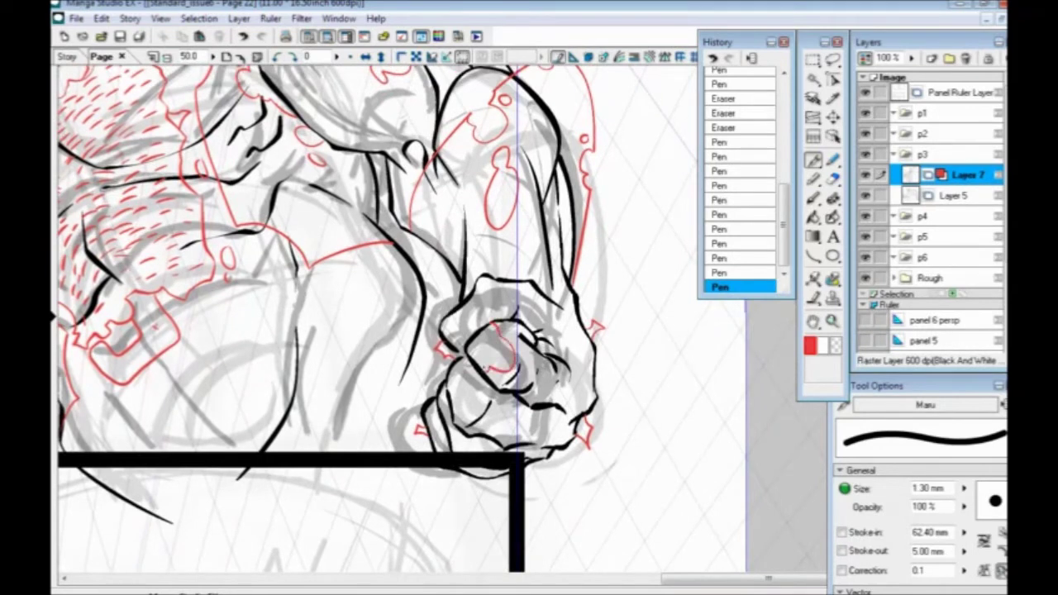
mouse_move(522, 407)
mouse_down()
mouse_move(505, 423)
mouse_move(517, 403)
mouse_up()
drag(593, 354, 592, 390)
Step: Extend the lowered forearm's red outline to the wrist and add small marks below the upper arm's red patch
mouse_move(412, 398)
mouse_down()
mouse_move(429, 436)
mouse_move(423, 466)
mouse_up()
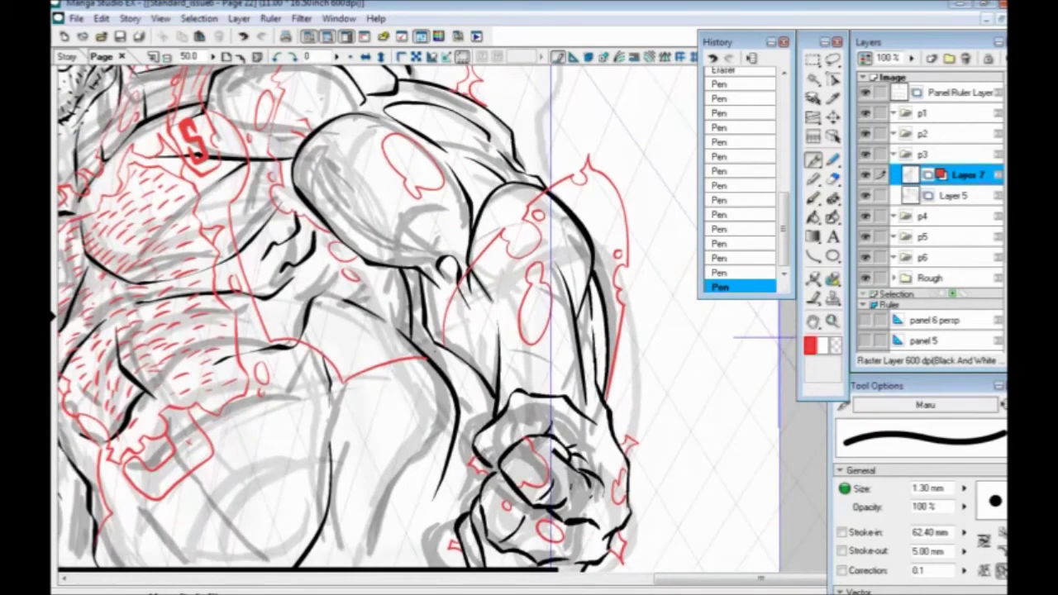
drag(449, 357, 482, 379)
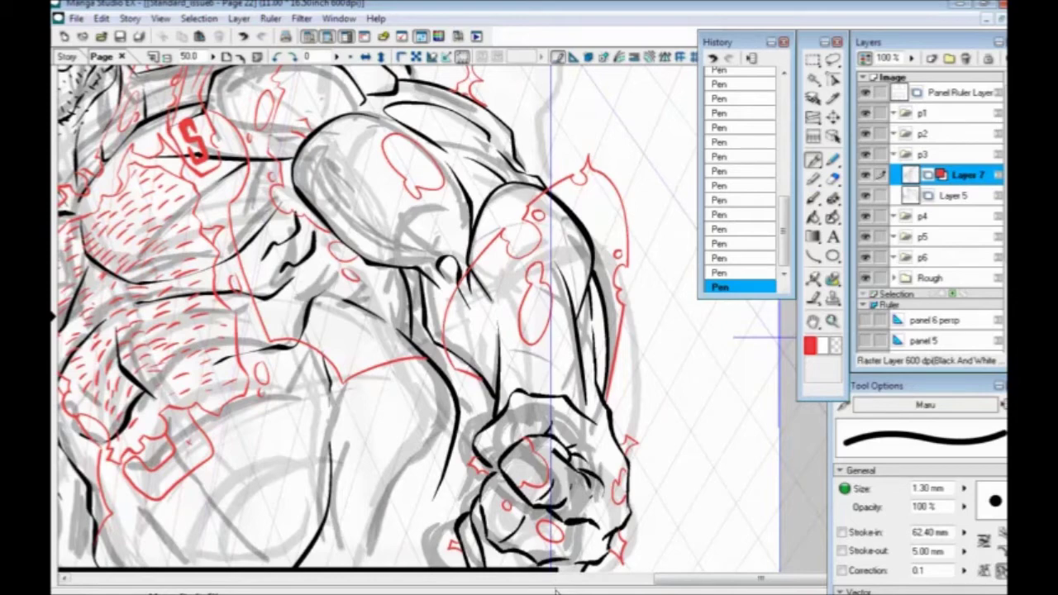
drag(441, 321, 432, 364)
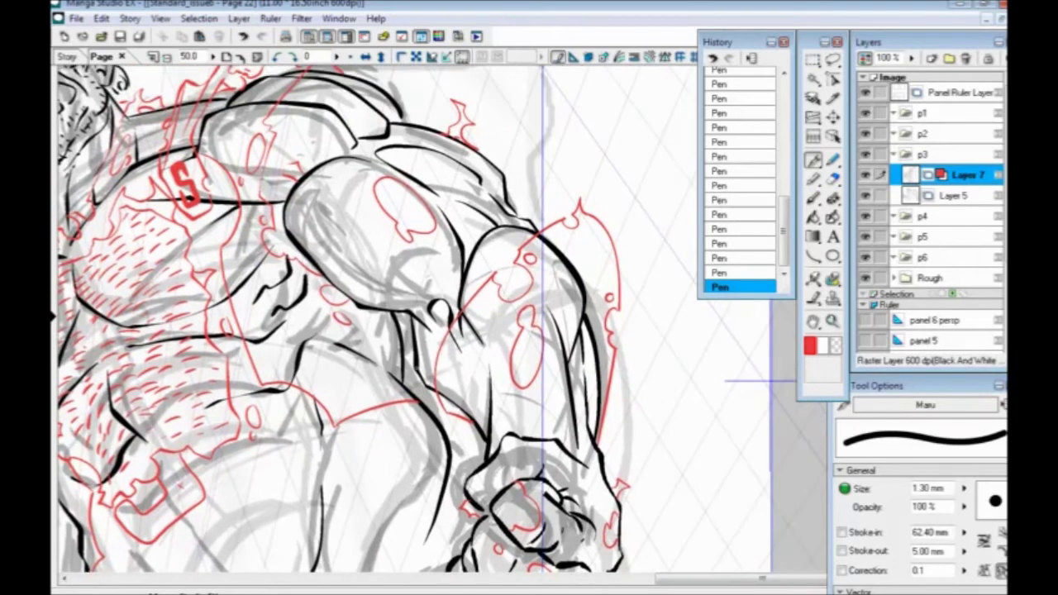
drag(326, 371, 408, 462)
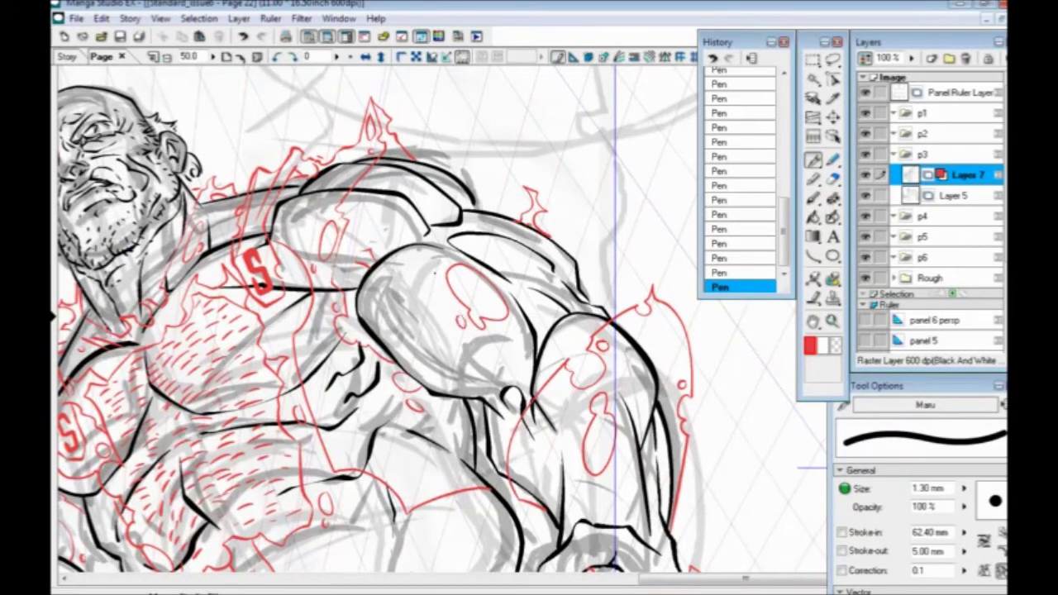
key(ctrl+z)
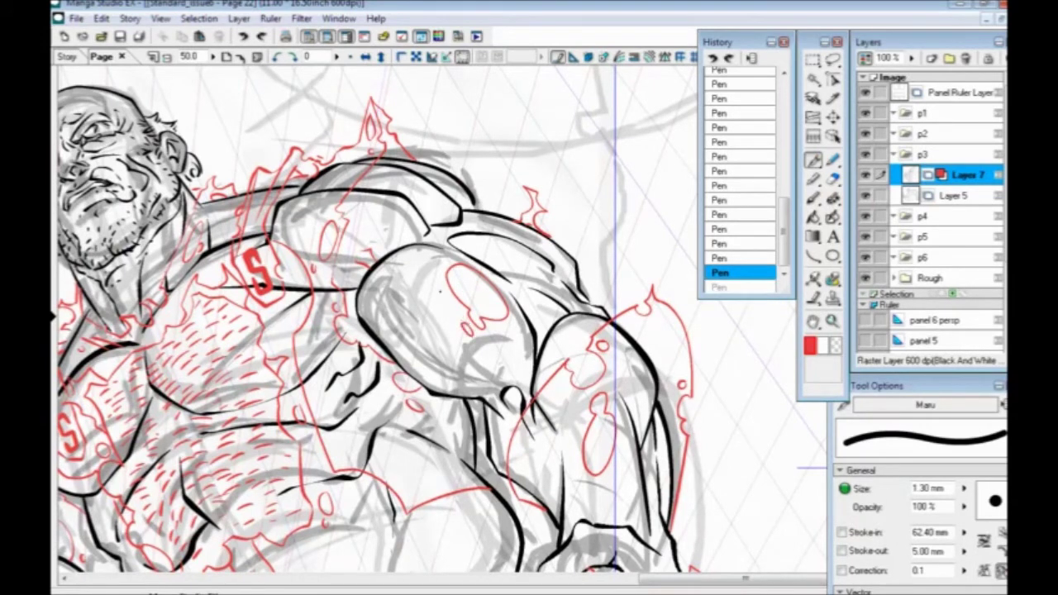
key(ctrl+y)
drag(395, 246, 384, 348)
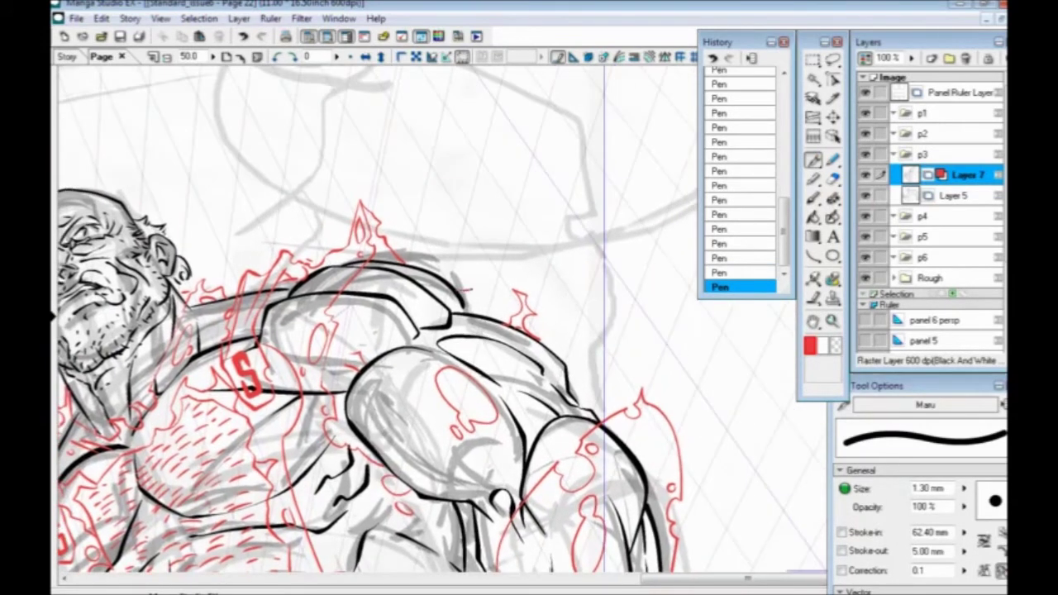
Step: Draw a small red flame rising from the outline behind the lowered arm's shoulder
drag(476, 280, 481, 309)
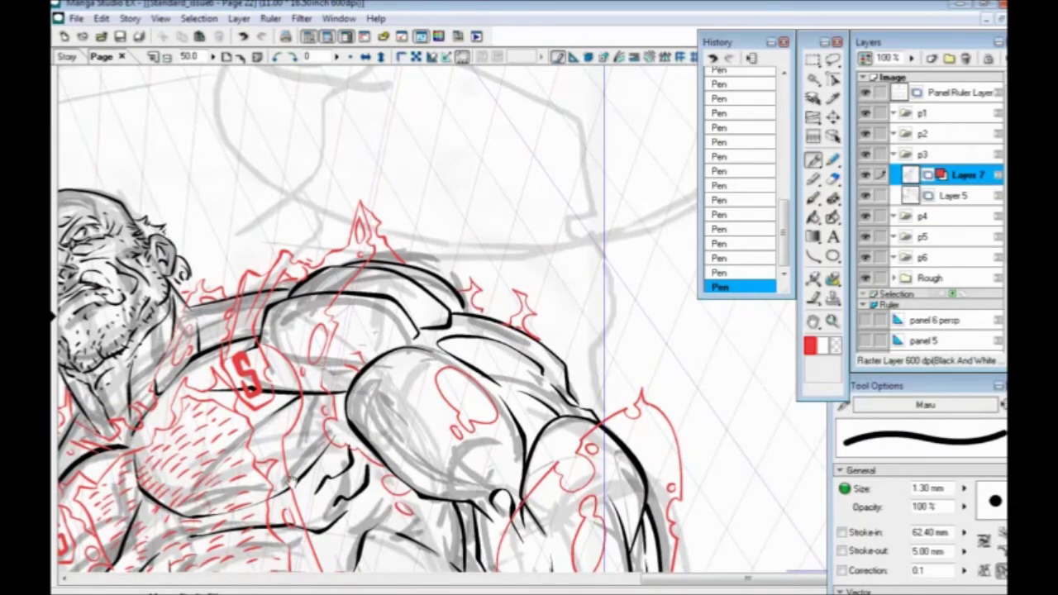
drag(289, 434, 341, 329)
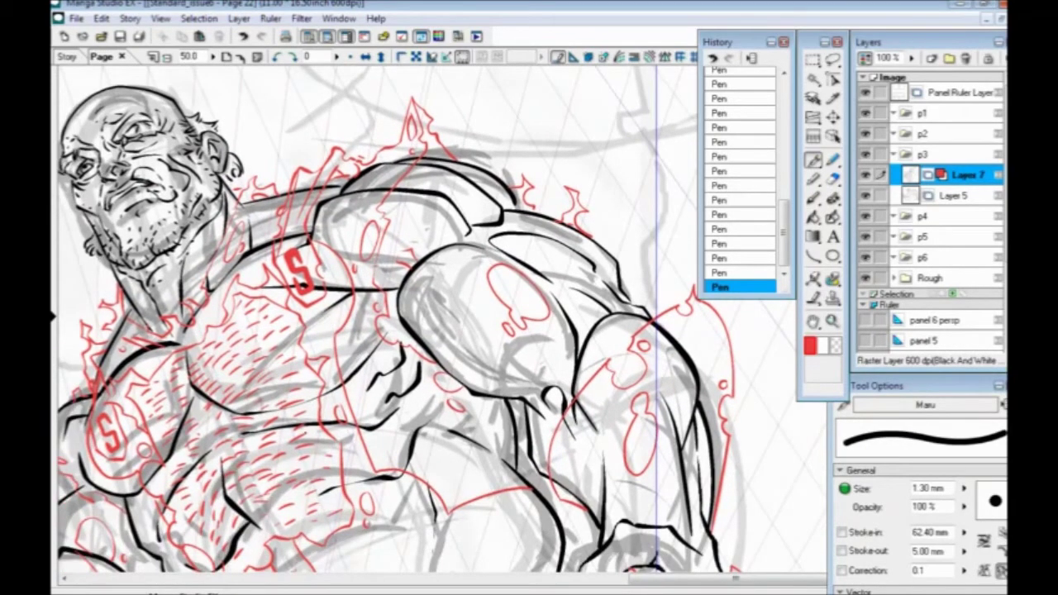
drag(346, 440, 381, 366)
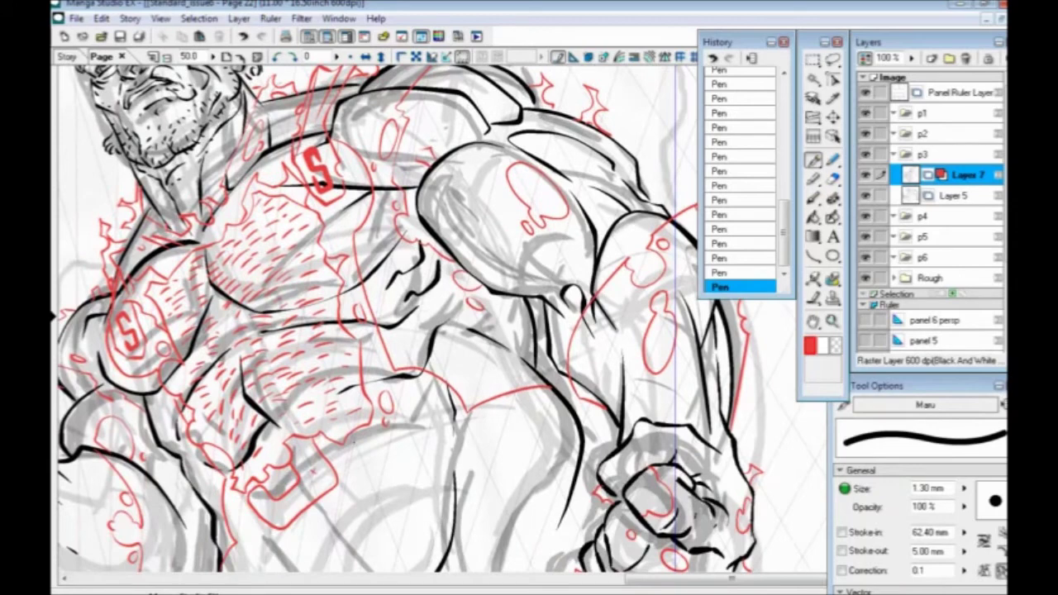
key(ctrl+minus)
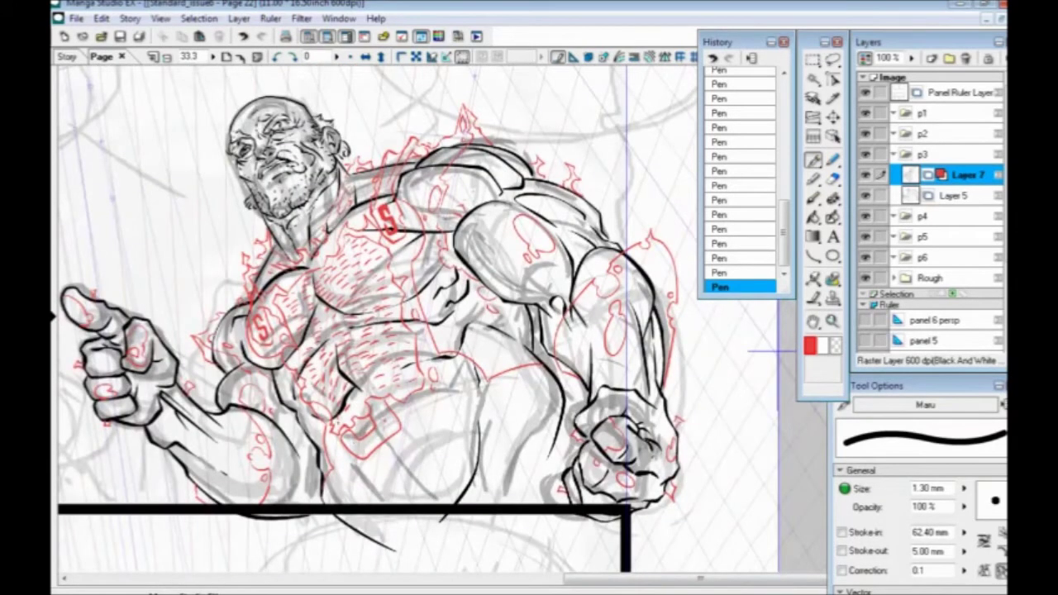
drag(274, 407, 431, 399)
drag(368, 465, 331, 429)
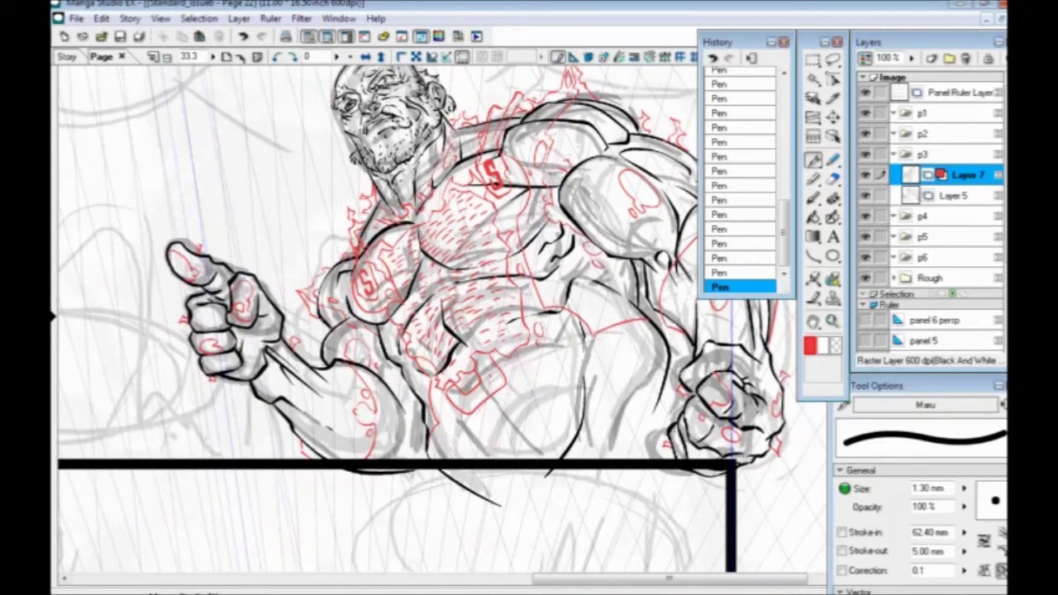
drag(468, 405, 371, 494)
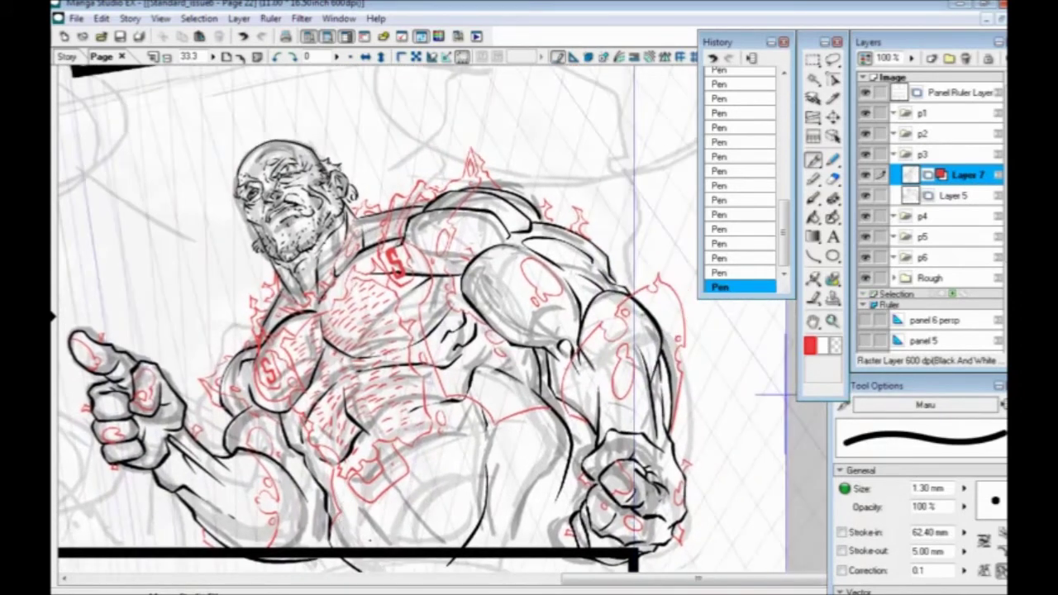
drag(339, 421, 435, 438)
Step: On Layer 5, use a 2.00 mm eraser to remove black ink crossing the red strap and S emblem by the neck
click(951, 202)
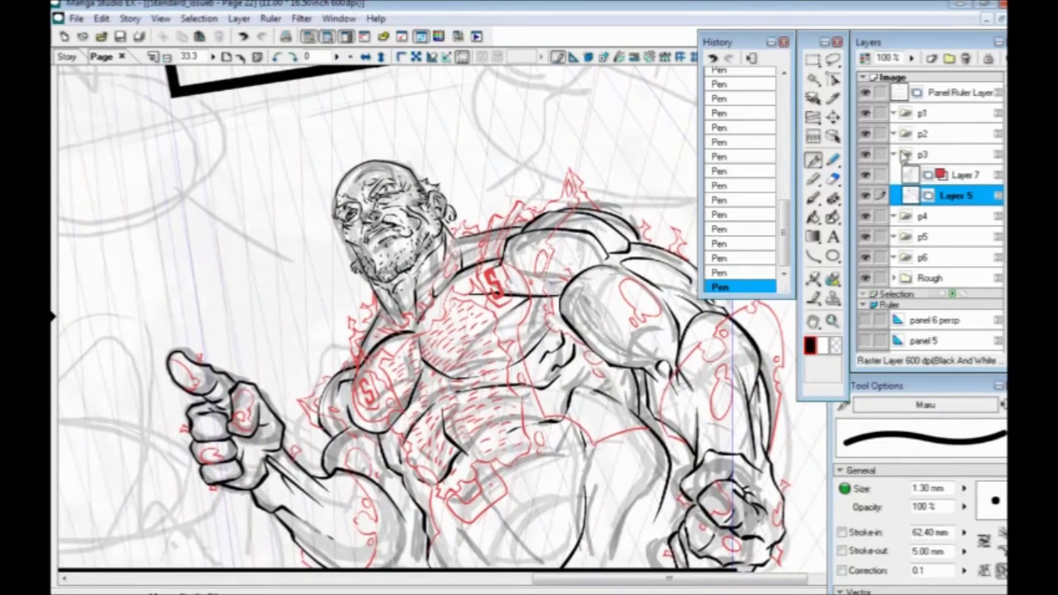
key(ctrl+plus)
key(ctrl+plus)
click(813, 217)
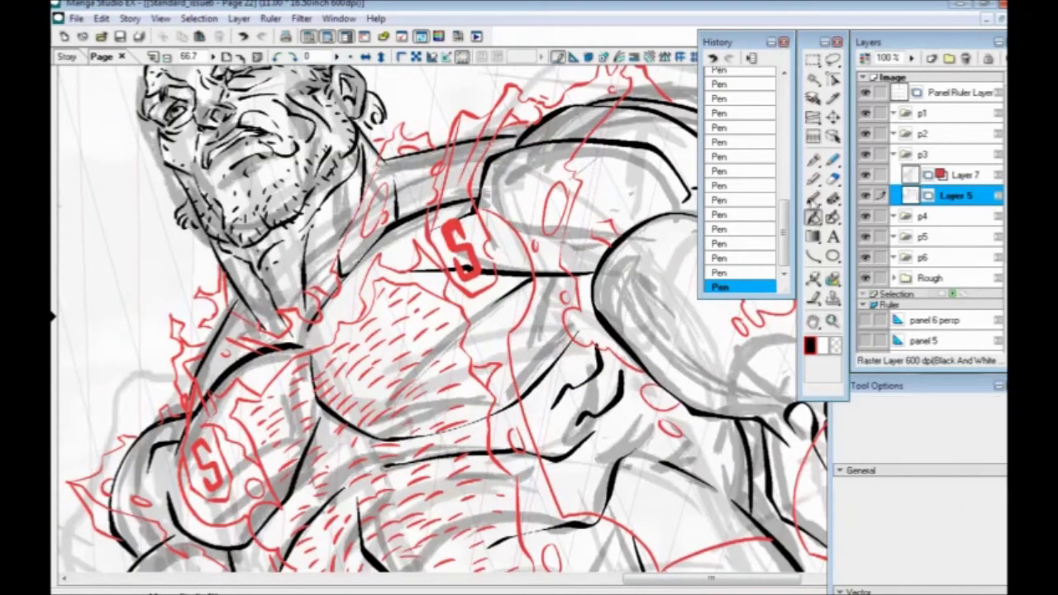
click(831, 179)
drag(470, 181, 452, 274)
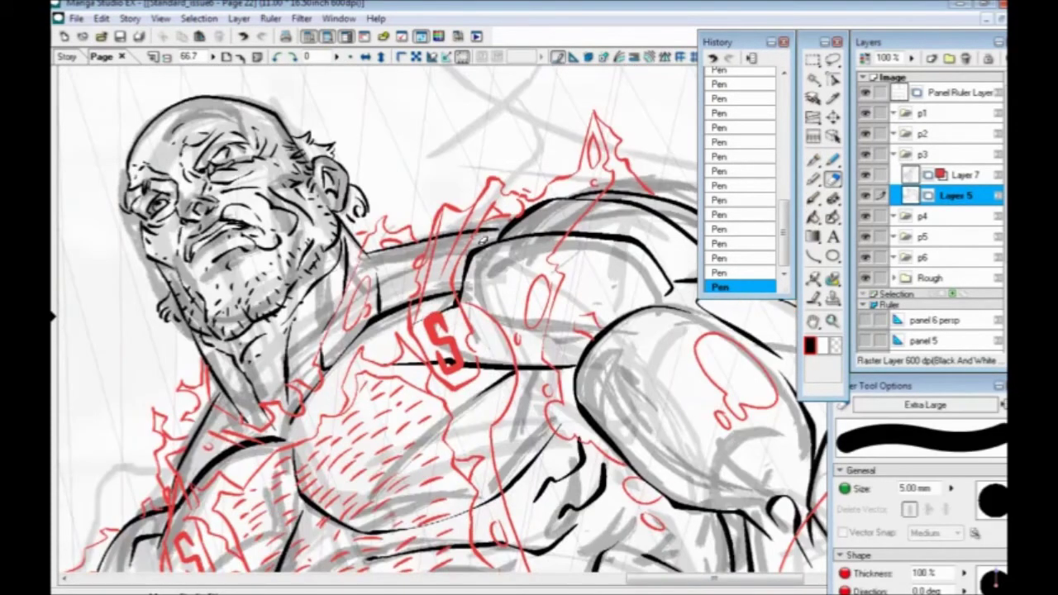
key(bracketleft)
key(bracketleft)
key(bracketleft)
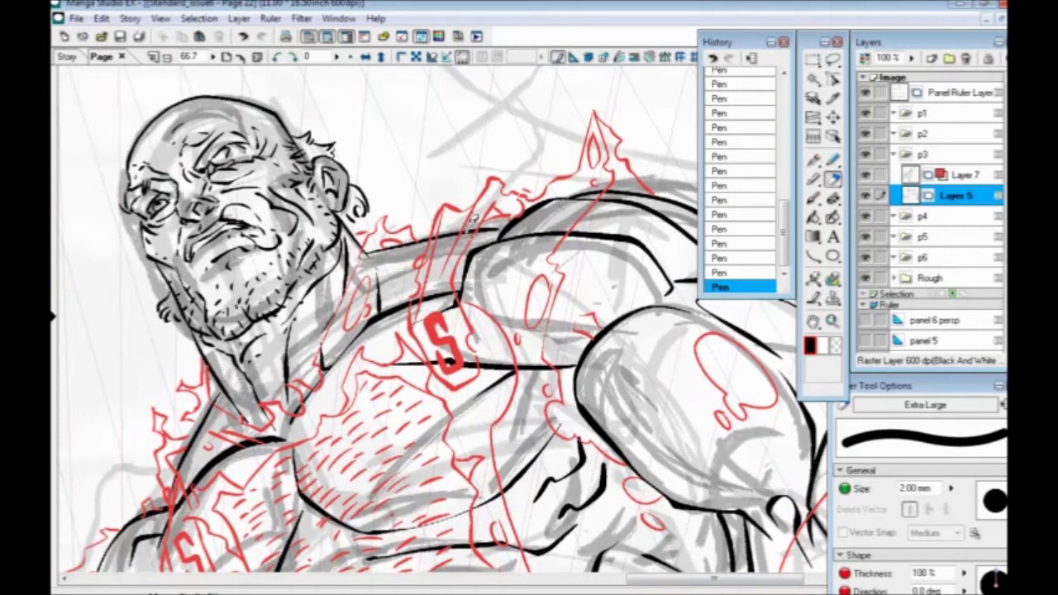
drag(447, 235, 434, 256)
drag(438, 336, 425, 330)
mouse_move(437, 282)
mouse_down()
mouse_move(441, 293)
mouse_move(430, 301)
mouse_up()
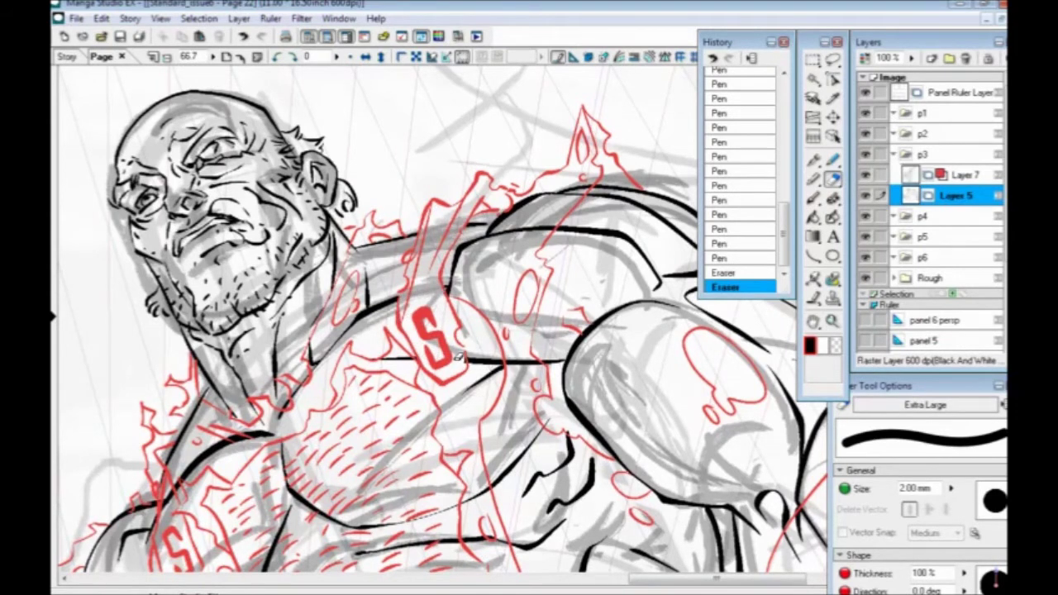
drag(459, 358, 454, 360)
Step: Erase the black shoulder lines where the red flame streak crosses them
mouse_move(454, 320)
mouse_down()
mouse_move(396, 318)
mouse_move(338, 342)
mouse_up()
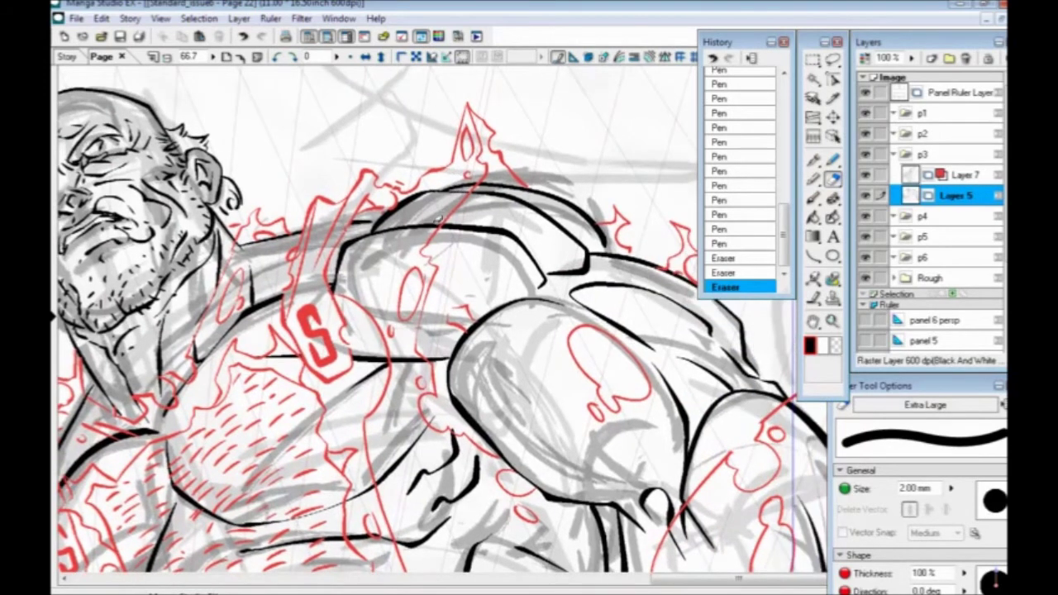
drag(435, 221, 381, 240)
drag(463, 192, 436, 203)
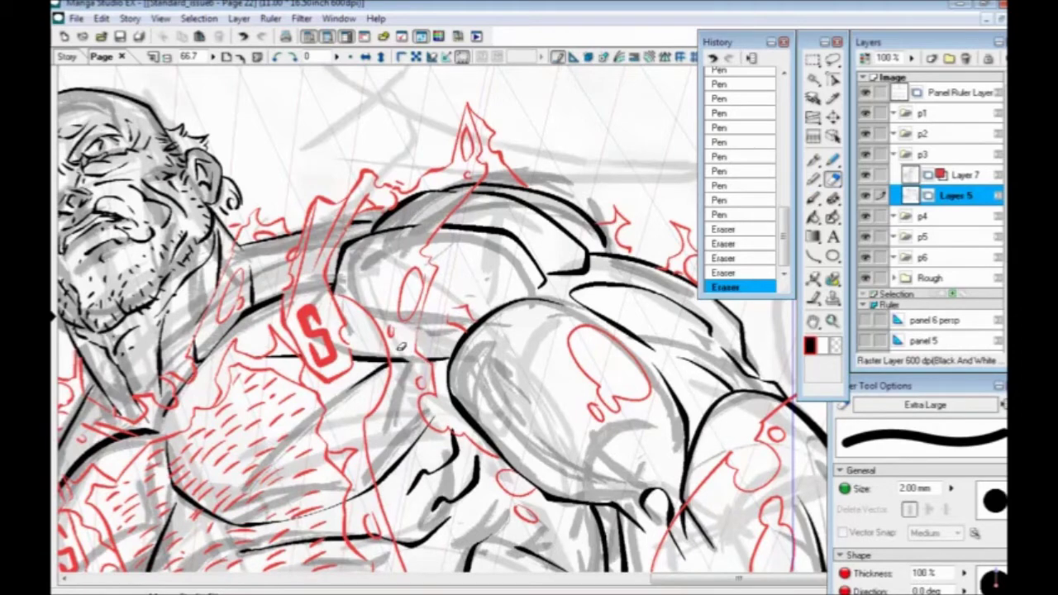
Step: Erase black ink where the red costume edge meets the lowered arm's forearm and the outline at its elbow
scroll(253, 457, down, 3)
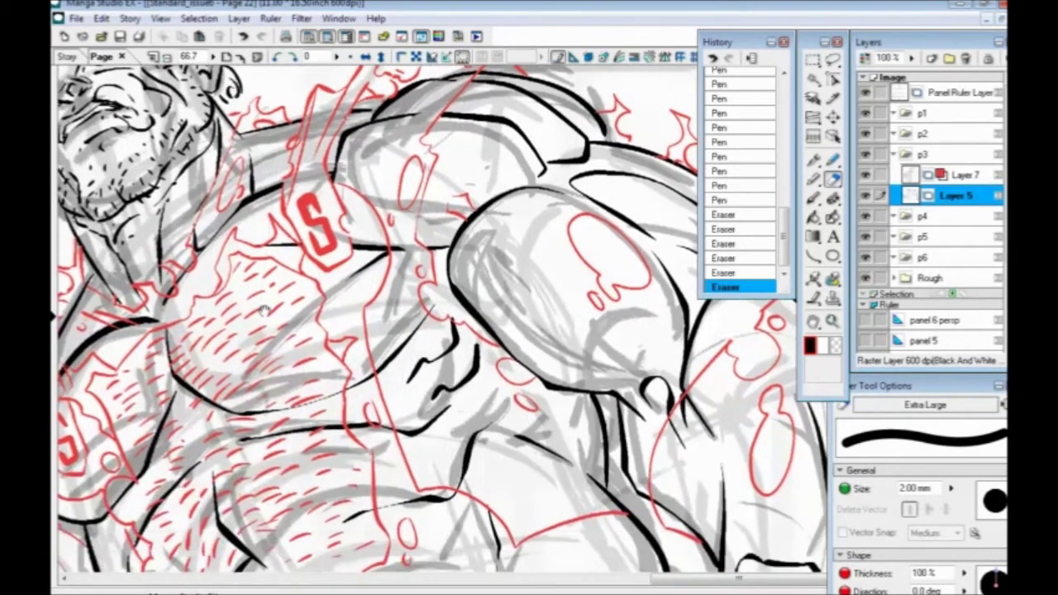
drag(681, 514, 460, 409)
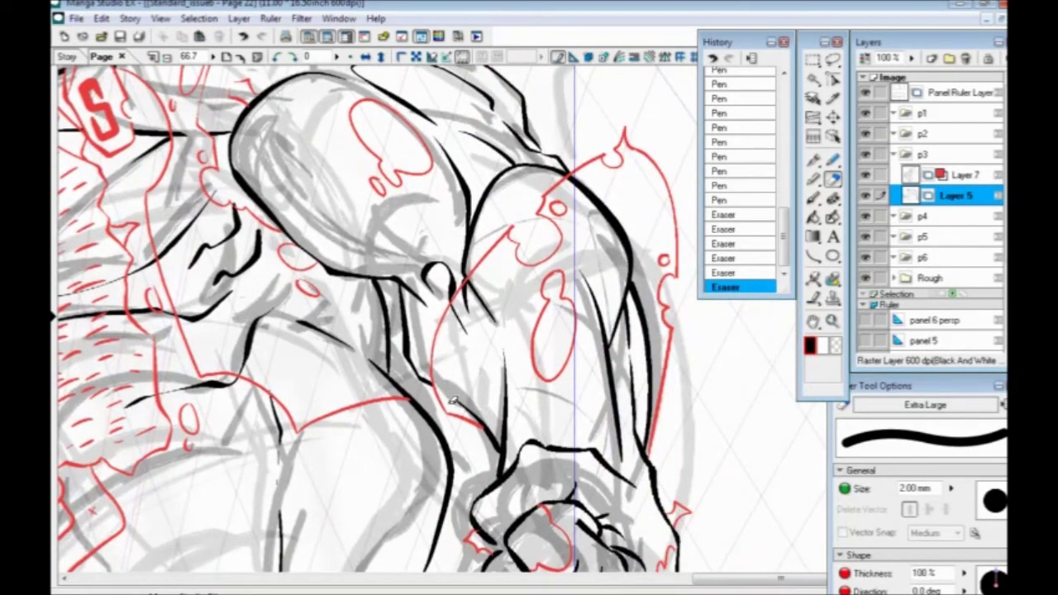
mouse_move(420, 363)
mouse_down()
mouse_move(433, 357)
mouse_move(357, 318)
mouse_move(357, 371)
mouse_up()
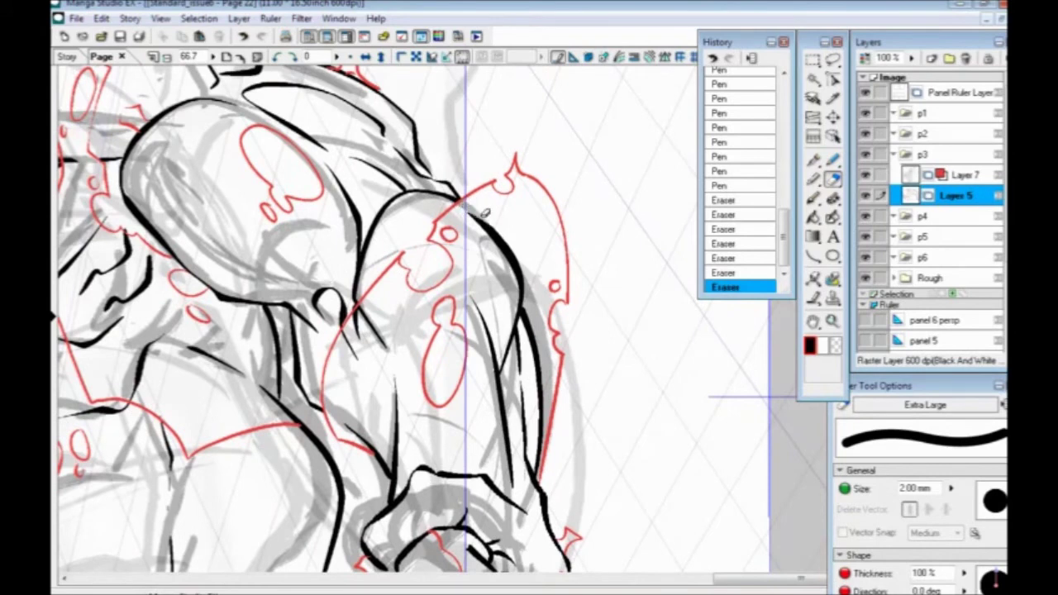
key(ctrl+z)
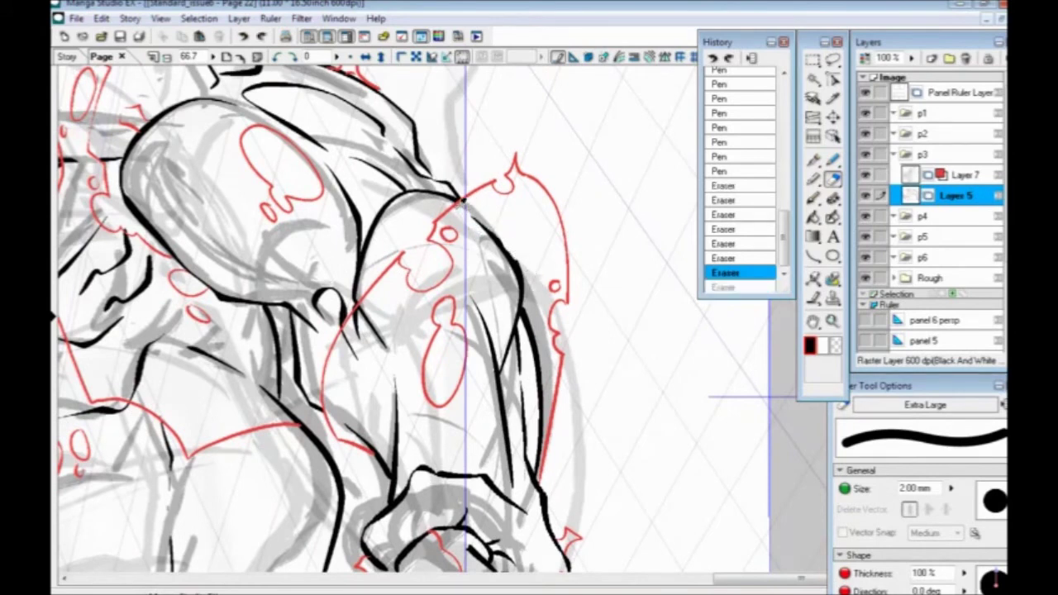
key(ctrl+y)
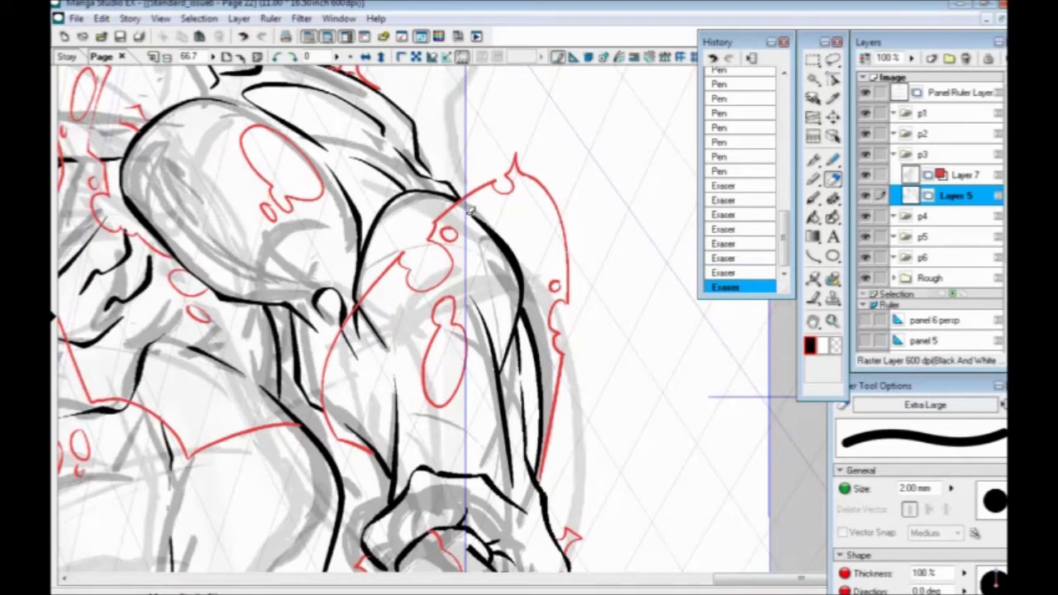
drag(483, 217, 510, 253)
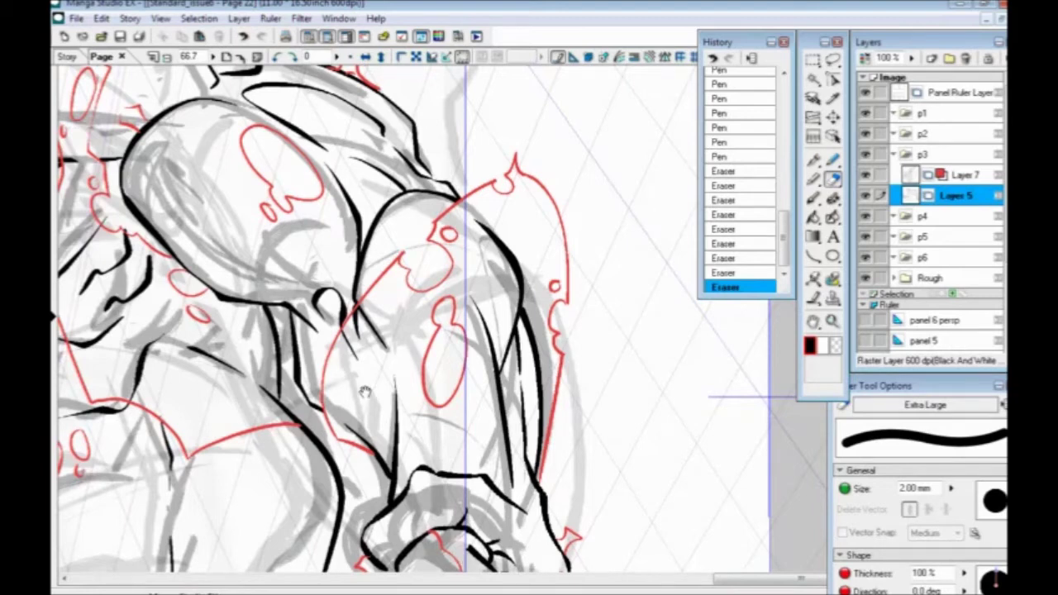
Step: Erase the short black muscle strokes just inside the red edge of the lowered forearm
drag(364, 392, 411, 348)
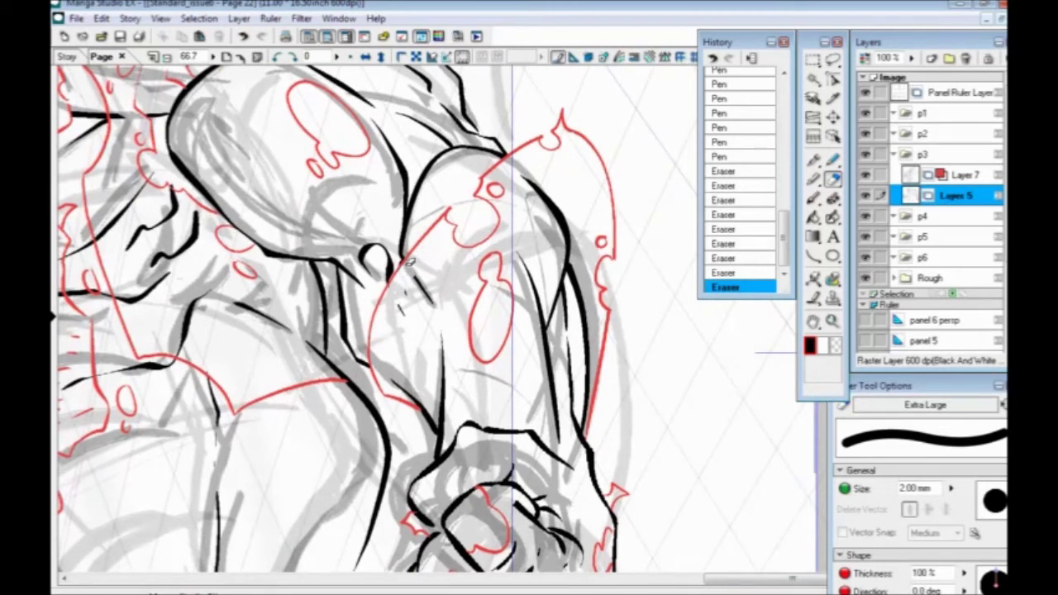
drag(406, 175, 405, 198)
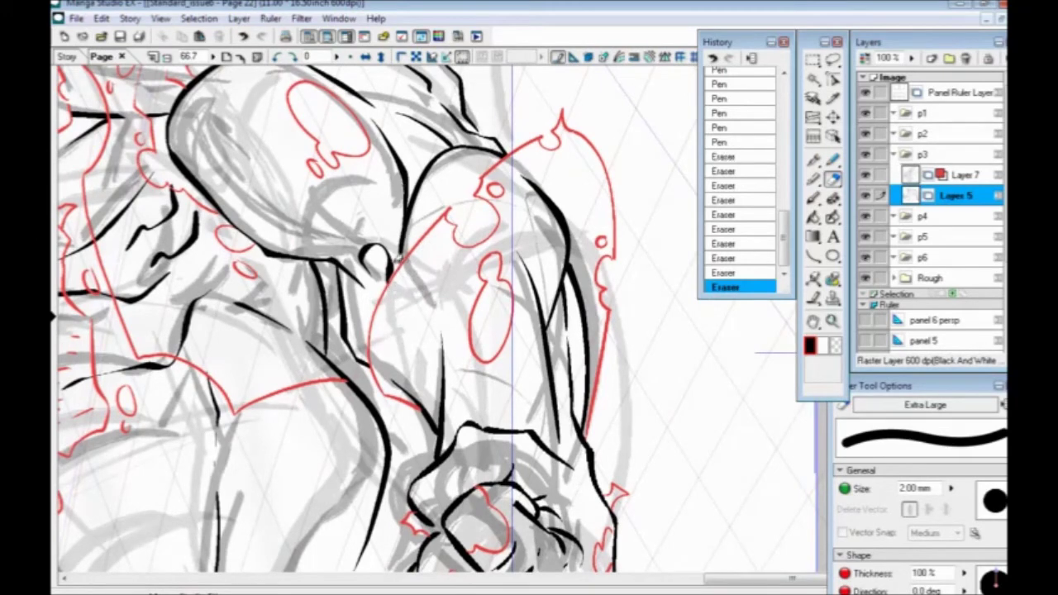
drag(417, 291, 420, 304)
drag(444, 339, 447, 361)
Step: Erase bits of black ink on the pointing arm's forearm and along the red costume edges at the torso and shoulder
drag(317, 430, 408, 312)
key(ctrl+minus)
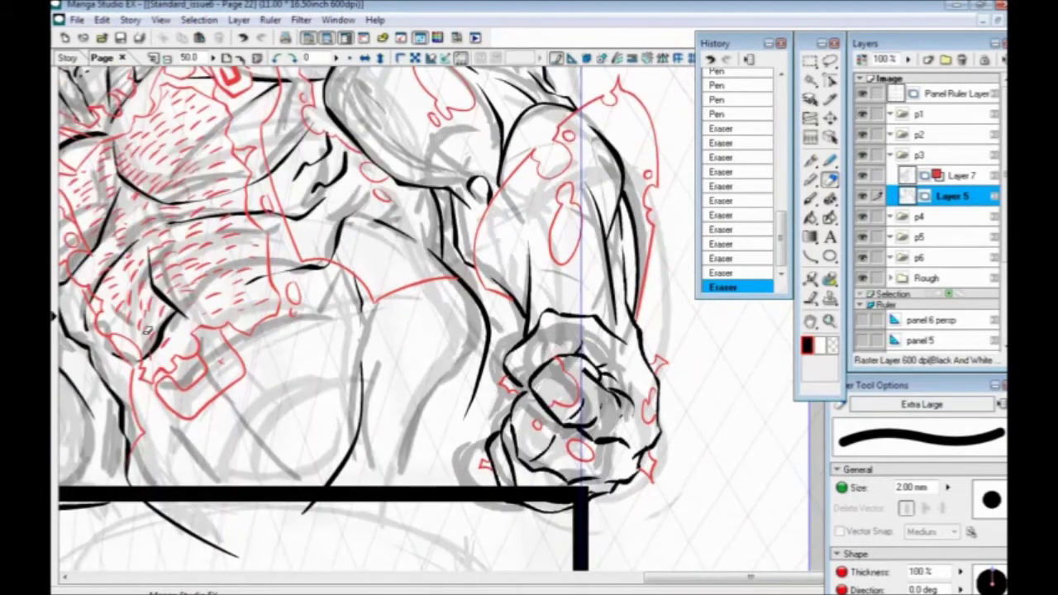
drag(248, 428, 374, 305)
mouse_move(491, 291)
mouse_down()
mouse_move(423, 382)
mouse_move(378, 398)
mouse_move(369, 435)
mouse_move(291, 392)
mouse_up()
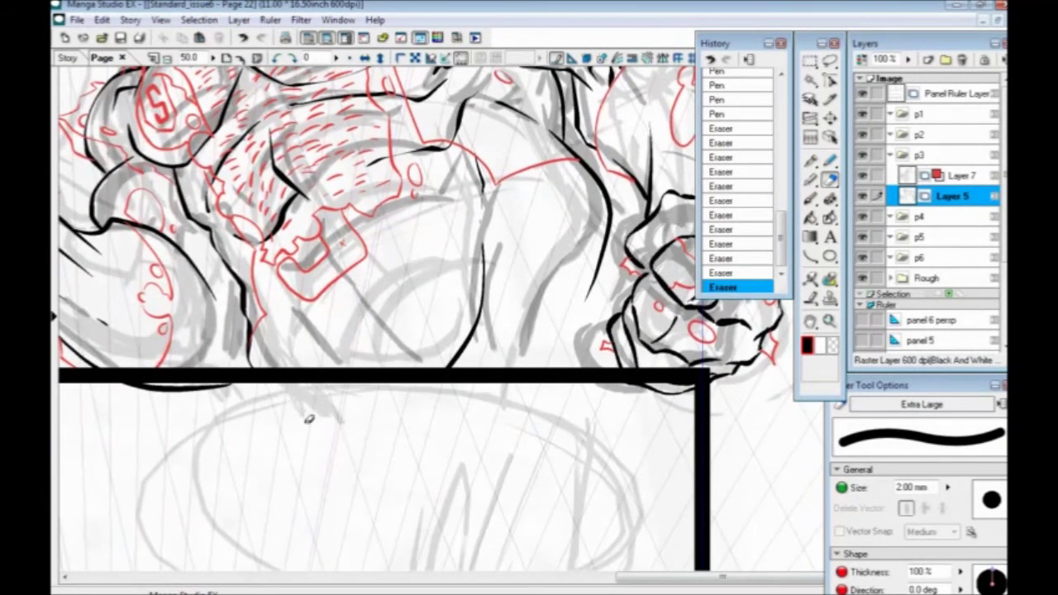
drag(231, 435, 428, 439)
mouse_move(437, 384)
mouse_down()
mouse_move(292, 388)
mouse_move(353, 449)
mouse_up()
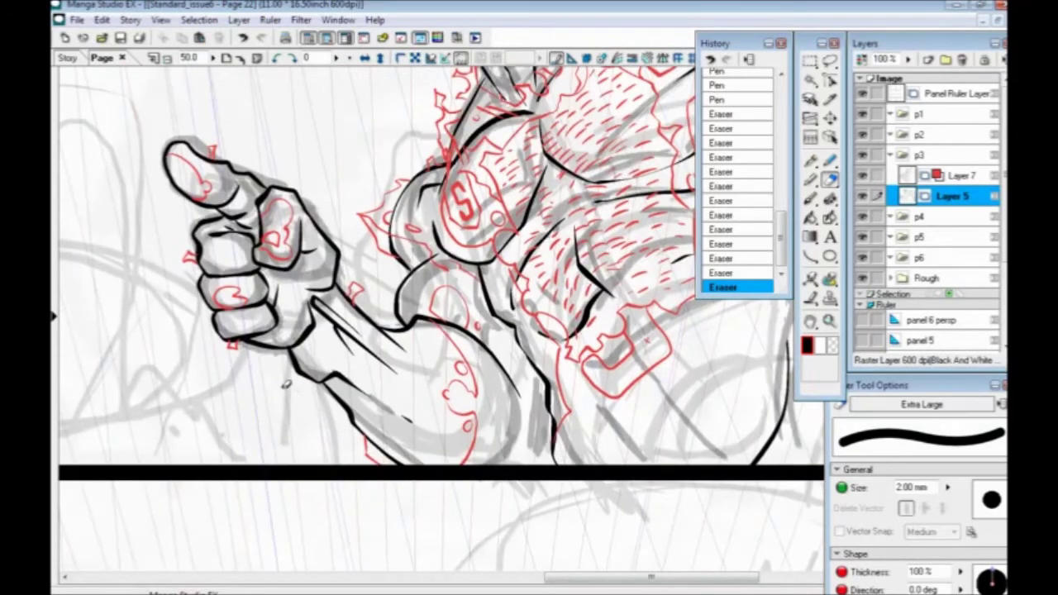
drag(605, 399, 352, 469)
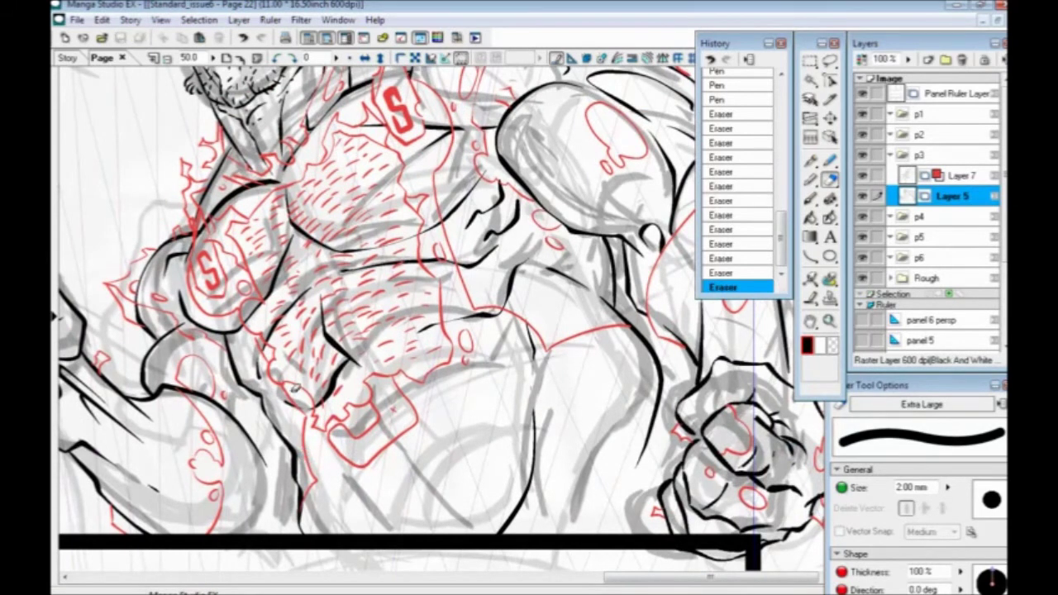
mouse_move(294, 387)
mouse_down()
mouse_move(380, 441)
mouse_move(341, 377)
mouse_move(393, 448)
mouse_up()
drag(366, 387, 367, 394)
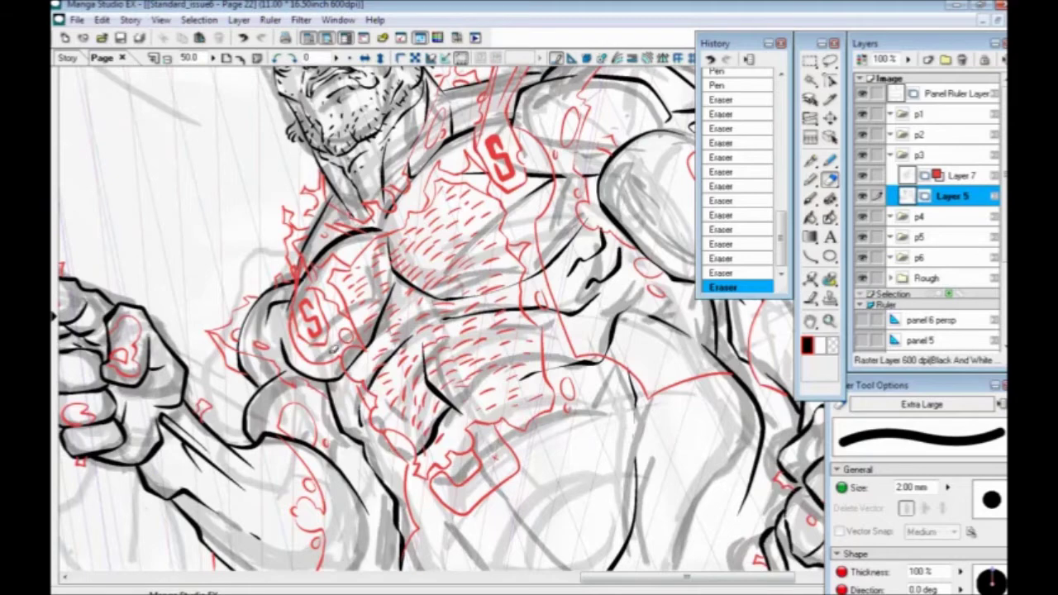
drag(311, 328, 359, 385)
drag(352, 329, 354, 350)
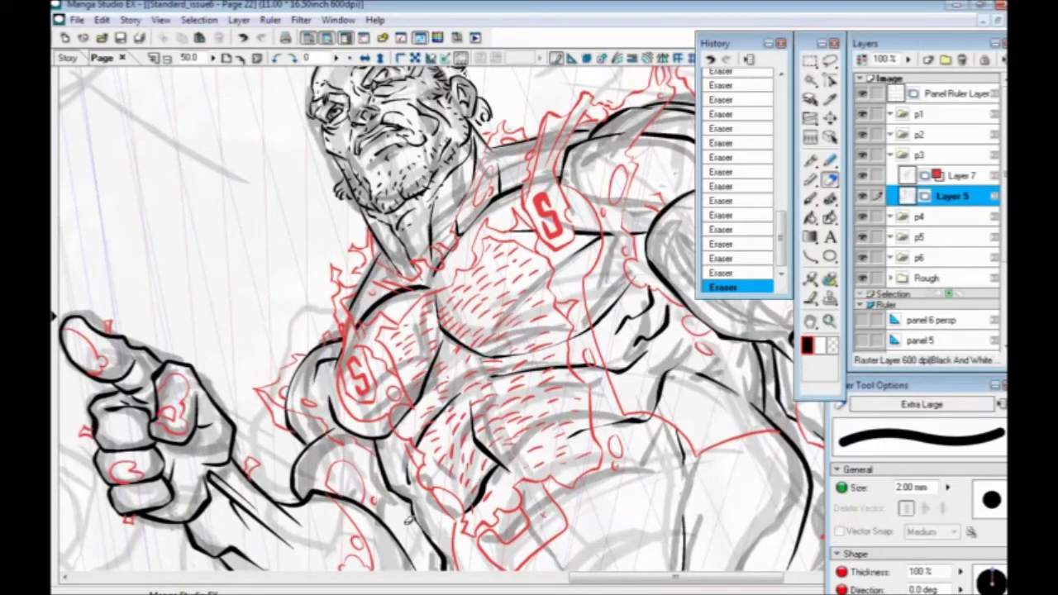
Step: Examine the whole figure in panel 3 for black lines still overlapping the red costume details
drag(360, 460, 296, 388)
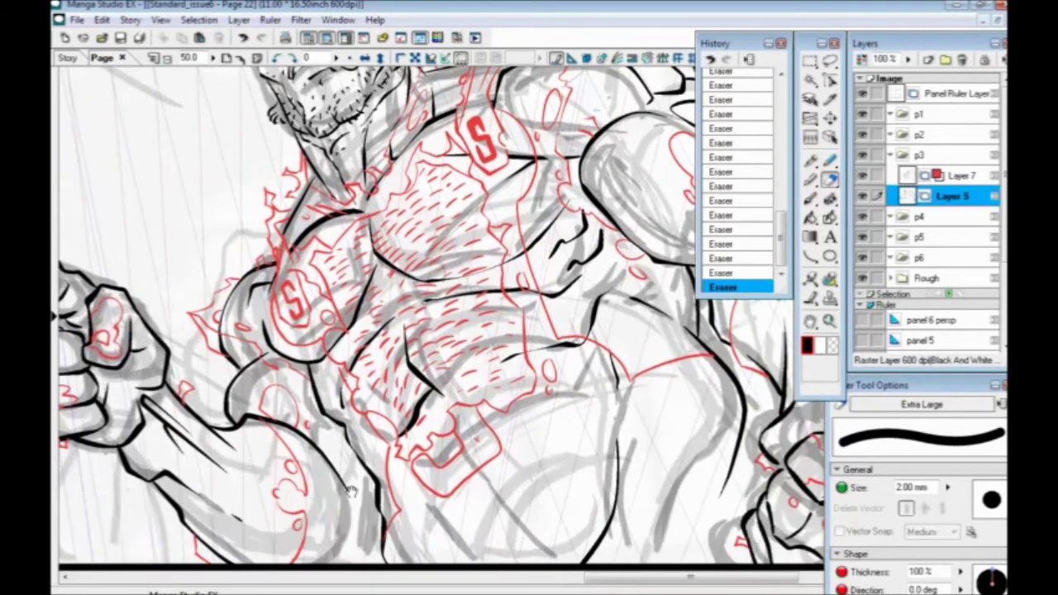
drag(501, 388, 327, 450)
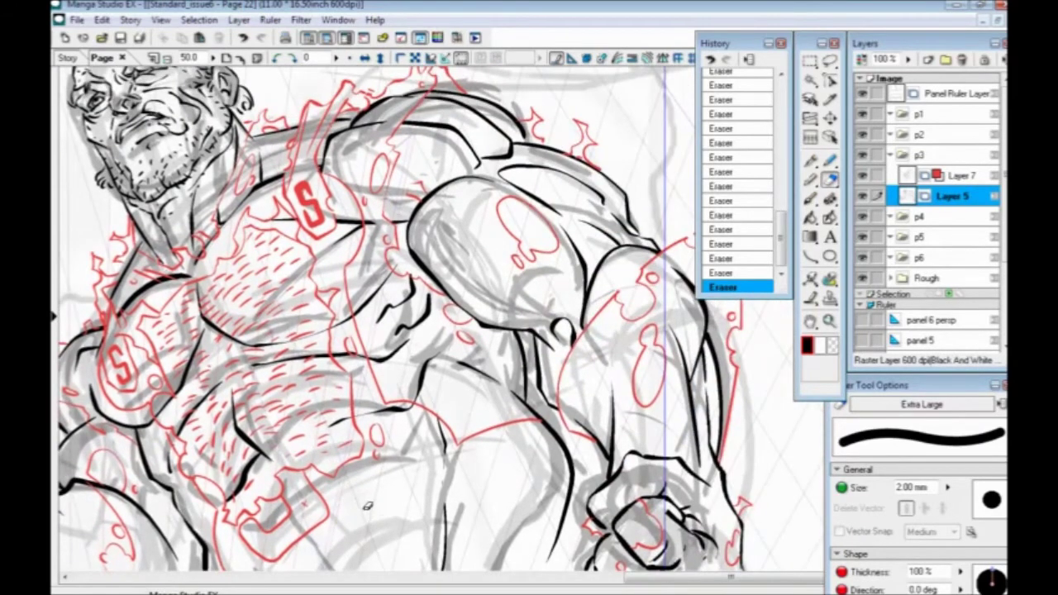
drag(444, 325, 446, 453)
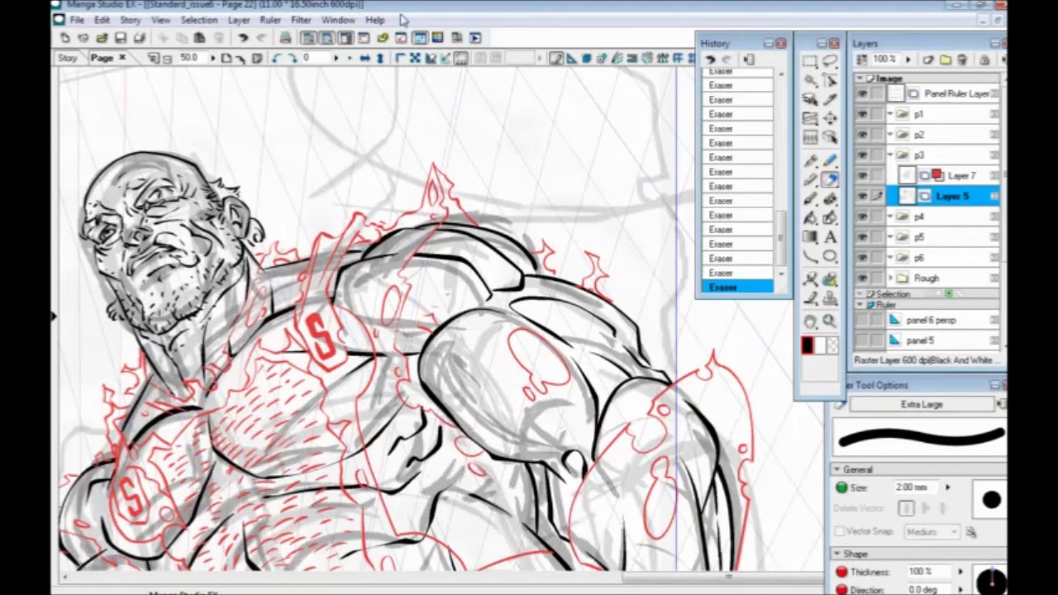
drag(233, 427, 395, 457)
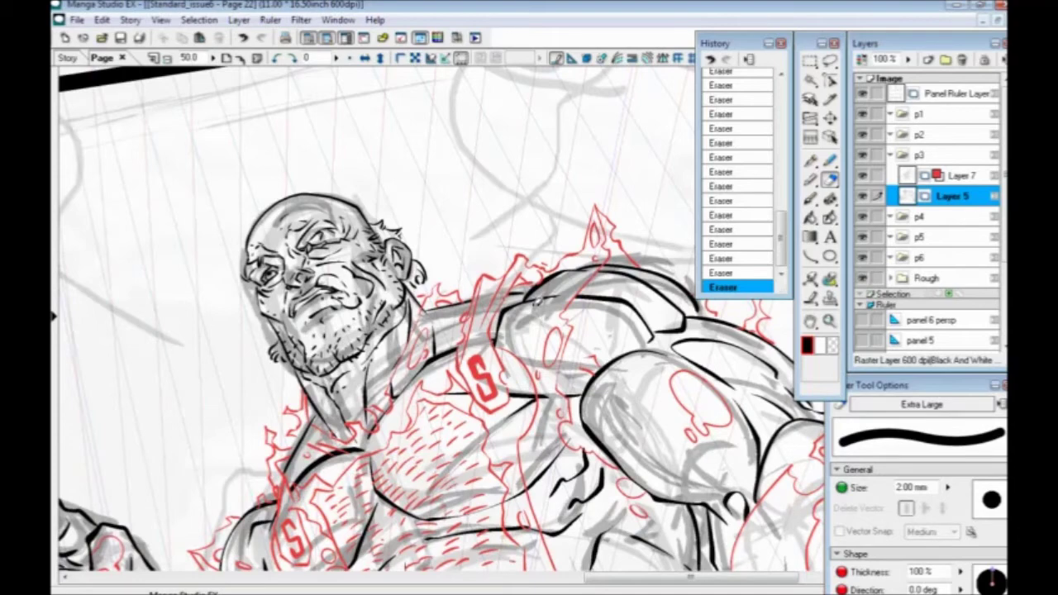
drag(288, 446, 419, 342)
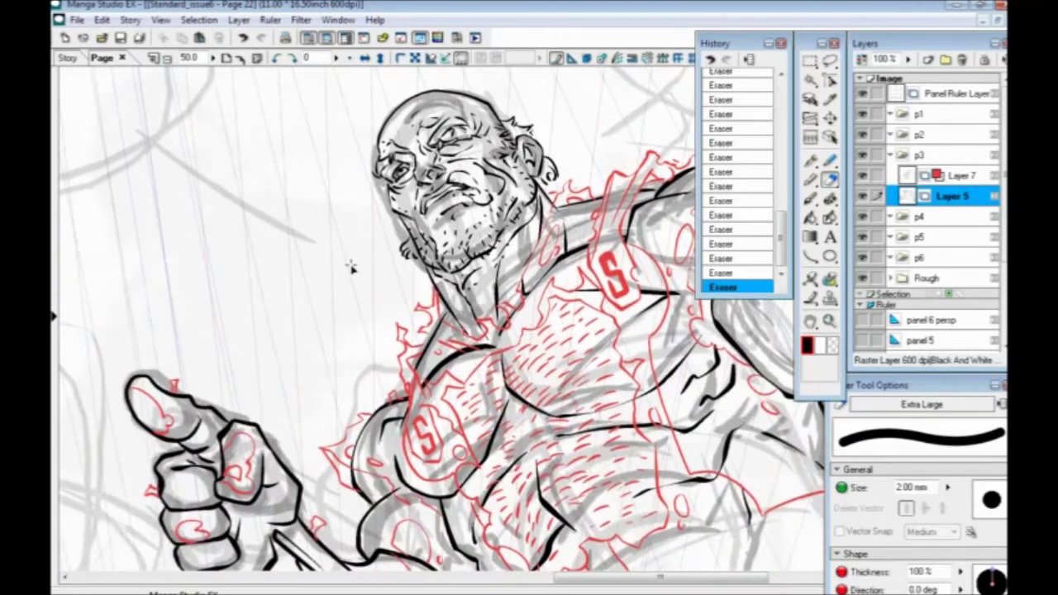
key(ctrl+minus)
key(ctrl+minus)
drag(321, 397, 353, 355)
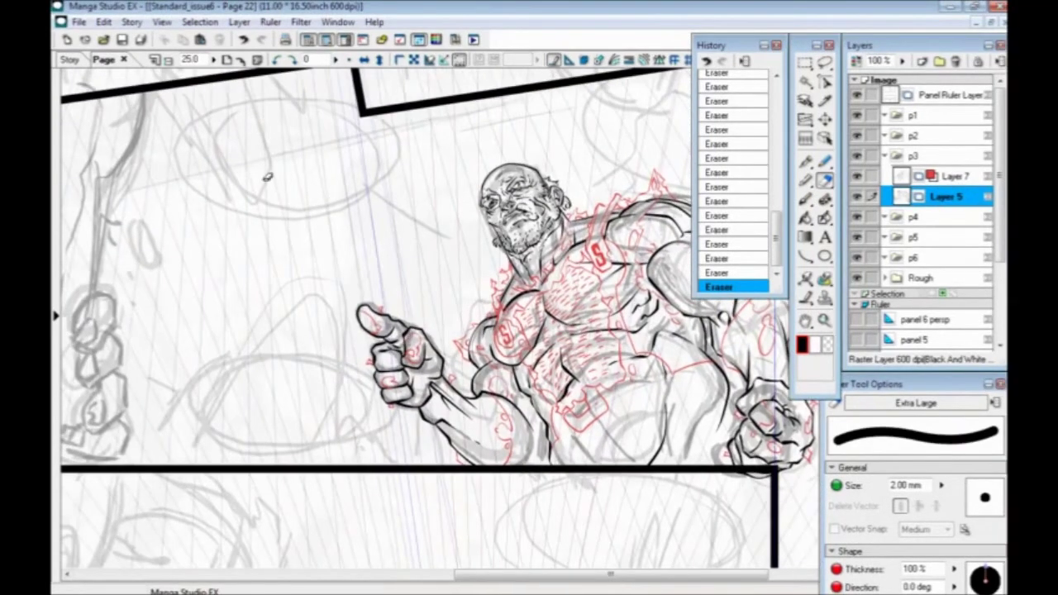
key(ctrl+minus)
key(ctrl+plus)
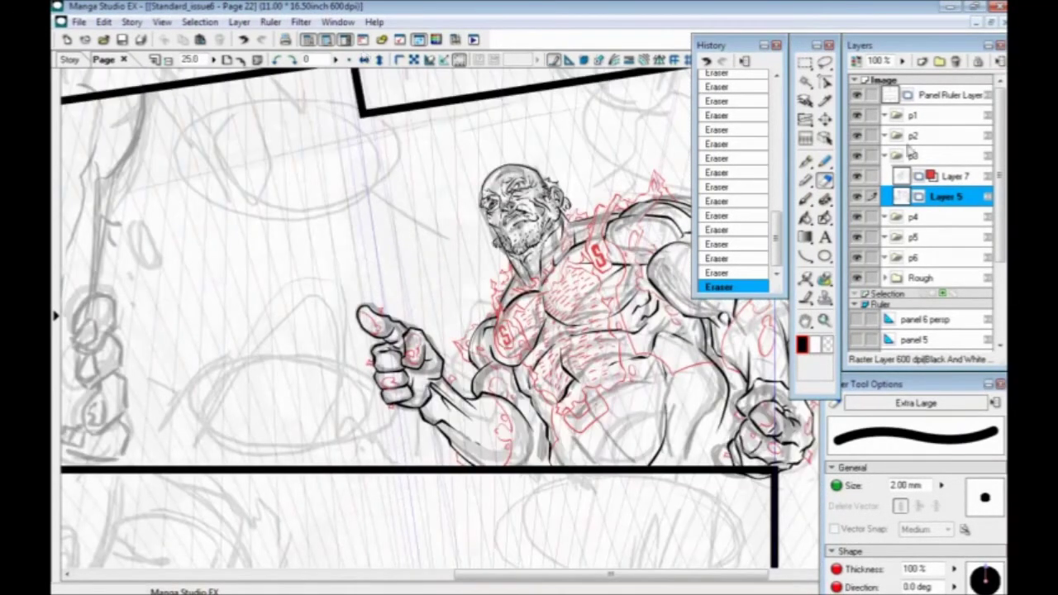
Step: Turn off the red display colour of Layer 7 so its details are drawn in black
click(952, 176)
click(858, 62)
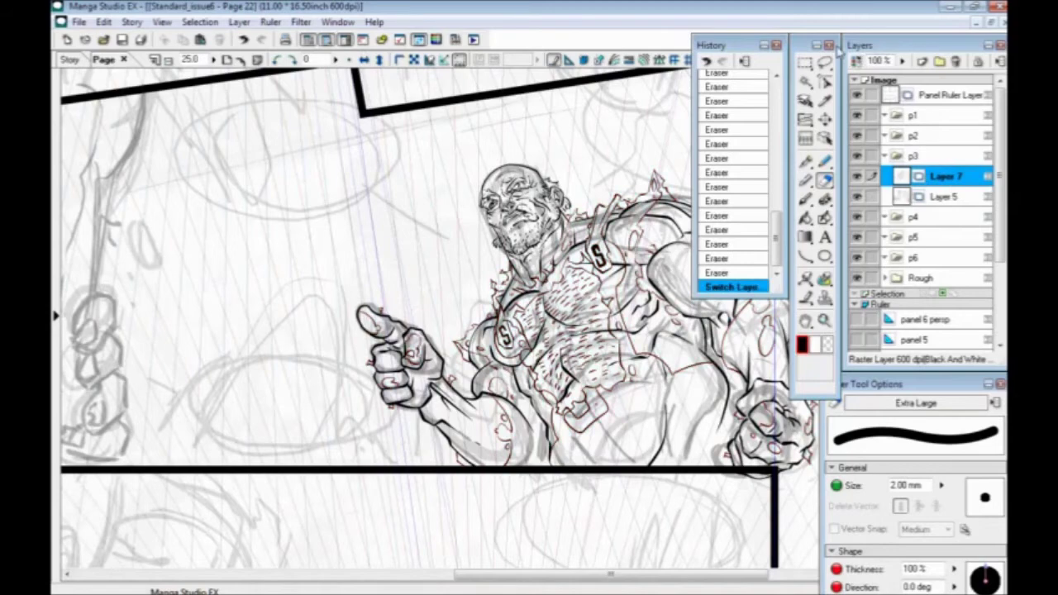
Step: Hide the Rough folder and the perspective ruler grid so only the inked figure in panel 3 shows
key(ctrl+minus)
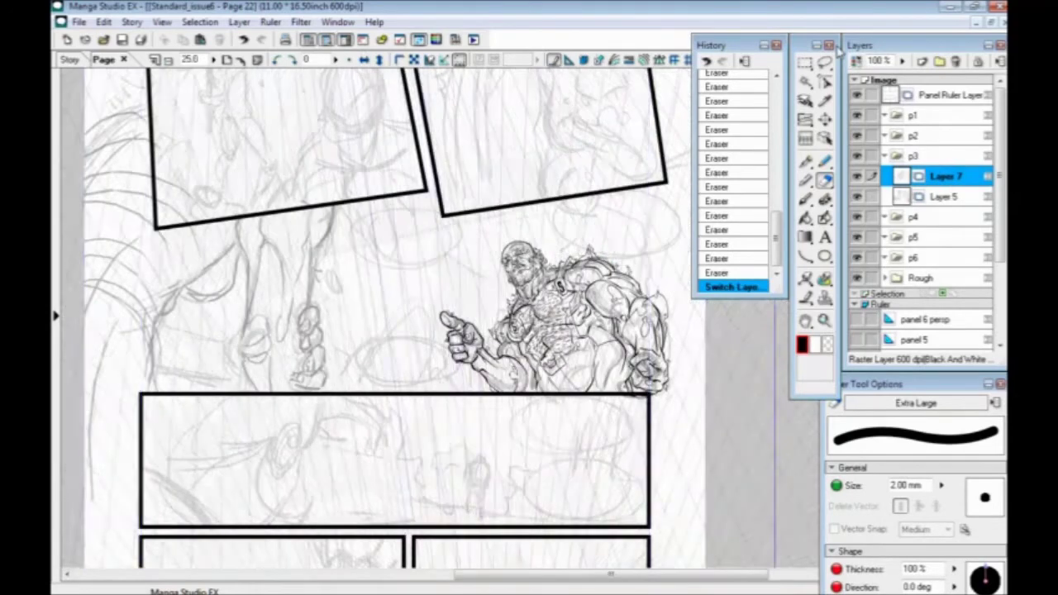
key(ctrl+plus)
drag(359, 364, 321, 423)
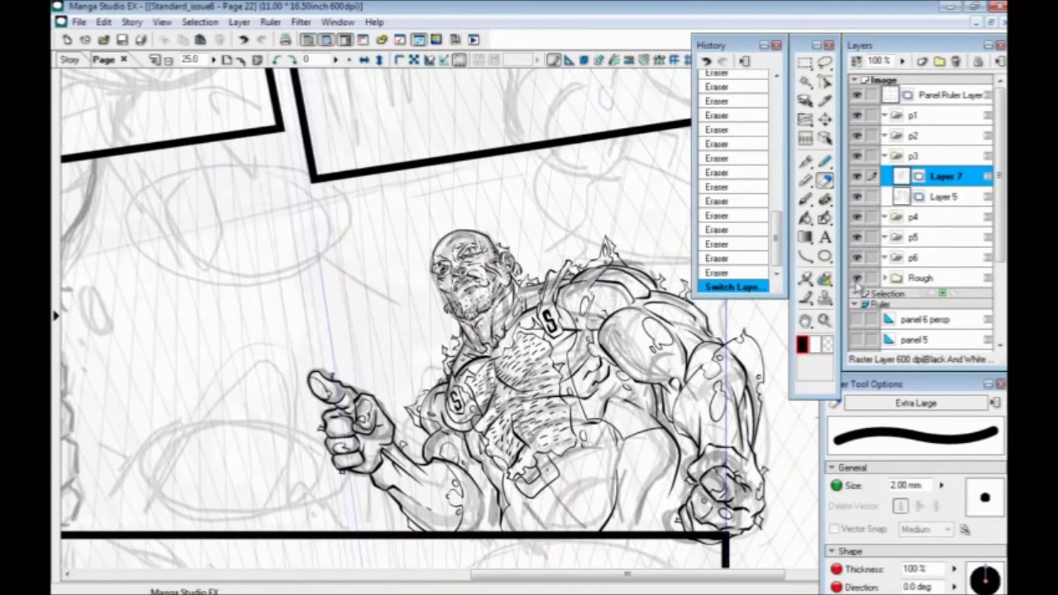
click(856, 279)
mouse_move(293, 404)
mouse_down()
mouse_move(282, 366)
mouse_move(296, 392)
mouse_up()
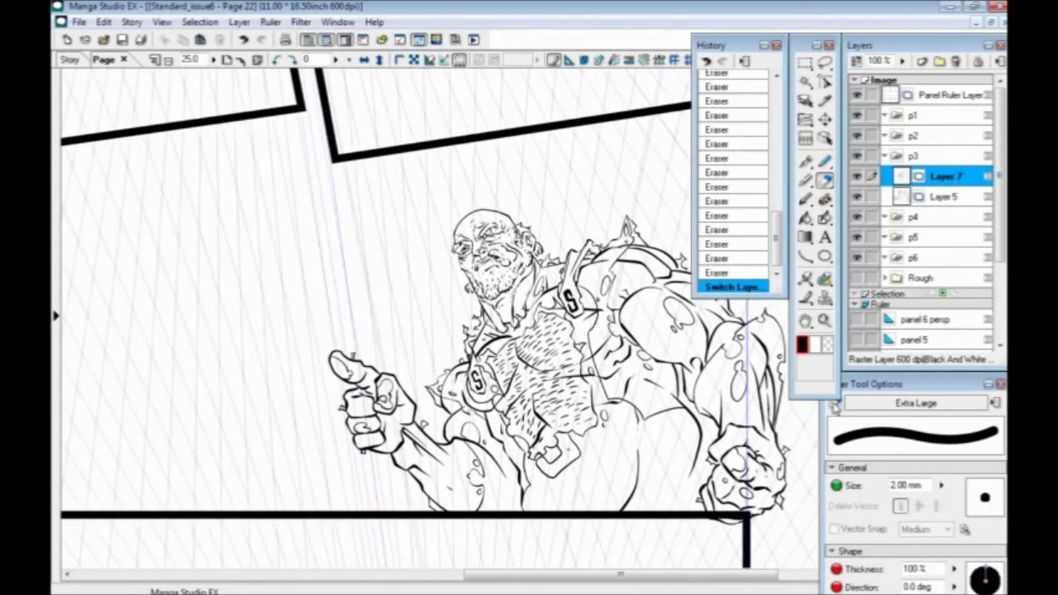
drag(998, 256, 999, 303)
click(857, 304)
Step: Add a new layer above Layer 7 in the p3 folder and switch to the Brush Pen
scroll(1001, 291, up, 3)
drag(246, 303, 393, 310)
key(ctrl+plus)
drag(260, 341, 471, 356)
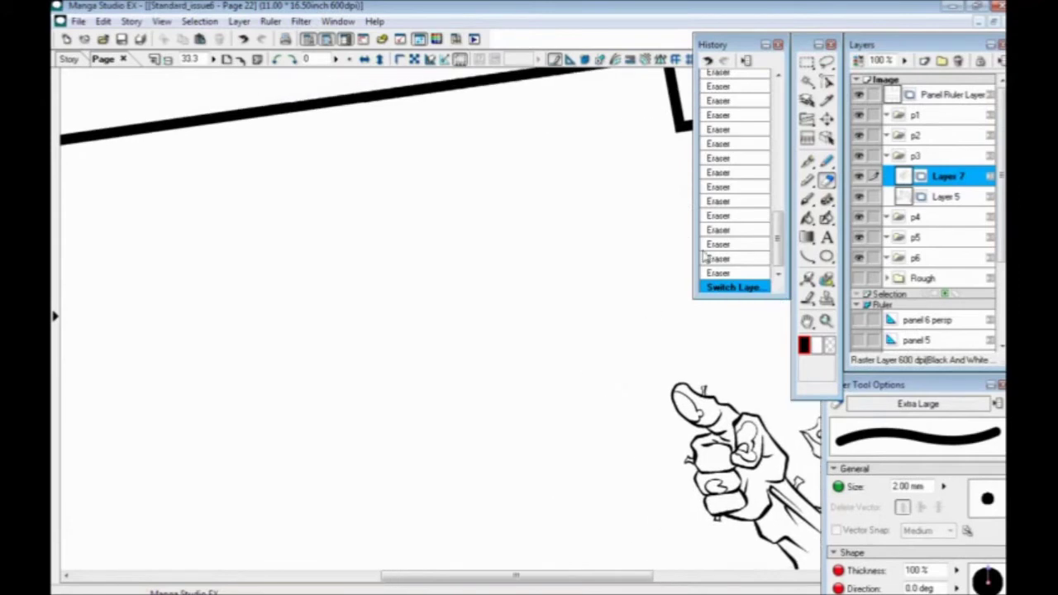
click(807, 198)
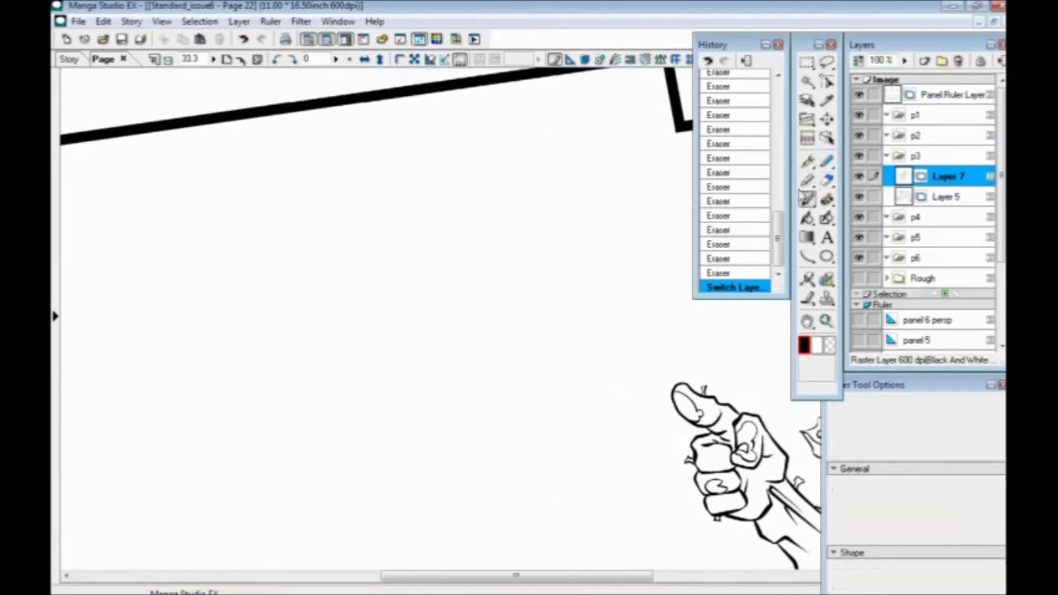
click(925, 60)
click(561, 400)
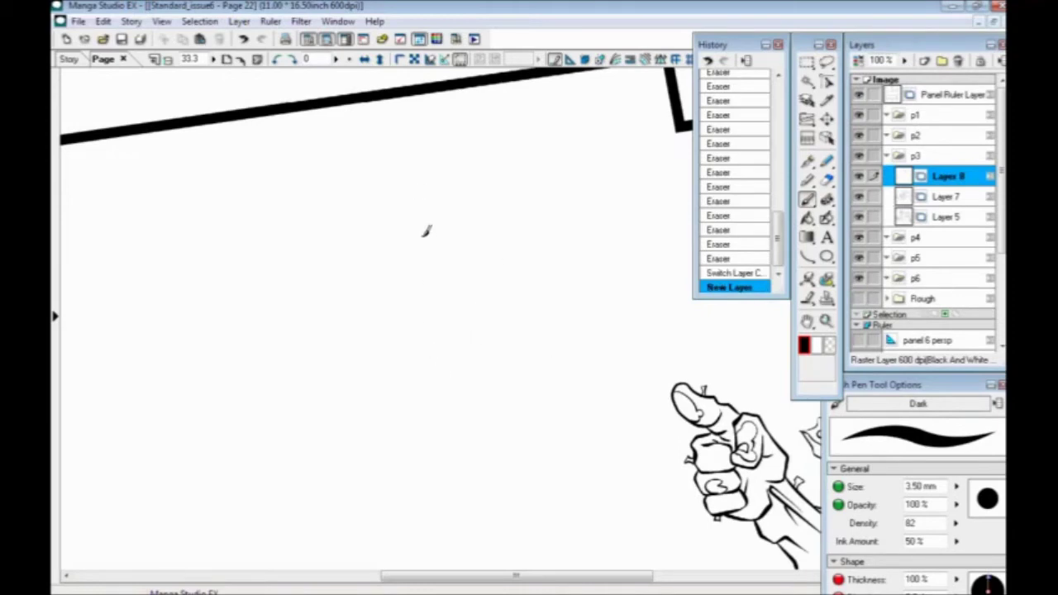
Step: Reduce the Brush Pen size to 1.80 mm for sketching in the empty area of panel 3
drag(330, 413, 409, 354)
key(bracketleft)
key(bracketleft)
key(bracketleft)
key(bracketleft)
key(bracketleft)
key(bracketleft)
key(bracketleft)
key(bracketleft)
key(bracketleft)
key(bracketleft)
key(bracketleft)
key(bracketleft)
key(bracketleft)
key(bracketleft)
key(bracketleft)
key(bracketleft)
key(bracketleft)
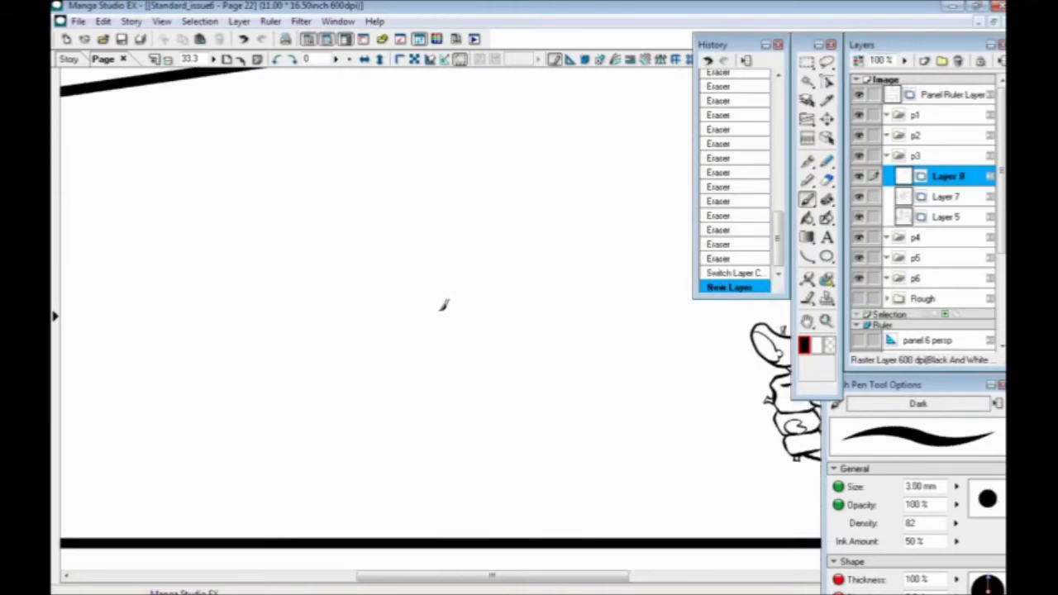
Step: Sketch a tall rectangular frame in the empty space beside the pointing hand
scroll(444, 306, up, 3)
mouse_move(542, 199)
mouse_down()
mouse_move(544, 447)
mouse_move(290, 472)
mouse_move(290, 142)
mouse_move(536, 167)
mouse_move(537, 416)
mouse_up()
drag(541, 138, 356, 142)
drag(284, 281, 293, 477)
mouse_move(527, 476)
mouse_down()
mouse_move(318, 476)
mouse_move(317, 444)
mouse_up()
drag(416, 402, 419, 480)
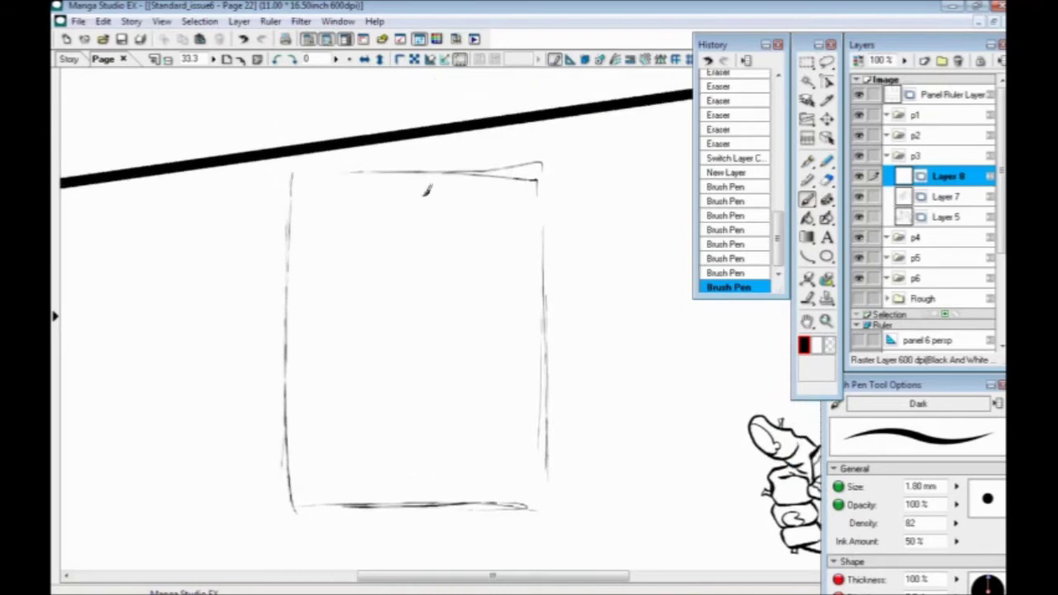
Step: Scribble loose diagonal and curved strokes crossing each other inside the rectangular frame
click(389, 313)
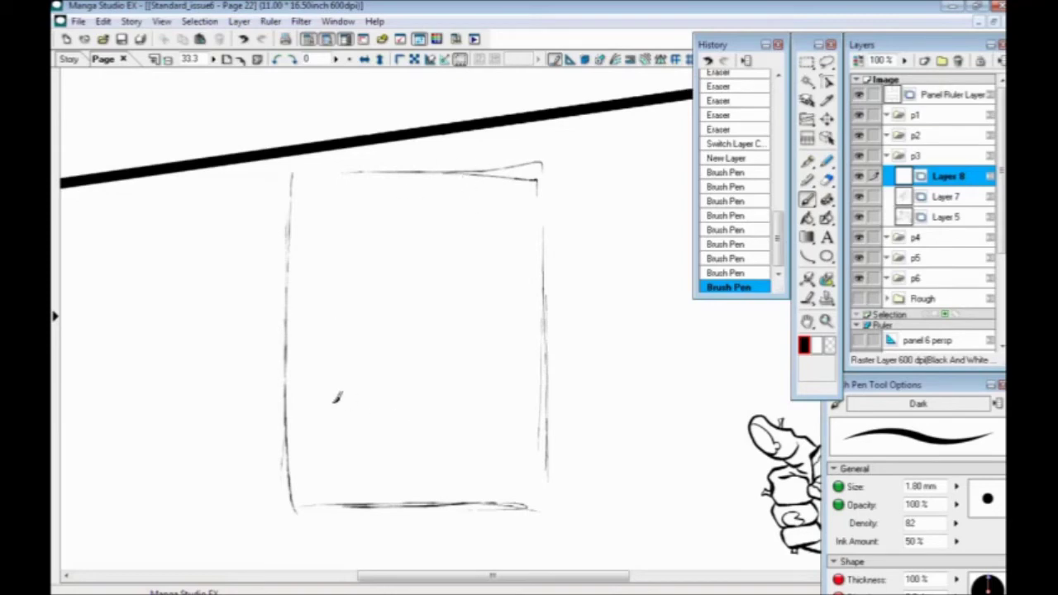
drag(483, 492, 612, 359)
mouse_move(426, 471)
mouse_down()
mouse_move(579, 372)
mouse_move(341, 445)
mouse_up()
drag(519, 296, 357, 380)
drag(506, 199, 360, 210)
drag(361, 519, 239, 423)
drag(451, 479, 360, 444)
drag(344, 367, 411, 344)
drag(340, 306, 480, 318)
mouse_move(344, 241)
mouse_down()
mouse_move(522, 219)
mouse_move(357, 213)
mouse_up()
drag(311, 452, 397, 501)
mouse_move(339, 420)
mouse_down()
mouse_move(492, 453)
mouse_move(340, 373)
mouse_up()
drag(359, 353, 399, 287)
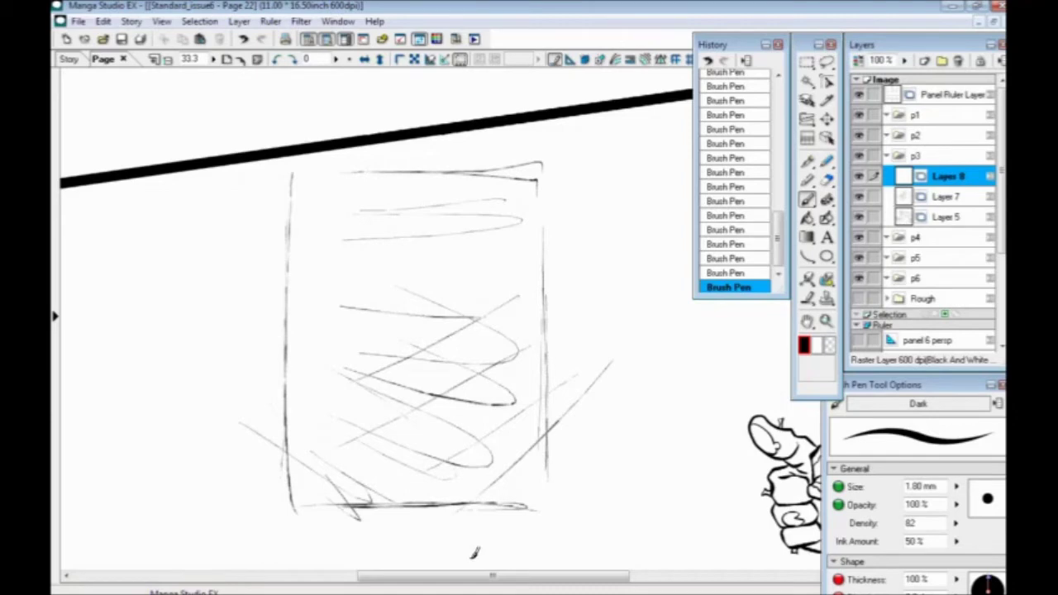
Step: Undo the diagonal and curved practice strokes inside the rectangular frame
key(ctrl+z)
key(ctrl+z)
key(ctrl+z)
key(ctrl+z)
key(ctrl+z)
key(ctrl+z)
key(ctrl+z)
key(ctrl+z)
key(ctrl+z)
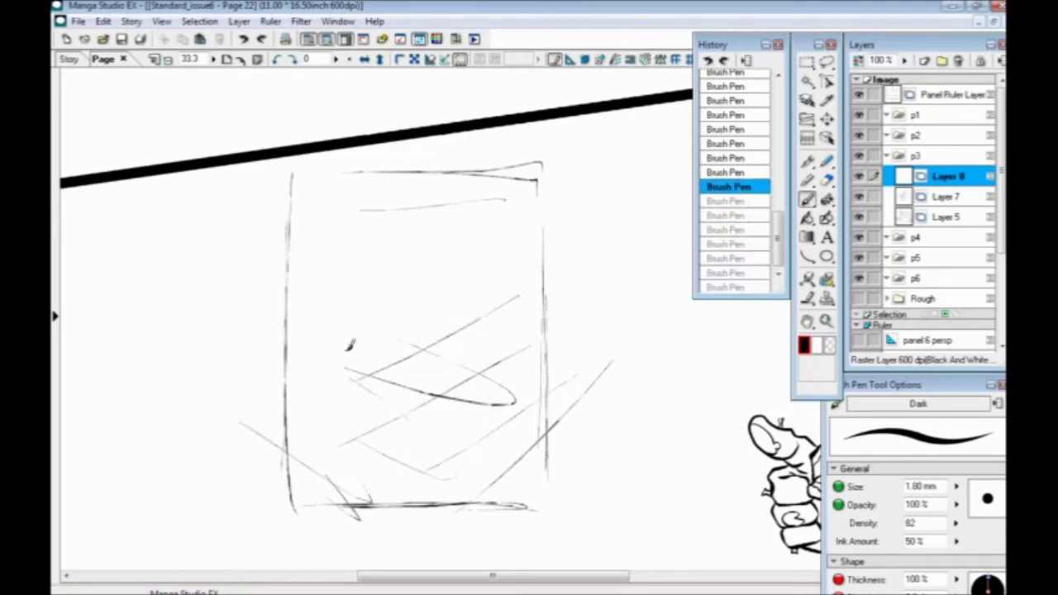
key(ctrl+z)
key(ctrl+z)
key(ctrl+z)
key(ctrl+z)
key(ctrl+z)
key(ctrl+z)
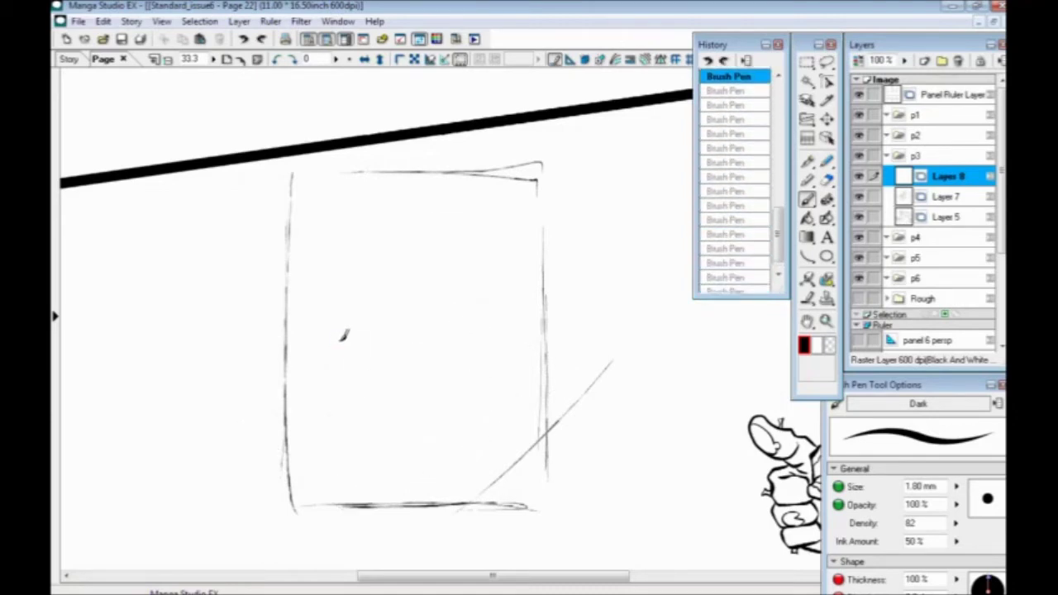
Step: Rough in the hips, spine, torso and oval head of a small seated figure inside the frame
click(398, 427)
click(389, 316)
drag(381, 287, 379, 343)
mouse_move(381, 307)
mouse_down()
mouse_move(387, 361)
mouse_move(388, 289)
mouse_move(381, 362)
mouse_move(416, 398)
mouse_up()
drag(380, 352, 448, 377)
drag(372, 343, 414, 363)
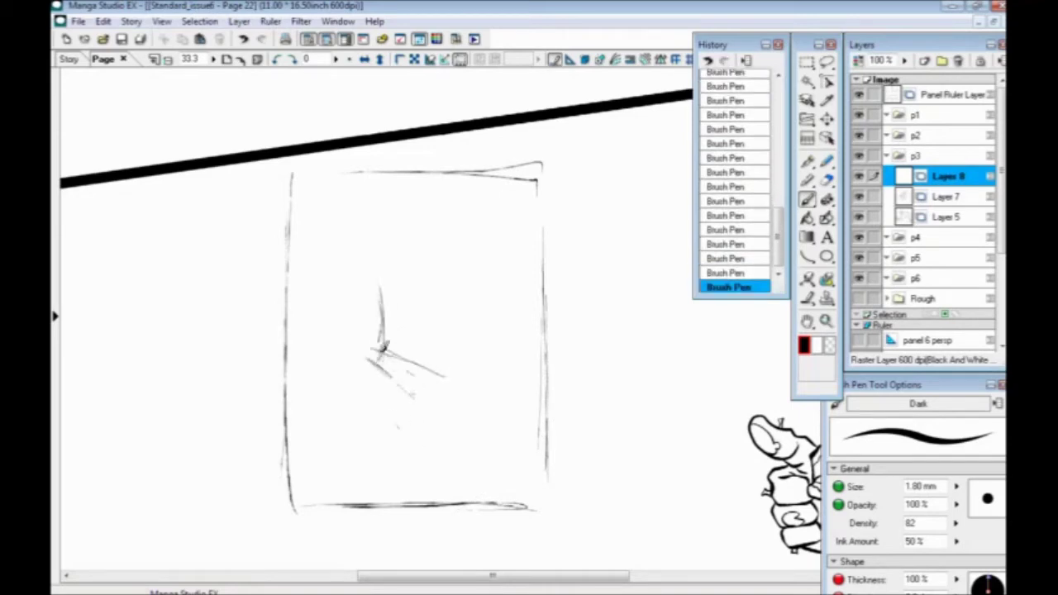
drag(372, 253, 382, 341)
drag(355, 246, 364, 337)
drag(386, 264, 391, 341)
drag(362, 310, 363, 345)
mouse_move(388, 226)
mouse_down()
mouse_move(360, 248)
mouse_move(391, 227)
mouse_move(370, 203)
mouse_up()
Step: Sketch the seated figure's thighs, the bent lower leg and the other leg hanging down
drag(380, 360, 423, 394)
drag(382, 364, 425, 397)
mouse_move(385, 352)
mouse_down()
mouse_move(432, 350)
mouse_move(466, 373)
mouse_move(373, 355)
mouse_move(407, 363)
mouse_move(382, 372)
mouse_up()
drag(466, 371, 434, 435)
drag(402, 387, 385, 488)
Step: Strengthen the seated figure's back, shoulder and front torso contours down to the thigh
drag(386, 364, 353, 241)
drag(357, 246, 331, 311)
mouse_move(358, 257)
mouse_down()
mouse_move(354, 347)
mouse_move(384, 370)
mouse_up()
drag(363, 224, 385, 370)
drag(378, 259, 434, 352)
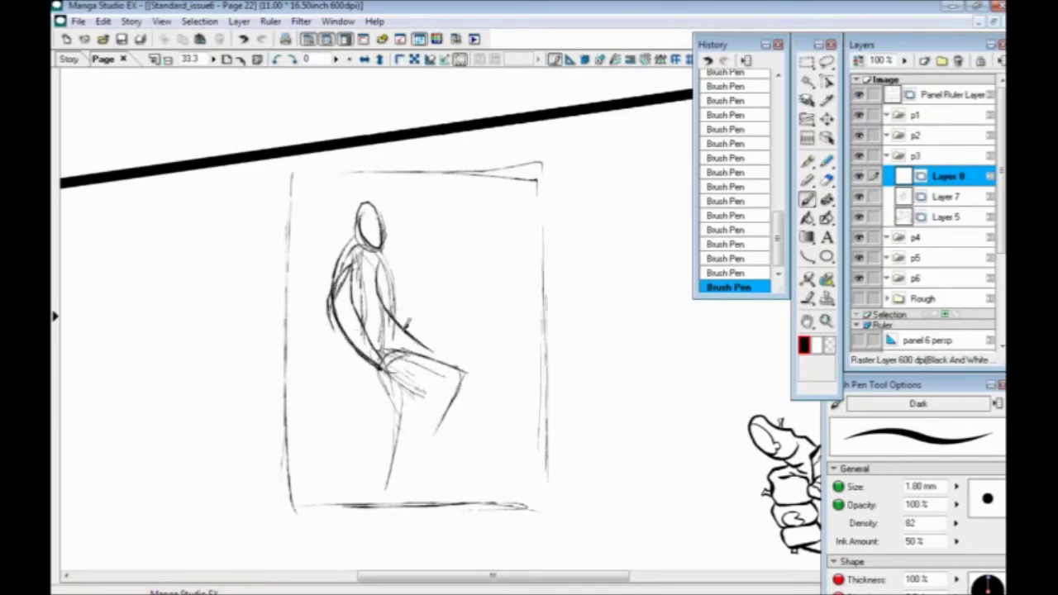
Step: Sketch the seated figure's bent arm behind the back and the other arm reaching forward
drag(354, 239, 301, 290)
drag(304, 307, 335, 338)
drag(342, 267, 304, 318)
drag(306, 324, 337, 355)
drag(372, 281, 446, 308)
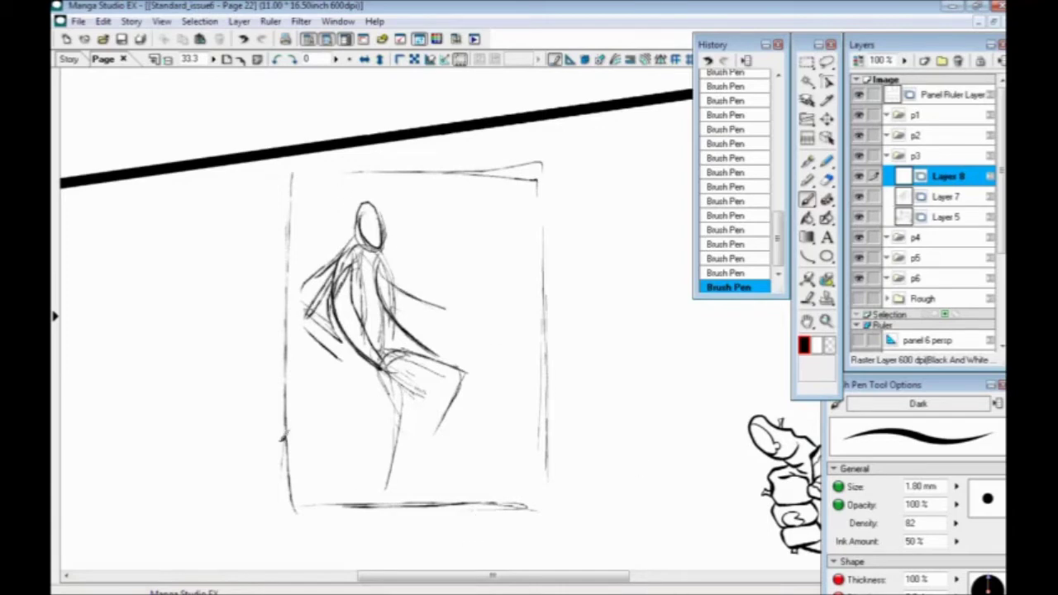
Step: Draw perspective lines fanning across the figure from a vanishing point to the right of the frame
mouse_move(321, 383)
mouse_down()
mouse_move(369, 390)
mouse_move(331, 397)
mouse_up()
drag(618, 294, 396, 417)
drag(667, 268, 317, 455)
drag(338, 447, 620, 291)
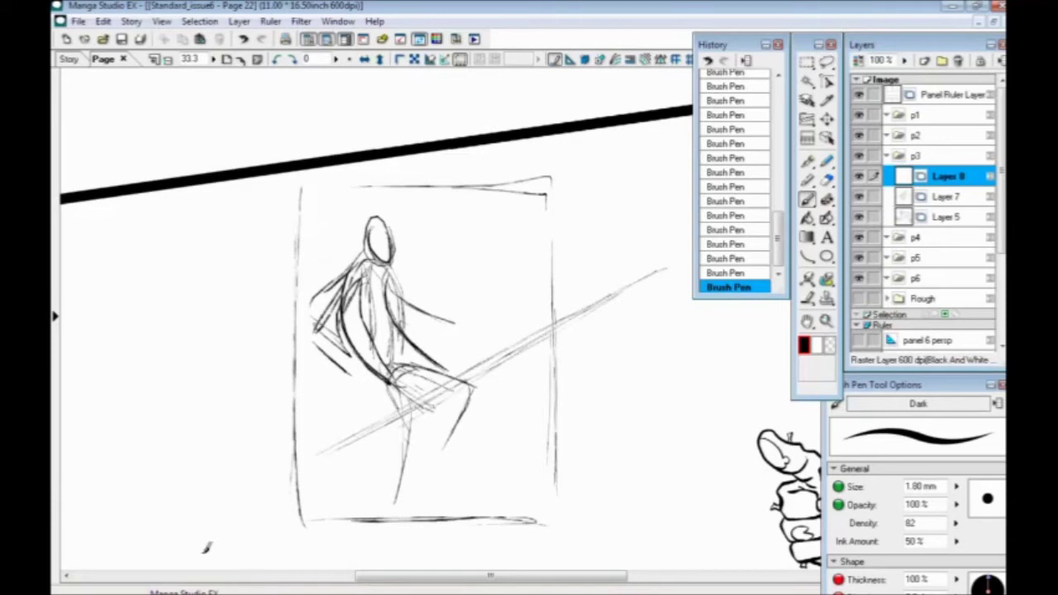
mouse_move(572, 253)
mouse_down()
mouse_move(251, 282)
mouse_move(399, 263)
mouse_up()
drag(283, 330, 249, 294)
drag(616, 261, 341, 523)
mouse_move(573, 298)
mouse_down()
mouse_move(397, 467)
mouse_move(332, 451)
mouse_up()
mouse_move(605, 239)
mouse_down()
mouse_move(294, 397)
mouse_move(306, 312)
mouse_move(222, 340)
mouse_up()
drag(585, 239, 288, 371)
drag(574, 232, 244, 286)
mouse_move(570, 230)
mouse_down()
mouse_move(429, 256)
mouse_move(340, 240)
mouse_up()
drag(488, 205, 222, 177)
drag(602, 190, 384, 163)
Step: Draw the horizon line and perspective lines fanning from a second vanishing point to the left of the frame
drag(226, 402, 315, 405)
drag(500, 414, 165, 289)
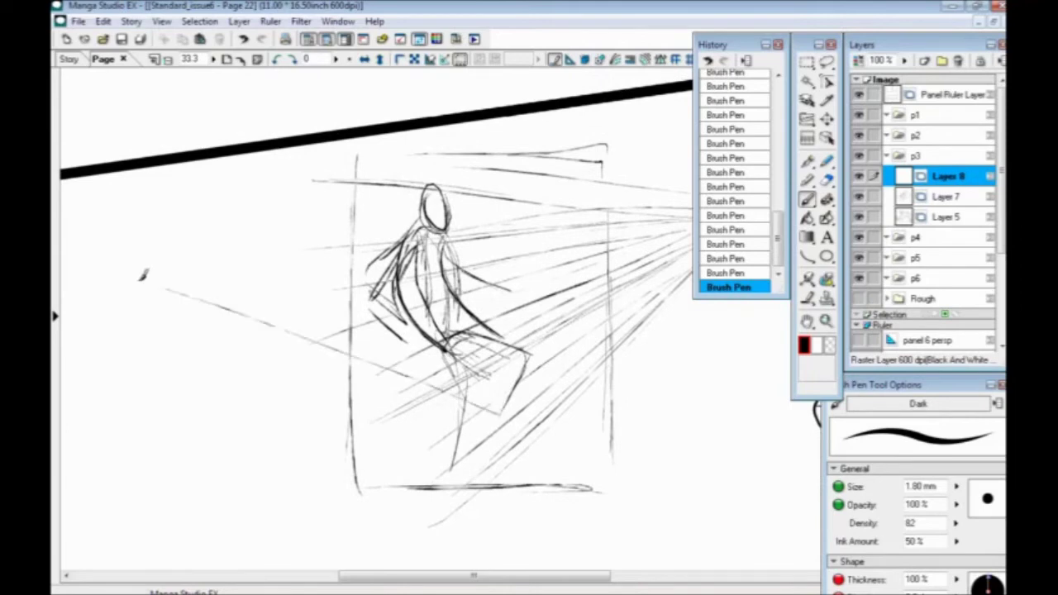
drag(341, 430, 337, 448)
mouse_move(446, 484)
mouse_down()
mouse_move(110, 288)
mouse_move(217, 333)
mouse_move(115, 357)
mouse_up()
key(ctrl+minus)
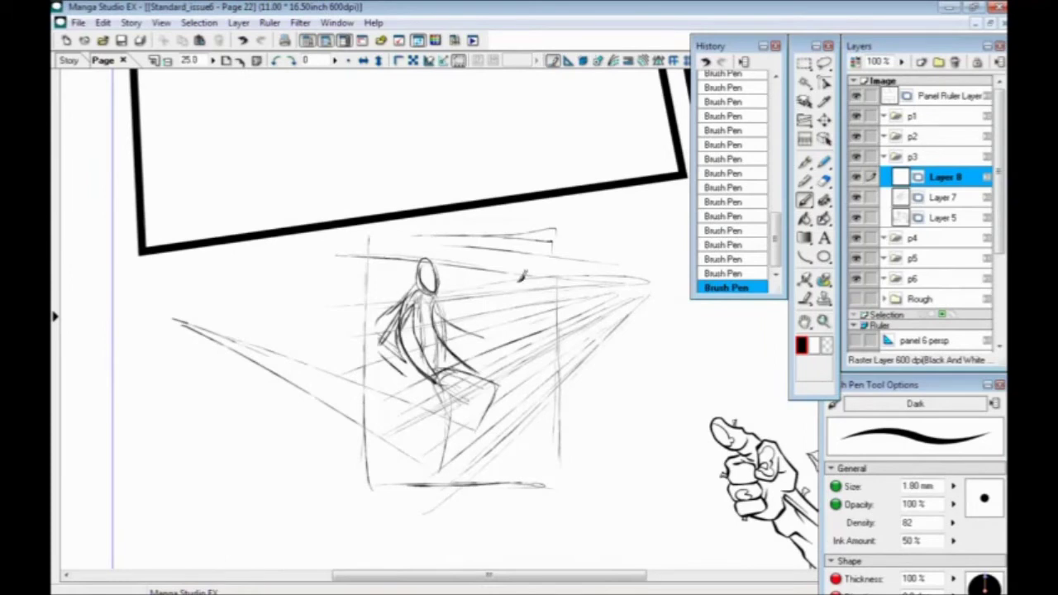
drag(653, 283, 160, 299)
drag(431, 406, 169, 301)
mouse_move(393, 435)
mouse_down()
mouse_move(291, 368)
mouse_move(174, 318)
mouse_up()
drag(422, 391, 176, 304)
drag(487, 380, 175, 302)
mouse_move(536, 377)
mouse_down()
mouse_move(334, 320)
mouse_move(174, 297)
mouse_up()
mouse_move(453, 328)
mouse_down()
mouse_move(341, 304)
mouse_move(177, 299)
mouse_up()
drag(417, 295, 321, 298)
drag(420, 263, 183, 315)
drag(450, 222, 188, 302)
Step: Try perspective lines running from the figure down to a third vanishing point below the frame
drag(349, 330, 338, 295)
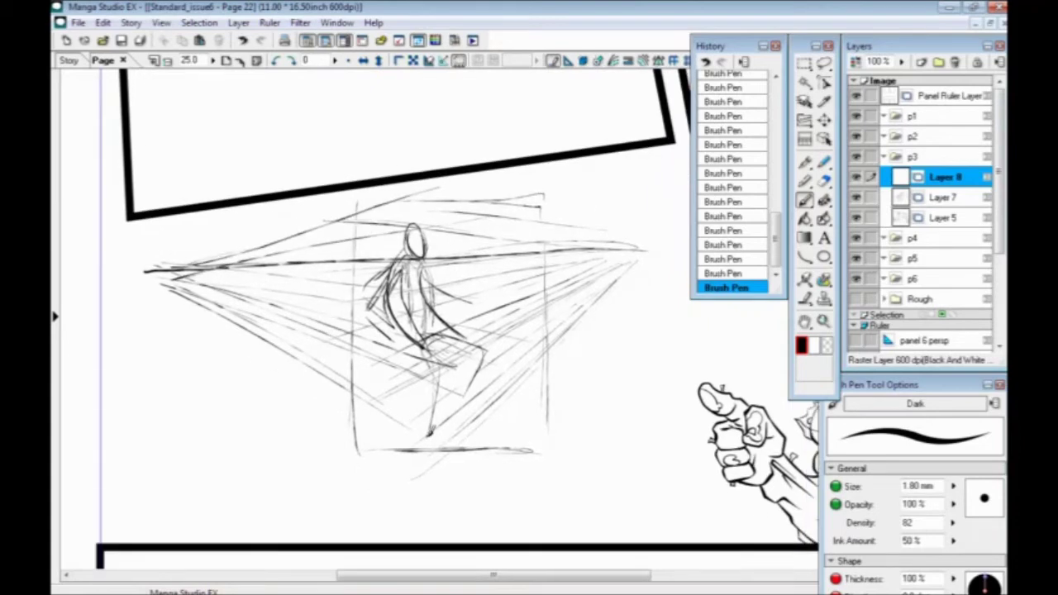
drag(435, 457, 434, 428)
drag(481, 321, 437, 541)
drag(453, 335, 438, 539)
drag(455, 255, 436, 537)
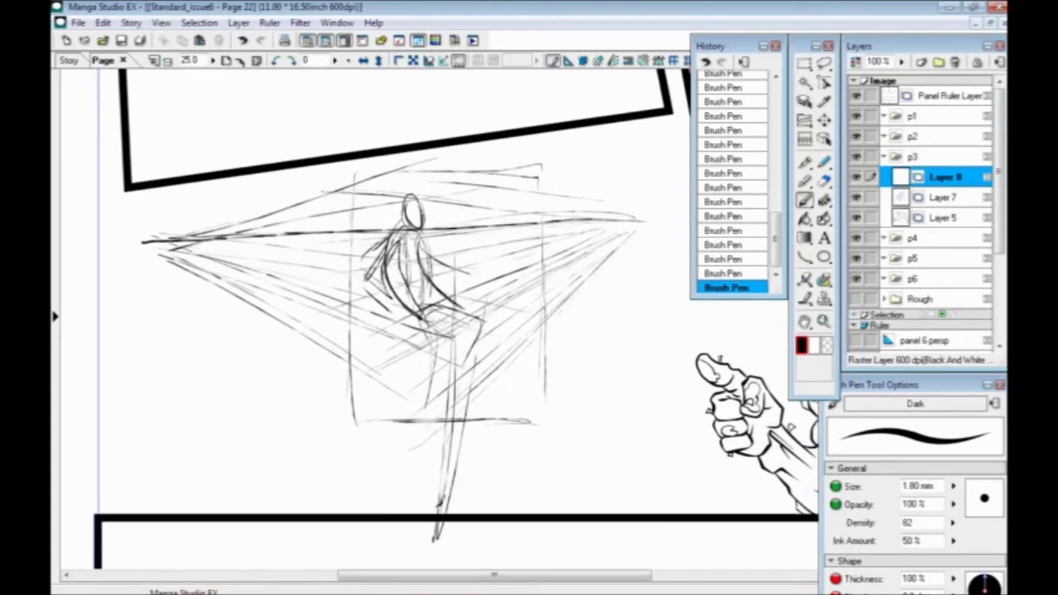
drag(421, 321, 434, 541)
drag(374, 304, 433, 539)
drag(359, 270, 428, 546)
drag(339, 323, 381, 411)
key(ctrl+z)
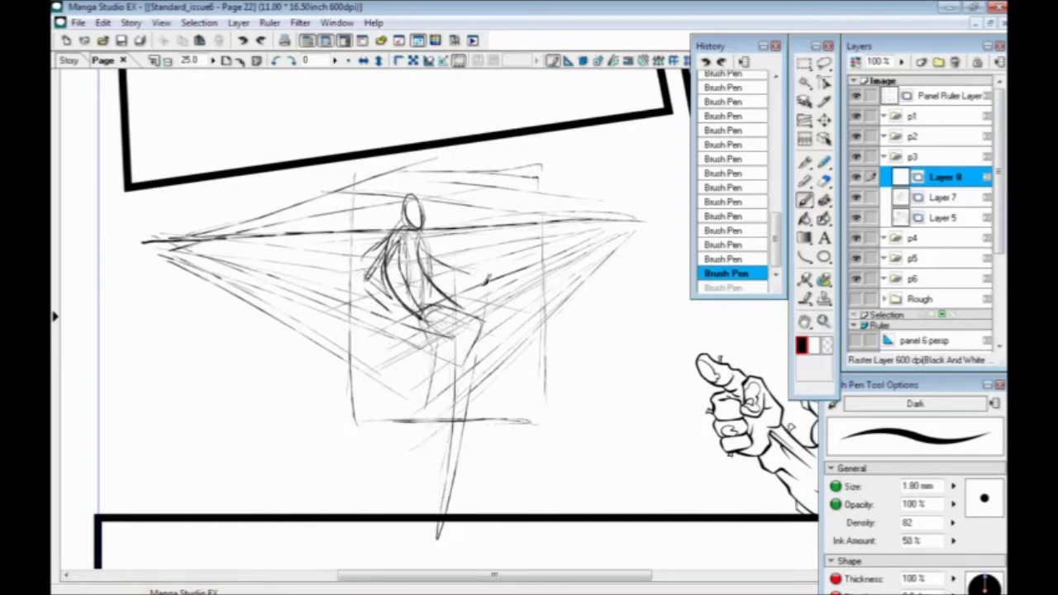
key(ctrl+z)
Step: Draw a series of parallel vertical guide lines across the full width of the frame
drag(536, 175, 533, 435)
drag(511, 158, 519, 424)
drag(500, 174, 500, 430)
drag(474, 190, 472, 427)
mouse_move(440, 172)
mouse_down()
mouse_move(445, 431)
mouse_move(426, 436)
mouse_up()
drag(400, 239, 402, 431)
drag(374, 177, 375, 419)
drag(364, 181, 366, 419)
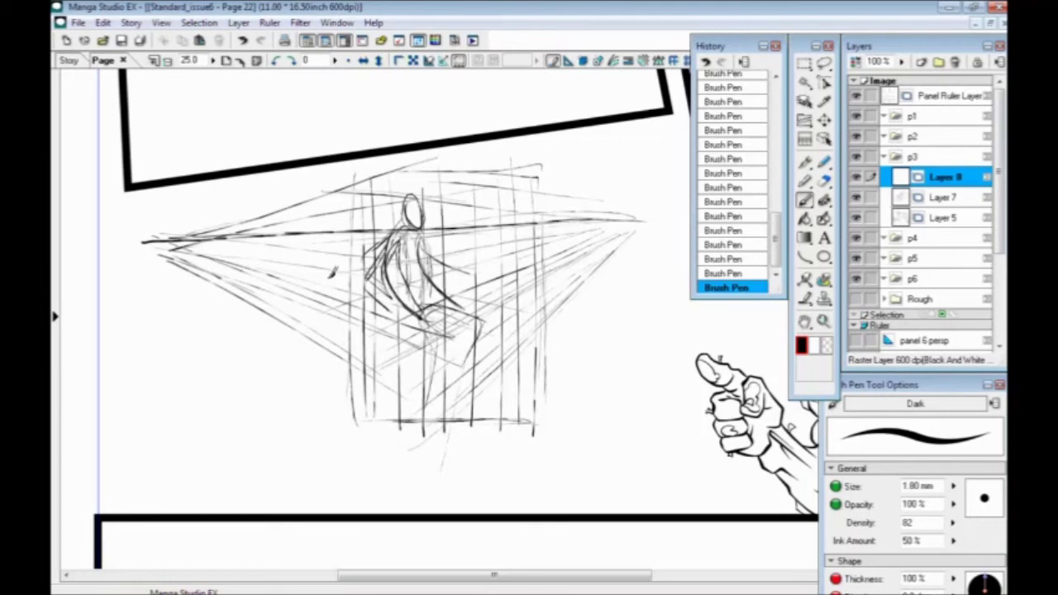
Step: Redraw the figure's head as a bolder oval on the horizon line and add its facial centre line
key(ctrl+plus)
mouse_move(303, 191)
mouse_down()
mouse_move(314, 194)
mouse_move(343, 276)
mouse_up()
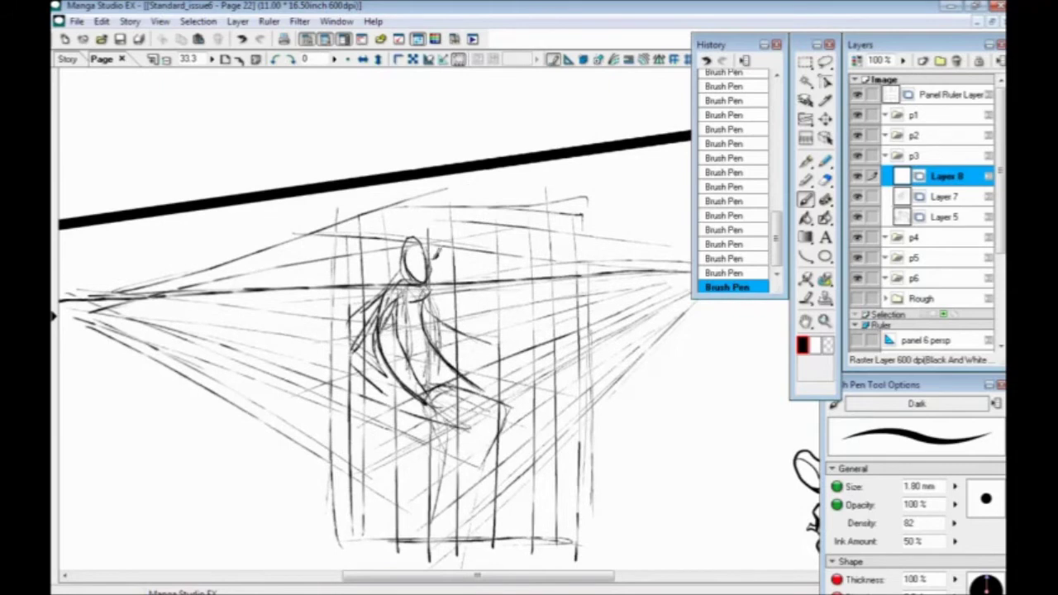
mouse_move(414, 248)
mouse_down()
mouse_move(431, 277)
mouse_move(417, 244)
mouse_up()
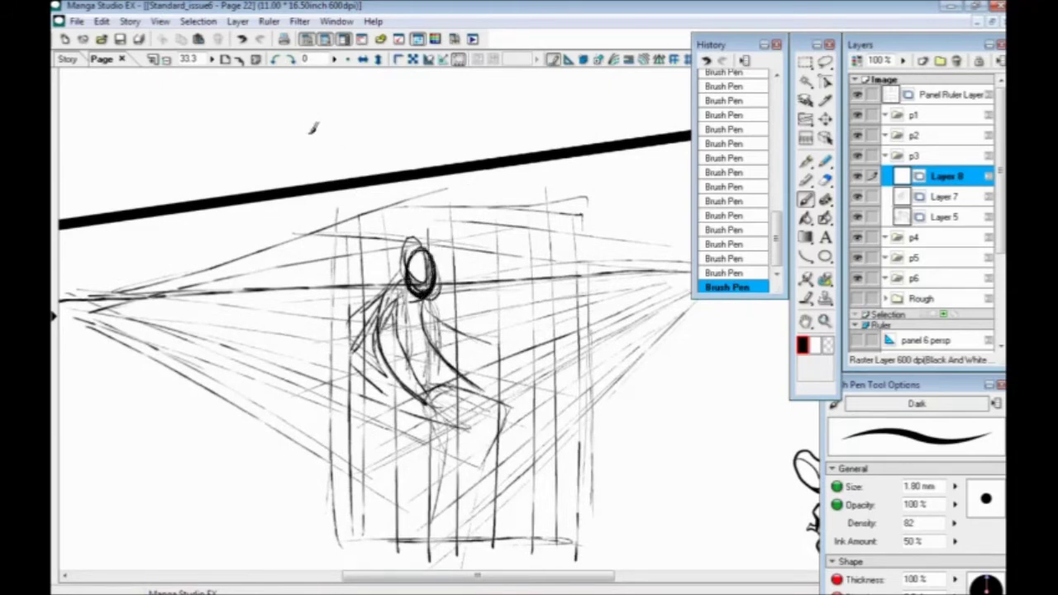
key(ctrl+z)
key(ctrl+z)
key(ctrl+z)
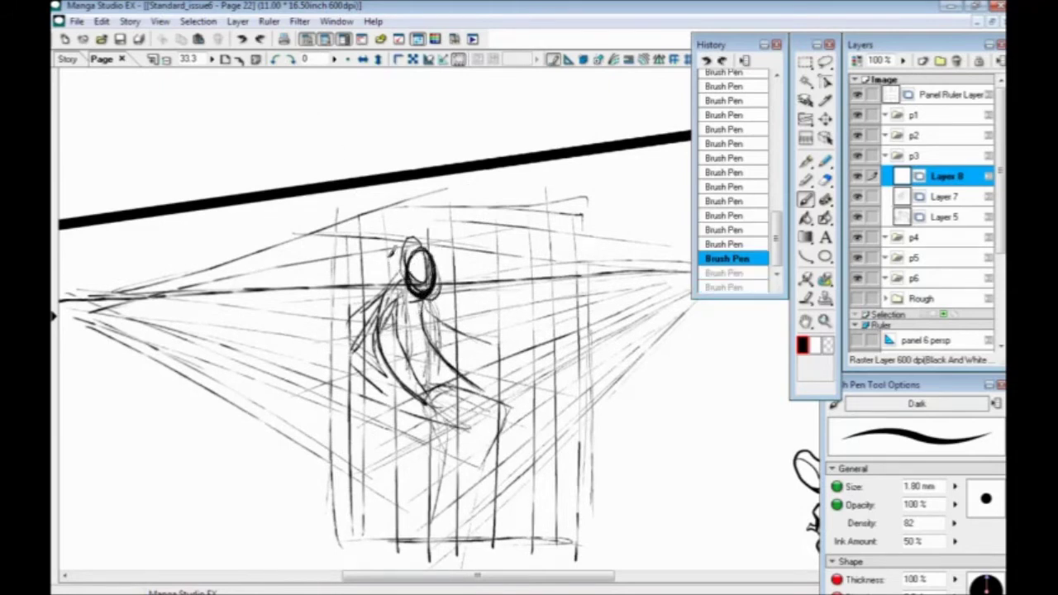
mouse_move(413, 239)
mouse_down()
mouse_move(402, 267)
mouse_move(428, 269)
mouse_move(430, 281)
mouse_move(414, 289)
mouse_up()
Step: Draw the near shoulder and upper arm of the figure with bold strokes
mouse_move(415, 248)
mouse_down()
mouse_move(424, 266)
mouse_move(416, 289)
mouse_move(437, 259)
mouse_move(360, 317)
mouse_move(363, 305)
mouse_move(338, 304)
mouse_move(335, 322)
mouse_up()
mouse_move(366, 280)
mouse_down()
mouse_move(334, 355)
mouse_move(354, 352)
mouse_up()
mouse_move(368, 313)
mouse_down()
mouse_move(348, 357)
mouse_move(370, 345)
mouse_move(335, 359)
mouse_up()
drag(360, 288, 343, 316)
Step: Draw the near forearm reaching forward from the elbow, ending in a bold rounded fist
drag(337, 360, 388, 384)
drag(350, 373, 393, 388)
drag(357, 354, 410, 374)
mouse_move(391, 367)
mouse_down()
mouse_move(410, 389)
mouse_move(390, 393)
mouse_up()
mouse_move(412, 384)
mouse_down()
mouse_move(423, 413)
mouse_move(415, 404)
mouse_up()
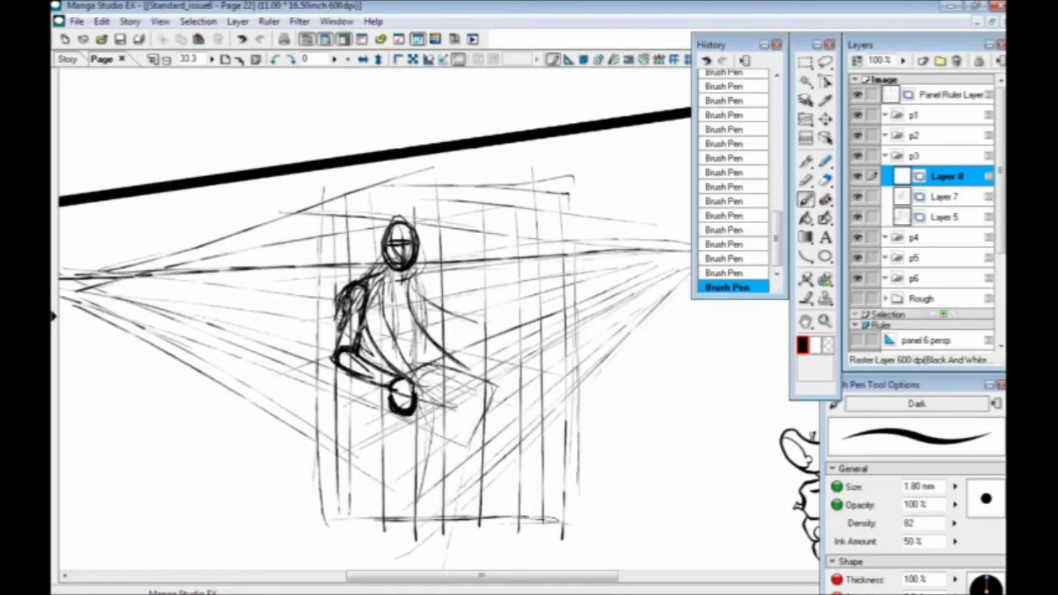
Step: Draw darker perspective lines from the near arm and shoulder to the right-hand vanishing point
drag(437, 163, 376, 201)
drag(289, 389, 628, 289)
drag(419, 386, 637, 285)
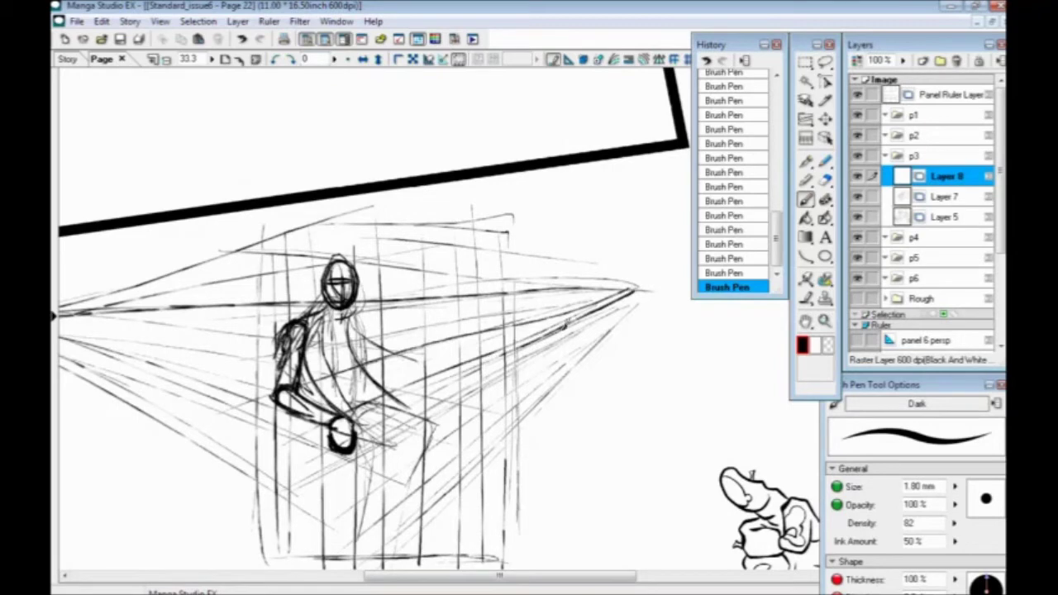
drag(350, 317, 615, 283)
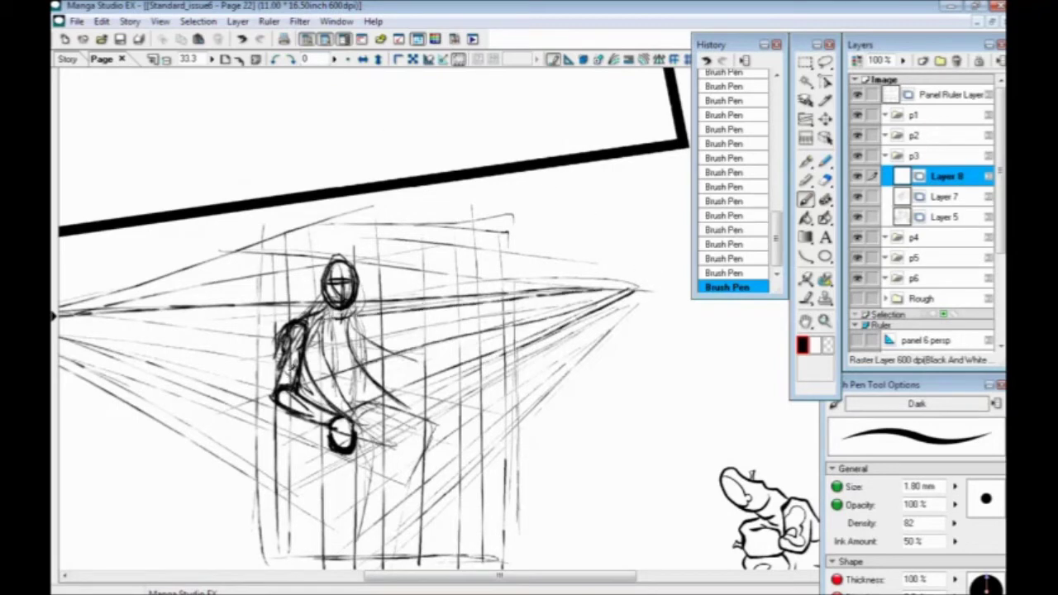
Step: Draw the figure's chest and side contours and the far arm ending in a fist with bold strokes
drag(359, 323, 369, 357)
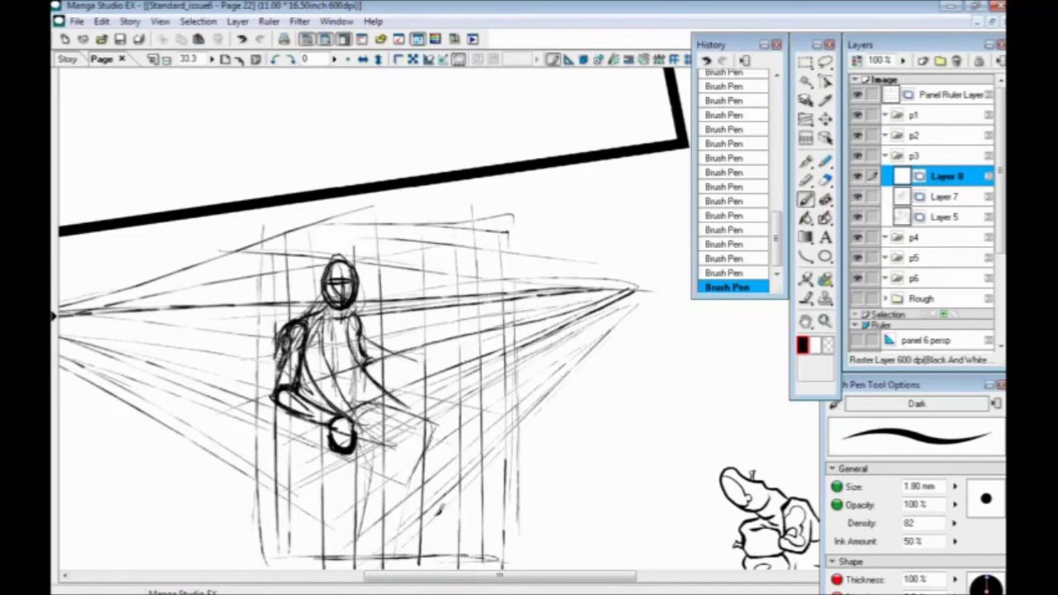
mouse_move(370, 355)
mouse_down()
mouse_move(425, 376)
mouse_move(411, 387)
mouse_move(374, 376)
mouse_move(424, 406)
mouse_up()
key(ctrl+z)
drag(313, 368, 332, 356)
drag(381, 306, 324, 310)
drag(458, 327, 306, 360)
drag(410, 336, 314, 357)
mouse_move(359, 305)
mouse_down()
mouse_move(361, 341)
mouse_move(425, 415)
mouse_up()
drag(363, 355, 425, 415)
mouse_move(323, 338)
mouse_down()
mouse_move(360, 350)
mouse_move(385, 339)
mouse_up()
drag(357, 306, 319, 308)
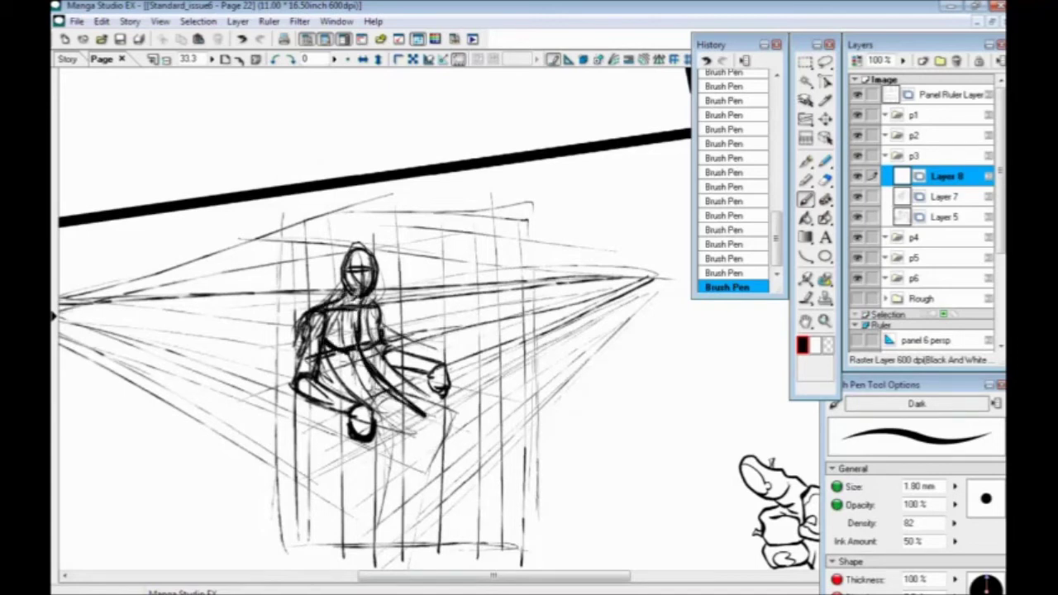
Step: Draw the figure's waist, hips and near thigh extending forward from the seat
mouse_move(334, 360)
mouse_down()
mouse_move(311, 336)
mouse_move(328, 372)
mouse_up()
mouse_move(388, 353)
mouse_down()
mouse_move(399, 387)
mouse_move(332, 368)
mouse_up()
mouse_move(367, 333)
mouse_down()
mouse_move(395, 391)
mouse_move(360, 365)
mouse_move(401, 370)
mouse_up()
mouse_move(332, 379)
mouse_down()
mouse_move(398, 370)
mouse_move(398, 433)
mouse_move(370, 453)
mouse_up()
drag(322, 402, 365, 444)
mouse_move(319, 406)
mouse_down()
mouse_move(320, 383)
mouse_move(369, 453)
mouse_up()
Step: Draw the near knee, lower leg and foot below the thigh with bold strokes
scroll(320, 386, down, 2)
drag(387, 394, 377, 473)
drag(356, 437, 369, 479)
mouse_move(387, 397)
mouse_down()
mouse_move(366, 447)
mouse_move(357, 438)
mouse_move(377, 487)
mouse_up()
mouse_move(360, 495)
mouse_down()
mouse_move(401, 502)
mouse_move(404, 535)
mouse_move(405, 505)
mouse_move(399, 532)
mouse_move(413, 514)
mouse_move(386, 486)
mouse_move(401, 517)
mouse_move(410, 507)
mouse_move(395, 535)
mouse_up()
mouse_move(366, 516)
mouse_down()
mouse_move(393, 535)
mouse_move(351, 499)
mouse_up()
drag(355, 487, 350, 535)
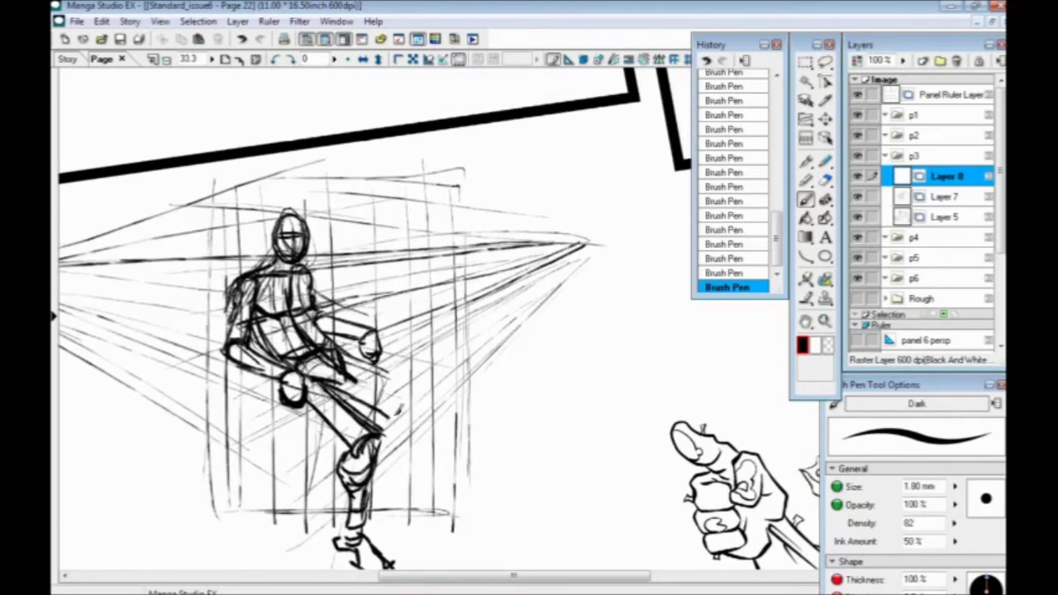
Step: Draw the far thigh, knee, shin and foot, with a knee guide line to the right-hand vanishing point
drag(342, 345, 427, 382)
mouse_move(342, 377)
mouse_down()
mouse_move(407, 407)
mouse_move(403, 390)
mouse_move(412, 396)
mouse_up()
mouse_move(579, 247)
mouse_down()
mouse_move(367, 516)
mouse_move(383, 516)
mouse_up()
mouse_move(402, 401)
mouse_down()
mouse_move(398, 434)
mouse_move(410, 445)
mouse_up()
drag(426, 405, 395, 471)
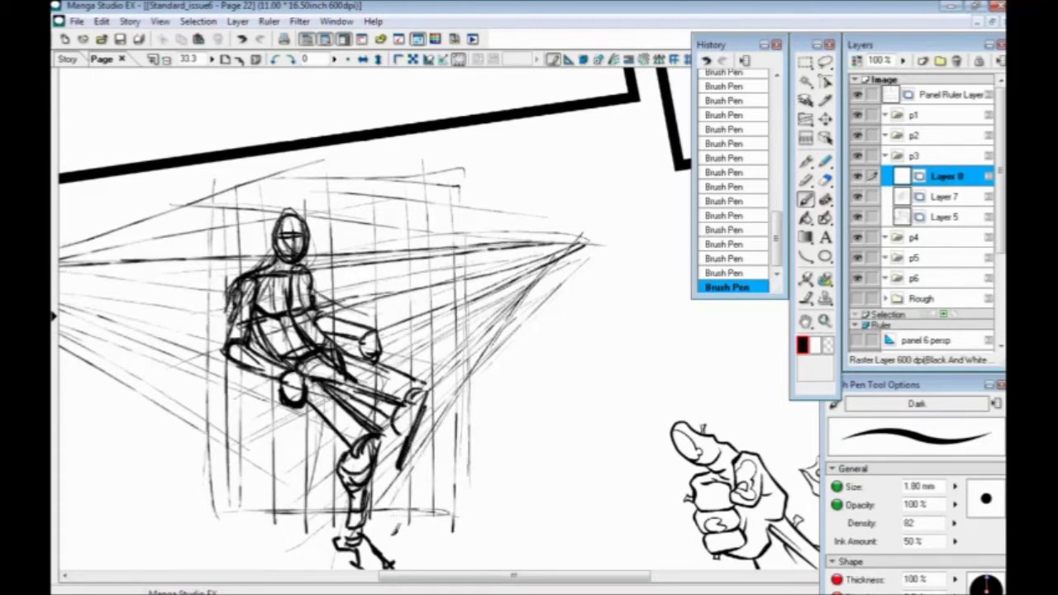
scroll(397, 549, down, 2)
drag(405, 391, 435, 412)
Step: Draw the edges of the chair seat under the figure and the near upright of the backrest
mouse_move(243, 334)
mouse_down()
mouse_move(281, 399)
mouse_move(300, 407)
mouse_move(321, 397)
mouse_up()
mouse_move(459, 345)
mouse_down()
mouse_move(414, 368)
mouse_move(354, 359)
mouse_up()
mouse_move(384, 342)
mouse_down()
mouse_move(384, 369)
mouse_move(342, 322)
mouse_move(381, 367)
mouse_move(438, 360)
mouse_up()
drag(456, 317, 468, 339)
drag(316, 280, 329, 340)
drag(362, 407, 341, 269)
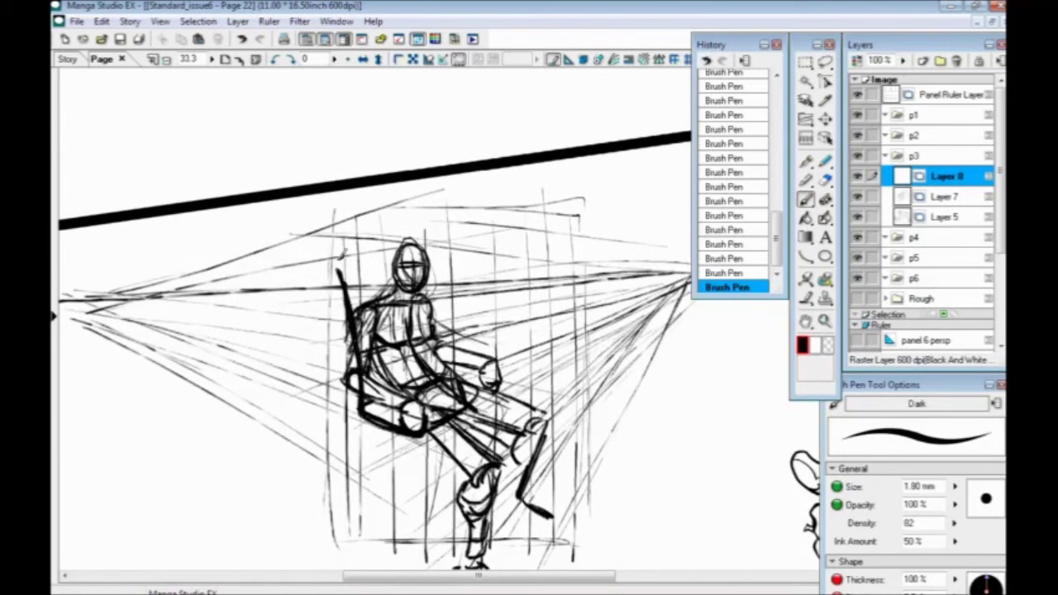
Step: Draw the chair's curved backrest top behind the head and thicken the near side of the seat
drag(418, 293, 444, 379)
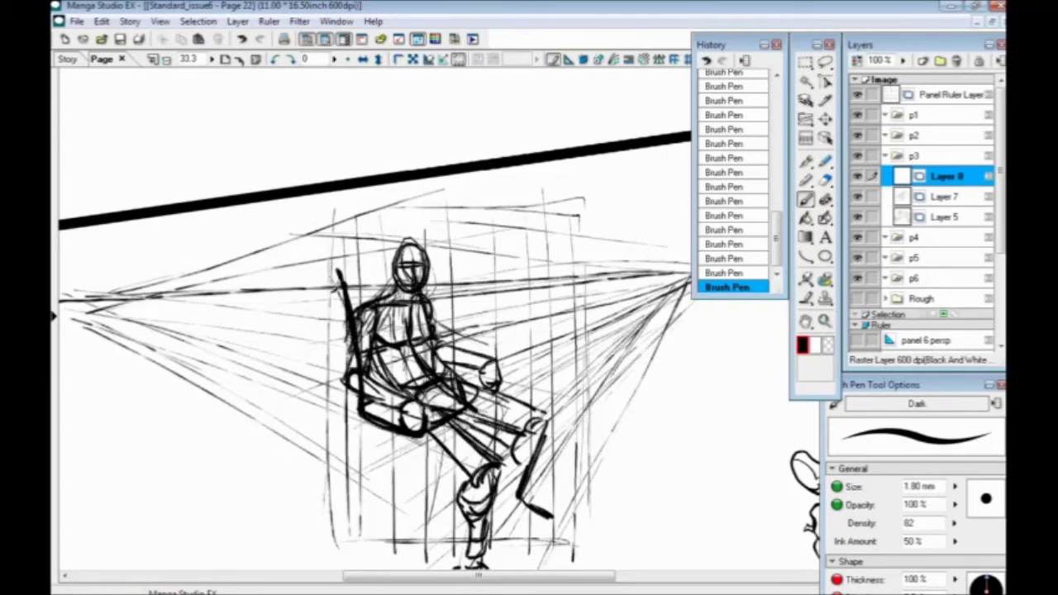
mouse_move(340, 271)
mouse_down()
mouse_move(400, 261)
mouse_move(392, 271)
mouse_up()
drag(311, 285, 279, 221)
drag(331, 335, 374, 346)
mouse_move(311, 316)
mouse_down()
mouse_move(345, 333)
mouse_move(362, 366)
mouse_up()
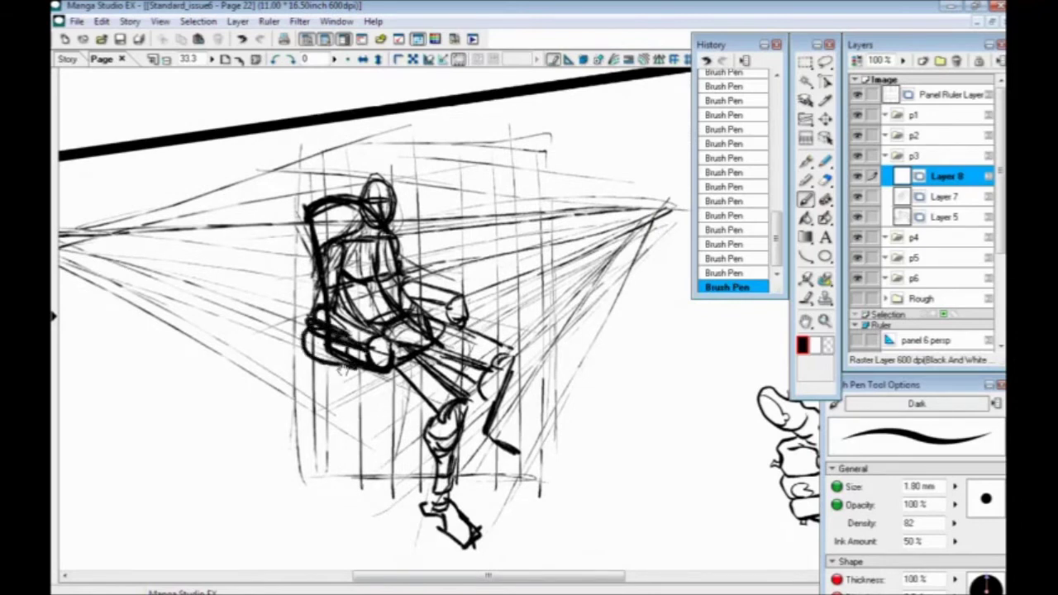
drag(352, 284, 345, 261)
Step: Draw a floor guide line from the foot past the chair and the chair's near front leg ending on it
mouse_move(376, 345)
mouse_down()
mouse_move(399, 428)
mouse_move(360, 415)
mouse_up()
key(ctrl+z)
mouse_move(413, 470)
mouse_down()
mouse_move(271, 383)
mouse_move(305, 396)
mouse_up()
drag(476, 397, 211, 248)
mouse_move(357, 331)
mouse_down()
mouse_move(377, 387)
mouse_move(379, 445)
mouse_up()
drag(378, 332, 384, 444)
drag(378, 334, 379, 445)
drag(346, 326, 367, 437)
drag(347, 328, 367, 435)
drag(357, 346, 372, 397)
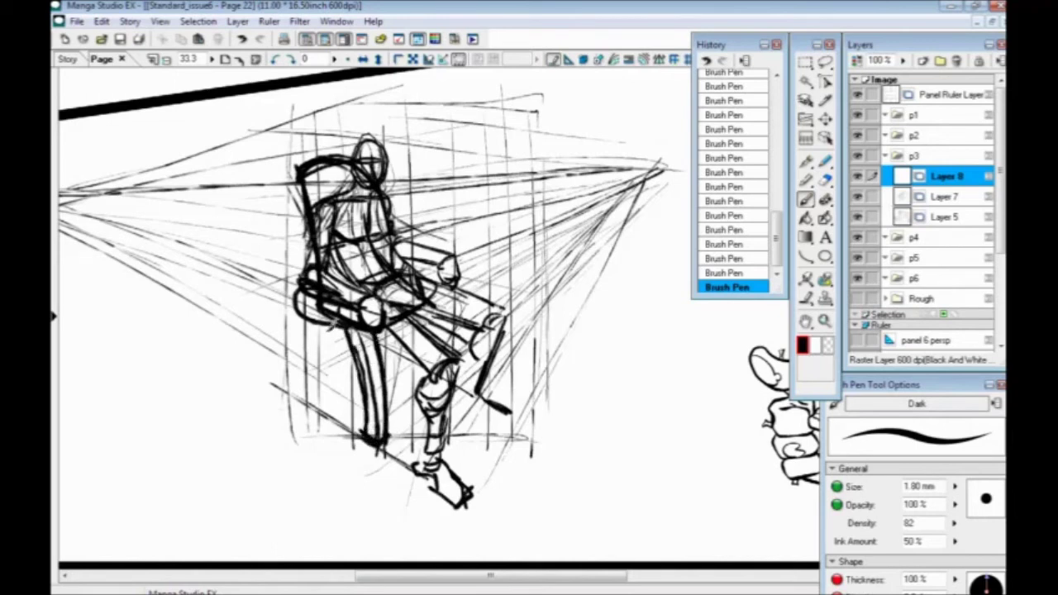
Step: Draw the chair's near back leg down from the rear of the seat
drag(328, 324, 308, 399)
drag(298, 396, 308, 398)
drag(307, 327, 299, 395)
drag(309, 326, 300, 396)
Step: Draw a guide line from the front chair leg's base to the right-hand vanishing point and the far front leg
mouse_move(382, 436)
mouse_down()
mouse_move(521, 285)
mouse_move(662, 166)
mouse_up()
drag(422, 405, 475, 346)
drag(415, 286, 440, 349)
drag(434, 309, 440, 367)
drag(266, 370, 322, 423)
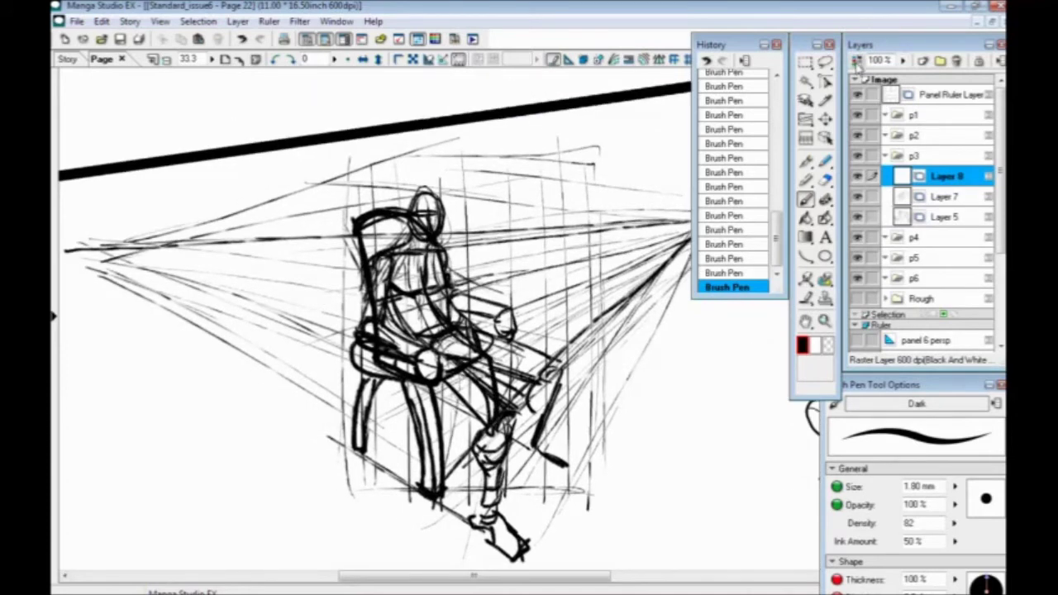
Step: Display Layer 8's sketch in blue and lower its opacity to 43%
click(858, 62)
click(903, 62)
drag(903, 76, 902, 96)
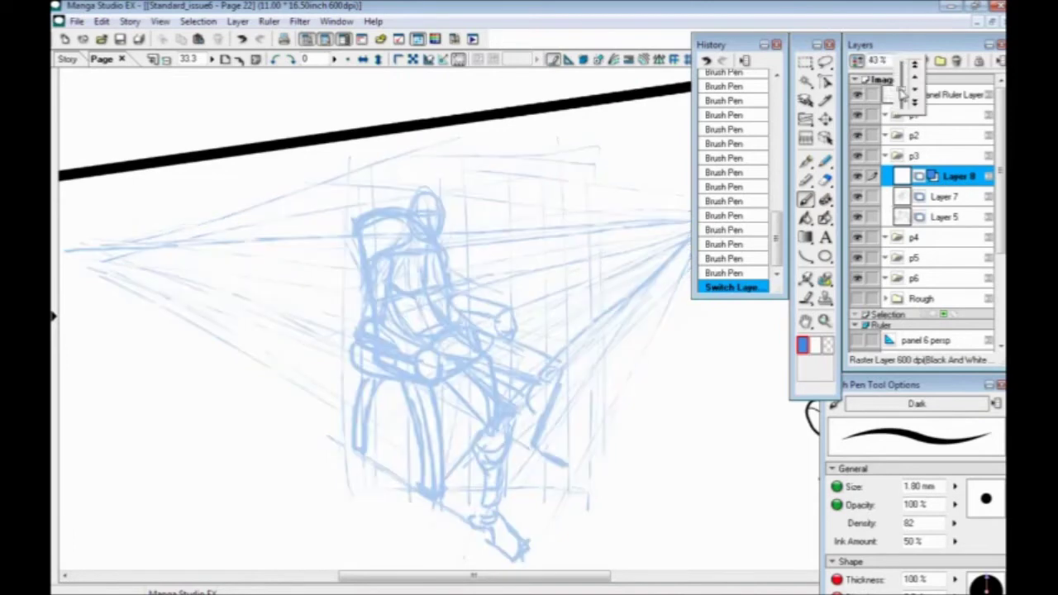
click(908, 47)
click(903, 61)
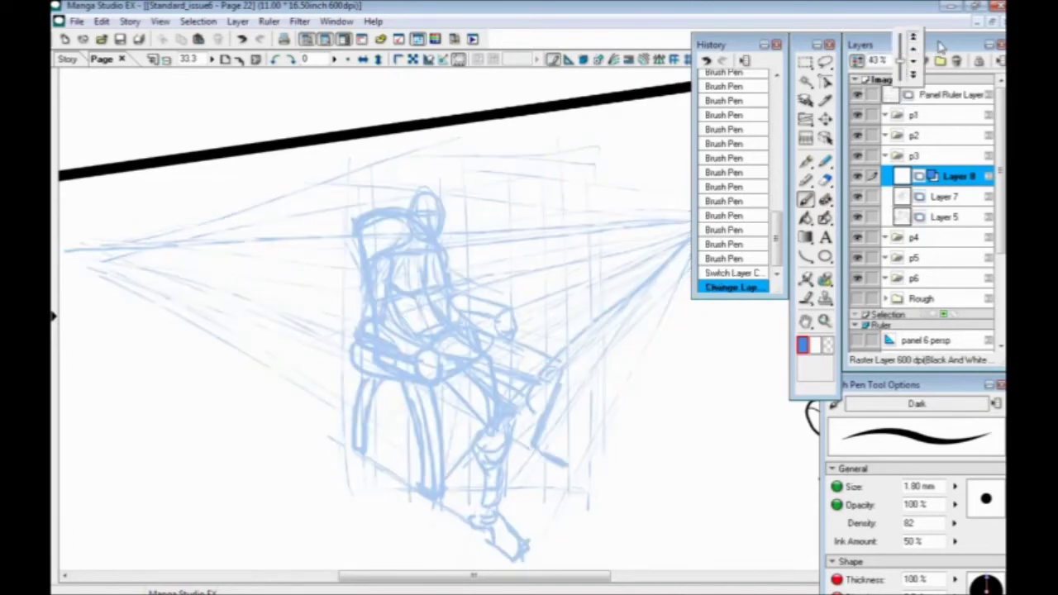
click(935, 47)
Step: Create a new layer above the blue sketch layer and switch to the Pen tool at 50% zoom
click(920, 60)
key(Return)
key(p)
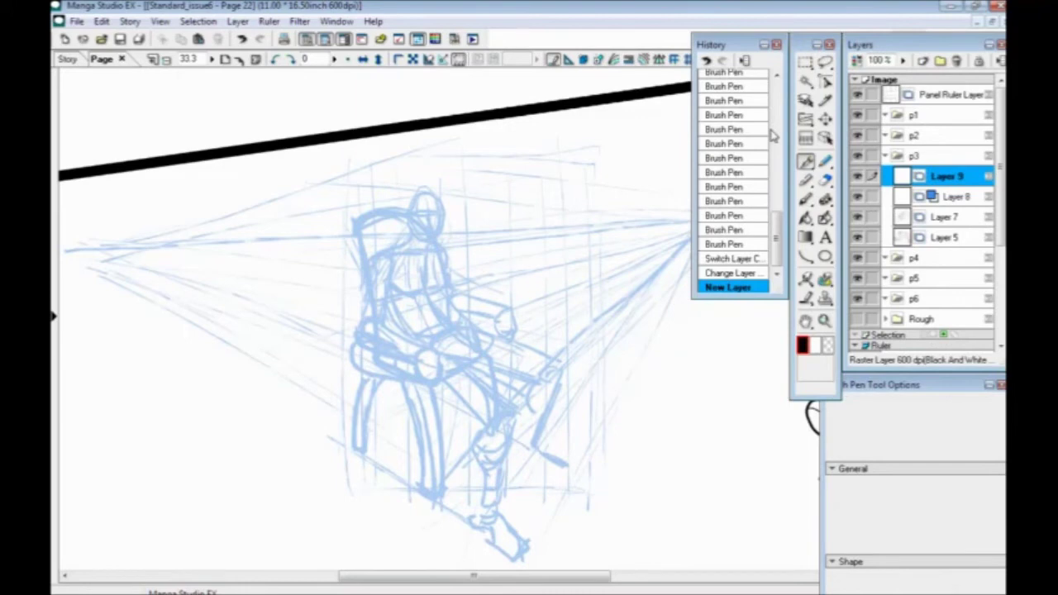
key(ctrl+plus)
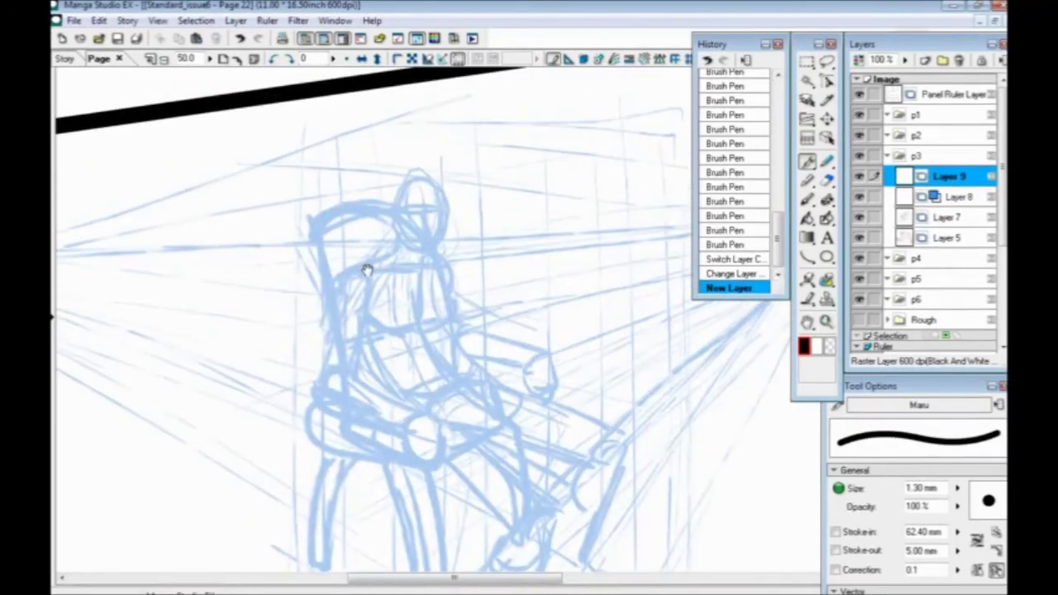
Step: Outline the head over the blue sketch with jaw, skull, ear and facial cross lines
drag(409, 243, 416, 306)
drag(430, 251, 432, 311)
drag(390, 275, 399, 302)
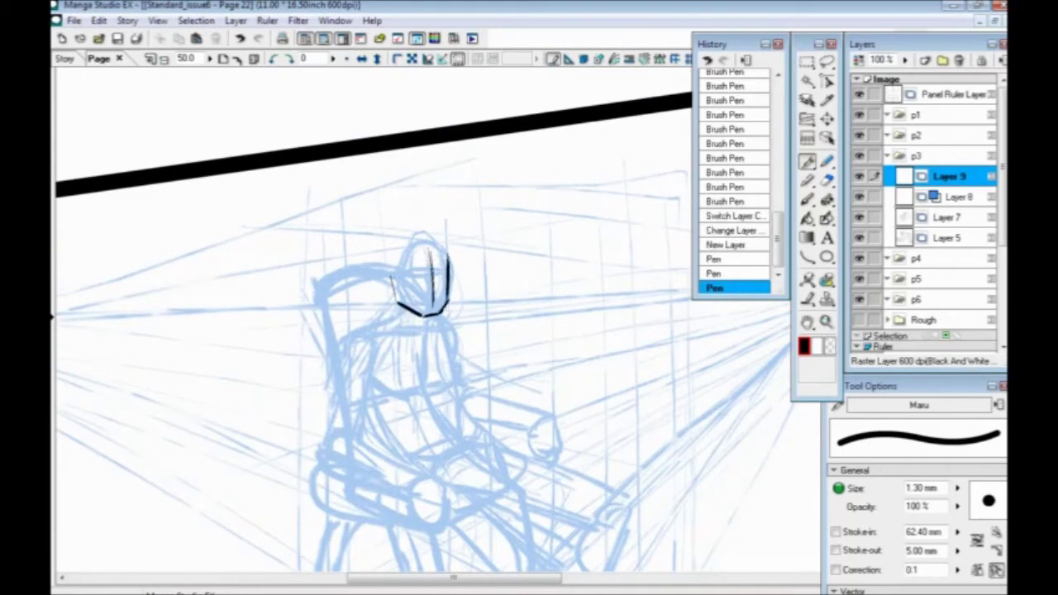
mouse_move(403, 242)
mouse_down()
mouse_move(393, 246)
mouse_move(449, 258)
mouse_move(448, 275)
mouse_move(403, 276)
mouse_move(443, 275)
mouse_up()
drag(389, 249, 405, 272)
drag(400, 278, 422, 315)
drag(331, 224, 323, 166)
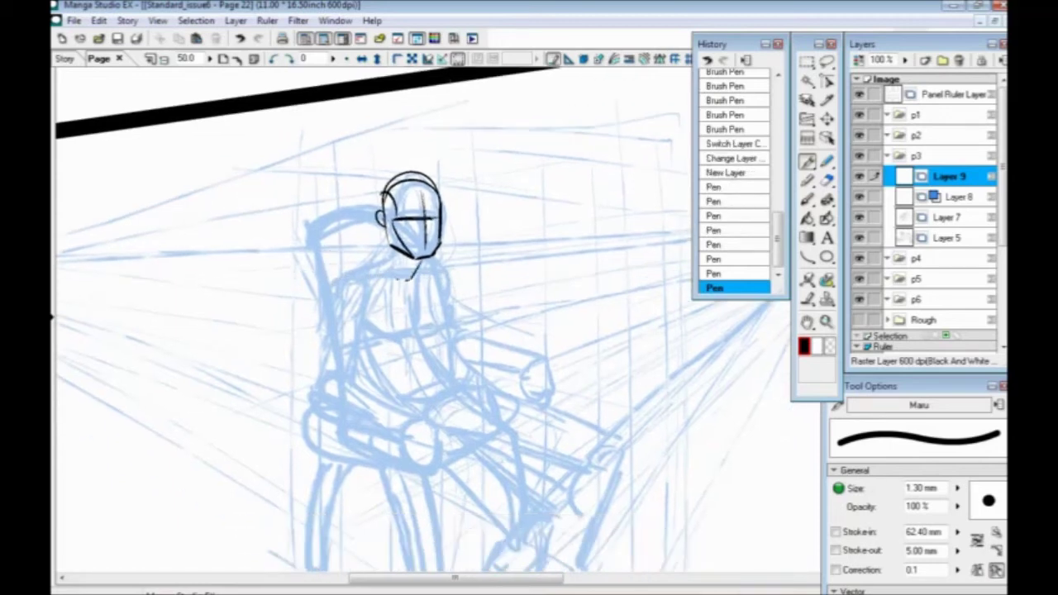
Step: Draw the neck, collar lines and rounded near shoulder with the start of the upper arm
mouse_move(385, 234)
mouse_down()
mouse_move(377, 265)
mouse_move(408, 287)
mouse_up()
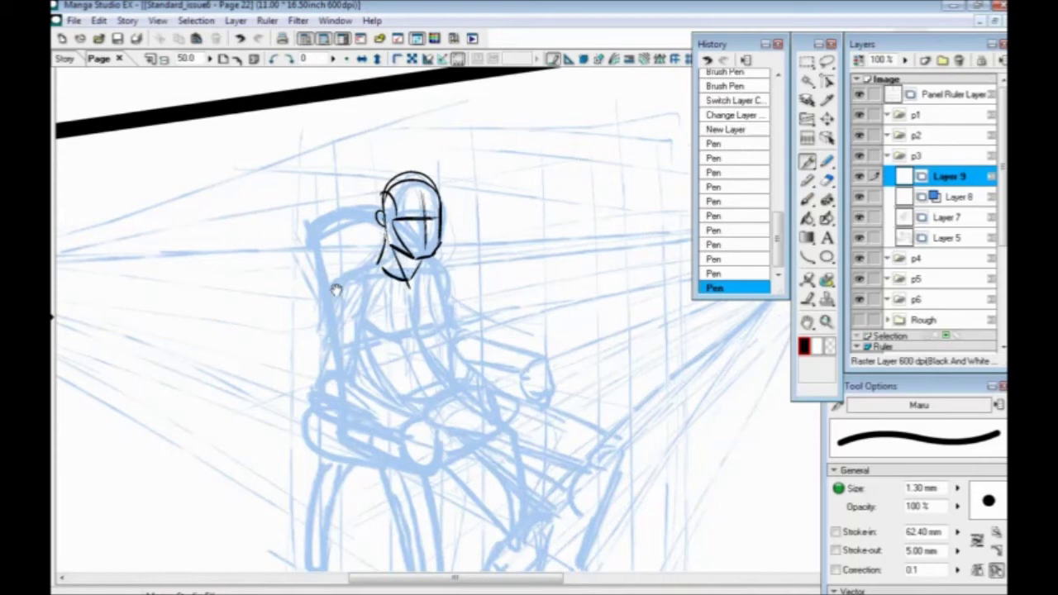
drag(335, 288, 360, 276)
mouse_move(432, 275)
mouse_down()
mouse_move(375, 268)
mouse_move(459, 258)
mouse_up()
mouse_move(369, 268)
mouse_down()
mouse_move(372, 241)
mouse_move(357, 296)
mouse_move(396, 272)
mouse_move(393, 253)
mouse_move(372, 342)
mouse_up()
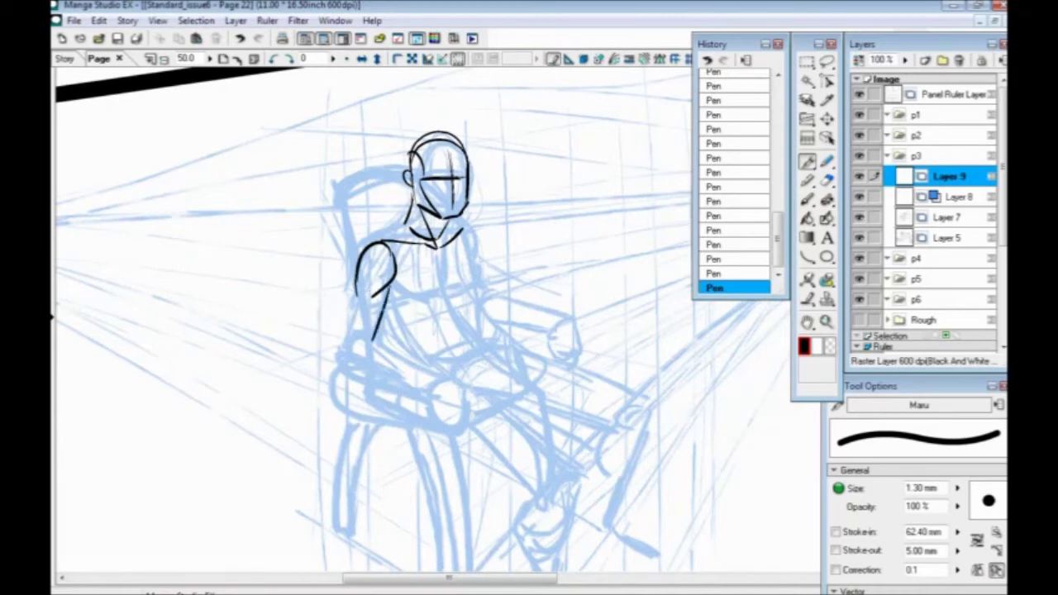
Step: Draw the near upper arm, elbow and forearm resting forward, ending in a simple block hand
drag(361, 276, 342, 367)
mouse_move(355, 303)
mouse_down()
mouse_move(346, 375)
mouse_move(413, 394)
mouse_move(423, 372)
mouse_move(359, 338)
mouse_move(353, 321)
mouse_up()
mouse_move(435, 357)
mouse_down()
mouse_move(433, 402)
mouse_move(400, 410)
mouse_move(396, 352)
mouse_up()
drag(394, 362, 379, 367)
drag(413, 331, 399, 379)
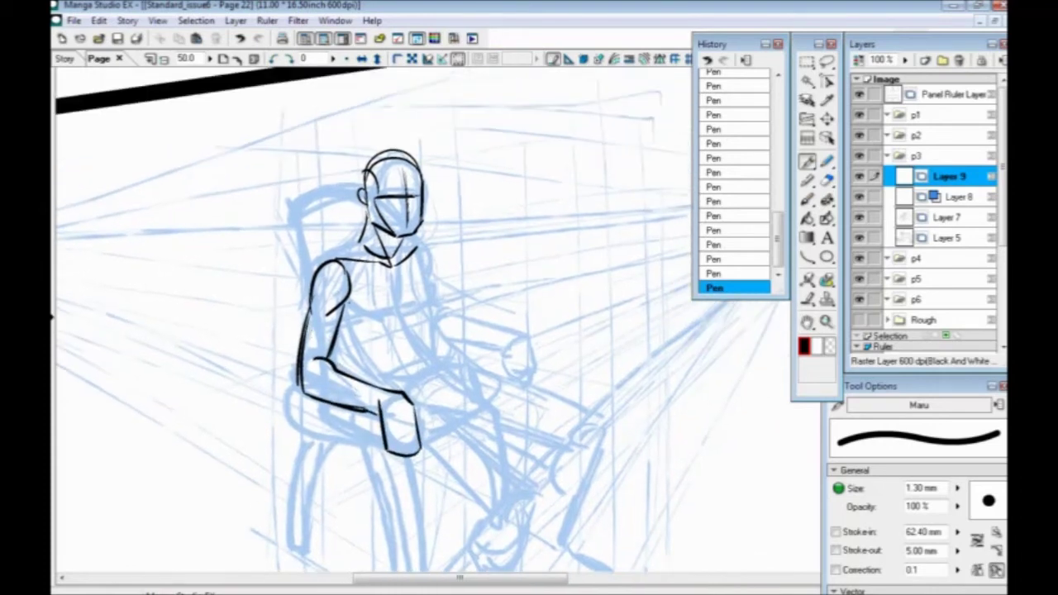
Step: Draw the curved chest contour and the far shoulder edge on the pen figure
mouse_move(387, 318)
mouse_down()
mouse_move(407, 281)
mouse_move(403, 313)
mouse_up()
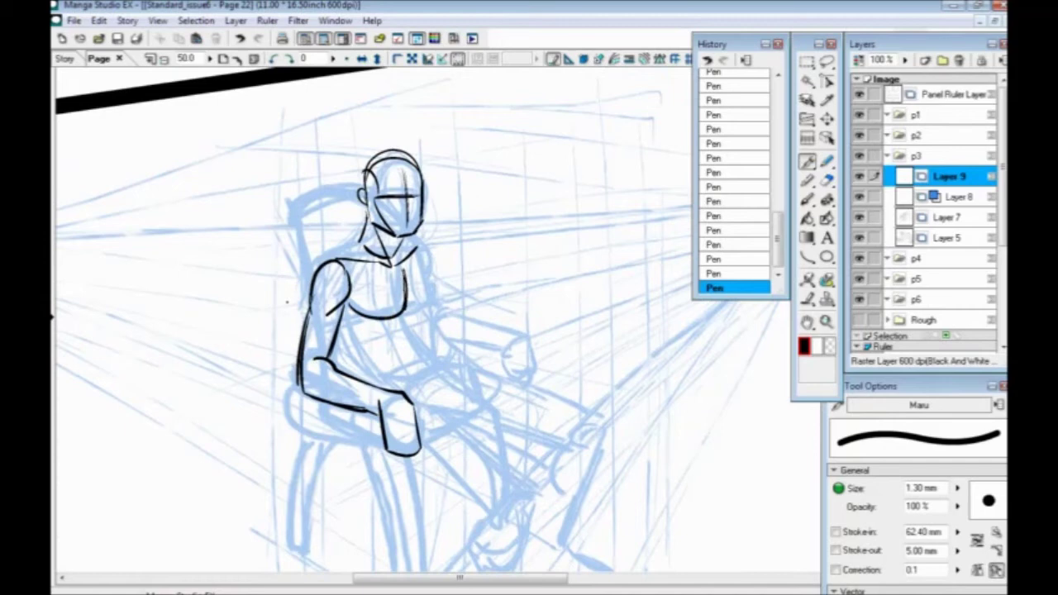
drag(285, 392, 358, 354)
drag(351, 298, 327, 298)
mouse_move(346, 158)
mouse_down()
mouse_move(491, 240)
mouse_move(380, 146)
mouse_move(411, 145)
mouse_up()
key(ctrl+z)
drag(350, 372, 214, 446)
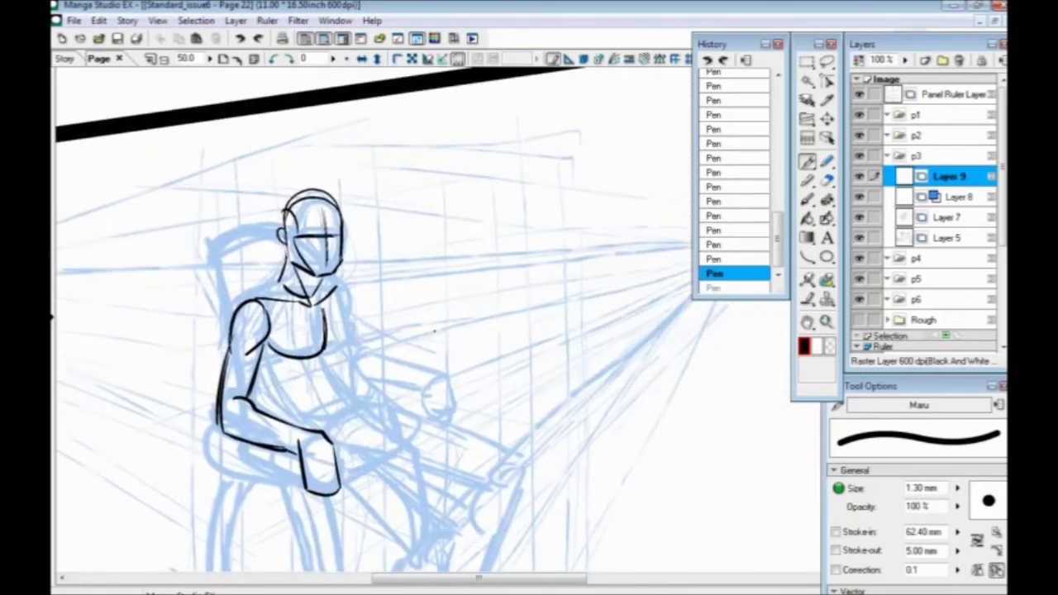
drag(472, 326, 323, 359)
drag(223, 435, 376, 391)
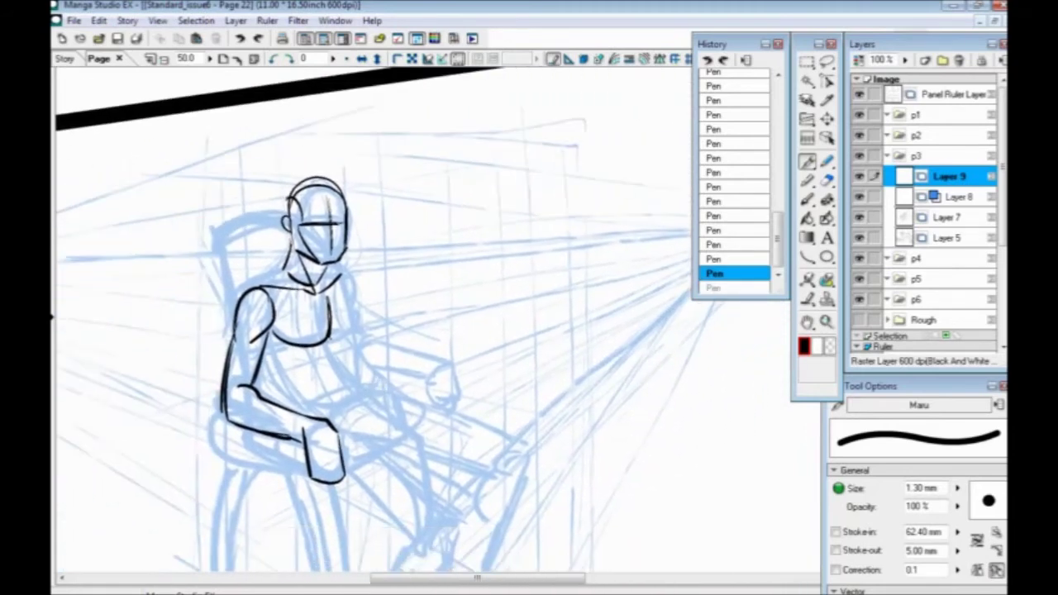
mouse_move(353, 334)
mouse_down()
mouse_move(346, 285)
mouse_move(355, 334)
mouse_up()
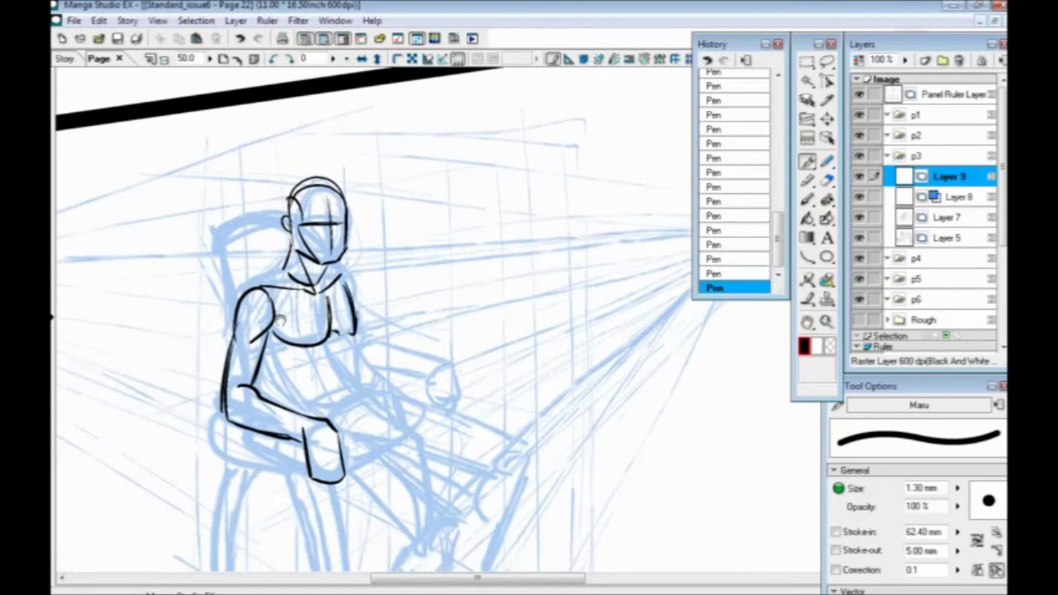
Step: Draw the rib, stomach, waist and hip contours joining the torso to the lap
drag(281, 320, 322, 279)
drag(364, 308, 344, 345)
mouse_move(303, 316)
mouse_down()
mouse_move(389, 395)
mouse_move(451, 397)
mouse_up()
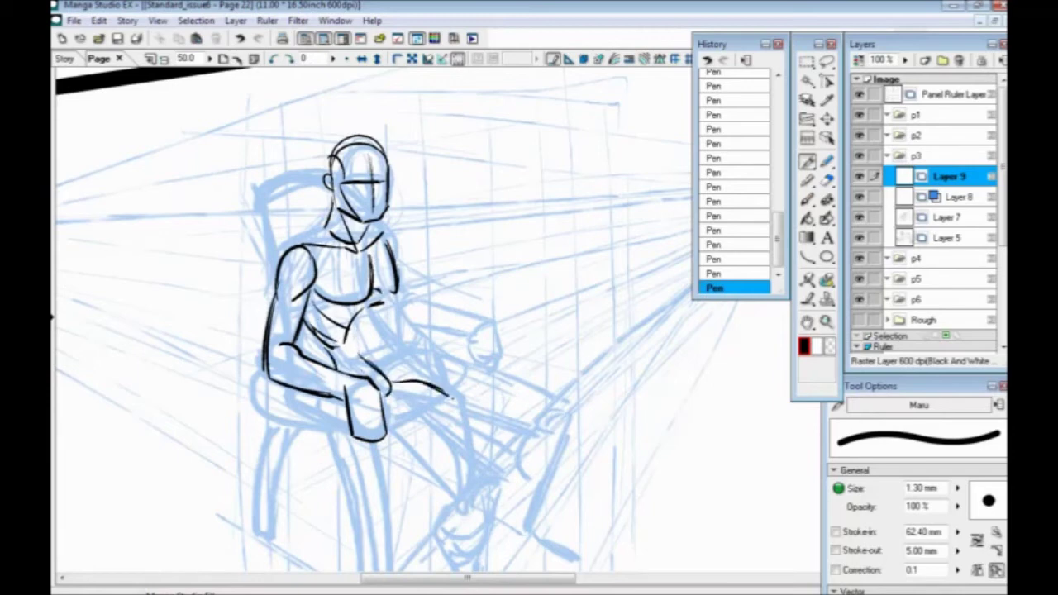
drag(405, 348, 450, 383)
drag(380, 303, 412, 355)
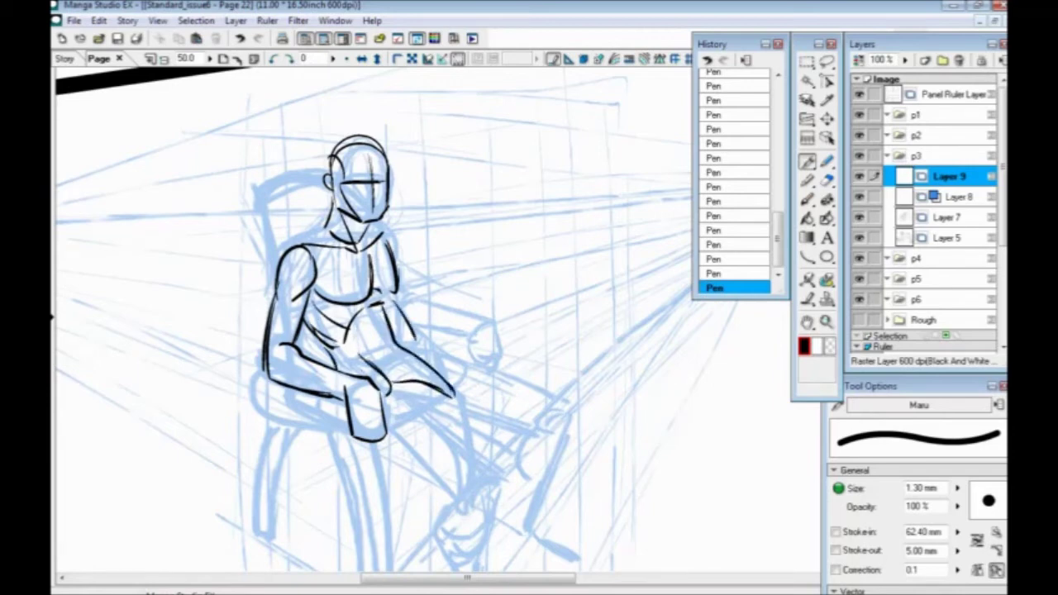
scroll(355, 381, up, 2)
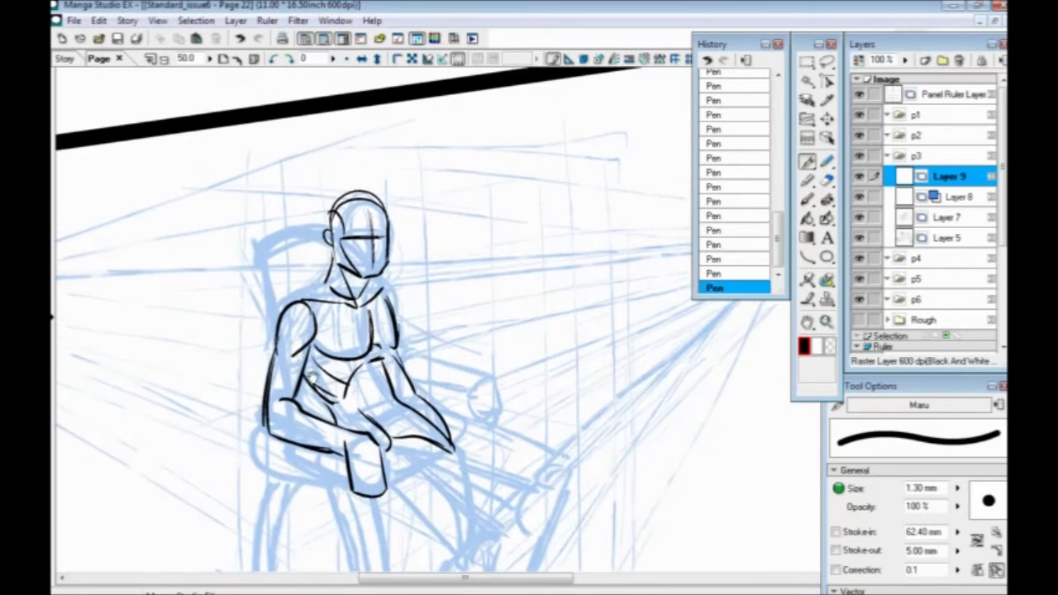
drag(312, 377, 353, 410)
Step: Draw the far forearm reaching forward along guide lines, ending in a hand with curled fingers
mouse_move(369, 310)
mouse_down()
mouse_move(334, 337)
mouse_move(219, 376)
mouse_up()
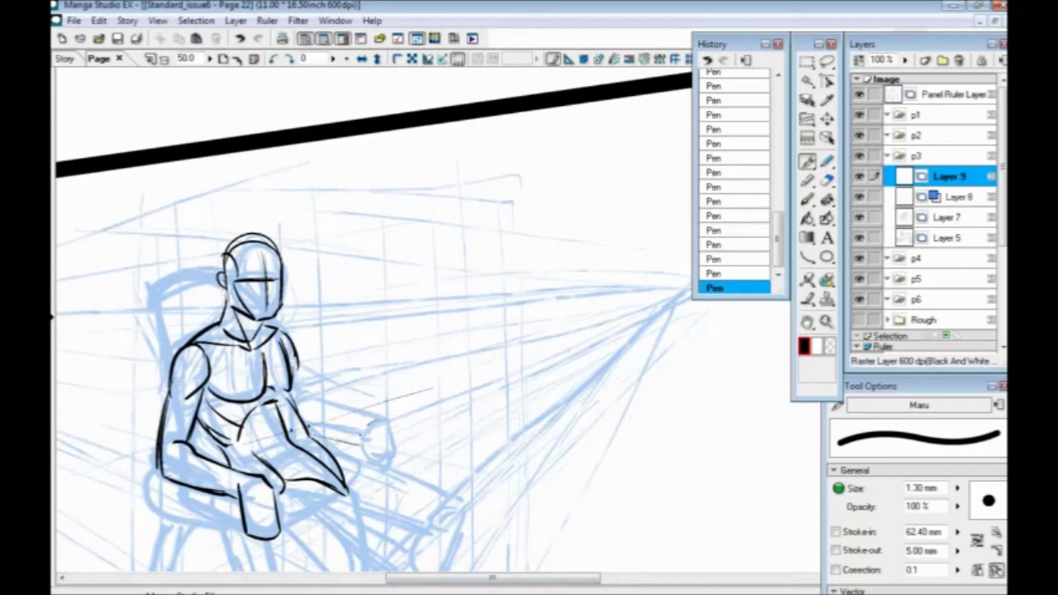
drag(335, 401, 343, 324)
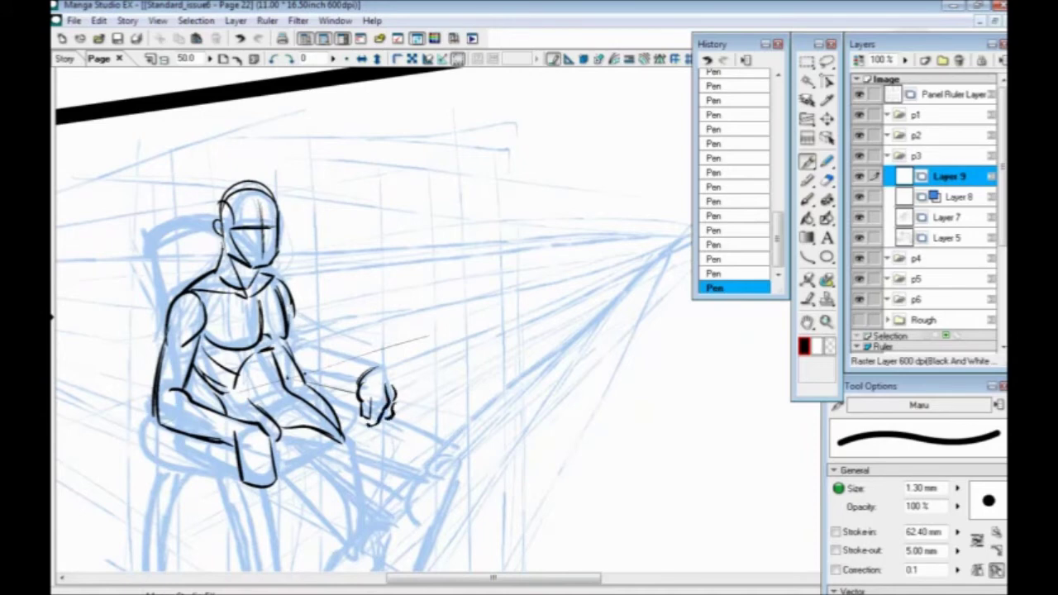
drag(306, 381, 326, 418)
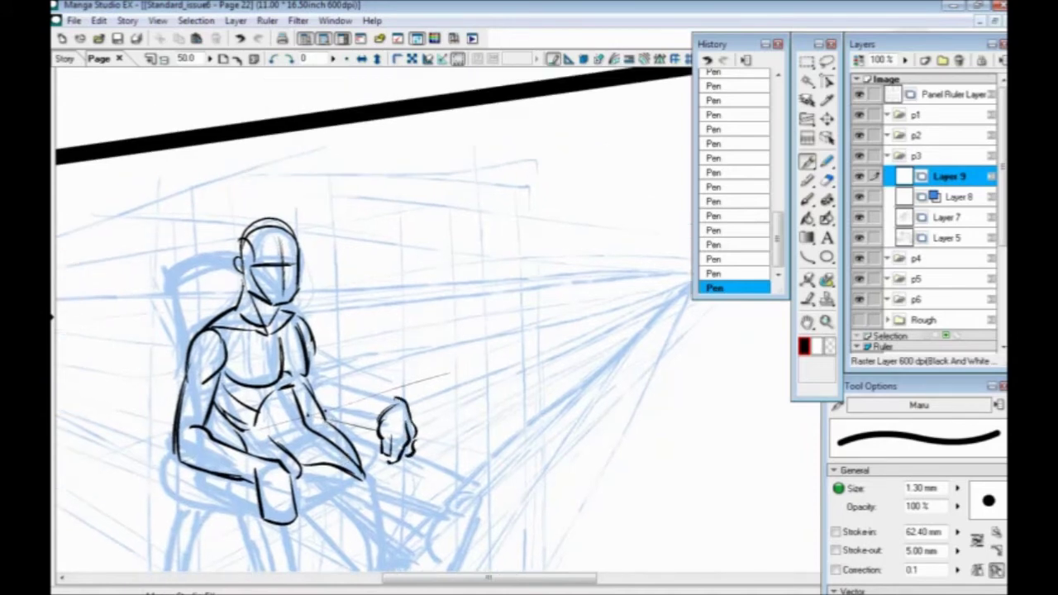
drag(400, 403, 336, 398)
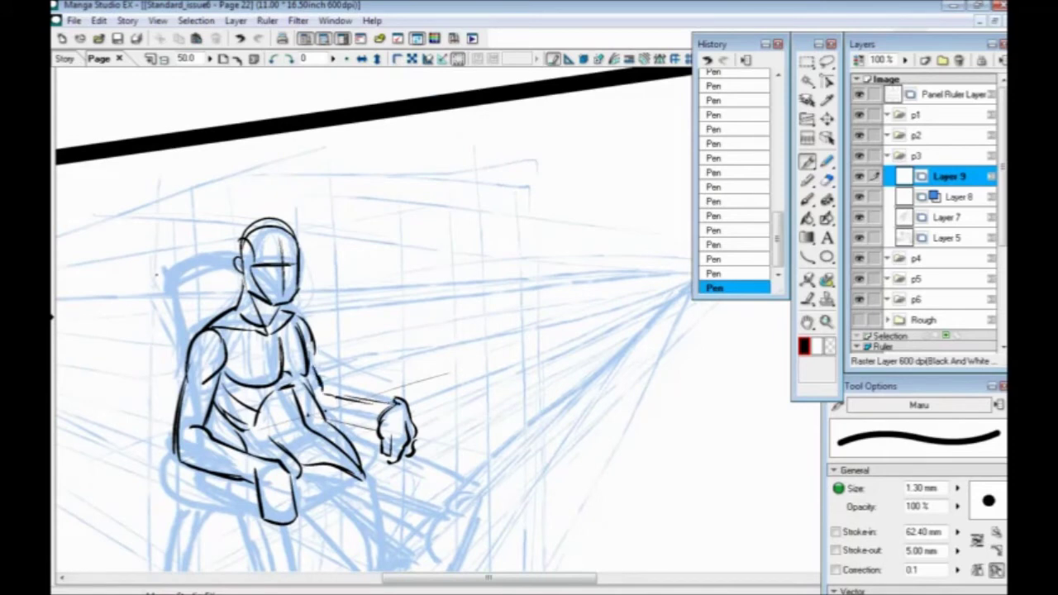
Step: Draw the near thigh's upper and lower contours and the rounded knee over the blue sketch
drag(235, 397, 249, 238)
mouse_move(320, 318)
mouse_down()
mouse_move(281, 298)
mouse_move(376, 400)
mouse_up()
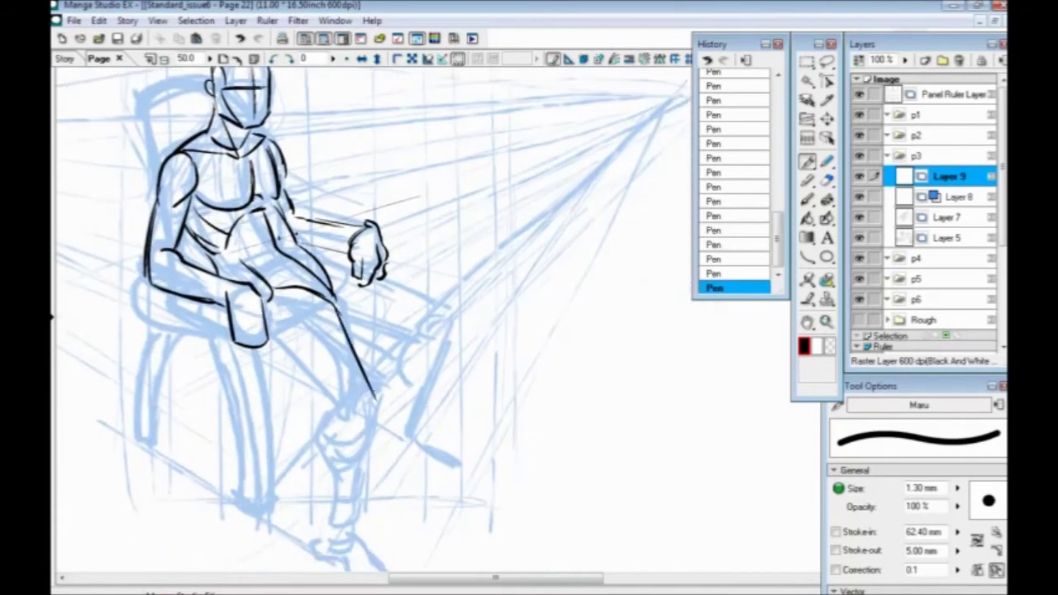
mouse_move(344, 320)
mouse_down()
mouse_move(385, 433)
mouse_move(276, 337)
mouse_move(317, 396)
mouse_up()
drag(281, 335, 356, 415)
drag(345, 342, 374, 391)
drag(266, 286, 347, 342)
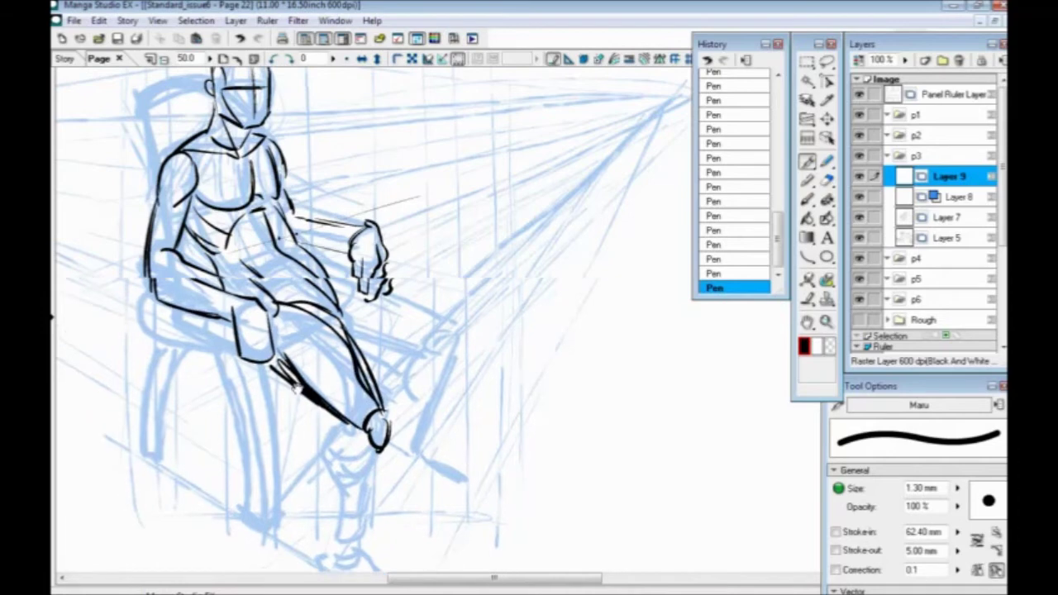
Step: Draw the calf and shin contours of the near lower leg from the knee to the ankle
drag(298, 386, 334, 276)
mouse_move(369, 326)
mouse_down()
mouse_move(373, 413)
mouse_move(358, 446)
mouse_up()
mouse_move(405, 354)
mouse_down()
mouse_move(373, 459)
mouse_move(407, 478)
mouse_up()
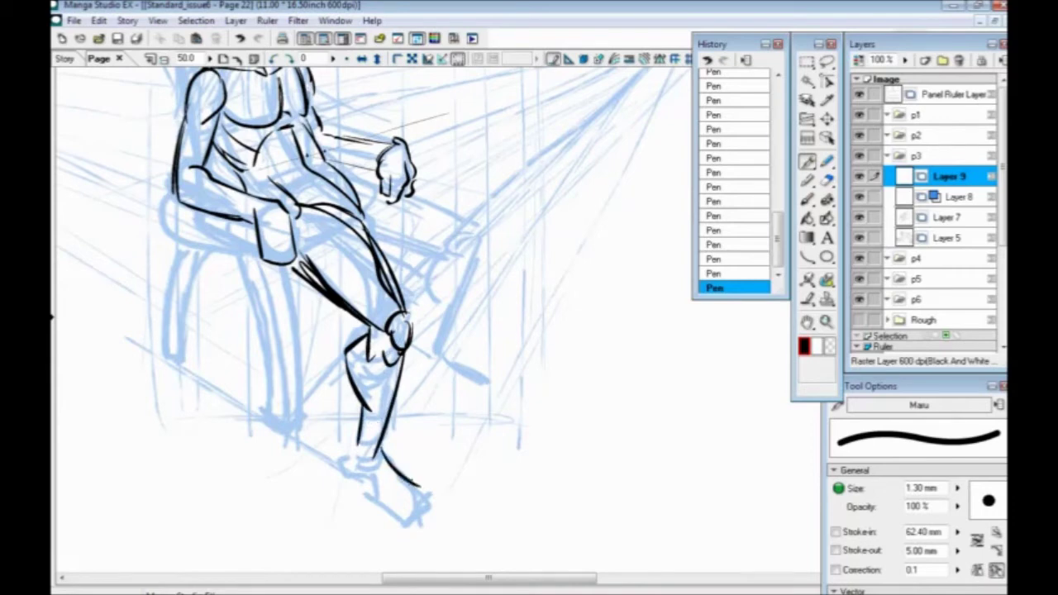
Step: Draw the near foot with its blocky toe section, sole and heel
drag(412, 476, 434, 501)
drag(352, 463, 387, 494)
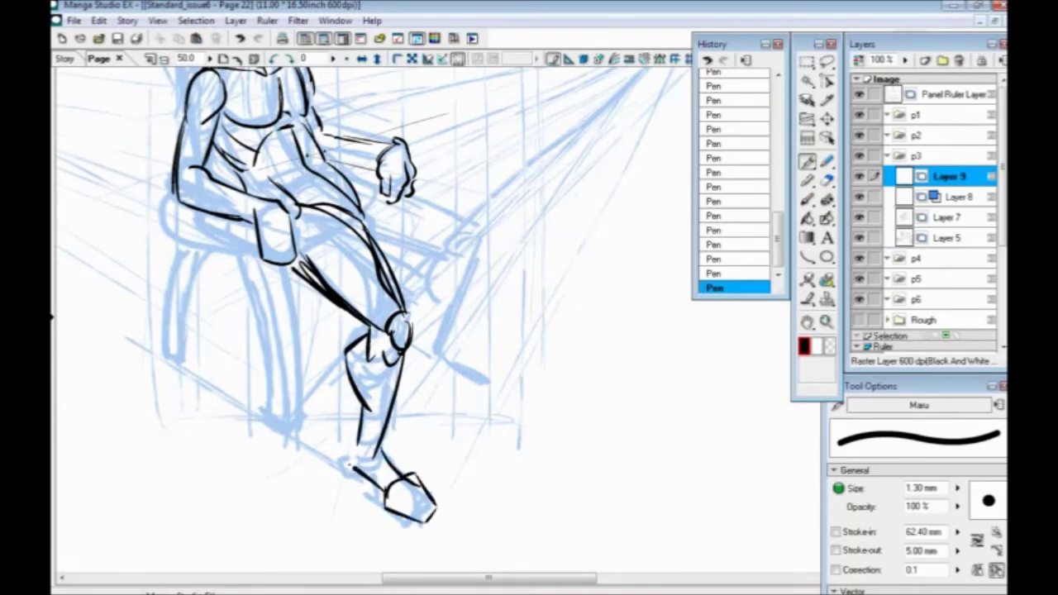
drag(360, 439, 350, 465)
drag(259, 377, 246, 400)
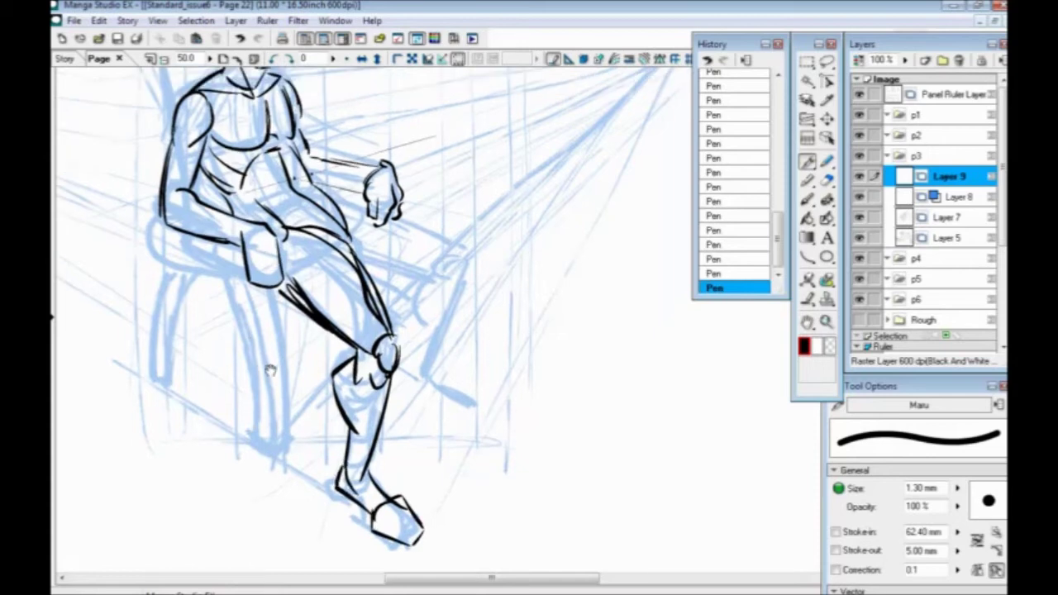
drag(328, 471, 371, 515)
Step: Draw the far thigh and its knee over the blue sketch, using thin perspective guide lines from the near leg
drag(279, 386, 238, 457)
drag(356, 409, 512, 206)
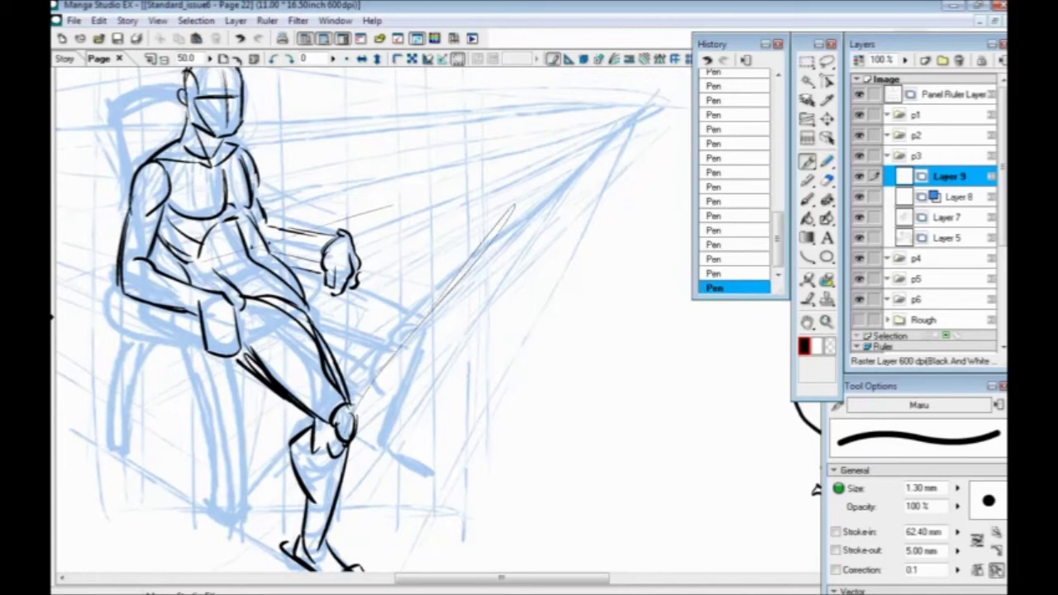
mouse_move(362, 286)
mouse_down()
mouse_move(417, 320)
mouse_move(410, 344)
mouse_move(318, 325)
mouse_move(380, 351)
mouse_move(344, 354)
mouse_move(426, 261)
mouse_up()
drag(364, 421, 486, 273)
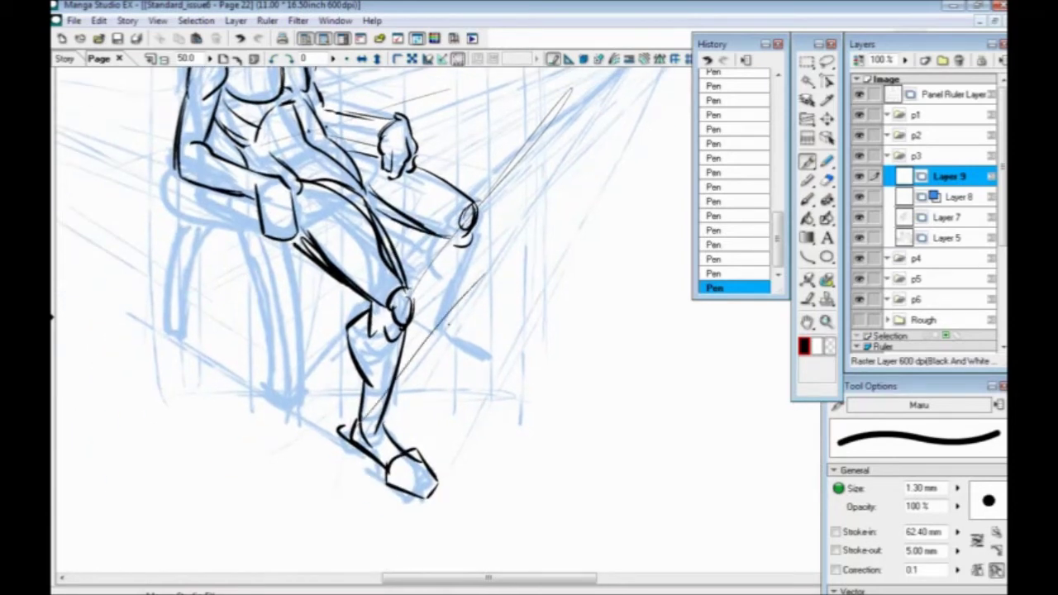
Step: Draw the far lower leg's calf and shin contours, with a perspective guide line extending from the near toe
drag(436, 483, 548, 292)
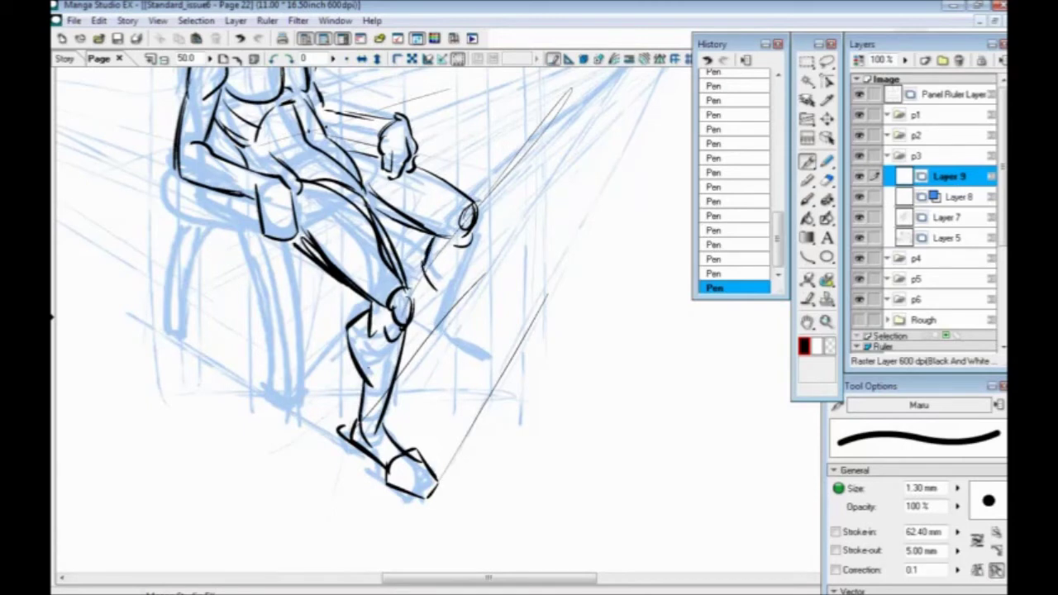
drag(474, 239, 444, 294)
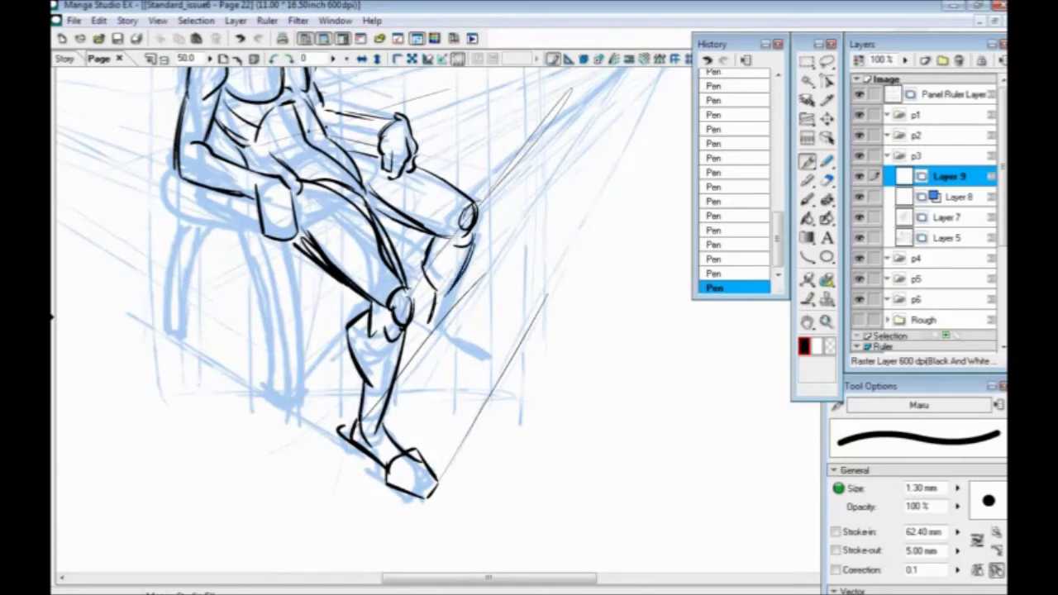
drag(435, 290, 433, 324)
mouse_move(473, 233)
mouse_down()
mouse_move(444, 323)
mouse_move(506, 355)
mouse_move(500, 374)
mouse_move(463, 363)
mouse_move(418, 319)
mouse_up()
Step: Draw the far foot and the chair's rounded backrest, armrest and curved near-side legs over the blue sketch
drag(229, 364, 251, 445)
mouse_move(265, 386)
mouse_down()
mouse_move(311, 390)
mouse_move(327, 460)
mouse_move(308, 384)
mouse_up()
mouse_move(337, 346)
mouse_down()
mouse_move(248, 332)
mouse_move(250, 319)
mouse_move(340, 372)
mouse_move(257, 352)
mouse_move(333, 379)
mouse_up()
drag(266, 344, 291, 403)
drag(484, 364, 444, 356)
mouse_move(264, 378)
mouse_down()
mouse_move(265, 396)
mouse_move(287, 416)
mouse_up()
mouse_move(313, 360)
mouse_down()
mouse_move(321, 219)
mouse_move(358, 216)
mouse_up()
drag(290, 429, 296, 237)
mouse_move(374, 287)
mouse_down()
mouse_move(423, 463)
mouse_move(440, 440)
mouse_move(410, 299)
mouse_up()
drag(417, 467, 402, 414)
mouse_move(315, 269)
mouse_down()
mouse_move(295, 393)
mouse_move(331, 277)
mouse_up()
drag(314, 397, 340, 277)
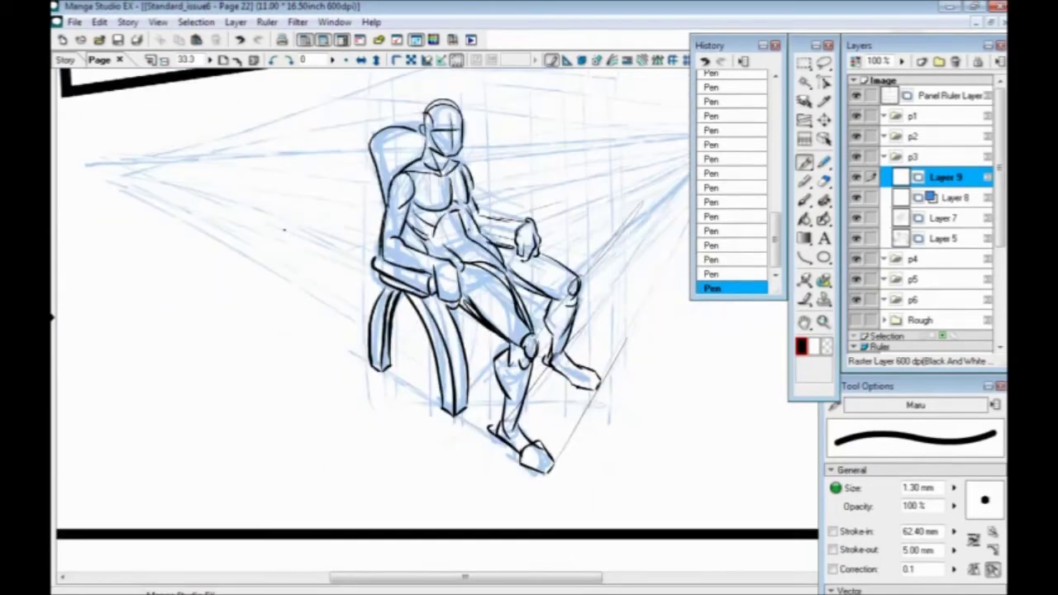
Step: Draw the visible seat underside and supports between the chair legs and beneath the near thigh
drag(328, 352, 256, 389)
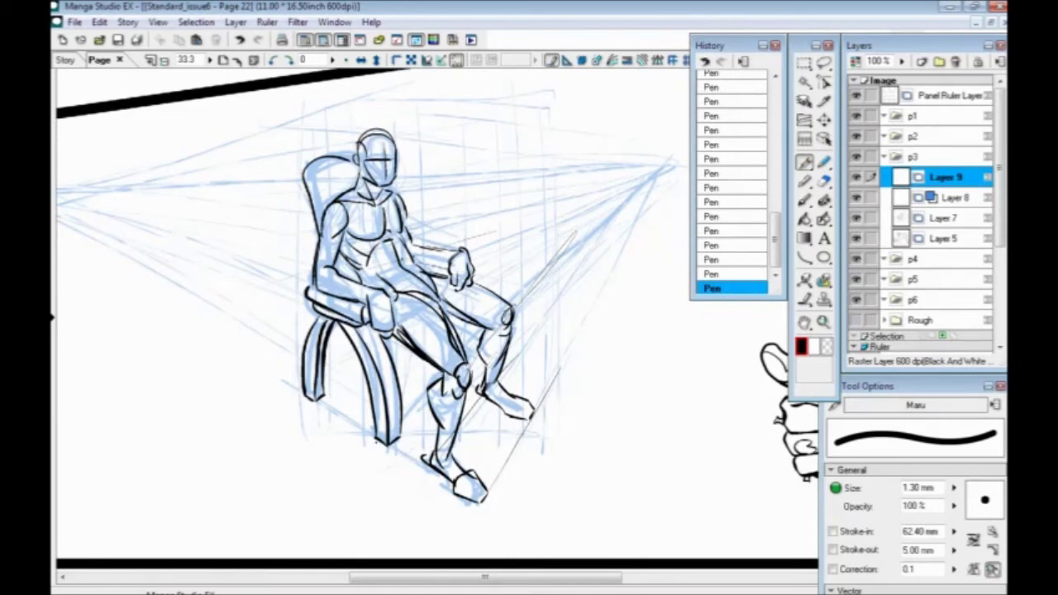
drag(390, 344, 405, 357)
mouse_move(401, 353)
mouse_down()
mouse_move(404, 370)
mouse_move(420, 358)
mouse_up()
drag(460, 320, 453, 331)
drag(331, 338, 358, 356)
drag(330, 340, 346, 326)
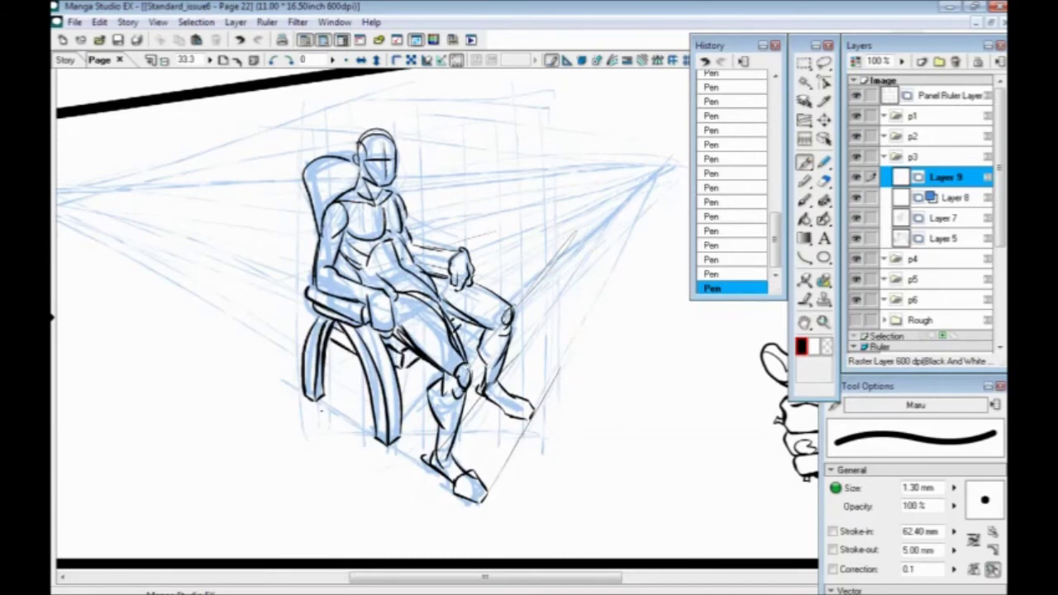
Step: Draw the ground line from the rear chair leg to the near foot and the shadow edges beneath the chair
drag(306, 398, 441, 476)
drag(395, 448, 462, 493)
drag(416, 465, 461, 495)
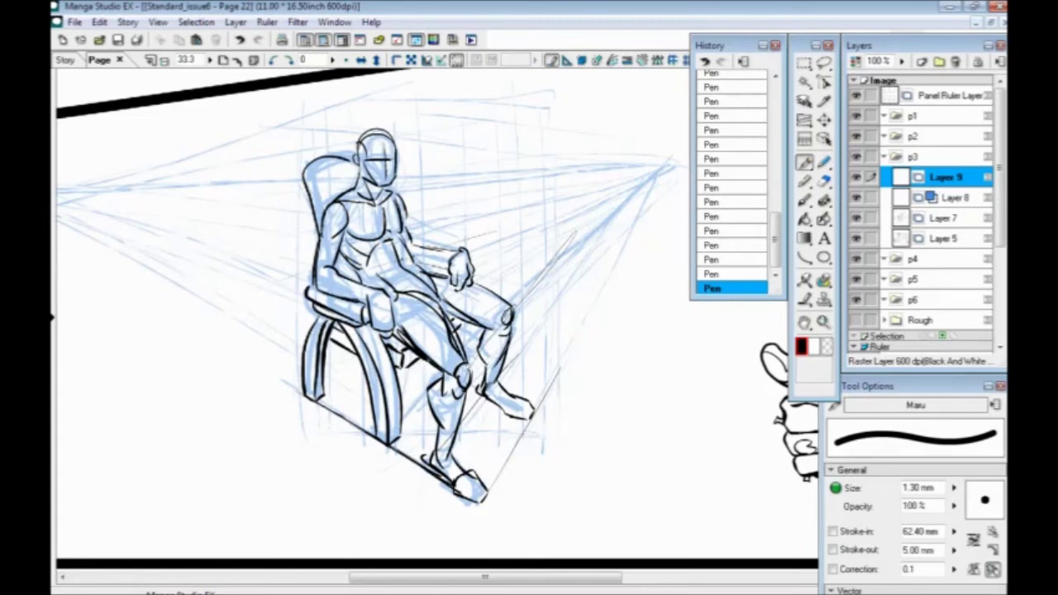
drag(397, 440, 432, 402)
drag(326, 371, 357, 351)
drag(417, 370, 440, 362)
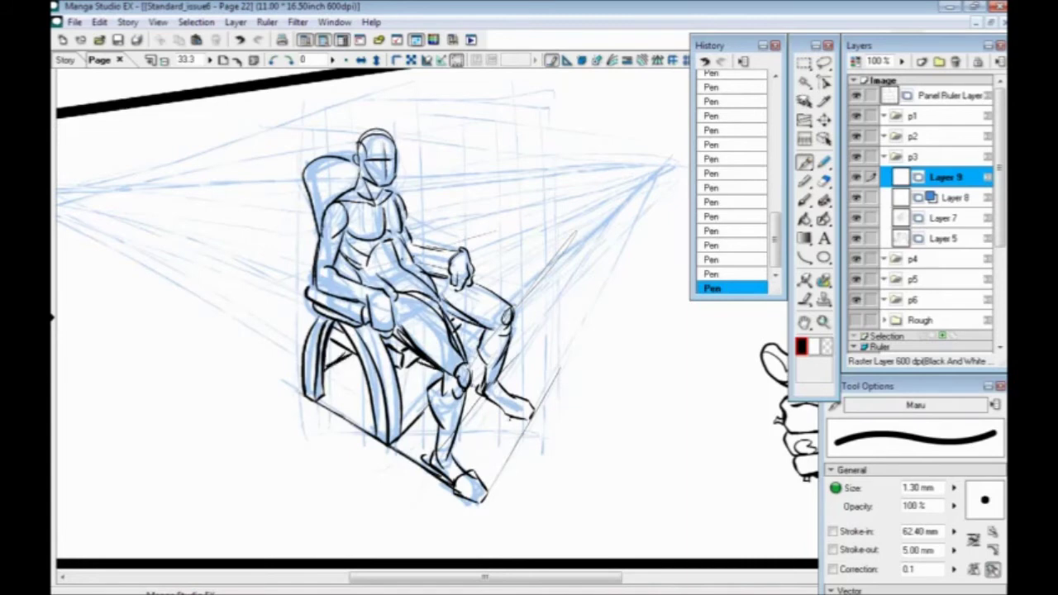
drag(480, 411, 498, 403)
drag(467, 404, 483, 397)
drag(424, 448, 433, 414)
Step: Hide the blue sketch on Layer 8 and fill the shadow areas beneath the chair with black
click(856, 197)
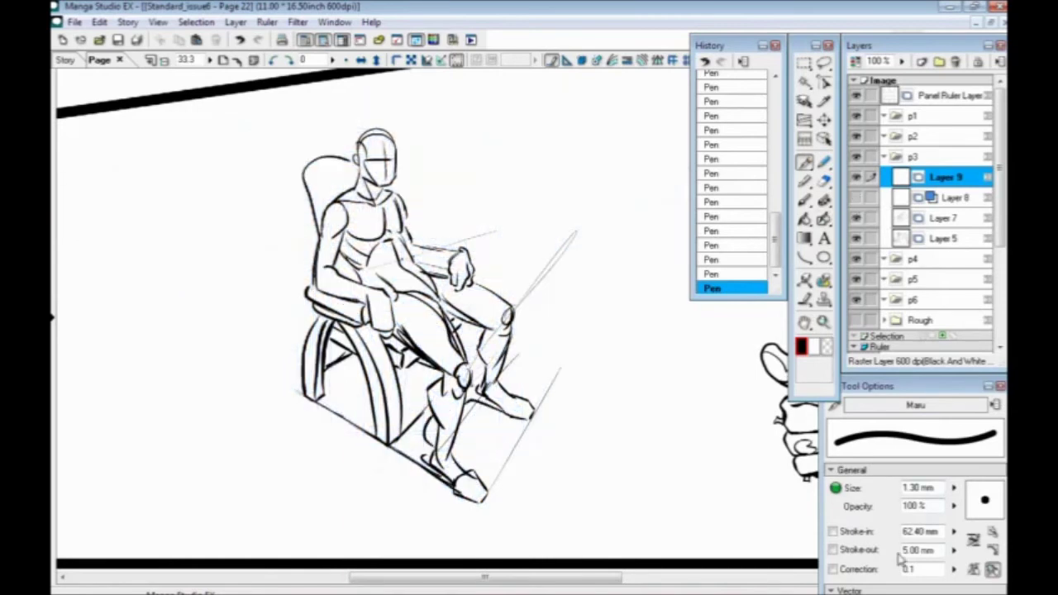
click(805, 219)
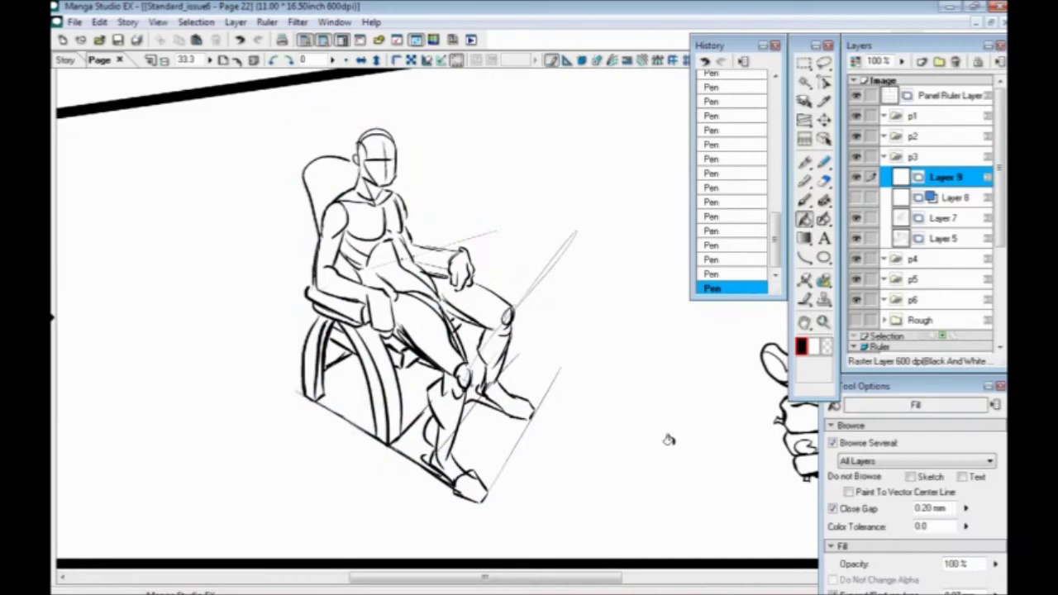
click(353, 384)
click(404, 390)
click(409, 428)
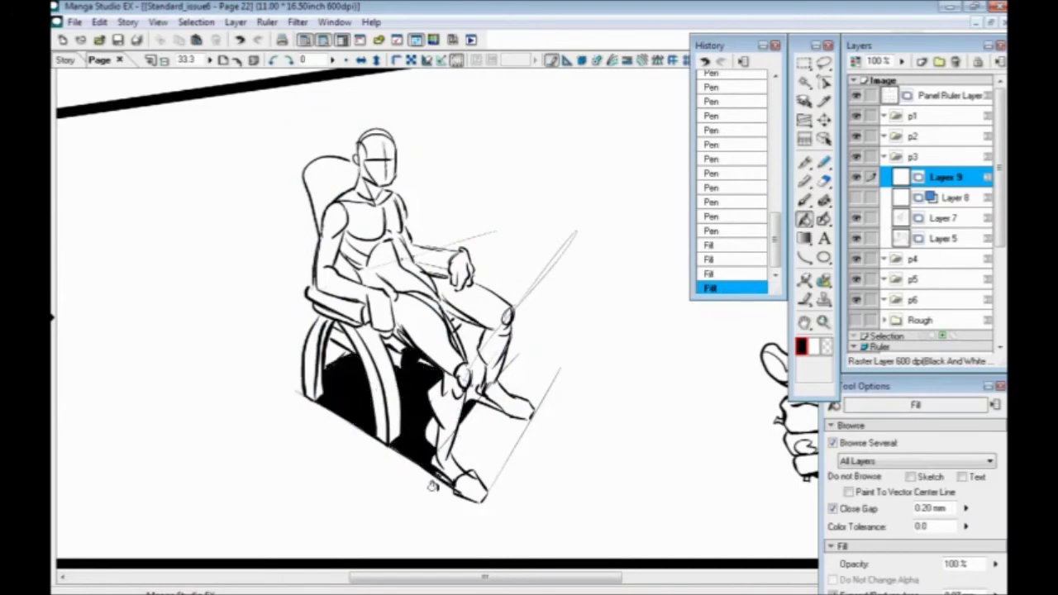
click(418, 430)
Step: Try filling the floor area between the two feet with black
key(ctrl+minus)
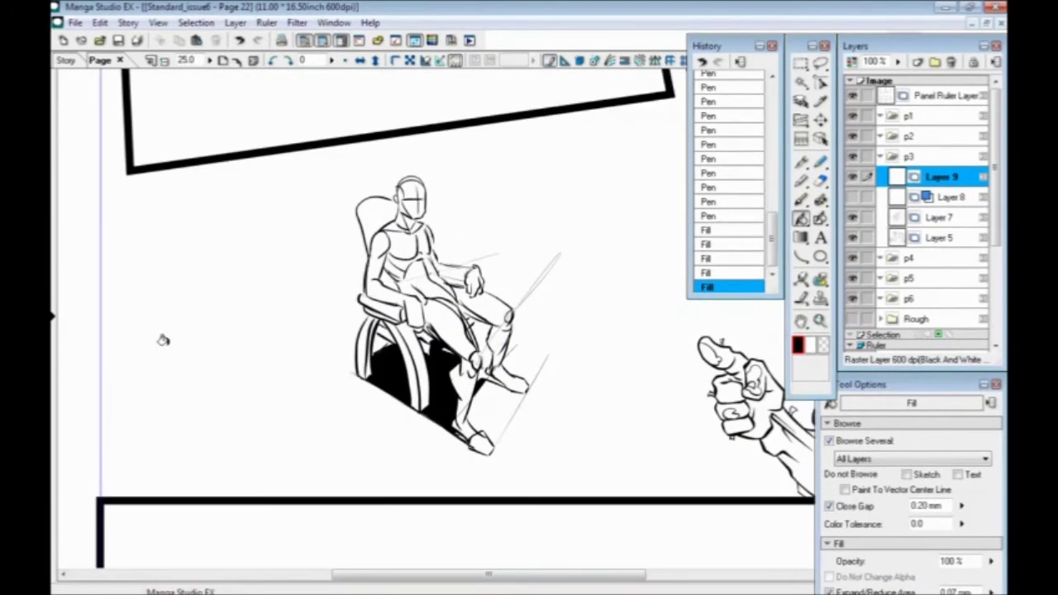
key(ctrl+plus)
click(479, 435)
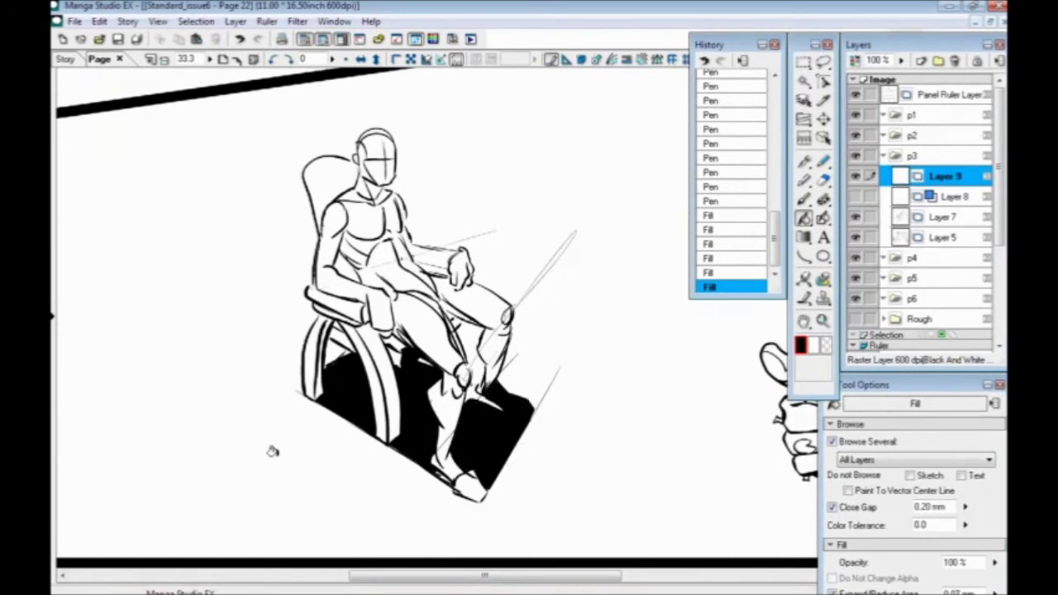
key(ctrl+z)
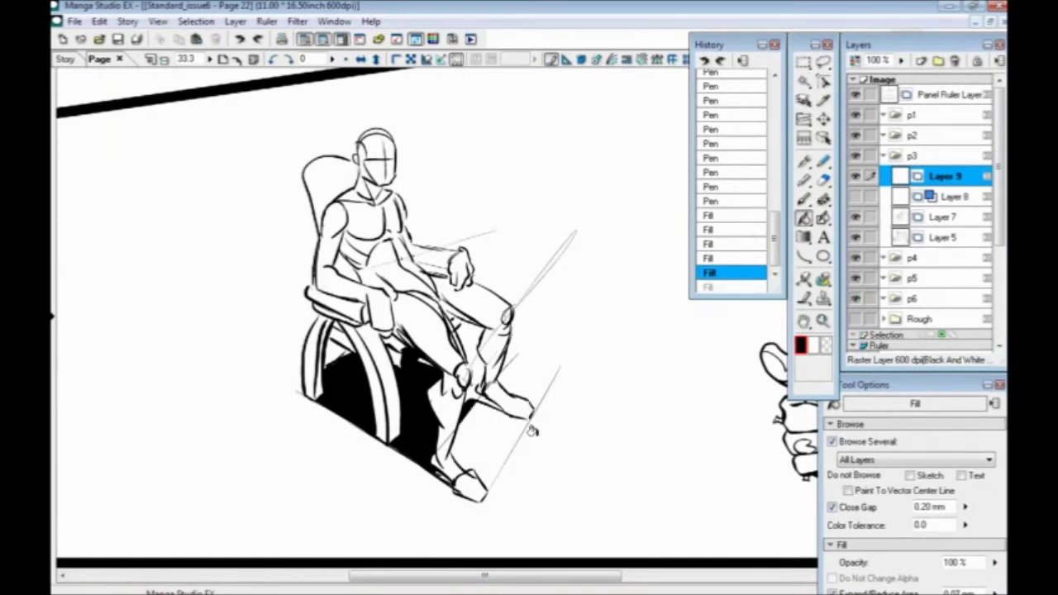
Step: Add black pen shading to the chair's back edge, armrest and rear leg, and to the figure's neck, chest and arm
click(804, 162)
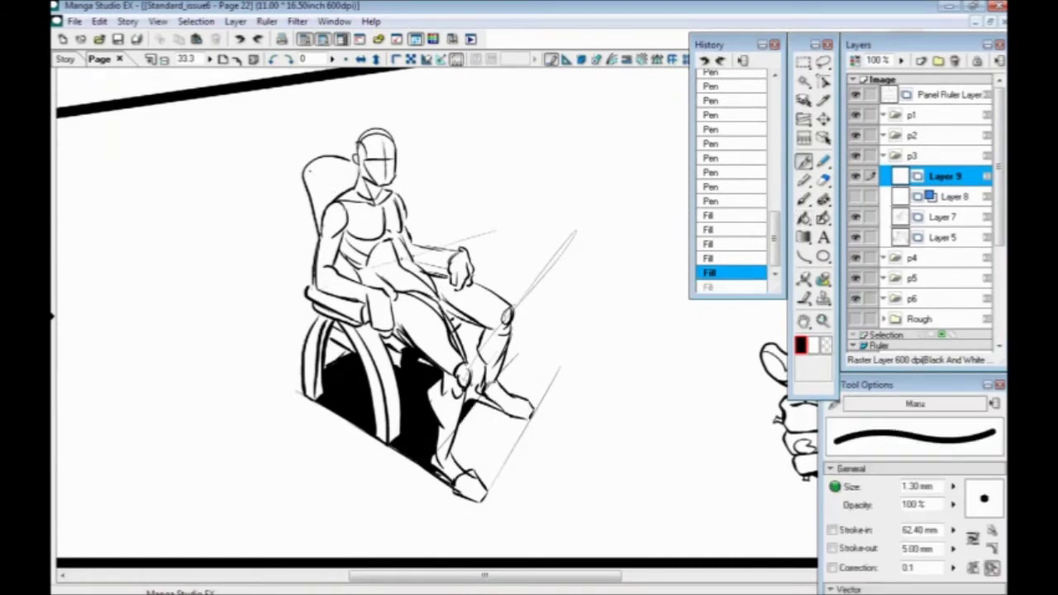
mouse_move(307, 167)
mouse_down()
mouse_move(318, 246)
mouse_move(325, 232)
mouse_move(334, 242)
mouse_move(315, 288)
mouse_move(369, 302)
mouse_move(369, 321)
mouse_up()
mouse_move(340, 255)
mouse_down()
mouse_move(358, 271)
mouse_move(346, 233)
mouse_move(376, 239)
mouse_move(351, 229)
mouse_up()
mouse_move(380, 181)
mouse_down()
mouse_move(363, 192)
mouse_move(357, 183)
mouse_up()
mouse_move(318, 299)
mouse_down()
mouse_move(345, 302)
mouse_move(364, 347)
mouse_move(351, 331)
mouse_move(313, 336)
mouse_move(313, 377)
mouse_up()
mouse_move(315, 332)
mouse_down()
mouse_move(306, 400)
mouse_move(317, 392)
mouse_up()
mouse_move(335, 312)
mouse_down()
mouse_move(321, 402)
mouse_move(327, 362)
mouse_up()
mouse_move(399, 334)
mouse_down()
mouse_move(405, 350)
mouse_move(388, 339)
mouse_up()
Step: Check the seated figure in a horizontally mirrored view and restore the normal orientation
click(361, 60)
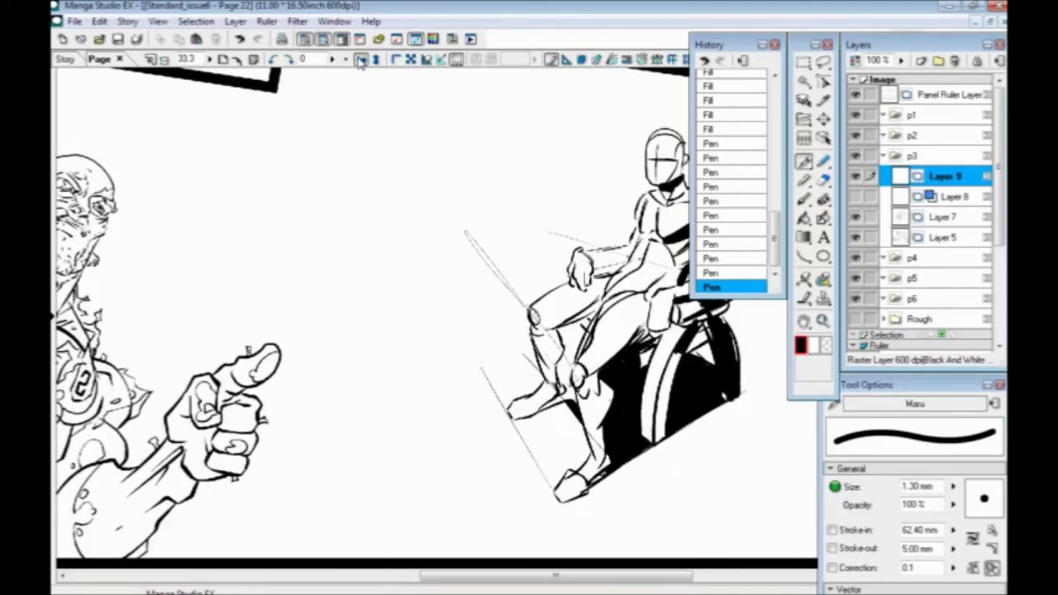
drag(472, 404, 324, 389)
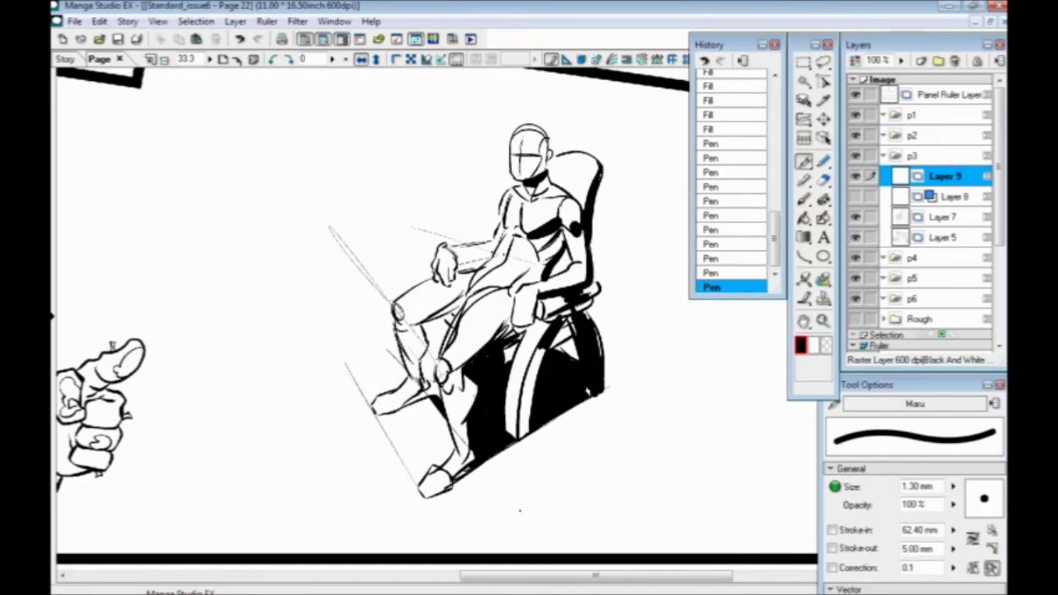
click(362, 59)
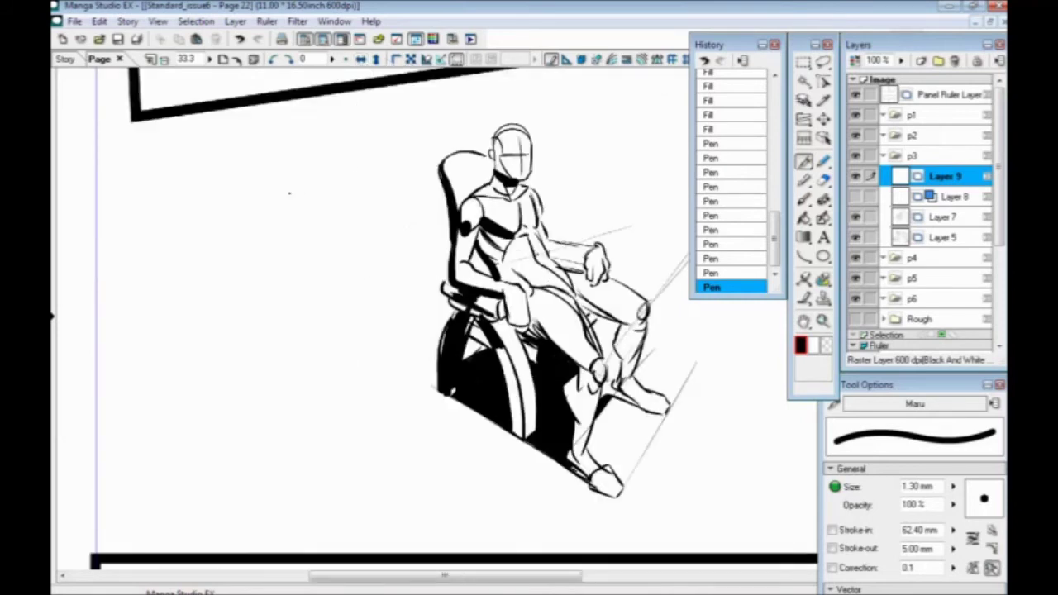
key(ctrl+minus)
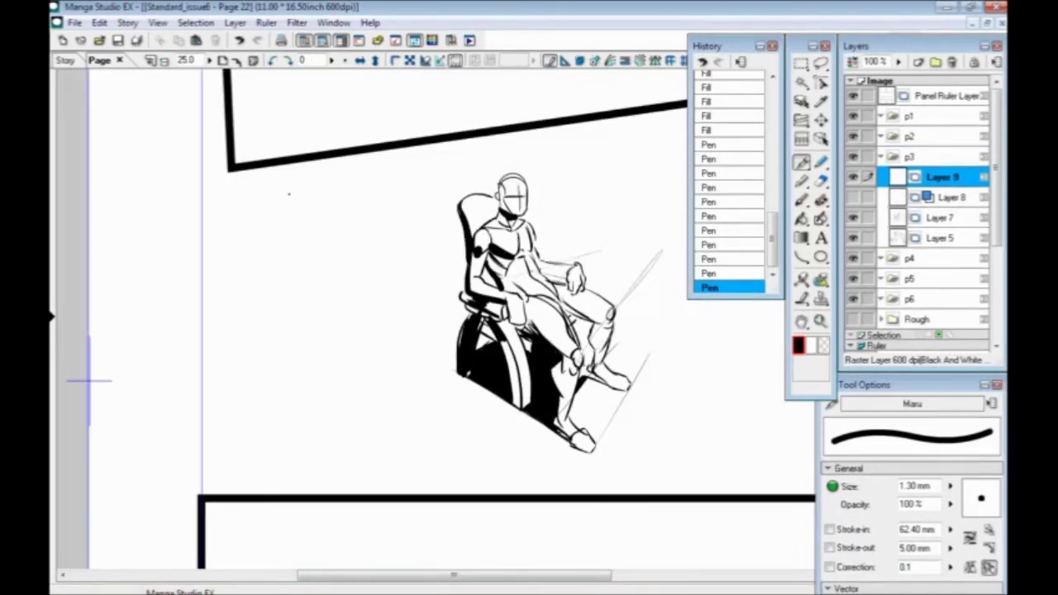
Step: Delete Layer 9 with the pen drawing and Layer 8 with the blue sketch from folder p3
click(951, 62)
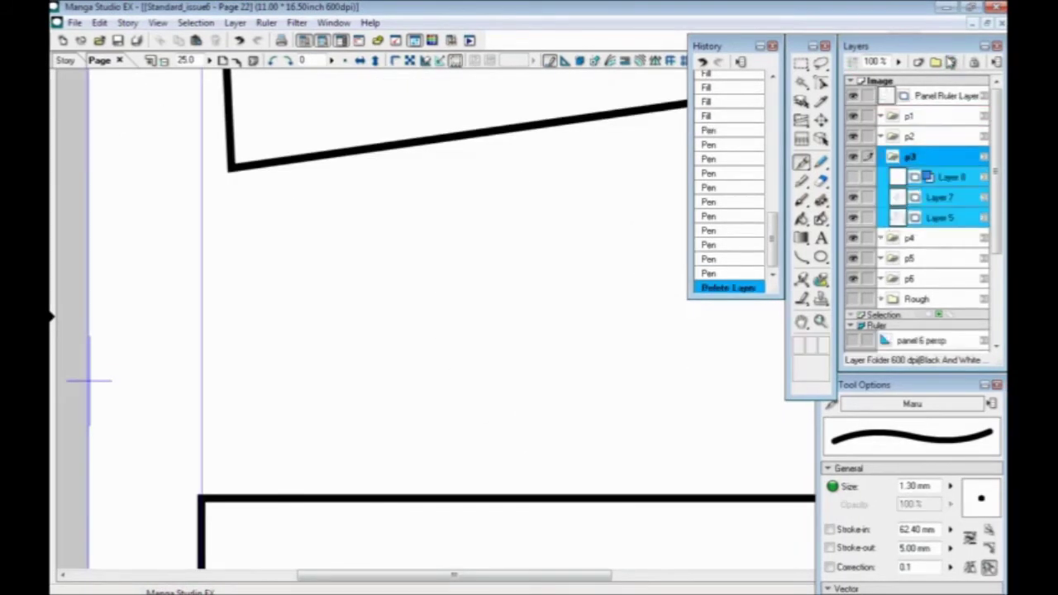
click(853, 177)
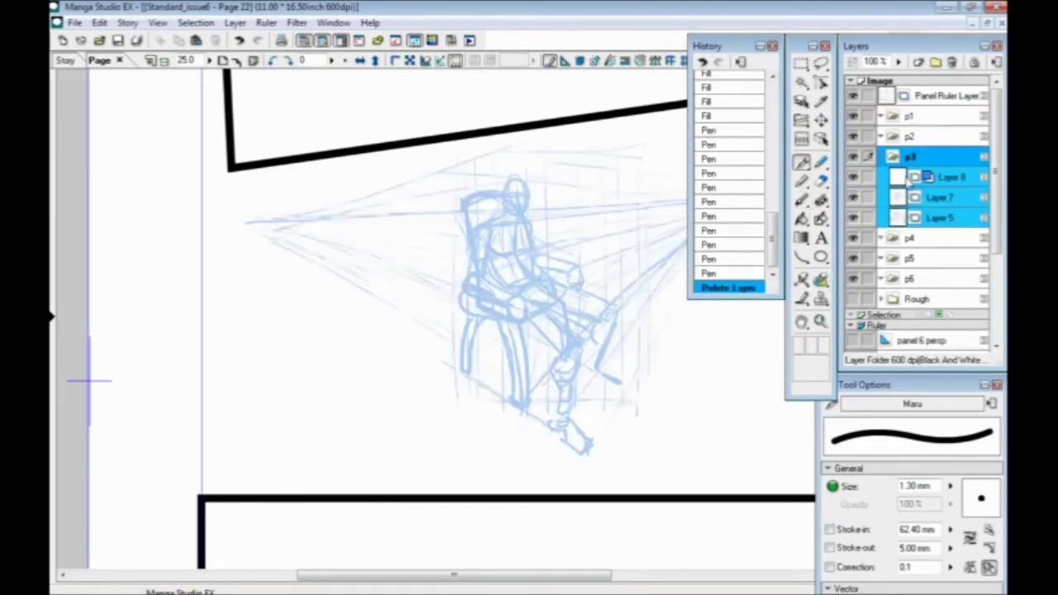
click(910, 176)
click(951, 62)
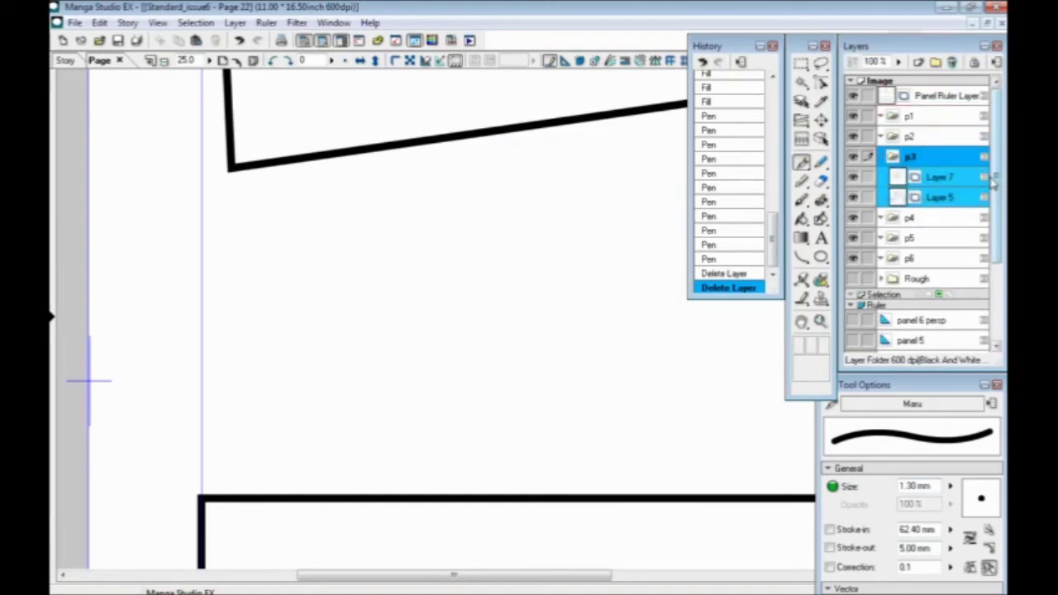
Step: Create a new layer above Layer 7 in folder p3 for the muscular character
drag(673, 376, 295, 411)
drag(428, 429, 354, 411)
click(933, 178)
click(917, 63)
click(573, 405)
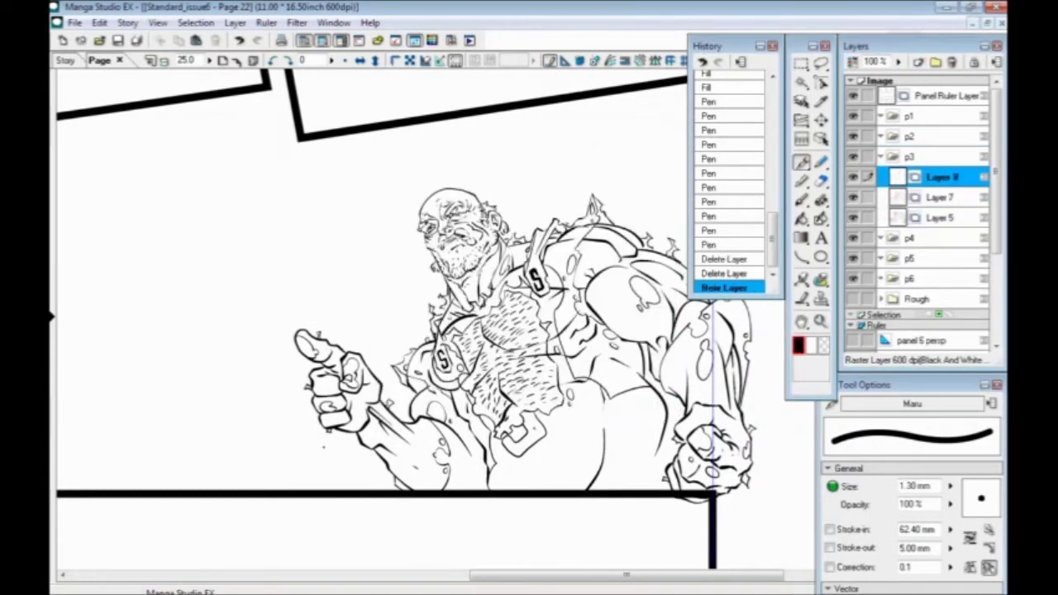
Step: Set the pen size to 1.80 mm for heavier contours on the muscular character
drag(392, 409, 423, 397)
key(])
key(])
key(])
key(])
key(])
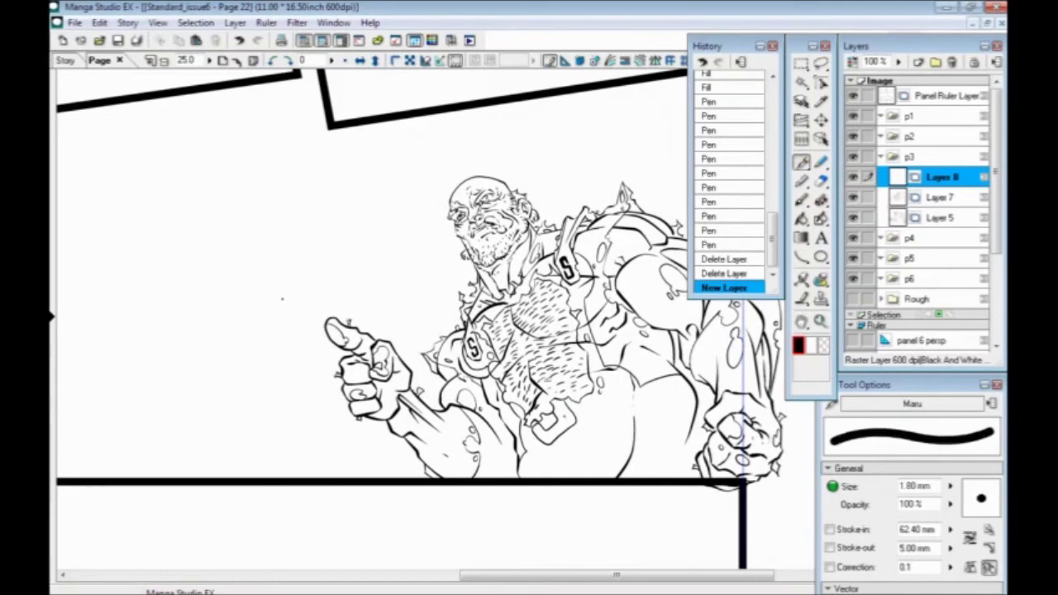
key(ctrl+plus)
key(ctrl+plus)
Step: Thicken the outer contours of the character's raised thumb, fist and forearm with the pen
drag(265, 481, 436, 357)
drag(347, 412, 399, 459)
drag(355, 393, 339, 428)
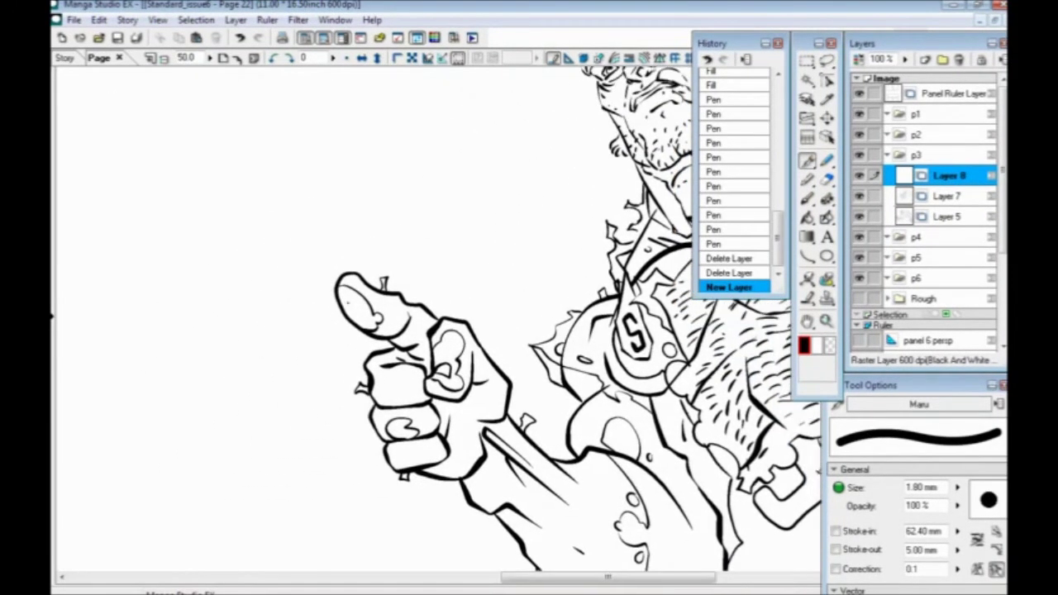
mouse_move(379, 290)
mouse_down()
mouse_move(359, 273)
mouse_move(338, 278)
mouse_move(335, 302)
mouse_move(394, 346)
mouse_move(366, 357)
mouse_move(369, 387)
mouse_up()
key(ctrl+z)
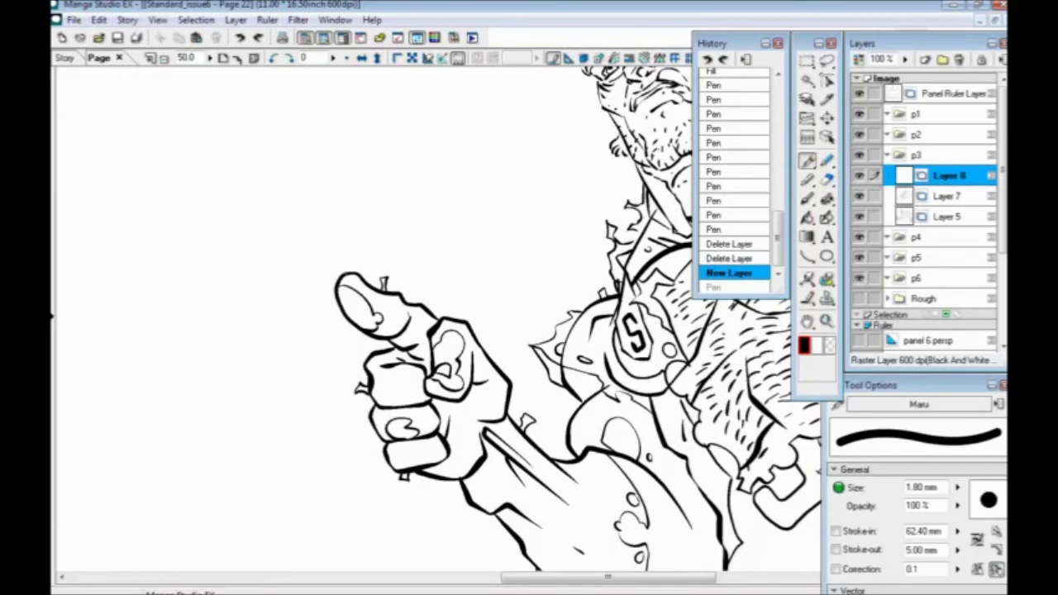
mouse_move(364, 278)
mouse_down()
mouse_move(335, 281)
mouse_move(339, 314)
mouse_move(366, 336)
mouse_up()
mouse_move(368, 397)
mouse_down()
mouse_move(396, 475)
mouse_move(300, 388)
mouse_move(342, 397)
mouse_move(388, 433)
mouse_move(443, 512)
mouse_up()
mouse_move(440, 467)
mouse_down()
mouse_move(357, 505)
mouse_move(352, 420)
mouse_up()
drag(360, 350, 389, 374)
key(ctrl+z)
Step: Erase the lowered fist's lines overlapping the panel border on Layer 5, and make Layer 8 active again
mouse_move(429, 512)
mouse_down()
mouse_move(413, 429)
mouse_move(354, 311)
mouse_up()
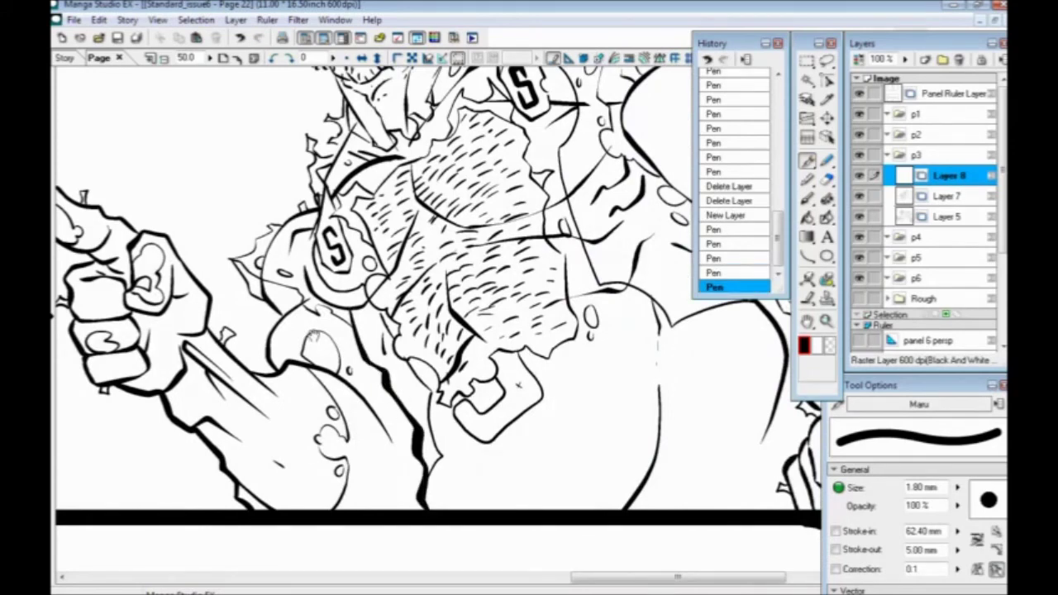
drag(316, 370, 307, 487)
mouse_move(491, 361)
mouse_down()
mouse_move(353, 398)
mouse_move(262, 198)
mouse_move(384, 320)
mouse_up()
drag(432, 482, 425, 417)
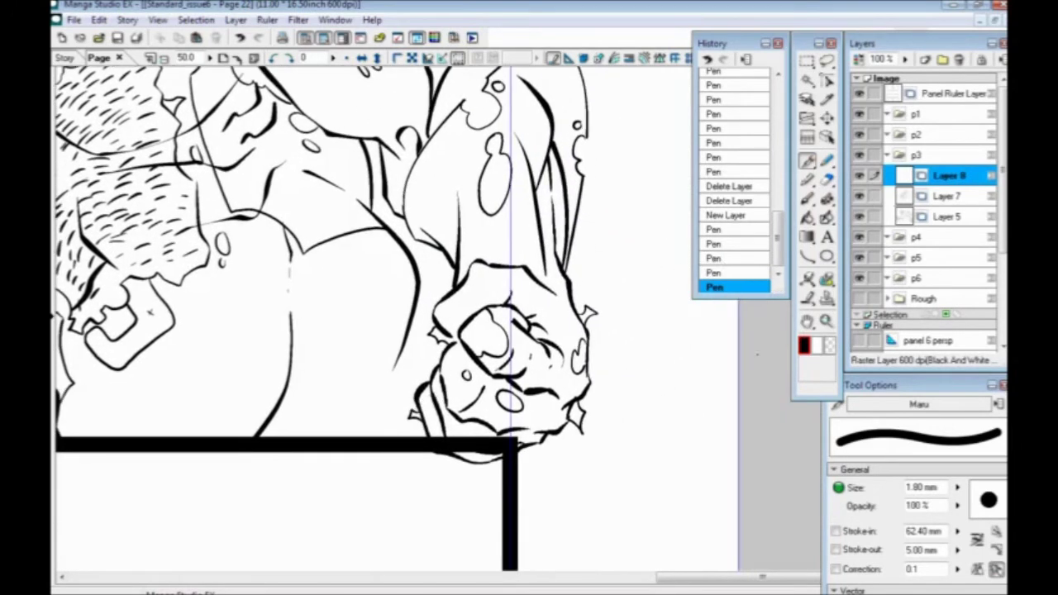
click(942, 217)
mouse_move(495, 453)
mouse_down()
mouse_move(447, 459)
mouse_move(504, 456)
mouse_move(393, 445)
mouse_up()
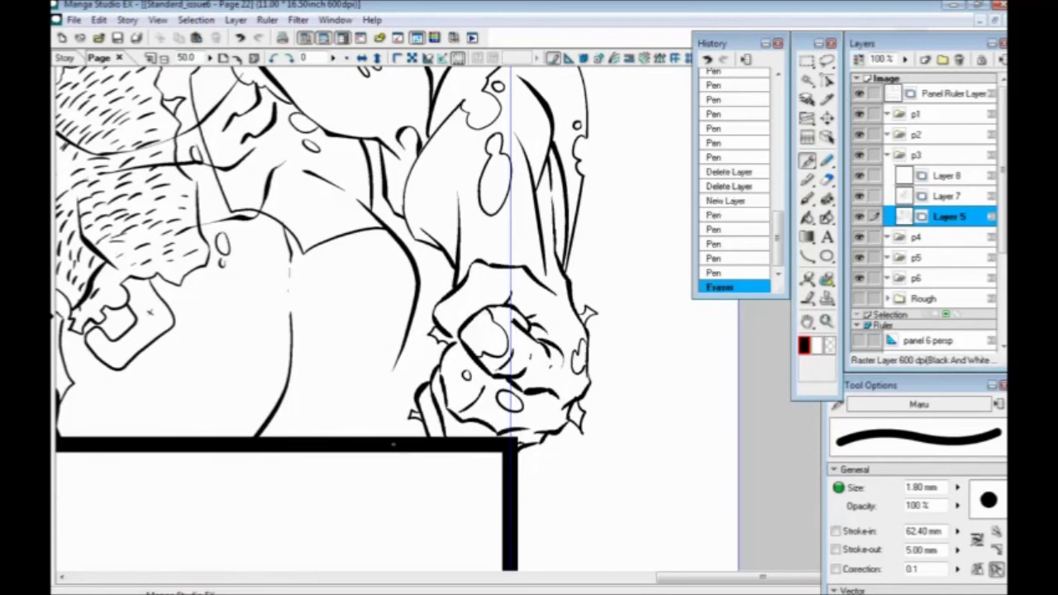
click(945, 177)
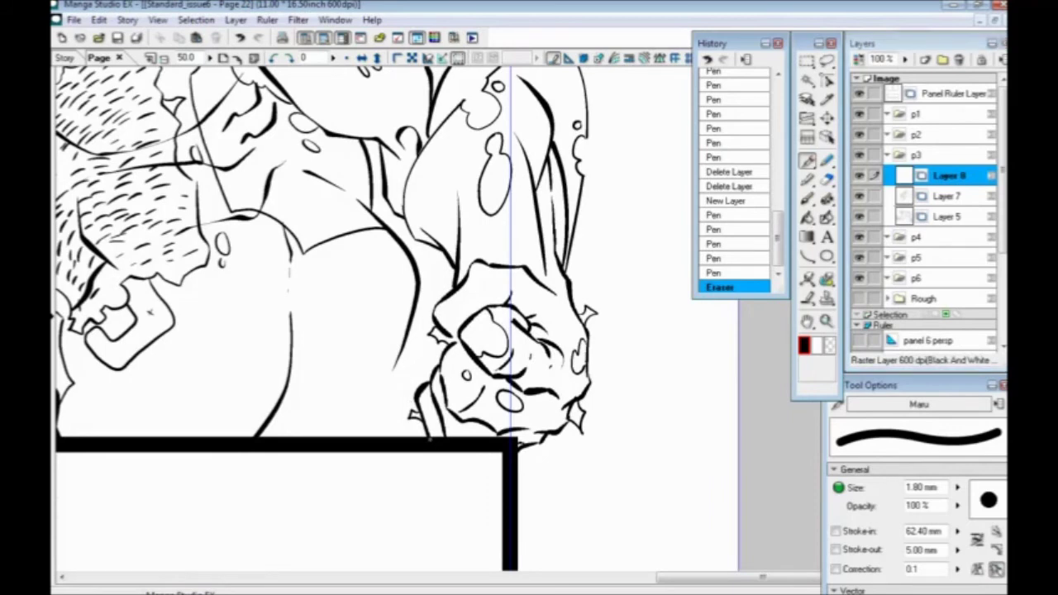
Step: Thicken the outer contour of the lowered fist, including its knuckles and small spikes
mouse_move(425, 422)
mouse_down()
mouse_move(408, 408)
mouse_move(442, 362)
mouse_move(440, 409)
mouse_move(450, 347)
mouse_move(500, 378)
mouse_up()
drag(455, 339, 505, 306)
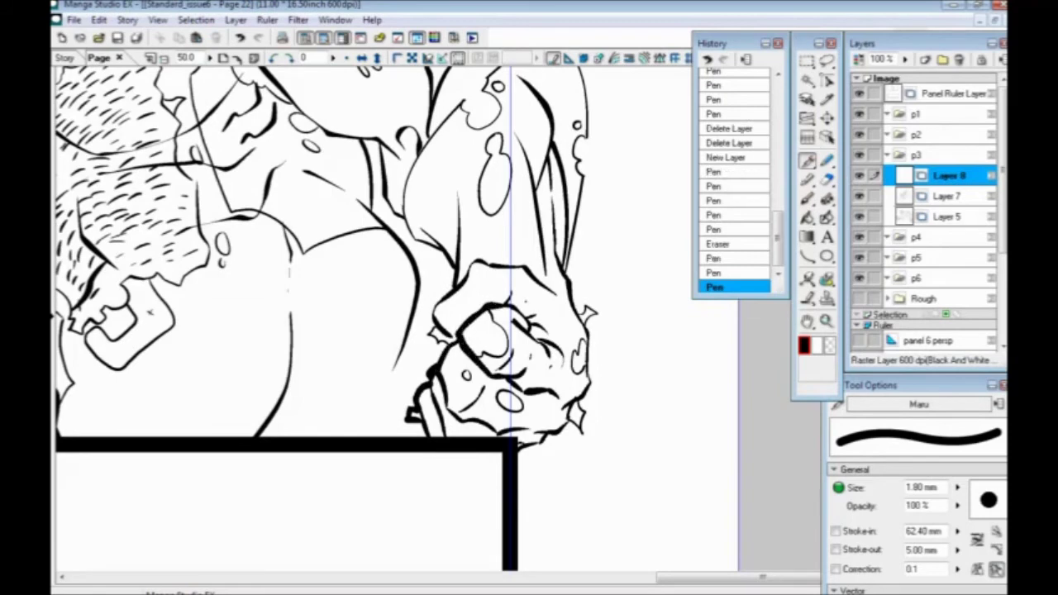
mouse_move(457, 338)
mouse_down()
mouse_move(434, 318)
mouse_move(477, 260)
mouse_move(527, 269)
mouse_up()
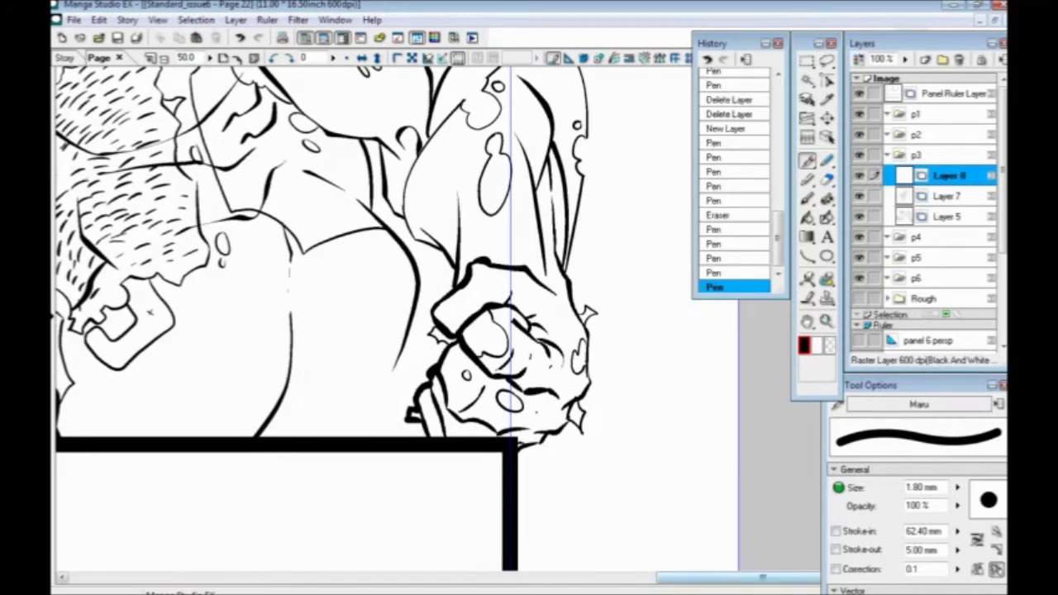
drag(518, 453, 542, 443)
mouse_move(560, 439)
mouse_down()
mouse_move(589, 392)
mouse_move(590, 304)
mouse_move(572, 300)
mouse_move(567, 273)
mouse_up()
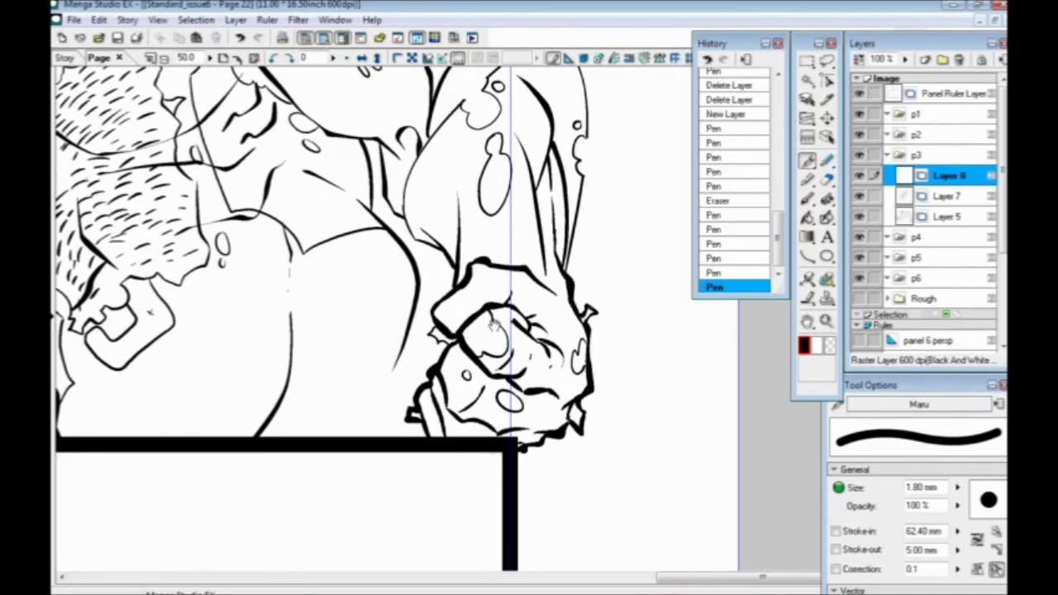
Step: Thicken the outer contours of the lowered arm's forearm and spiked elbow
drag(495, 324, 497, 442)
drag(568, 397, 581, 322)
mouse_move(588, 254)
mouse_down()
mouse_move(578, 189)
mouse_move(550, 148)
mouse_move(487, 200)
mouse_move(479, 245)
mouse_move(460, 219)
mouse_move(427, 270)
mouse_move(407, 346)
mouse_move(422, 369)
mouse_move(451, 374)
mouse_move(436, 359)
mouse_up()
drag(434, 356, 454, 376)
mouse_move(312, 311)
mouse_down()
mouse_move(414, 426)
mouse_move(412, 453)
mouse_up()
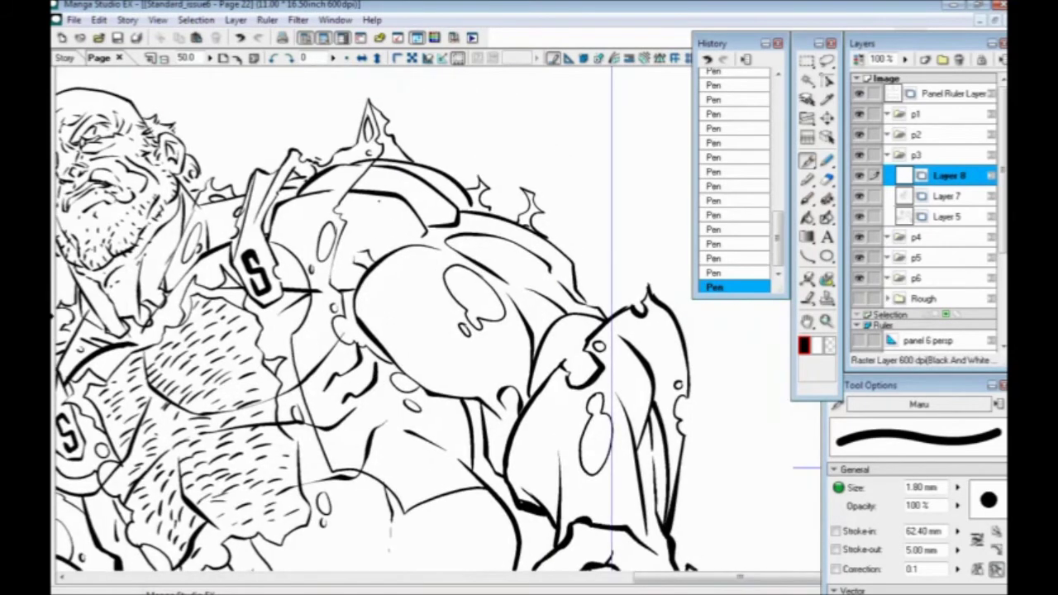
Step: Thicken the outer contour along the back of the character's upper arm, just above the spiked elbow
drag(613, 322, 560, 286)
mouse_move(549, 243)
mouse_down()
mouse_move(575, 268)
mouse_move(588, 308)
mouse_up()
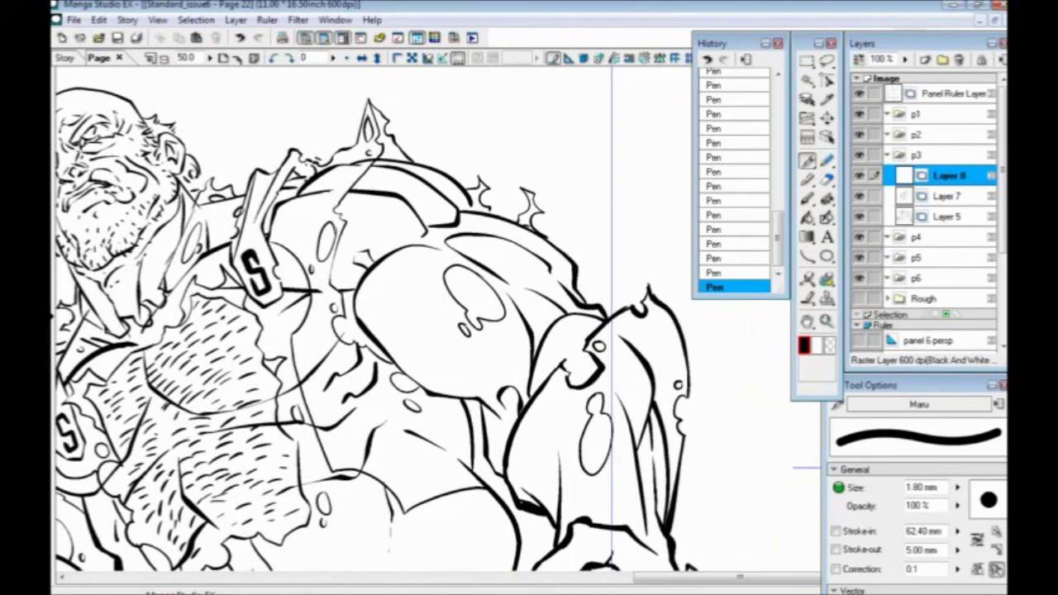
drag(415, 382, 488, 403)
Step: Thicken the outer contours of the character's bald head, face, jaw and ear, and save the page
key(ctrl+minus)
key(ctrl+minus)
key(ctrl+plus)
drag(682, 395, 758, 379)
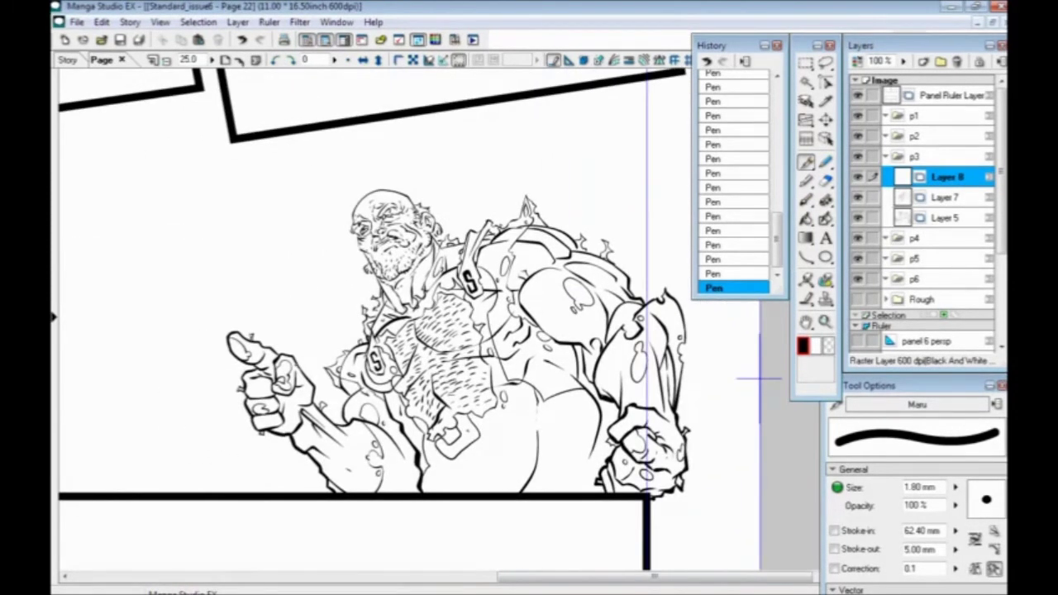
key(ctrl+plus)
key(ctrl+plus)
key(ctrl+plus)
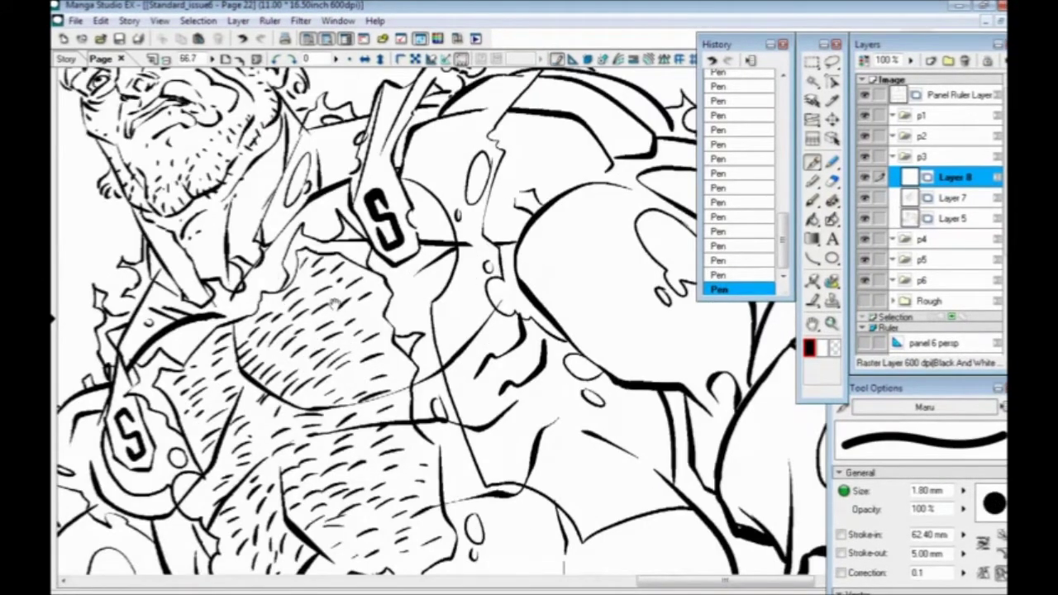
drag(335, 305, 661, 539)
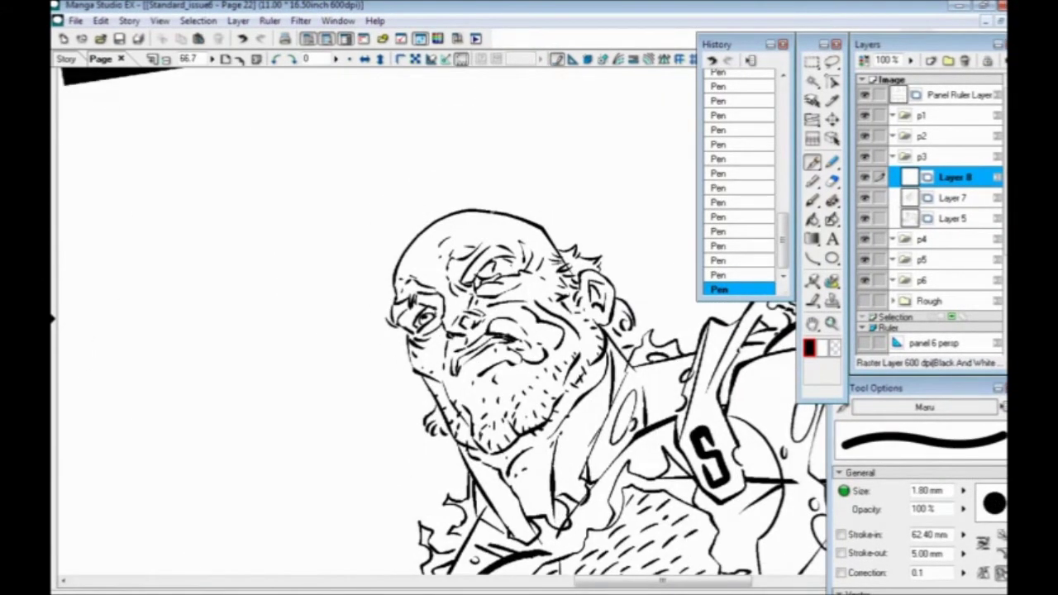
mouse_move(447, 215)
mouse_down()
mouse_move(395, 264)
mouse_move(389, 322)
mouse_move(411, 335)
mouse_move(416, 306)
mouse_move(406, 364)
mouse_move(469, 476)
mouse_up()
drag(392, 414, 277, 323)
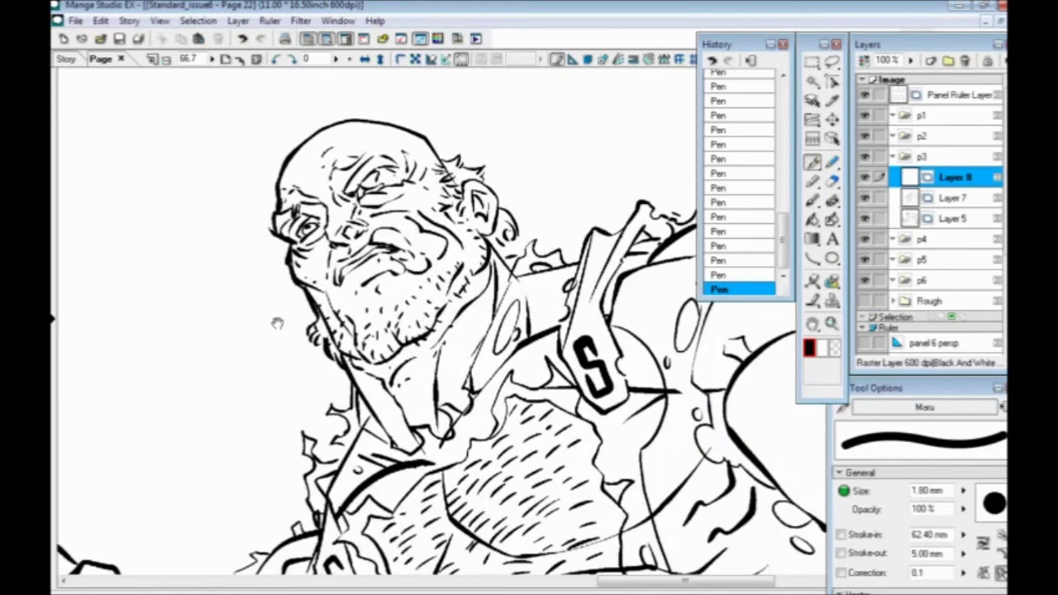
mouse_move(462, 185)
mouse_down()
mouse_move(479, 180)
mouse_move(498, 207)
mouse_up()
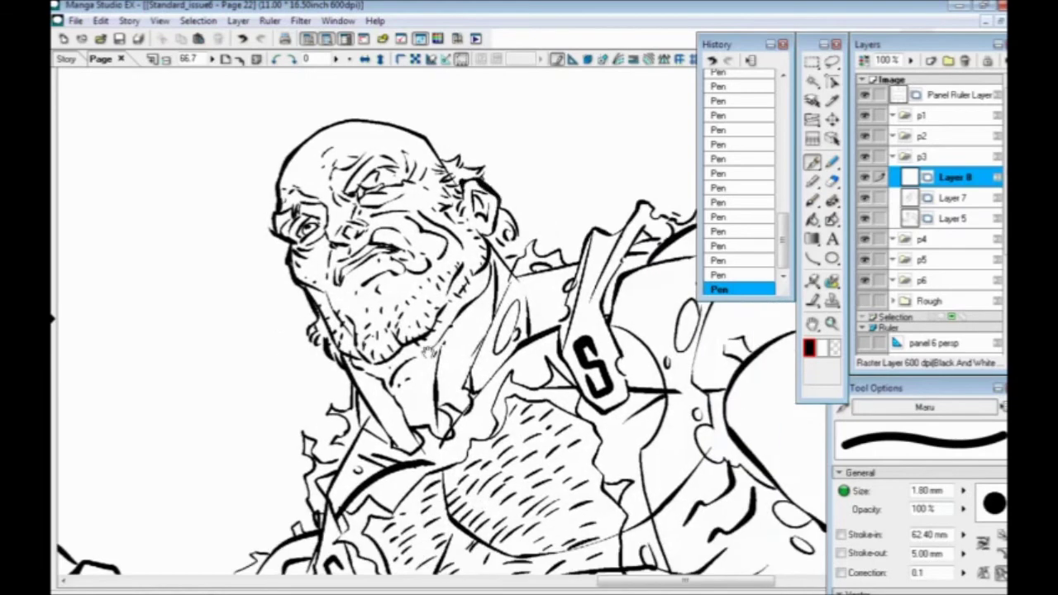
key(ctrl+s)
Step: Show the Rough sketch folder and make Layer 5 active for inking the foreground forms in panel 3
key(ctrl+minus)
key(ctrl+minus)
key(ctrl+minus)
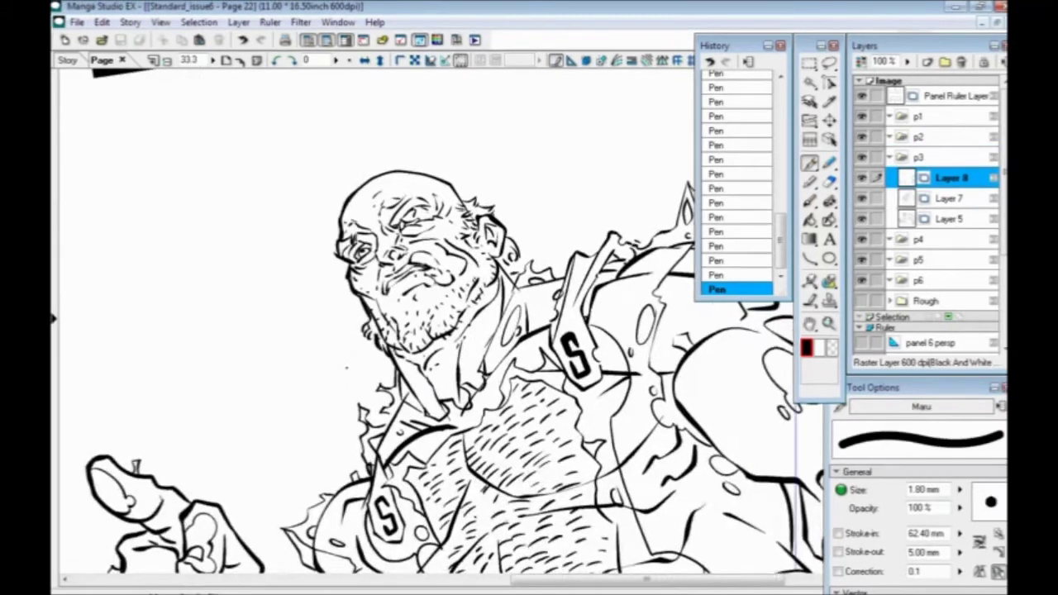
click(865, 301)
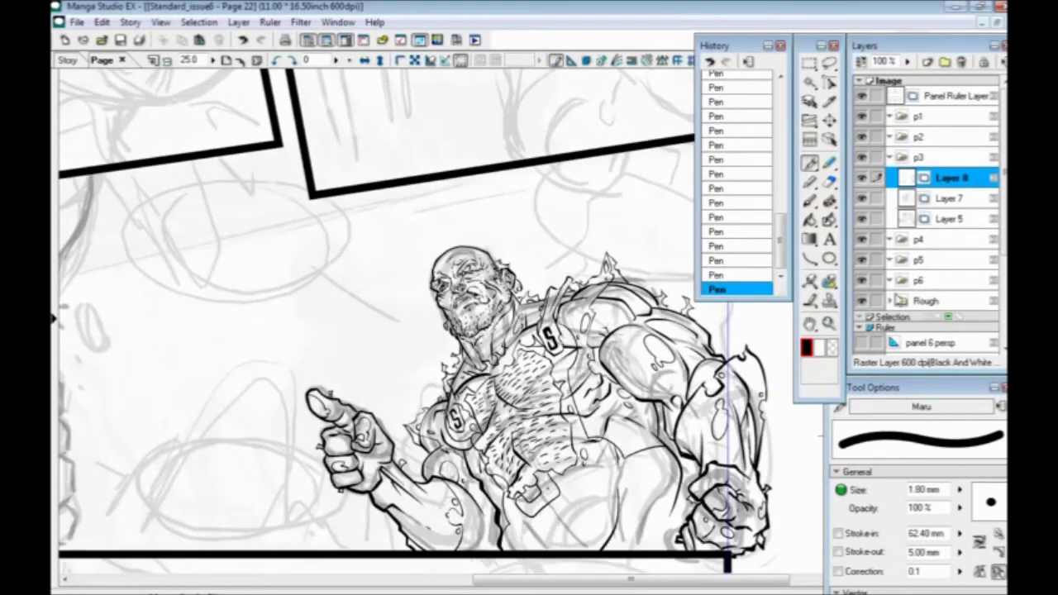
click(940, 225)
drag(236, 393, 546, 391)
drag(265, 386, 459, 442)
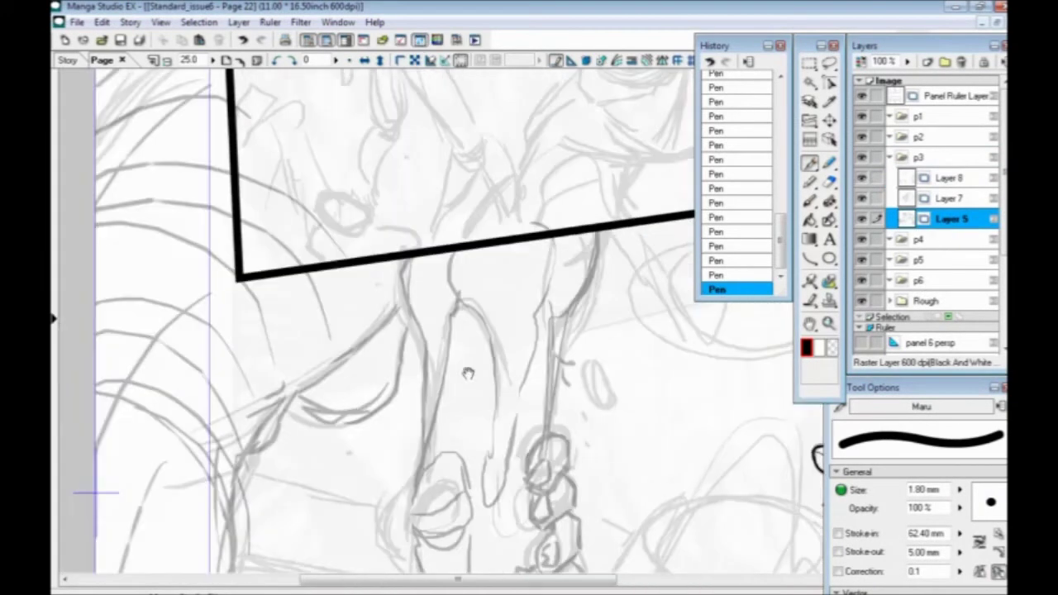
drag(676, 277, 661, 189)
Step: Reduce the pen size to 1.30 mm and save the page
key(bracketleft)
key(bracketleft)
key(bracketleft)
key(bracketleft)
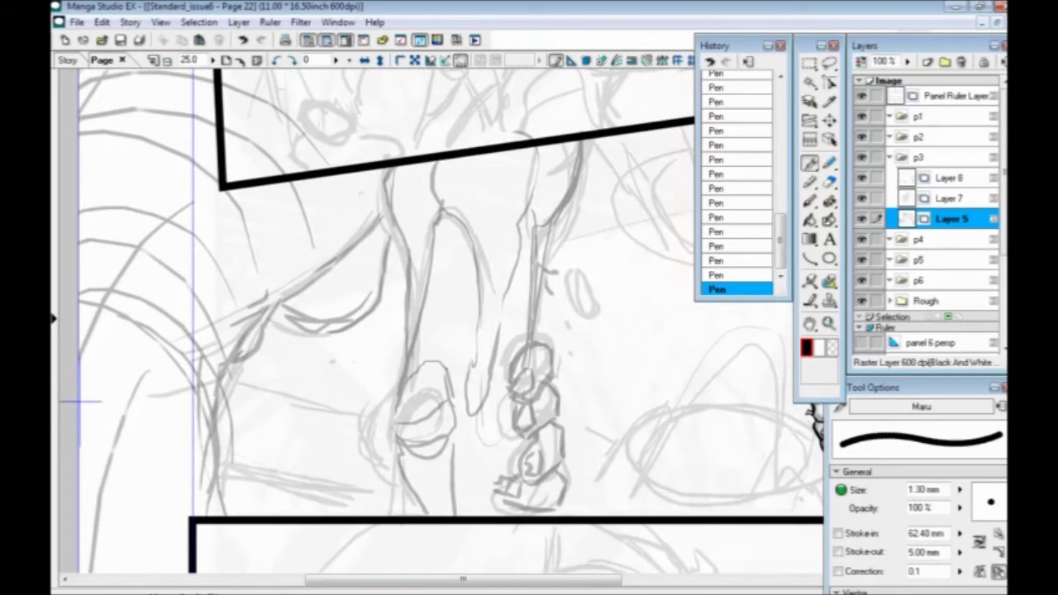
drag(409, 323, 382, 345)
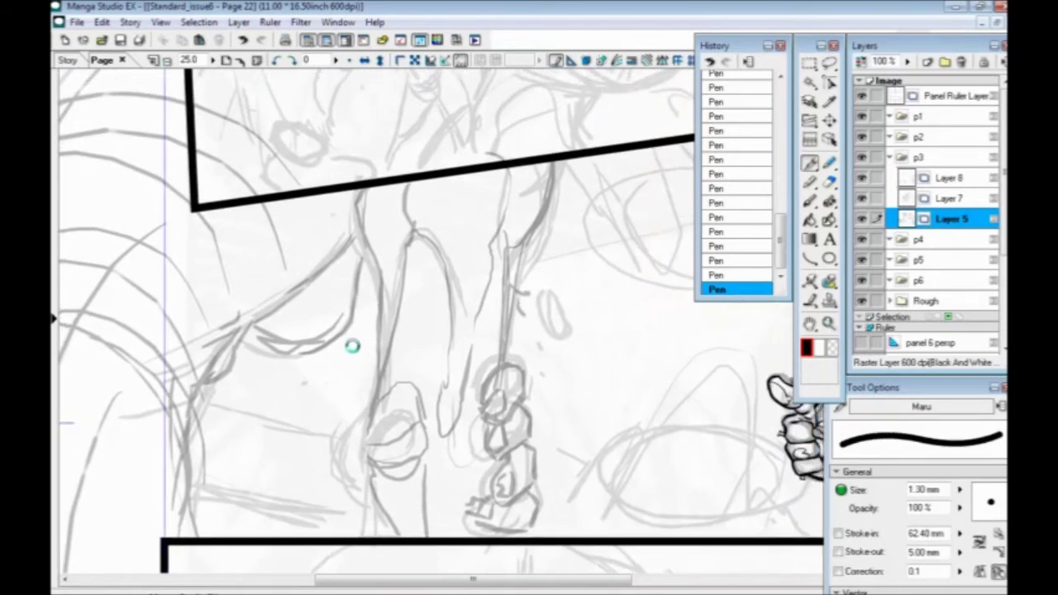
key(ctrl+s)
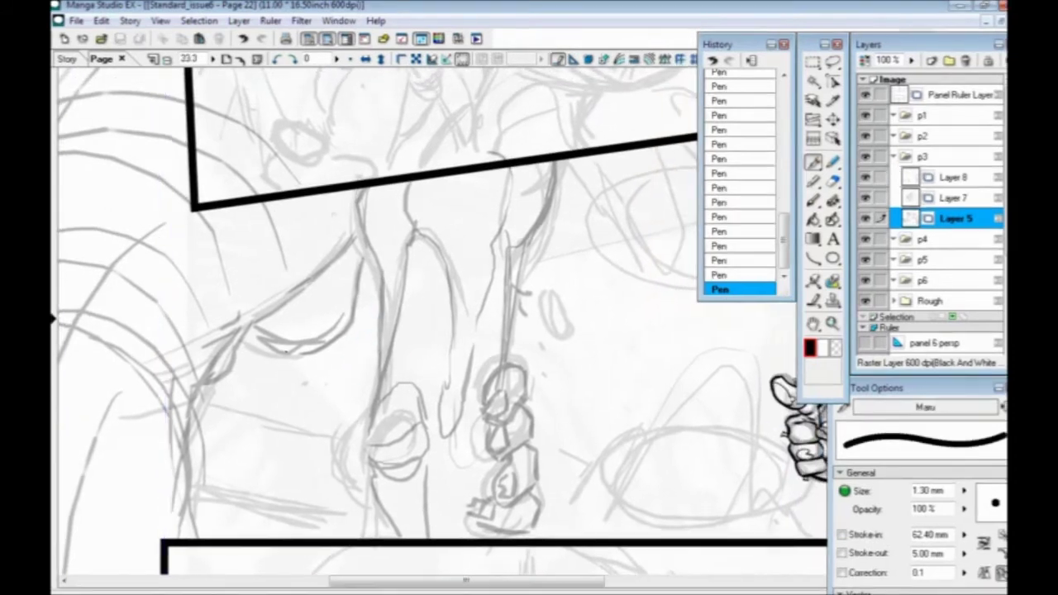
Step: Ink the contours around the foreground limb's bulging joint over the rough, with short hatch marks above and below it
key(ctrl+plus)
drag(329, 444, 358, 303)
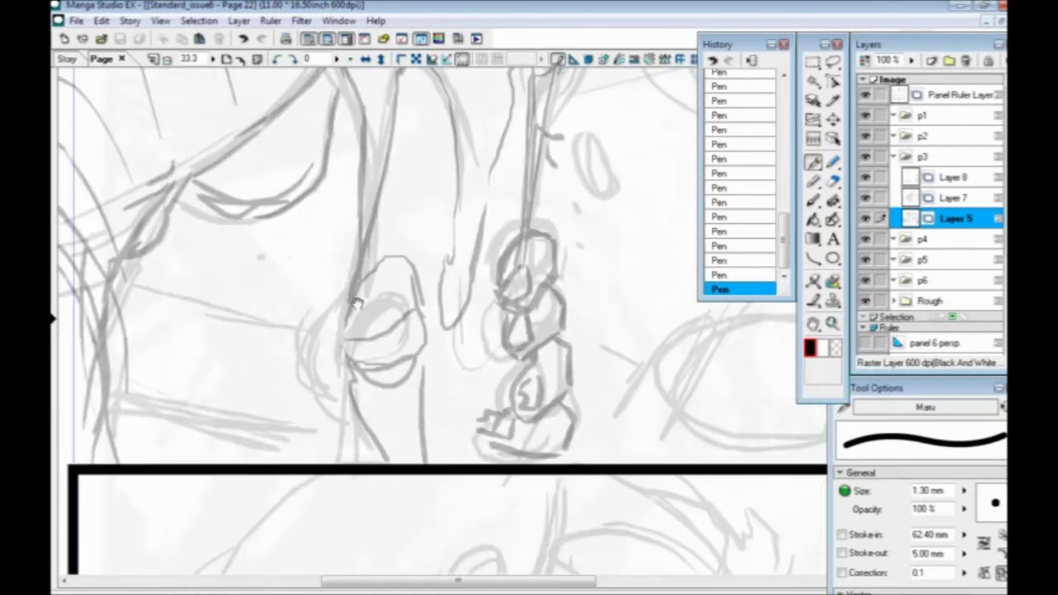
mouse_move(347, 381)
mouse_down()
mouse_move(373, 439)
mouse_move(350, 396)
mouse_move(354, 339)
mouse_move(411, 228)
mouse_up()
drag(332, 365, 309, 333)
mouse_move(399, 292)
mouse_down()
mouse_move(406, 325)
mouse_move(389, 448)
mouse_up()
drag(395, 449, 390, 461)
drag(337, 325, 321, 430)
drag(381, 384, 384, 386)
drag(381, 371, 383, 376)
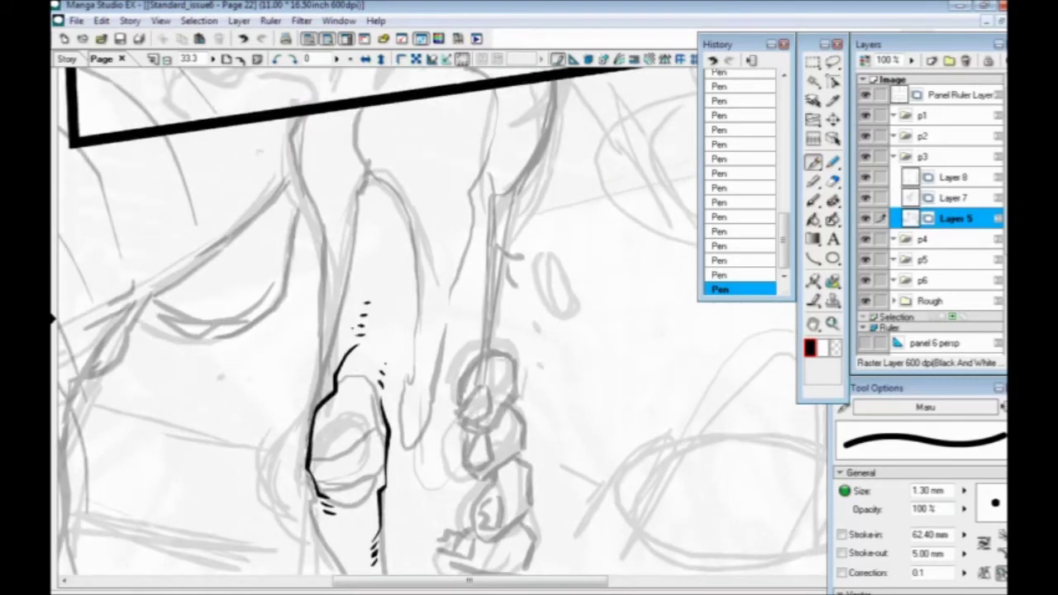
Step: Ink the limb's long outer contour past the joint down to the panel's lower border
mouse_move(325, 384)
mouse_down()
mouse_move(321, 413)
mouse_move(329, 395)
mouse_up()
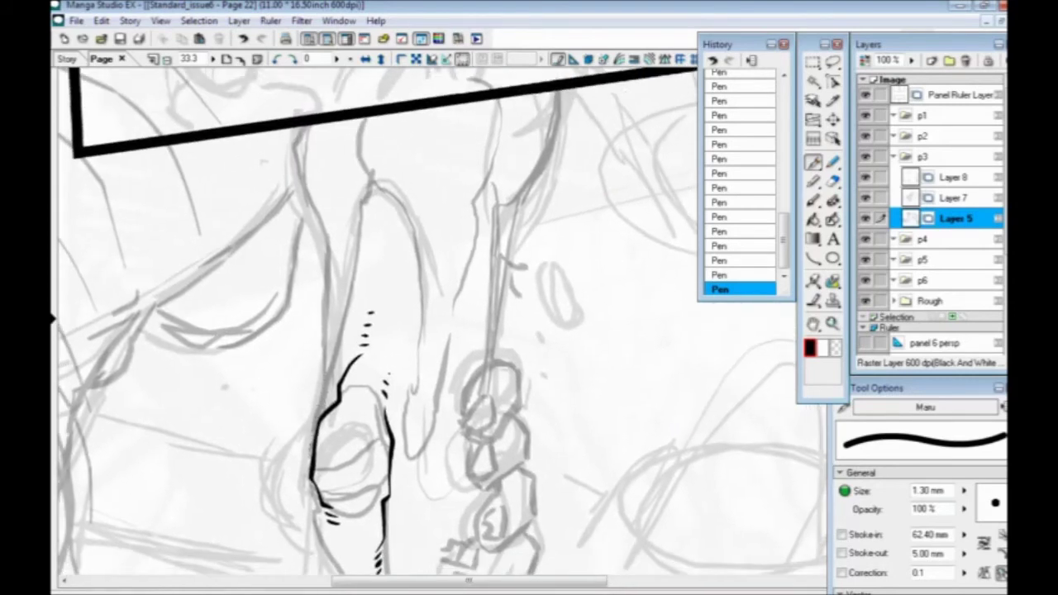
mouse_move(311, 459)
mouse_down()
mouse_move(307, 424)
mouse_move(339, 343)
mouse_move(356, 240)
mouse_up()
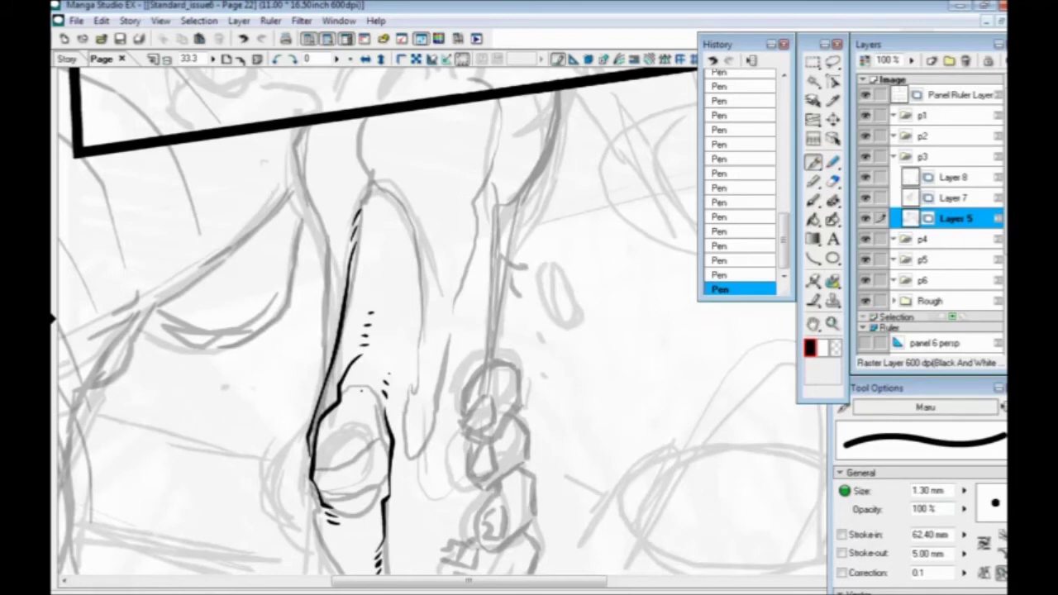
mouse_move(306, 475)
mouse_down()
mouse_move(312, 291)
mouse_move(314, 417)
mouse_up()
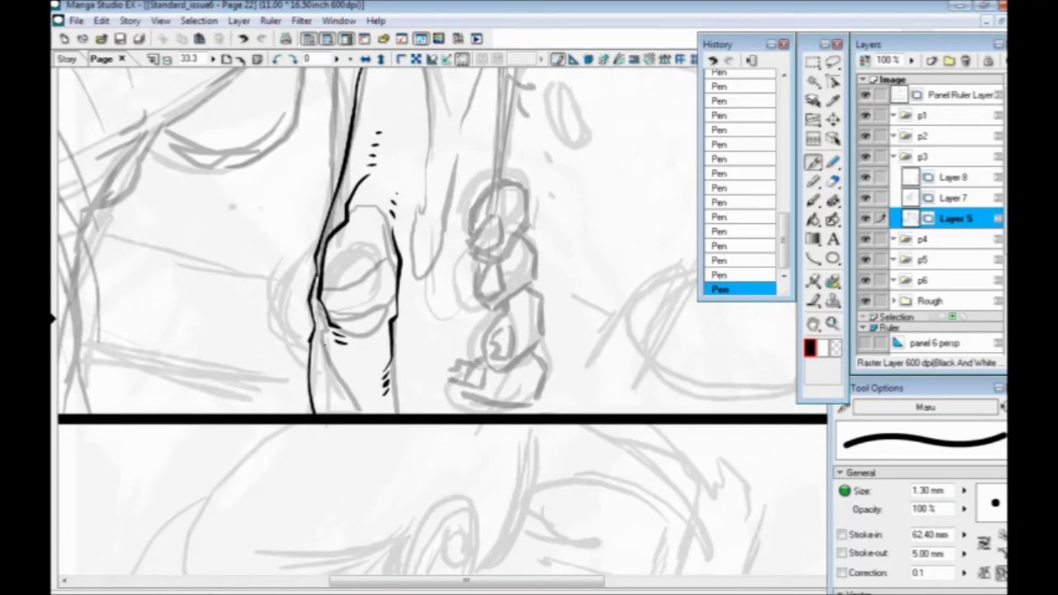
Step: Ink the tapering pointed form beside the limb, redoing rejected strokes and adding short hatches along its edge
drag(411, 201, 397, 383)
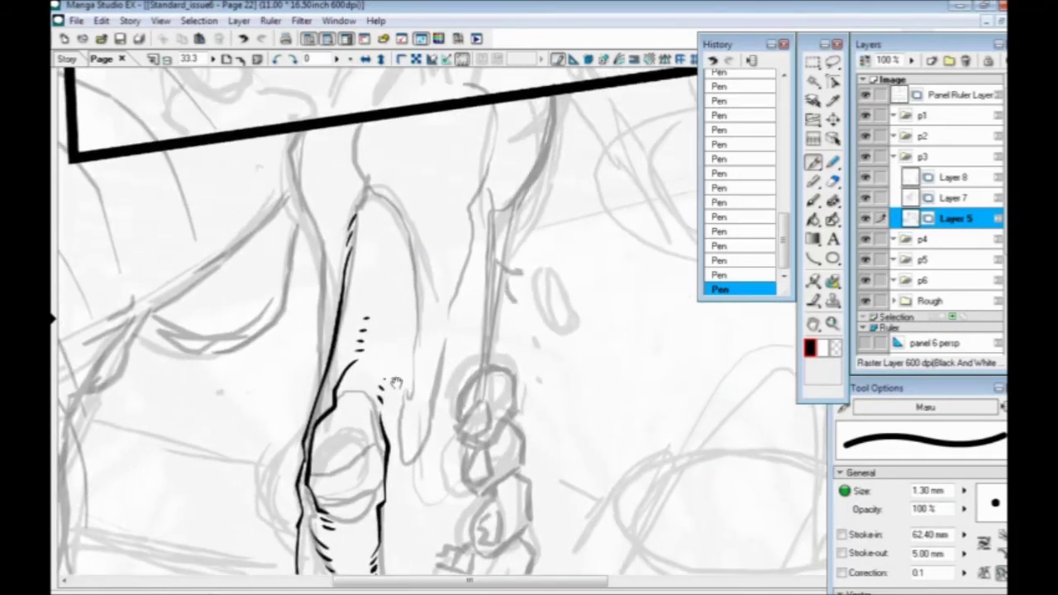
mouse_move(445, 346)
mouse_down()
mouse_move(425, 443)
mouse_move(401, 468)
mouse_move(399, 421)
mouse_up()
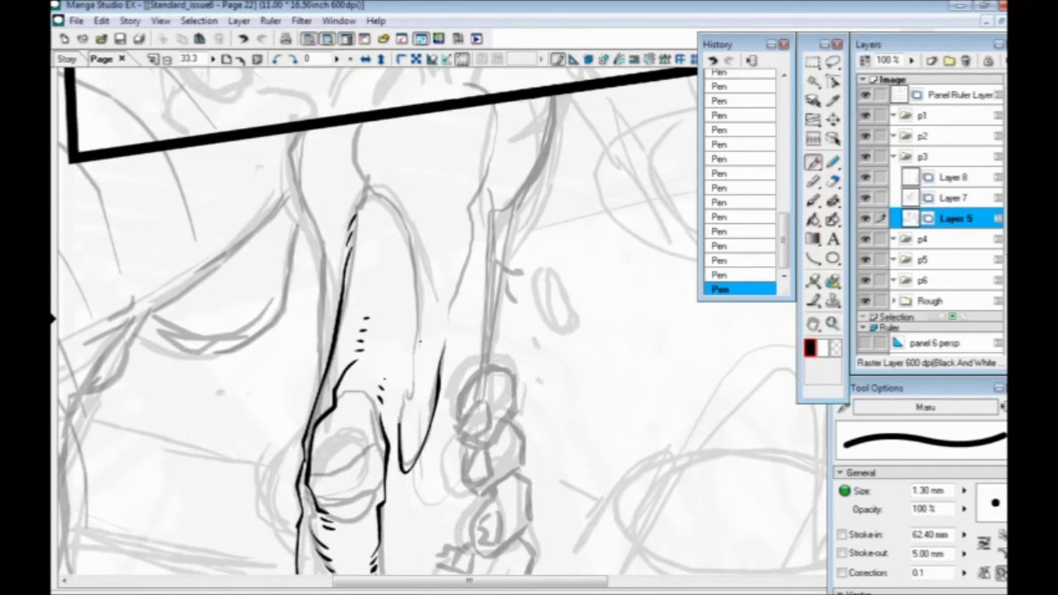
key(ctrl+z)
mouse_move(496, 106)
mouse_down()
mouse_move(414, 447)
mouse_move(422, 290)
mouse_move(396, 210)
mouse_move(347, 129)
mouse_up()
key(ctrl+z)
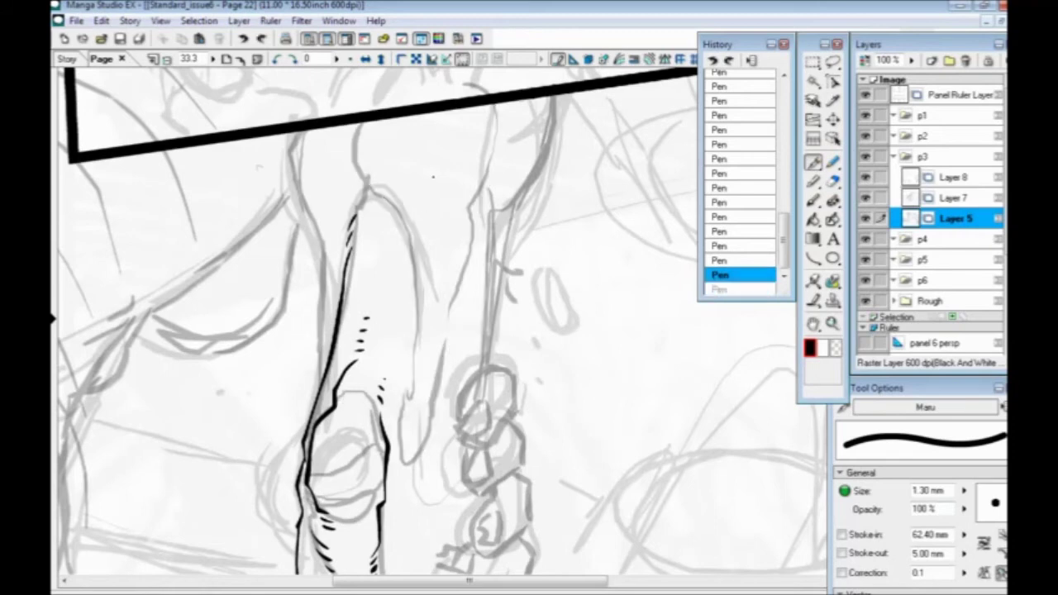
mouse_move(489, 165)
mouse_down()
mouse_move(428, 434)
mouse_move(396, 417)
mouse_move(414, 274)
mouse_up()
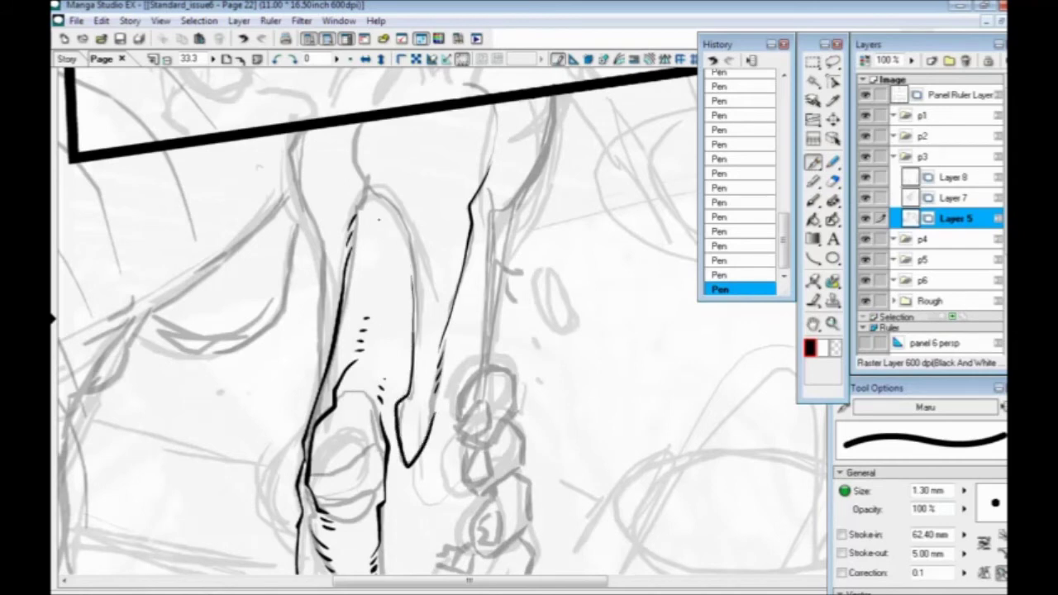
Step: Ink the foreground limb's upper contours and hatches below the slanted border, and check the line art with the rough hidden
drag(352, 137, 362, 169)
mouse_move(362, 172)
mouse_down()
mouse_move(388, 199)
mouse_move(412, 248)
mouse_up()
drag(350, 192, 344, 219)
mouse_move(291, 138)
mouse_down()
mouse_move(291, 168)
mouse_move(327, 297)
mouse_move(322, 382)
mouse_up()
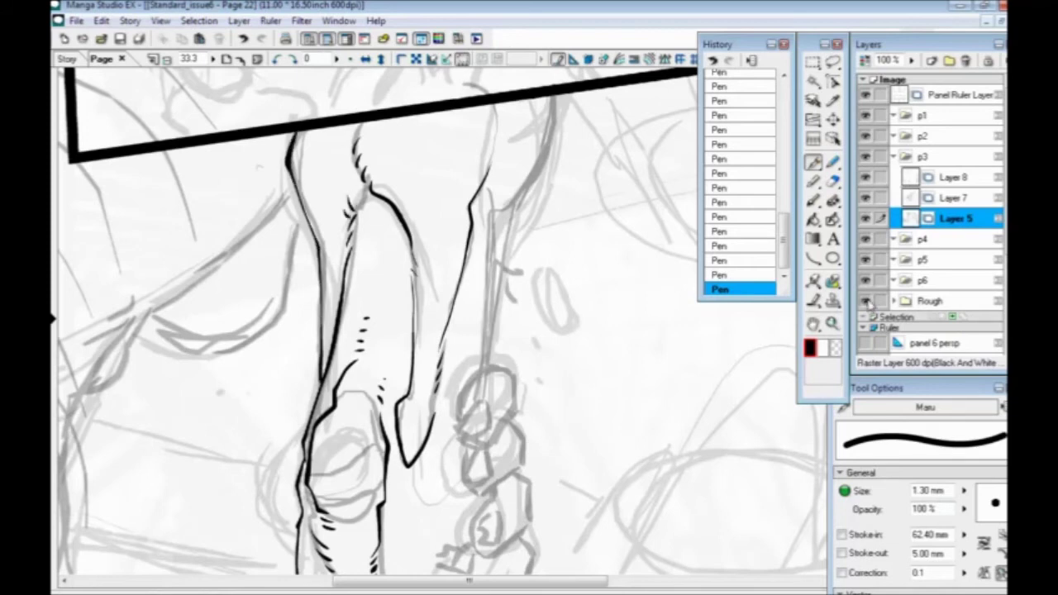
click(866, 300)
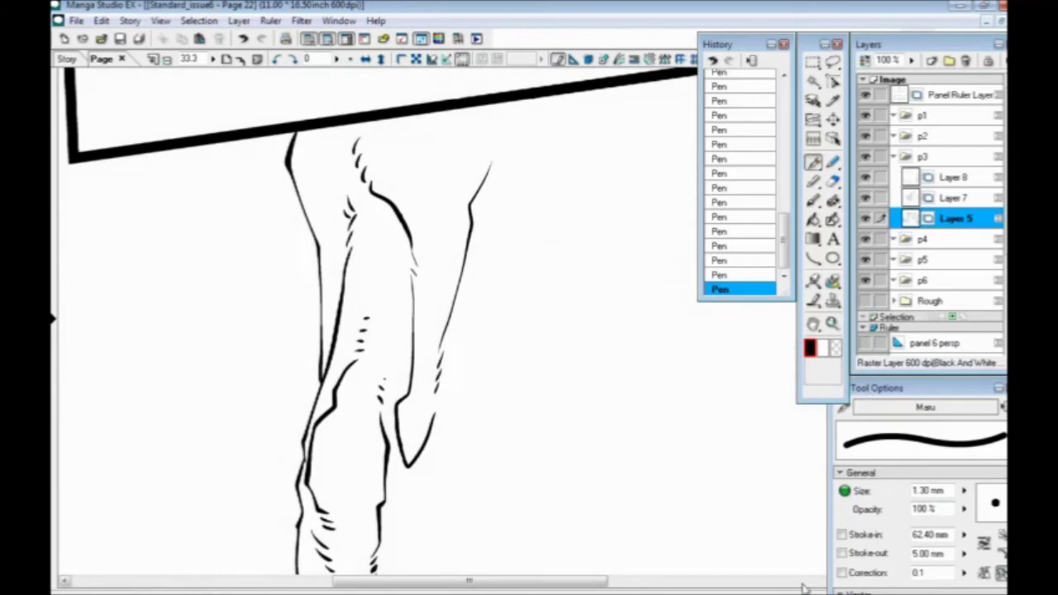
key(ctrl+minus)
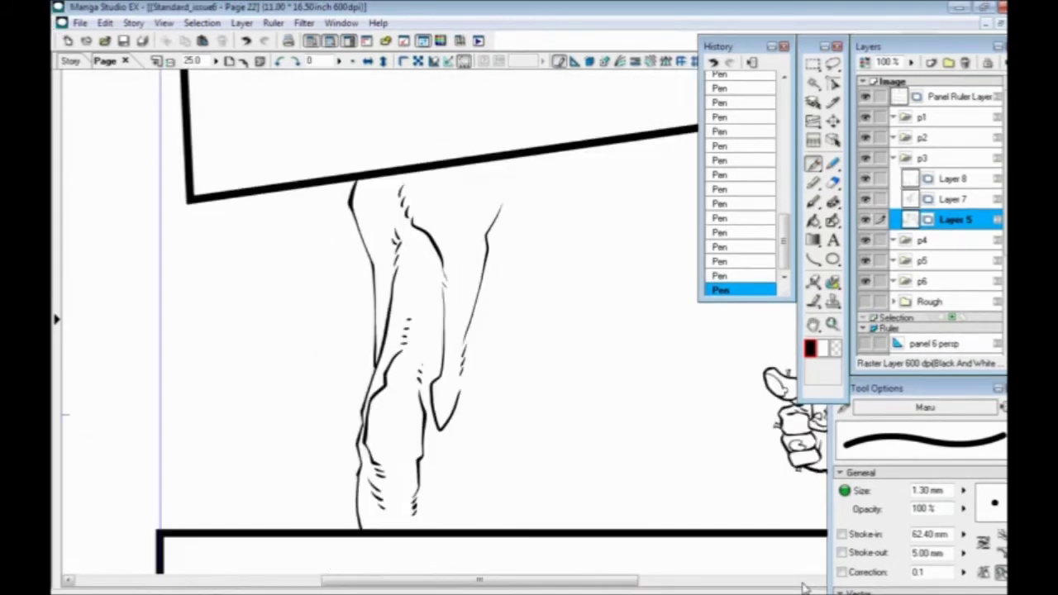
key(ctrl+plus)
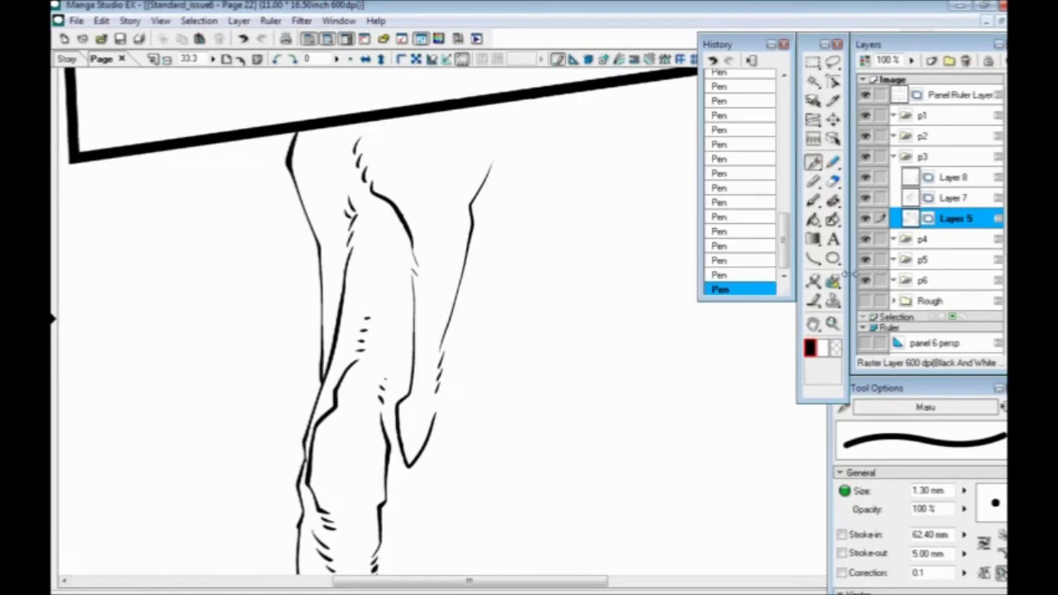
click(866, 301)
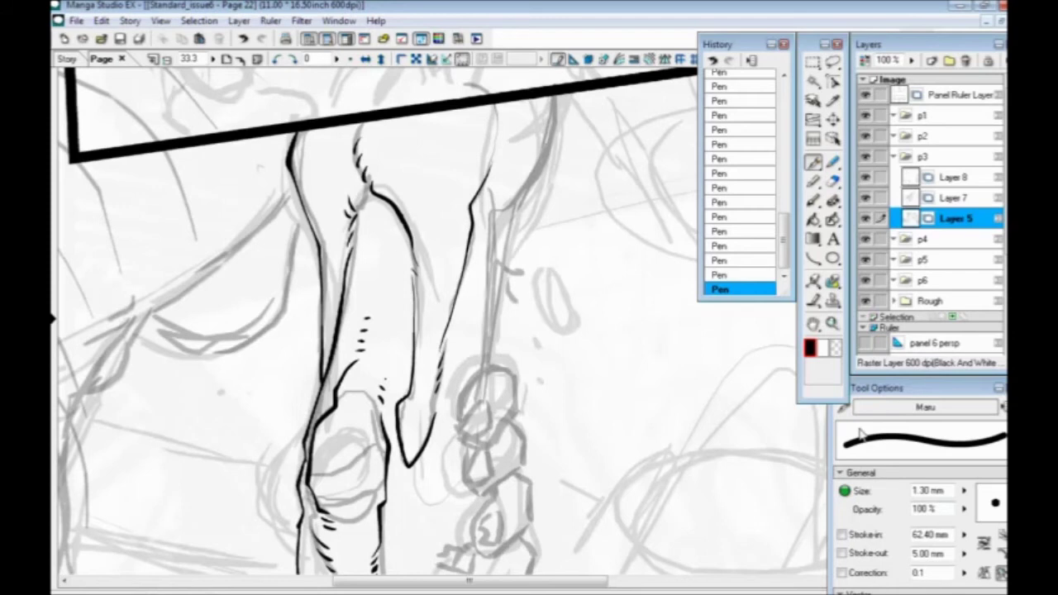
Step: Extend the pointed form's edge up to the slanted border and ink the curved bulge beside it
drag(435, 268, 390, 329)
drag(446, 216, 449, 167)
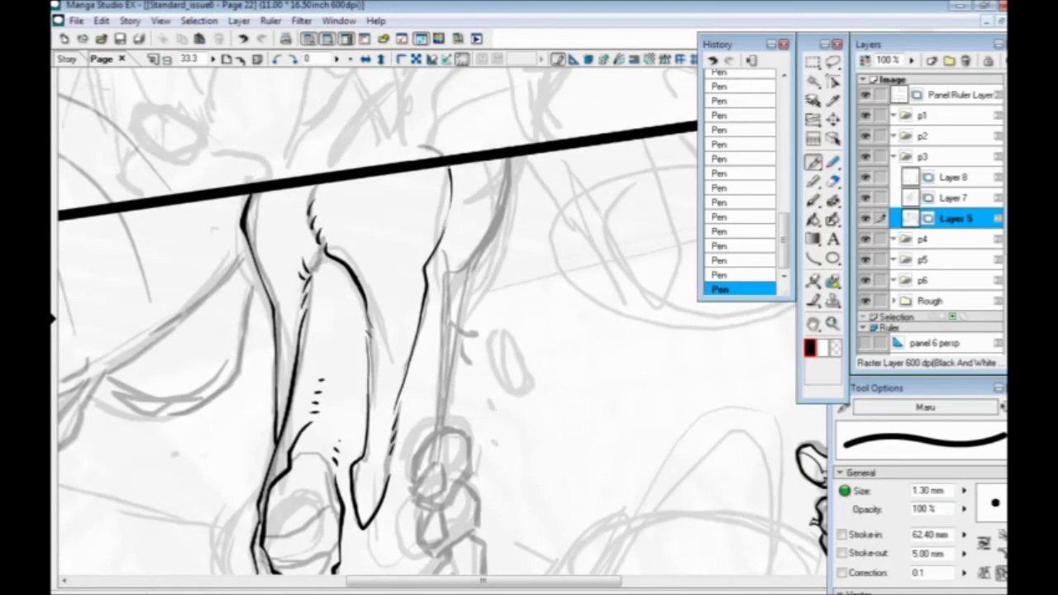
mouse_move(513, 154)
mouse_down()
mouse_move(503, 238)
mouse_move(462, 277)
mouse_up()
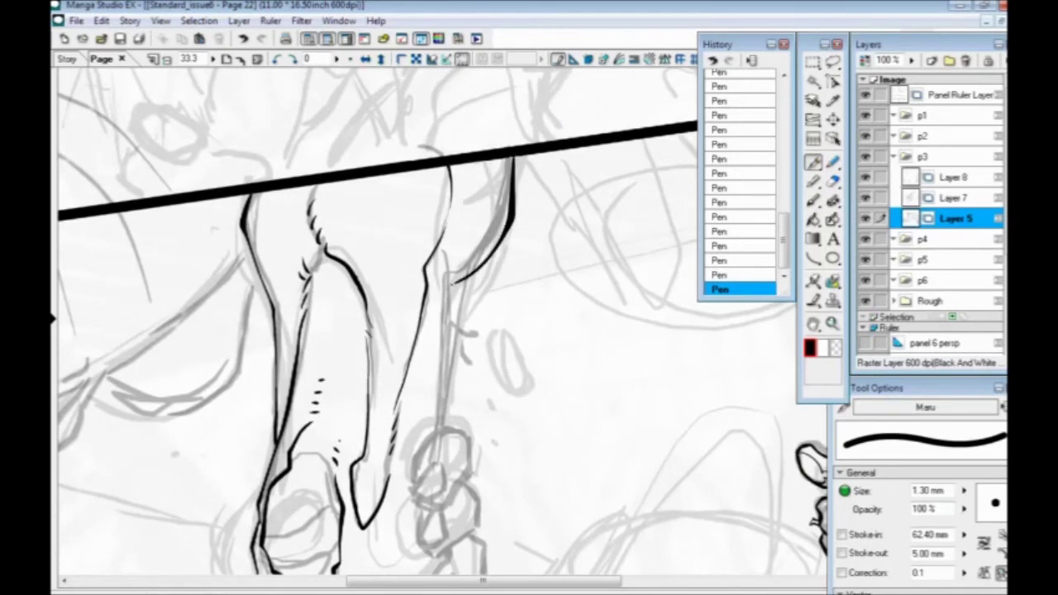
Step: Rotate the canvas to -75 degrees and ink the outlines of the four curled fingers over the rough
scroll(364, 331, down, 3)
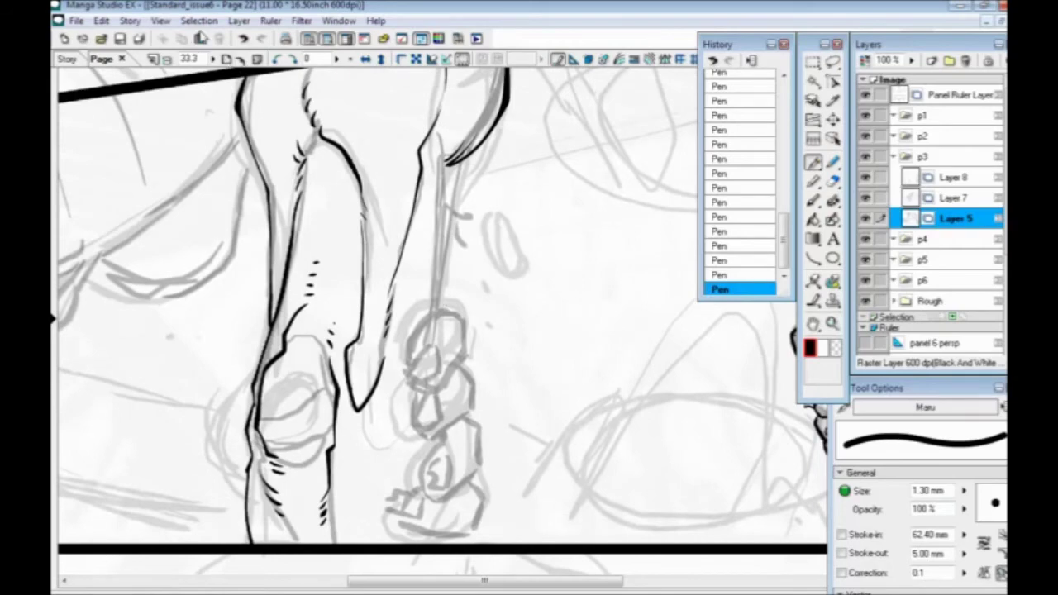
click(277, 59)
click(278, 58)
click(278, 59)
click(277, 59)
click(278, 58)
drag(440, 337, 371, 271)
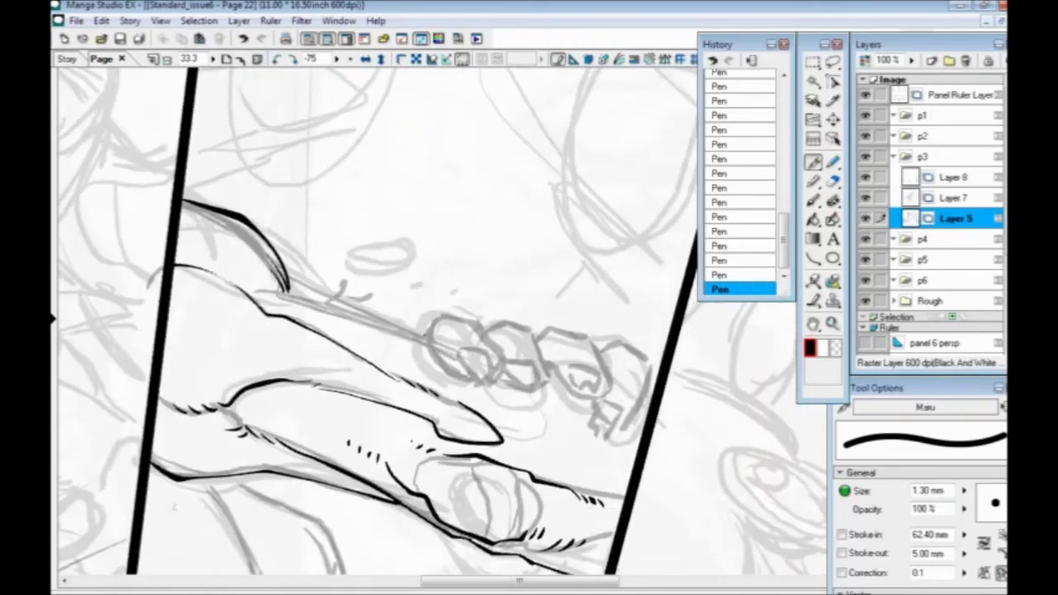
mouse_move(421, 334)
mouse_down()
mouse_move(437, 316)
mouse_move(459, 318)
mouse_move(510, 360)
mouse_move(463, 379)
mouse_move(436, 333)
mouse_move(515, 324)
mouse_move(550, 383)
mouse_move(512, 385)
mouse_up()
mouse_move(536, 345)
mouse_down()
mouse_move(549, 328)
mouse_move(600, 349)
mouse_move(615, 395)
mouse_move(561, 389)
mouse_move(545, 359)
mouse_move(625, 346)
mouse_move(642, 380)
mouse_move(615, 435)
mouse_move(592, 404)
mouse_up()
drag(377, 360, 380, 377)
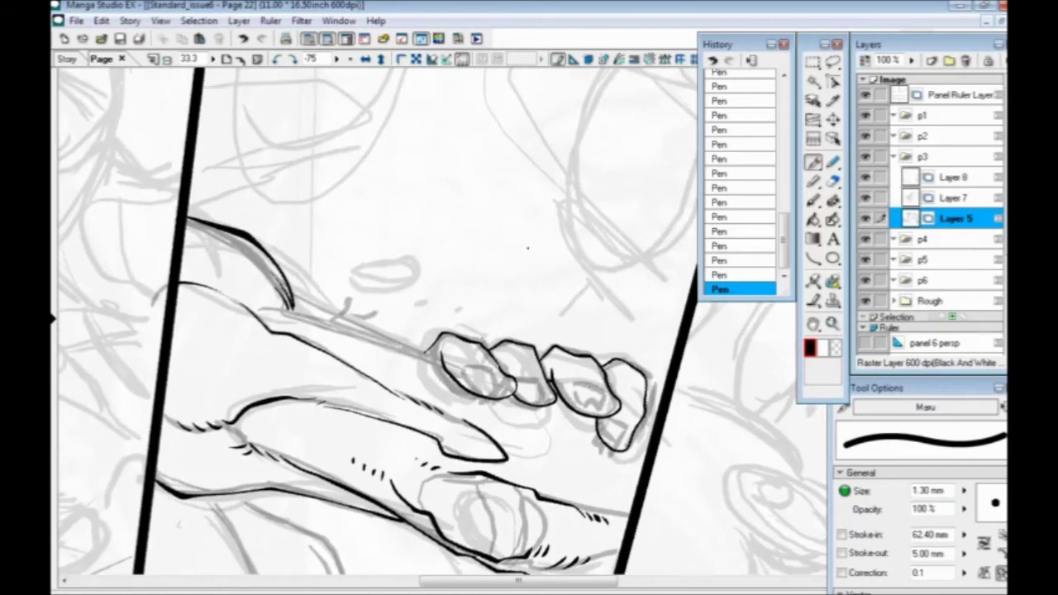
Step: Make Layer 7 active and draw the small red detail shapes on the curled fingers, redoing rejected strokes
click(949, 199)
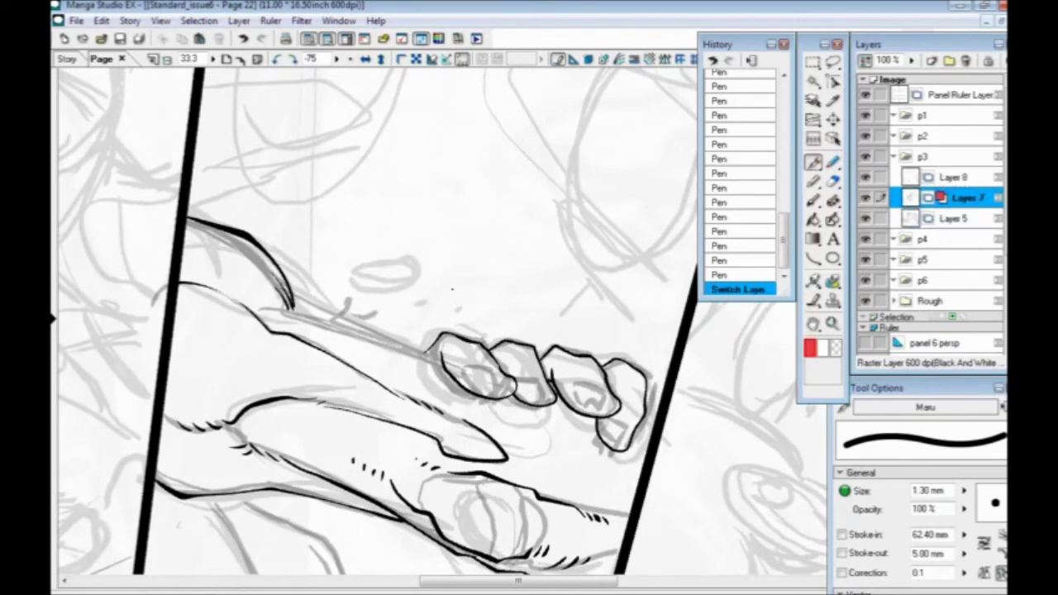
drag(465, 366, 486, 382)
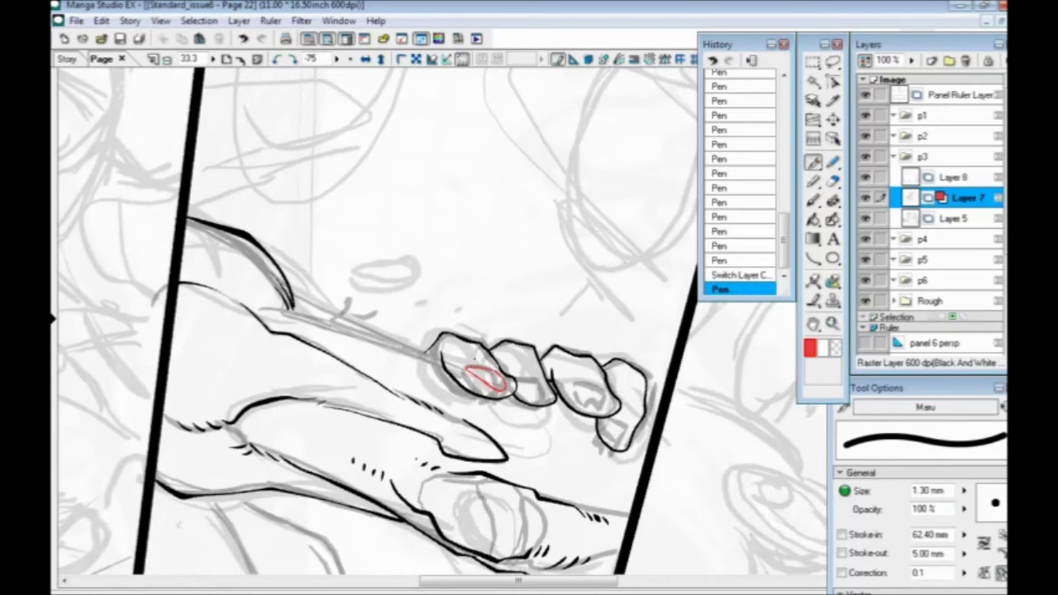
key(ctrl+z)
mouse_move(499, 370)
mouse_down()
mouse_move(464, 372)
mouse_move(509, 392)
mouse_move(501, 367)
mouse_move(545, 389)
mouse_move(547, 420)
mouse_move(527, 403)
mouse_move(608, 400)
mouse_move(620, 420)
mouse_move(610, 426)
mouse_up()
key(ctrl+z)
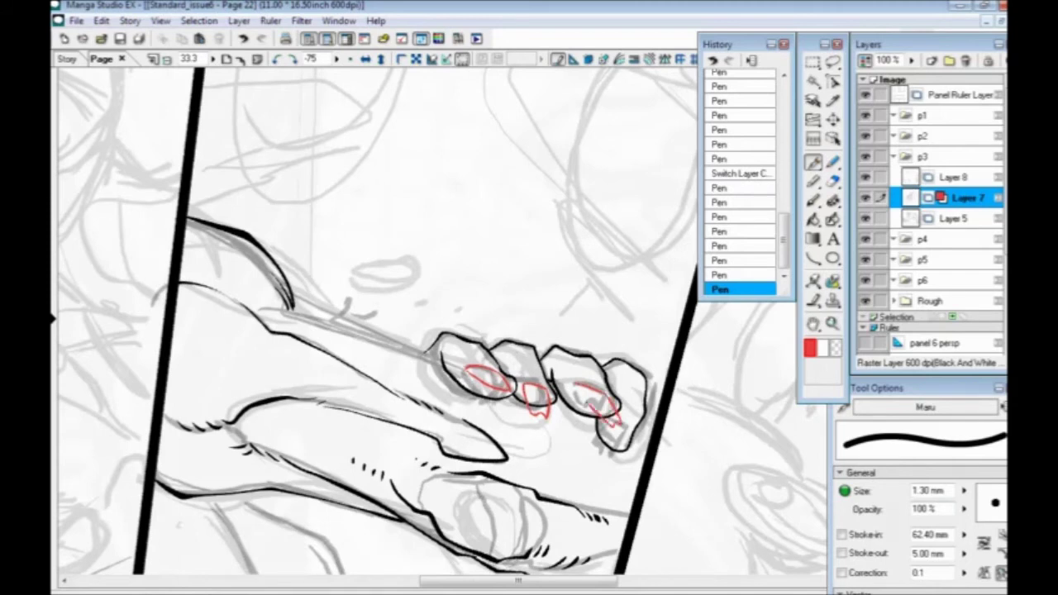
drag(577, 392, 577, 385)
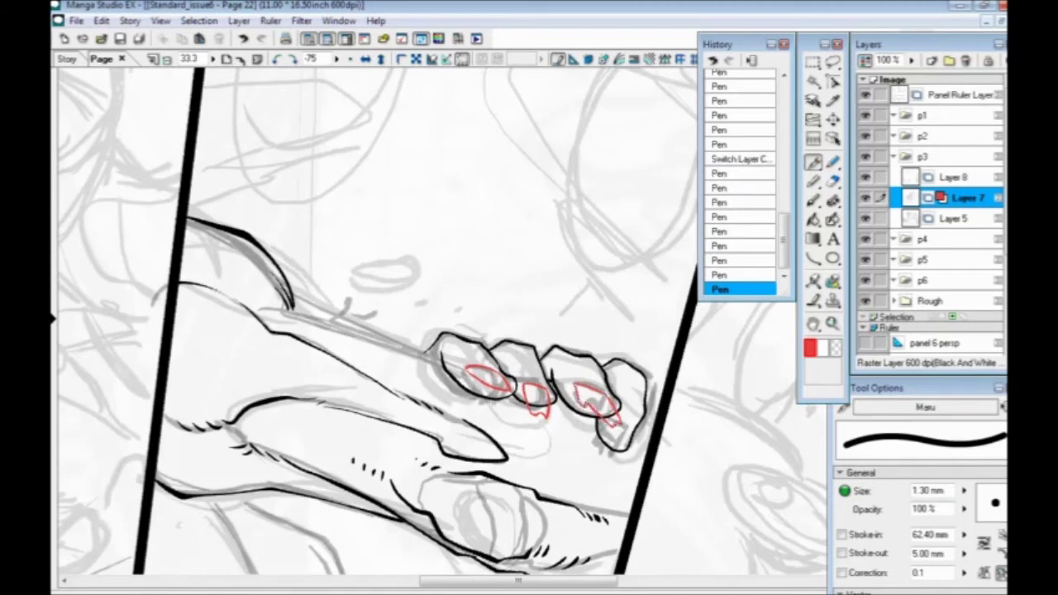
Step: Complete the red fingertip detail on the fourth curled finger and erase the overlapping finger outlines on Layer 5
mouse_move(617, 422)
mouse_down()
mouse_move(625, 430)
mouse_move(610, 459)
mouse_move(595, 448)
mouse_move(605, 424)
mouse_up()
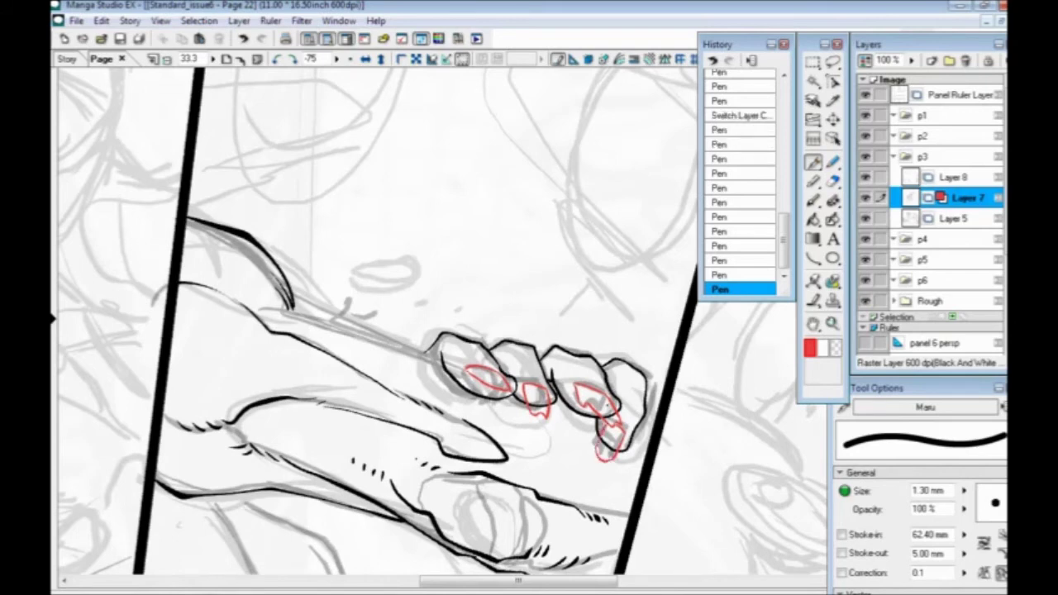
click(942, 220)
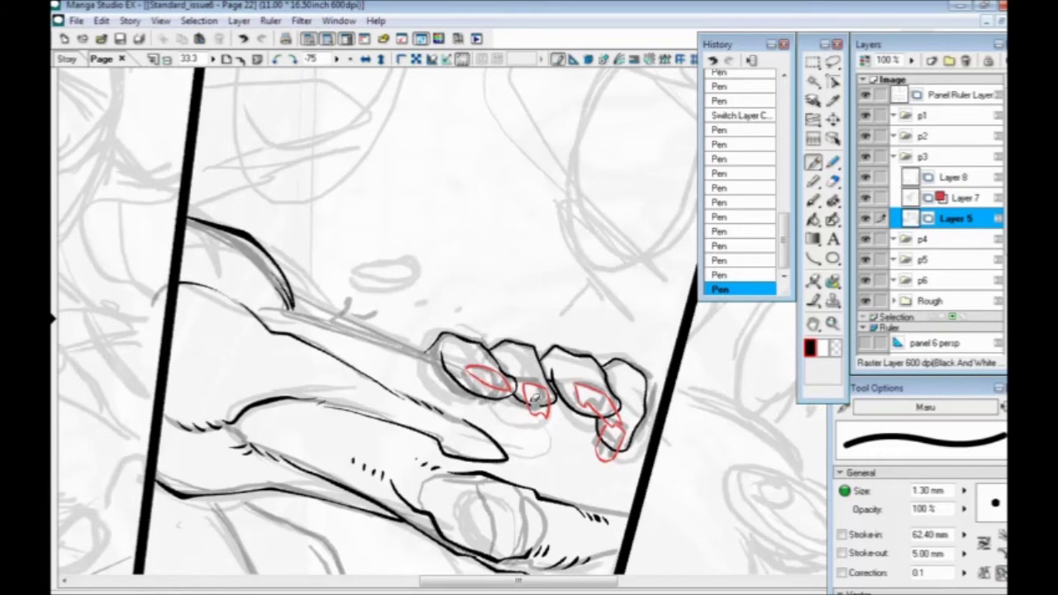
drag(541, 409, 545, 395)
drag(608, 413, 615, 408)
drag(615, 358, 612, 361)
Step: Return Layer 7 from red to black display, reset the canvas rotation to 0 degrees and ink the limb's outer edge down to the curled fingers
click(957, 198)
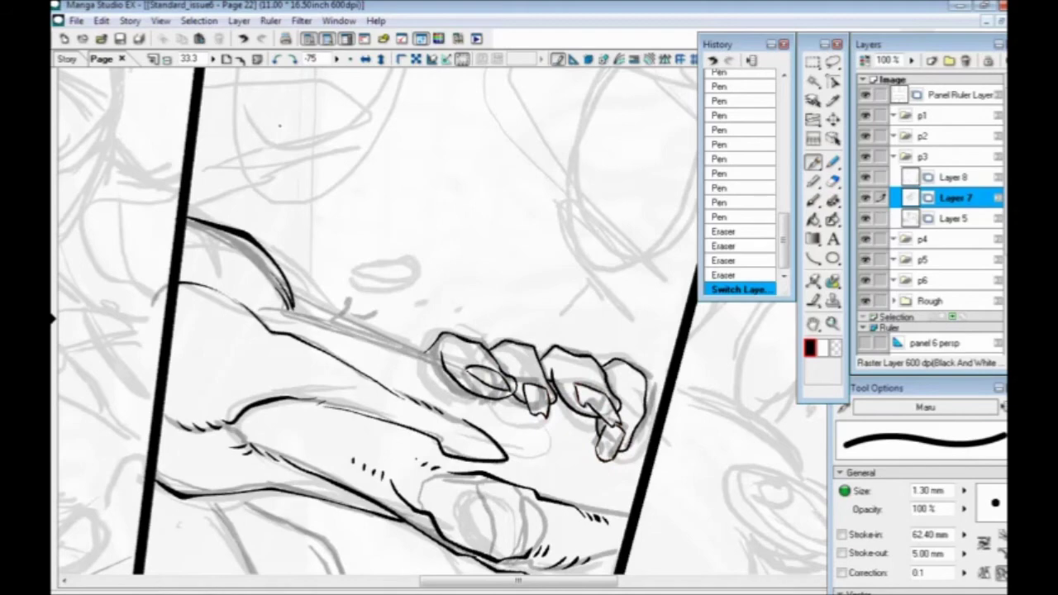
click(294, 60)
click(293, 59)
click(293, 60)
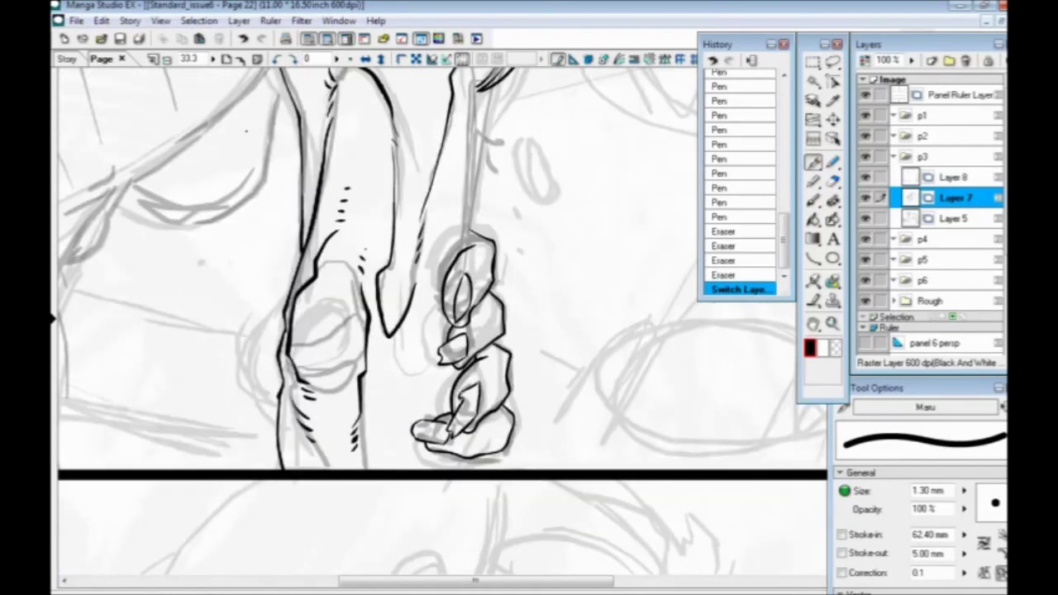
drag(327, 358, 326, 448)
mouse_move(434, 323)
mouse_down()
mouse_move(462, 374)
mouse_move(499, 344)
mouse_move(519, 226)
mouse_up()
mouse_move(409, 497)
mouse_down()
mouse_move(426, 439)
mouse_move(419, 469)
mouse_up()
key(ctrl+z)
mouse_move(496, 366)
mouse_down()
mouse_move(517, 213)
mouse_move(501, 171)
mouse_up()
scroll(442, 327, down, 5)
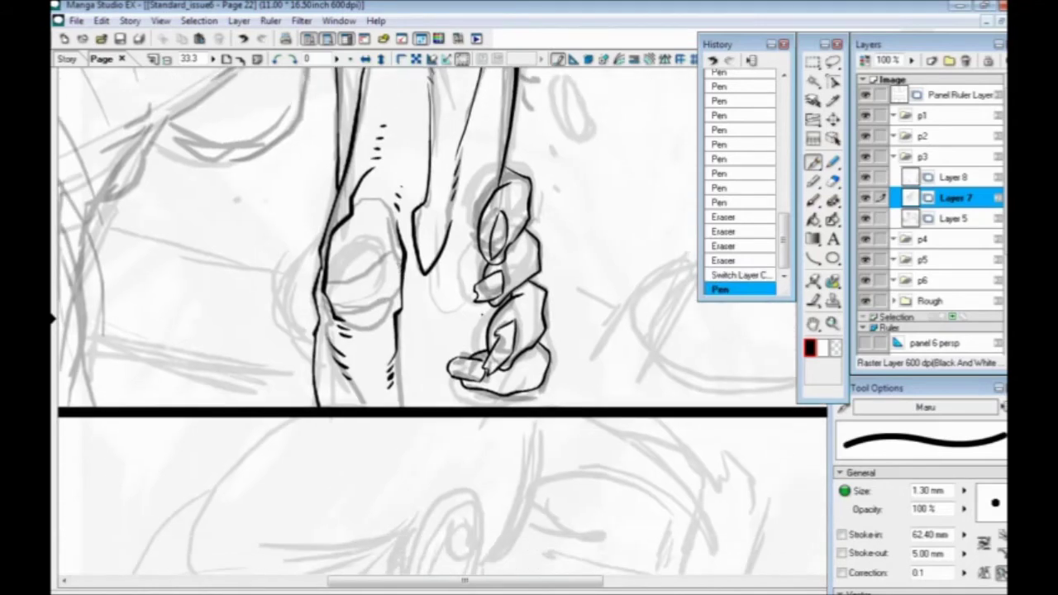
Step: Ink the short line below the lowest finger and the palm contours beside the fingers down to the lower panel border
drag(492, 393, 492, 407)
mouse_move(272, 360)
mouse_down()
mouse_move(284, 473)
mouse_move(294, 386)
mouse_move(357, 426)
mouse_up()
scroll(442, 327, up, 3)
scroll(442, 327, down, 1)
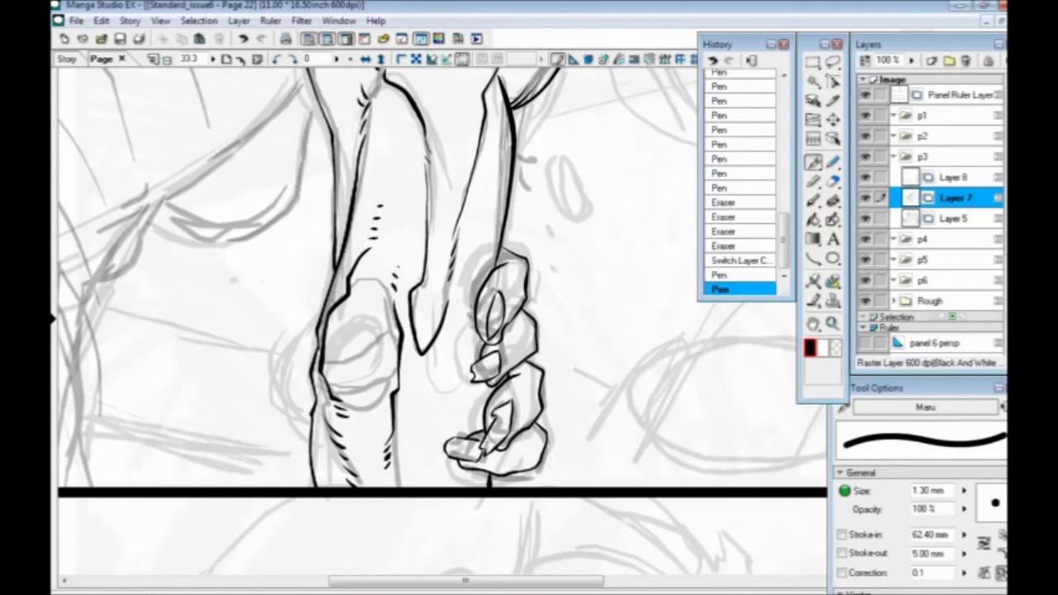
mouse_move(467, 302)
mouse_down()
mouse_move(450, 365)
mouse_move(431, 386)
mouse_move(425, 446)
mouse_move(446, 488)
mouse_up()
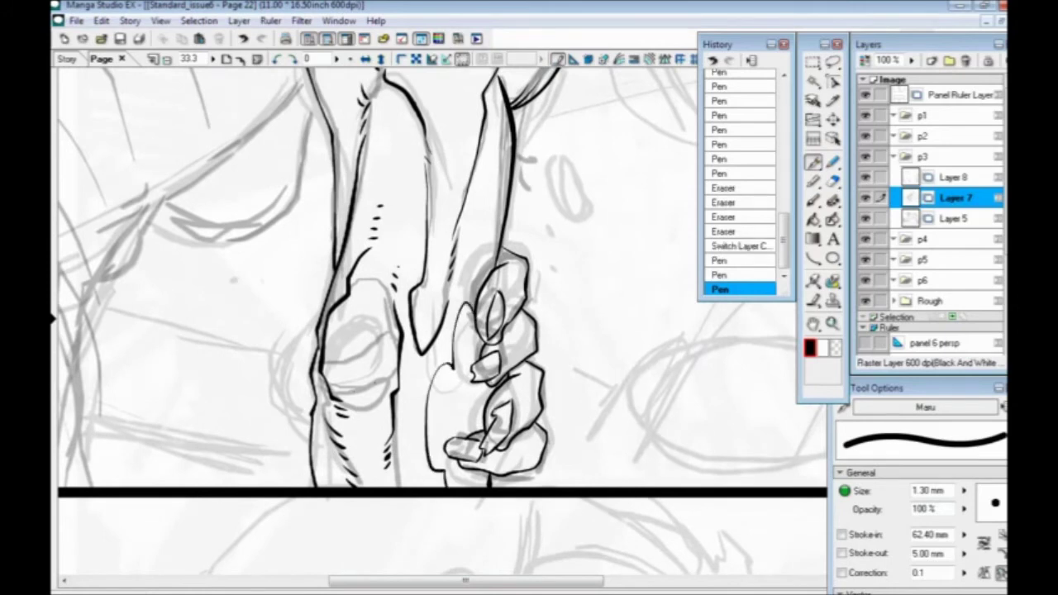
drag(316, 413, 329, 499)
drag(421, 419, 373, 311)
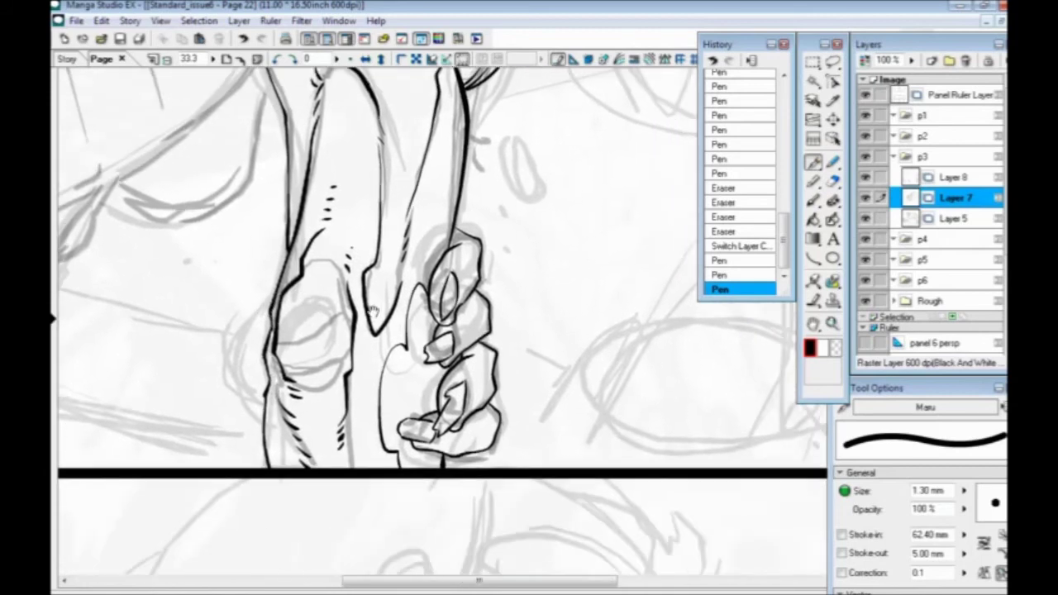
scroll(386, 382, up, 1)
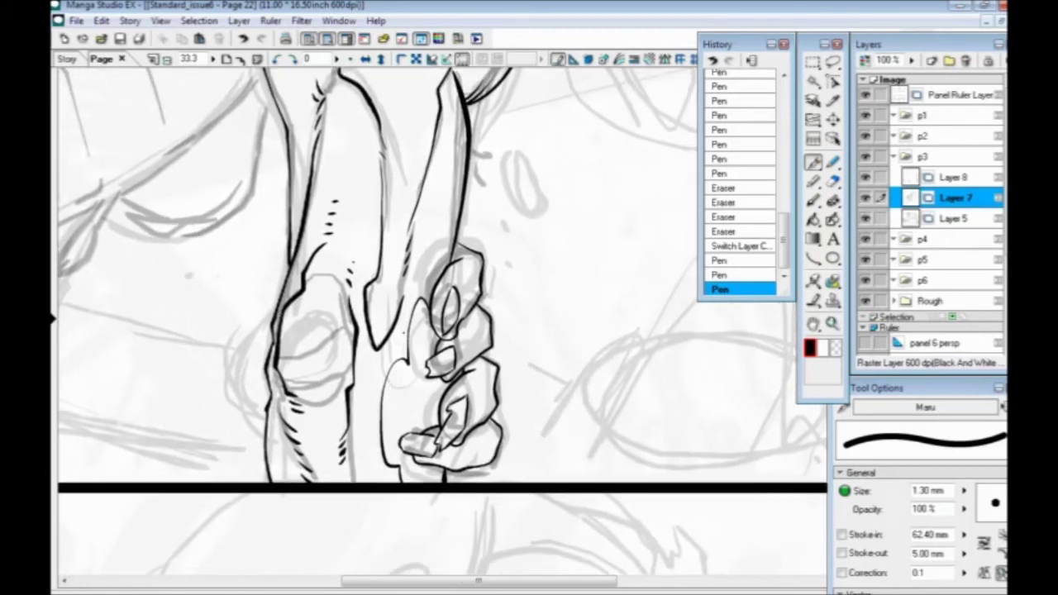
Step: Draw small oval shapes and jagged splatter edges along the limb above the curled fingers, and save the page
drag(399, 339, 405, 334)
drag(403, 331, 397, 446)
mouse_move(461, 273)
mouse_down()
mouse_move(437, 283)
mouse_move(437, 381)
mouse_move(420, 404)
mouse_move(463, 296)
mouse_move(491, 307)
mouse_move(467, 343)
mouse_move(469, 369)
mouse_up()
drag(462, 307, 463, 334)
drag(315, 341, 311, 344)
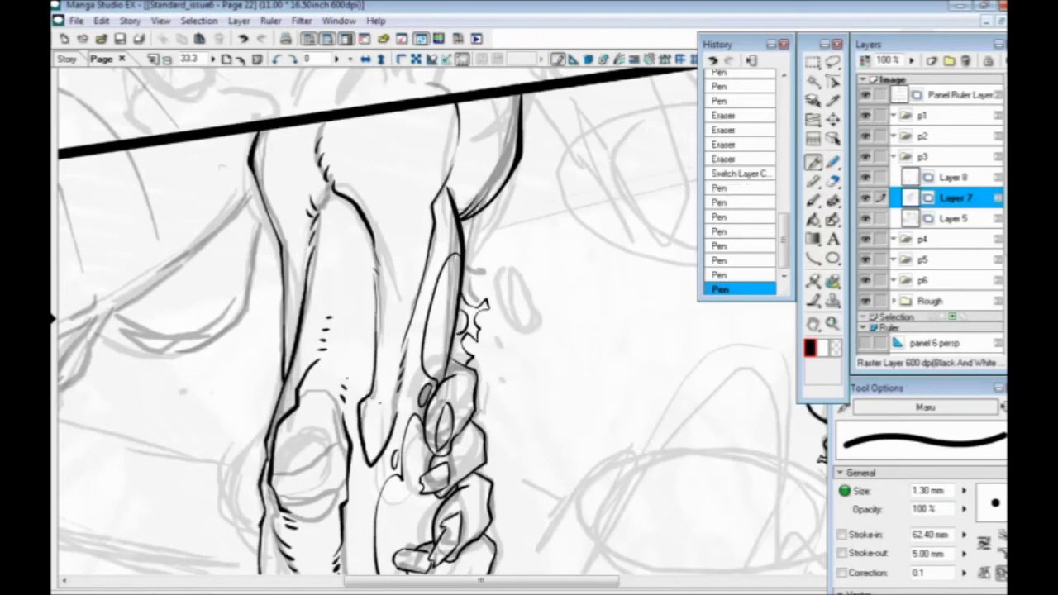
scroll(442, 321, up, 1)
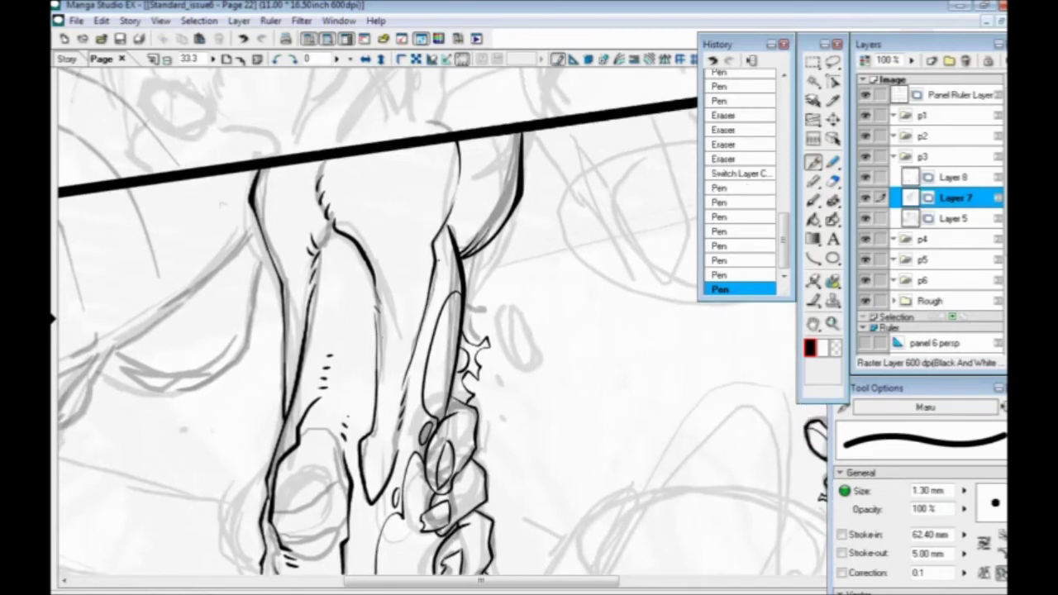
key(ctrl+s)
click(198, 401)
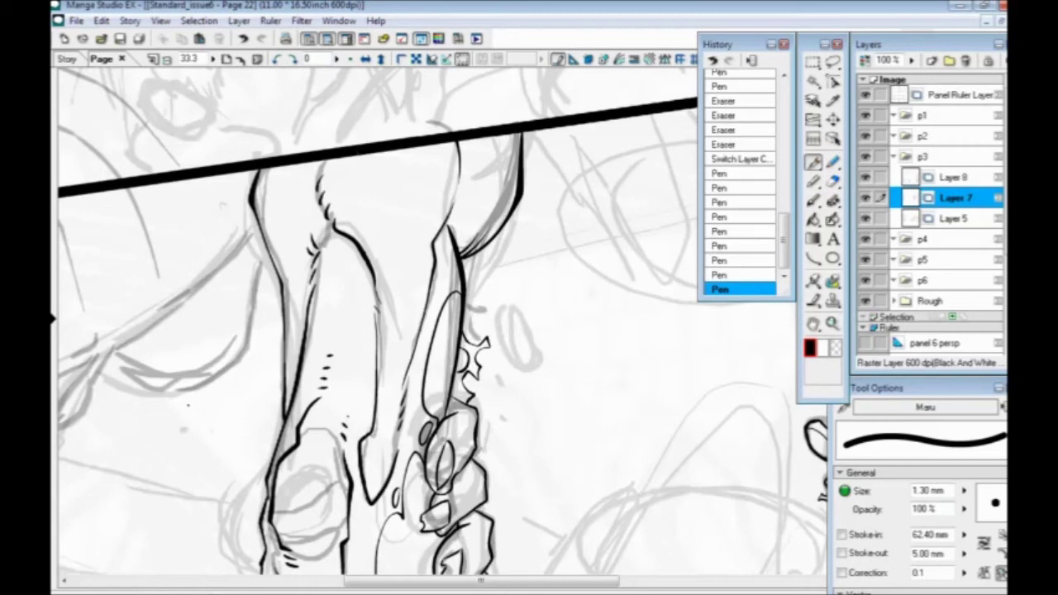
Step: Ink the long sloping contour beside the limb and the hanging curve beneath it, redoing the rejected curve stroke
drag(253, 410, 372, 258)
drag(289, 413, 491, 482)
mouse_move(322, 357)
mouse_down()
mouse_move(456, 369)
mouse_move(514, 412)
mouse_up()
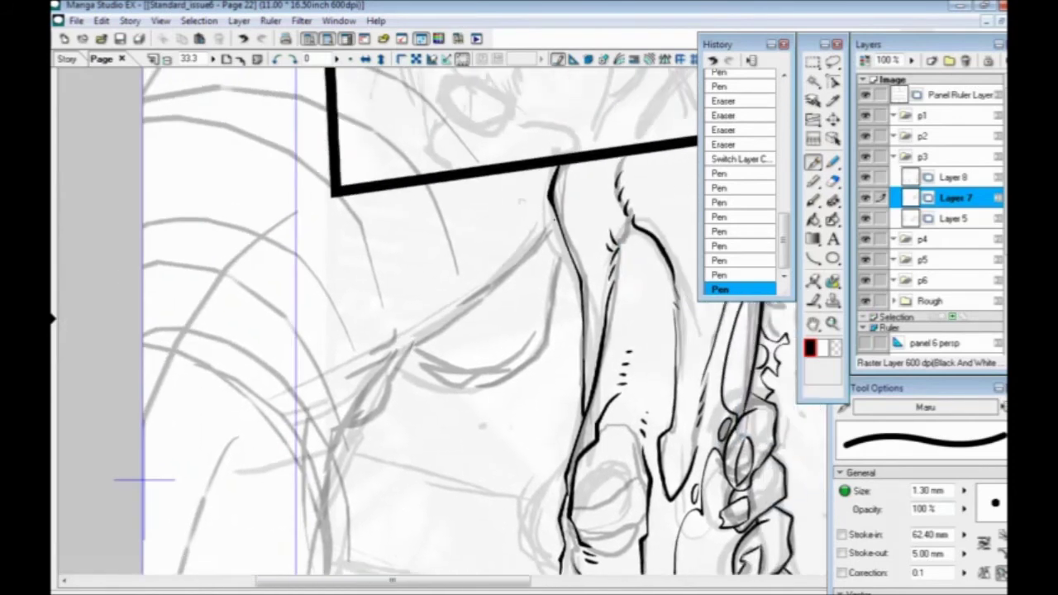
drag(507, 275, 553, 214)
mouse_move(454, 300)
mouse_down()
mouse_move(523, 224)
mouse_move(500, 268)
mouse_move(428, 319)
mouse_move(396, 364)
mouse_up()
mouse_move(633, 173)
mouse_down()
mouse_move(609, 274)
mouse_move(588, 300)
mouse_move(547, 316)
mouse_move(503, 319)
mouse_up()
key(ctrl+z)
mouse_move(633, 171)
mouse_down()
mouse_move(600, 273)
mouse_move(548, 308)
mouse_move(479, 279)
mouse_up()
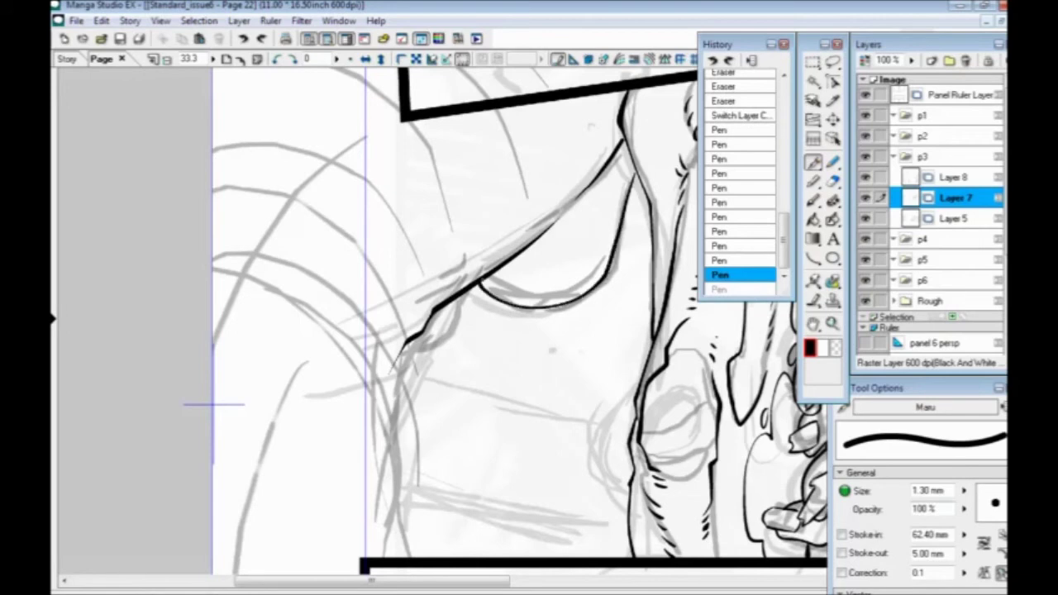
Step: Extend the sloping contour as a jagged outer edge down to panel 3's lower border
drag(432, 320, 374, 416)
mouse_move(265, 467)
mouse_down()
mouse_move(373, 324)
mouse_move(378, 227)
mouse_up()
mouse_move(453, 210)
mouse_down()
mouse_move(461, 276)
mouse_move(440, 415)
mouse_up()
drag(252, 221, 229, 386)
key(ctrl+plus)
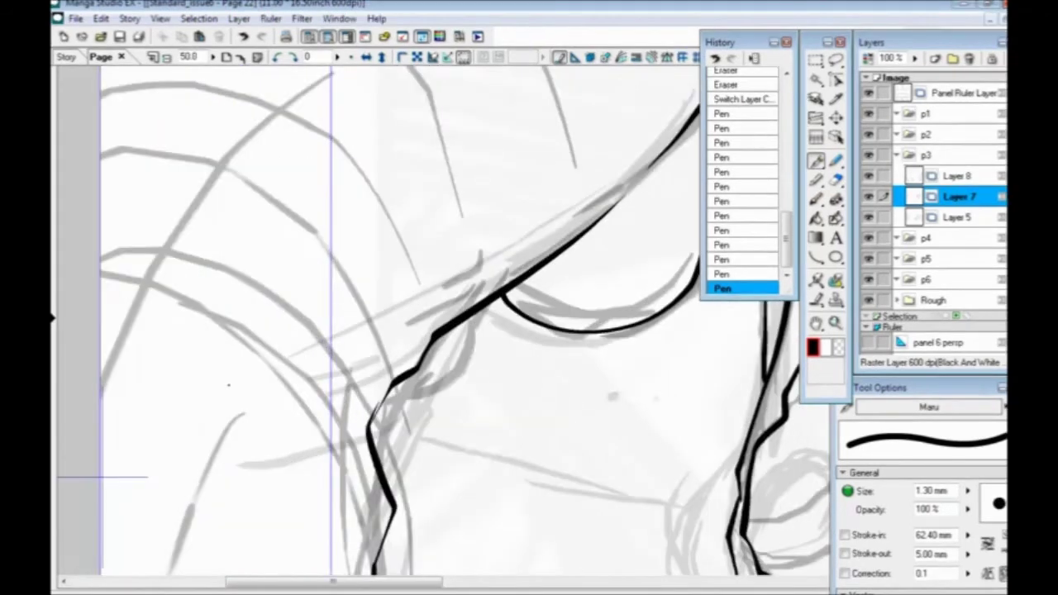
key(ctrl+minus)
key(ctrl+minus)
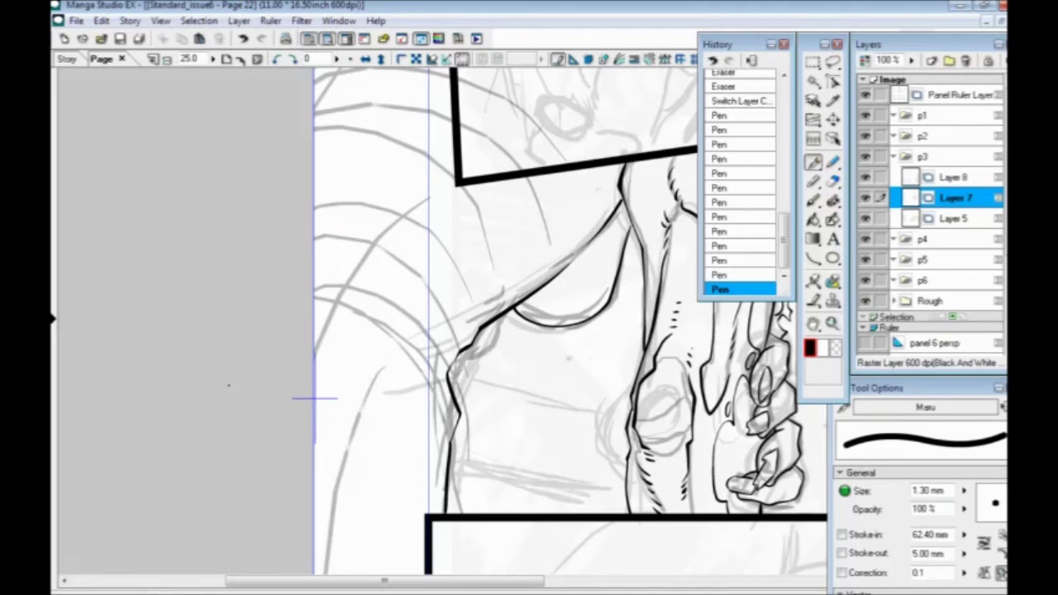
Step: Ink the first pointed hair tufts and curled strokes in the margin beside the upper panel's outer border
drag(349, 286, 201, 502)
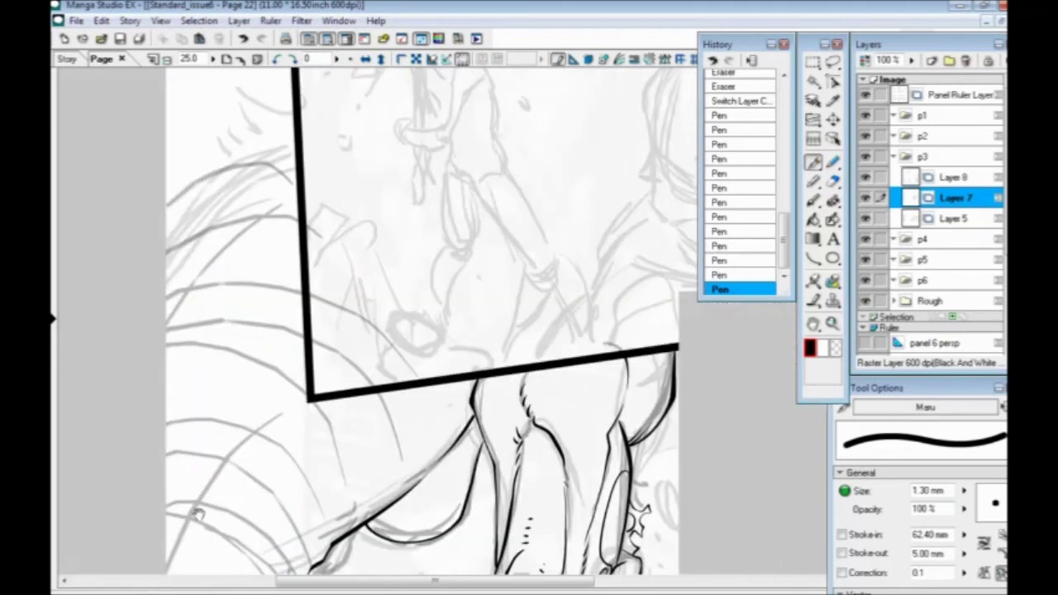
drag(256, 388, 385, 471)
drag(408, 254, 447, 370)
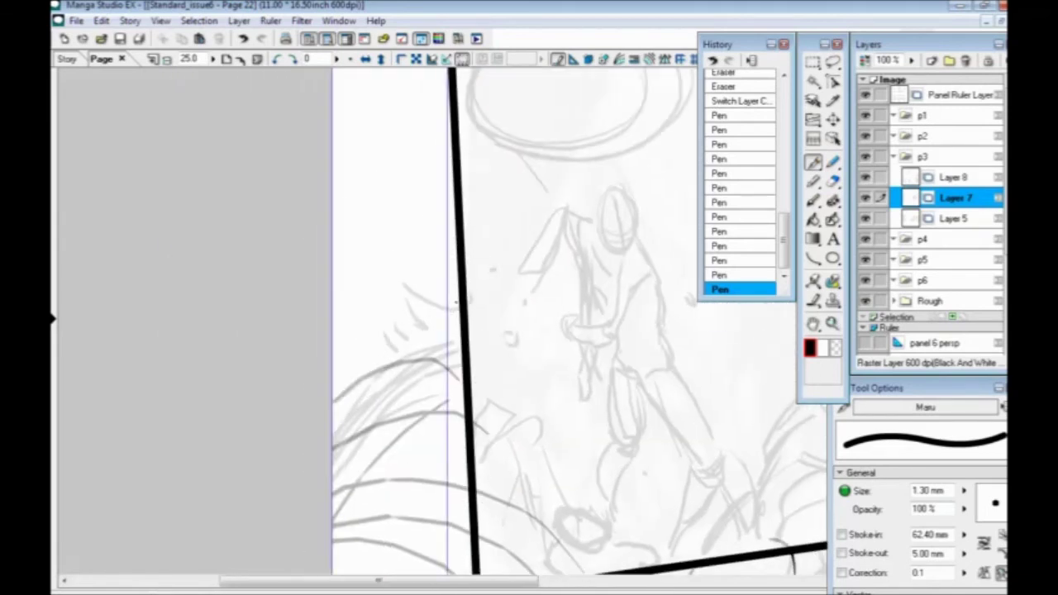
mouse_move(461, 306)
mouse_down()
mouse_move(426, 299)
mouse_move(430, 310)
mouse_move(382, 331)
mouse_move(378, 354)
mouse_move(448, 334)
mouse_move(447, 389)
mouse_move(456, 392)
mouse_up()
drag(450, 369, 464, 392)
drag(351, 343, 379, 413)
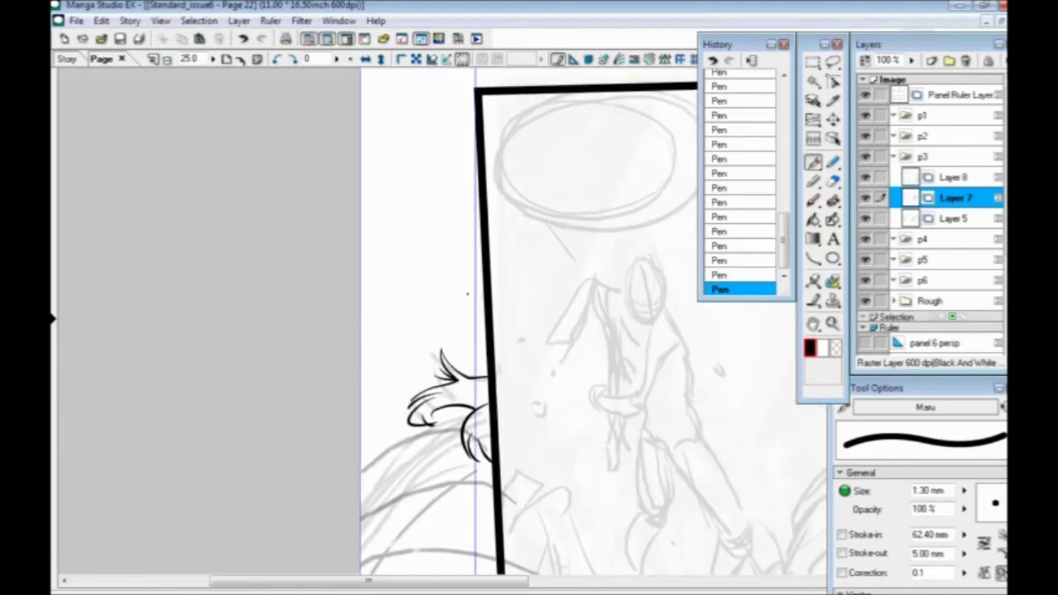
Step: Add more curled tufts above the existing ones and ink the arc and diagonal contour below them to the page edge
mouse_move(465, 316)
mouse_down()
mouse_move(474, 362)
mouse_move(458, 370)
mouse_move(524, 328)
mouse_move(491, 332)
mouse_move(494, 315)
mouse_up()
mouse_move(492, 316)
mouse_down()
mouse_move(462, 368)
mouse_move(473, 359)
mouse_move(472, 381)
mouse_up()
mouse_move(440, 424)
mouse_down()
mouse_move(401, 266)
mouse_move(408, 236)
mouse_up()
drag(489, 184, 404, 235)
mouse_move(368, 447)
mouse_down()
mouse_move(338, 340)
mouse_move(448, 493)
mouse_up()
drag(488, 256, 502, 212)
mouse_move(543, 258)
mouse_down()
mouse_move(478, 316)
mouse_move(430, 380)
mouse_up()
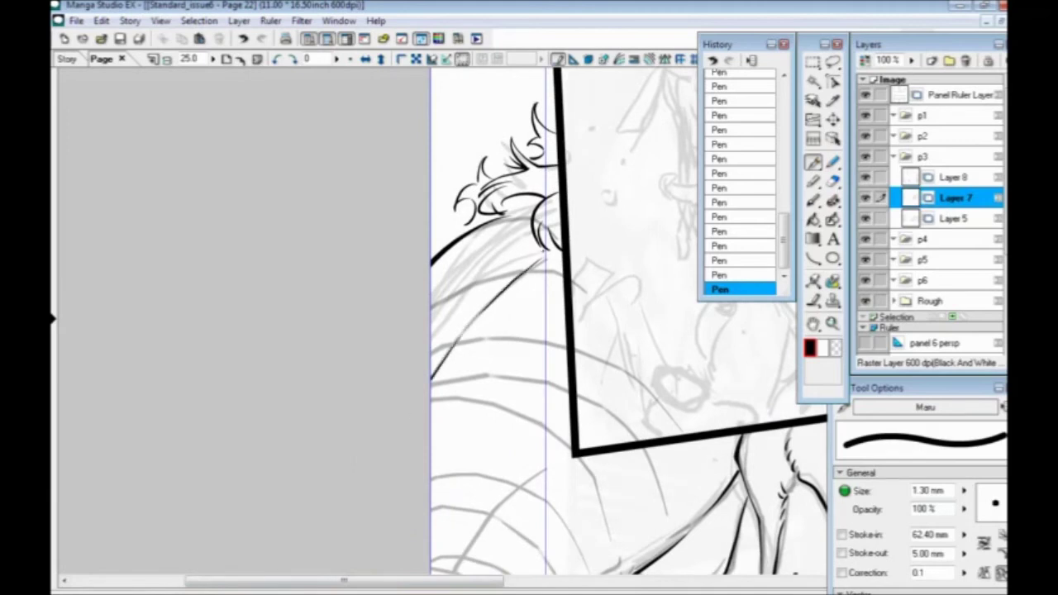
Step: Add a short stroke along the diagonal contour and ink a lobed outline with a small oval beside the upper panel's border
drag(404, 416, 321, 373)
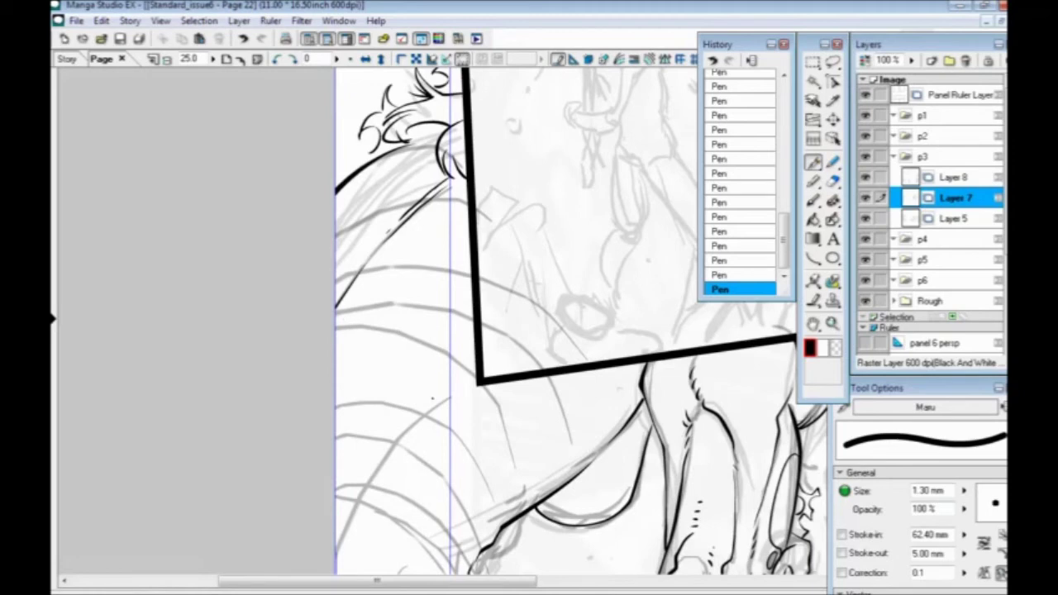
drag(417, 420, 258, 316)
key(ctrl+minus)
drag(355, 412, 579, 549)
key(ctrl+plus)
mouse_move(426, 319)
mouse_down()
mouse_move(386, 303)
mouse_move(402, 301)
mouse_move(389, 345)
mouse_move(435, 397)
mouse_up()
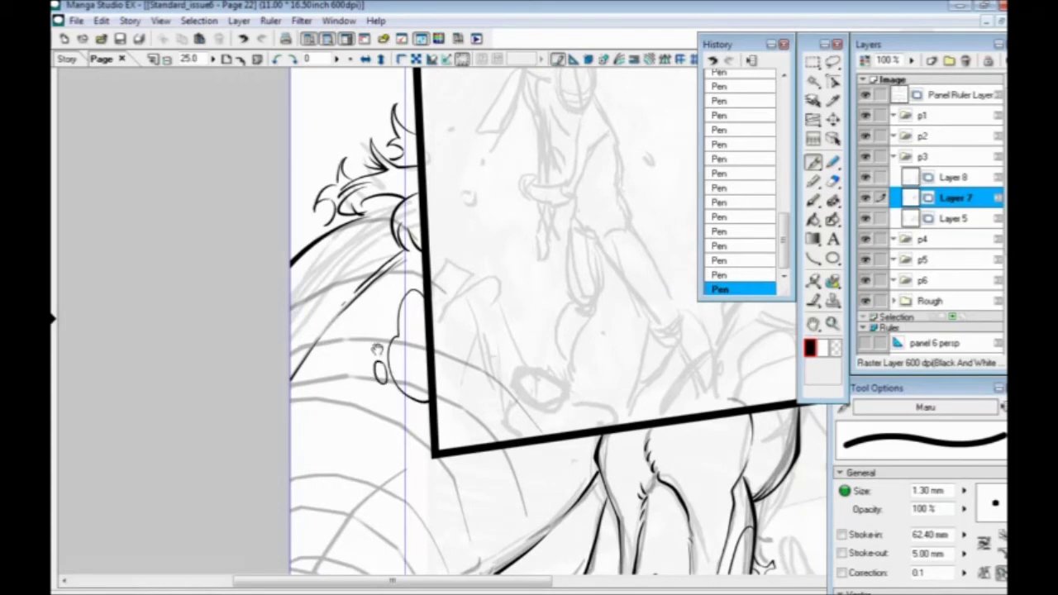
drag(422, 465, 359, 195)
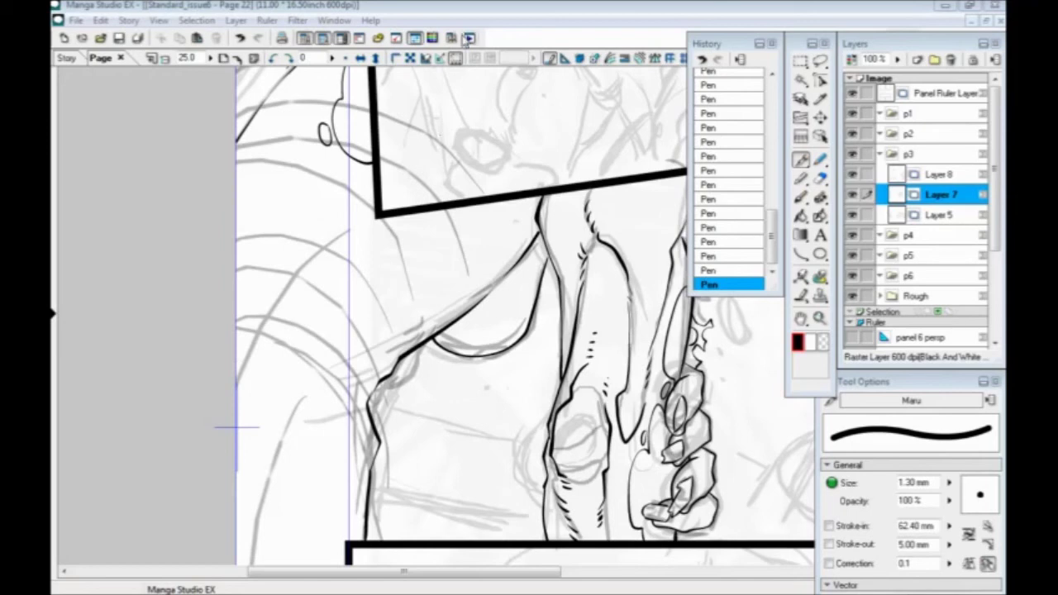
Step: Draw rounded spots and a jagged splatter edge on the curved bulge below the slanted border, and save the page
click(447, 18)
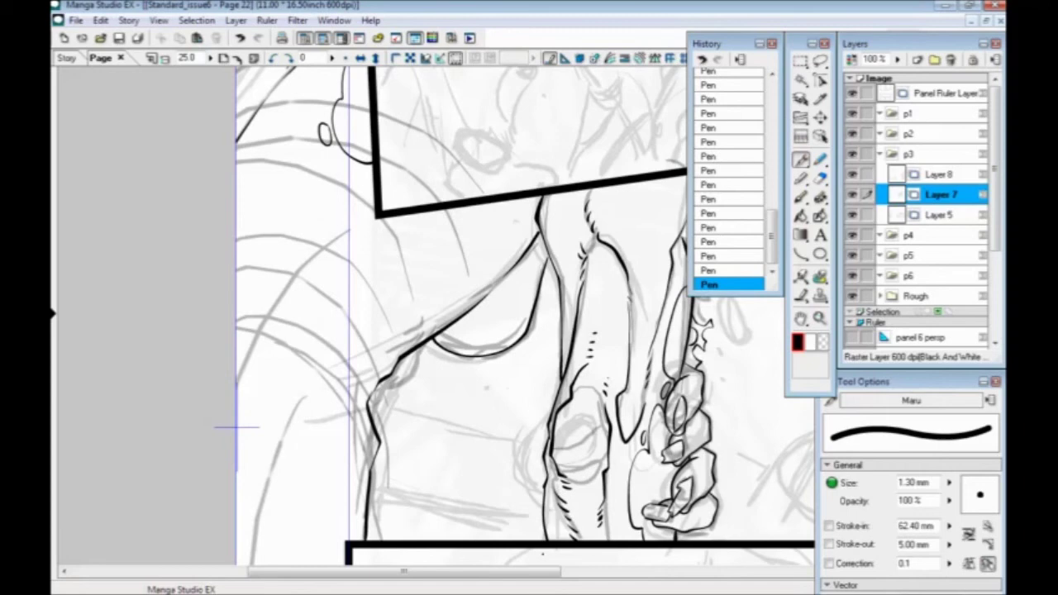
drag(596, 431, 250, 412)
drag(548, 404, 243, 414)
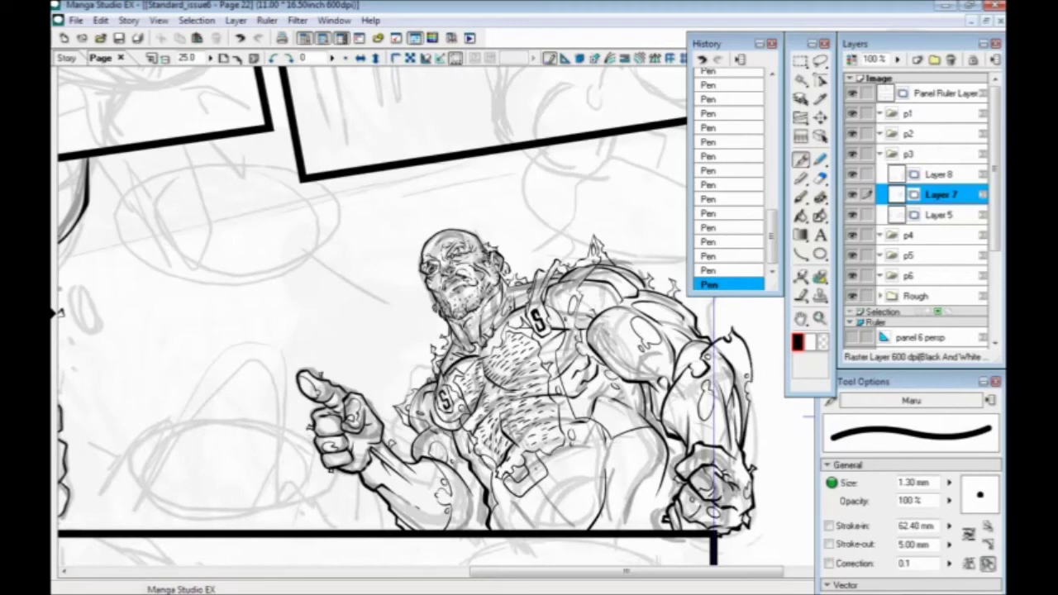
mouse_move(246, 464)
mouse_down()
mouse_move(504, 454)
mouse_move(569, 480)
mouse_move(466, 464)
mouse_up()
key(ctrl+minus)
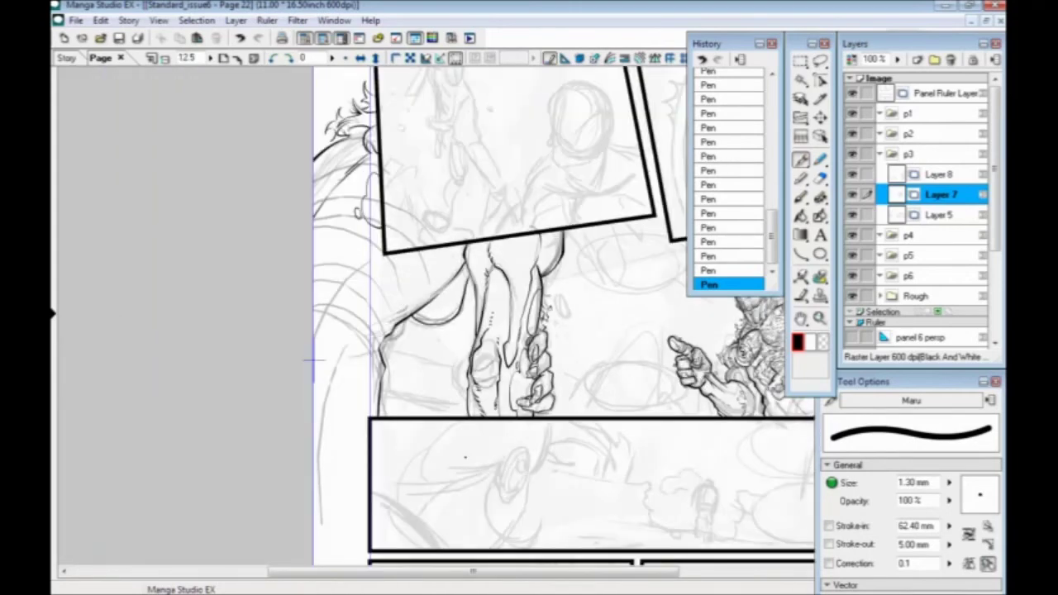
key(ctrl+plus)
drag(505, 372, 395, 582)
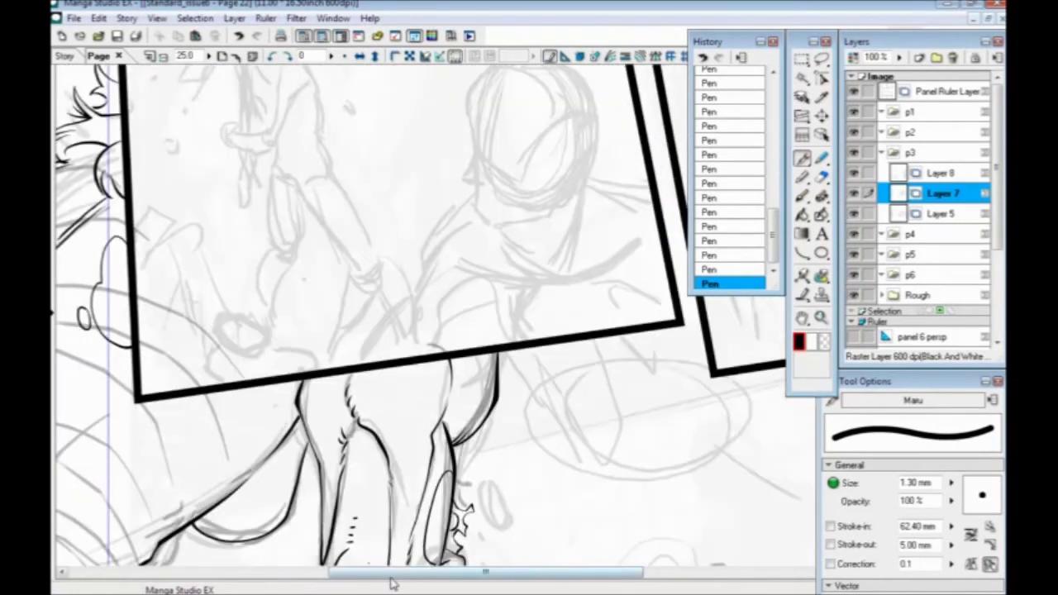
mouse_move(494, 375)
mouse_down()
mouse_move(474, 377)
mouse_move(477, 422)
mouse_move(497, 361)
mouse_move(482, 372)
mouse_up()
mouse_move(486, 352)
mouse_down()
mouse_move(479, 368)
mouse_move(506, 396)
mouse_move(501, 430)
mouse_move(473, 436)
mouse_move(495, 418)
mouse_move(478, 433)
mouse_up()
drag(428, 363, 410, 366)
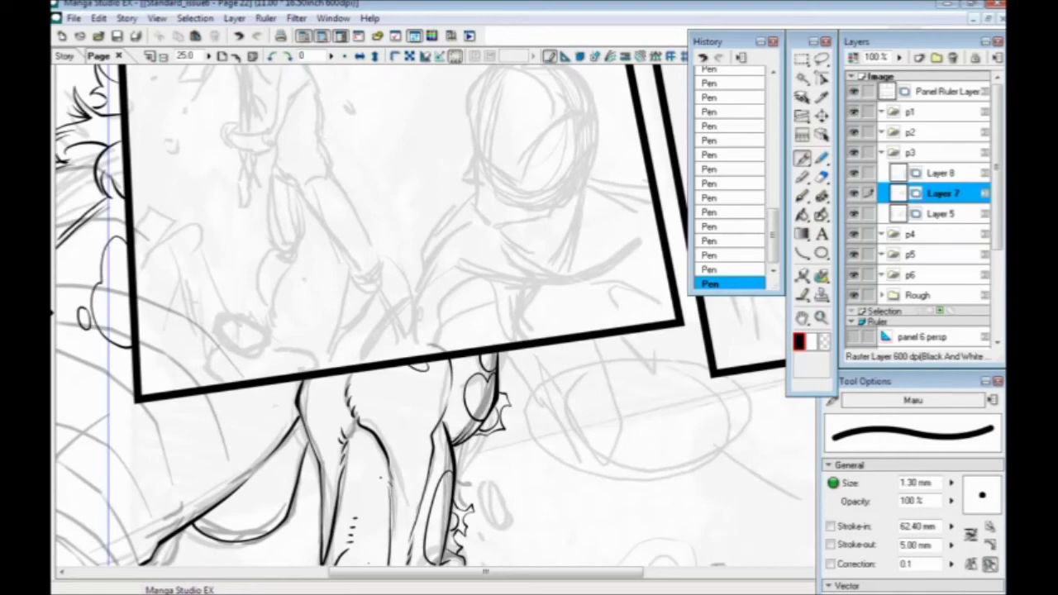
drag(299, 435, 415, 388)
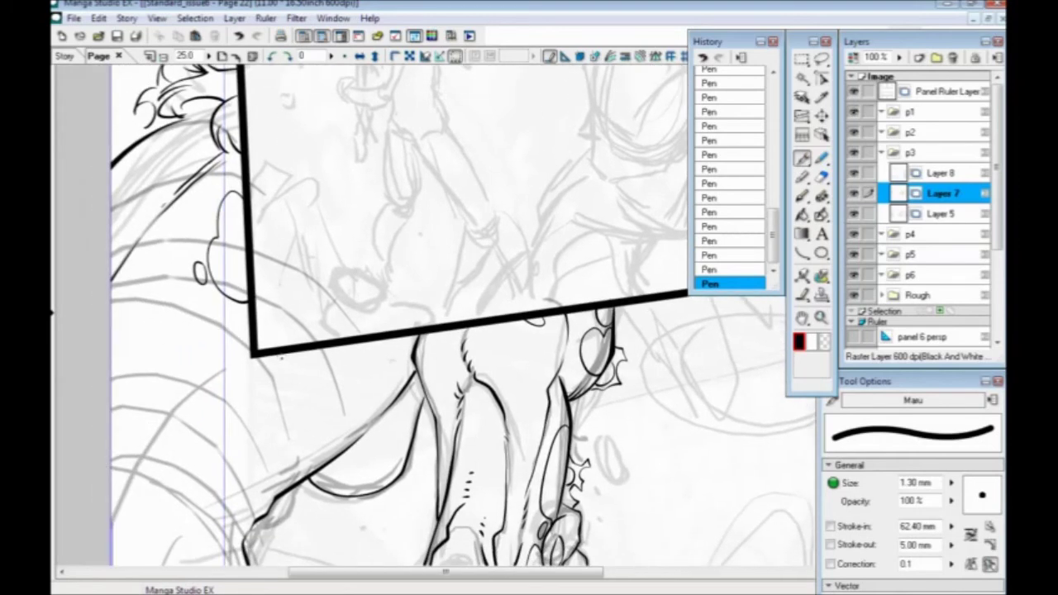
key(ctrl+minus)
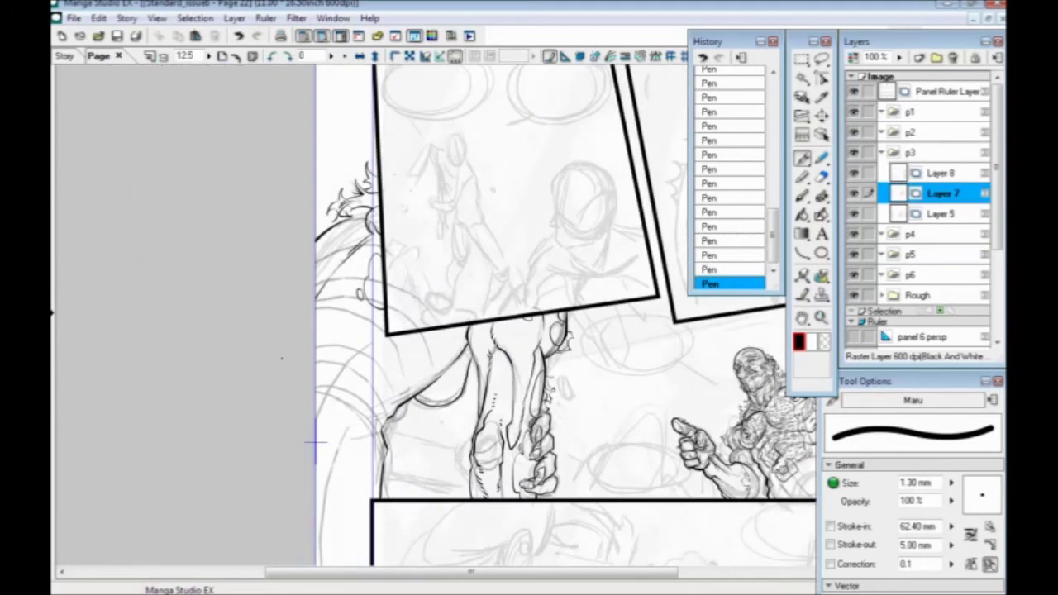
key(ctrl+s)
Step: Add a 600 dpi black-and-white raster layer named bg above Layer 8 in the p3 folder
drag(526, 439, 391, 429)
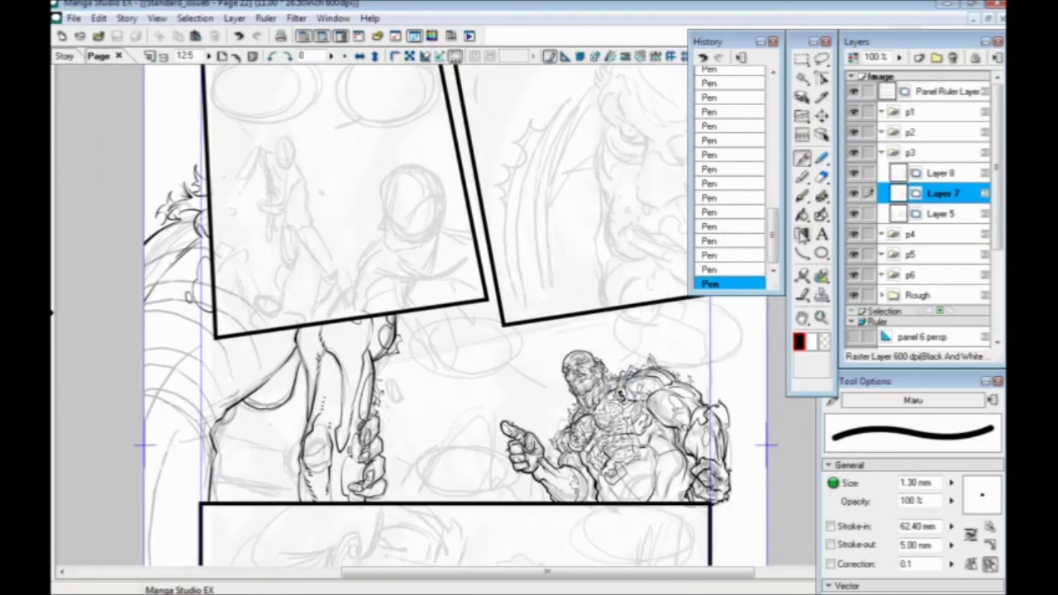
click(932, 174)
key(ctrl+shift+n)
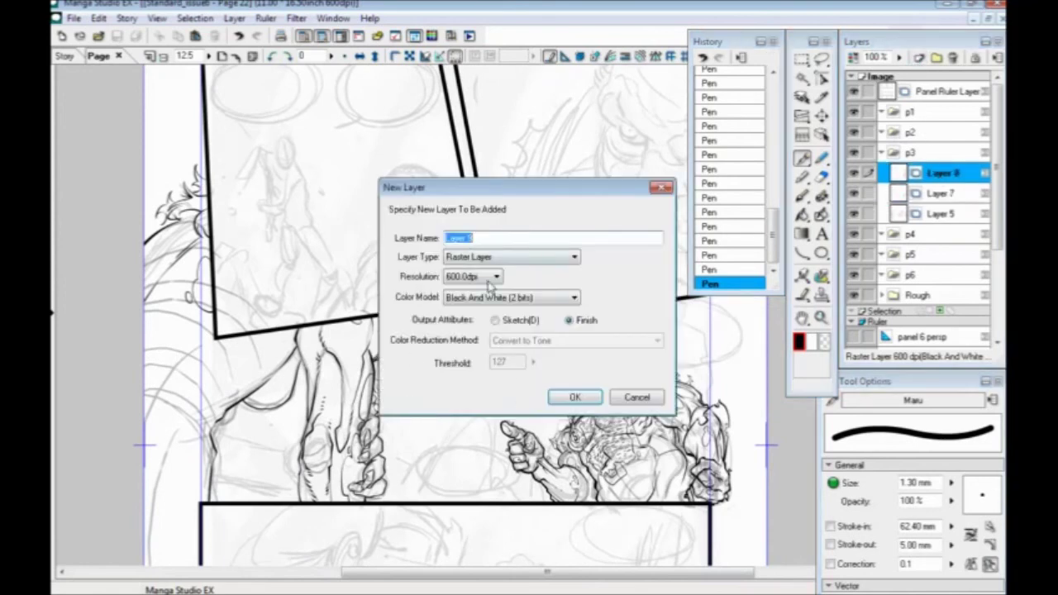
text(bg)
key(Return)
Step: Switch to the 0.20 mm Magic Marker, show the p3 ruler and turn on snapping to its perspective guides
key(p)
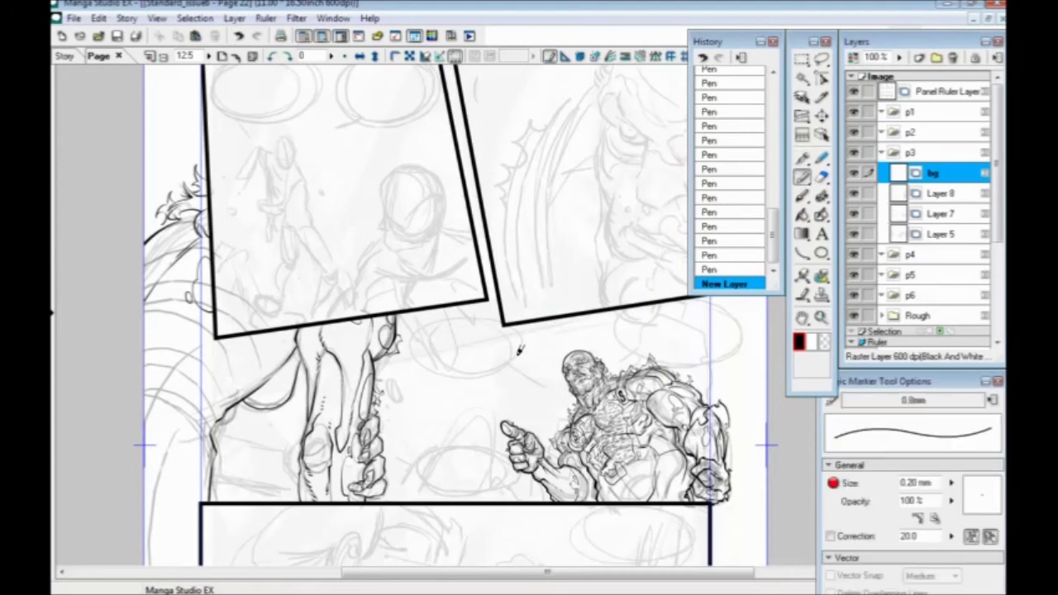
scroll(998, 239, down, 4)
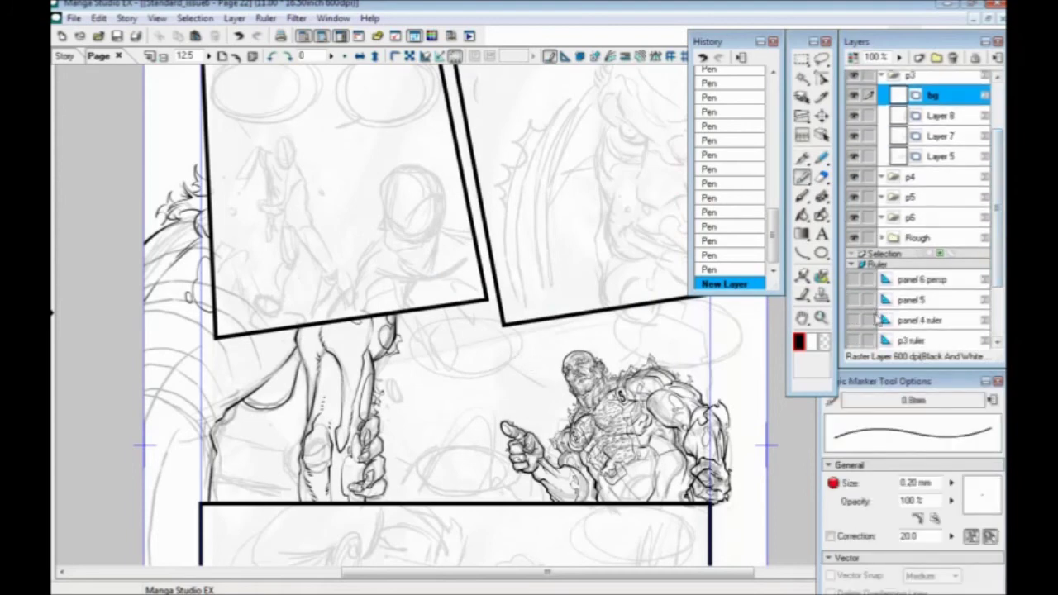
click(855, 341)
click(580, 59)
Step: Draw a long slanted perspective line across the upper part of panel 3 on the bg layer
drag(400, 433, 276, 318)
drag(272, 441, 309, 474)
mouse_move(362, 422)
mouse_down()
mouse_move(317, 466)
mouse_move(340, 485)
mouse_up()
mouse_move(114, 413)
mouse_down()
mouse_move(563, 365)
mouse_move(667, 331)
mouse_up()
drag(585, 351, 692, 353)
drag(212, 408, 266, 442)
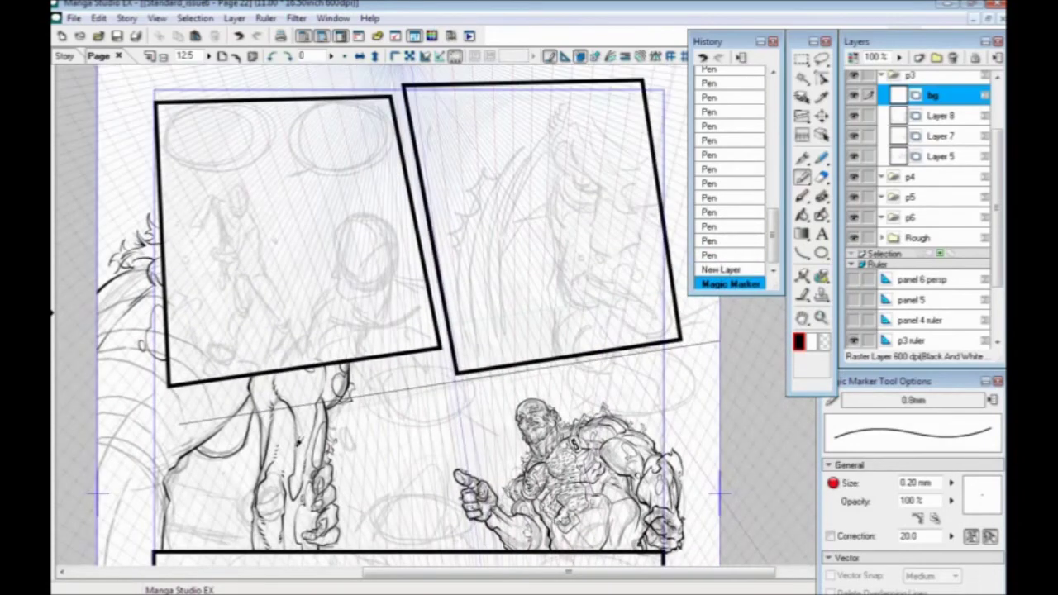
Step: Undo the slanted line, rotate the p3 perspective ruler to tilt its guides, and make the bg layer active again
key(ctrl+z)
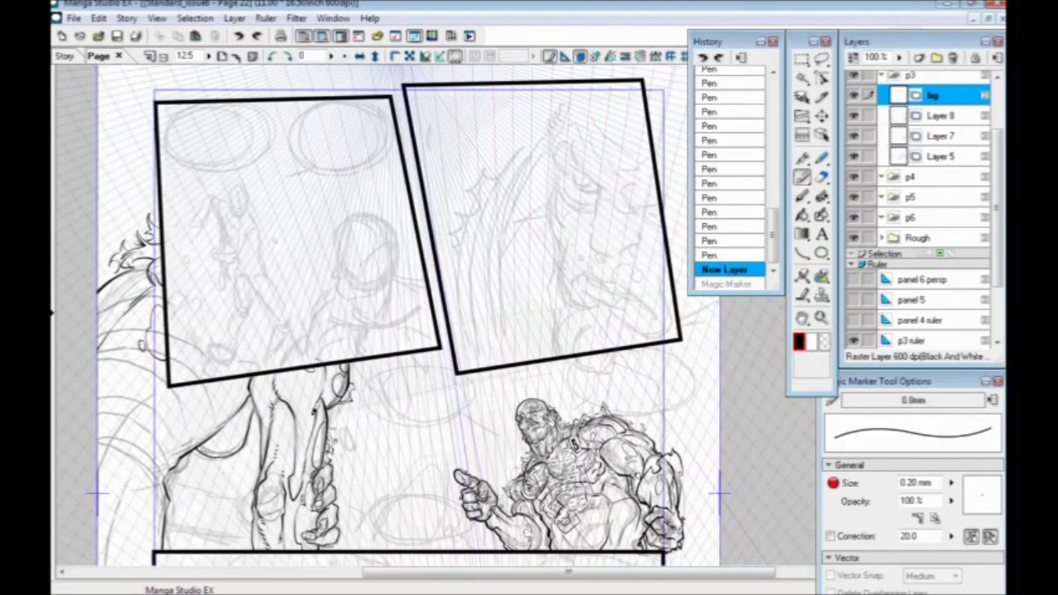
click(910, 340)
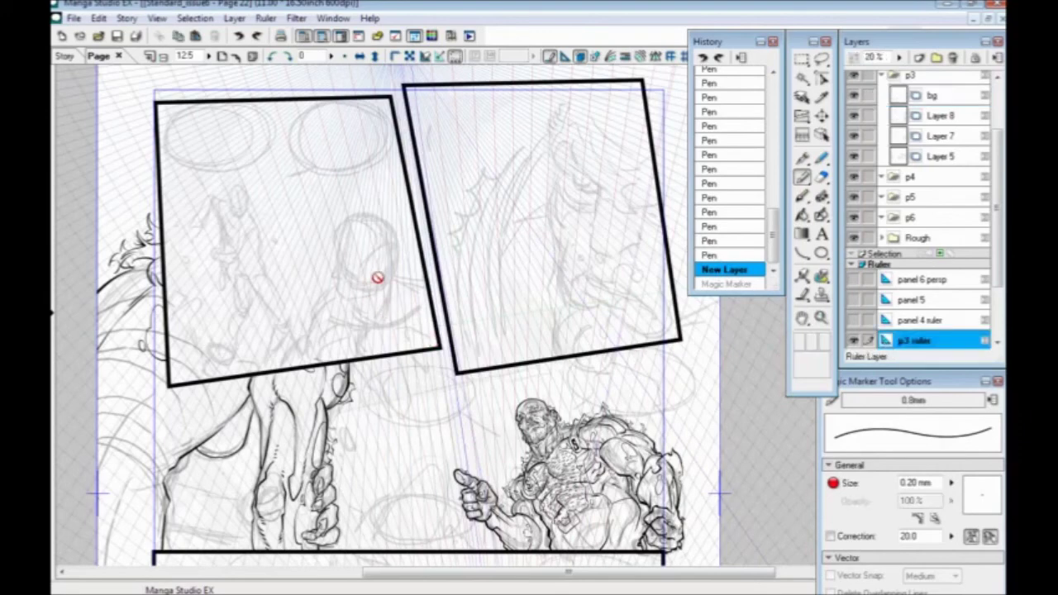
drag(310, 416, 283, 425)
click(283, 425)
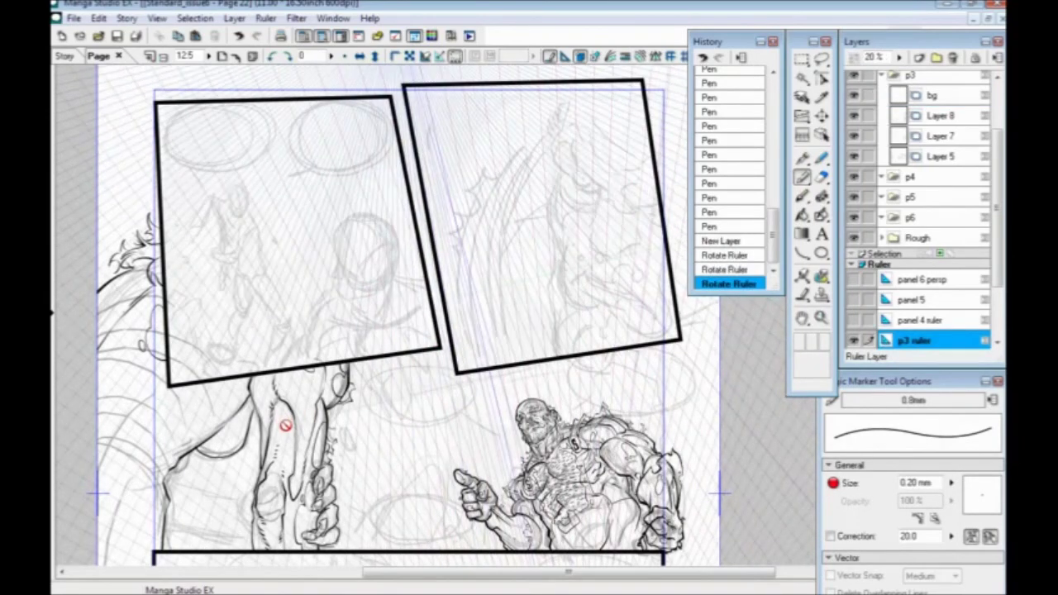
click(926, 96)
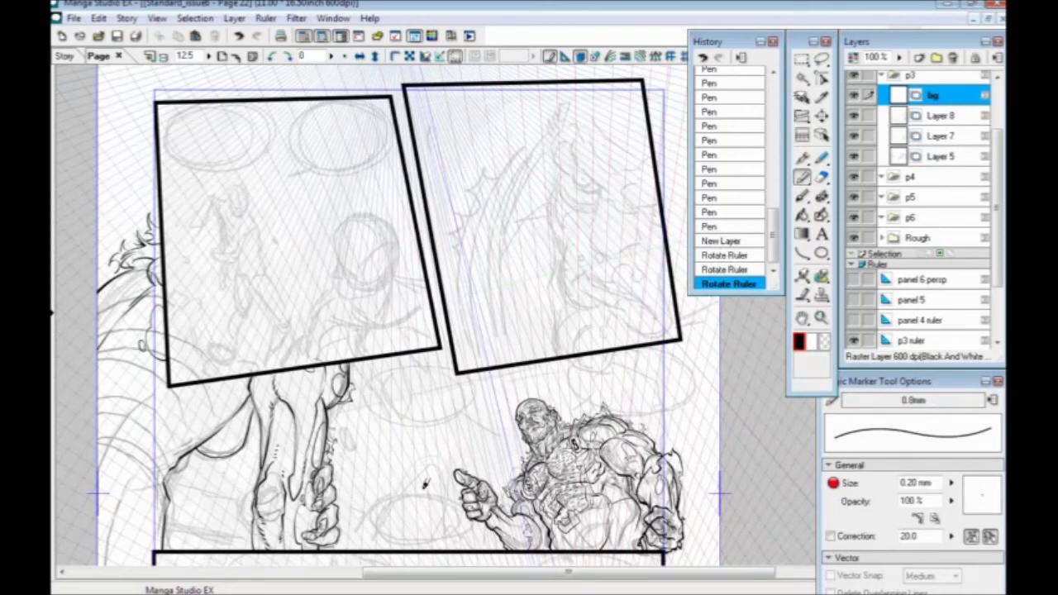
Step: Draw a long slanted perspective line on the bg layer from the foreground arm past the standing figure's head to the page edge
drag(407, 433, 391, 363)
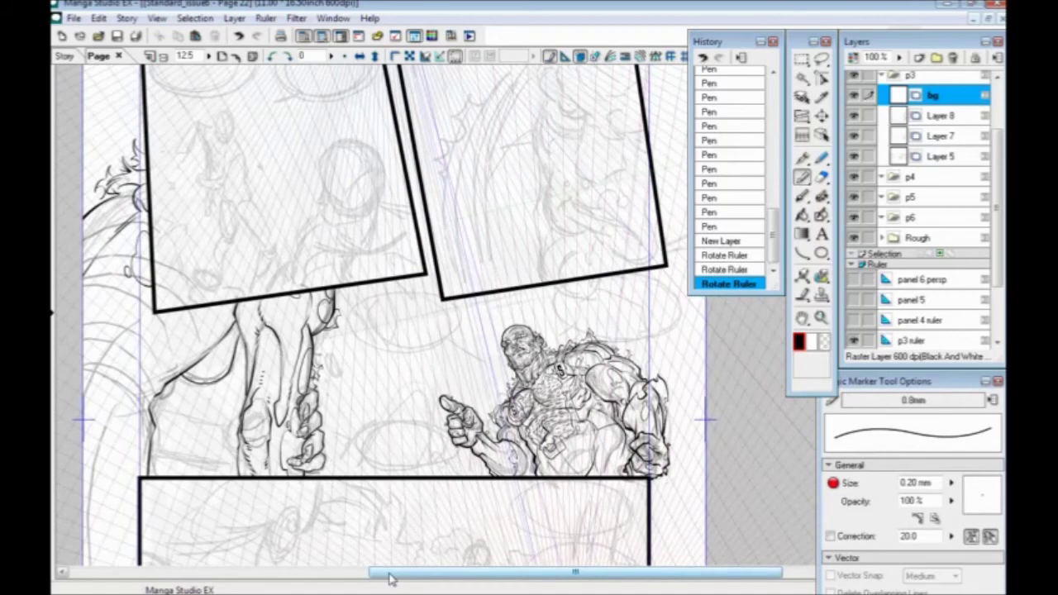
drag(288, 352, 207, 409)
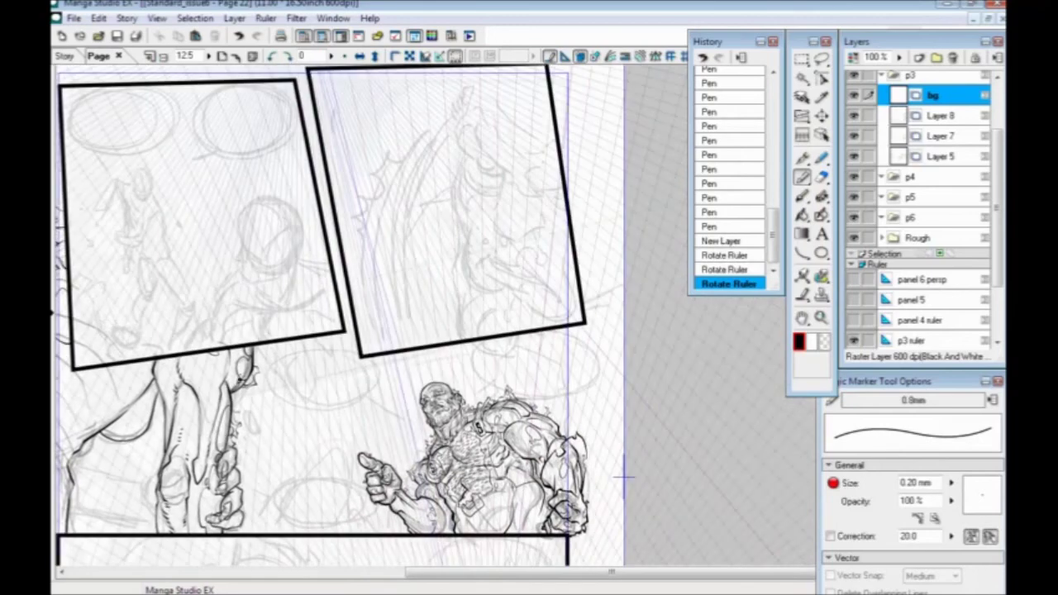
mouse_move(141, 390)
mouse_down()
mouse_move(293, 372)
mouse_move(685, 383)
mouse_up()
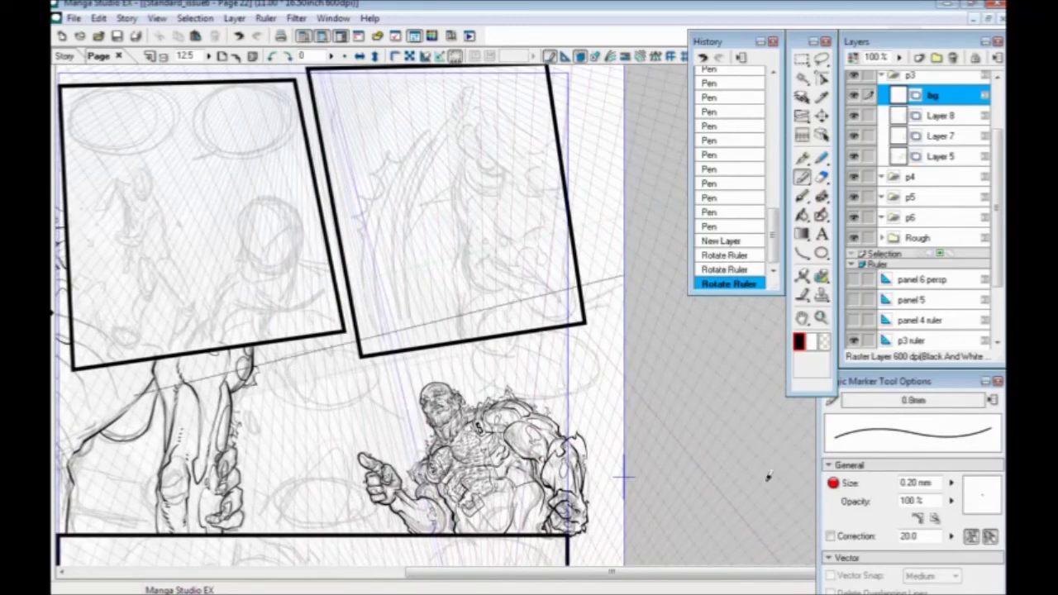
drag(304, 483, 425, 416)
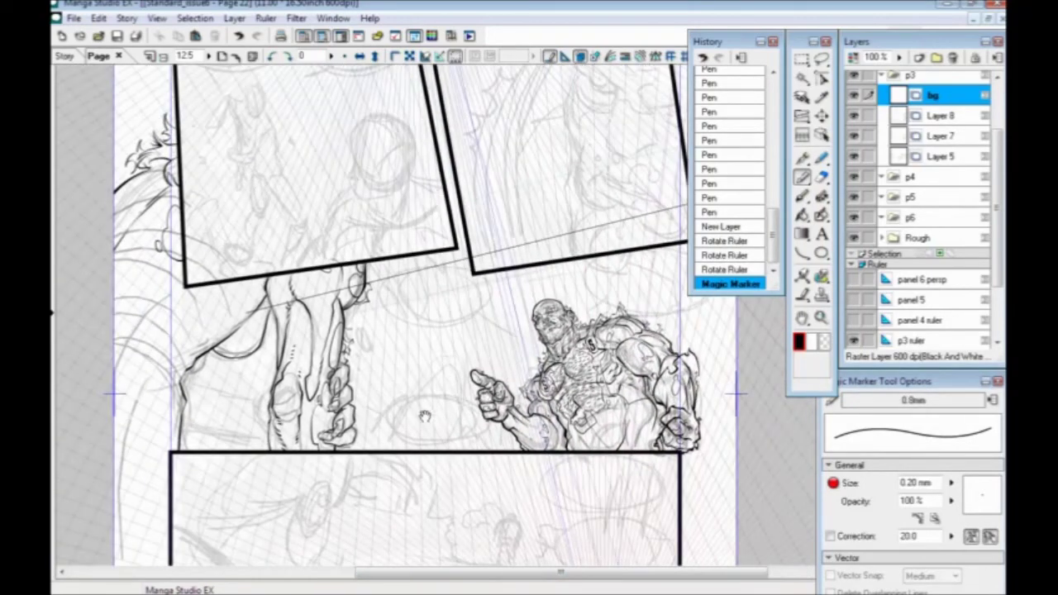
drag(322, 426, 253, 388)
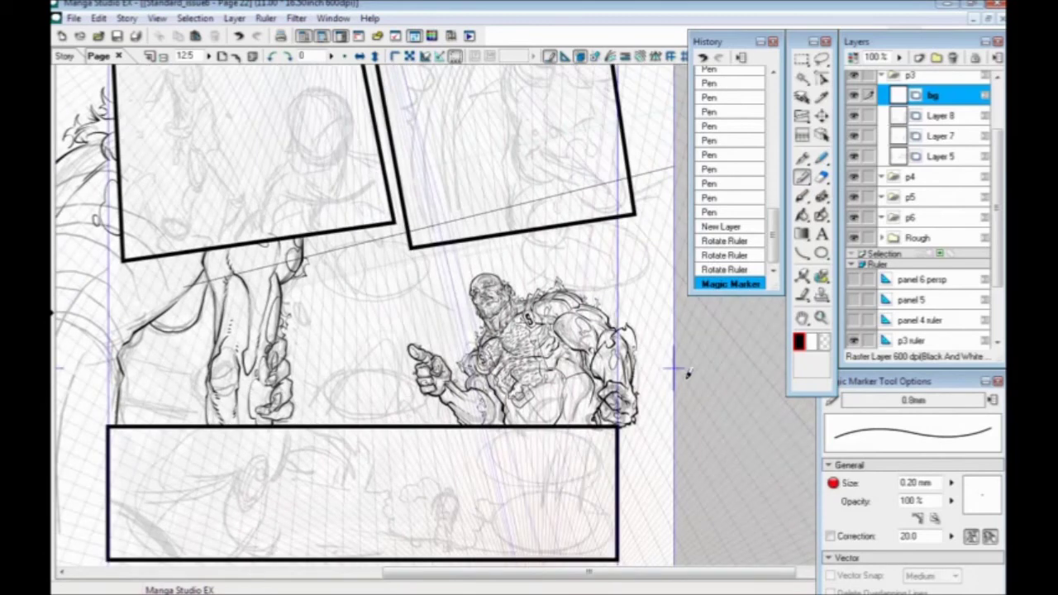
Step: Draw a second slanted perspective line through panel 3's lower border and the standing figure's fist, and undo the extra vertical stroke
mouse_move(453, 451)
mouse_down()
mouse_move(298, 489)
mouse_move(317, 489)
mouse_up()
mouse_move(301, 460)
mouse_down()
mouse_move(359, 468)
mouse_move(423, 420)
mouse_move(422, 310)
mouse_up()
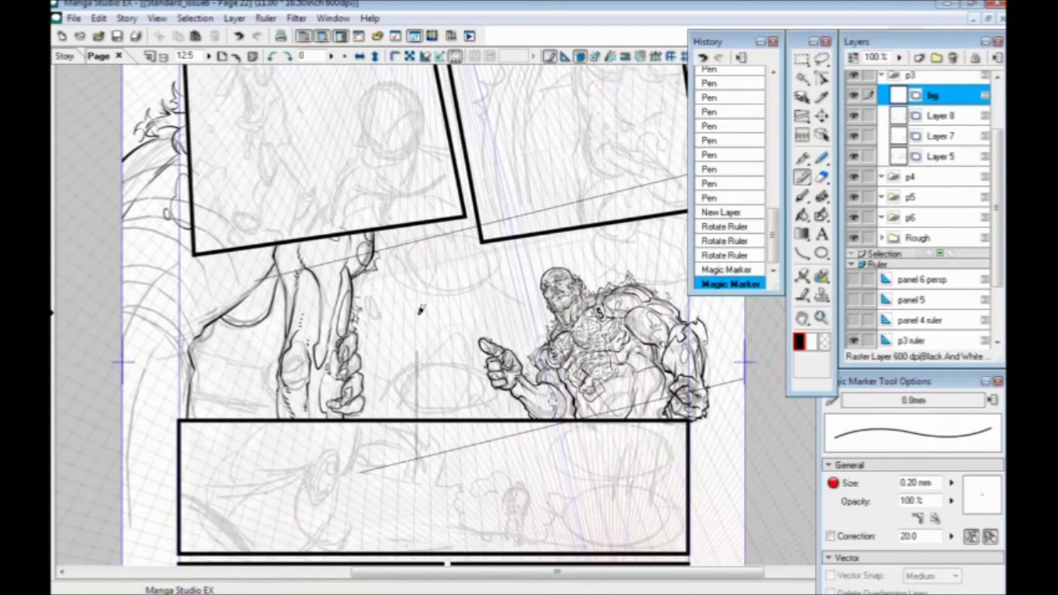
key(ctrl+z)
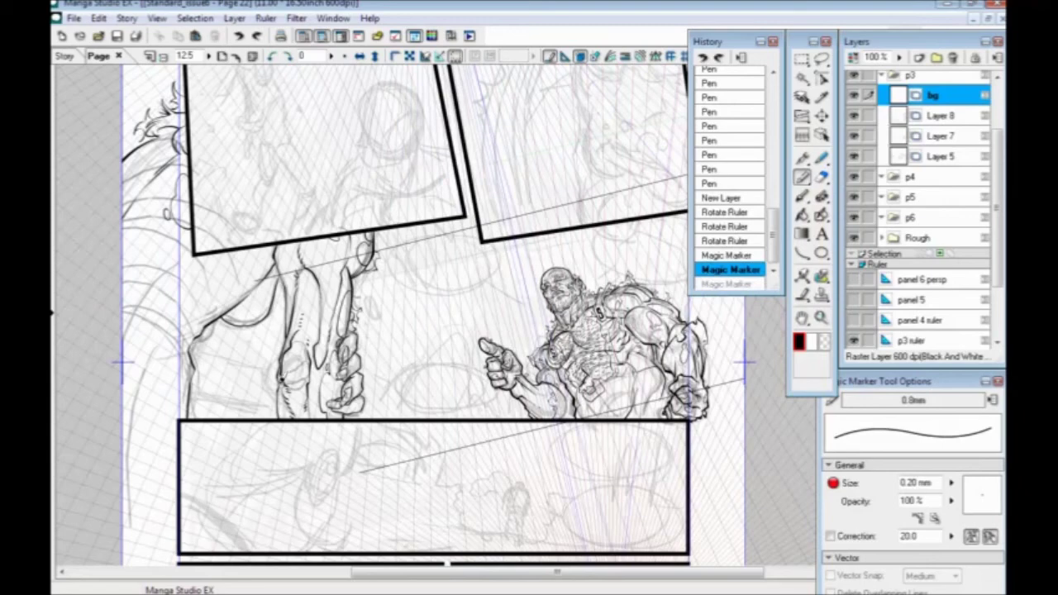
Step: Erase the upper perspective line where it crosses the foreground arm and the panel above, using the 2.00 mm eraser
key(ctrl+plus)
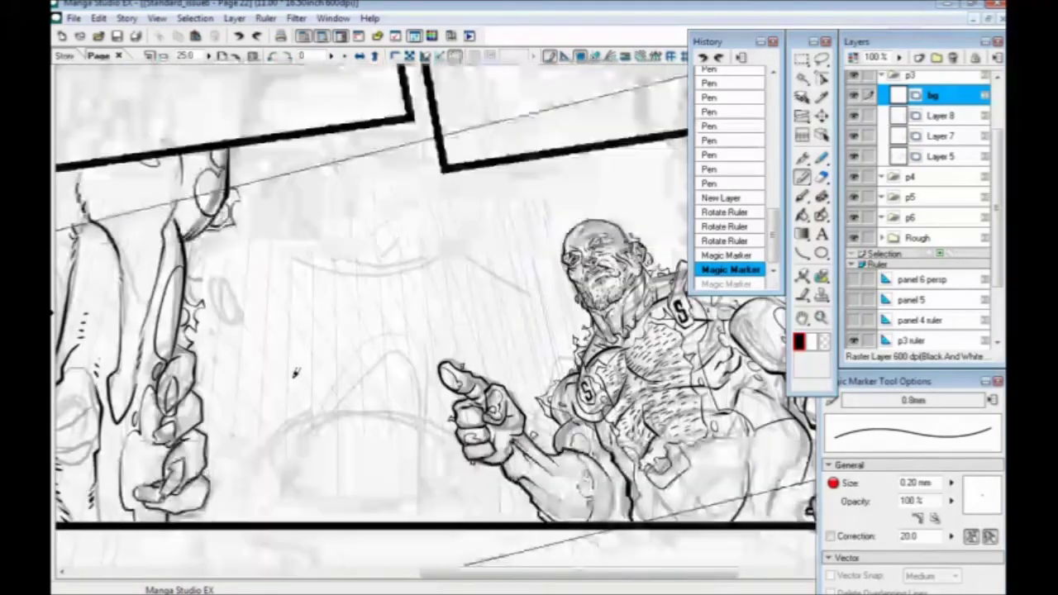
drag(280, 331, 466, 465)
click(823, 179)
mouse_move(512, 401)
mouse_down()
mouse_move(438, 444)
mouse_move(289, 498)
mouse_up()
click(582, 57)
mouse_move(411, 351)
mouse_down()
mouse_move(284, 441)
mouse_move(429, 417)
mouse_up()
mouse_move(658, 361)
mouse_down()
mouse_move(707, 349)
mouse_move(442, 412)
mouse_move(656, 357)
mouse_move(695, 358)
mouse_move(390, 407)
mouse_move(211, 473)
mouse_up()
drag(287, 461, 684, 311)
mouse_move(240, 402)
mouse_down()
mouse_move(215, 418)
mouse_move(447, 361)
mouse_move(380, 375)
mouse_move(403, 368)
mouse_move(396, 350)
mouse_up()
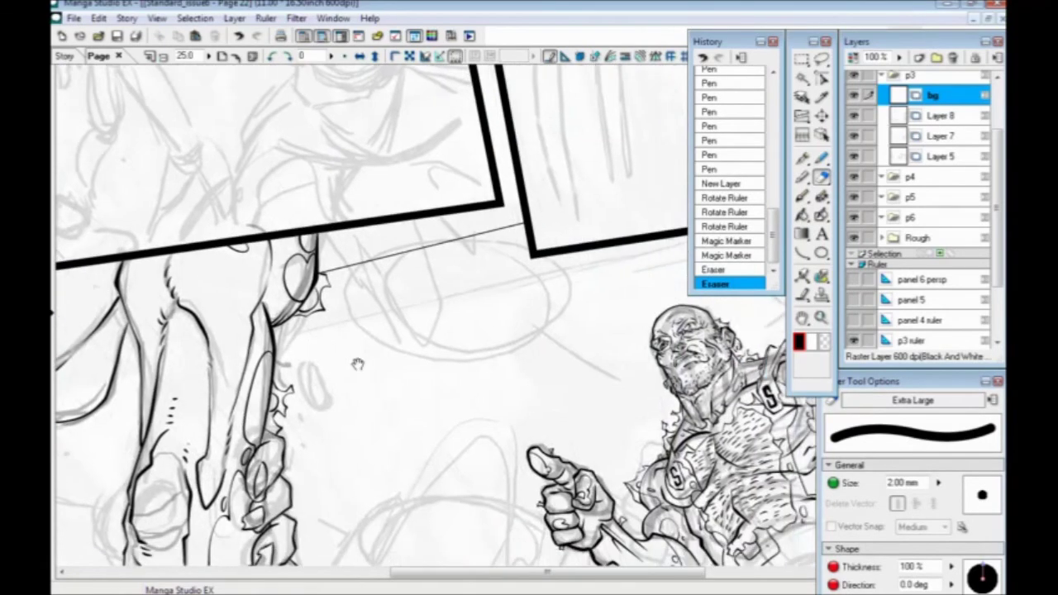
drag(483, 460, 360, 361)
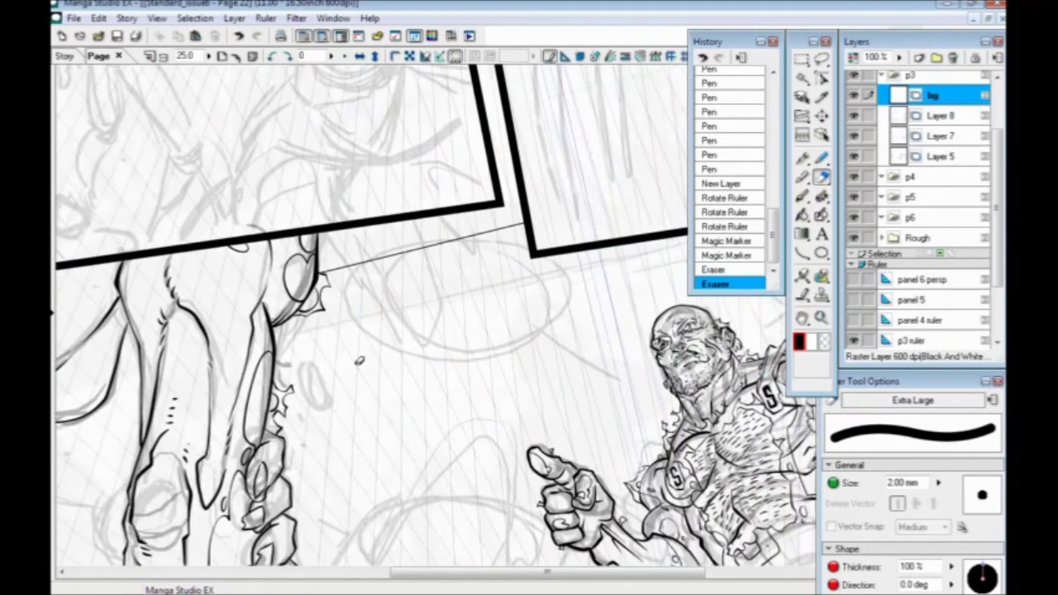
Step: Erase the lower perspective line below panel 3's bottom border and across the standing figure's body and fist
key(p)
mouse_move(444, 505)
mouse_down()
mouse_move(418, 423)
mouse_move(337, 349)
mouse_up()
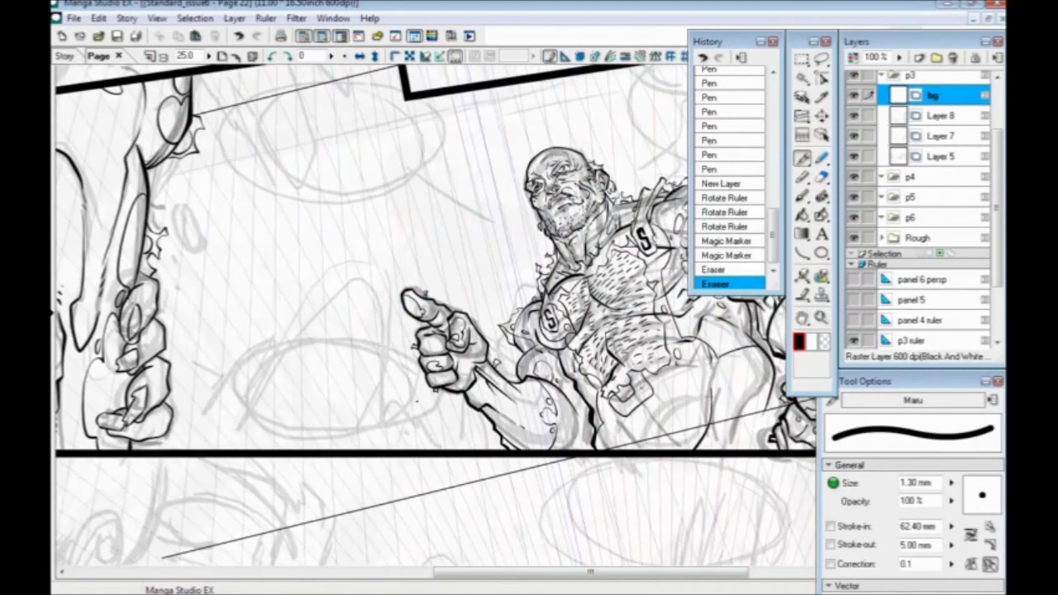
drag(490, 459, 397, 438)
drag(137, 514, 435, 394)
click(821, 177)
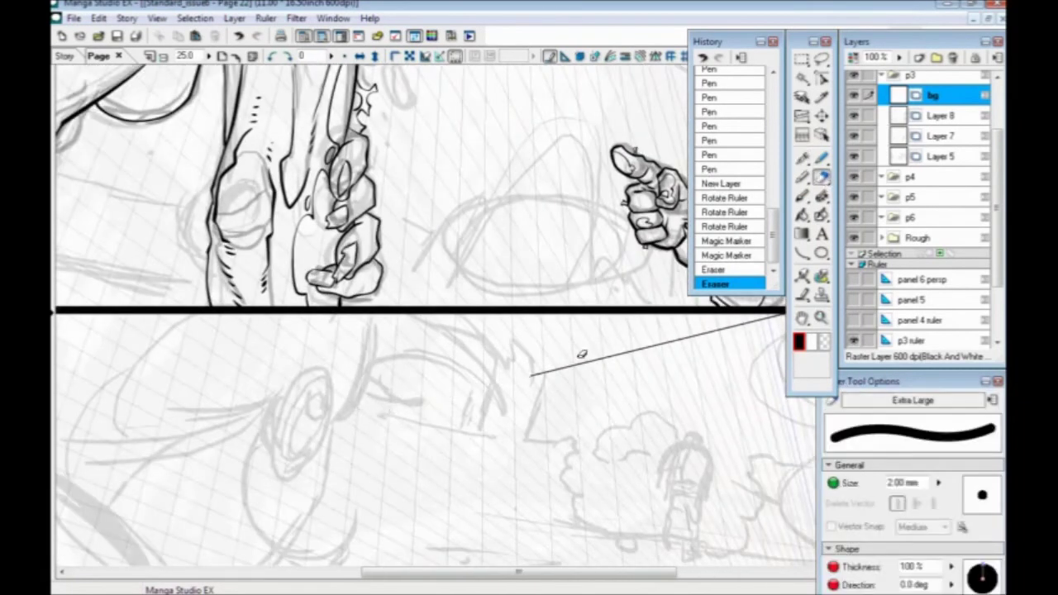
mouse_move(617, 353)
mouse_down()
mouse_move(694, 330)
mouse_move(402, 390)
mouse_up()
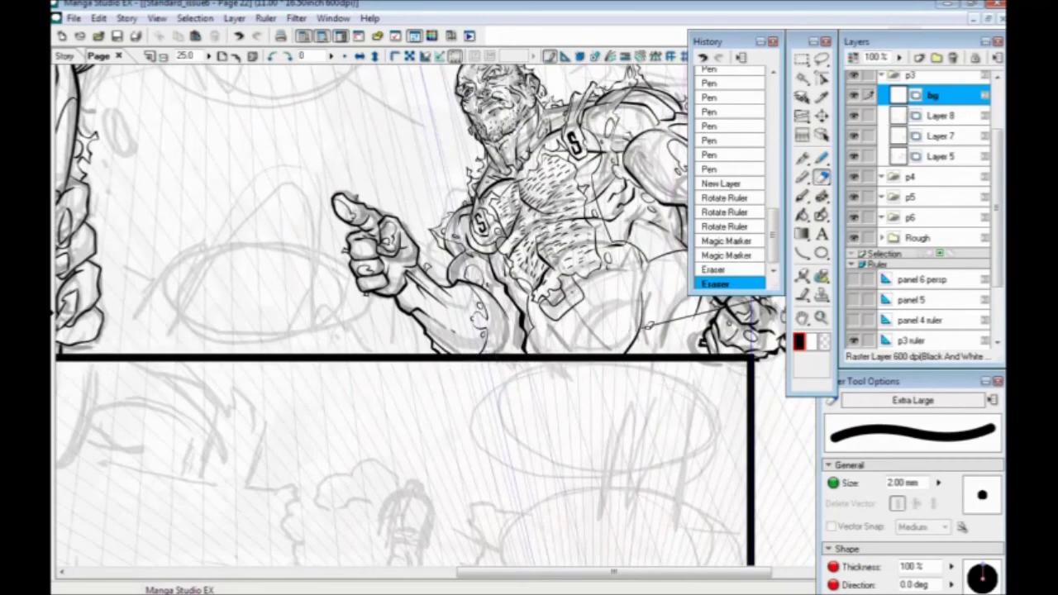
mouse_move(675, 318)
mouse_down()
mouse_move(447, 372)
mouse_move(550, 345)
mouse_up()
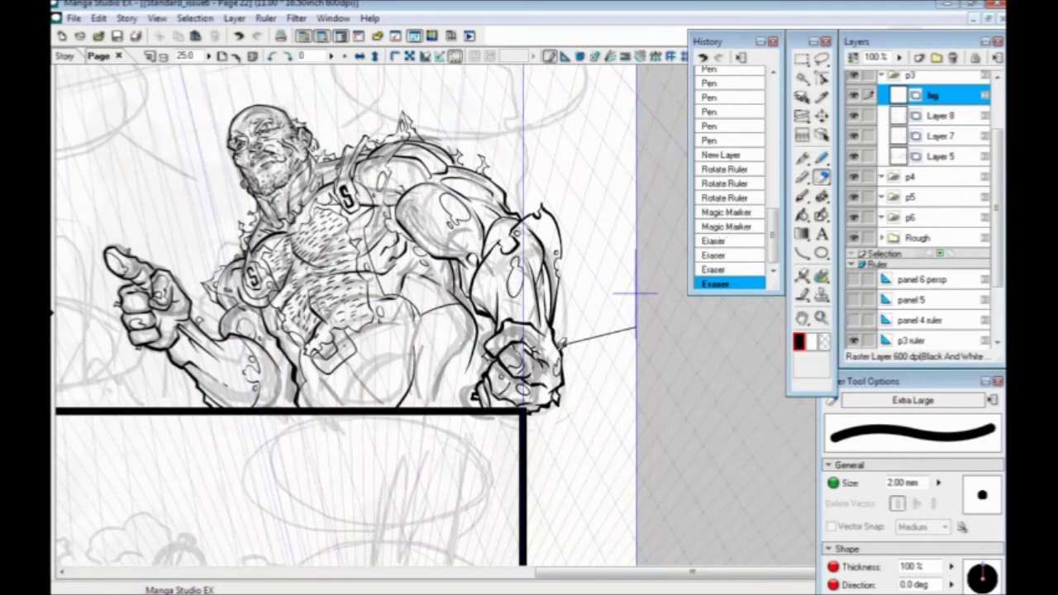
click(555, 340)
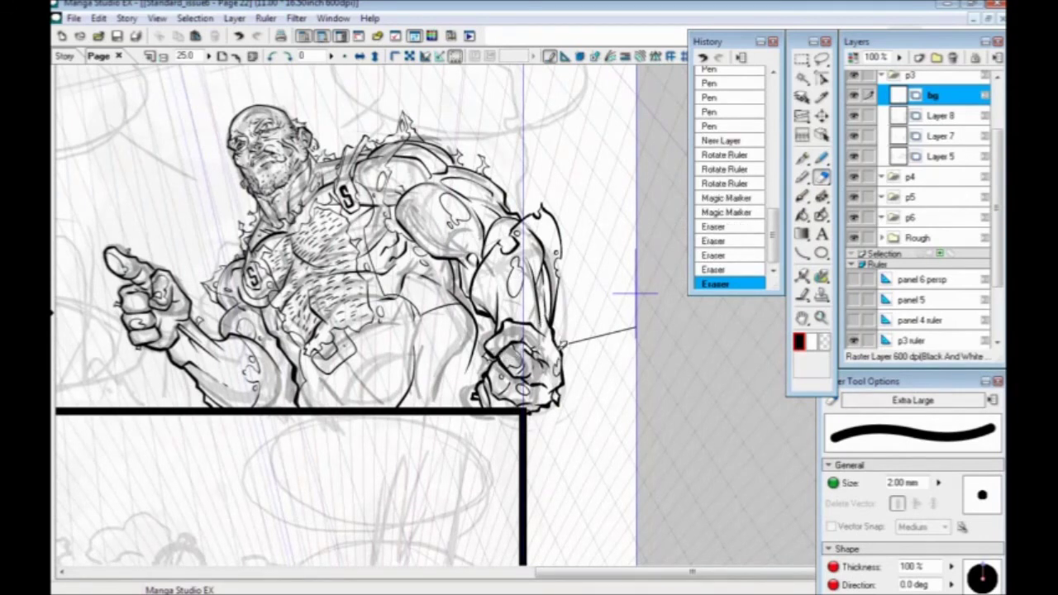
click(552, 339)
Step: Add a 600 dpi black-and-white raster layer above bg and switch to the Maru pen
drag(212, 303, 353, 407)
drag(226, 413, 388, 445)
mouse_move(343, 417)
mouse_down()
mouse_move(513, 327)
mouse_move(721, 310)
mouse_up()
drag(400, 424, 181, 430)
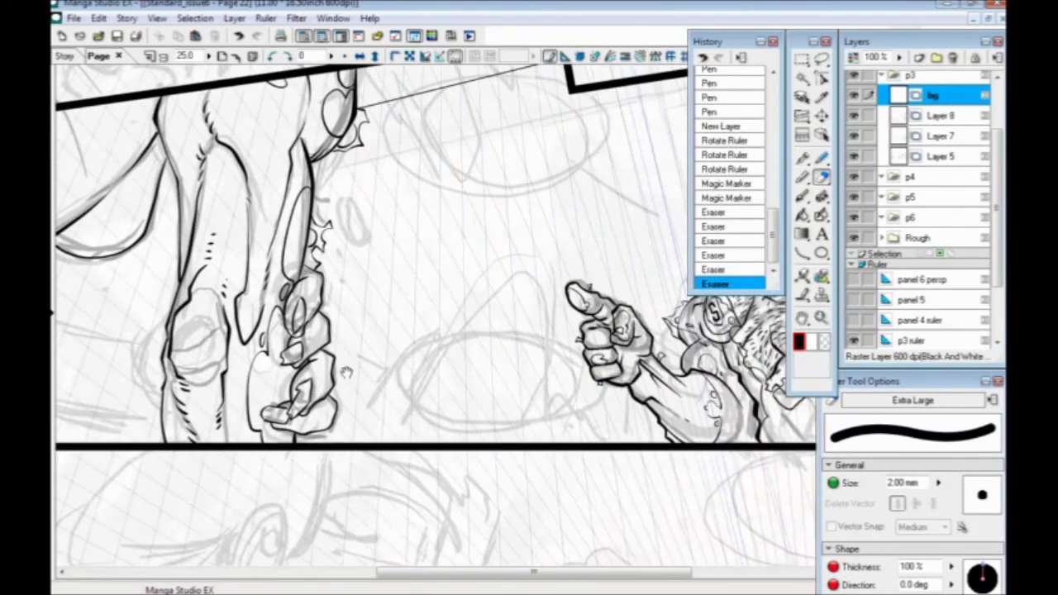
drag(540, 175, 540, 282)
click(917, 57)
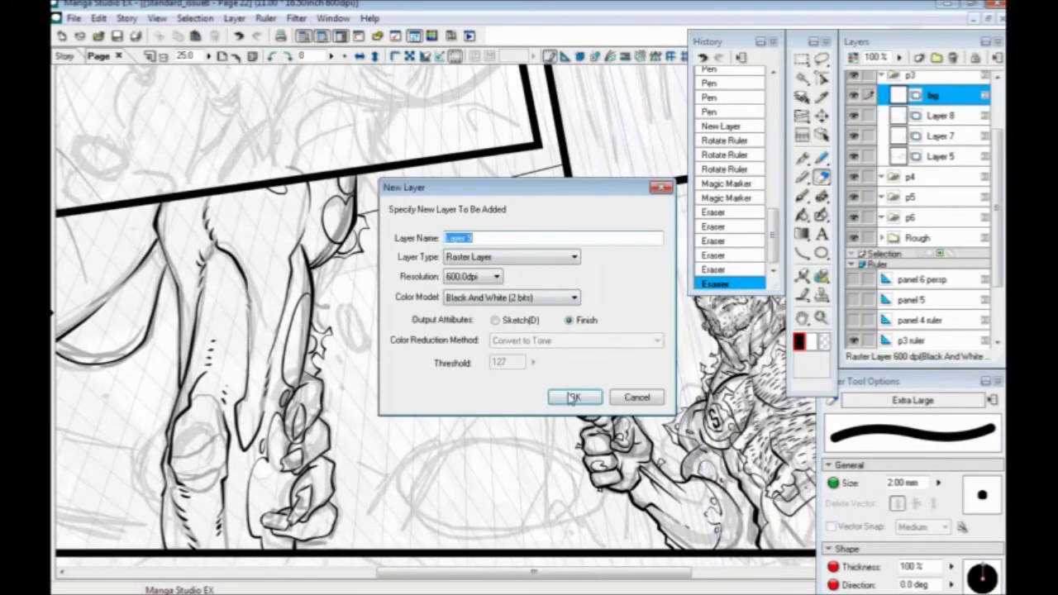
click(571, 395)
click(802, 158)
Step: Ink the outline of a jagged, pointed rock rising from panel 3's bottom border between the two figures
drag(430, 416, 439, 430)
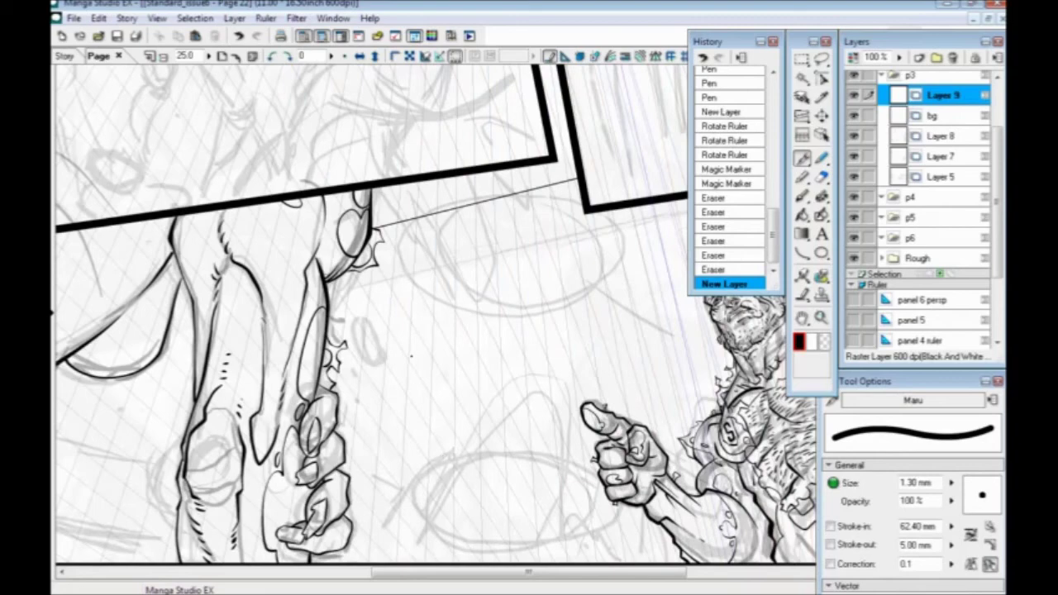
drag(393, 494, 397, 401)
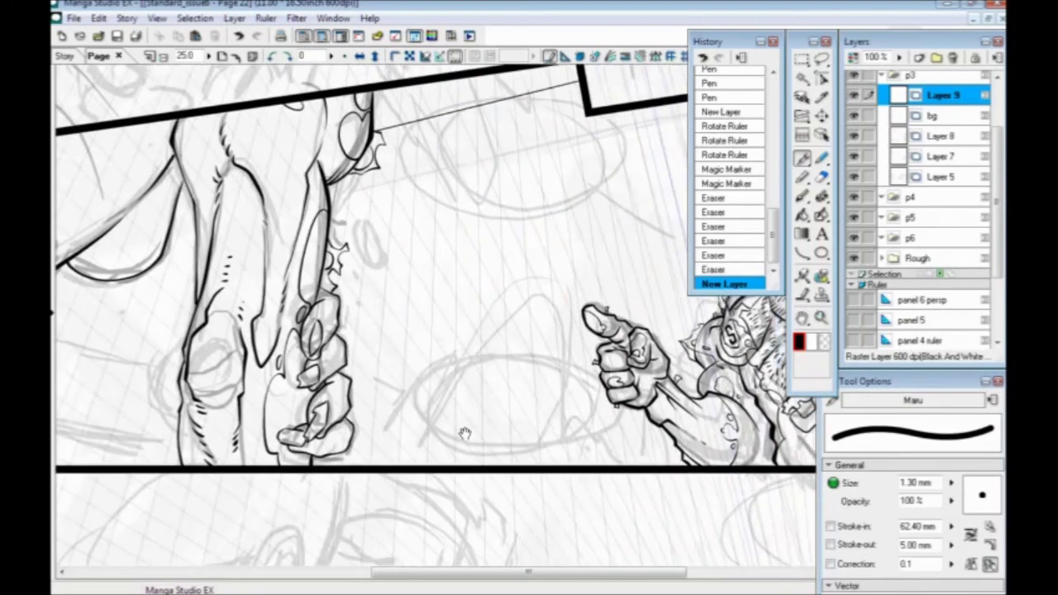
drag(465, 433, 419, 423)
mouse_move(454, 460)
mouse_down()
mouse_move(471, 352)
mouse_move(461, 324)
mouse_move(414, 352)
mouse_move(384, 405)
mouse_up()
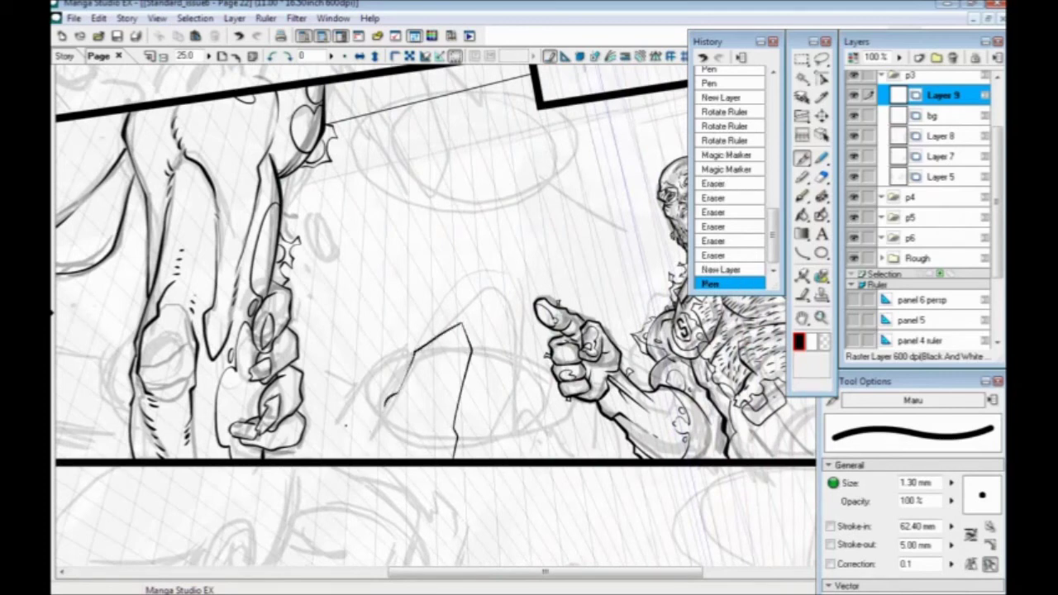
drag(412, 321, 452, 323)
drag(425, 406, 375, 461)
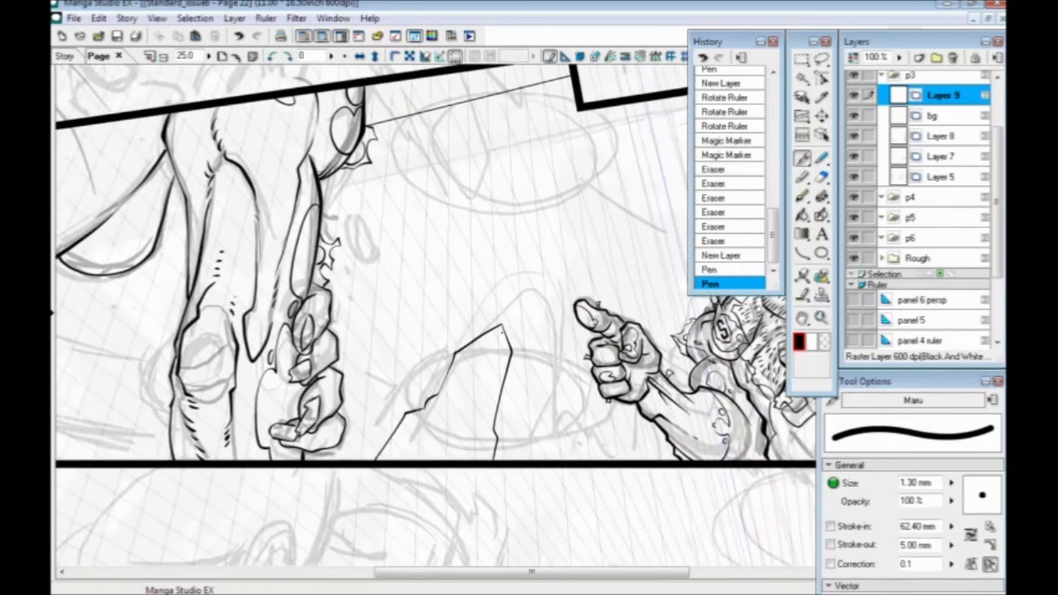
Step: Ink the pointed rock's side face, dividing edges and crack lines to give it a blocky thickness
mouse_move(501, 327)
mouse_down()
mouse_move(462, 443)
mouse_move(471, 400)
mouse_move(470, 431)
mouse_move(492, 460)
mouse_up()
drag(482, 396, 495, 424)
drag(485, 364, 502, 393)
drag(496, 335, 512, 357)
drag(471, 233, 545, 181)
mouse_move(561, 316)
mouse_down()
mouse_move(509, 360)
mouse_move(522, 368)
mouse_move(461, 395)
mouse_up()
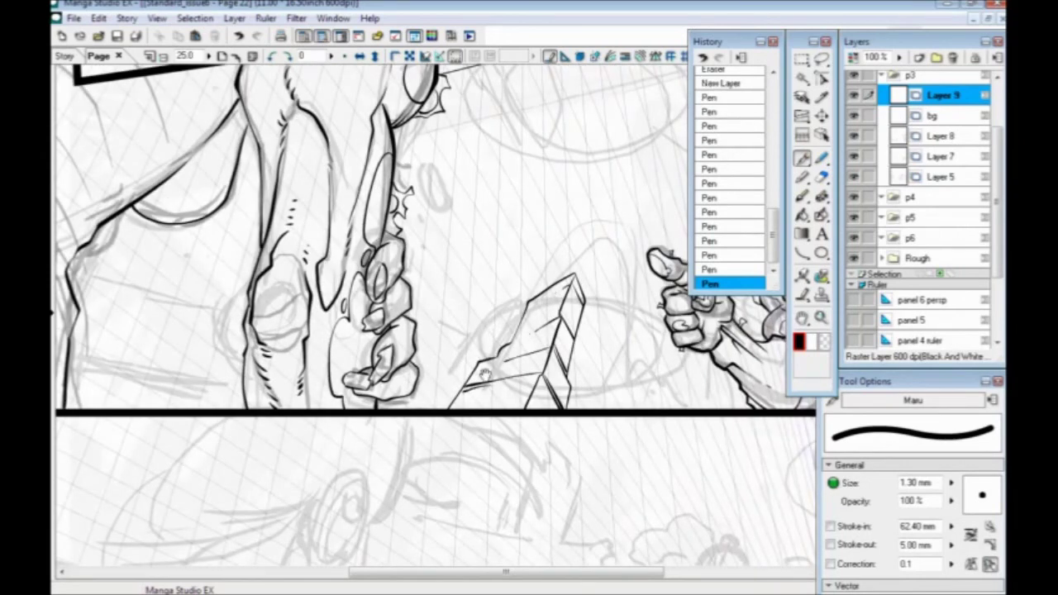
drag(486, 357, 390, 370)
mouse_move(490, 361)
mouse_down()
mouse_move(488, 378)
mouse_move(489, 365)
mouse_up()
Step: Ink a smaller faceted rock beside the pointed one, with small flying chips around both
key(ctrl+plus)
drag(273, 251, 193, 227)
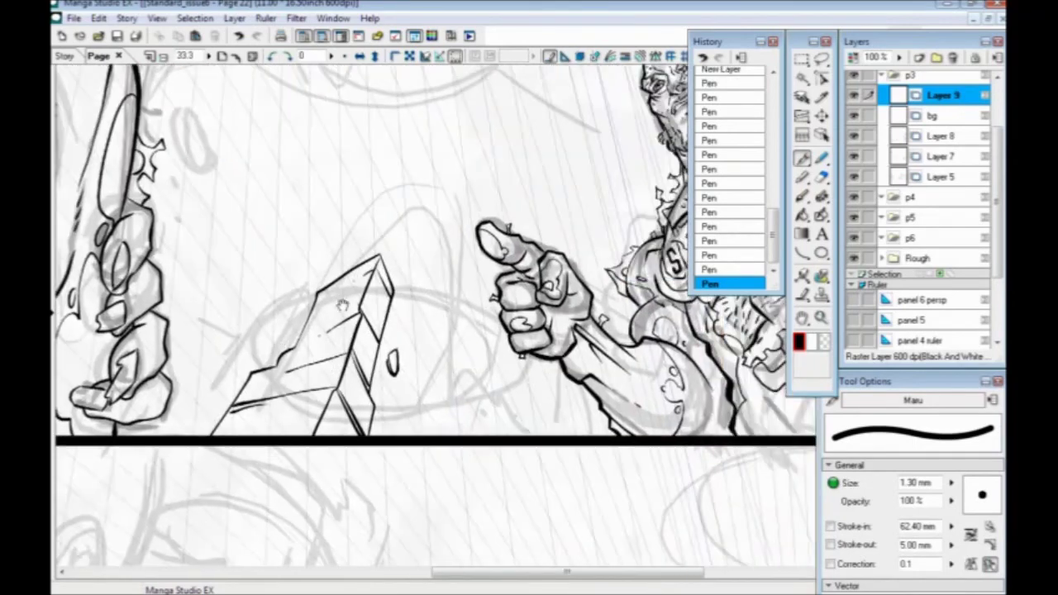
mouse_move(549, 438)
mouse_down()
mouse_move(502, 371)
mouse_move(472, 362)
mouse_move(404, 403)
mouse_move(388, 438)
mouse_up()
mouse_move(496, 365)
mouse_down()
mouse_move(482, 431)
mouse_move(492, 403)
mouse_move(533, 436)
mouse_up()
drag(497, 387, 543, 422)
drag(529, 397, 519, 373)
mouse_move(478, 352)
mouse_down()
mouse_move(547, 390)
mouse_move(552, 373)
mouse_up()
mouse_move(457, 326)
mouse_down()
mouse_move(534, 362)
mouse_move(488, 351)
mouse_up()
drag(418, 273, 431, 268)
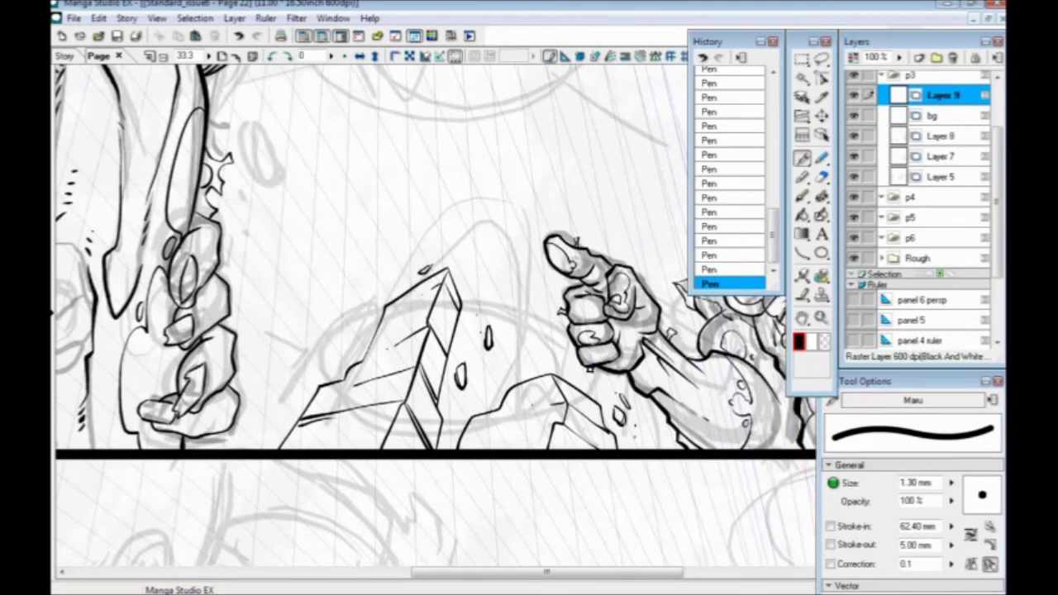
Step: Ink a chip beside the pointed rock and a floating, elongated rock chunk with small debris next to the foreground arm
drag(356, 336, 353, 348)
drag(356, 232, 476, 428)
mouse_move(385, 297)
mouse_down()
mouse_move(403, 369)
mouse_move(366, 313)
mouse_move(379, 297)
mouse_move(362, 339)
mouse_move(388, 384)
mouse_move(403, 386)
mouse_up()
drag(376, 332, 371, 353)
mouse_move(409, 322)
mouse_down()
mouse_move(414, 299)
mouse_move(426, 310)
mouse_up()
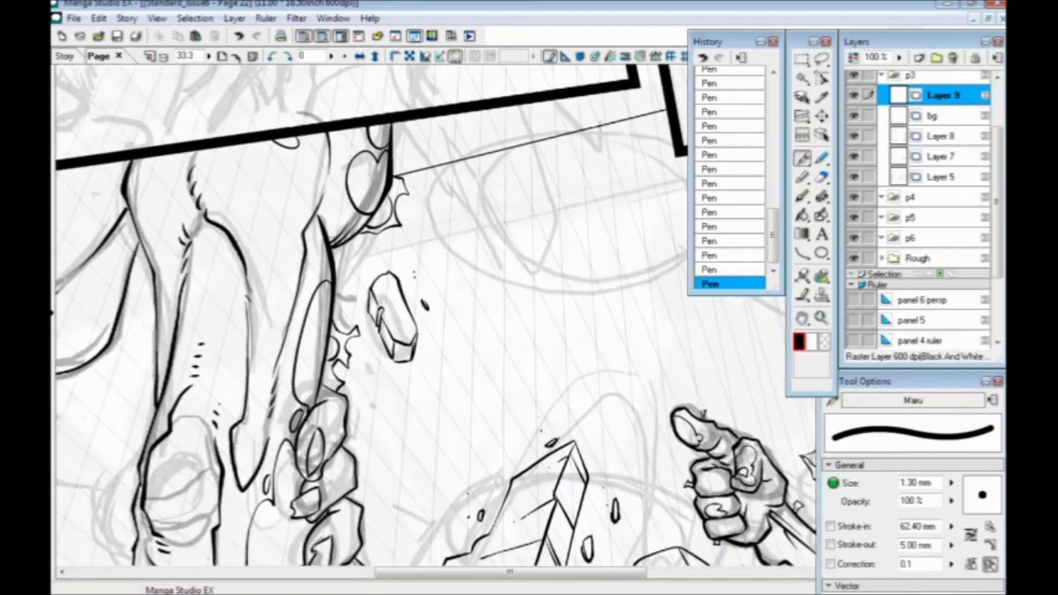
Step: Scatter small debris chips and specks around the floating chunk and add a diamond-shaped fragment within the foreground figure's open area
mouse_move(415, 380)
mouse_down()
mouse_move(416, 395)
mouse_move(422, 339)
mouse_up()
mouse_move(397, 402)
mouse_down()
mouse_move(394, 413)
mouse_move(421, 287)
mouse_up()
mouse_move(443, 391)
mouse_down()
mouse_move(448, 372)
mouse_move(435, 393)
mouse_move(449, 360)
mouse_move(427, 371)
mouse_up()
drag(434, 265, 417, 516)
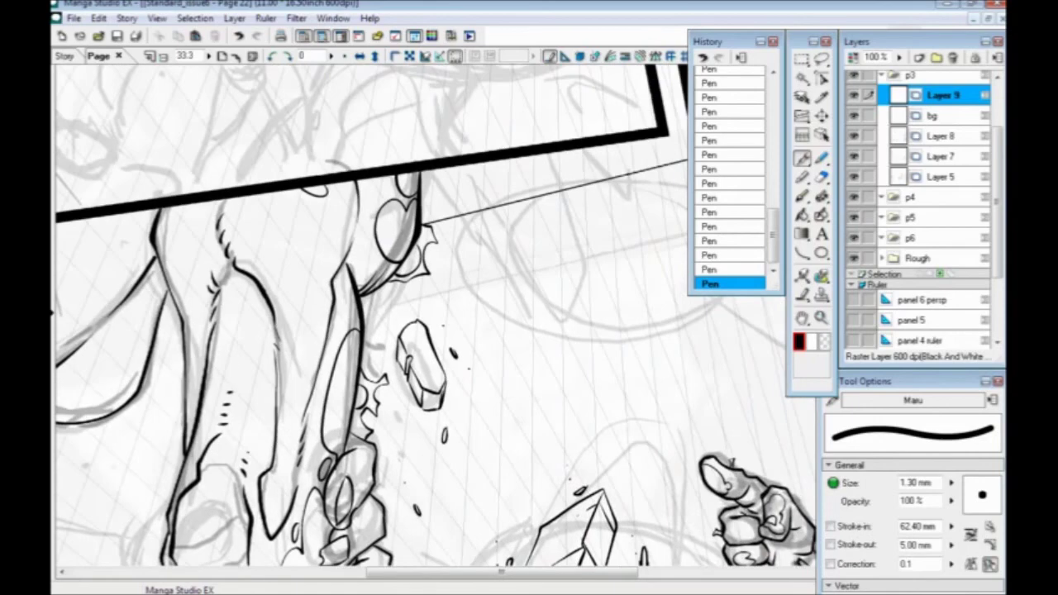
drag(473, 269, 428, 352)
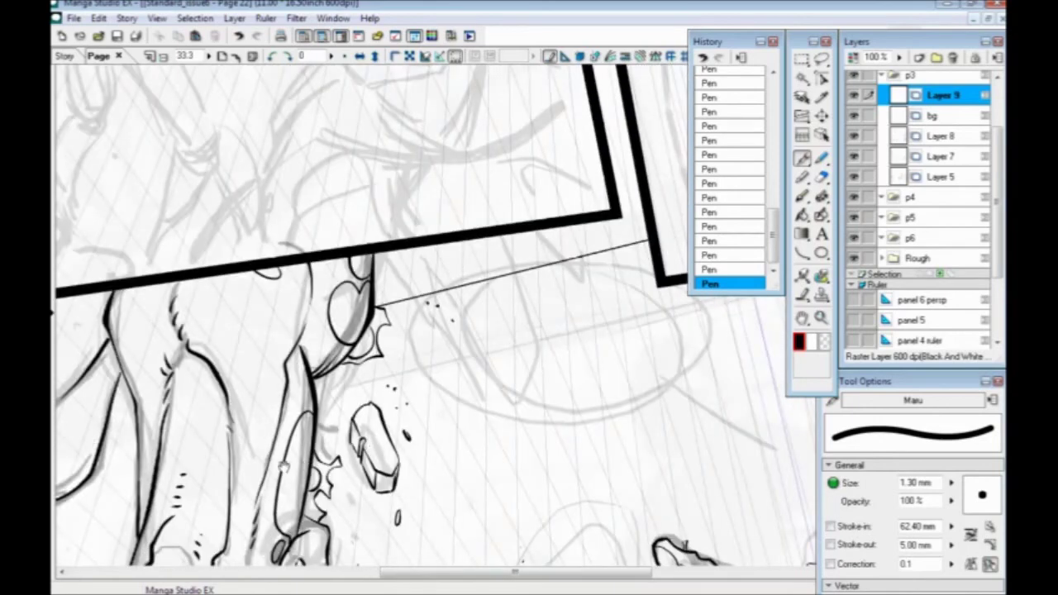
drag(285, 467, 655, 434)
drag(320, 504, 300, 322)
mouse_move(447, 331)
mouse_down()
mouse_move(439, 348)
mouse_move(447, 330)
mouse_up()
mouse_move(333, 379)
mouse_down()
mouse_move(257, 373)
mouse_move(331, 361)
mouse_up()
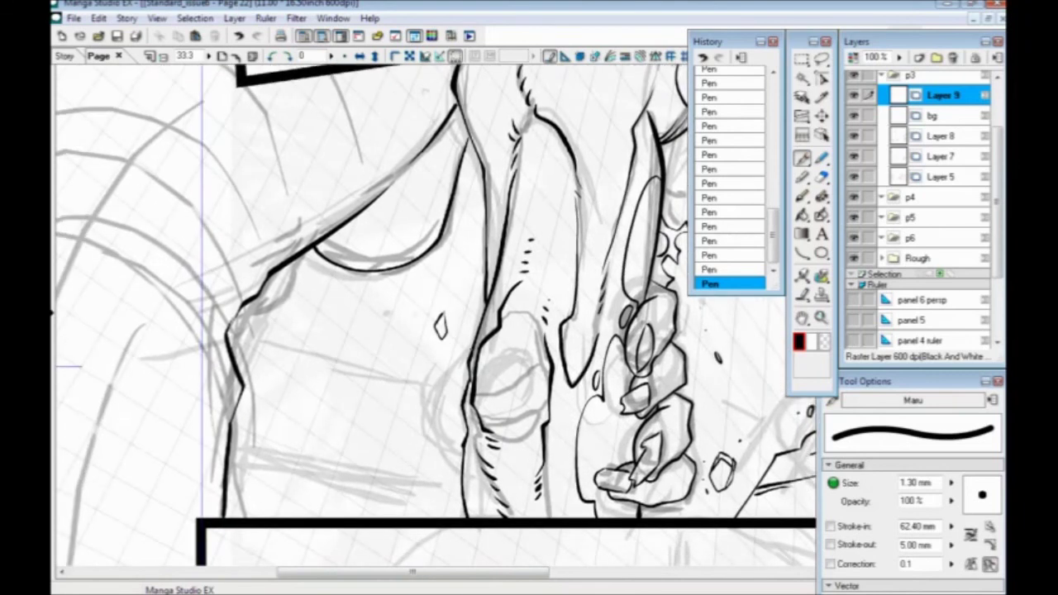
Step: On Layer 8, ink the rounded contour bulging out beside the foreground arm, with short curved lines inside it
click(943, 136)
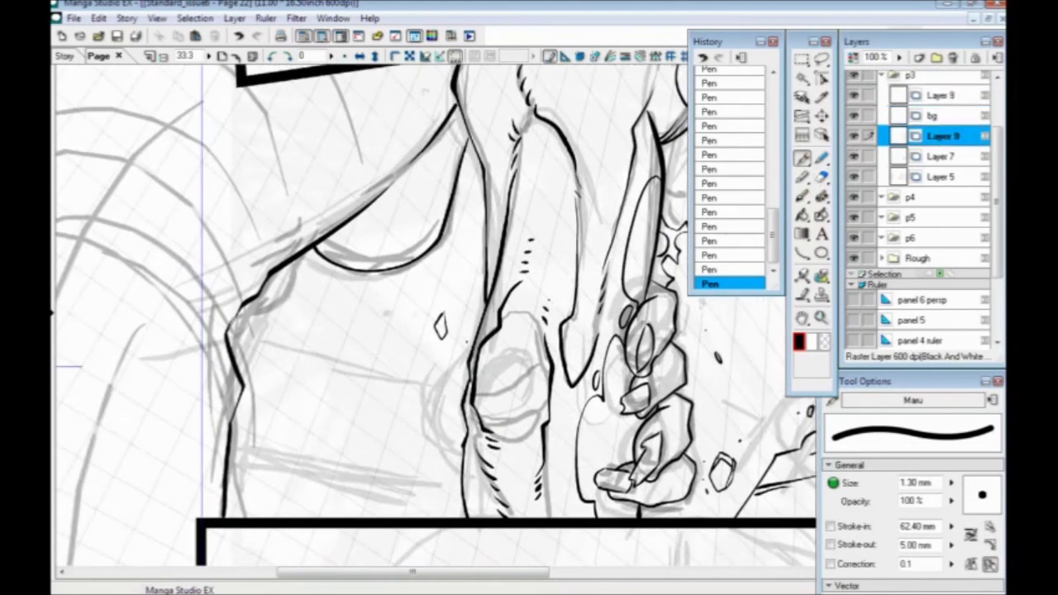
mouse_move(475, 341)
mouse_down()
mouse_move(415, 387)
mouse_move(408, 416)
mouse_up()
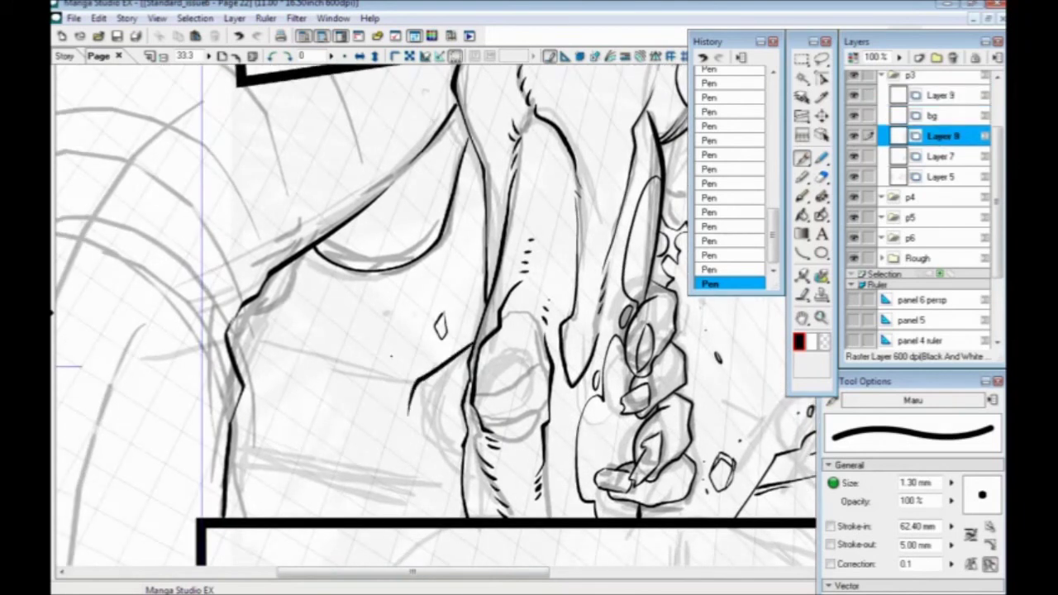
key(ctrl+z)
mouse_move(438, 441)
mouse_down()
mouse_move(420, 419)
mouse_move(420, 387)
mouse_move(473, 352)
mouse_up()
drag(396, 456, 391, 426)
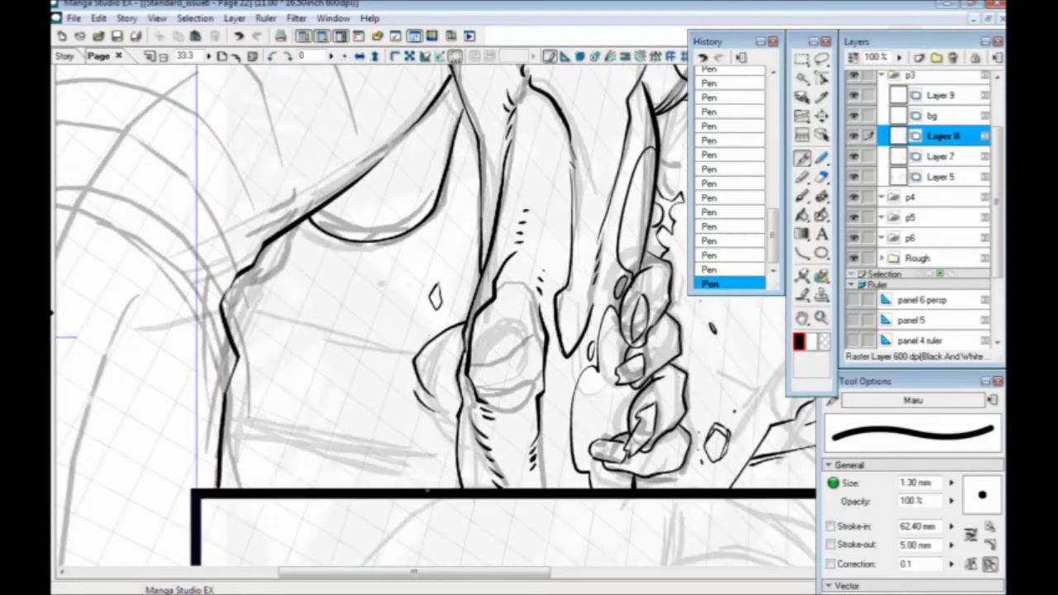
key(ctrl+z)
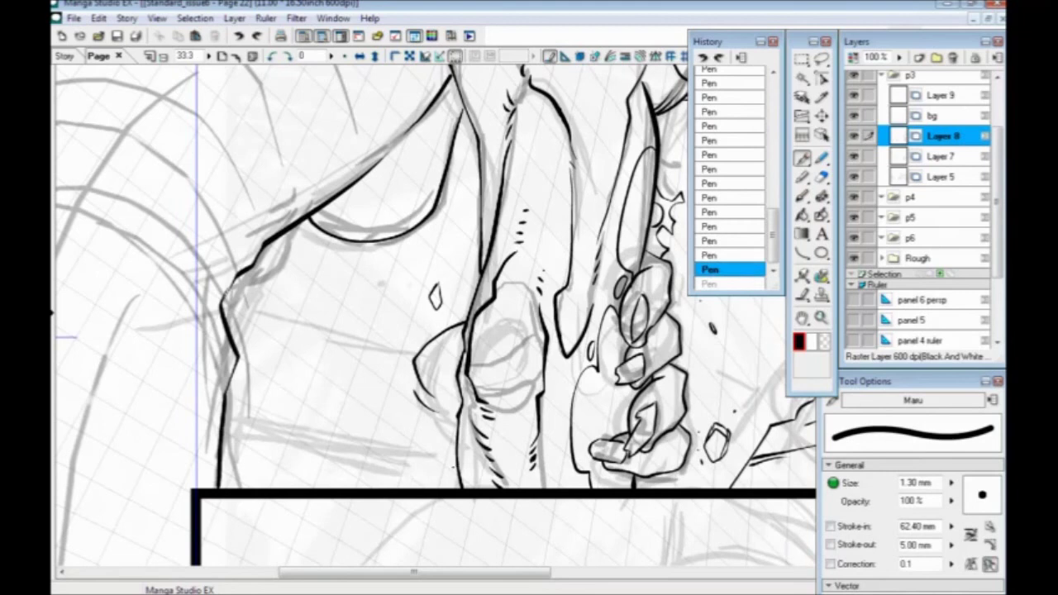
key(ctrl+y)
drag(394, 425, 391, 453)
mouse_move(389, 393)
mouse_down()
mouse_move(409, 443)
mouse_move(369, 433)
mouse_up()
key(ctrl+z)
key(ctrl+z)
Step: Ink the crease lines running away from the rounded contour beside the foreground arm, and save the page
drag(298, 420, 375, 438)
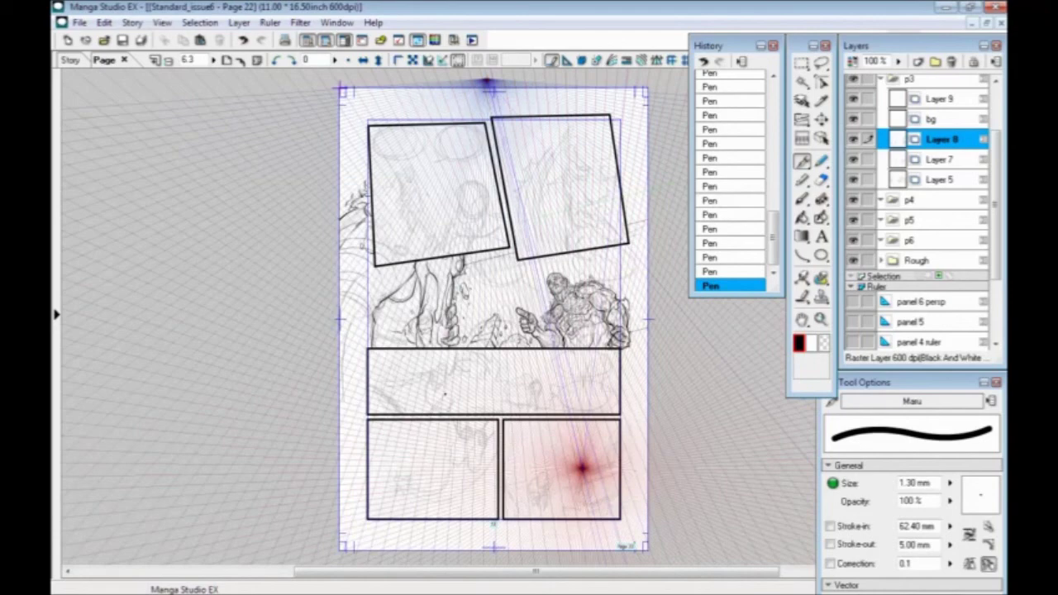
key(ctrl+plus)
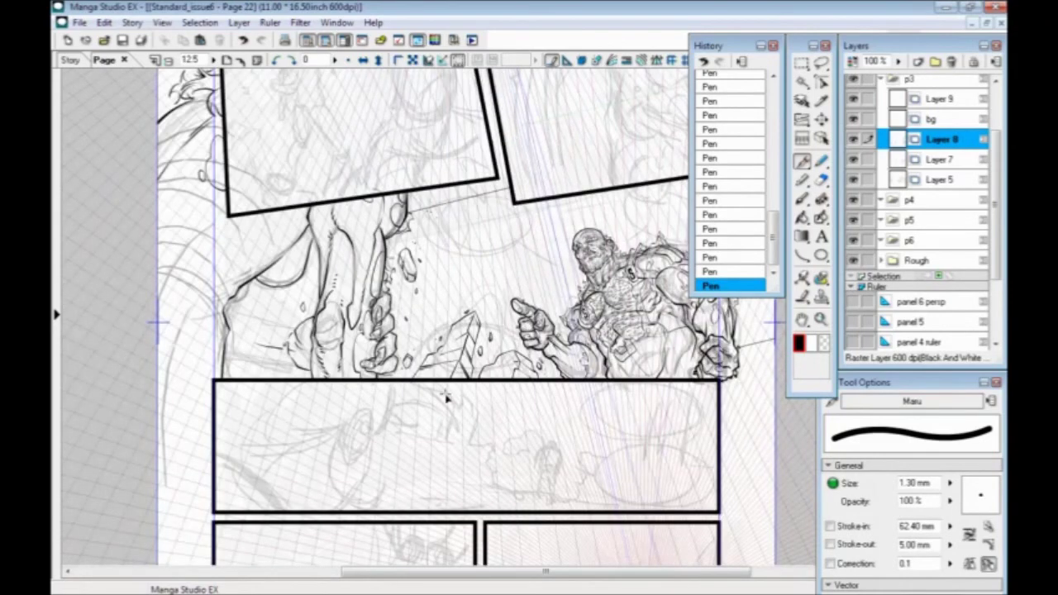
key(ctrl+plus)
drag(288, 368, 510, 489)
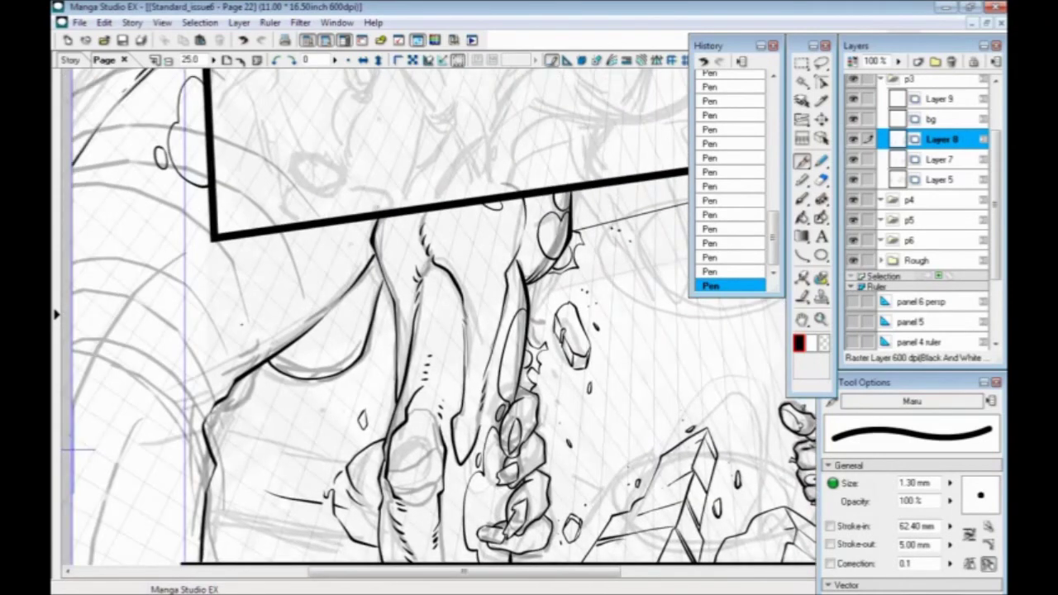
key(ctrl+s)
drag(282, 459, 382, 411)
key(ctrl+plus)
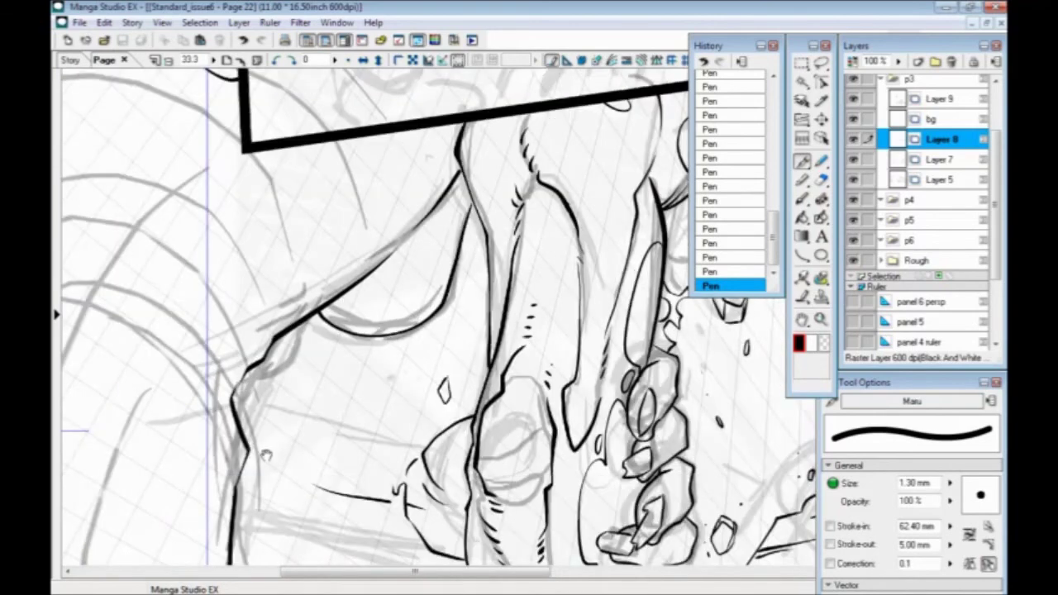
Step: Ink the lower and upper edges of the horizontal band across the foreground figure, with small crease marks inside
drag(265, 454, 299, 374)
mouse_move(443, 466)
mouse_down()
mouse_move(463, 463)
mouse_move(267, 427)
mouse_up()
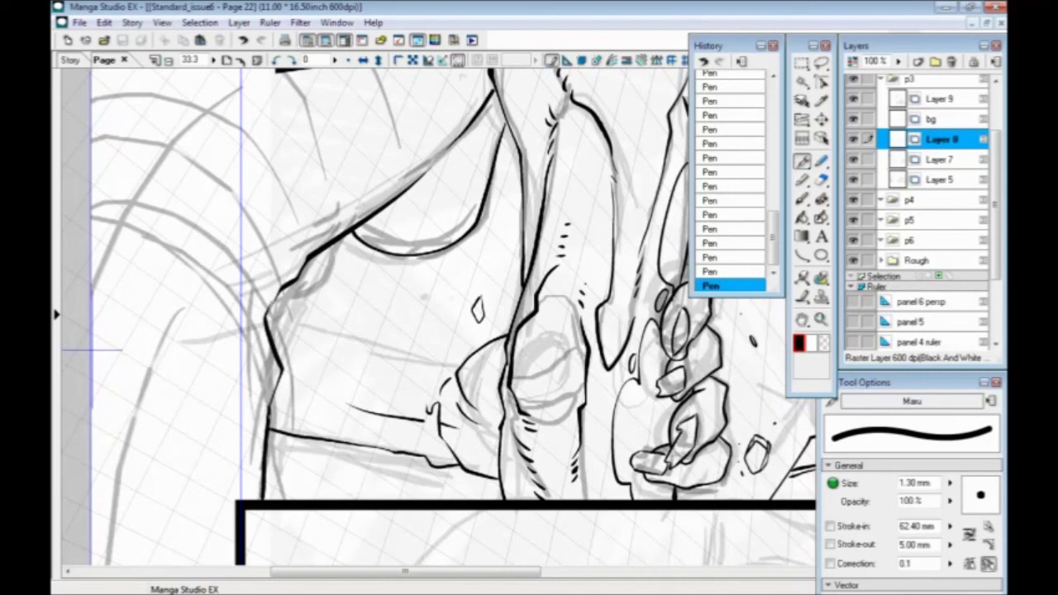
drag(376, 365, 266, 322)
mouse_move(381, 369)
mouse_down()
mouse_move(344, 364)
mouse_move(355, 434)
mouse_up()
mouse_move(454, 448)
mouse_down()
mouse_move(446, 480)
mouse_move(435, 452)
mouse_up()
drag(432, 451, 452, 456)
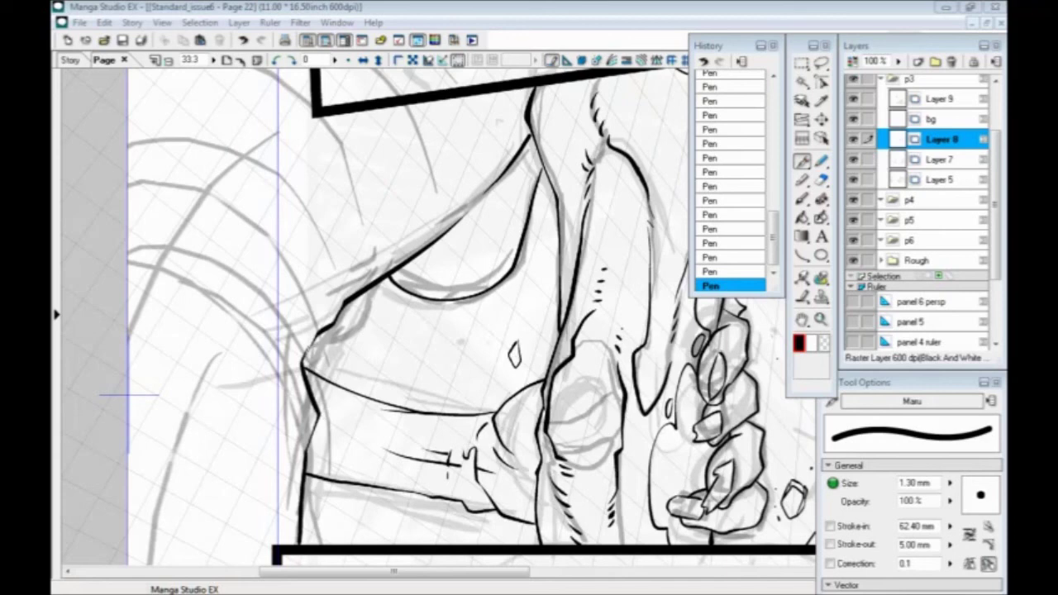
Step: Ink the rounded patches and small holes at the band's outer end and a jagged tear along its upper edge
click(431, 19)
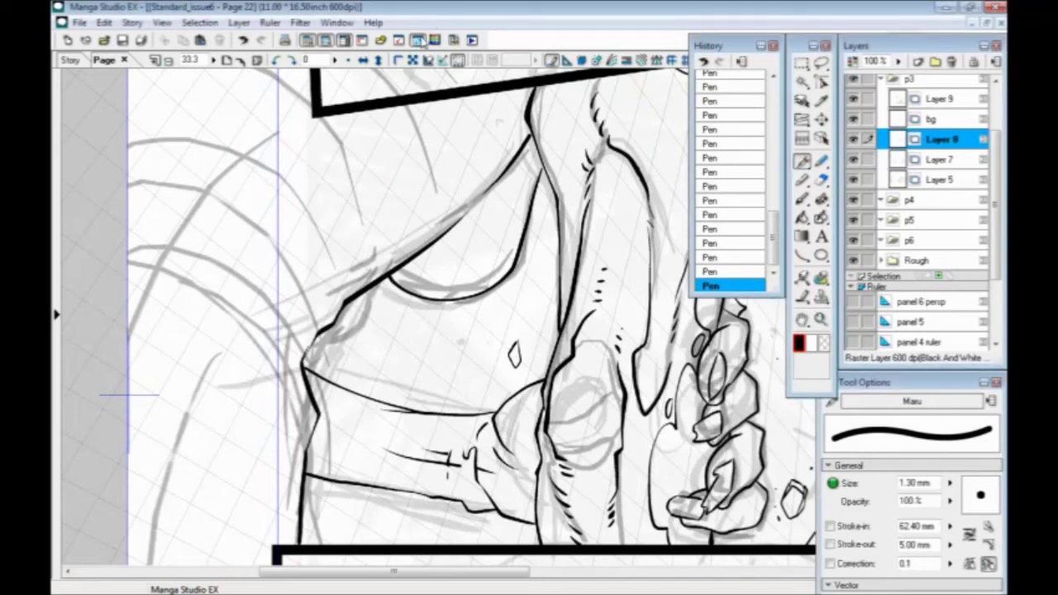
key(ctrl+minus)
key(ctrl+plus)
mouse_move(407, 412)
mouse_down()
mouse_move(420, 435)
mouse_move(463, 400)
mouse_move(425, 380)
mouse_move(408, 417)
mouse_move(434, 458)
mouse_move(418, 434)
mouse_up()
mouse_move(417, 370)
mouse_down()
mouse_move(486, 380)
mouse_move(515, 374)
mouse_move(534, 351)
mouse_move(544, 391)
mouse_move(514, 389)
mouse_up()
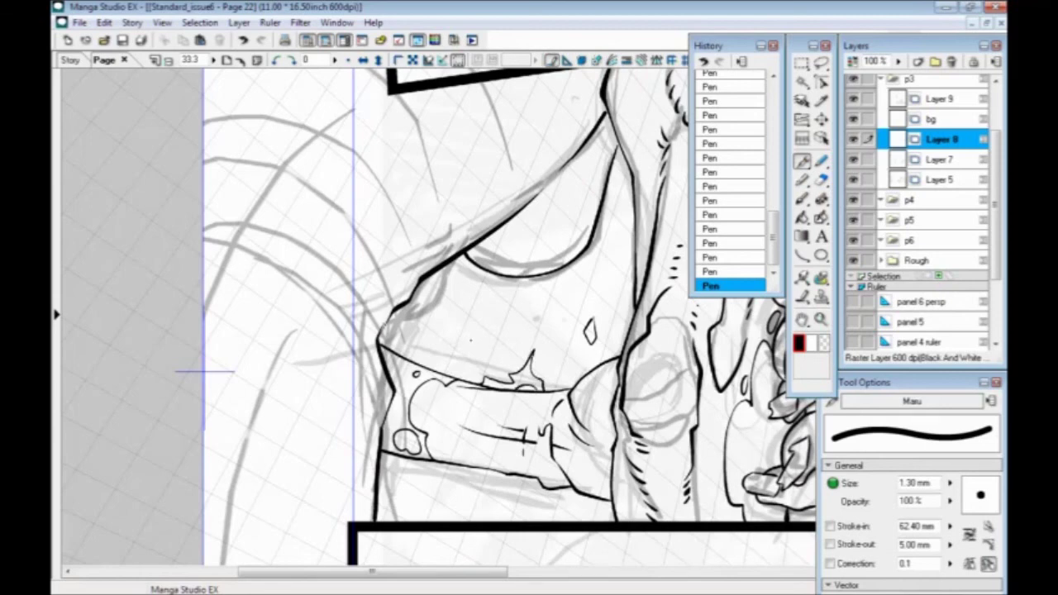
Step: Extend the jagged tear above the band and add further tears near the figure's outer contour and below the band
mouse_move(534, 350)
mouse_down()
mouse_move(527, 320)
mouse_move(534, 351)
mouse_move(523, 368)
mouse_up()
key(ctrl+z)
key(ctrl+y)
mouse_move(412, 362)
mouse_down()
mouse_move(420, 319)
mouse_move(420, 339)
mouse_move(402, 357)
mouse_up()
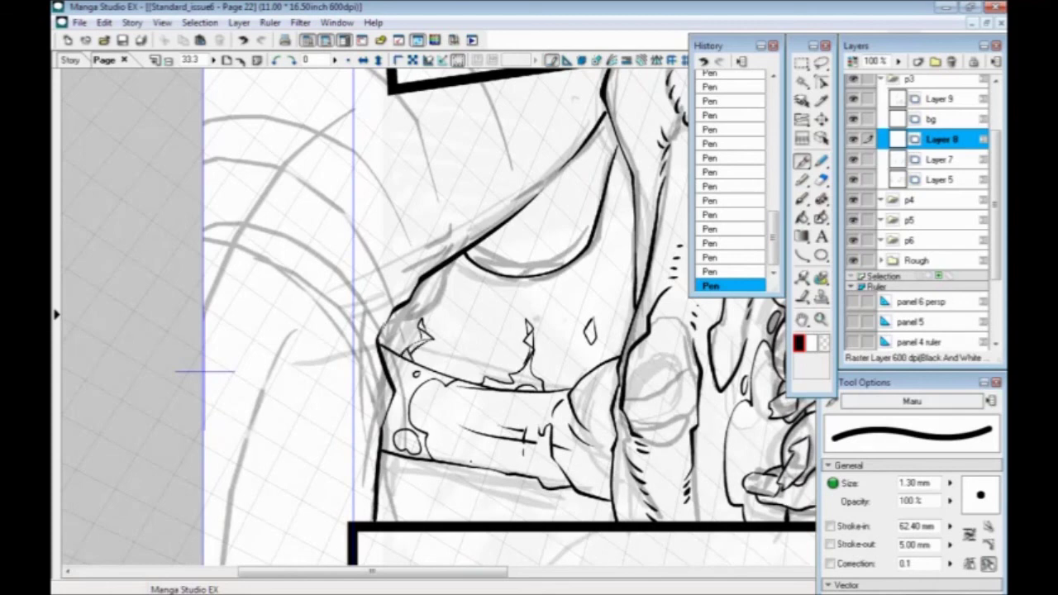
mouse_move(485, 470)
mouse_down()
mouse_move(460, 468)
mouse_move(494, 488)
mouse_up()
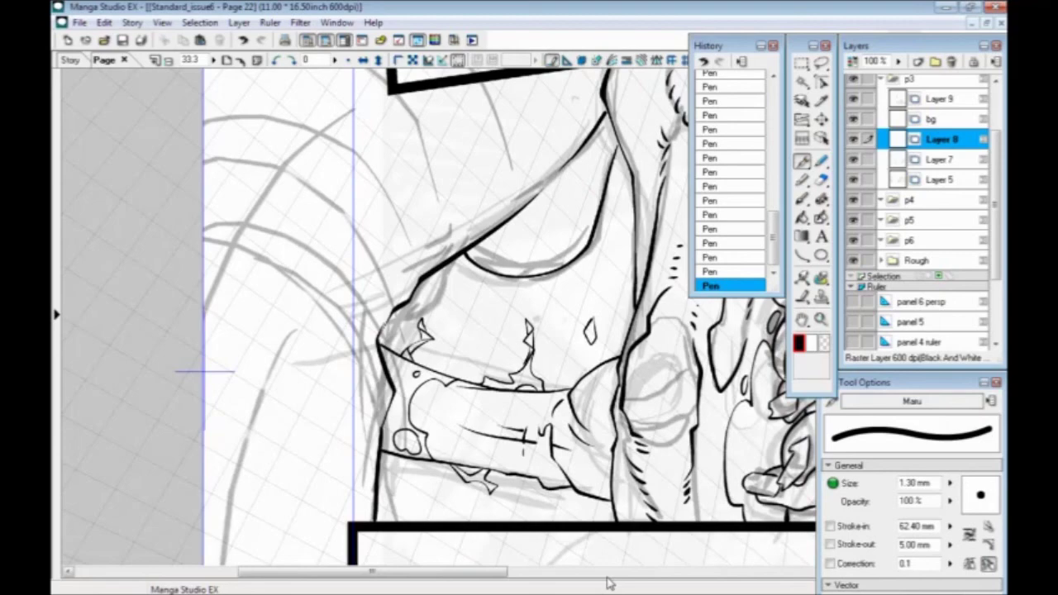
Step: Touch up the foreground figure's upper contours beside panel 1 and ink a jagged tear next to the arm
drag(340, 207, 339, 402)
drag(322, 232, 321, 439)
drag(287, 254, 416, 284)
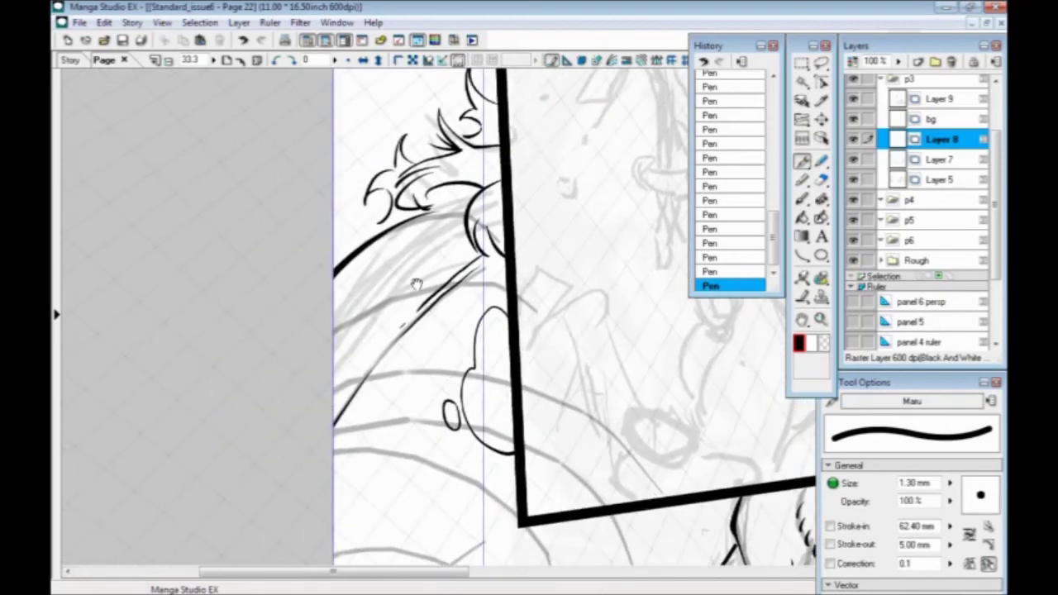
mouse_move(418, 224)
mouse_down()
mouse_move(454, 234)
mouse_move(433, 270)
mouse_move(394, 283)
mouse_move(365, 274)
mouse_move(426, 221)
mouse_up()
mouse_move(326, 314)
mouse_down()
mouse_move(372, 289)
mouse_move(321, 375)
mouse_up()
drag(359, 249, 332, 288)
drag(397, 401, 227, 239)
drag(352, 345, 158, 281)
drag(295, 307, 168, 252)
mouse_move(287, 367)
mouse_down()
mouse_move(411, 291)
mouse_move(420, 268)
mouse_move(401, 299)
mouse_move(388, 294)
mouse_move(412, 346)
mouse_up()
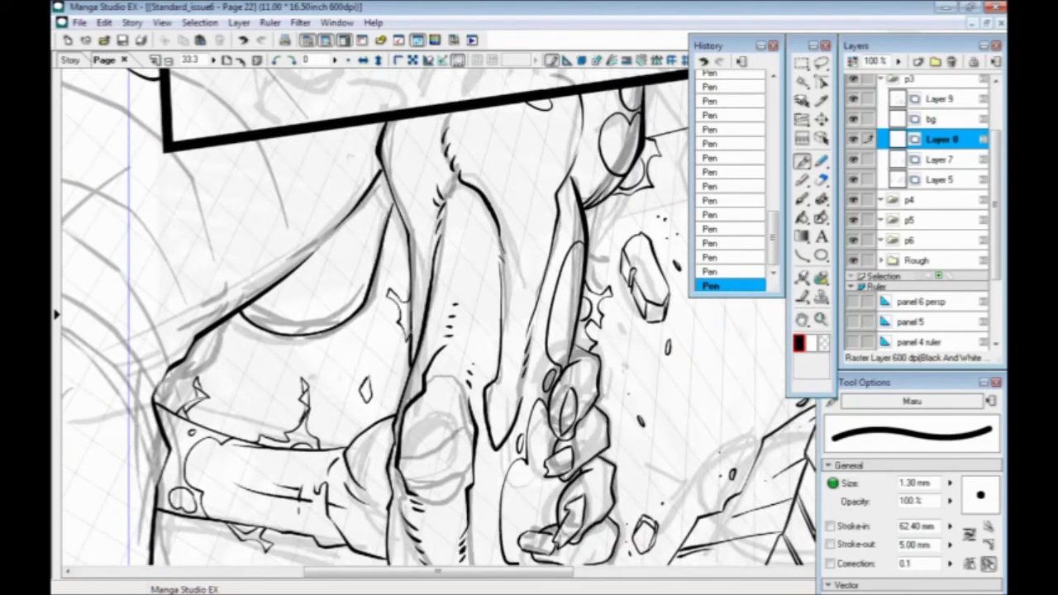
Step: Ink a jagged gash inside the oval area on the foreground forearm
mouse_move(348, 445)
mouse_down()
mouse_move(337, 309)
mouse_move(315, 361)
mouse_up()
mouse_move(427, 324)
mouse_down()
mouse_move(417, 362)
mouse_move(427, 377)
mouse_move(416, 414)
mouse_move(427, 414)
mouse_move(405, 379)
mouse_up()
key(ctrl+minus)
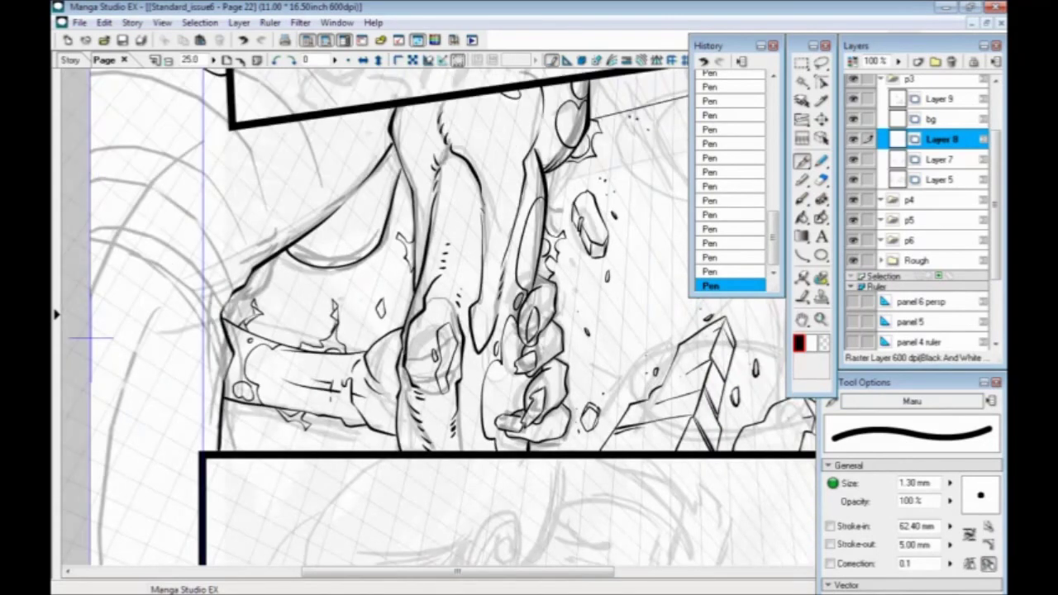
Step: Hide the Rough folder and examine panel 3's inks without the sketch
click(856, 261)
key(ctrl+minus)
drag(472, 386, 347, 482)
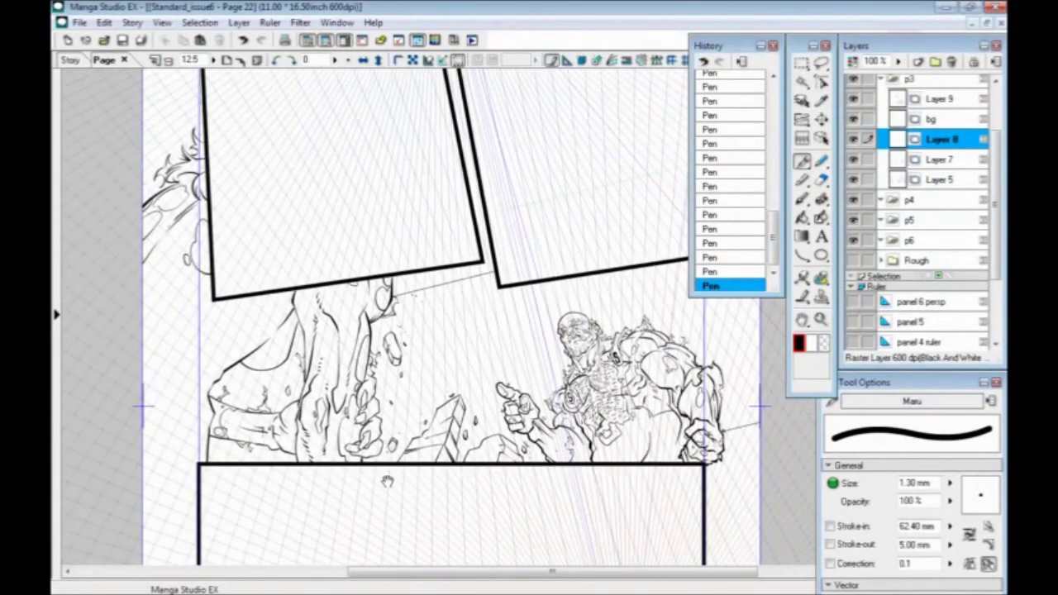
key(ctrl+plus)
key(ctrl+plus)
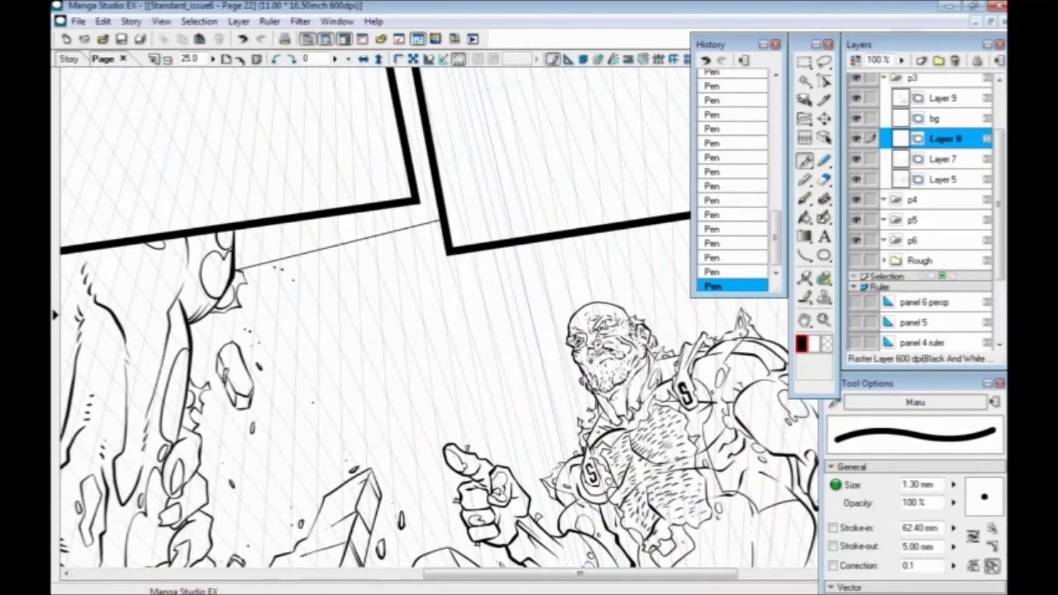
key(ctrl+minus)
key(ctrl+minus)
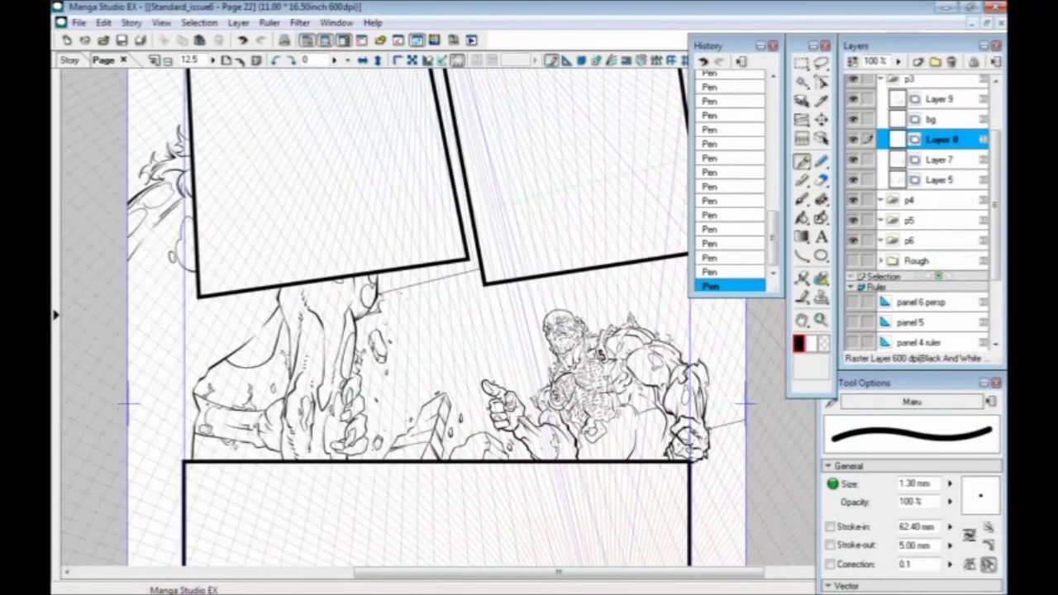
drag(429, 399, 466, 394)
Step: Ink the angular outline of a large debris chunk below the background line, between the arm and panel 2
key(ctrl+plus)
drag(397, 380, 376, 291)
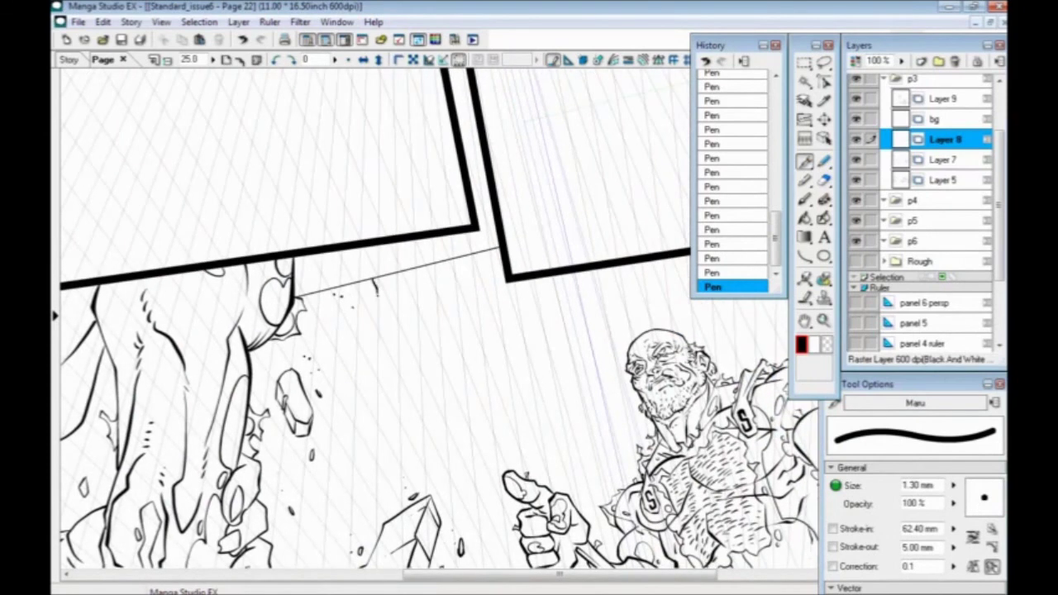
key(ctrl+z)
mouse_move(414, 267)
mouse_down()
mouse_move(417, 298)
mouse_move(375, 296)
mouse_move(445, 361)
mouse_move(355, 368)
mouse_move(300, 322)
mouse_up()
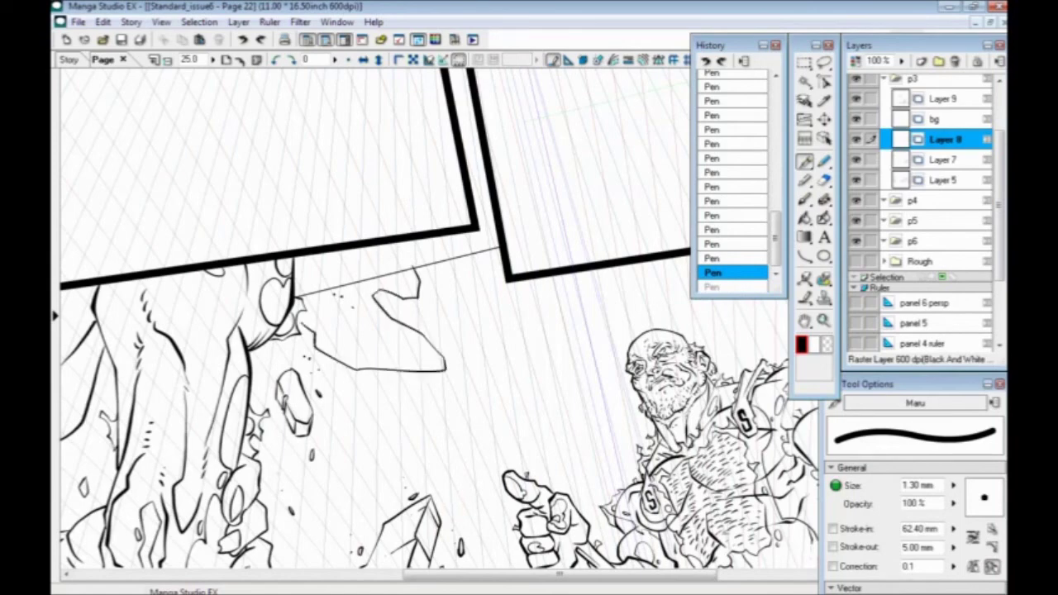
Step: Add edge details to the large debris chunk and scatter small chips and specks around it
mouse_move(353, 401)
mouse_down()
mouse_move(270, 360)
mouse_move(294, 395)
mouse_move(312, 347)
mouse_up()
click(295, 343)
click(343, 372)
drag(343, 372, 330, 401)
drag(380, 309, 379, 309)
click(368, 291)
drag(386, 411, 66, 277)
drag(531, 258, 491, 413)
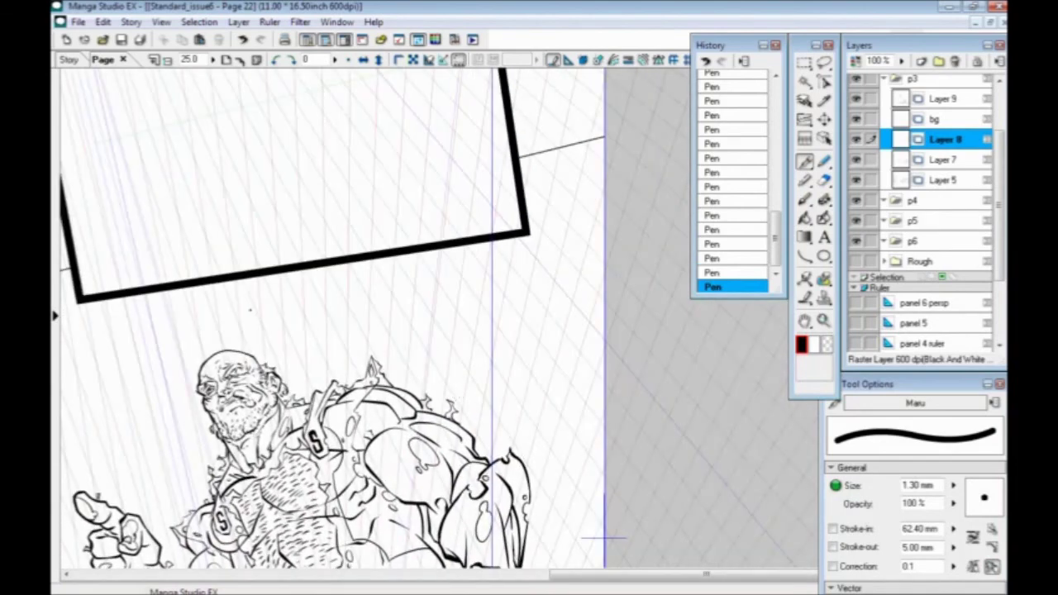
Step: Show the Rough folder again and hide the p3 ruler
key(ctrl+minus)
key(ctrl+minus)
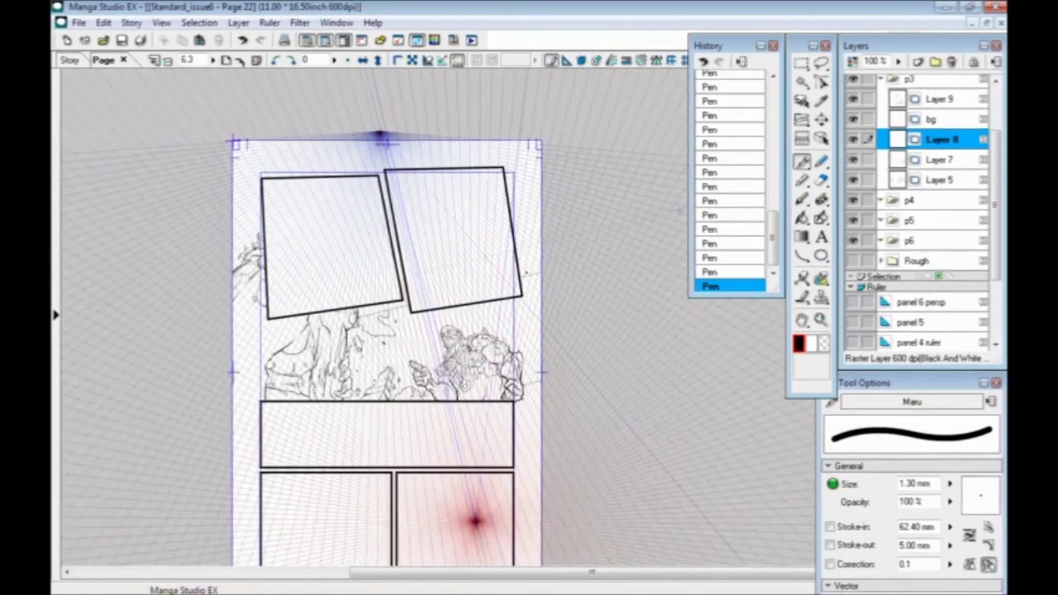
click(853, 261)
scroll(996, 275, down, 2)
click(854, 262)
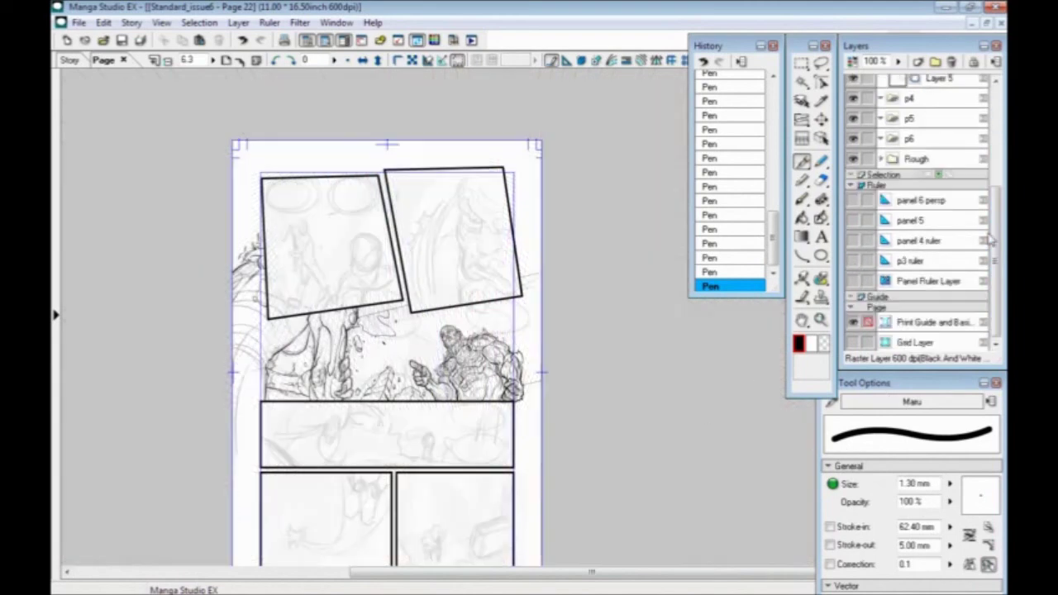
Step: Create a new raster layer in the p2 folder for inking panel 2, and save the page
scroll(996, 233, up, 4)
click(908, 134)
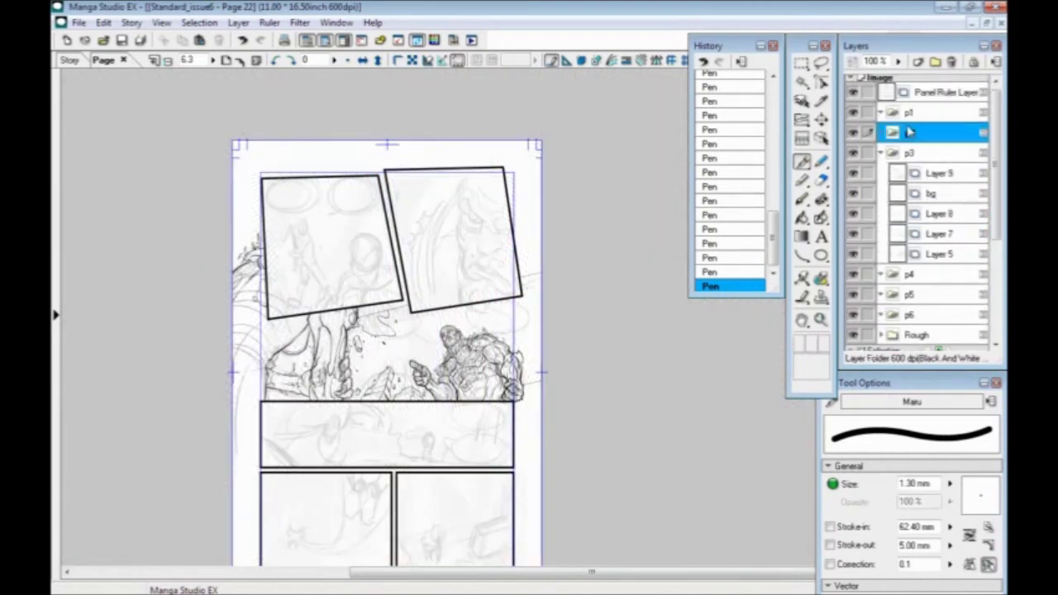
click(917, 61)
click(578, 399)
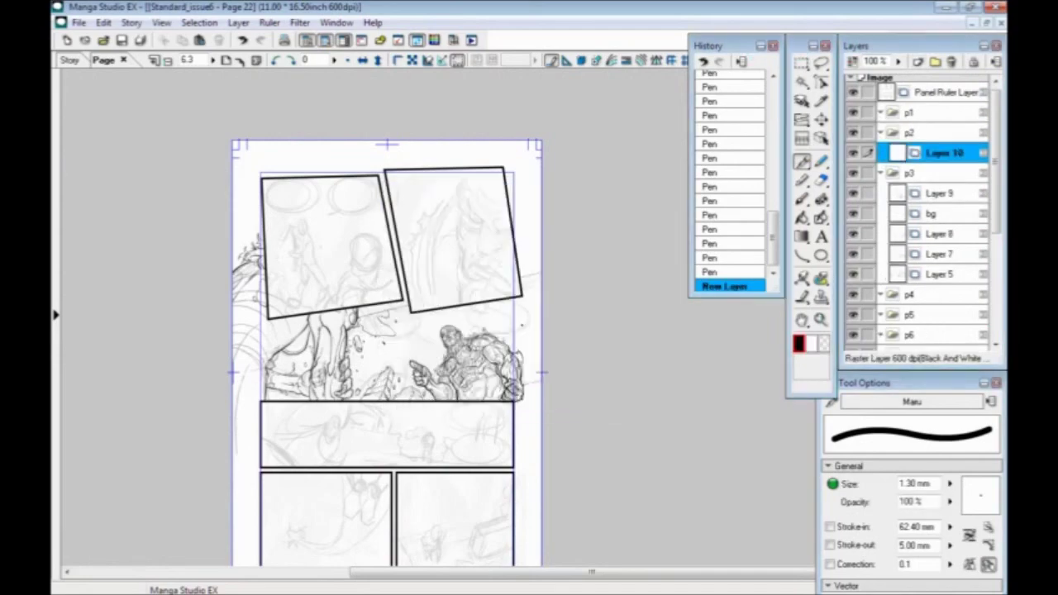
key(ctrl+plus)
key(ctrl+plus)
mouse_move(319, 241)
mouse_down()
mouse_move(366, 349)
mouse_move(365, 414)
mouse_up()
key(ctrl+s)
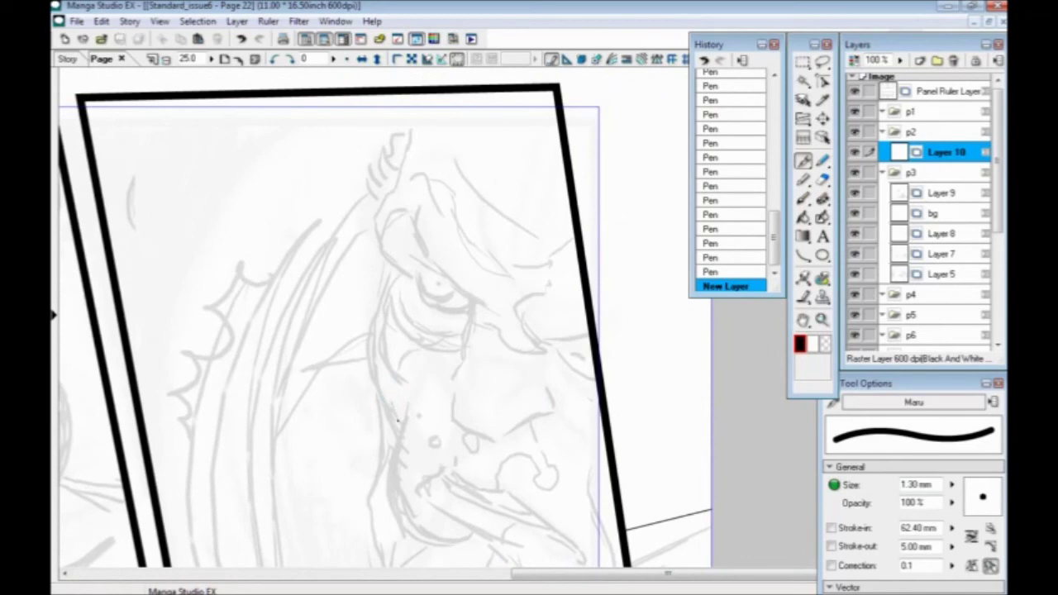